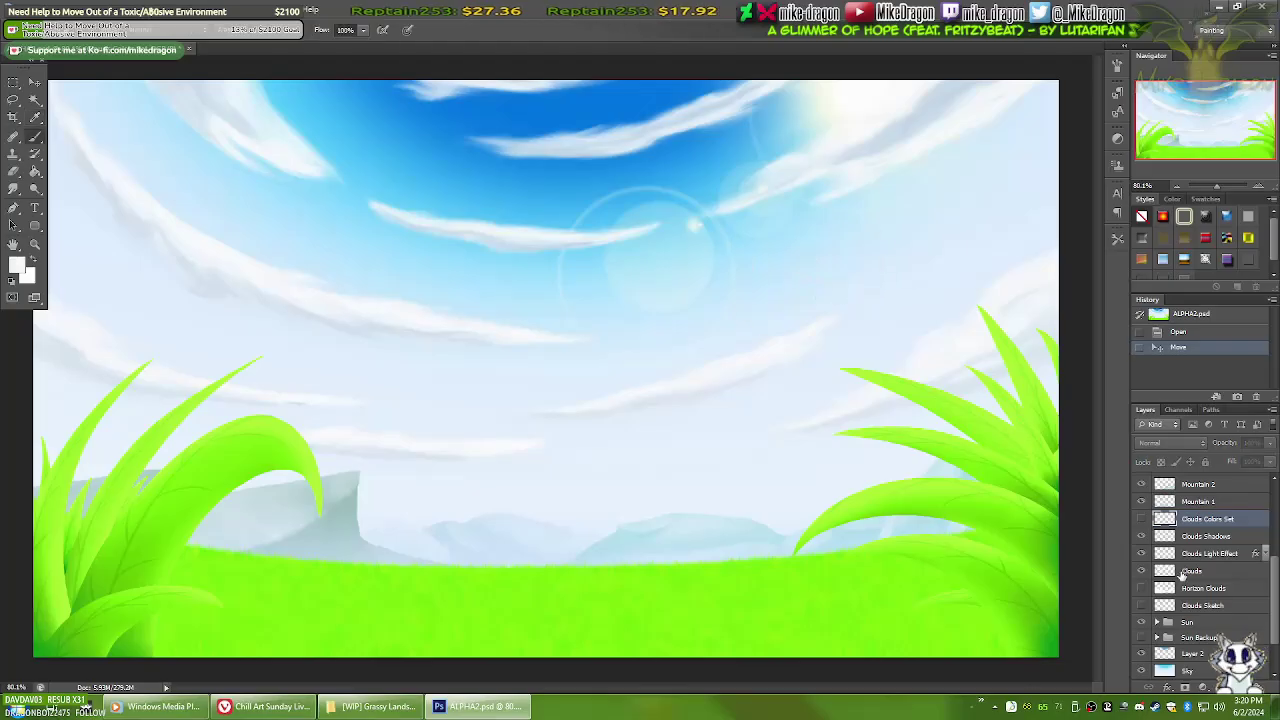
Try stamping large white clouds on a new layer beneath the Clouds layer, starting with a 1298 px cloud brush
{"action": "key", "text": "ctrl+shift+alt+n"}
{"action": "right_click", "coordinate": [571, 409]}
{"action": "left_click", "coordinate": [710, 222]}
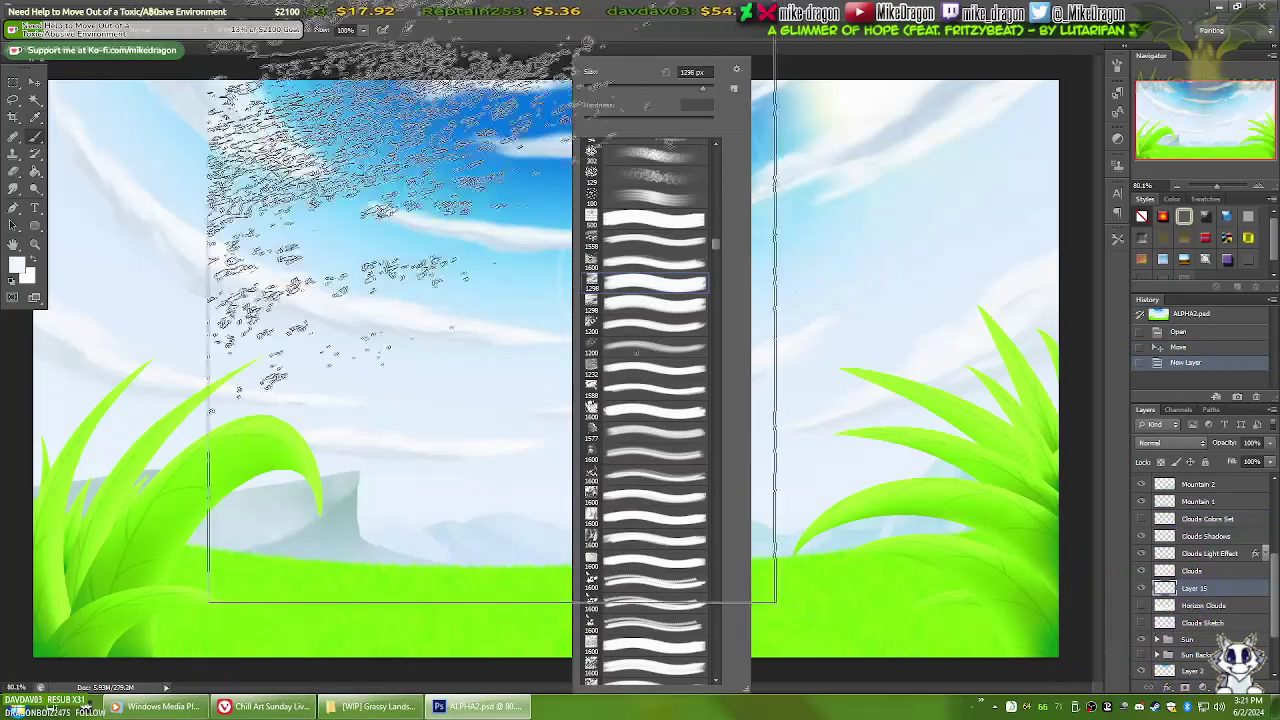
{"action": "left_click_drag", "start_coordinate": [380, 180], "coordinate": [720, 200]}
{"action": "key", "text": "ctrl+z"}
{"action": "right_click", "coordinate": [860, 200]}
{"action": "left_click", "coordinate": [780, 390]}
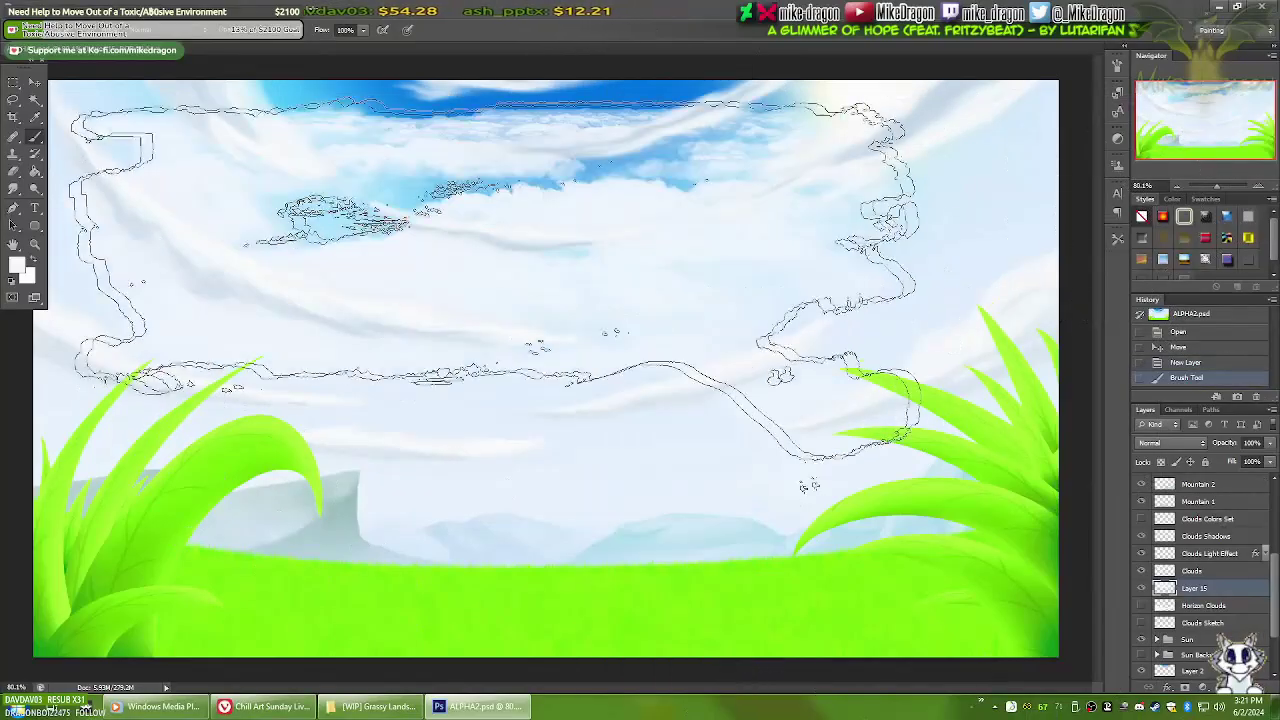
Try another cloud brush across the sky, free-transform the stamped clouds and delete their layer
{"action": "right_click", "coordinate": [740, 200]}
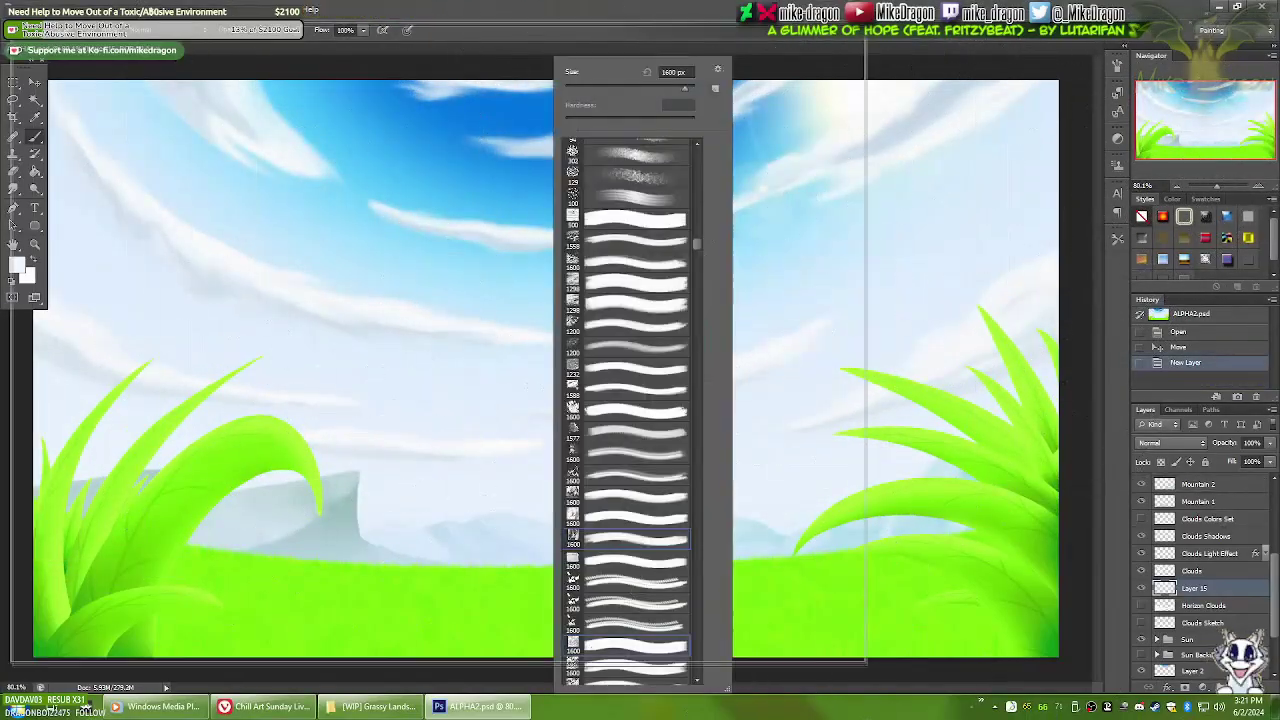
{"action": "left_click", "coordinate": [567, 360]}
{"action": "right_click", "coordinate": [567, 365]}
{"action": "scroll", "coordinate": [700, 300], "scroll_direction": "up", "scroll_amount": 2}
{"action": "key", "text": "Escape"}
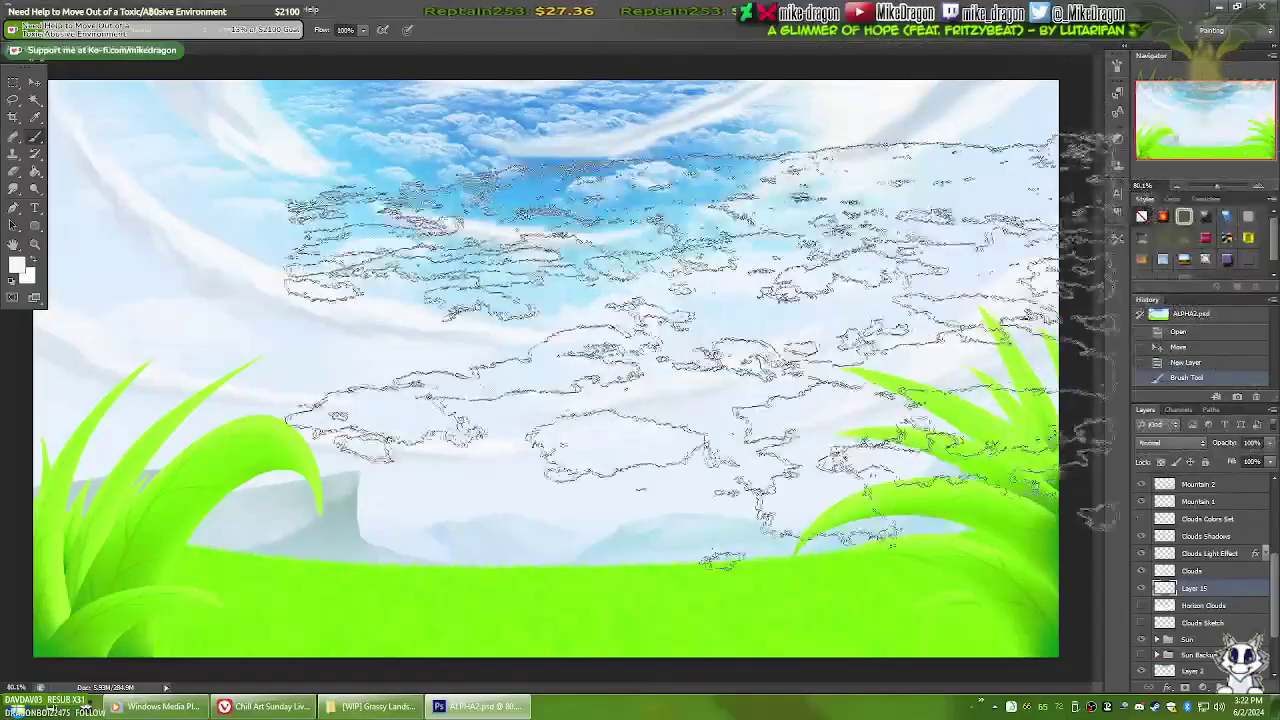
{"action": "key", "text": "ctrl+t"}
{"action": "key", "text": "Return"}
{"action": "key", "text": "Delete"}
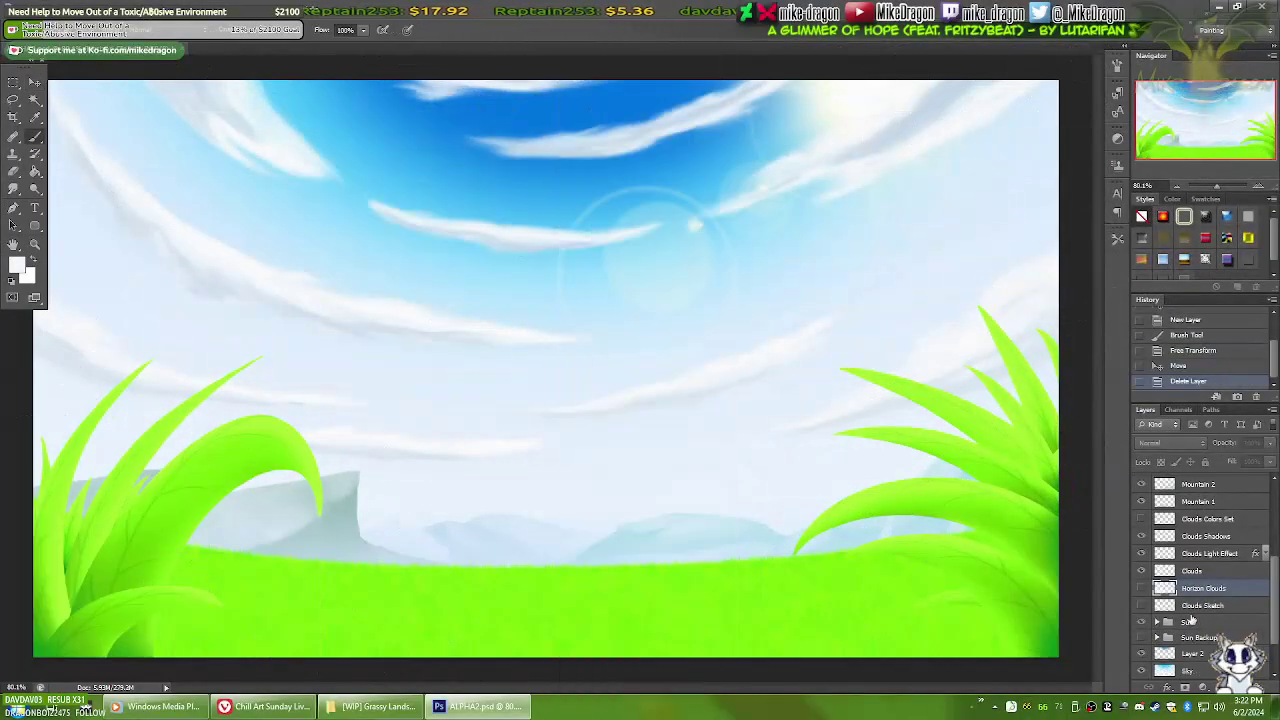
Try stamping a different cloud texture on a fresh layer above Horizon Clouds
{"action": "right_click", "coordinate": [545, 170]}
{"action": "key", "text": "Escape"}
{"action": "key", "text": "ctrl+shift+alt+n"}
{"action": "right_click", "coordinate": [600, 200]}
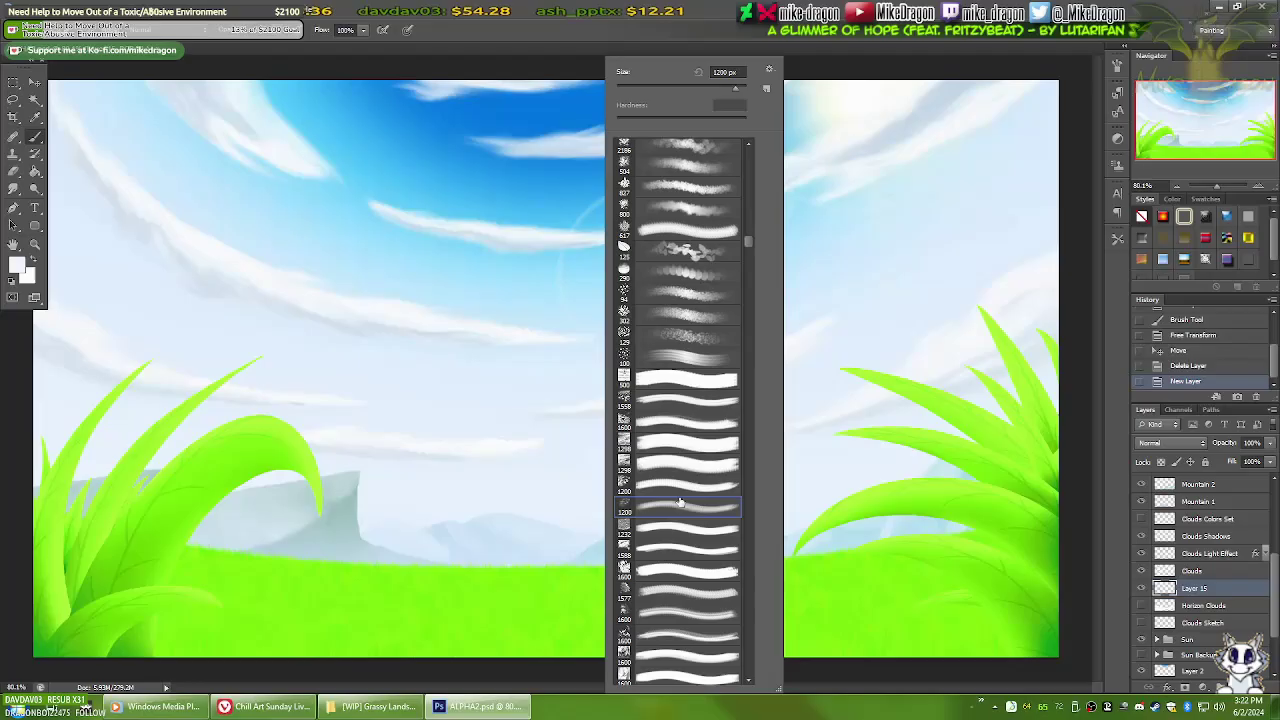
{"action": "key", "text": "Escape"}
{"action": "left_click", "coordinate": [340, 250]}
Try free-transforming a pasted copy of the stamped clouds, and delete both cloud layers
{"action": "key", "text": "ctrl+a"}
{"action": "key", "text": "ctrl+c"}
{"action": "key", "text": "ctrl+v"}
{"action": "key", "text": "ctrl+t"}
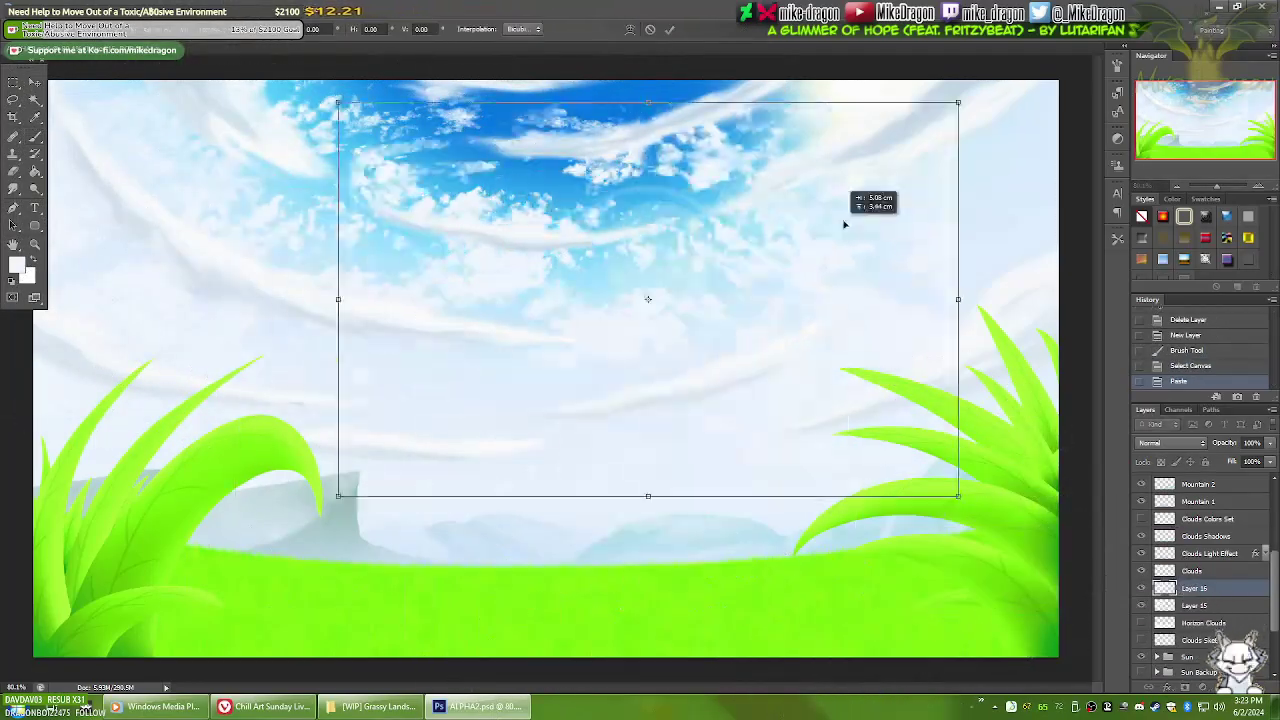
{"action": "key", "text": "Return"}
{"action": "key", "text": "Delete"}
{"action": "key", "text": "Delete"}
Add a new empty layer beneath the Clouds layer and preview several large cloud brushes over the sky
{"action": "key", "text": "ctrl+shift+alt+n"}
{"action": "right_click", "coordinate": [573, 300]}
{"action": "key", "text": "Escape"}
{"action": "right_click", "coordinate": [809, 300]}
{"action": "key", "text": "Escape"}
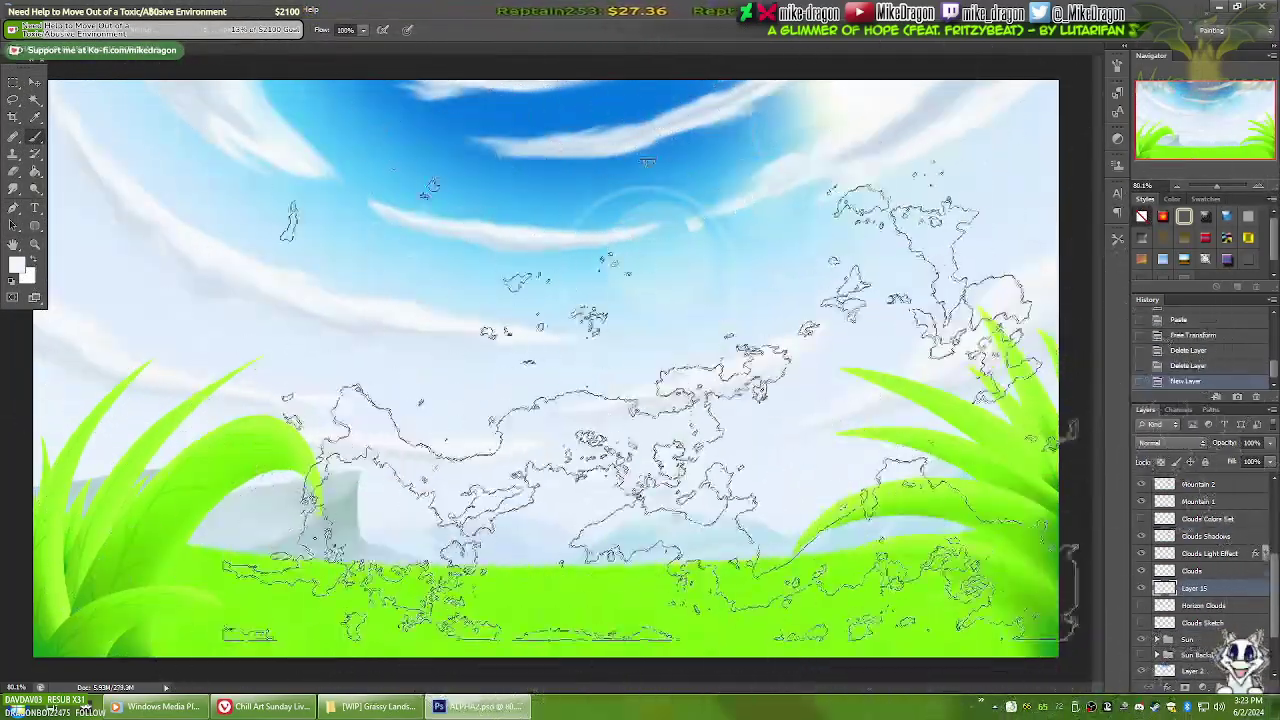
{"action": "right_click", "coordinate": [398, 590]}
{"action": "key", "text": "Escape"}
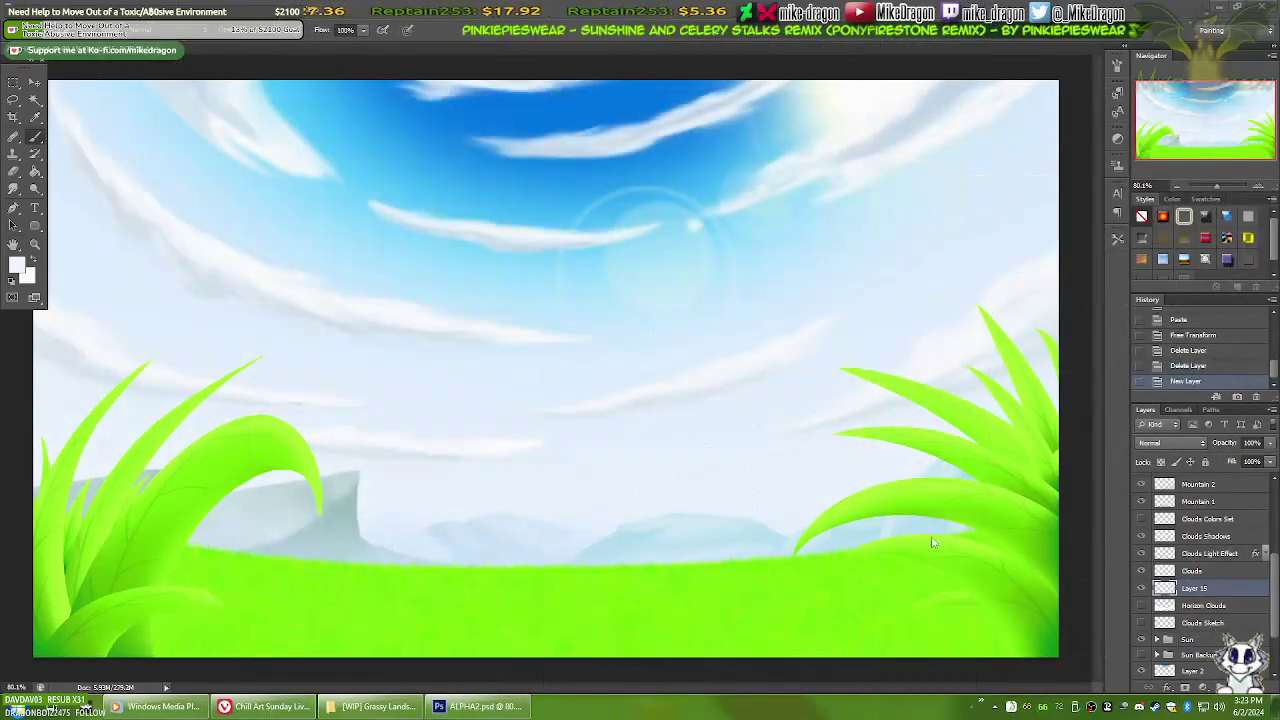
{"action": "right_click", "coordinate": [605, 476]}
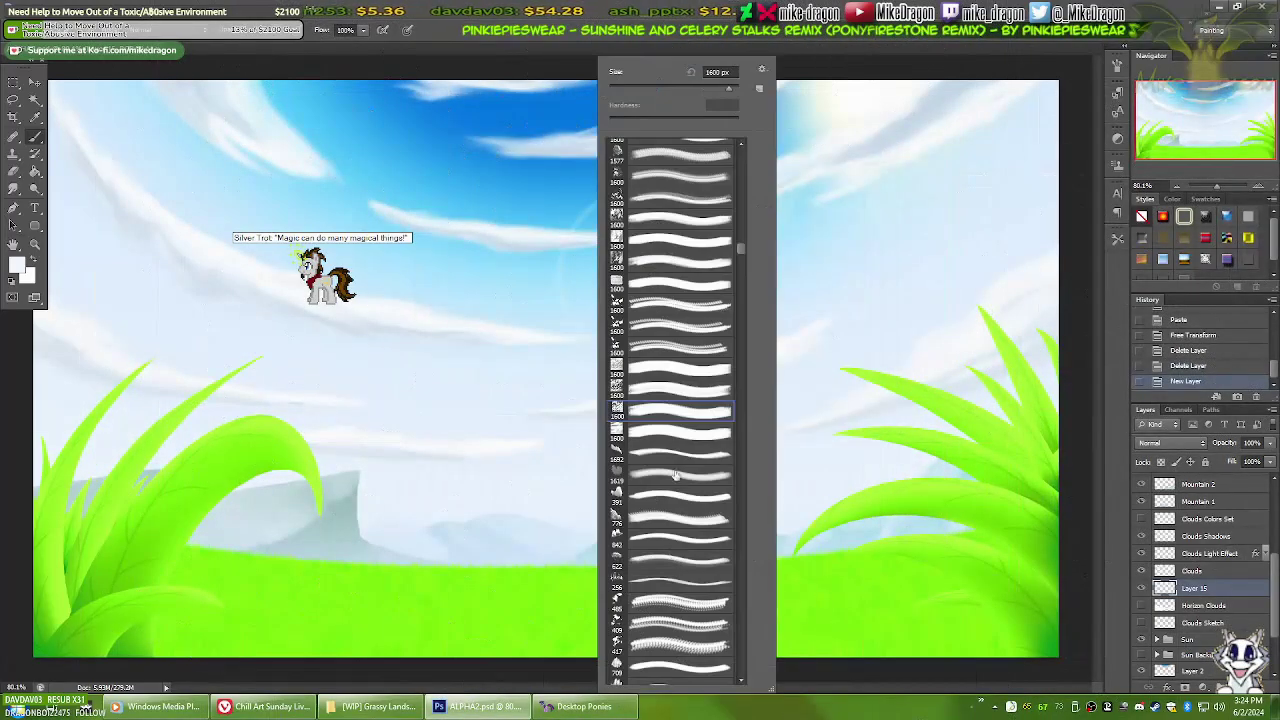
{"action": "key", "text": "Escape"}
{"action": "right_click", "coordinate": [678, 350]}
{"action": "key", "text": "Escape"}
Hide the Clouds Shadows, Clouds Light Effect, Clouds and Sky layers to expose the plain blue background
{"action": "left_click_drag", "start_coordinate": [1141, 553], "coordinate": [1141, 570]}
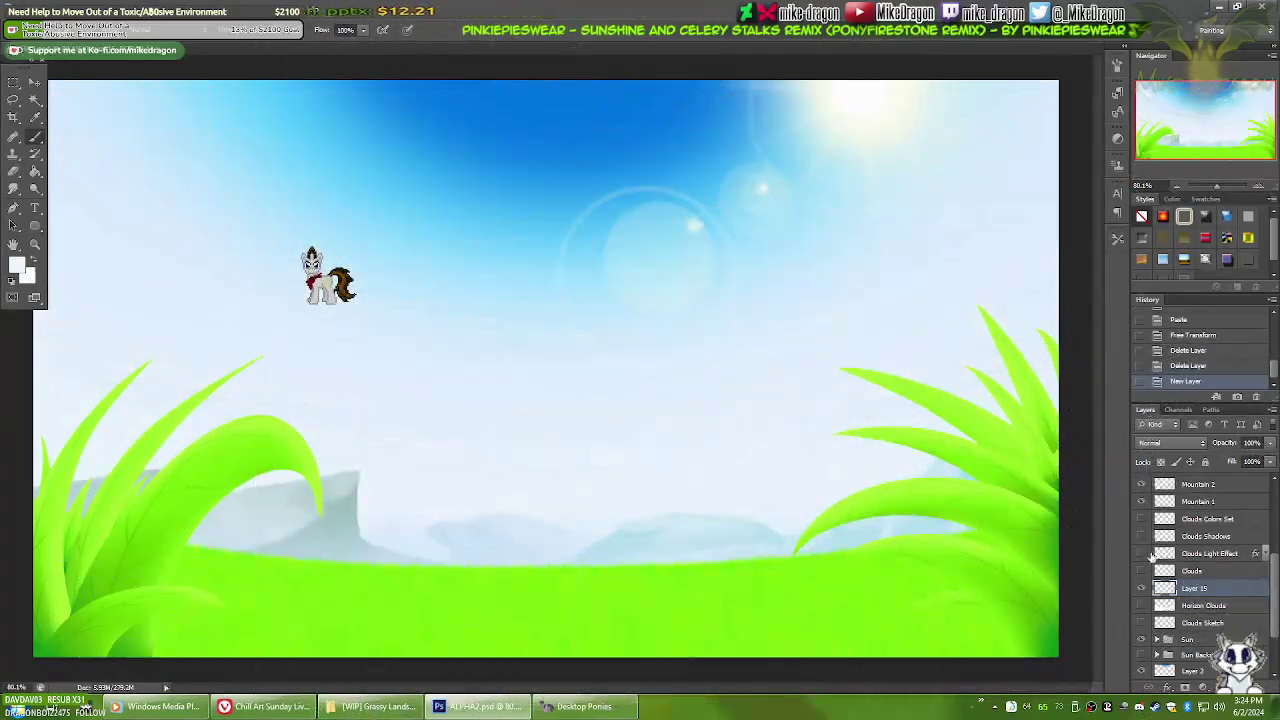
{"action": "scroll", "coordinate": [1200, 580], "scroll_direction": "down", "scroll_amount": 2}
{"action": "left_click", "coordinate": [1141, 622]}
Try stamping a cloud brush on the new layer against the dark blue sky, and revert the stamp
{"action": "right_click", "coordinate": [655, 400]}
{"action": "key", "text": "Escape"}
{"action": "right_click", "coordinate": [603, 420]}
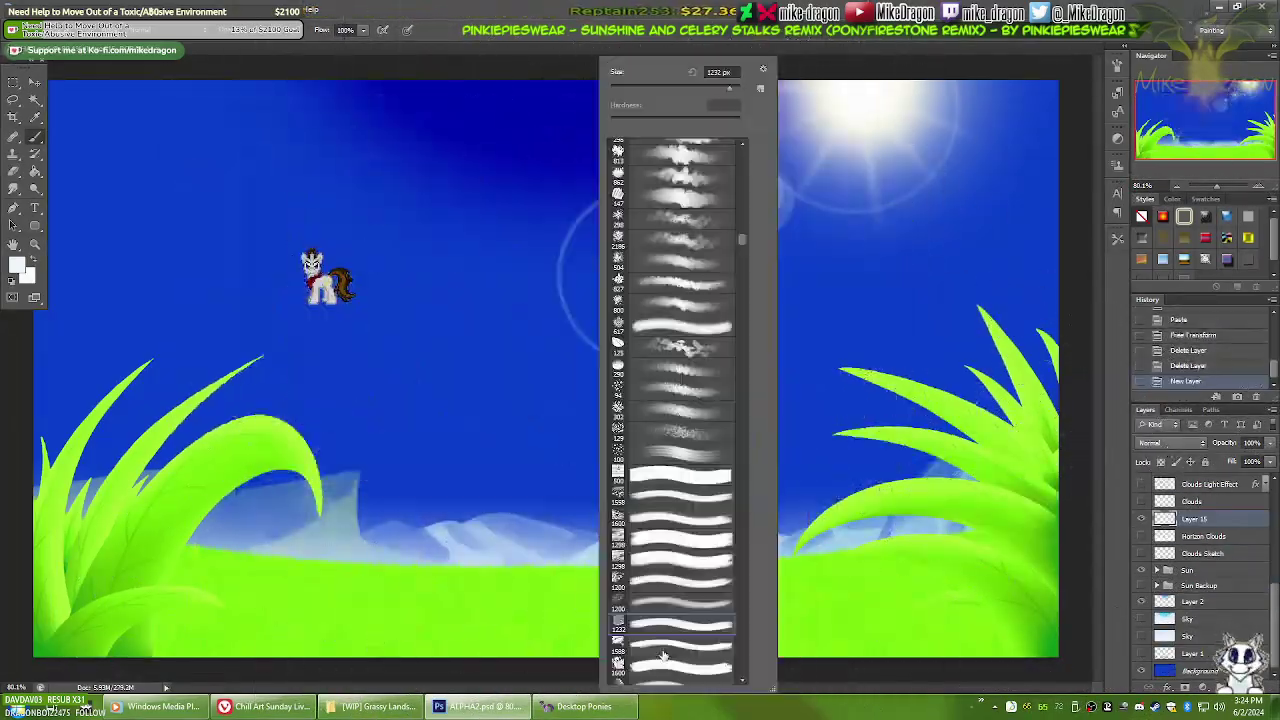
{"action": "key", "text": "Escape"}
{"action": "right_click", "coordinate": [605, 420]}
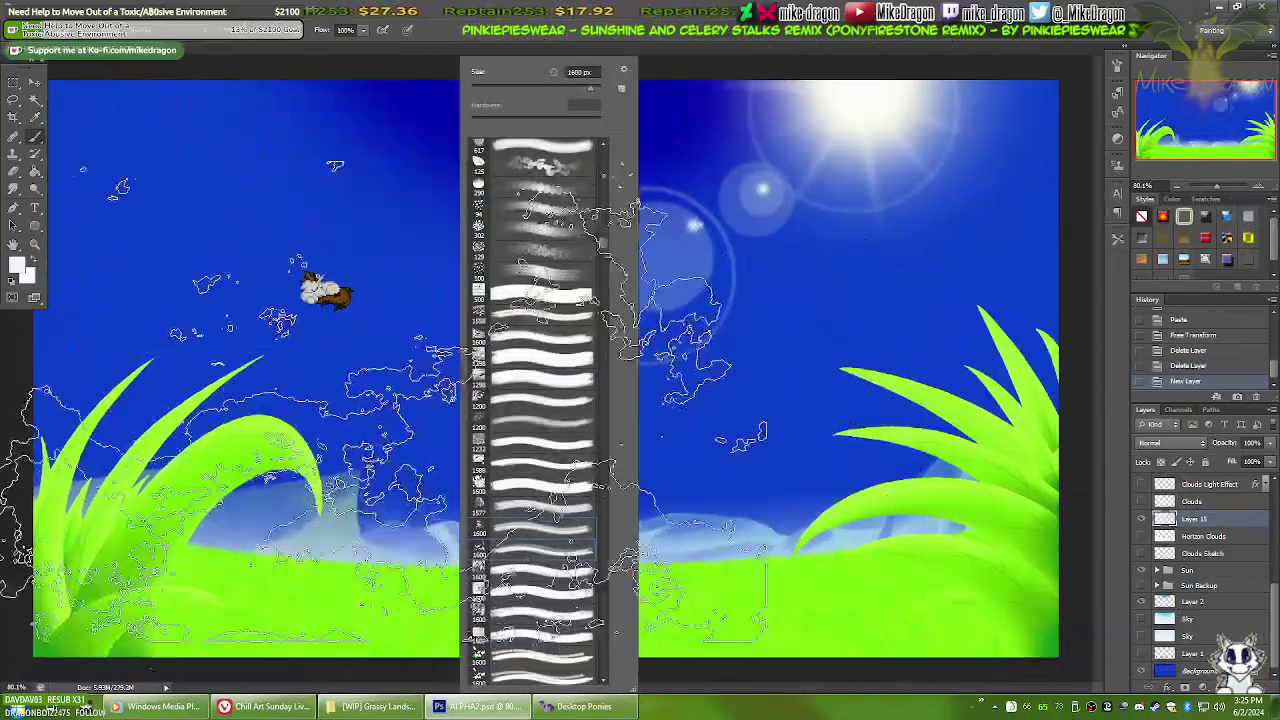
{"action": "key", "text": "Escape"}
{"action": "left_click", "coordinate": [300, 320]}
{"action": "left_click", "coordinate": [1185, 366]}
Try another cloud brush on the same layer and undo the stamped clouds
{"action": "right_click", "coordinate": [590, 420]}
{"action": "key", "text": "Escape"}
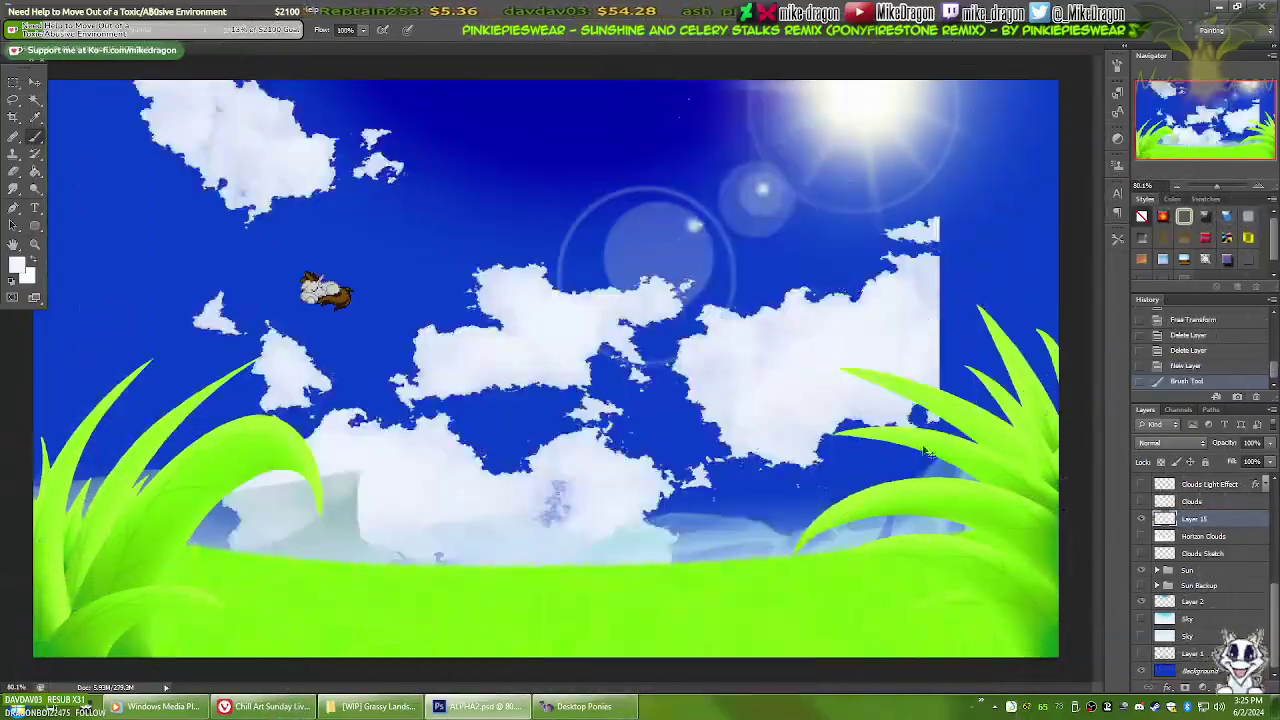
{"action": "right_click", "coordinate": [676, 493]}
{"action": "key", "text": "Escape"}
{"action": "key", "text": "ctrl+z"}
{"action": "key", "text": "ctrl+z"}
Create a separate new document with a white background for building the cloud texture
{"action": "key", "text": "ctrl+n"}
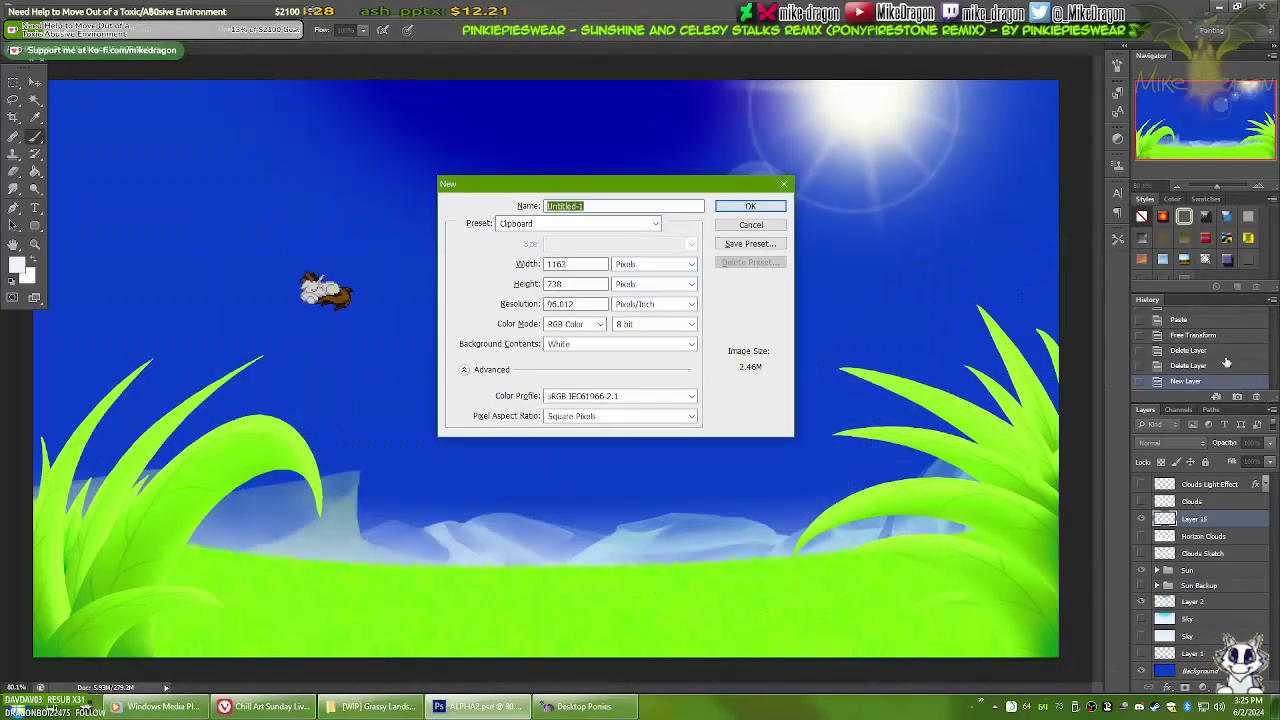
{"action": "key", "text": "Escape"}
{"action": "key", "text": "ctrl+a"}
{"action": "key", "text": "ctrl+d"}
{"action": "key", "text": "ctrl+n"}
{"action": "key", "text": "Return"}
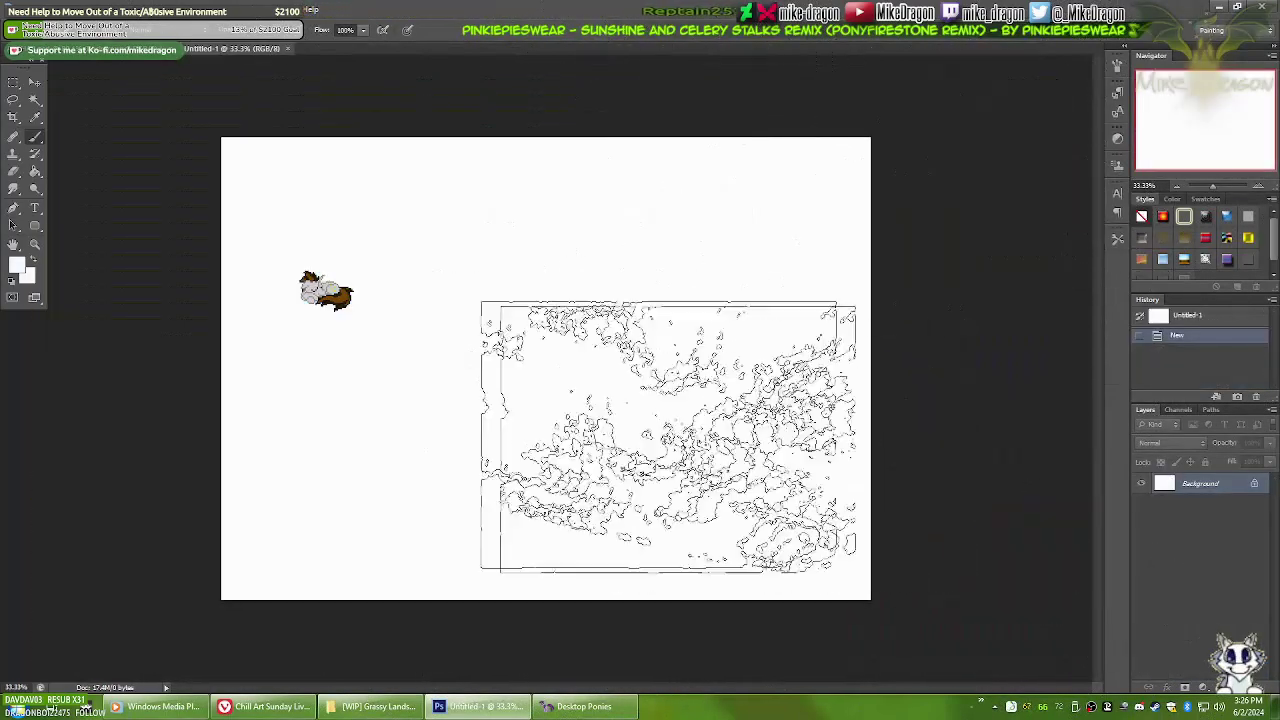
Stamp a cloud texture onto a new layer in the blank document with a large cloud brush
{"action": "left_click", "coordinate": [500, 370]}
{"action": "key", "text": "ctrl+shift+n"}
{"action": "right_click", "coordinate": [540, 370]}
{"action": "key", "text": "Escape"}
{"action": "left_click", "coordinate": [545, 365]}
Paste the cloud texture into ALPHA2.psd and scale it to span the full canvas width
{"action": "key", "text": "ctrl+Tab"}
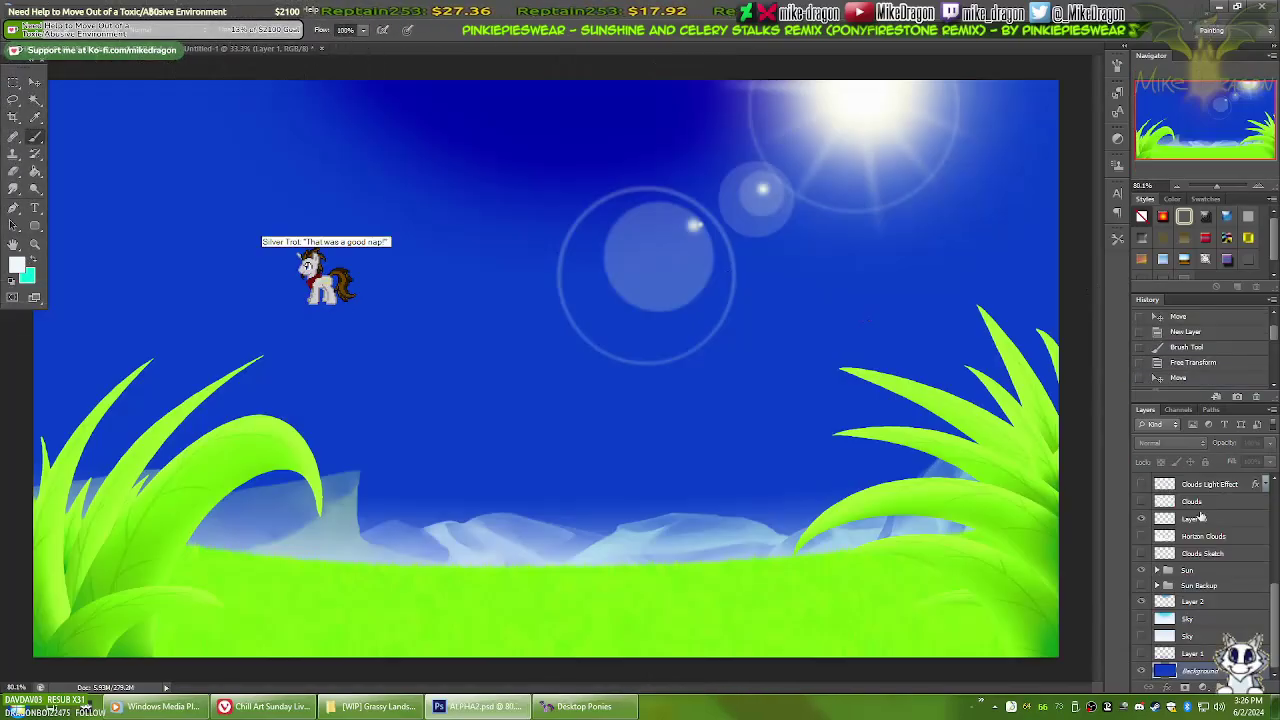
{"action": "key", "text": "ctrl+v"}
{"action": "key", "text": "ctrl+t"}
{"action": "left_click_drag", "start_coordinate": [797, 534], "coordinate": [605, 382]}
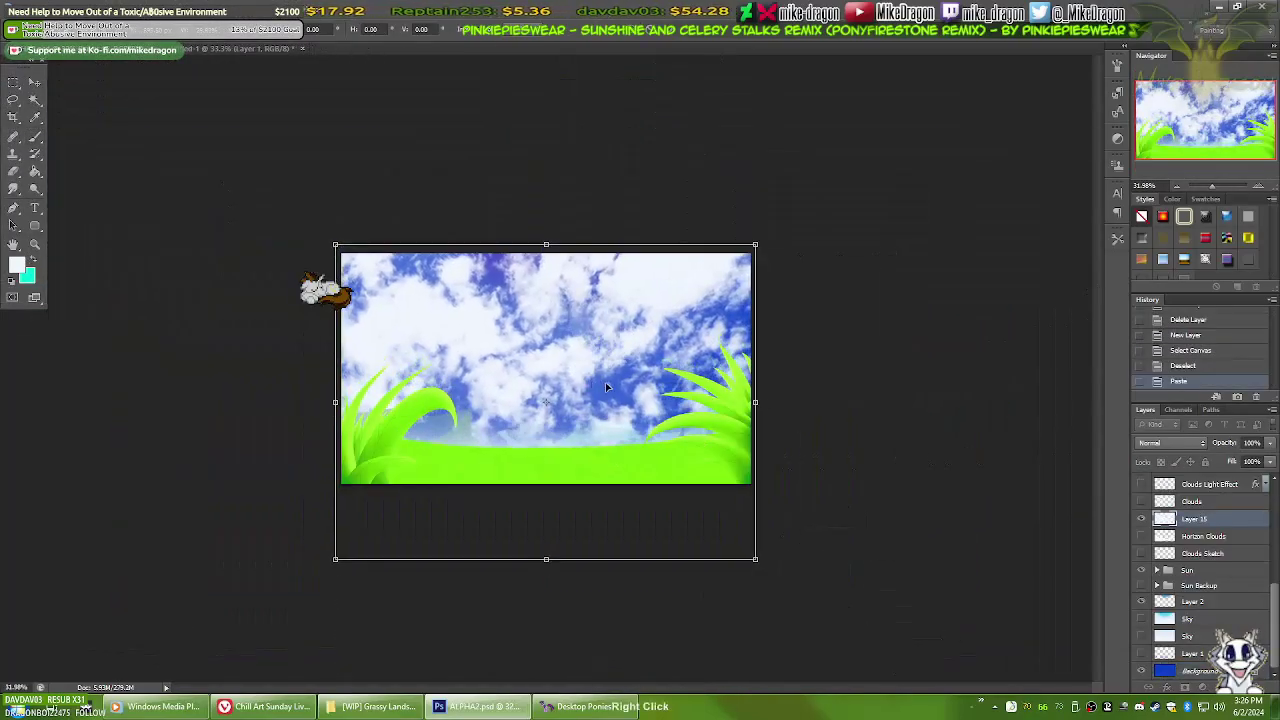
{"action": "key", "text": "ctrl+plus"}
Reshape the pasted clouds in perspective, compressing them toward the horizon and widening their upper edge far beyond the canvas
{"action": "left_click_drag", "start_coordinate": [880, 671], "coordinate": [766, 614]}
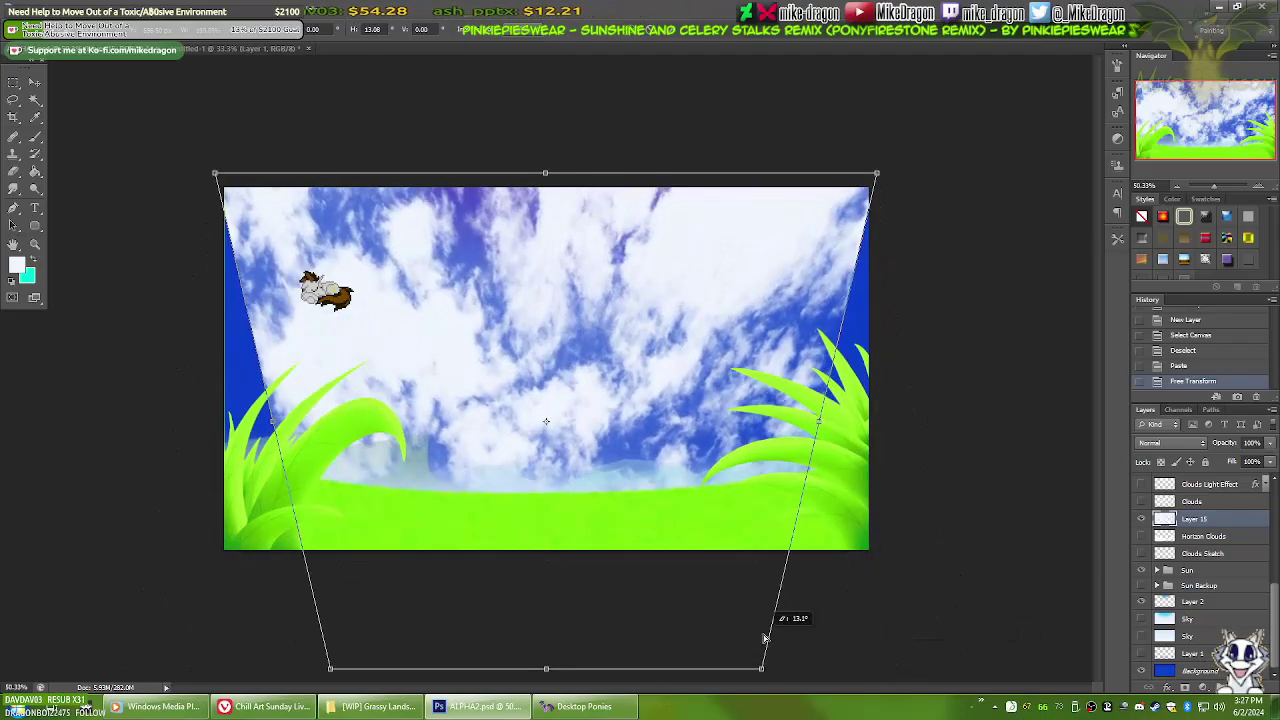
{"action": "left_click_drag", "start_coordinate": [1086, 177], "coordinate": [1094, 177]}
{"action": "left_click_drag", "start_coordinate": [546, 691], "coordinate": [555, 532]}
{"action": "left_click_drag", "start_coordinate": [936, 530], "coordinate": [871, 510]}
{"action": "key", "text": "ctrl+minus"}
{"action": "left_click_drag", "start_coordinate": [915, 240], "coordinate": [1160, 240]}
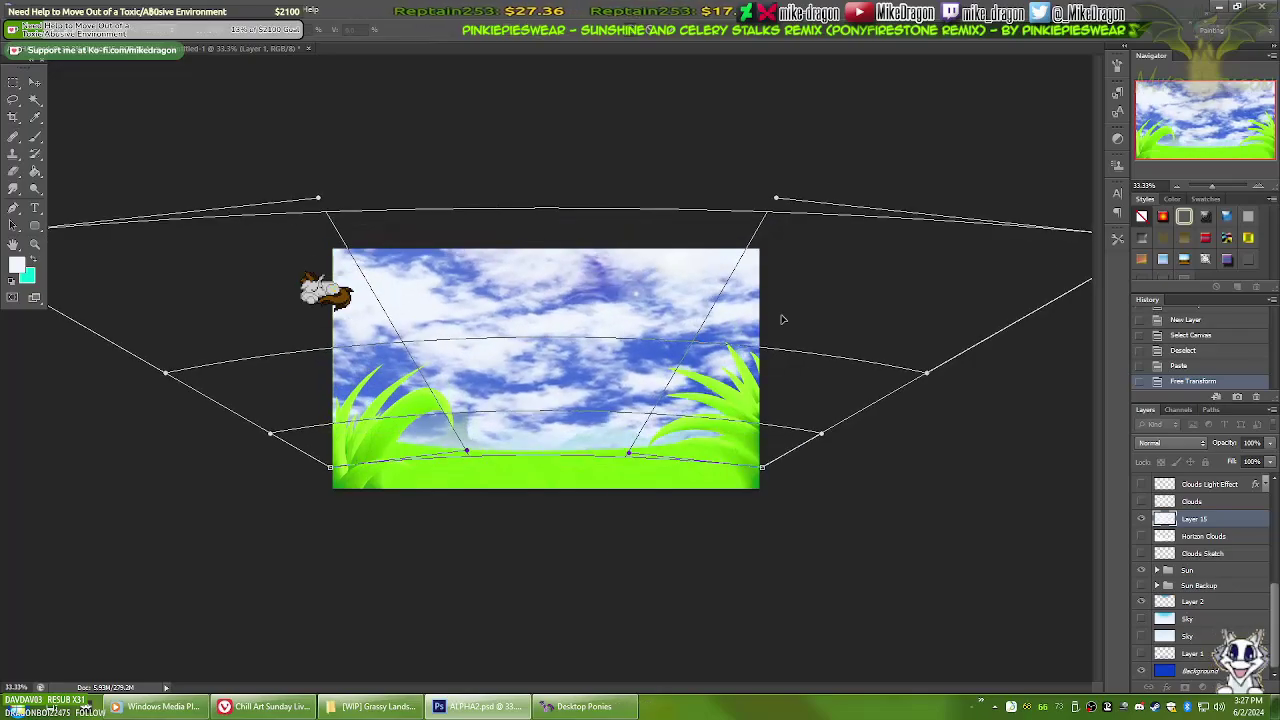
Warp the pasted cloud layer into a dome-like arc over the landscape and apply the transformation
{"action": "left_click_drag", "start_coordinate": [905, 400], "coordinate": [940, 400]}
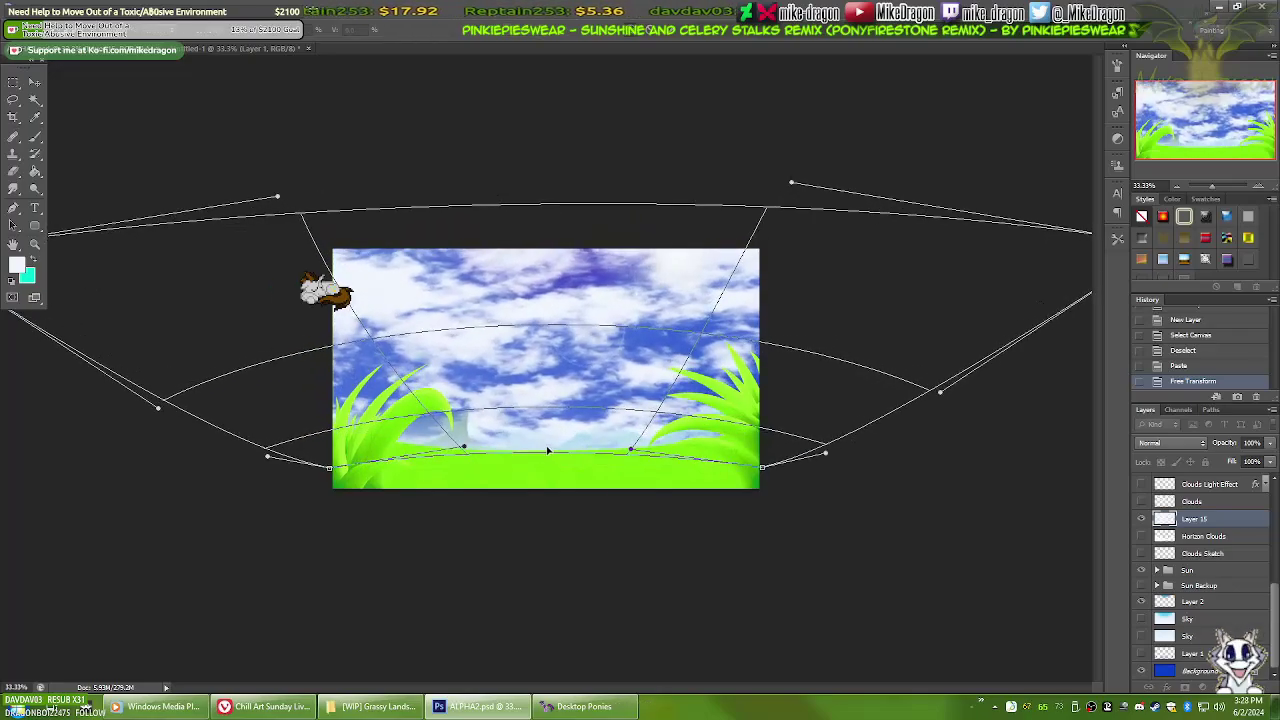
{"action": "left_click_drag", "start_coordinate": [586, 352], "coordinate": [250, 225]}
{"action": "left_click_drag", "start_coordinate": [330, 478], "coordinate": [321, 489]}
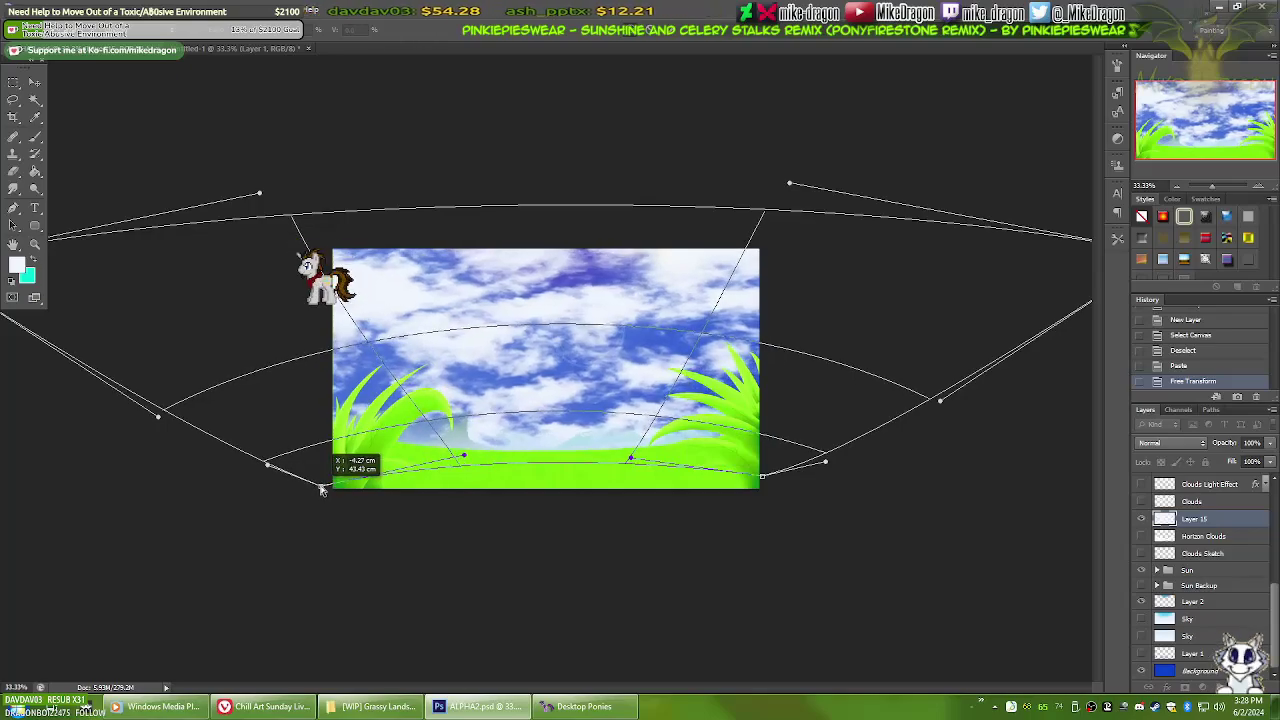
{"action": "key", "text": "ctrl+minus"}
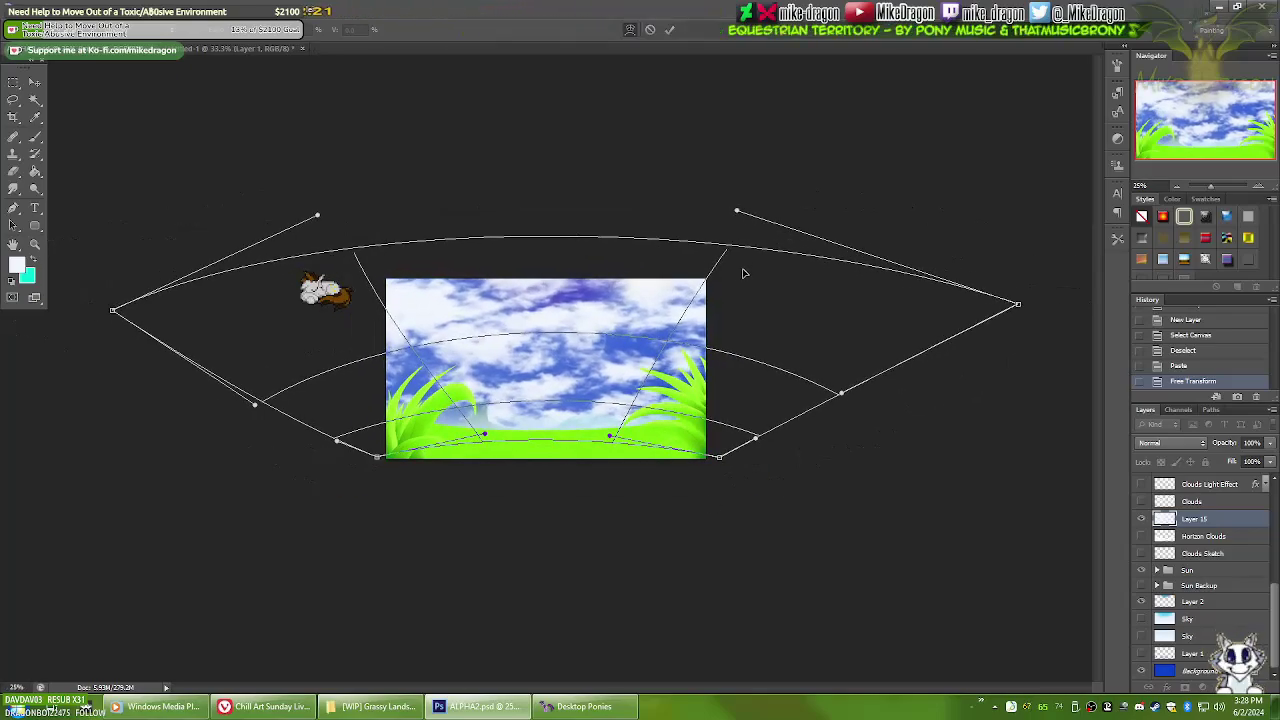
{"action": "key", "text": "Return"}
{"action": "key", "text": "ctrl+0"}
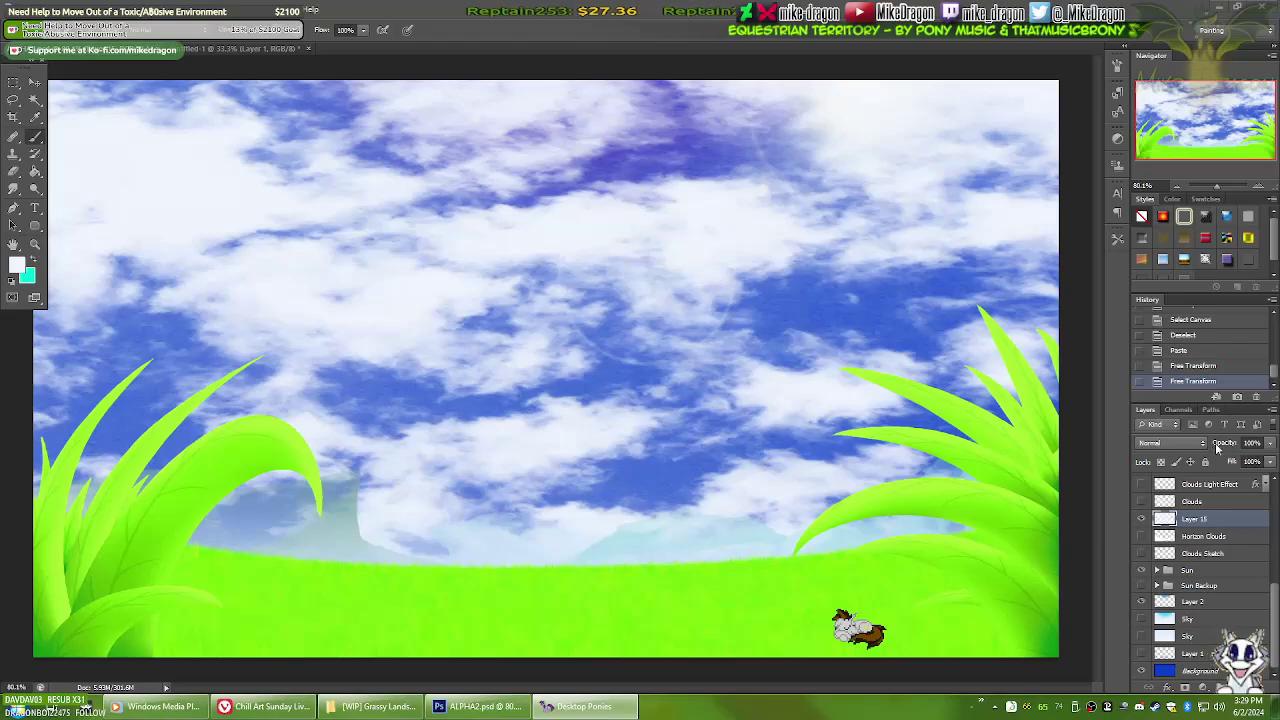
{"action": "scroll", "coordinate": [1200, 580], "scroll_direction": "up", "scroll_amount": 3}
{"action": "left_click", "coordinate": [1142, 620]}
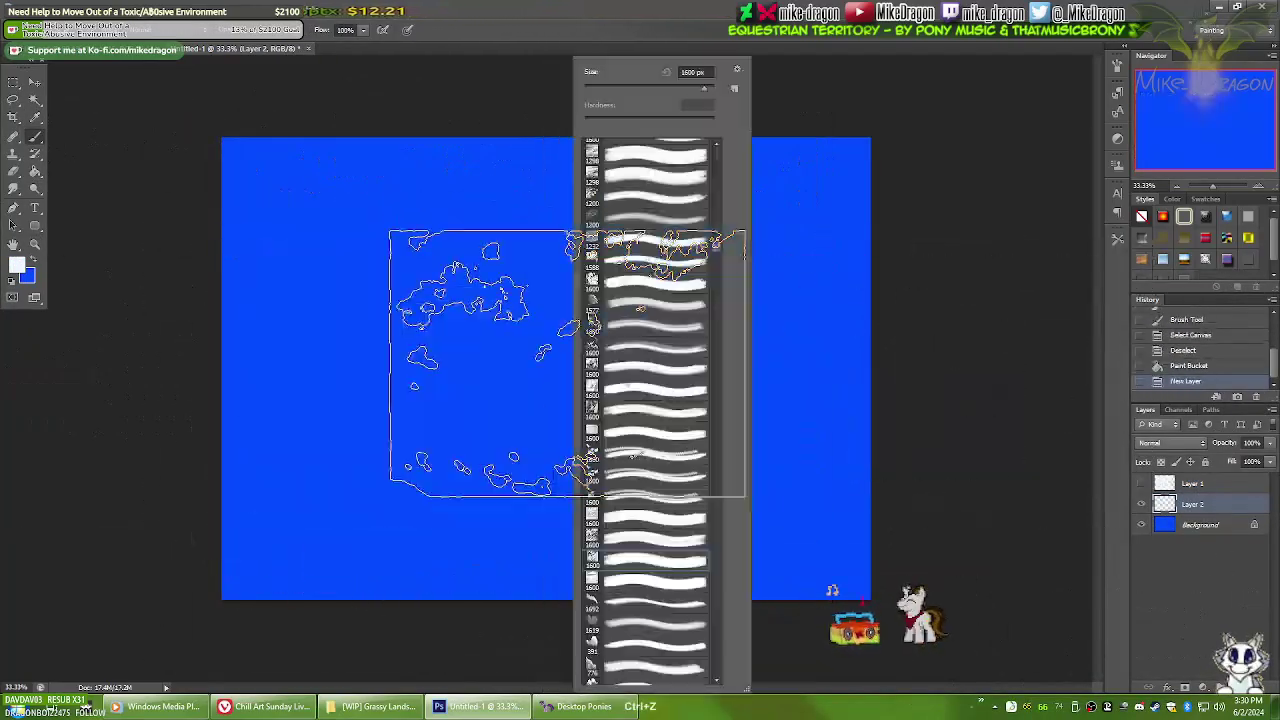
Try several large cloud brushes on Layer 2 of the blue Untitled-1 document, undoing each stamp
{"action": "key", "text": "ctrl+z"}
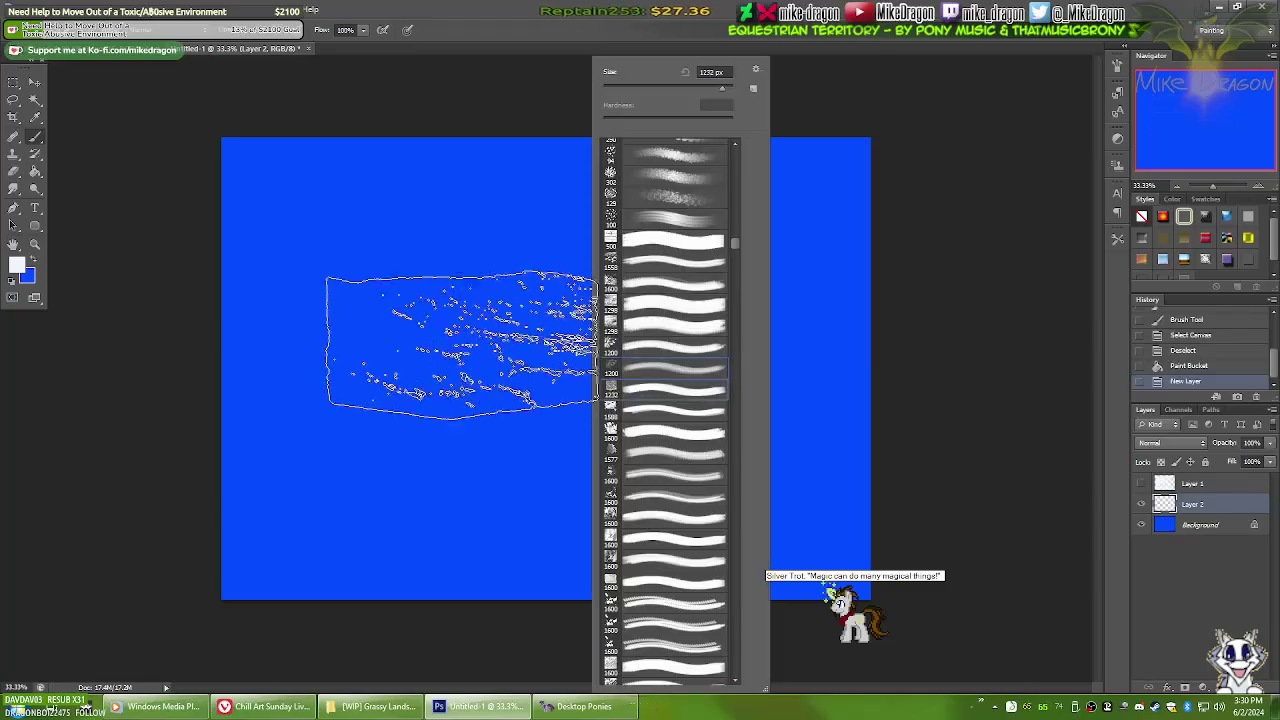
{"action": "right_click", "coordinate": [573, 557]}
{"action": "key", "text": "ctrl+z"}
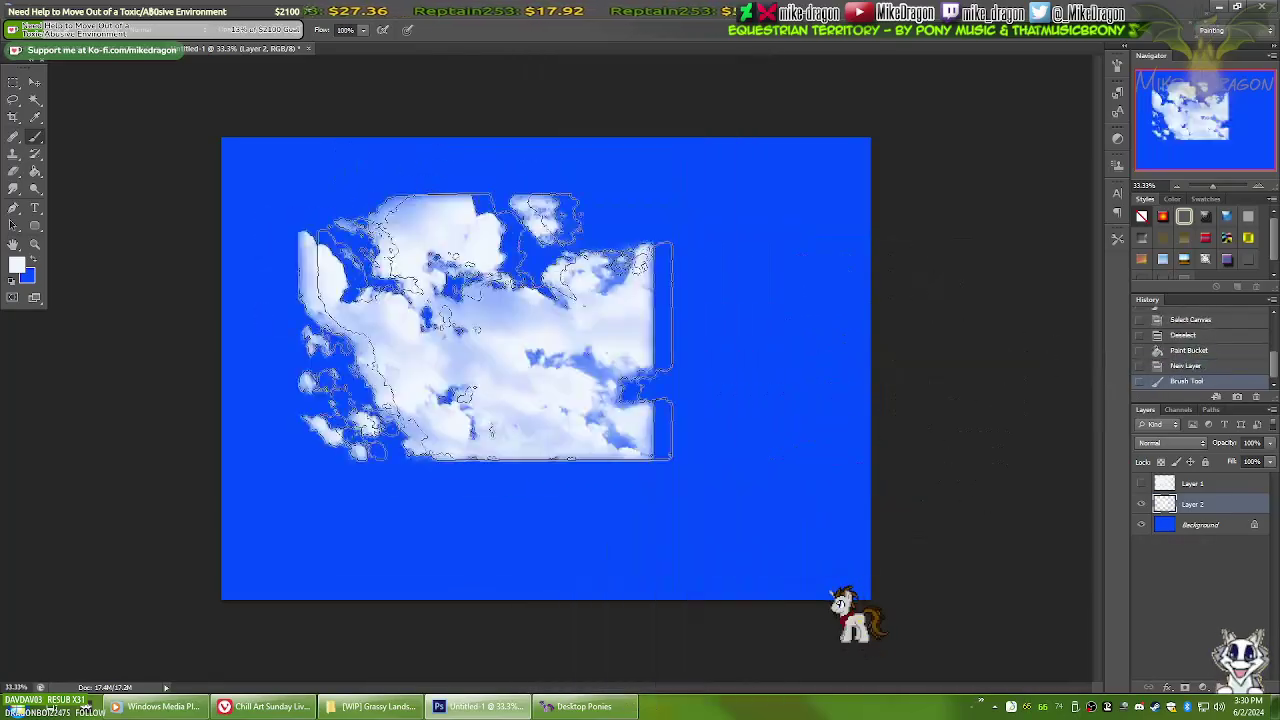
{"action": "left_click", "coordinate": [620, 442]}
{"action": "left_click", "coordinate": [620, 548]}
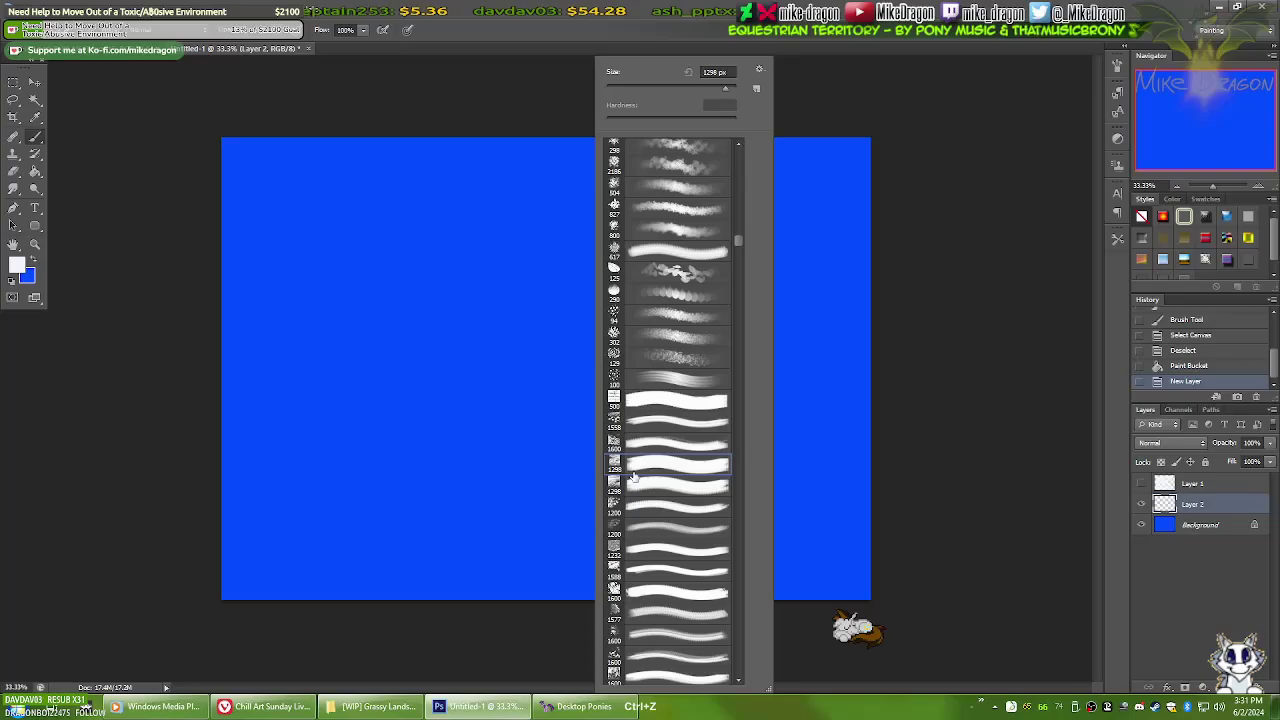
{"action": "right_click", "coordinate": [690, 460]}
{"action": "left_click_drag", "start_coordinate": [743, 250], "coordinate": [736, 514]}
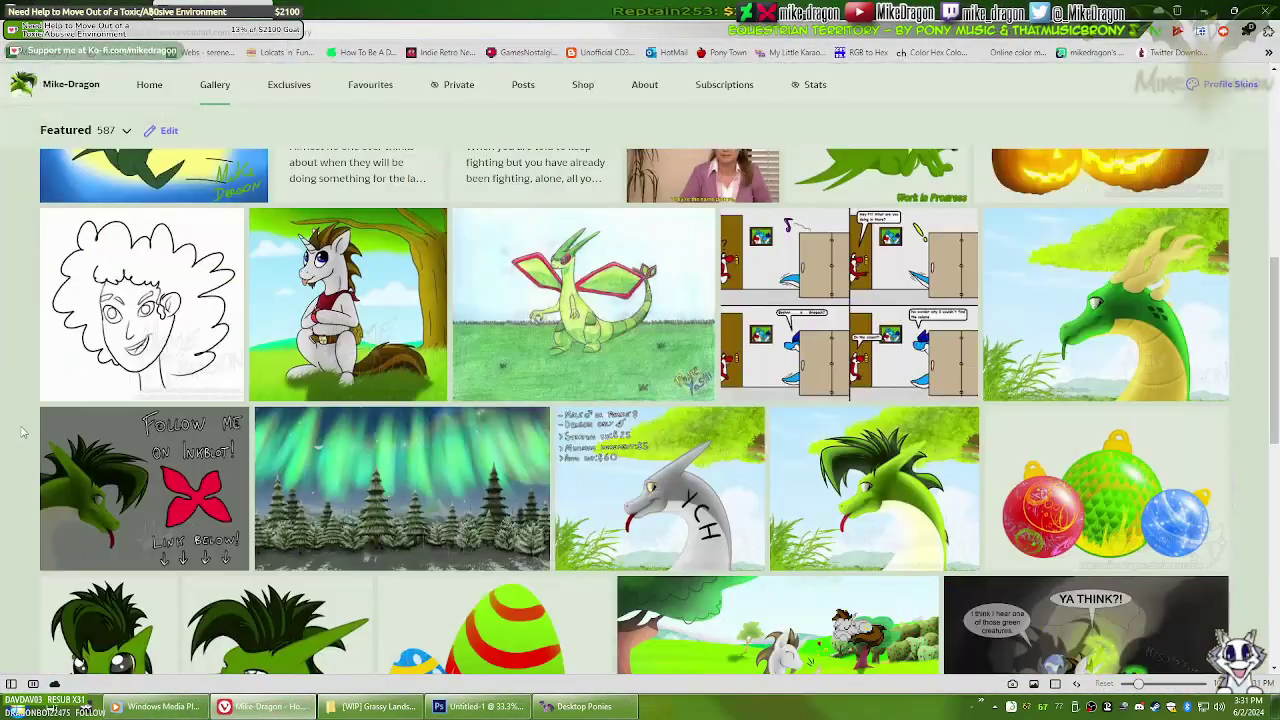
Switch to the browser and look through the artist's DeviantArt gallery for earlier artwork
{"action": "scroll", "coordinate": [640, 400], "scroll_direction": "down", "scroll_amount": 5}
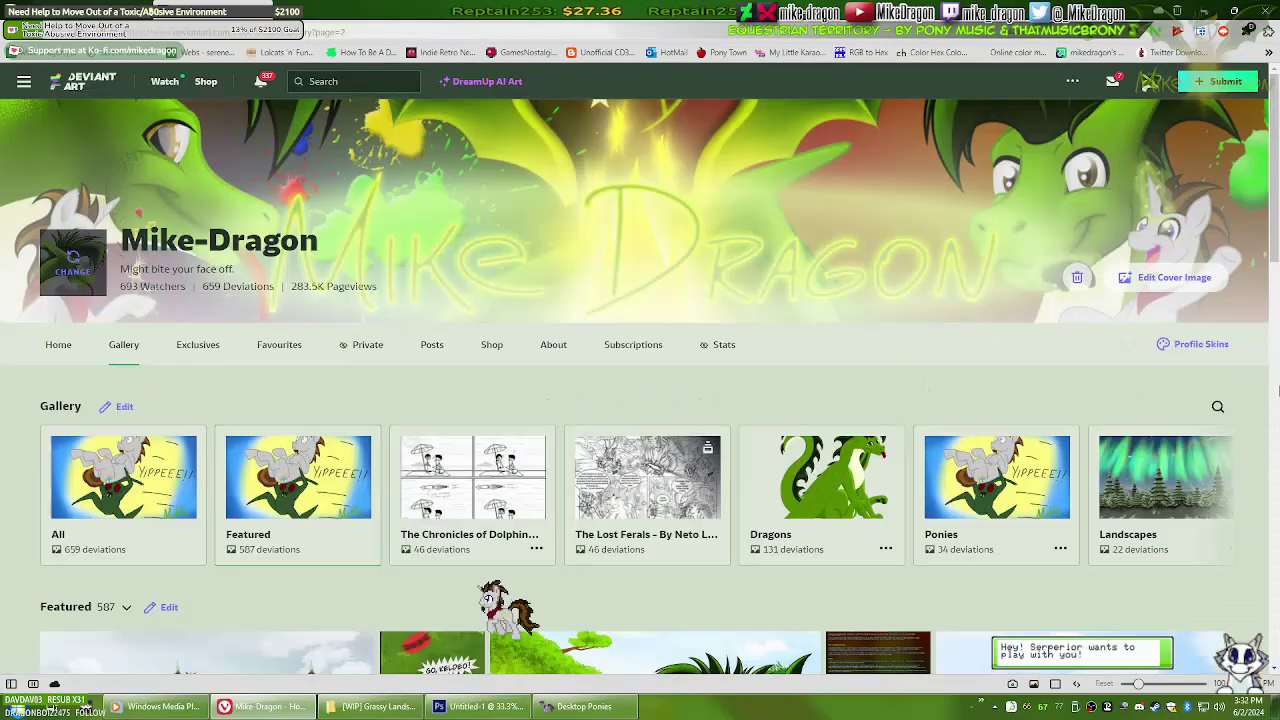
{"action": "scroll", "coordinate": [640, 400], "scroll_direction": "down", "scroll_amount": 10}
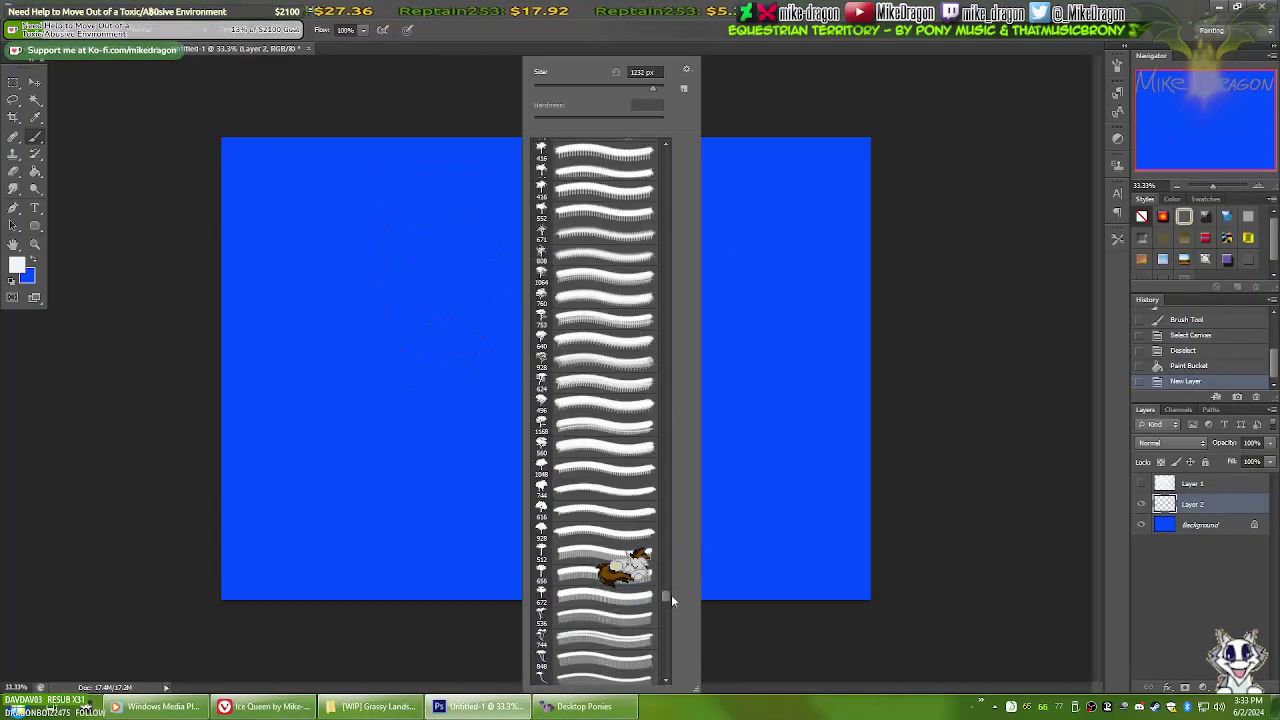
Stamp a bank of scattered white clouds on Layer 2 of Untitled-1 and reposition it with Free Transform
{"action": "left_click_drag", "start_coordinate": [671, 594], "coordinate": [702, 397]}
{"action": "scroll", "coordinate": [605, 333], "scroll_direction": "up", "scroll_amount": 10}
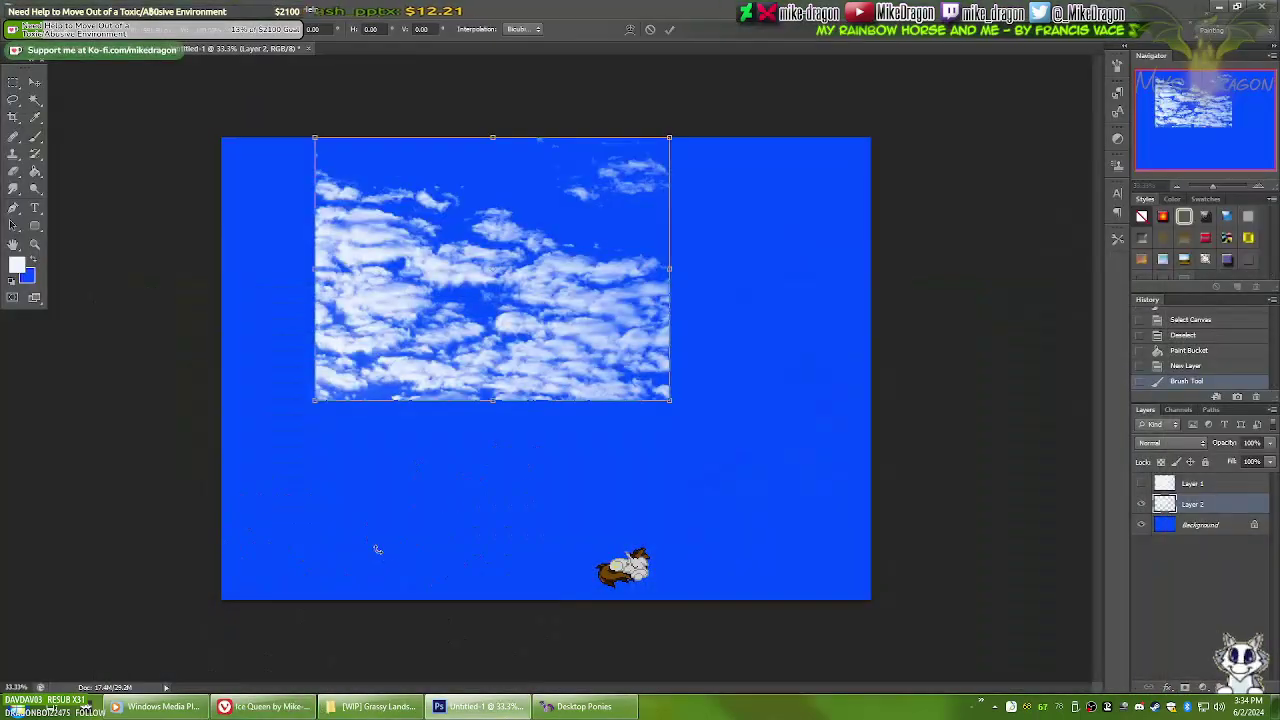
{"action": "key", "text": "Return"}
{"action": "left_click_drag", "start_coordinate": [585, 280], "coordinate": [631, 376]}
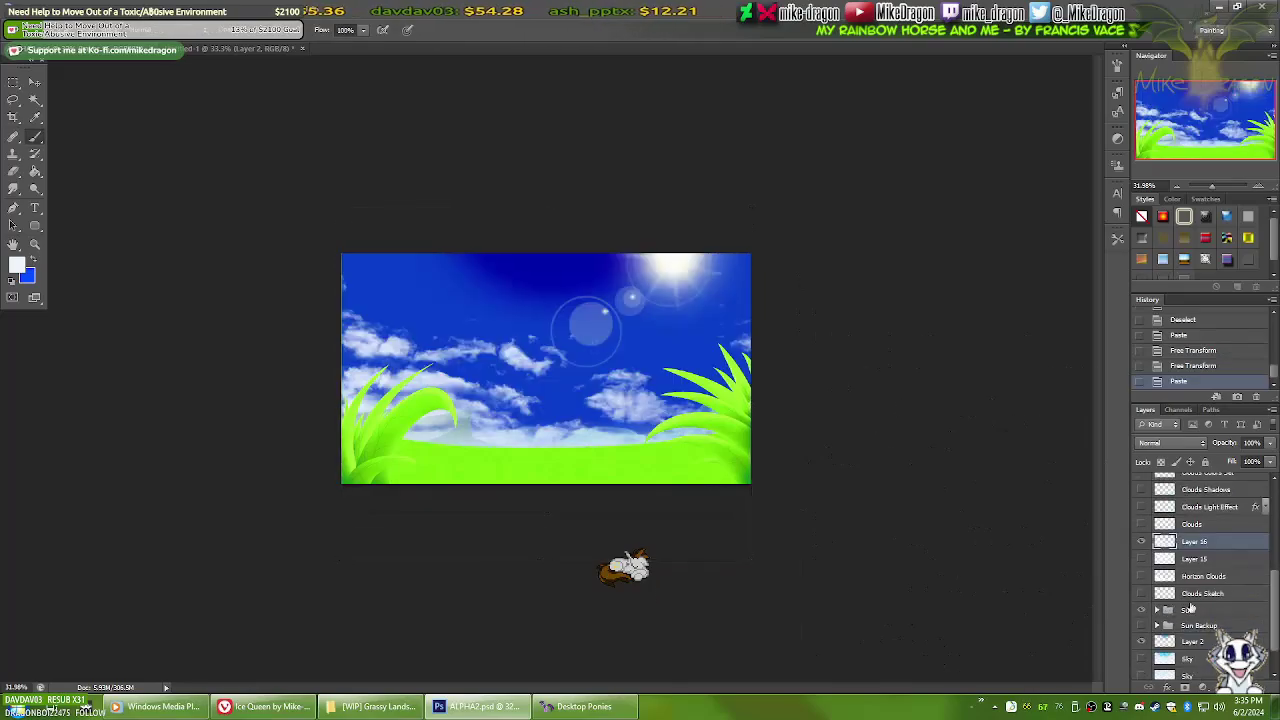
Scale the pasted cloud layer to the canvas width, raise it over the sky, and widen its upper edge with Perspective
{"action": "key", "text": "ctrl+t"}
{"action": "left_click_drag", "start_coordinate": [897, 654], "coordinate": [820, 589]}
{"action": "left_click_drag", "start_coordinate": [614, 409], "coordinate": [614, 329]}
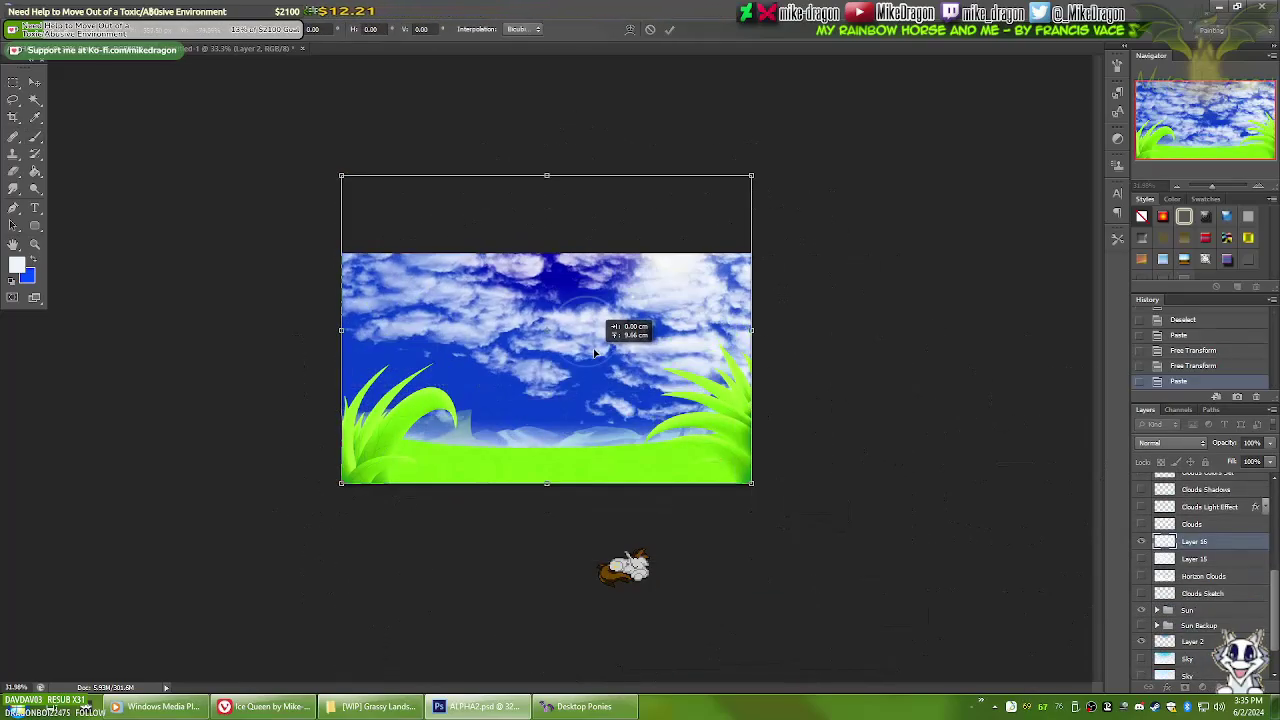
{"action": "left_click_drag", "start_coordinate": [757, 321], "coordinate": [766, 321]}
{"action": "left_click_drag", "start_coordinate": [762, 163], "coordinate": [1037, 163]}
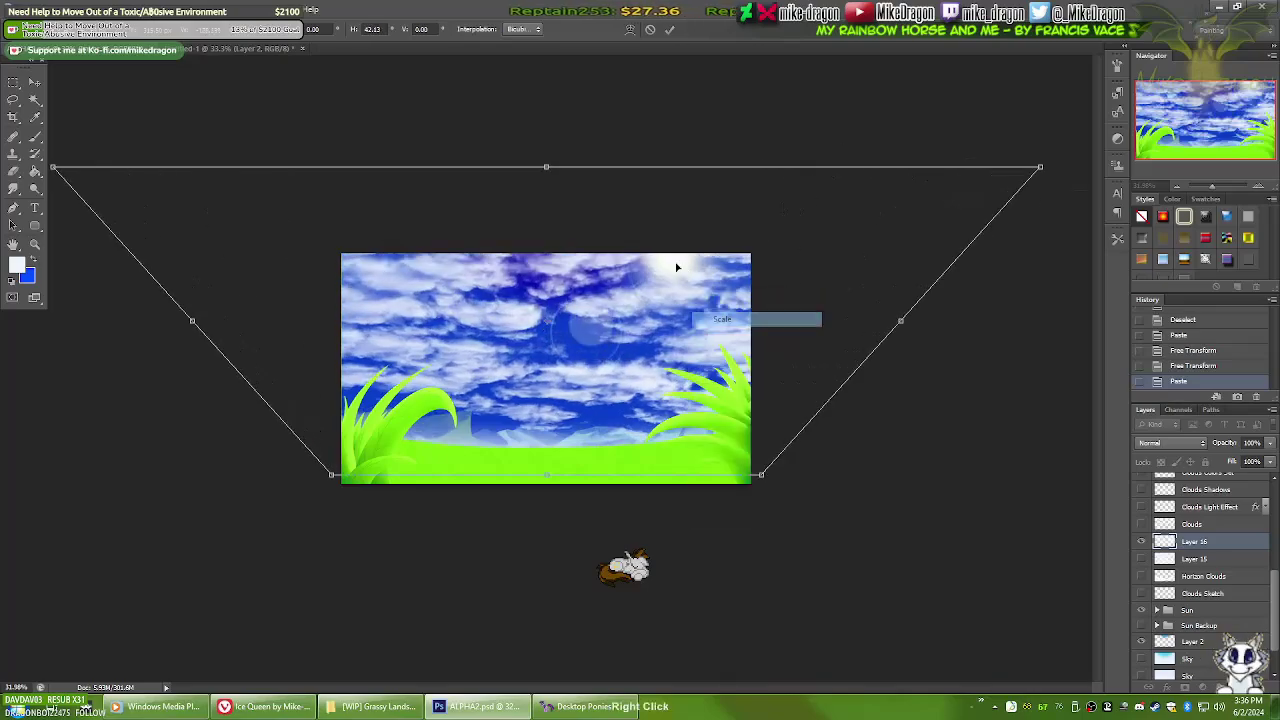
Squash the cloud layer from above and warp it into a shallow arch over the landscape
{"action": "left_click_drag", "start_coordinate": [546, 163], "coordinate": [548, 250]}
{"action": "right_click", "coordinate": [548, 250]}
{"action": "left_click", "coordinate": [556, 354]}
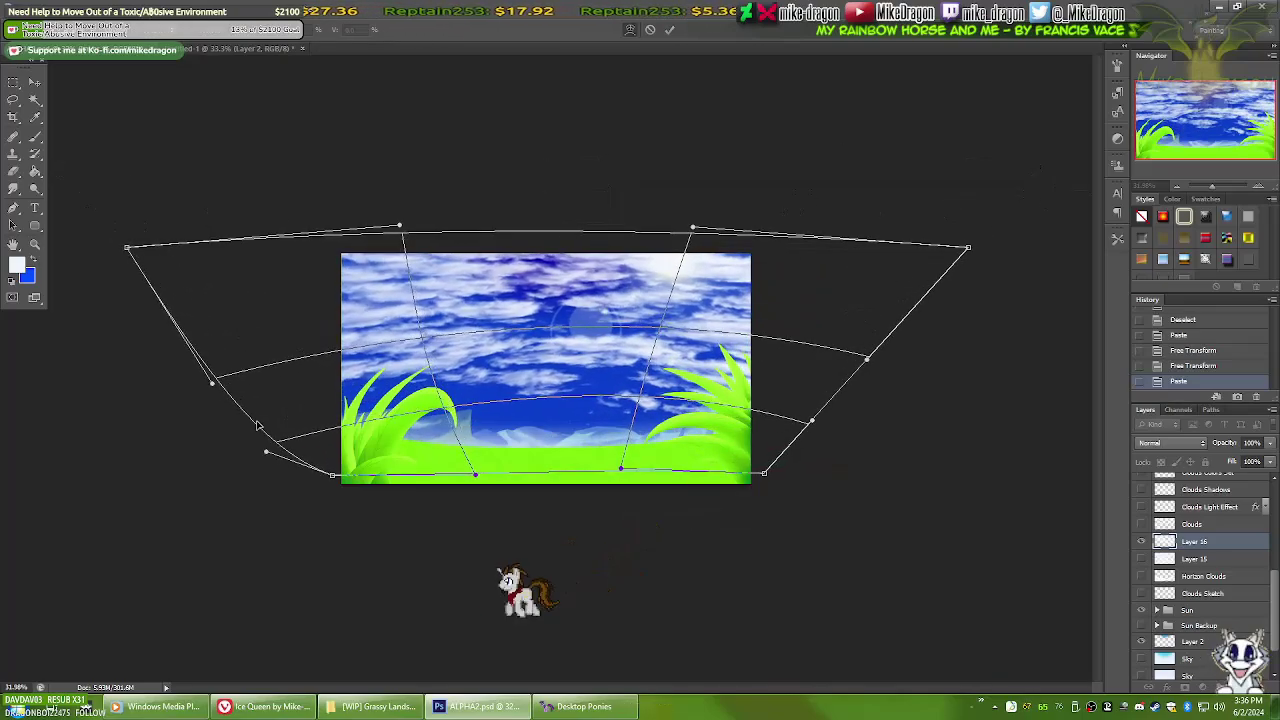
{"action": "left_click_drag", "start_coordinate": [127, 247], "coordinate": [102, 283]}
{"action": "left_click_drag", "start_coordinate": [855, 378], "coordinate": [861, 383]}
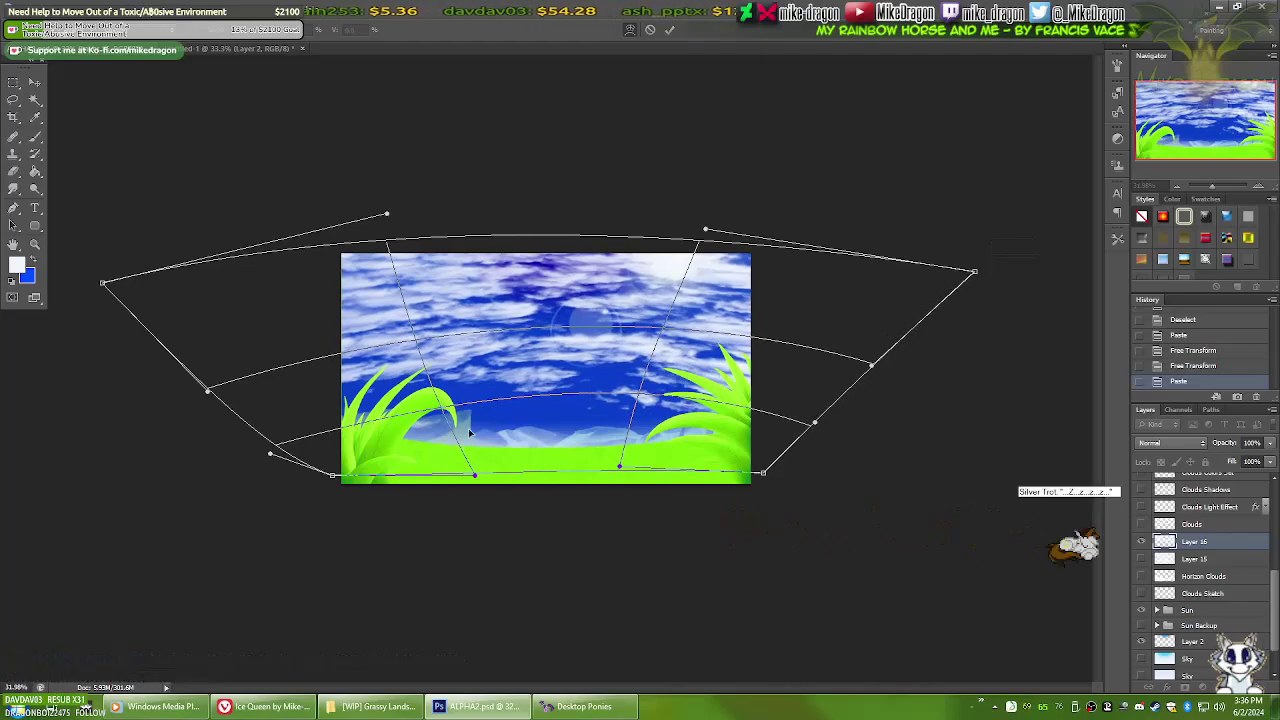
{"action": "left_click_drag", "start_coordinate": [102, 283], "coordinate": [70, 292]}
Reshape the cloud layer's frame, warp it into a stronger arch and apply the transformation
{"action": "right_click", "coordinate": [548, 244]}
{"action": "left_click", "coordinate": [555, 256]}
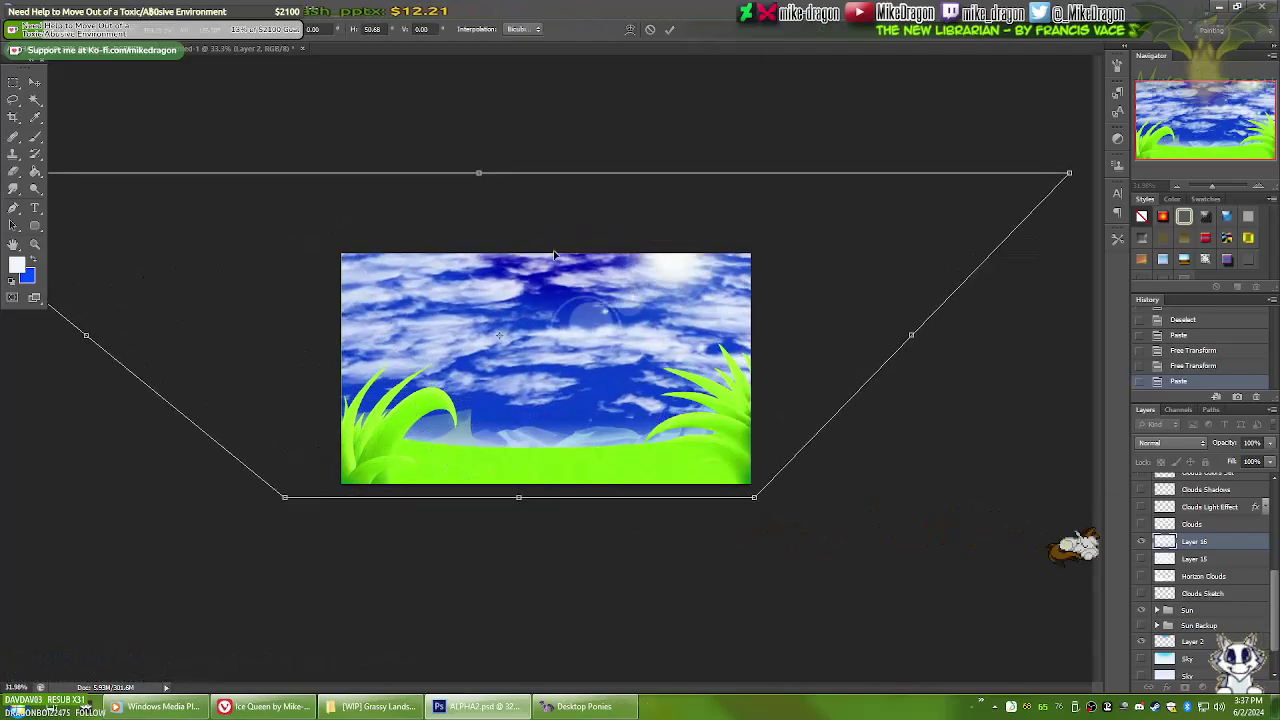
{"action": "left_click_drag", "start_coordinate": [522, 527], "coordinate": [522, 516]}
{"action": "left_click_drag", "start_coordinate": [897, 350], "coordinate": [838, 345]}
{"action": "right_click", "coordinate": [690, 363]}
{"action": "left_click", "coordinate": [750, 477]}
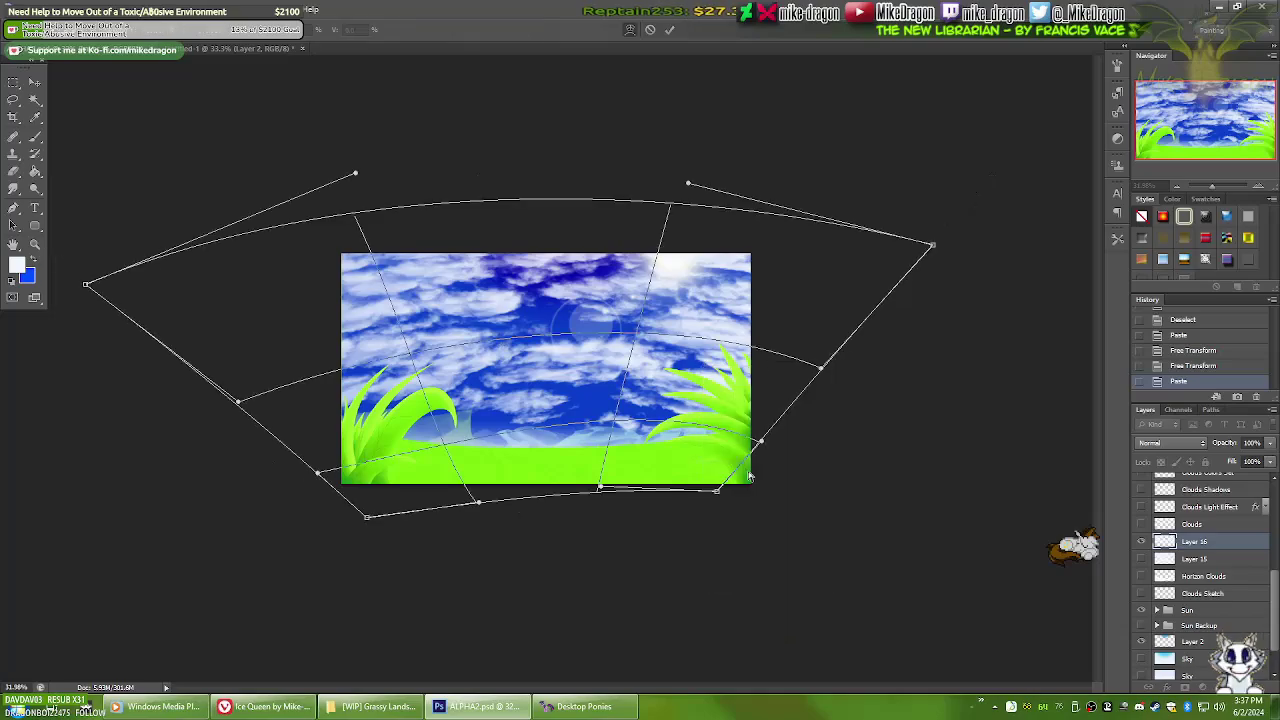
{"action": "left_click_drag", "start_coordinate": [467, 438], "coordinate": [445, 446]}
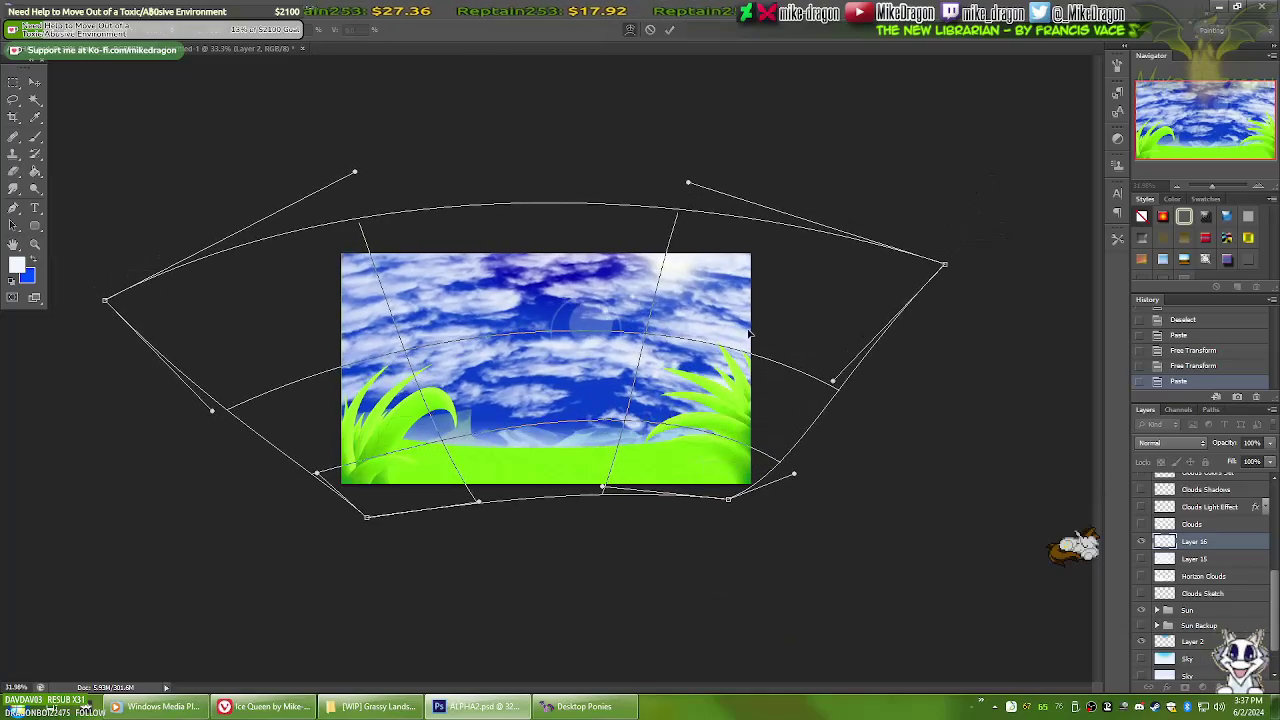
{"action": "key", "text": "Return"}
{"action": "key", "text": "ctrl+0"}
{"action": "left_click", "coordinate": [1141, 618]}
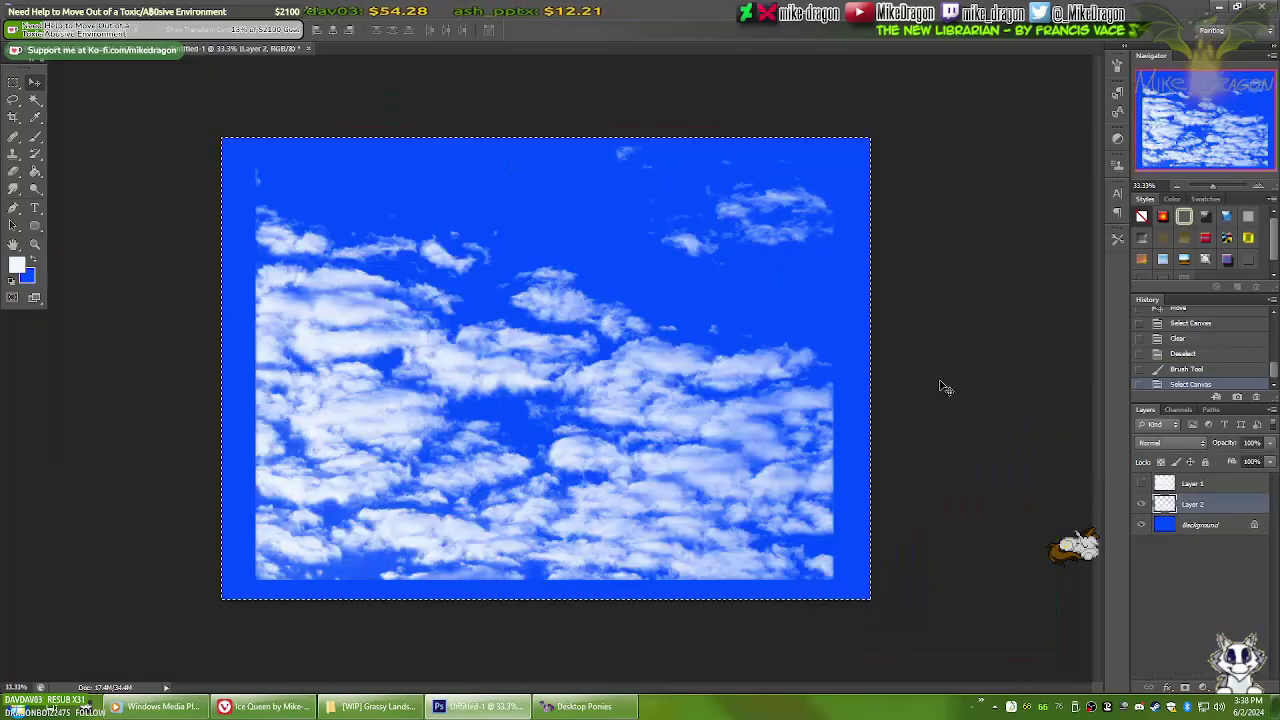
Try several wispy cloud brushes on the Background layer of Untitled-1, undoing each stamp
{"action": "right_click", "coordinate": [581, 335]}
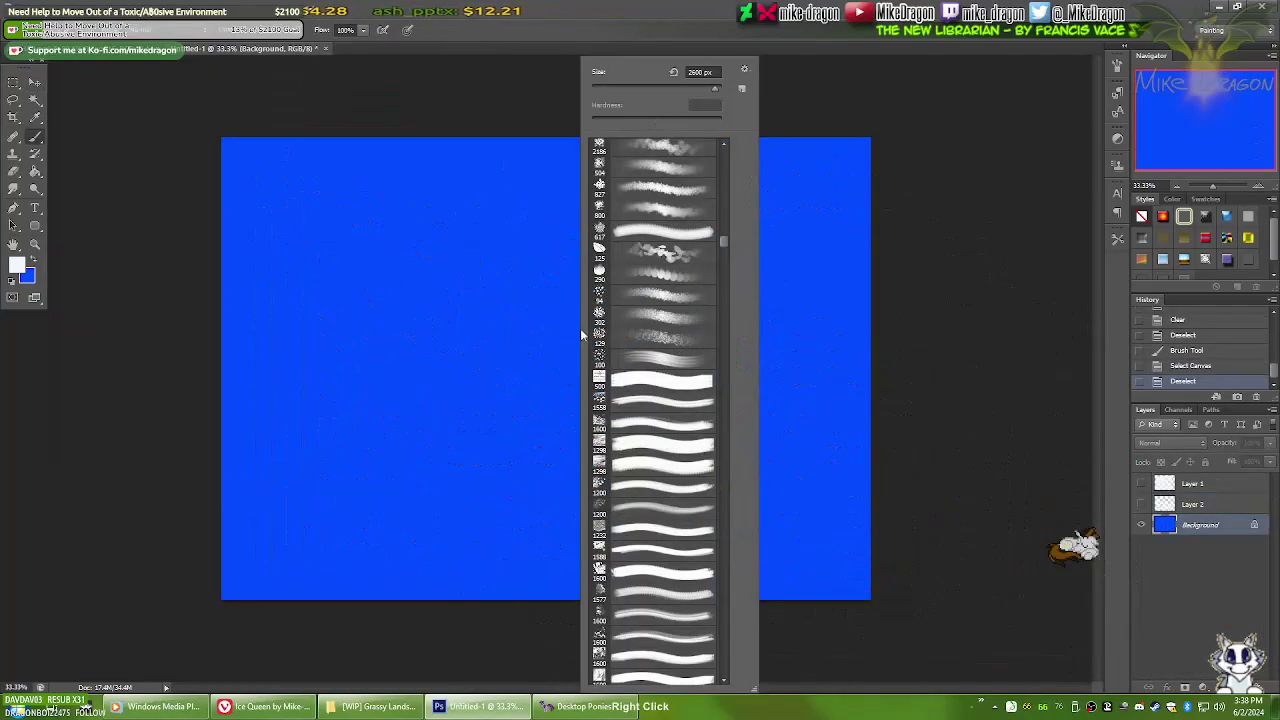
{"action": "double_click", "coordinate": [621, 446]}
{"action": "left_click", "coordinate": [440, 320]}
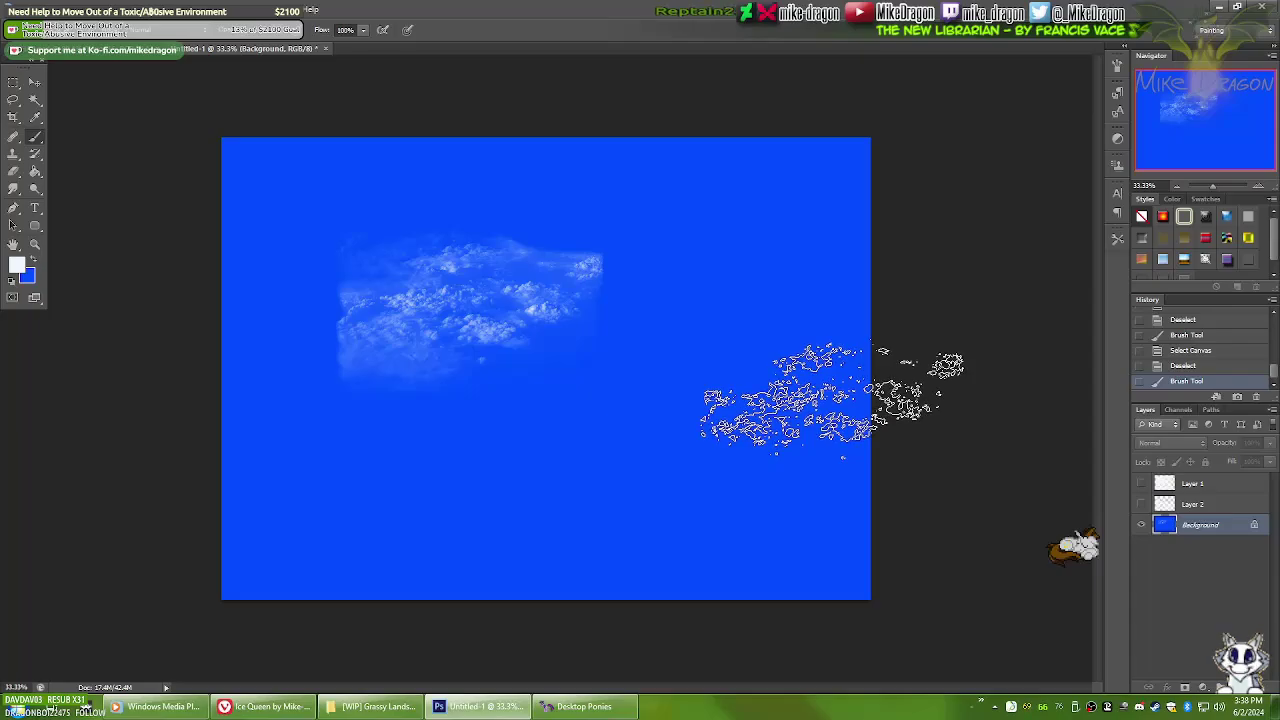
{"action": "key", "text": "ctrl+z"}
{"action": "right_click", "coordinate": [597, 540]}
{"action": "left_click", "coordinate": [647, 530]}
{"action": "double_click", "coordinate": [647, 553]}
{"action": "left_click", "coordinate": [457, 357]}
{"action": "key", "text": "ctrl+z"}
{"action": "left_click", "coordinate": [571, 378]}
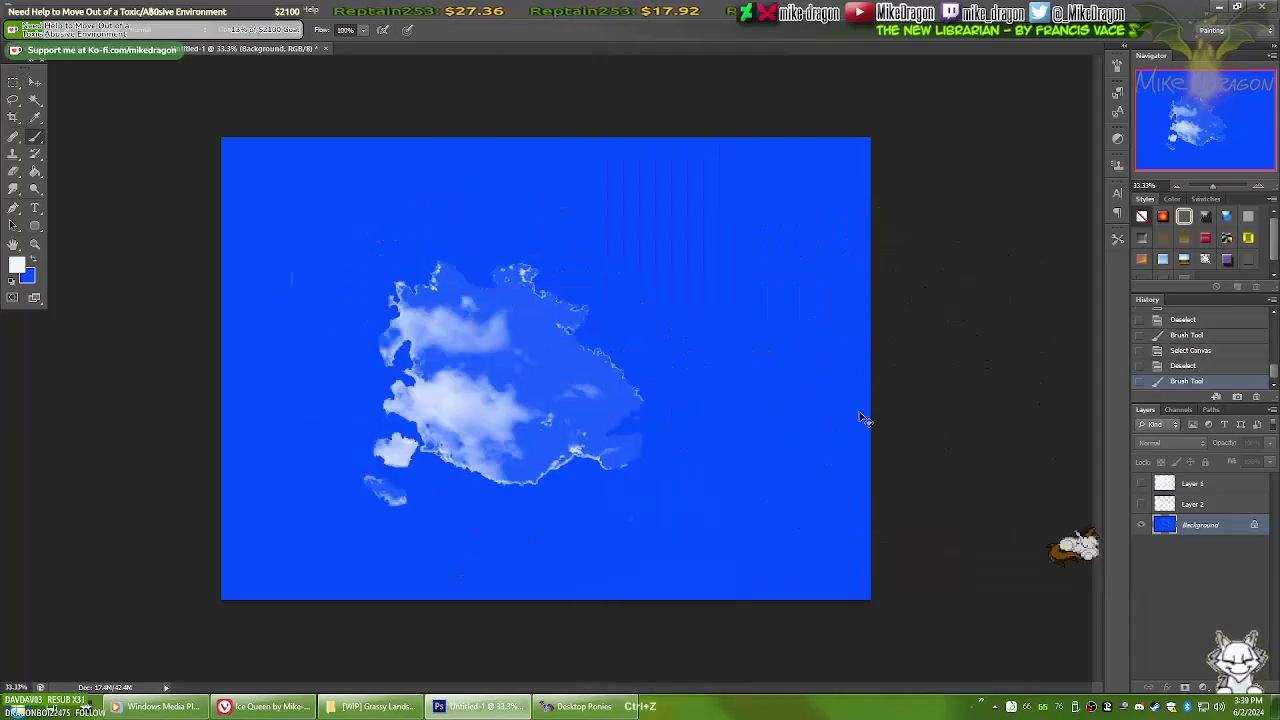
{"action": "key", "text": "ctrl+z"}
Try brushes with scattered puffy clouds on the blue Background layer and undo the stamps
{"action": "right_click", "coordinate": [565, 380]}
{"action": "left_click", "coordinate": [500, 375]}
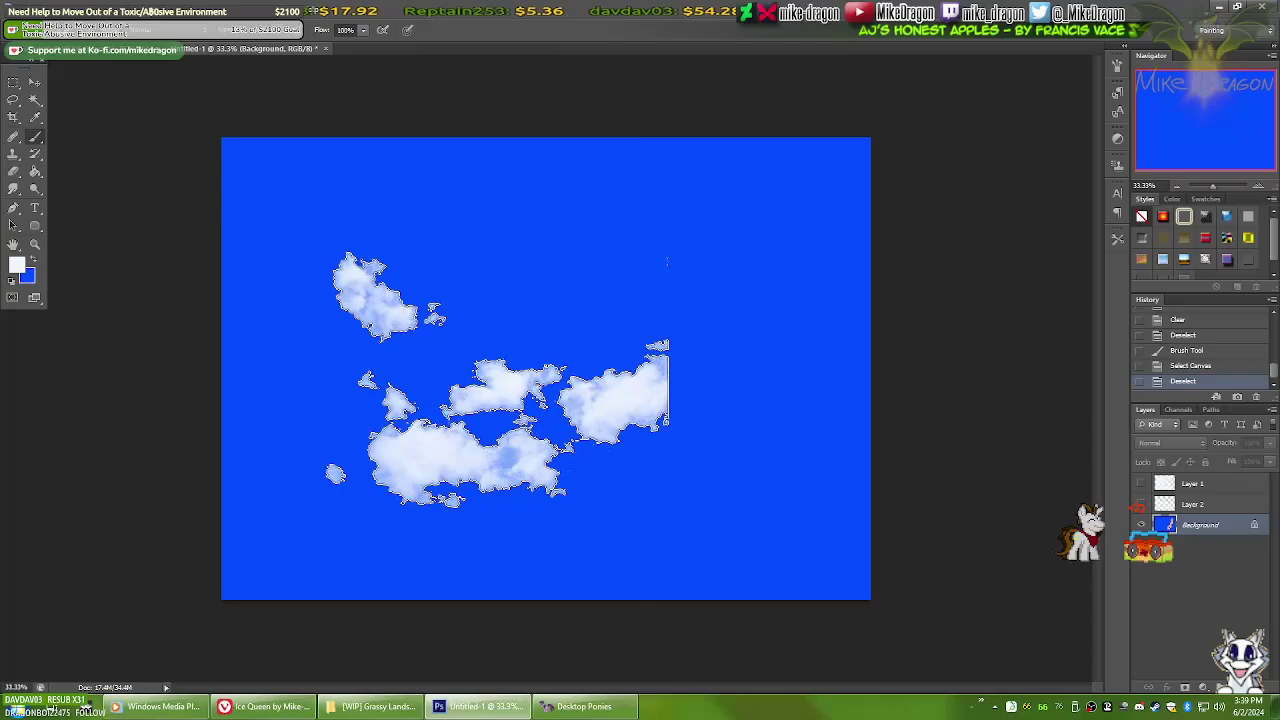
{"action": "key", "text": "ctrl+z"}
{"action": "left_click", "coordinate": [571, 360]}
{"action": "key", "text": "ctrl+z"}
{"action": "right_click", "coordinate": [592, 590]}
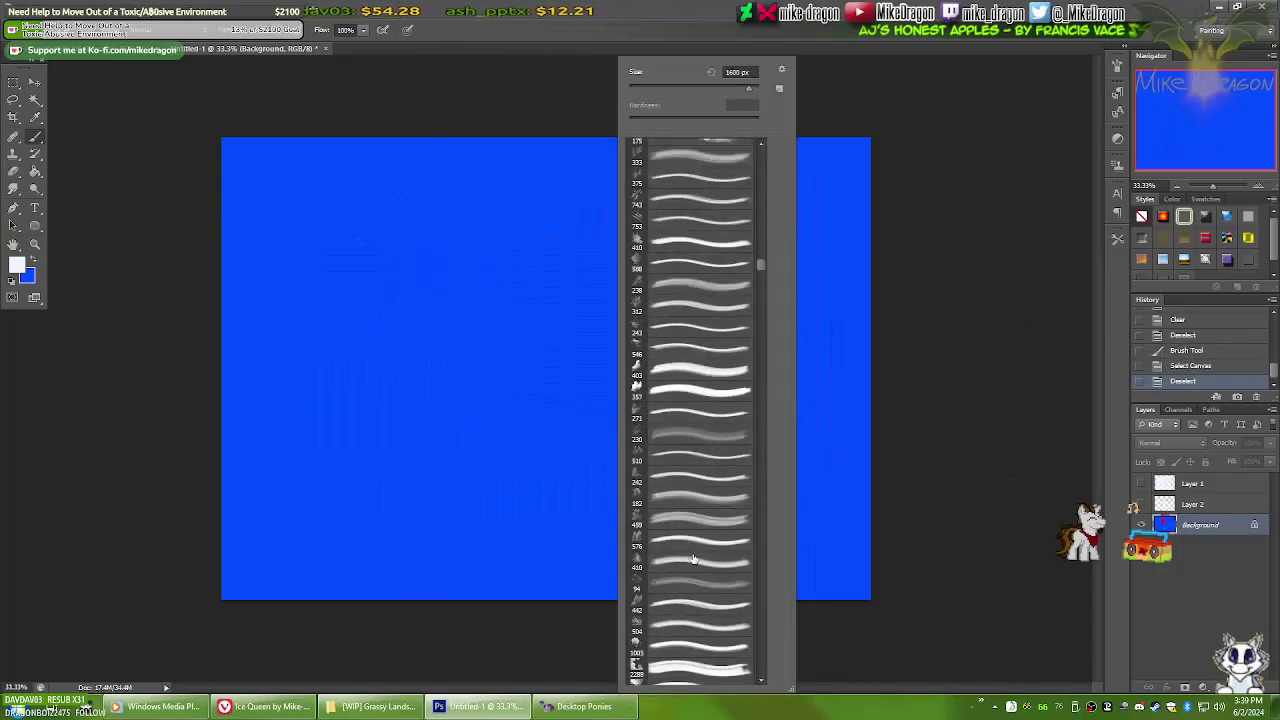
{"action": "double_click", "coordinate": [644, 463]}
{"action": "left_click", "coordinate": [450, 360]}
{"action": "key", "text": "ctrl+z"}
Try a large cumulus cloud brush on the blue Background layer and undo the stamps
{"action": "right_click", "coordinate": [592, 400]}
{"action": "double_click", "coordinate": [680, 476]}
{"action": "left_click", "coordinate": [450, 360]}
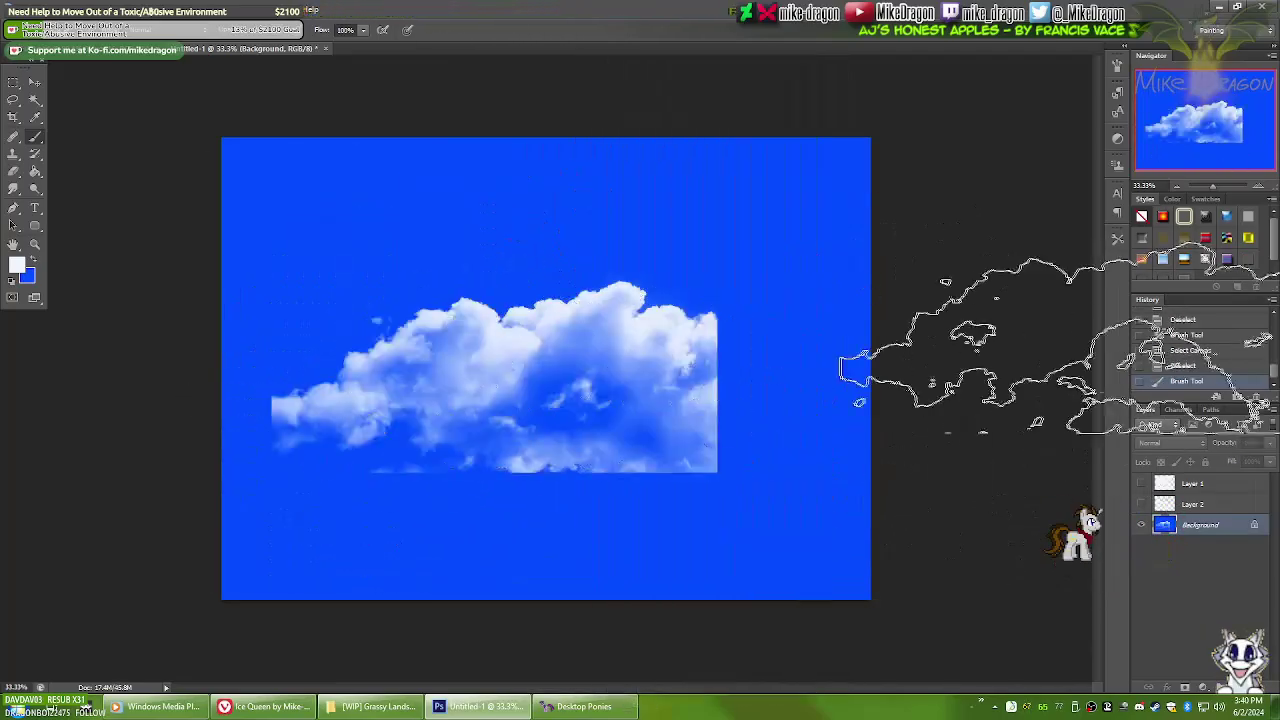
{"action": "key", "text": "ctrl+z"}
{"action": "left_click", "coordinate": [440, 355]}
{"action": "key", "text": "ctrl+z"}
Pick a brush further down the preset list, stamp its mountain shape on the blue canvas, and undo it
{"action": "right_click", "coordinate": [607, 420]}
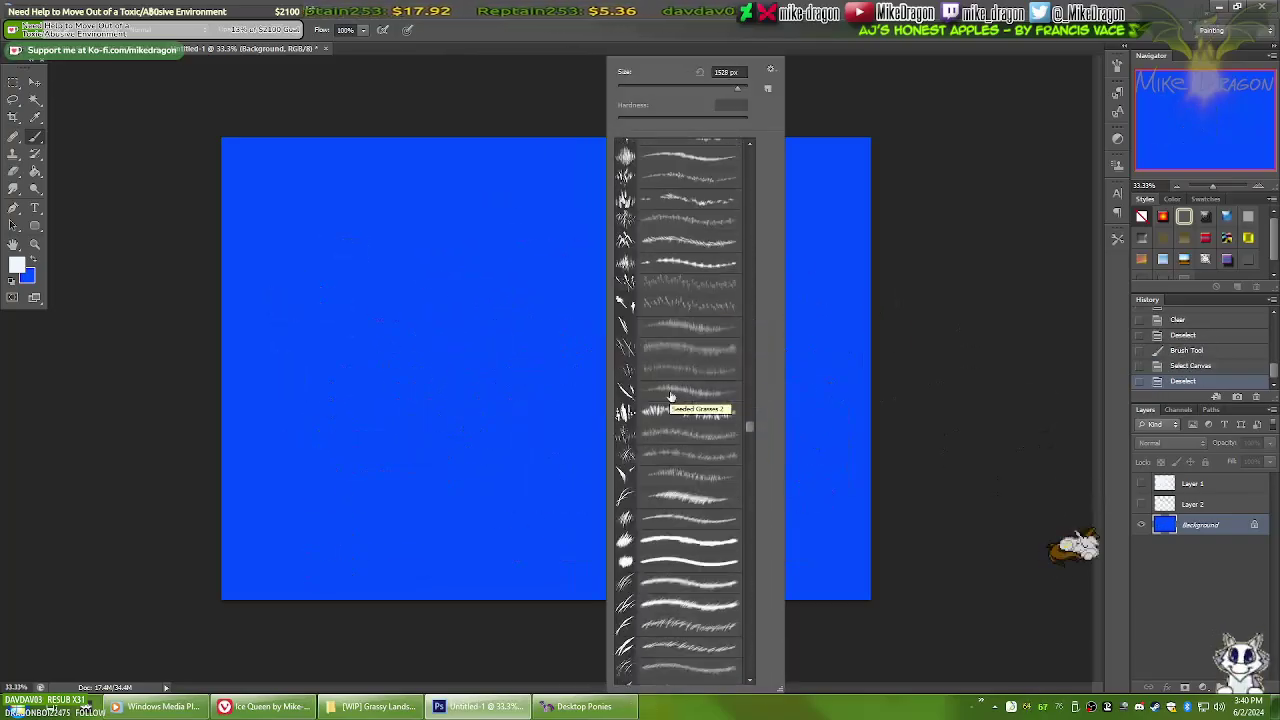
{"action": "scroll", "coordinate": [662, 386], "scroll_direction": "down", "scroll_amount": 5}
{"action": "left_click", "coordinate": [455, 367]}
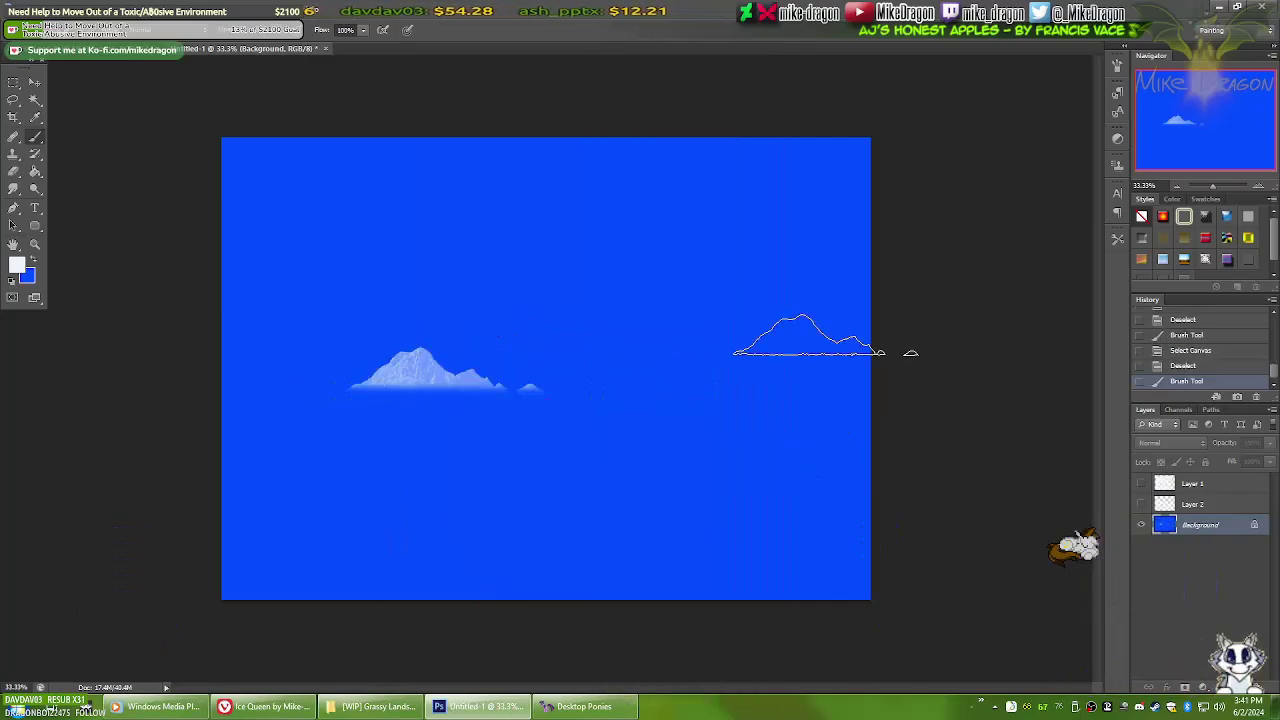
{"action": "key", "text": "ctrl+z"}
Try two texture brushes from further down the presets, including a water one, undoing each stamp
{"action": "right_click", "coordinate": [522, 360]}
{"action": "scroll", "coordinate": [600, 380], "scroll_direction": "down", "scroll_amount": 5}
{"action": "scroll", "coordinate": [600, 357], "scroll_direction": "down", "scroll_amount": 3}
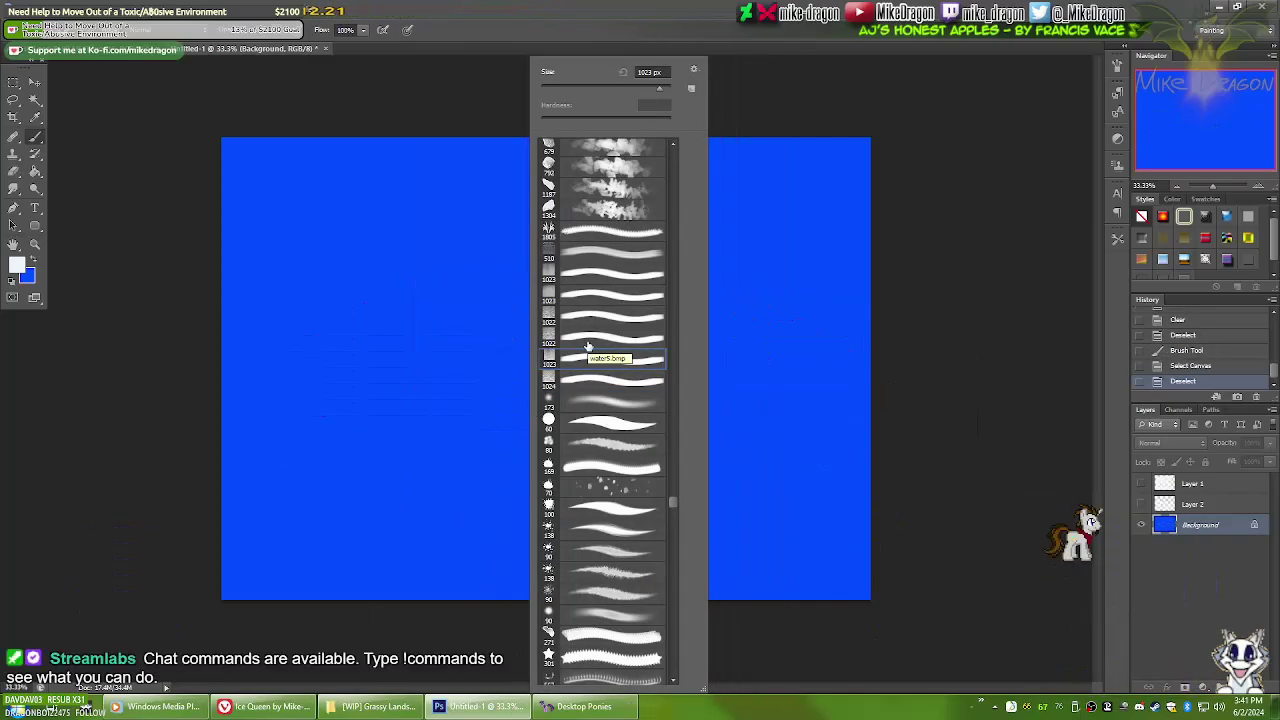
{"action": "left_click", "coordinate": [400, 321]}
{"action": "key", "text": "ctrl+z"}
{"action": "right_click", "coordinate": [623, 306]}
{"action": "scroll", "coordinate": [683, 412], "scroll_direction": "down", "scroll_amount": 3}
{"action": "scroll", "coordinate": [683, 412], "scroll_direction": "down", "scroll_amount": 5}
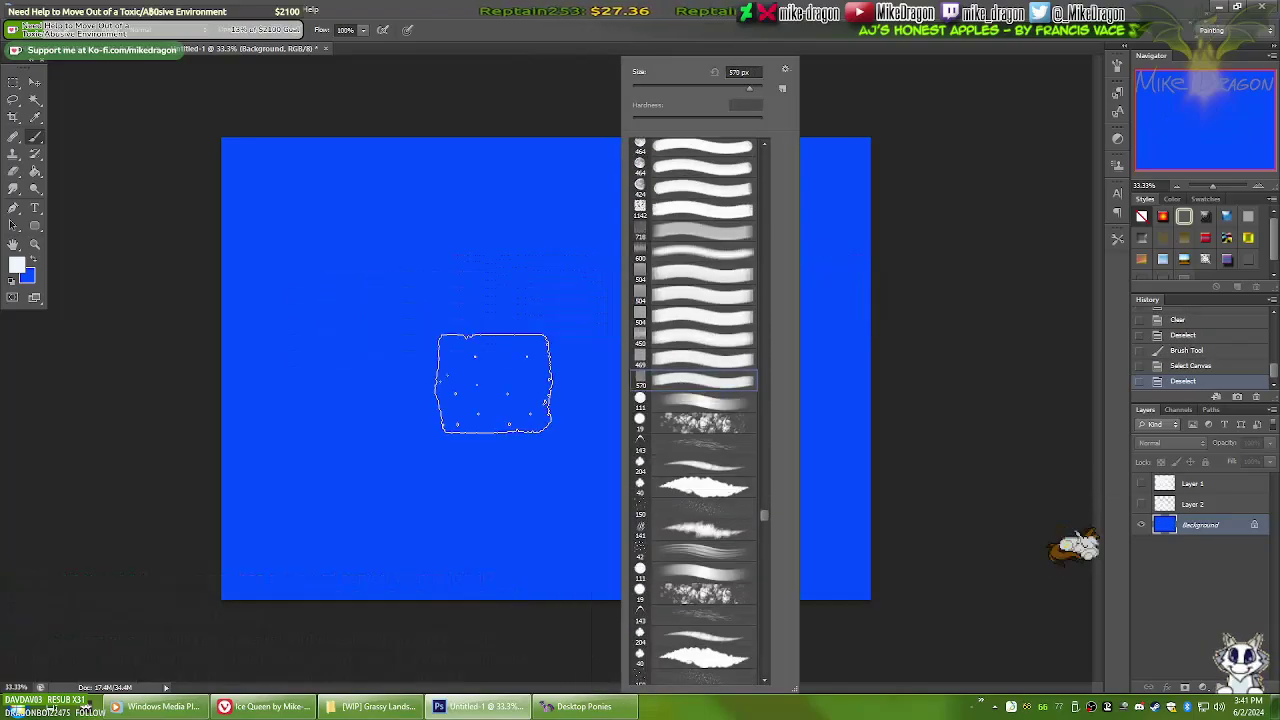
{"action": "left_click", "coordinate": [443, 306]}
{"action": "key", "text": "ctrl+z"}
Look through the full list of brush presets for other brushes suitable for clouds
{"action": "right_click", "coordinate": [590, 300]}
{"action": "scroll", "coordinate": [655, 412], "scroll_direction": "down", "scroll_amount": 3}
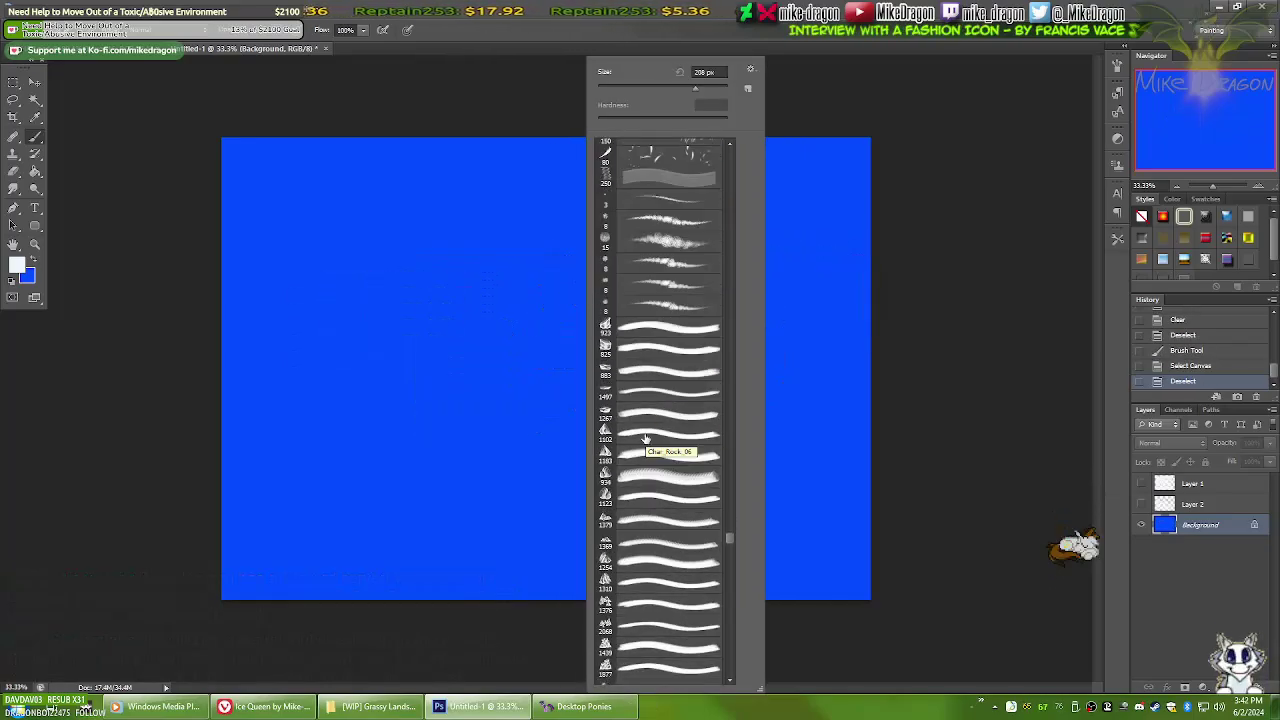
{"action": "scroll", "coordinate": [641, 422], "scroll_direction": "down", "scroll_amount": 3}
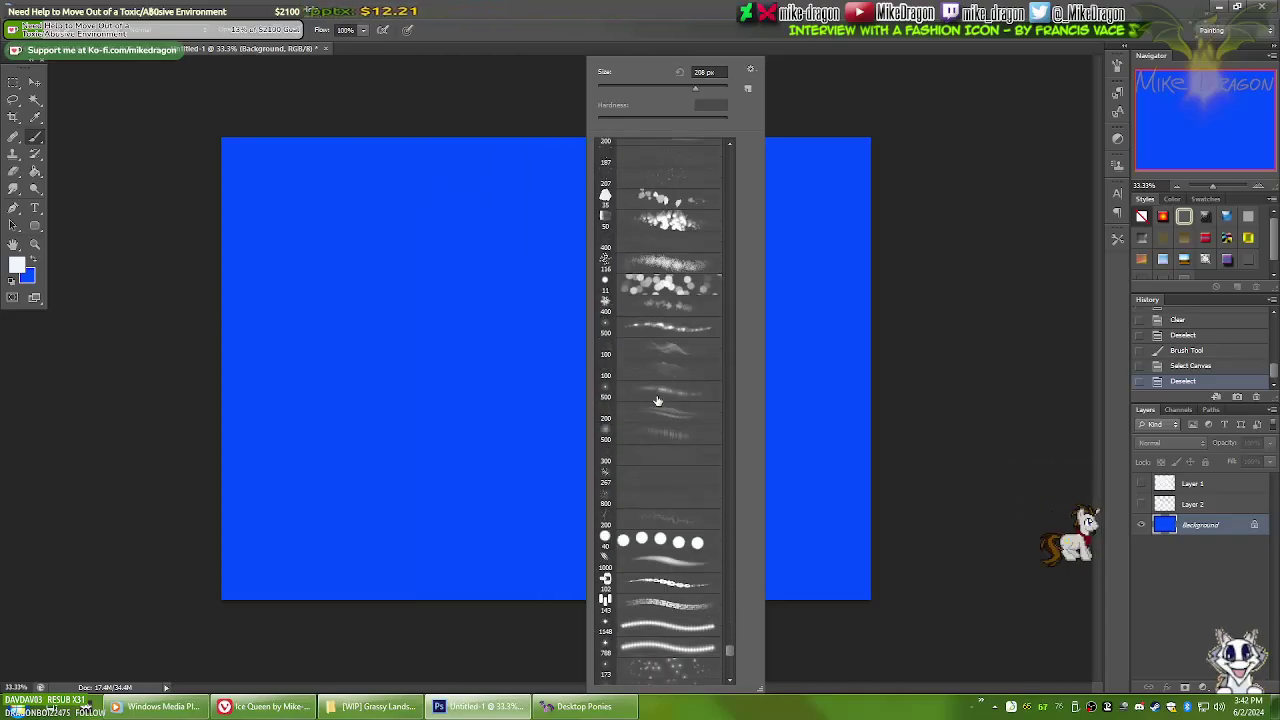
{"action": "scroll", "coordinate": [669, 397], "scroll_direction": "down", "scroll_amount": 3}
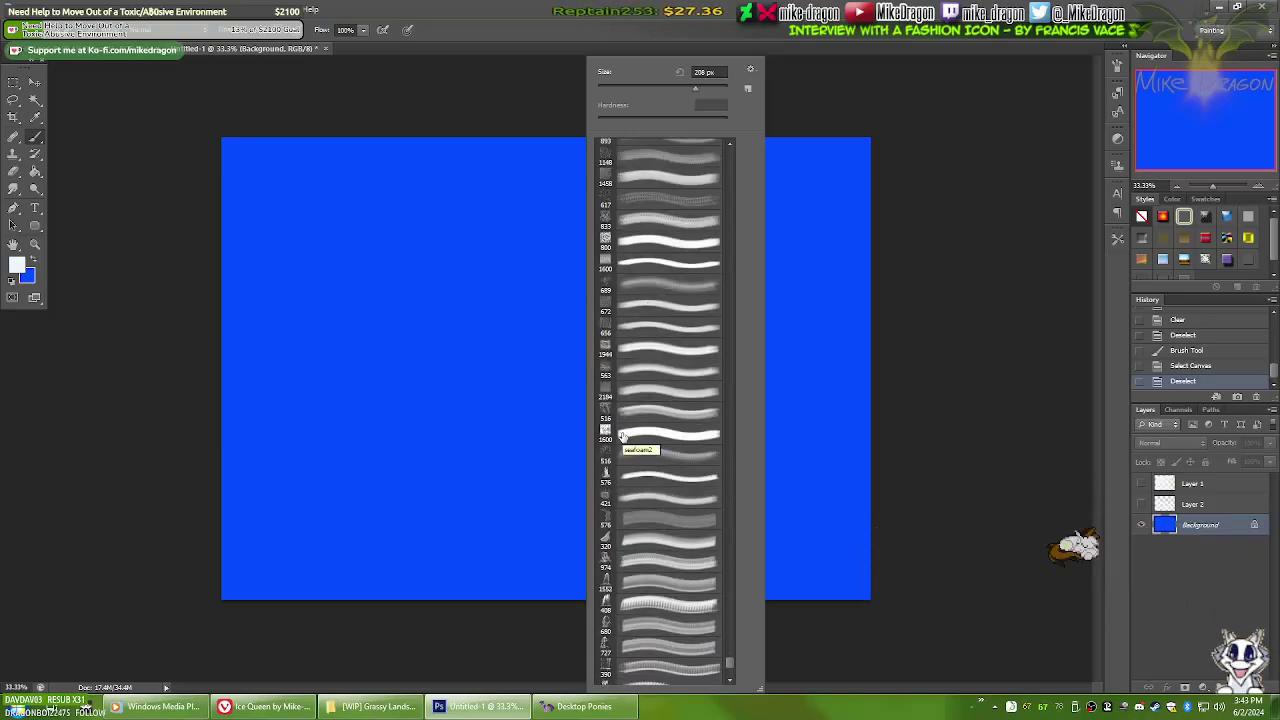
{"action": "right_click", "coordinate": [700, 440]}
{"action": "key", "text": "Escape"}
{"action": "right_click", "coordinate": [611, 330]}
{"action": "scroll", "coordinate": [668, 508], "scroll_direction": "down", "scroll_amount": 3}
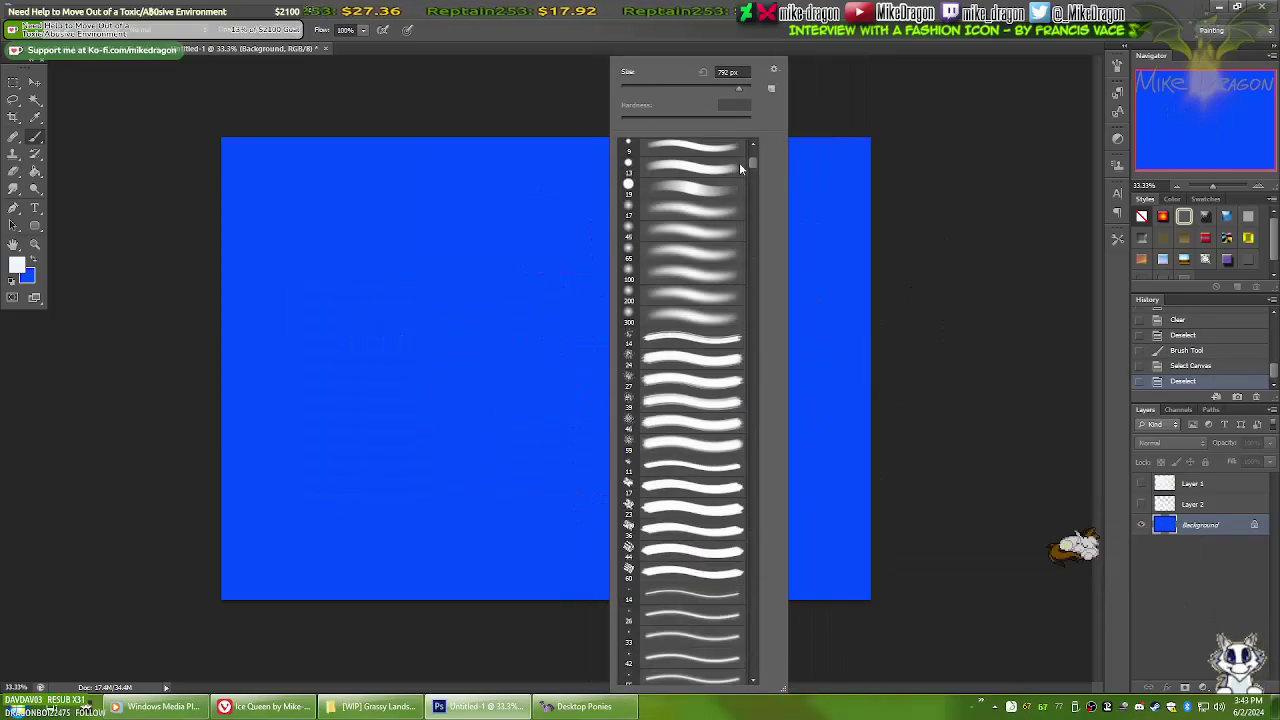
{"action": "left_click", "coordinate": [661, 296]}
{"action": "right_click", "coordinate": [711, 295]}
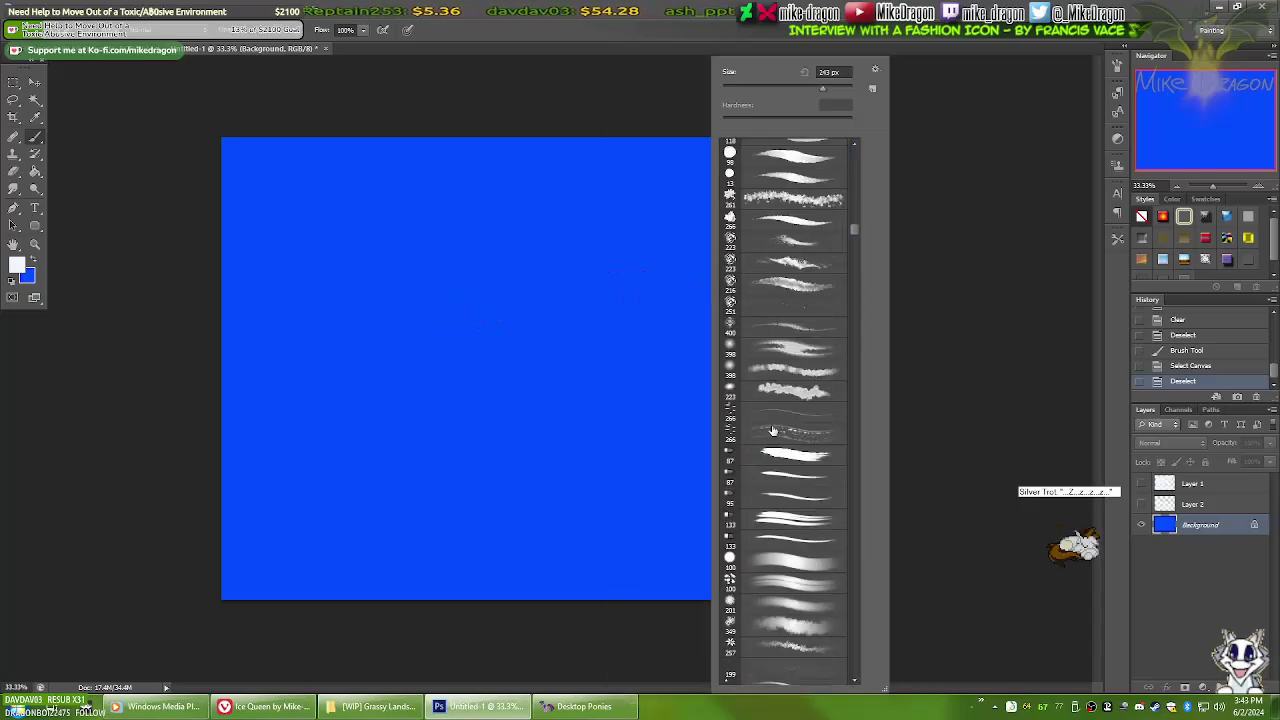
{"action": "scroll", "coordinate": [755, 290], "scroll_direction": "down", "scroll_amount": 3}
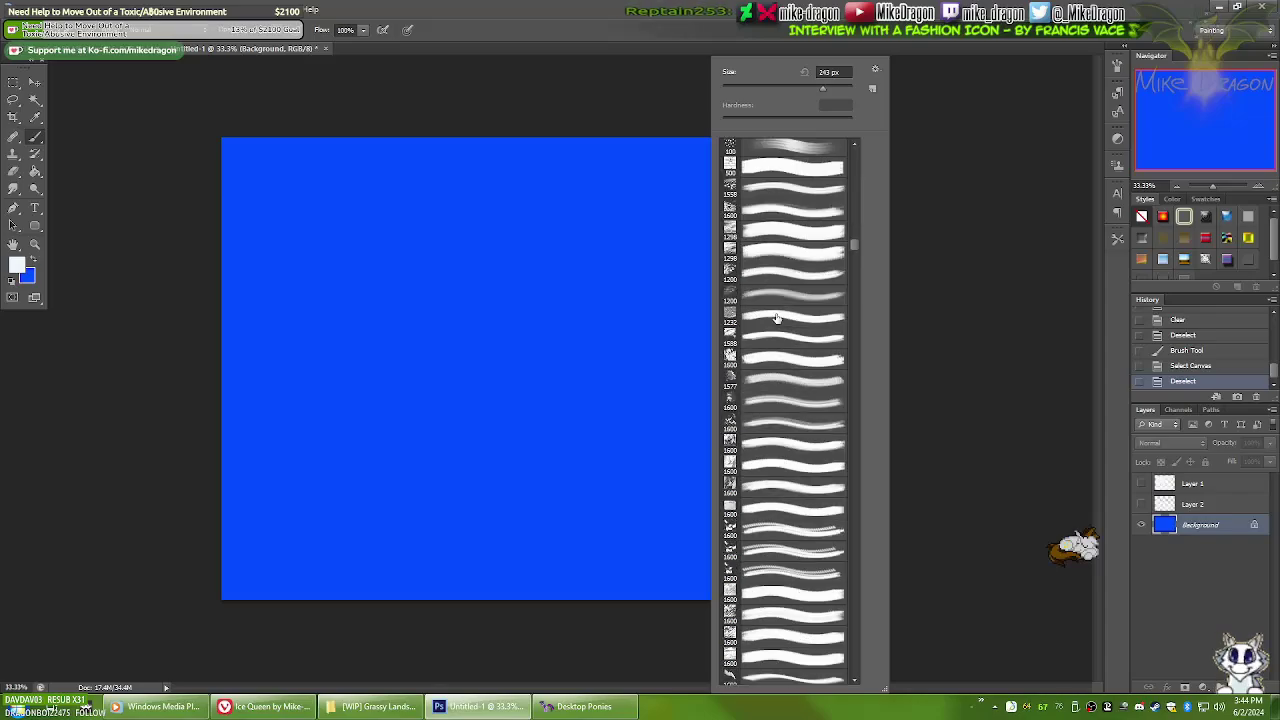
{"action": "scroll", "coordinate": [754, 397], "scroll_direction": "down", "scroll_amount": 3}
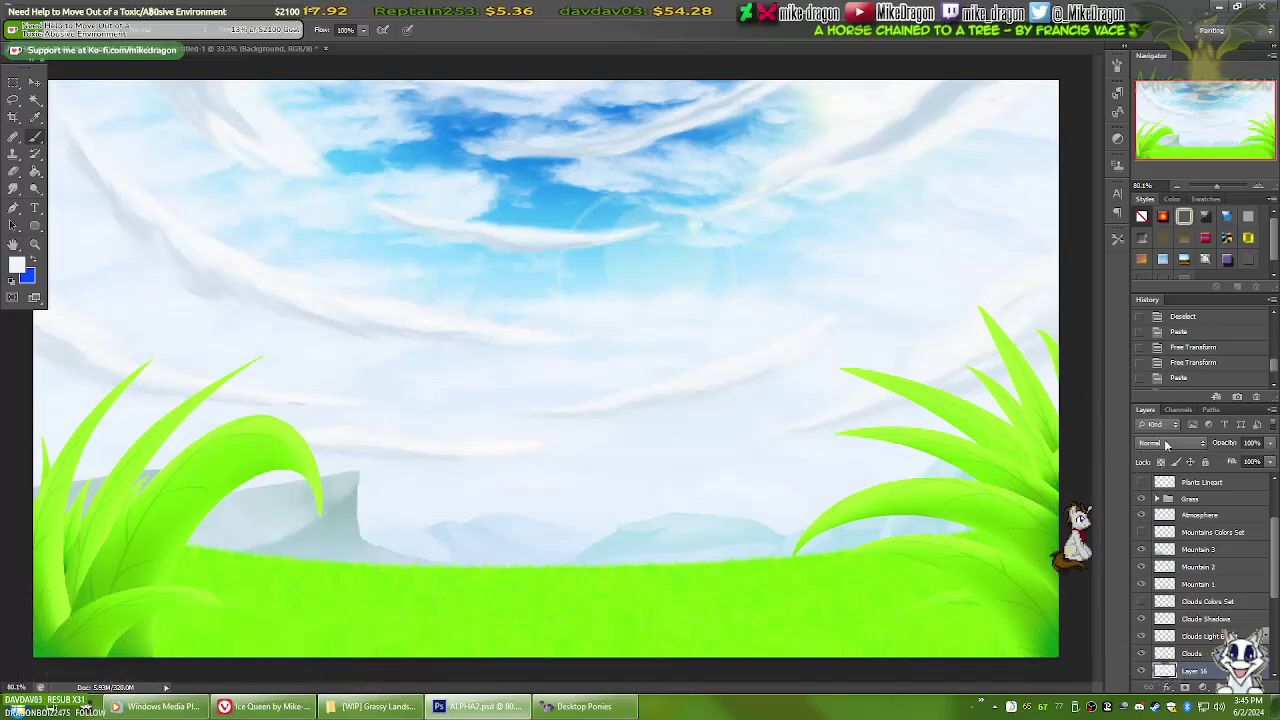
Compare blend modes such as Soft Light and Luminosity on Layer 16 of ALPHA2.psd and choose one
{"action": "scroll", "coordinate": [1181, 440], "scroll_direction": "down", "scroll_amount": 12}
{"action": "scroll", "coordinate": [1181, 440], "scroll_direction": "down", "scroll_amount": 6}
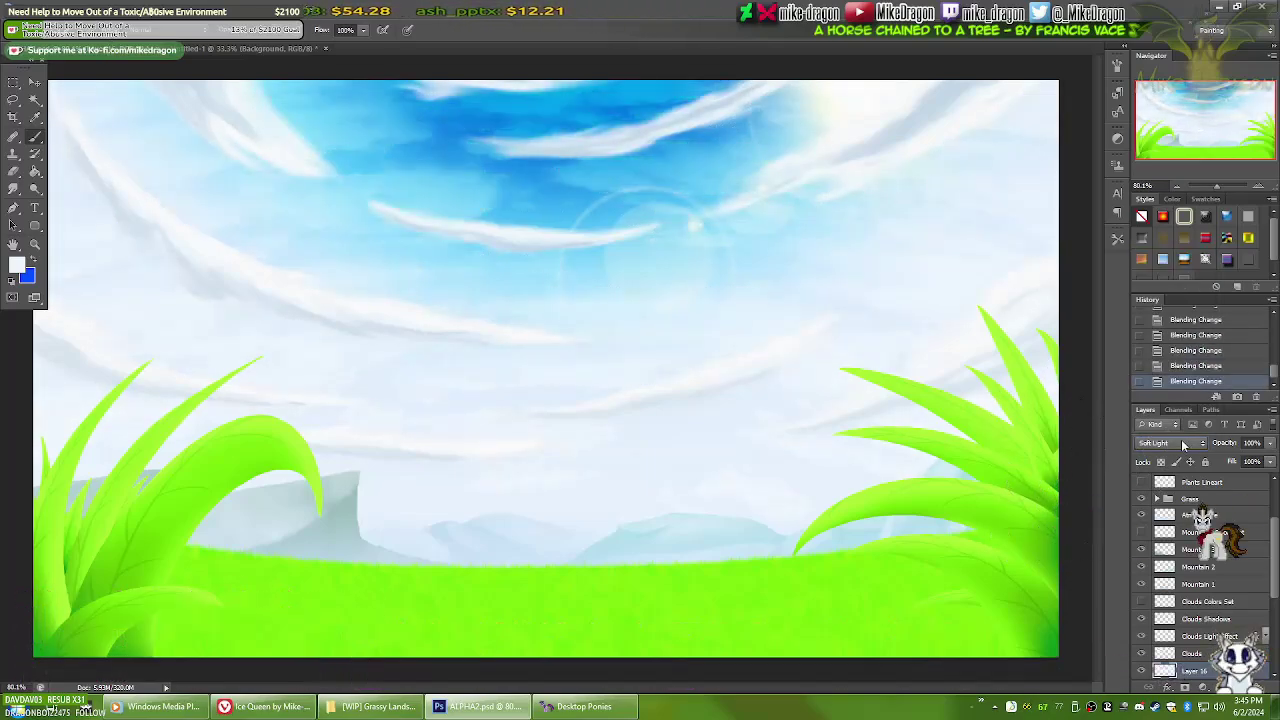
{"action": "scroll", "coordinate": [1190, 450], "scroll_direction": "up", "scroll_amount": 8}
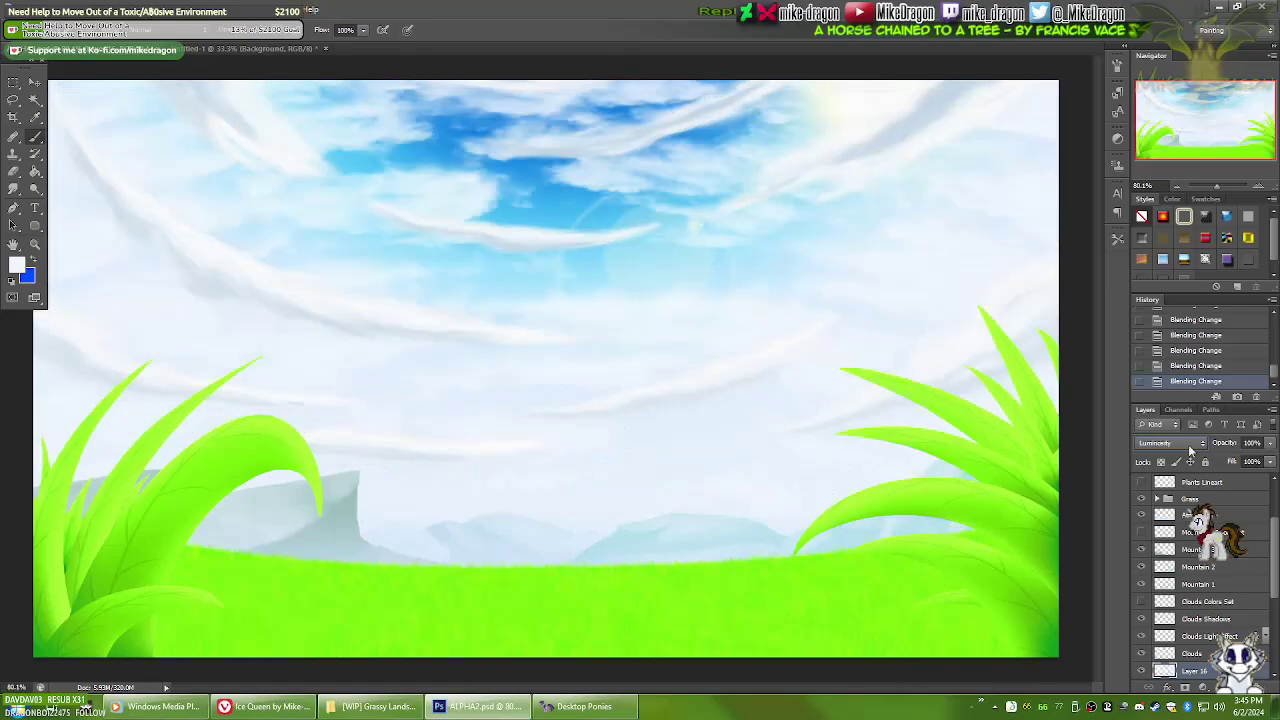
{"action": "left_click", "coordinate": [1170, 443]}
{"action": "left_click", "coordinate": [1160, 313]}
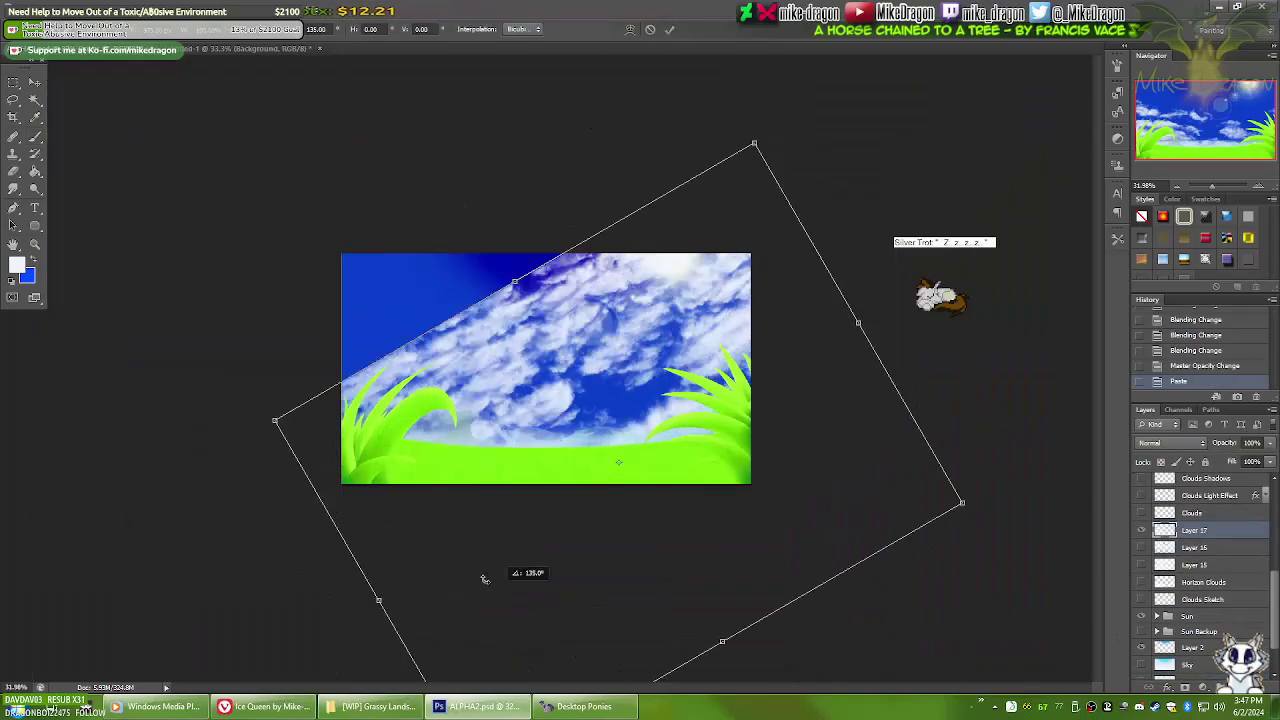
Undo the rotation of the pasted clouds on Layer 17, scale them to the canvas width, and widen the upper edge in perspective
{"action": "key", "text": "ctrl+z"}
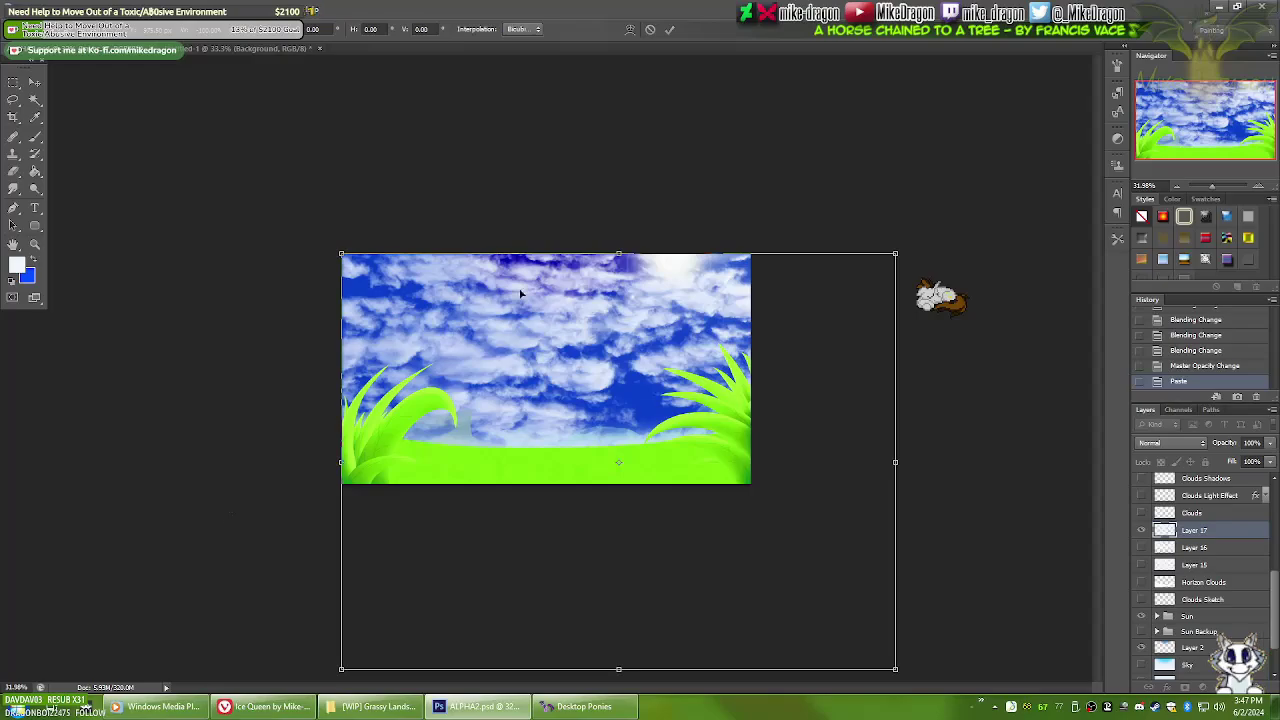
{"action": "left_click_drag", "start_coordinate": [894, 674], "coordinate": [751, 462]}
{"action": "left_click_drag", "start_coordinate": [751, 253], "coordinate": [1090, 184]}
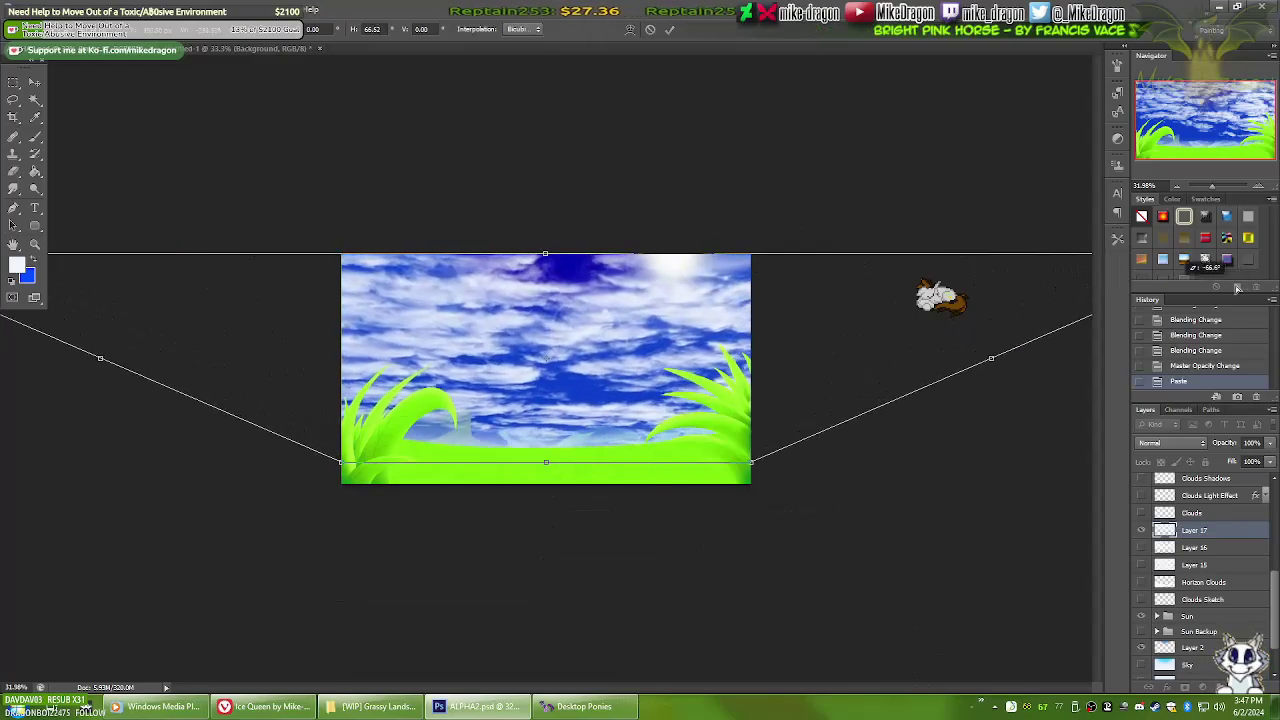
Try to warp the Layer 17 clouds into a downward-sagging curve, undoing the adjustments
{"action": "right_click", "coordinate": [551, 273]}
{"action": "left_click", "coordinate": [568, 300]}
{"action": "left_click_drag", "start_coordinate": [543, 204], "coordinate": [543, 223]}
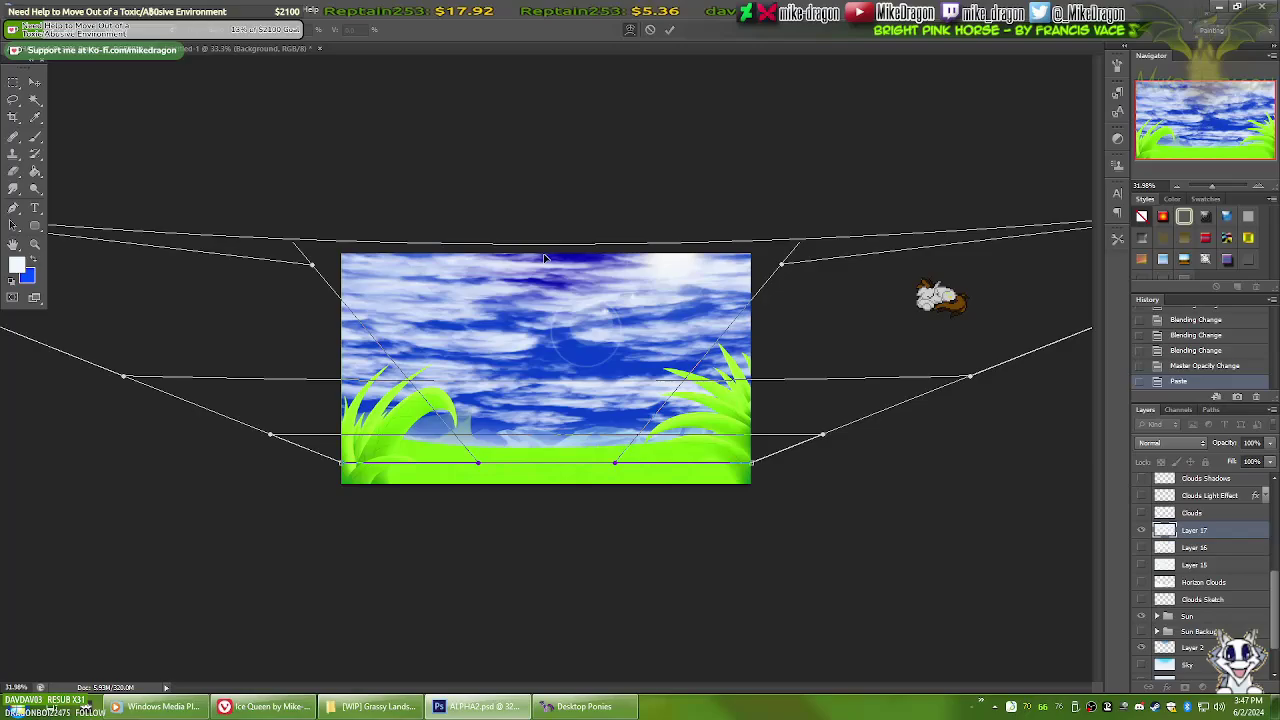
{"action": "mouse_move", "coordinate": [551, 480]}
{"action": "left_mouse_down"}
{"action": "mouse_move", "coordinate": [551, 509]}
{"action": "mouse_move", "coordinate": [551, 471]}
{"action": "left_mouse_up"}
{"action": "key", "text": "ctrl+minus"}
{"action": "left_click_drag", "start_coordinate": [150, 235], "coordinate": [177, 266]}
{"action": "key", "text": "ctrl+z"}
{"action": "key", "text": "ctrl+z"}
{"action": "key", "text": "ctrl+z"}
{"action": "key", "text": "ctrl+z"}
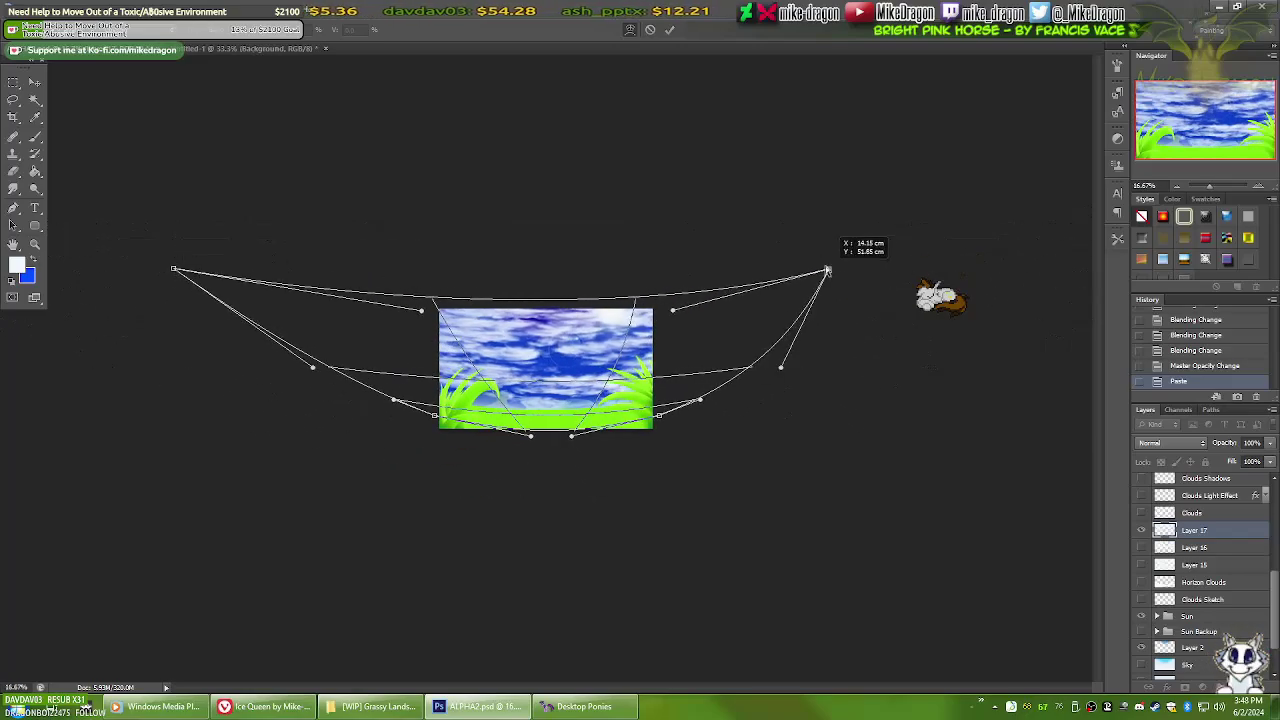
{"action": "key", "text": "ctrl+z"}
Adjust the Layer 17 clouds in perspective and warp them into a downward-sagging curve, undoing the last corner adjustment
{"action": "right_click", "coordinate": [574, 331]}
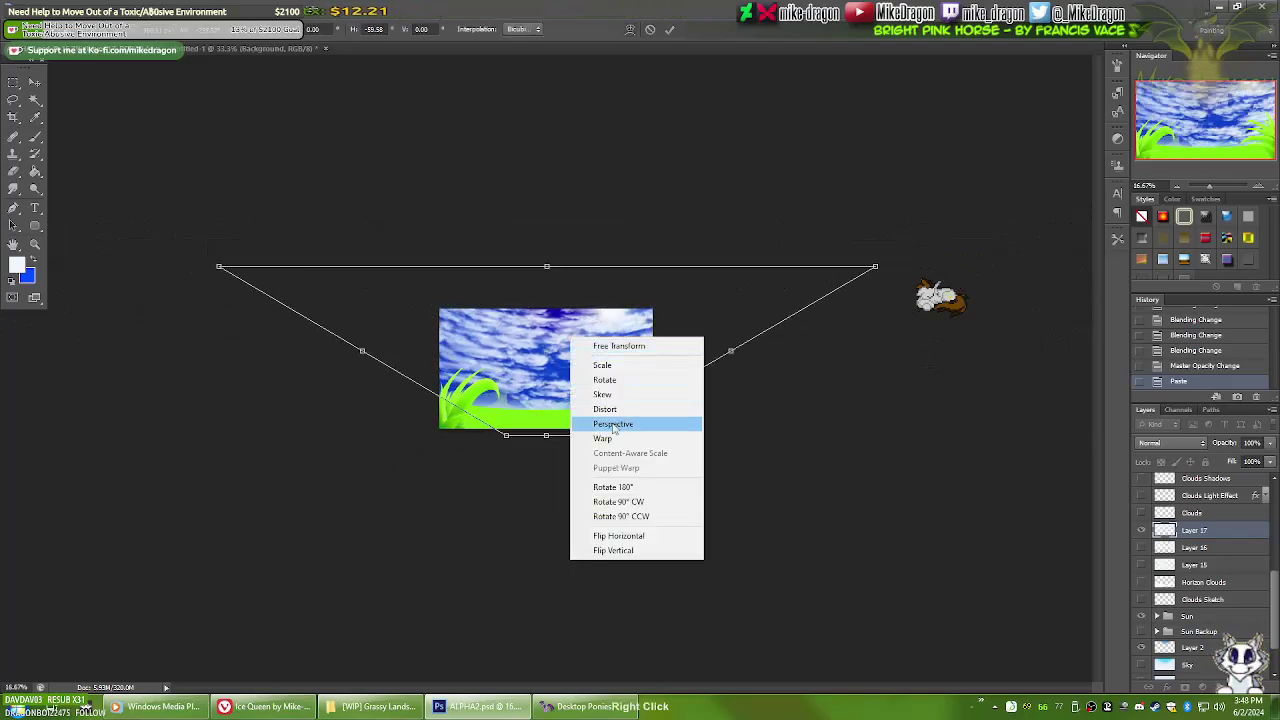
{"action": "left_click", "coordinate": [605, 423]}
{"action": "key", "text": "ctrl+plus"}
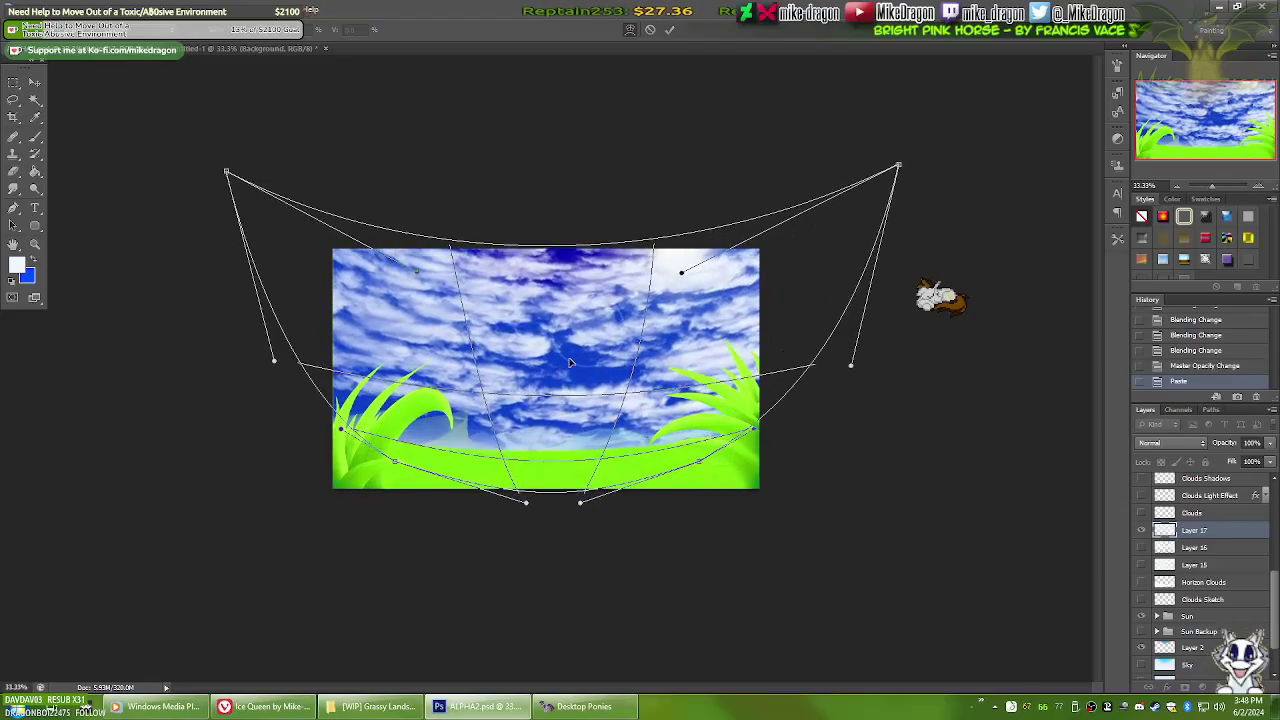
{"action": "left_click_drag", "start_coordinate": [340, 430], "coordinate": [330, 546]}
{"action": "key", "text": "ctrl+z"}
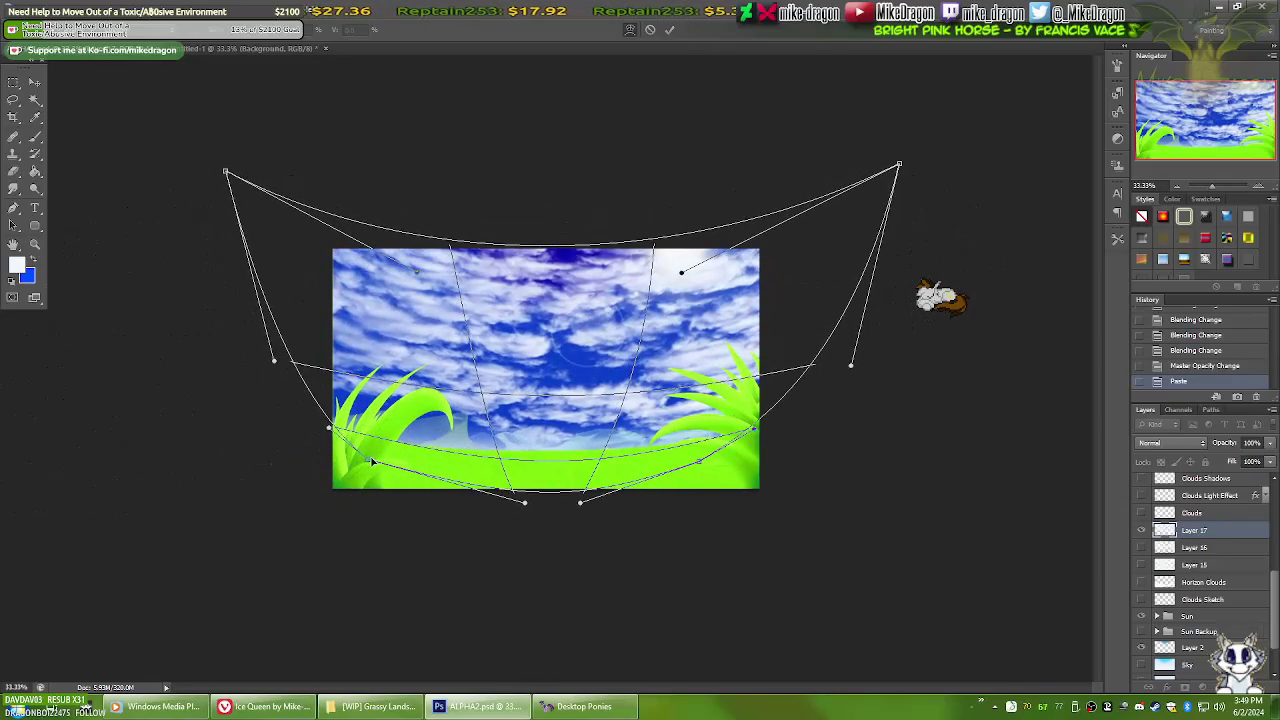
Pull the upper warp corners of the Layer 17 clouds inward and upward to steepen the curve, and apply the transform
{"action": "left_click_drag", "start_coordinate": [226, 172], "coordinate": [337, 129]}
{"action": "left_click_drag", "start_coordinate": [899, 164], "coordinate": [766, 114]}
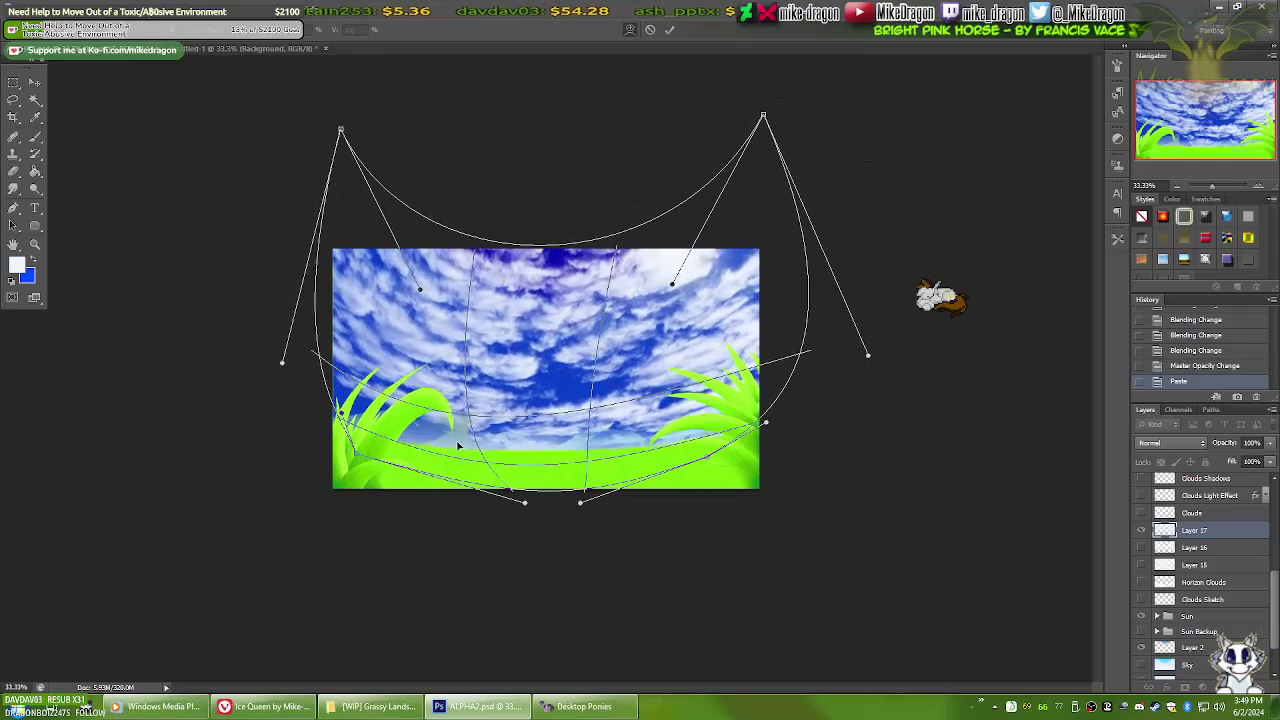
{"action": "left_click_drag", "start_coordinate": [458, 446], "coordinate": [657, 508]}
{"action": "right_click", "coordinate": [551, 305]}
{"action": "left_click", "coordinate": [571, 331]}
{"action": "left_click_drag", "start_coordinate": [550, 100], "coordinate": [567, 106]}
{"action": "key", "text": "Return"}
Shift the Layer 17 clouds slightly to the right and show the remaining painting layers
{"action": "key", "text": "ctrl+plus"}
{"action": "left_click_drag", "start_coordinate": [640, 446], "coordinate": [724, 446]}
{"action": "key", "text": "ctrl+minus"}
{"action": "left_click", "coordinate": [1141, 530], "text": "alt"}
{"action": "scroll", "coordinate": [1200, 560], "scroll_direction": "up", "scroll_amount": 2}
{"action": "key", "text": "ctrl+plus"}
Set Layer 17's blend mode to Pin Light and hide the light blue Sky layer
{"action": "left_click", "coordinate": [1172, 442]}
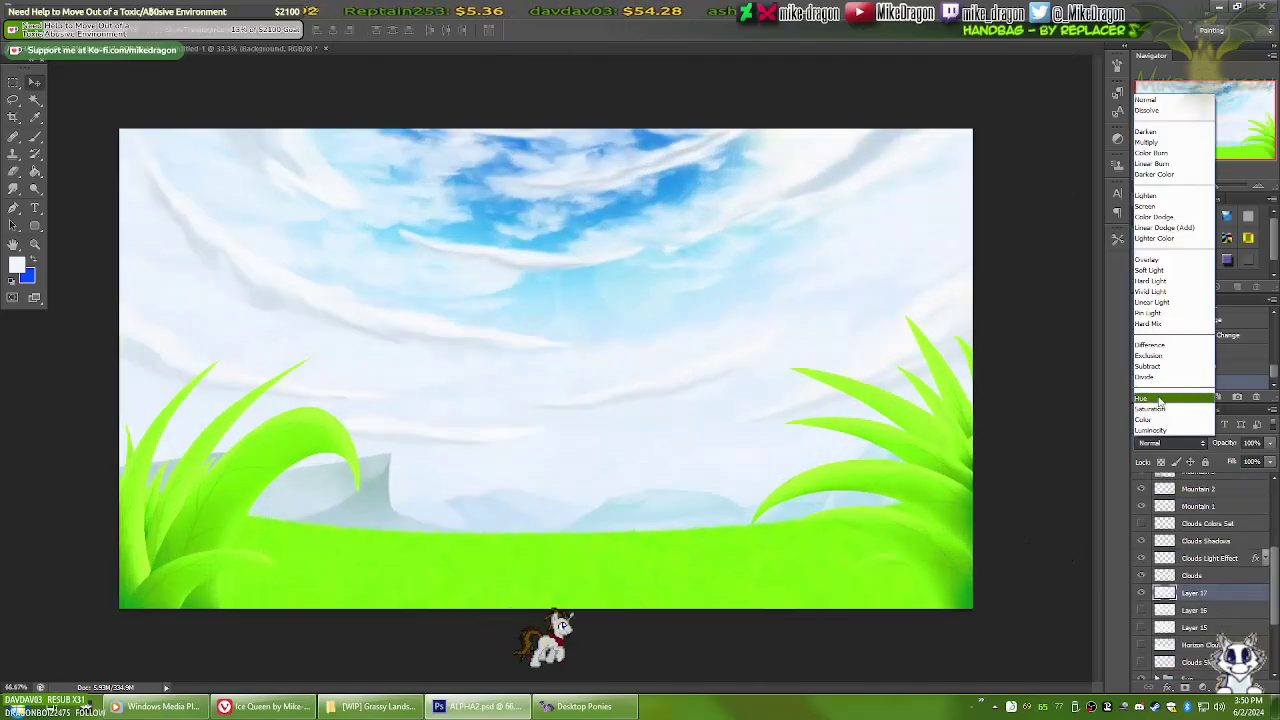
{"action": "left_click", "coordinate": [1147, 312]}
{"action": "scroll", "coordinate": [1200, 560], "scroll_direction": "down", "scroll_amount": 2}
{"action": "left_click", "coordinate": [1143, 665]}
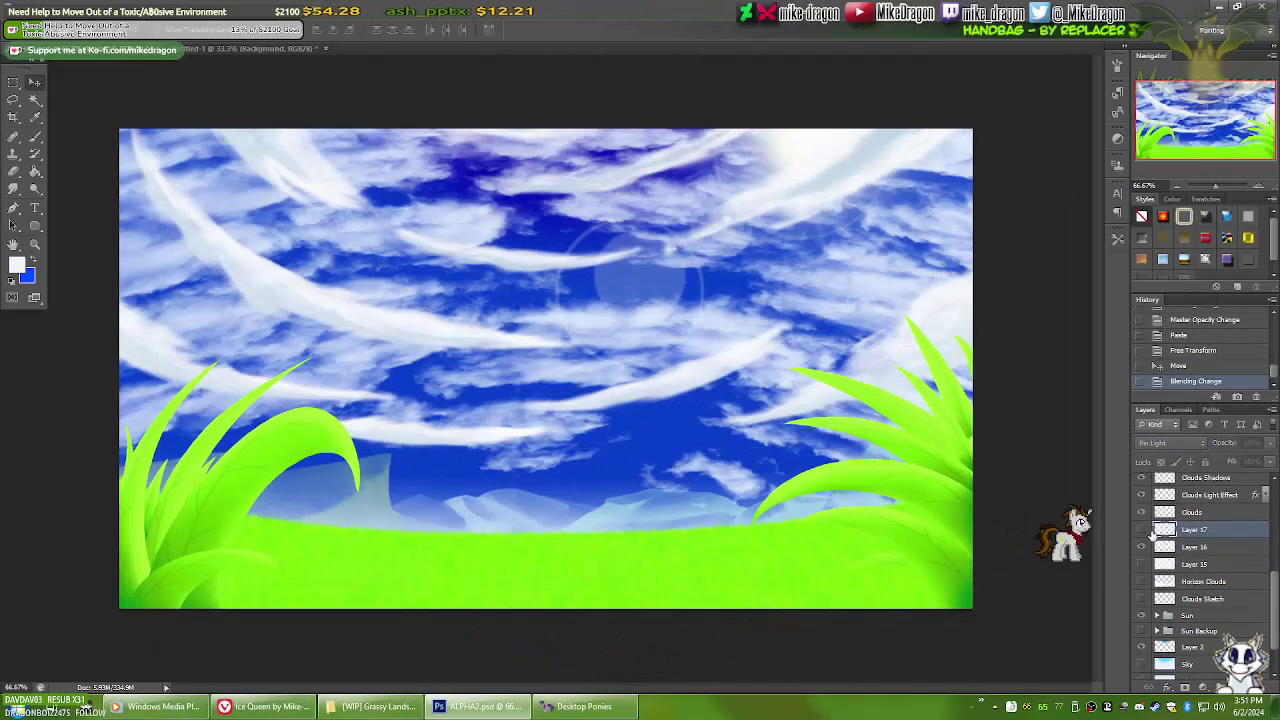
Try to transform the Layer 16 clouds in perspective with a wider upper edge and a narrower lower edge
{"action": "right_click", "coordinate": [570, 438]}
{"action": "left_click", "coordinate": [610, 504]}
{"action": "key", "text": "ctrl+t"}
{"action": "key", "text": "ctrl+minus"}
{"action": "key", "text": "ctrl+minus"}
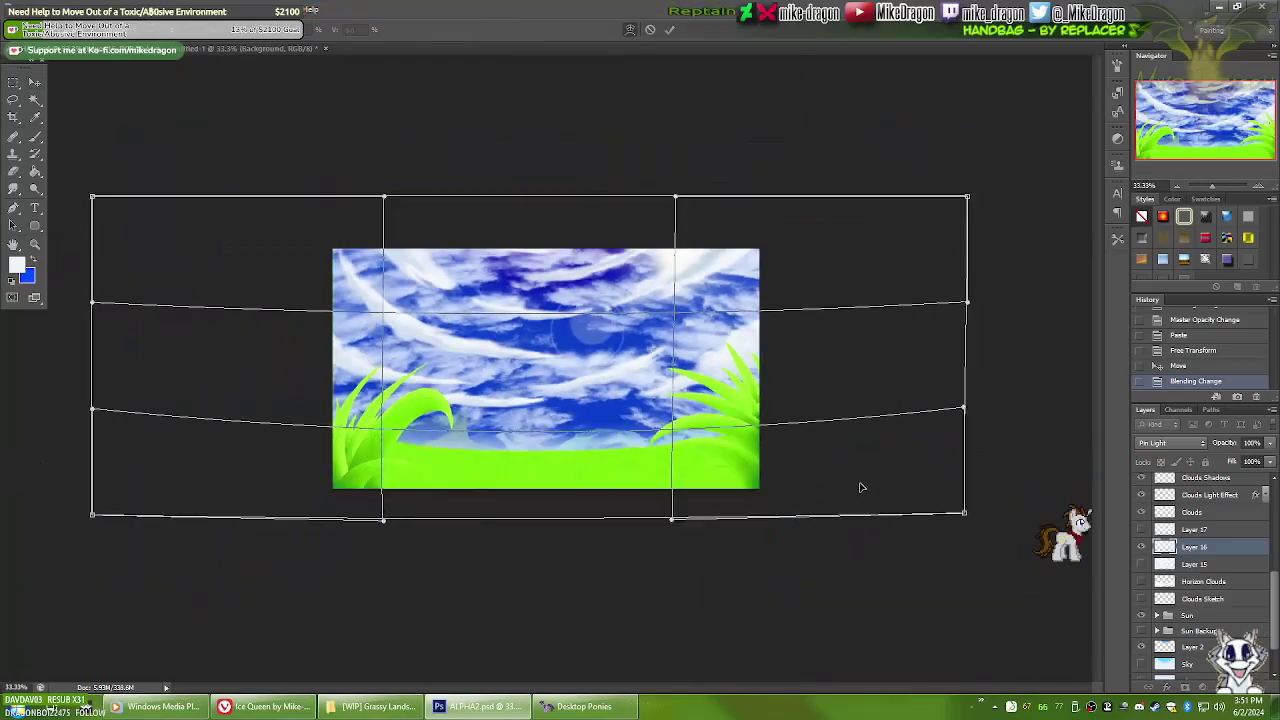
{"action": "right_click", "coordinate": [738, 402]}
{"action": "left_click", "coordinate": [790, 489]}
{"action": "left_click_drag", "start_coordinate": [966, 197], "coordinate": [1067, 196]}
{"action": "left_click_drag", "start_coordinate": [966, 514], "coordinate": [736, 514]}
Try to warp the Layer 16 clouds into a curve, leaving the transform unapplied
{"action": "right_click", "coordinate": [593, 428]}
{"action": "left_click", "coordinate": [624, 529]}
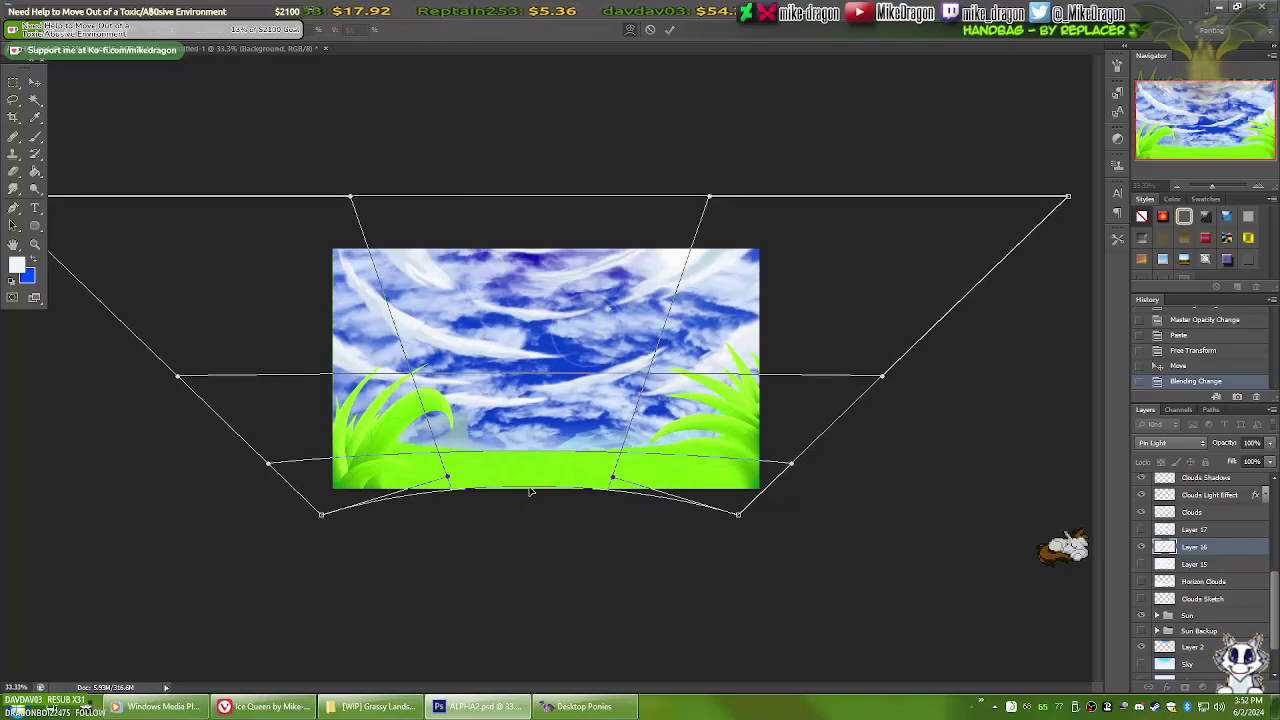
{"action": "left_click_drag", "start_coordinate": [529, 215], "coordinate": [529, 180]}
{"action": "key", "text": "Return"}
{"action": "key", "text": "ctrl+0"}
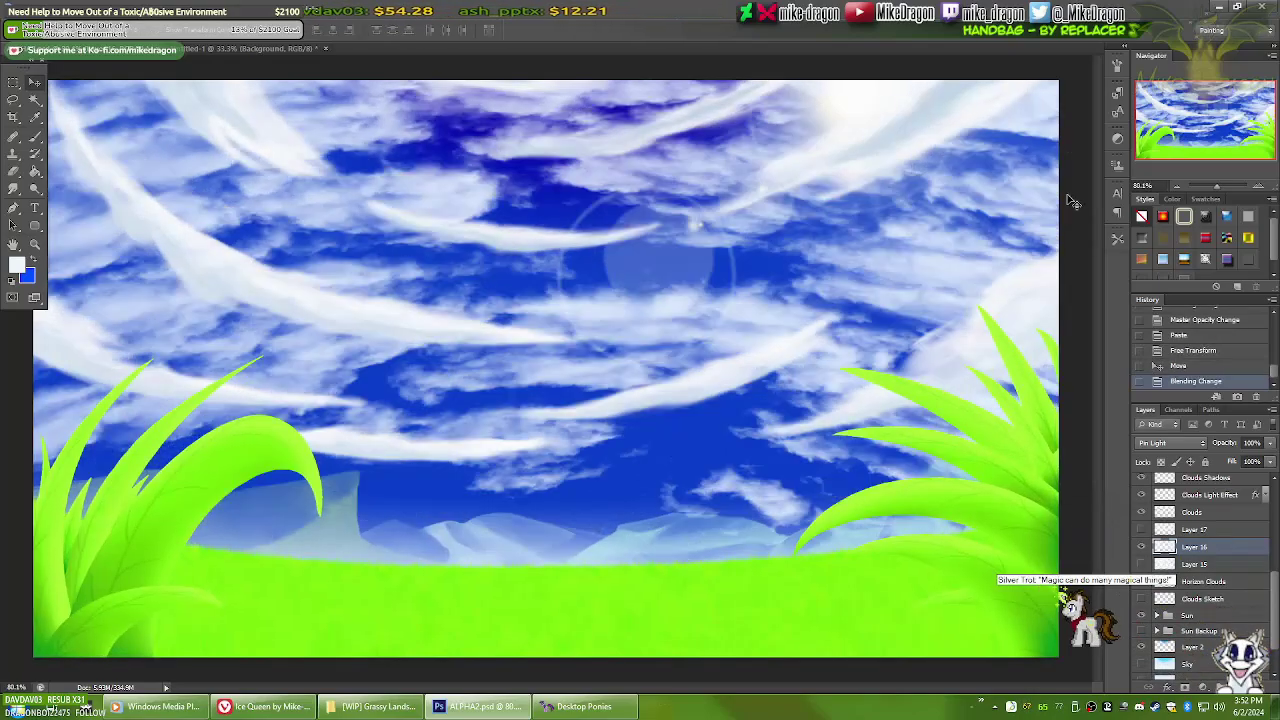
Compare the clouds of Layers 15, 16 and 17 by toggling their visibility, setting Layer 15's blend mode to Pin Light
{"action": "left_click", "coordinate": [1141, 546]}
{"action": "left_click", "coordinate": [1141, 546]}
{"action": "left_click", "coordinate": [1141, 546]}
{"action": "left_click", "coordinate": [1150, 562]}
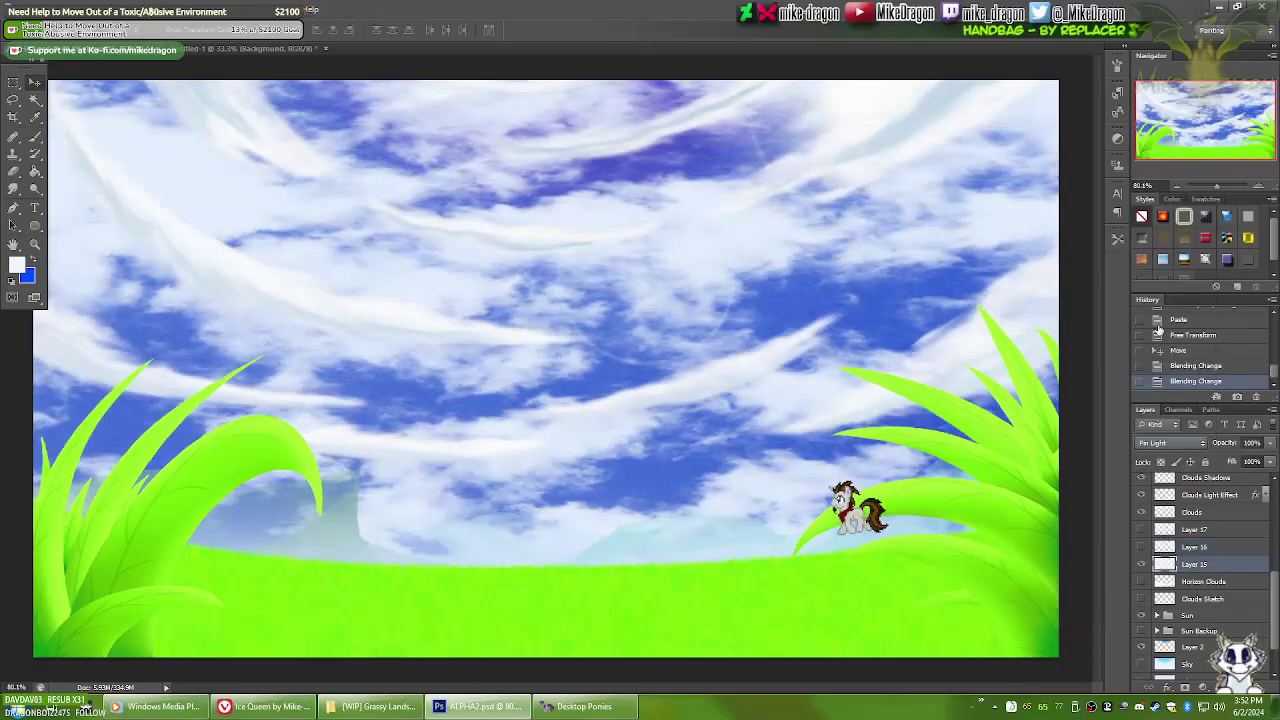
{"action": "left_click", "coordinate": [1141, 546]}
{"action": "left_click", "coordinate": [1141, 546]}
{"action": "left_click", "coordinate": [1141, 546]}
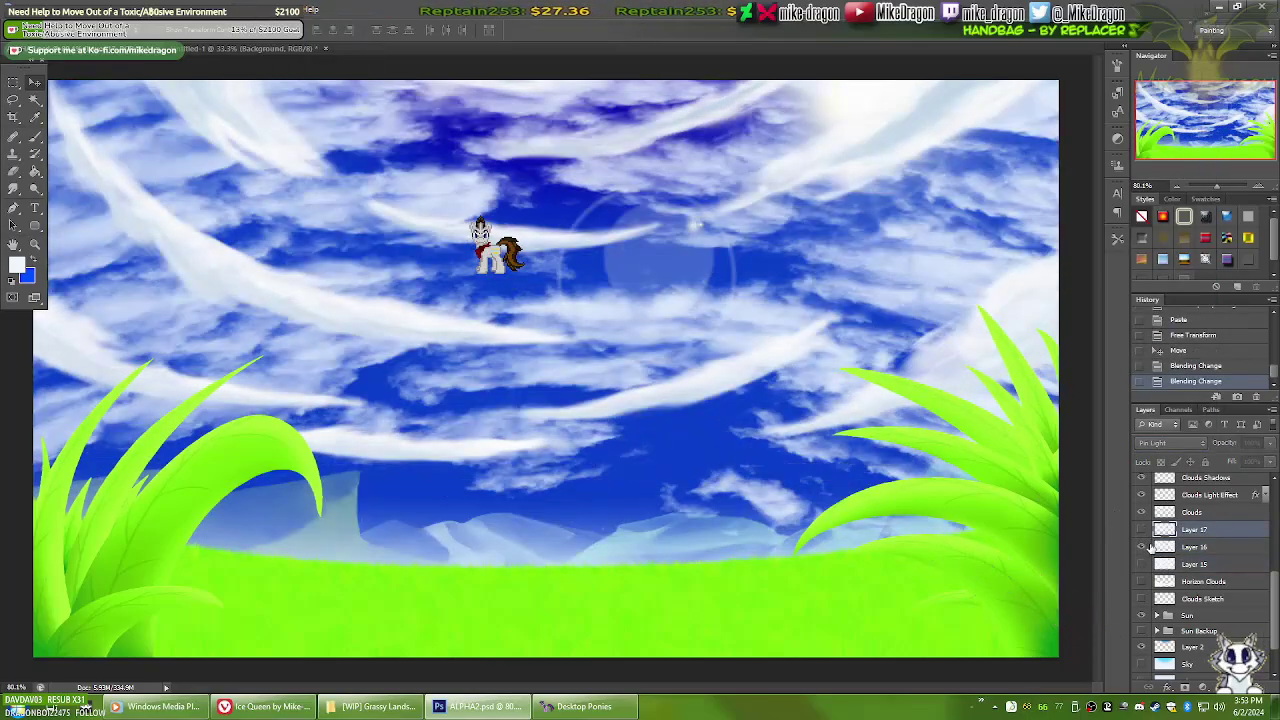
{"action": "left_click", "coordinate": [1180, 546]}
{"action": "key", "text": "ctrl+minus"}
{"action": "key", "text": "ctrl+minus"}
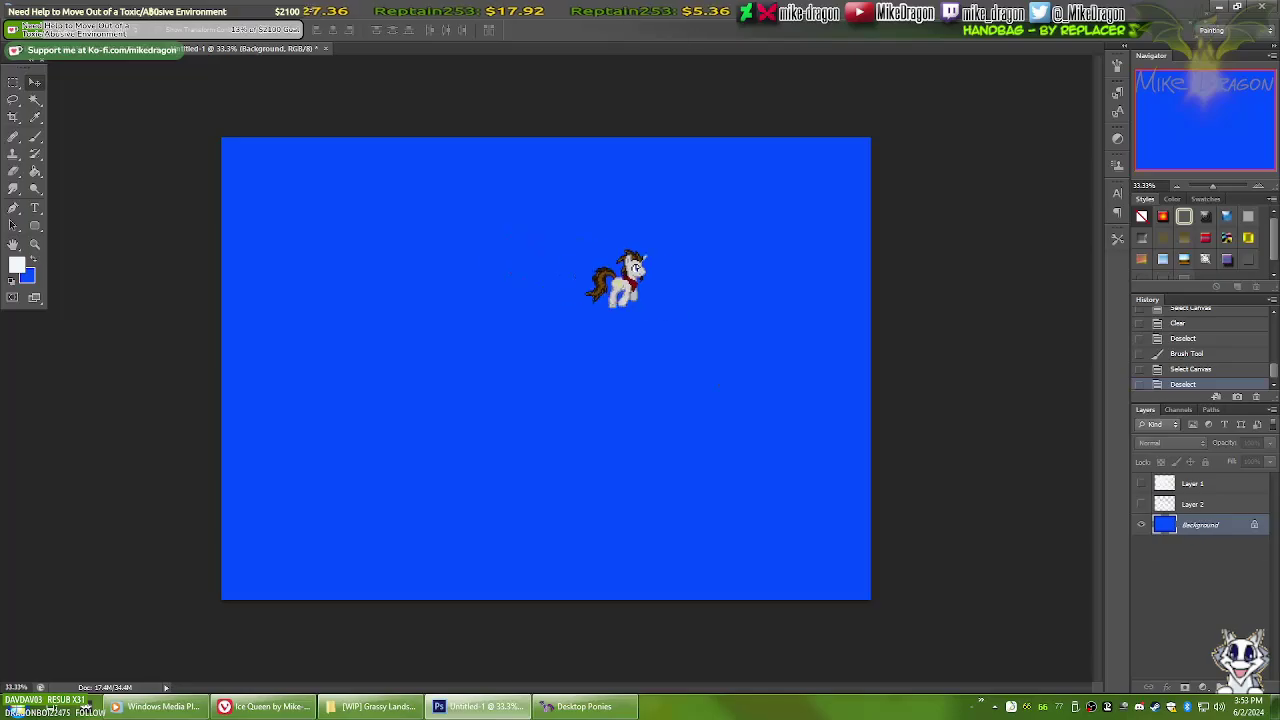
In the Untitled-1 document, add a new layer and test large cloud-shaped brushes on it, undoing each stamp
{"action": "right_click", "coordinate": [558, 66]}
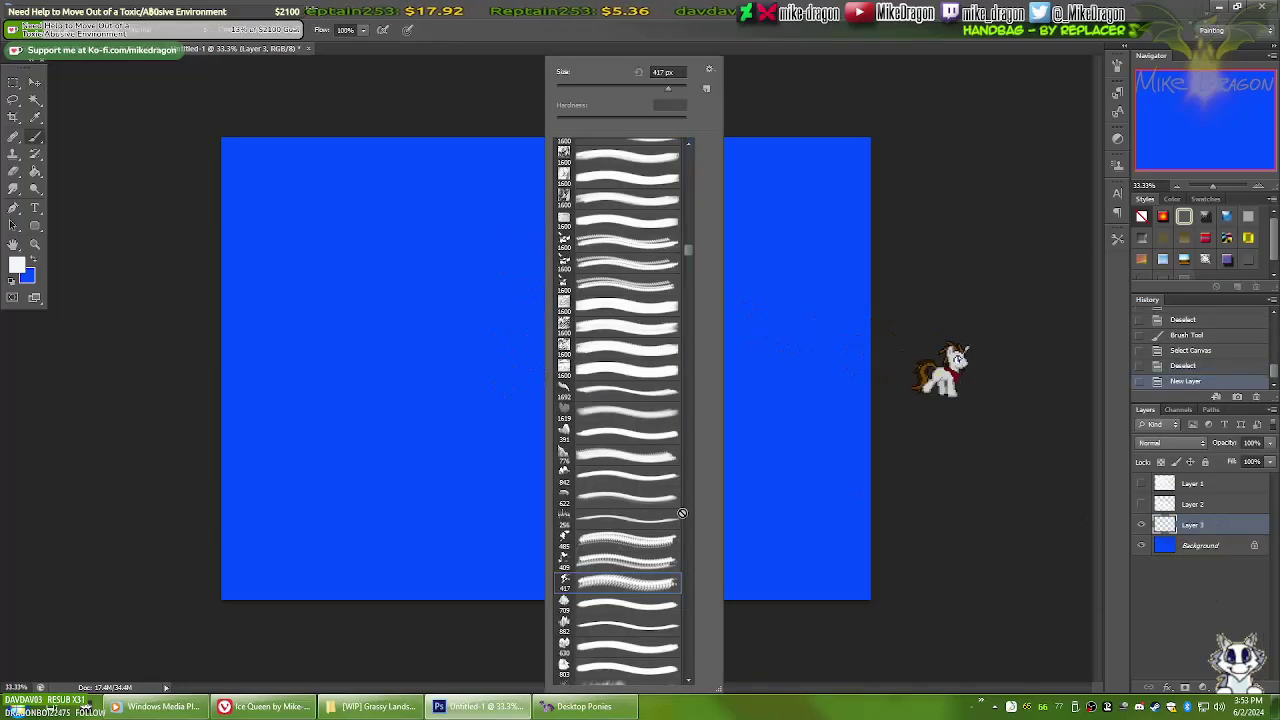
{"action": "left_click", "coordinate": [689, 680]}
{"action": "left_click", "coordinate": [478, 404]}
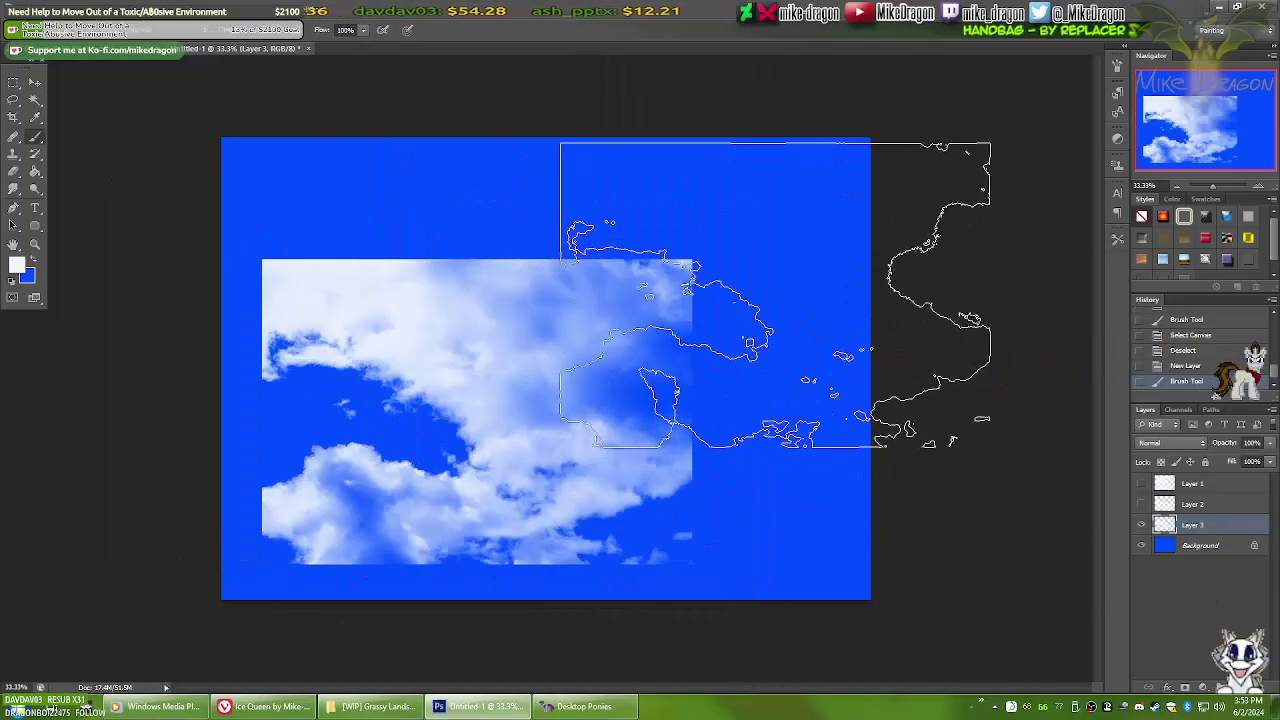
{"action": "key", "text": "ctrl+z"}
{"action": "right_click", "coordinate": [578, 66]}
{"action": "left_click", "coordinate": [614, 545]}
{"action": "left_click", "coordinate": [460, 365]}
{"action": "key", "text": "ctrl+z"}
Try several other brush presets from further down the list with single stamps on Layer 3, undoing them
{"action": "right_click", "coordinate": [578, 66]}
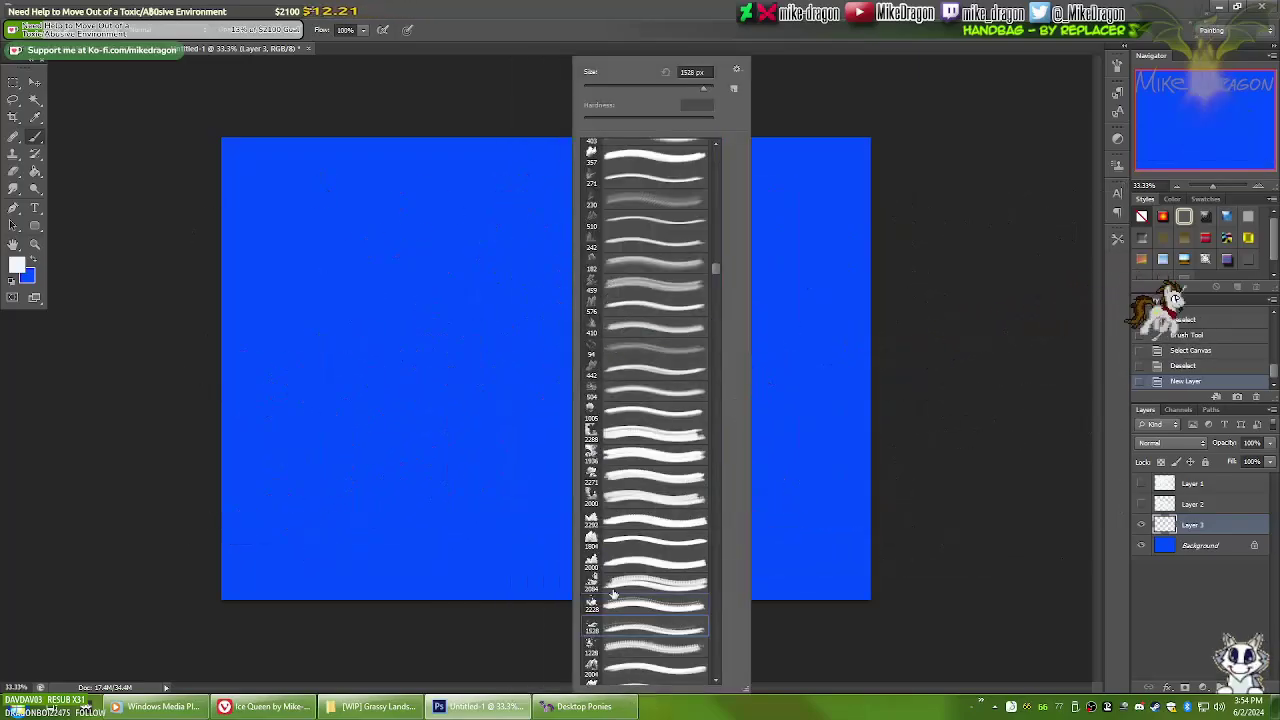
{"action": "left_click", "coordinate": [419, 354]}
{"action": "right_click", "coordinate": [557, 290]}
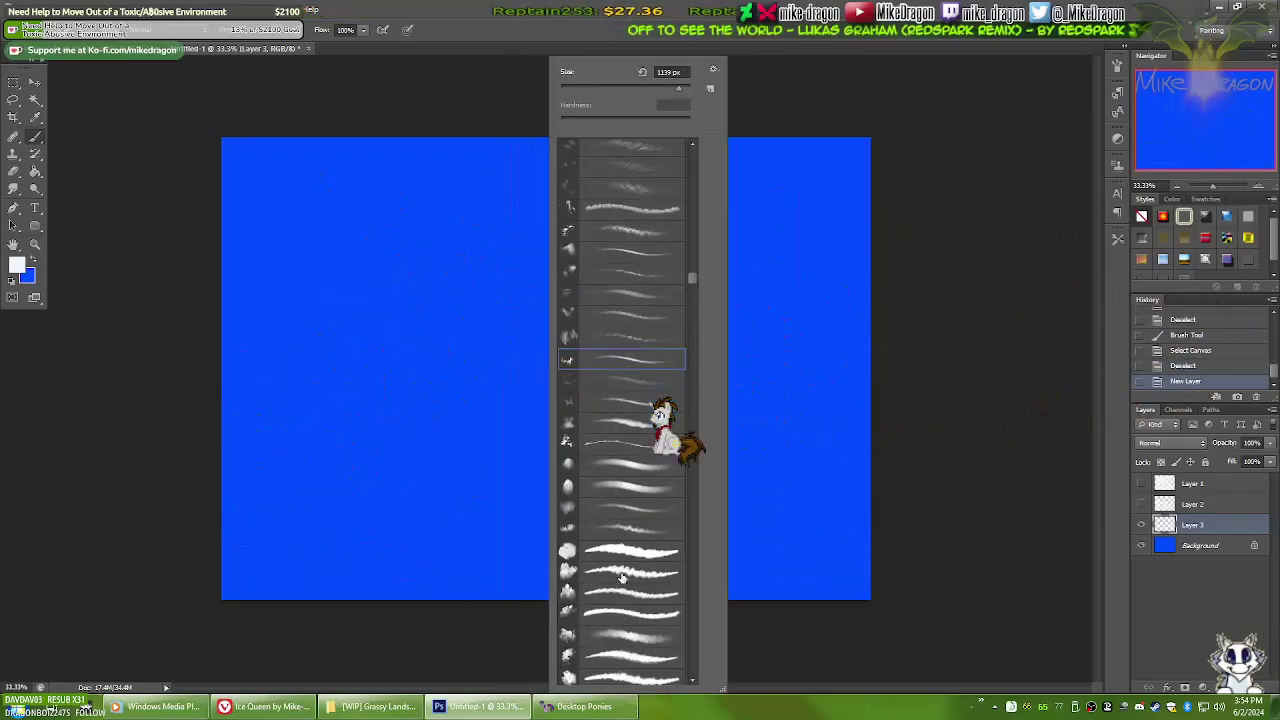
{"action": "left_click", "coordinate": [405, 395]}
{"action": "key", "text": "ctrl+z"}
{"action": "right_click", "coordinate": [578, 66]}
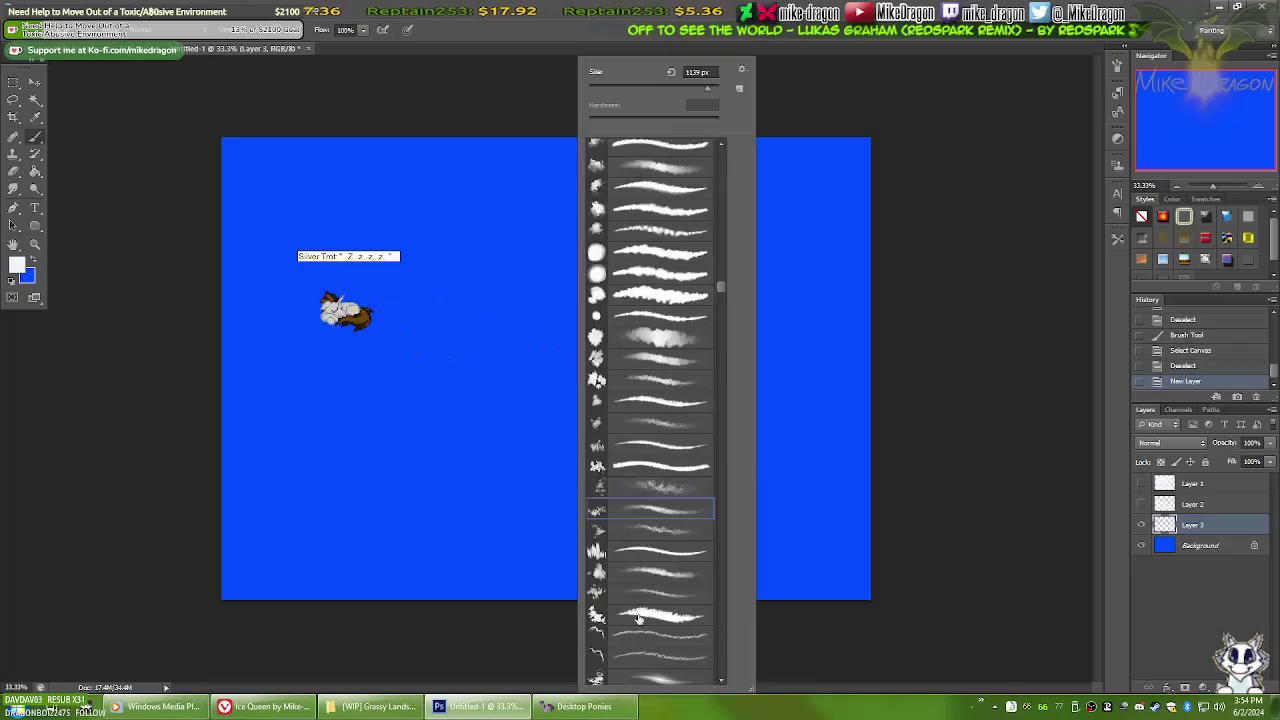
{"action": "left_click", "coordinate": [586, 328]}
{"action": "key", "text": "ctrl+z"}
Try a rough textured brush with a stamp and a circular stroke on Layer 3, and undo both
{"action": "right_click", "coordinate": [578, 66]}
{"action": "left_click", "coordinate": [640, 560]}
{"action": "left_click", "coordinate": [600, 340]}
{"action": "key", "text": "ctrl+z"}
{"action": "left_click_drag", "start_coordinate": [600, 250], "coordinate": [500, 470]}
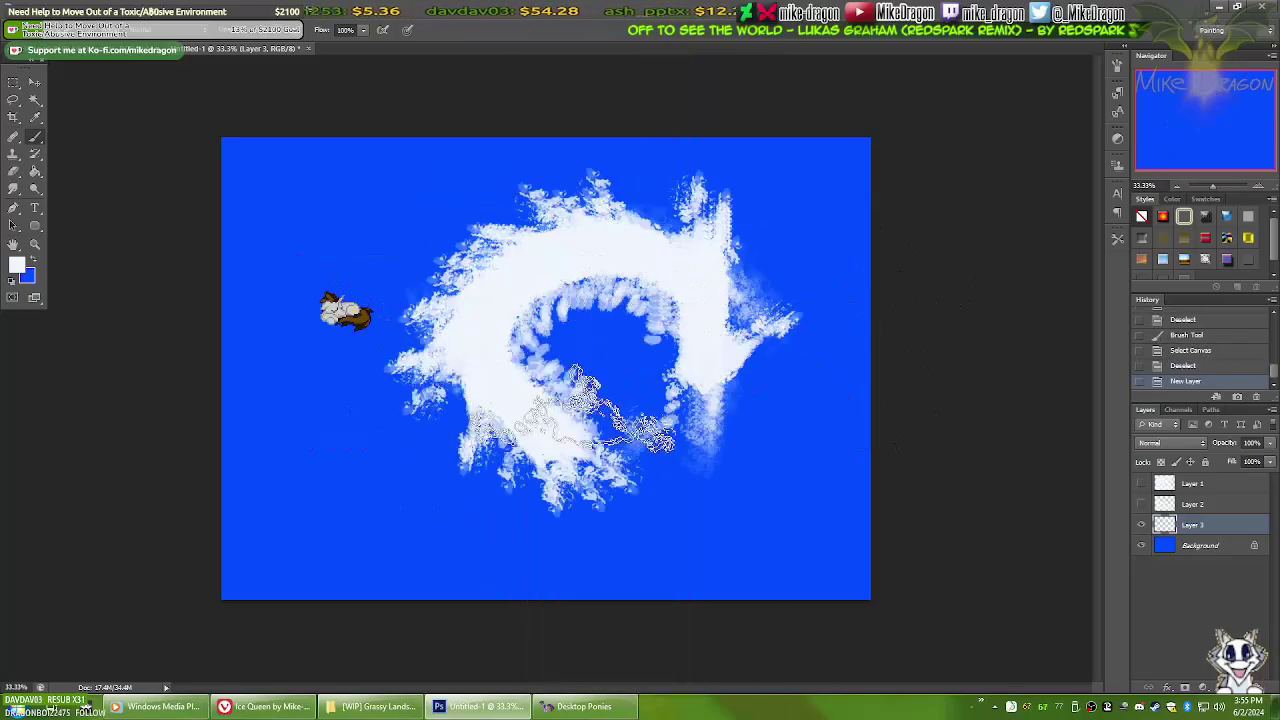
{"action": "key", "text": "ctrl+z"}
Try another brush with a stamp and a long curving cloud stroke across Layer 3, undoing both
{"action": "right_click", "coordinate": [560, 300]}
{"action": "key", "text": "Escape"}
{"action": "right_click", "coordinate": [497, 283]}
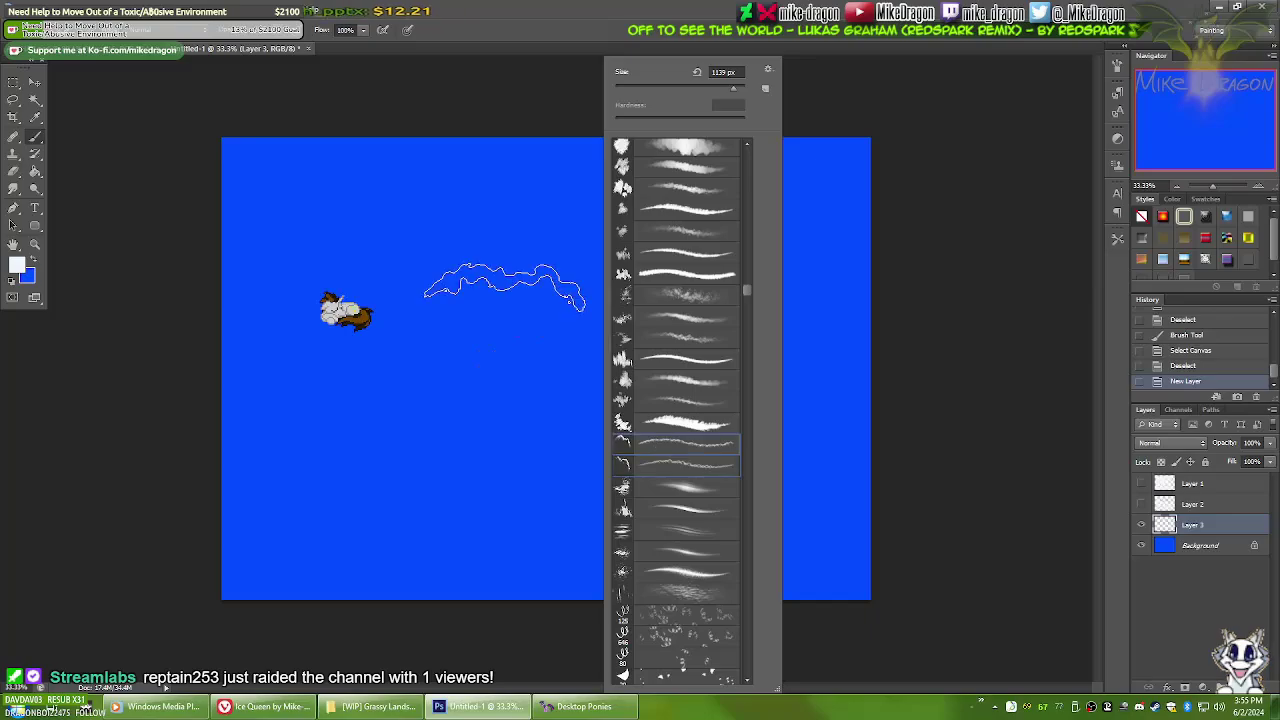
{"action": "left_click", "coordinate": [457, 400]}
{"action": "key", "text": "ctrl+z"}
{"action": "left_click_drag", "start_coordinate": [240, 510], "coordinate": [760, 345]}
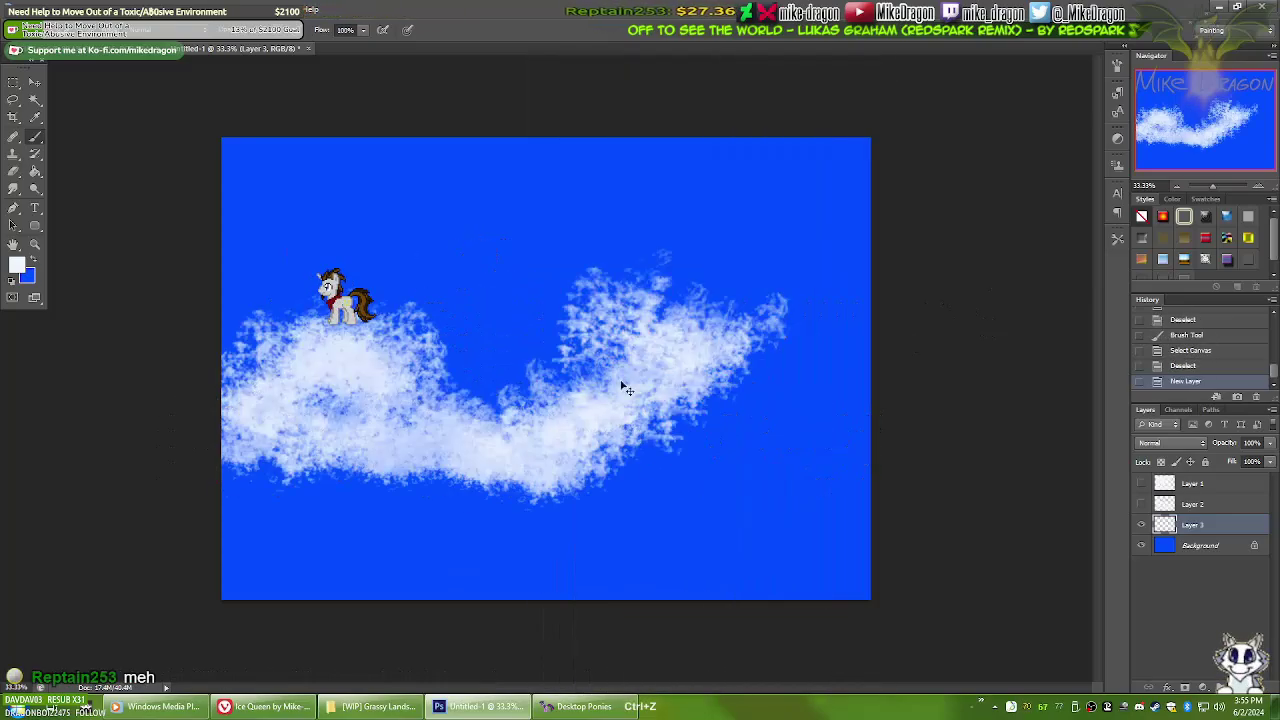
{"action": "key", "text": "ctrl+z"}
Try three more test stamps near the middle of Layer 3, undoing each one
{"action": "left_click", "coordinate": [514, 360]}
{"action": "key", "text": "ctrl+z"}
{"action": "left_click", "coordinate": [478, 365]}
{"action": "key", "text": "ctrl+z"}
{"action": "left_click", "coordinate": [480, 348]}
{"action": "key", "text": "ctrl+z"}
Choose a different brush preset, undo its first test stamp, and paint scattered wispy clouds on Layer 3
{"action": "right_click", "coordinate": [610, 320]}
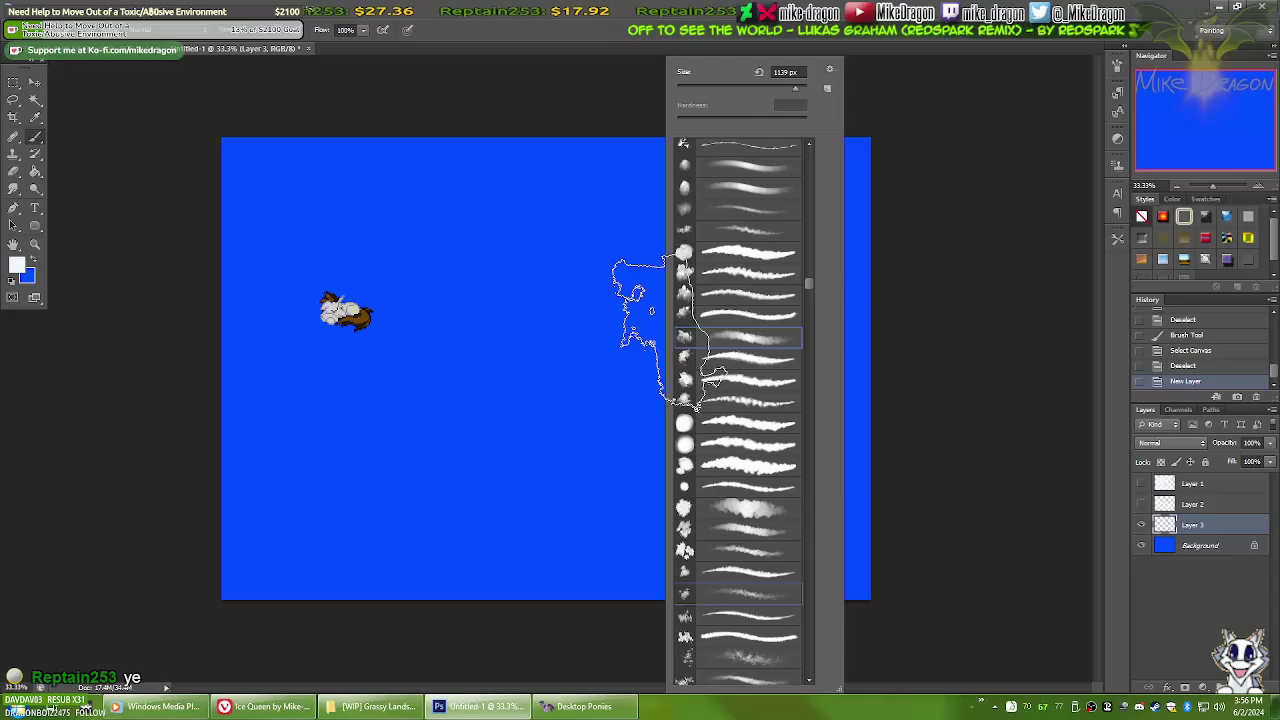
{"action": "key", "text": "Escape"}
{"action": "left_click", "coordinate": [465, 345]}
{"action": "key", "text": "ctrl+z"}
{"action": "right_click", "coordinate": [492, 234]}
{"action": "key", "text": "Escape"}
{"action": "left_click", "coordinate": [537, 357]}
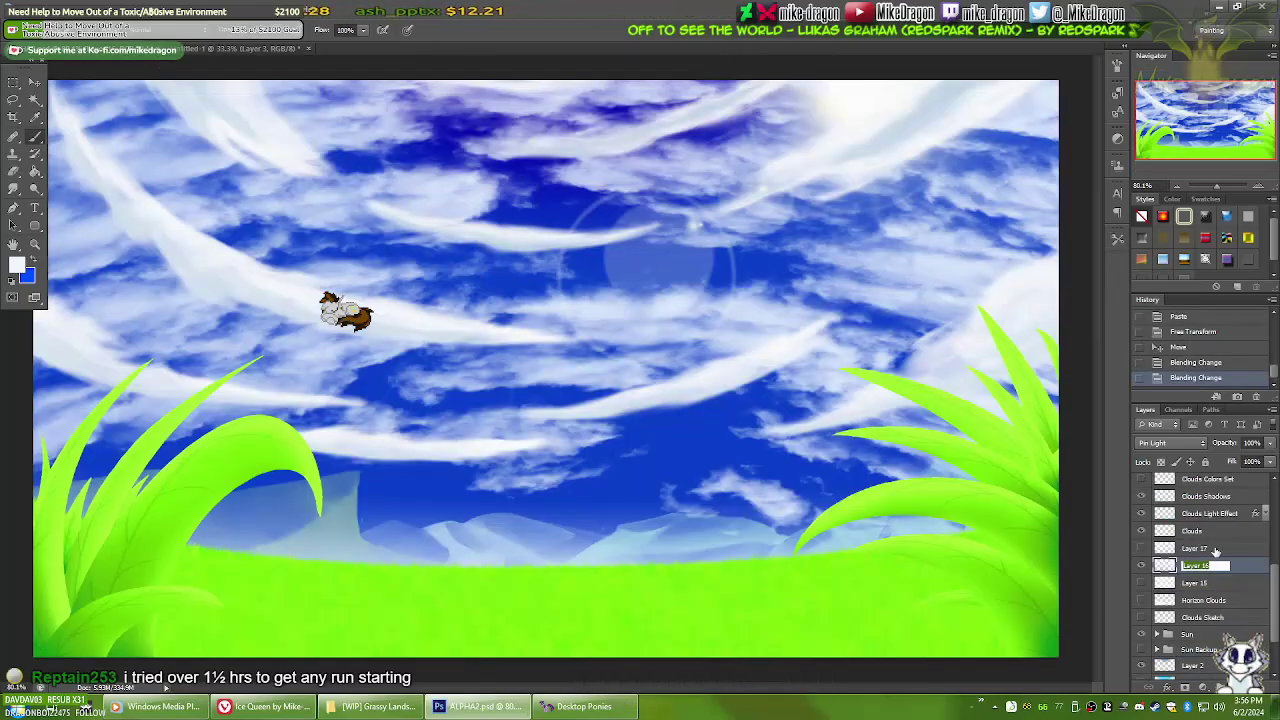
Rename Layer 16 in ALPHA2.psd as Clouds Layer and paste the wispy clouds onto a new layer above it
{"action": "key", "text": "Return"}
{"action": "key", "text": "ctrl+v"}
Enlarge the pasted Layer 18 clouds beyond the canvas and widen their upper edge in perspective
{"action": "key", "text": "ctrl+t"}
{"action": "key", "text": "ctrl+minus"}
{"action": "key", "text": "ctrl+minus"}
{"action": "key", "text": "ctrl+minus"}
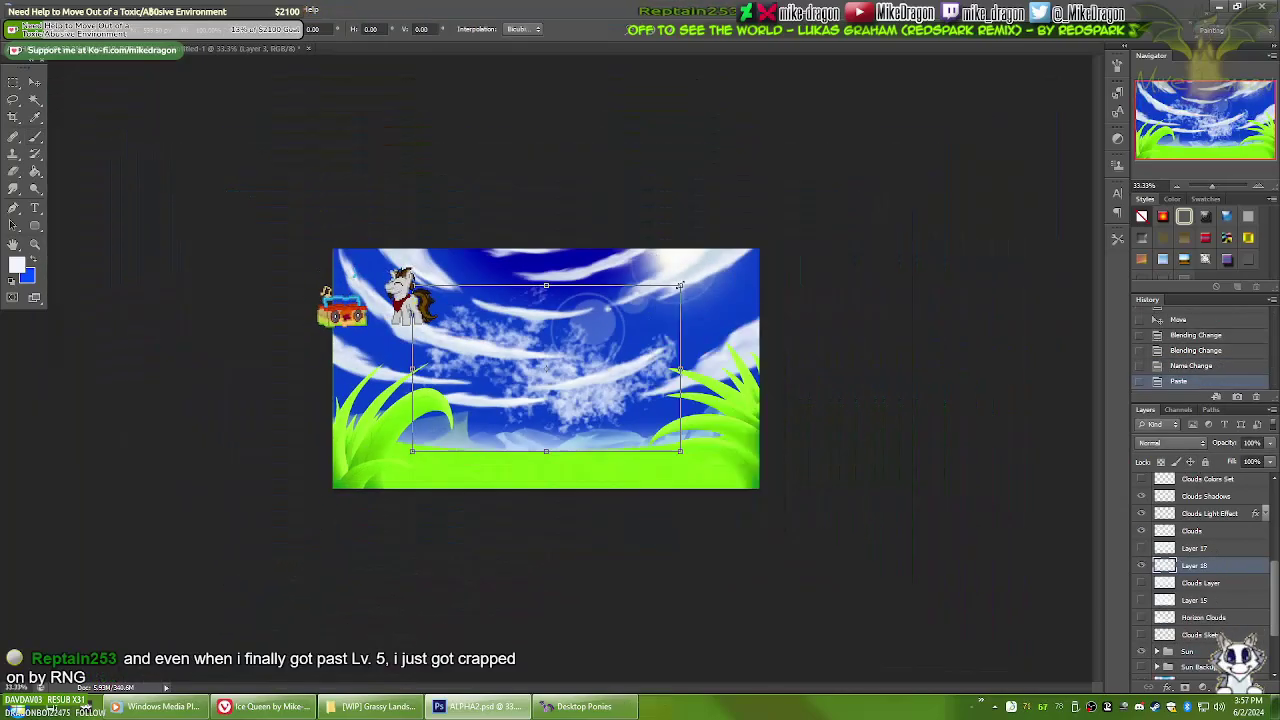
{"action": "right_click", "coordinate": [826, 380]}
{"action": "left_click", "coordinate": [857, 477]}
{"action": "left_click_drag", "start_coordinate": [804, 209], "coordinate": [1014, 229]}
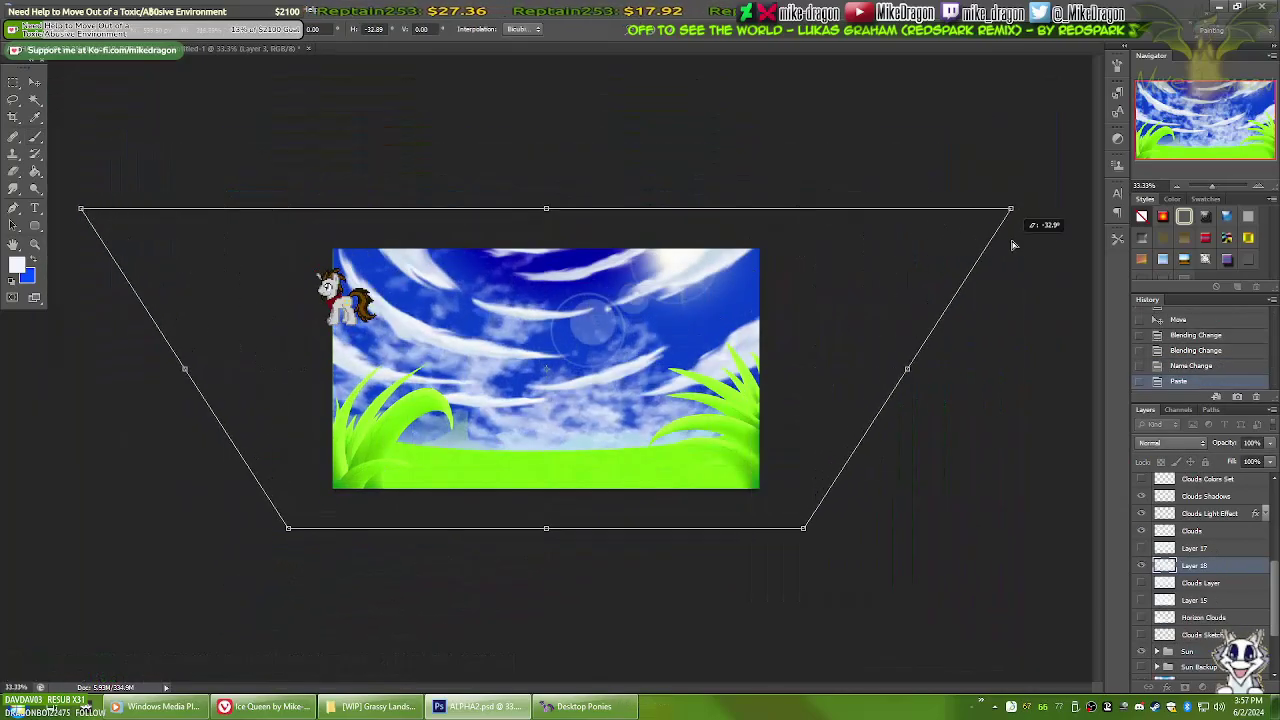
{"action": "key", "text": "ctrl+z"}
{"action": "left_click_drag", "start_coordinate": [287, 209], "coordinate": [30, 120]}
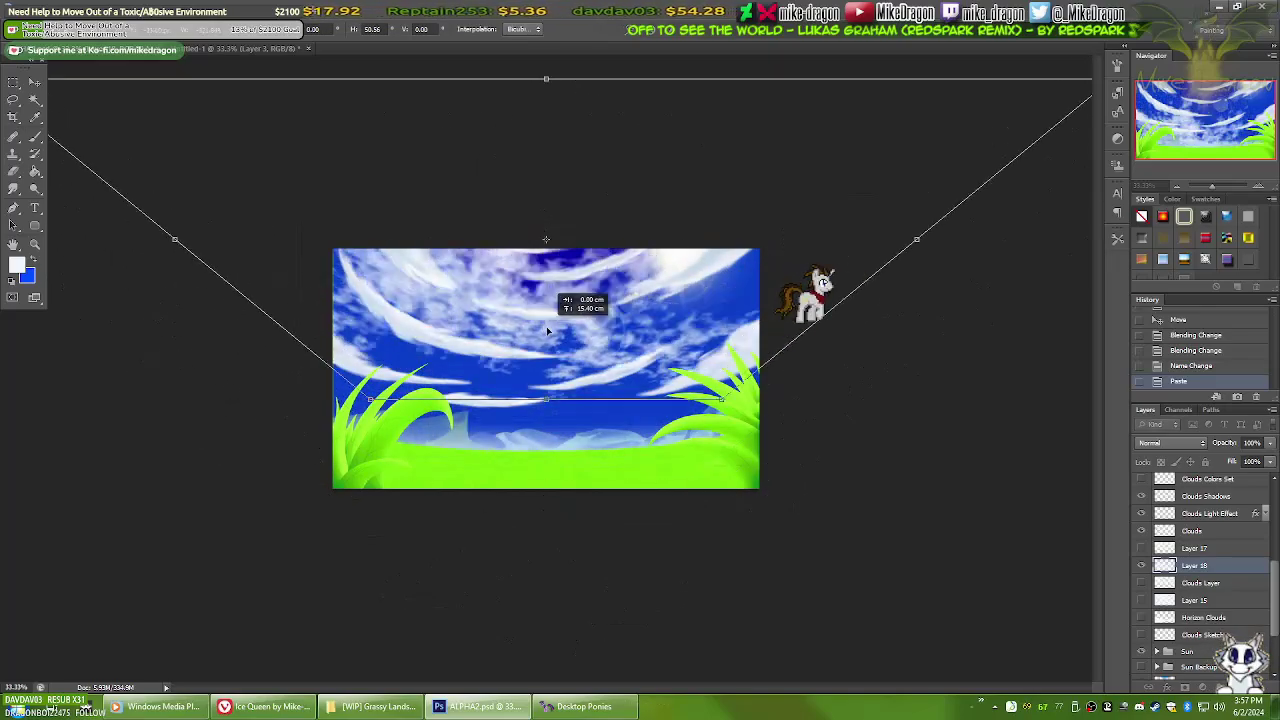
Flatten the Layer 18 clouds, narrow their lower edge further in perspective, and position them above the horizon
{"action": "right_click", "coordinate": [578, 266]}
{"action": "left_click", "coordinate": [628, 357]}
{"action": "right_click", "coordinate": [628, 357]}
{"action": "left_click_drag", "start_coordinate": [663, 379], "coordinate": [663, 329]}
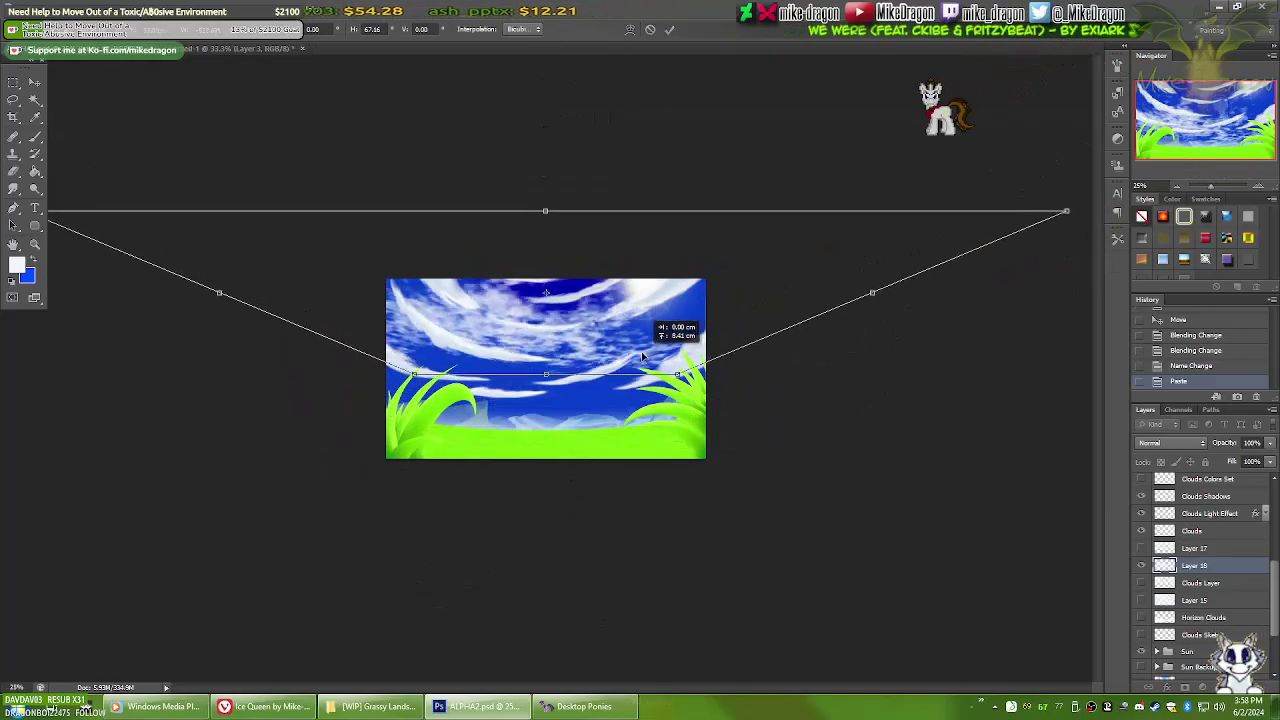
{"action": "right_click", "coordinate": [663, 343]}
{"action": "left_click", "coordinate": [701, 376]}
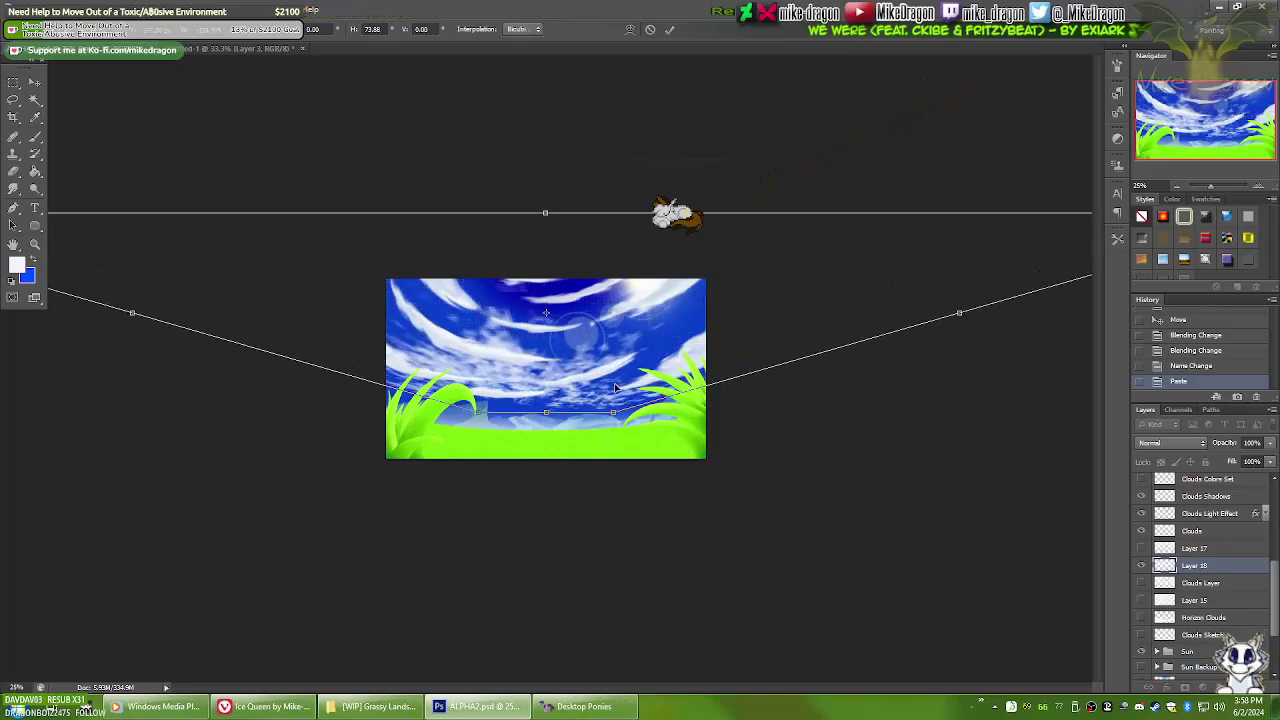
Warp the lower edge of the Layer 18 clouds into a gentle downward-sagging curve over the horizon
{"action": "right_click", "coordinate": [583, 368]}
{"action": "left_click", "coordinate": [600, 466]}
{"action": "mouse_move", "coordinate": [537, 412]}
{"action": "left_mouse_down"}
{"action": "mouse_move", "coordinate": [543, 366]}
{"action": "mouse_move", "coordinate": [547, 410]}
{"action": "left_mouse_up"}
{"action": "key", "text": "ctrl+plus"}
{"action": "key", "text": "ctrl+plus"}
{"action": "left_click_drag", "start_coordinate": [891, 398], "coordinate": [912, 420]}
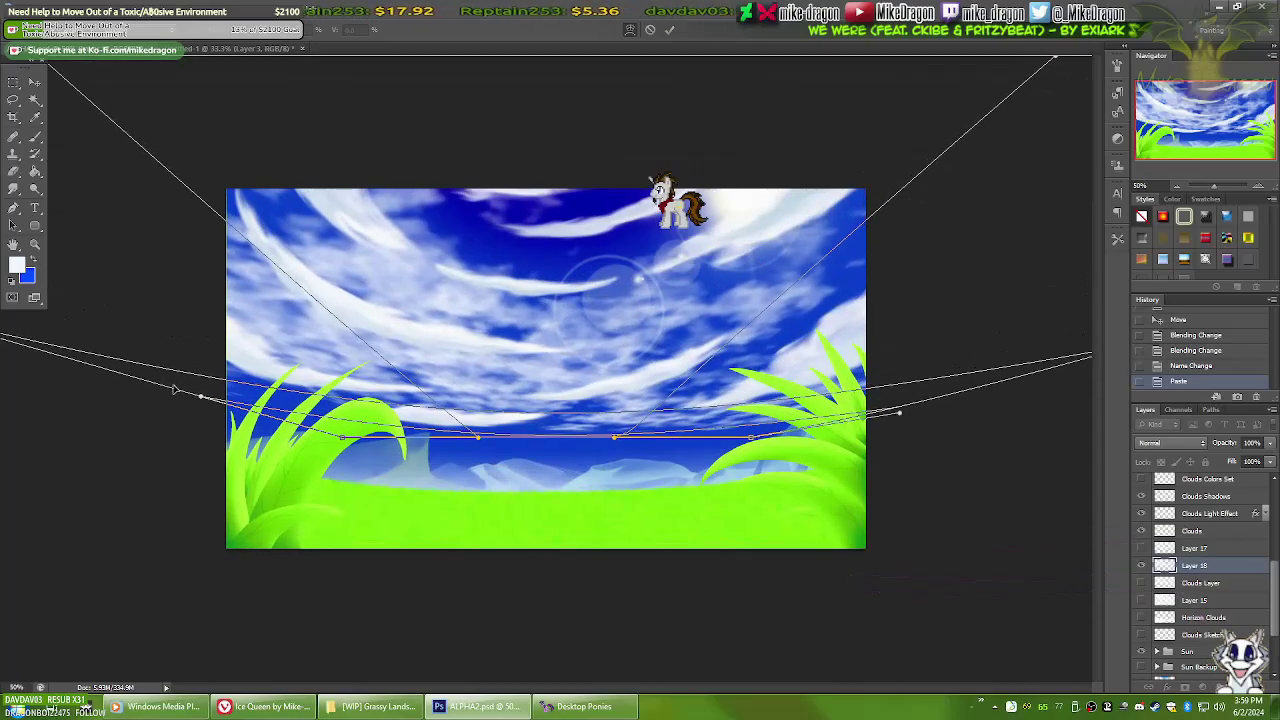
{"action": "left_click_drag", "start_coordinate": [200, 397], "coordinate": [180, 437]}
Adjust the upper edge and outer corners of the Layer 18 warp, and apply the transform
{"action": "key", "text": "ctrl+minus"}
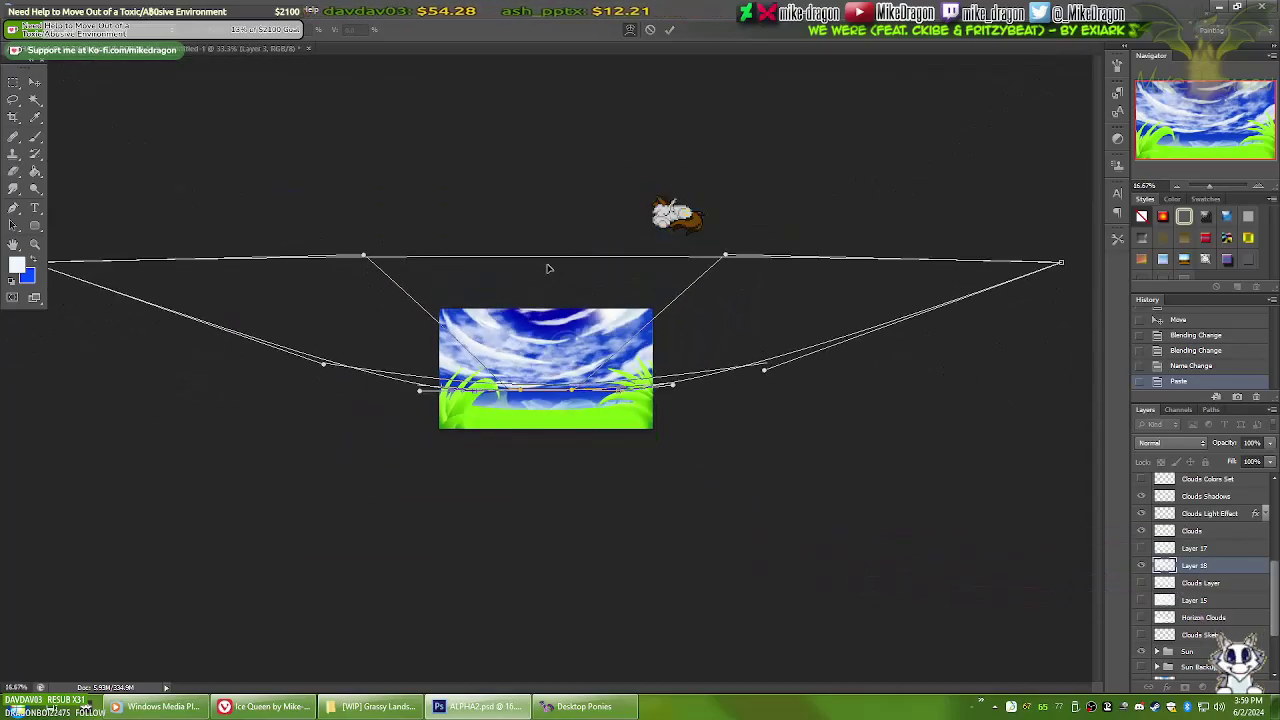
{"action": "left_click_drag", "start_coordinate": [549, 266], "coordinate": [726, 254]}
{"action": "key", "text": "ctrl+minus"}
{"action": "left_click_drag", "start_coordinate": [117, 260], "coordinate": [200, 320]}
{"action": "key", "text": "Return"}
Transform the Layer 18 clouds once more and reposition them over the sky
{"action": "key", "text": "ctrl+plus"}
{"action": "key", "text": "ctrl+plus"}
{"action": "key", "text": "v"}
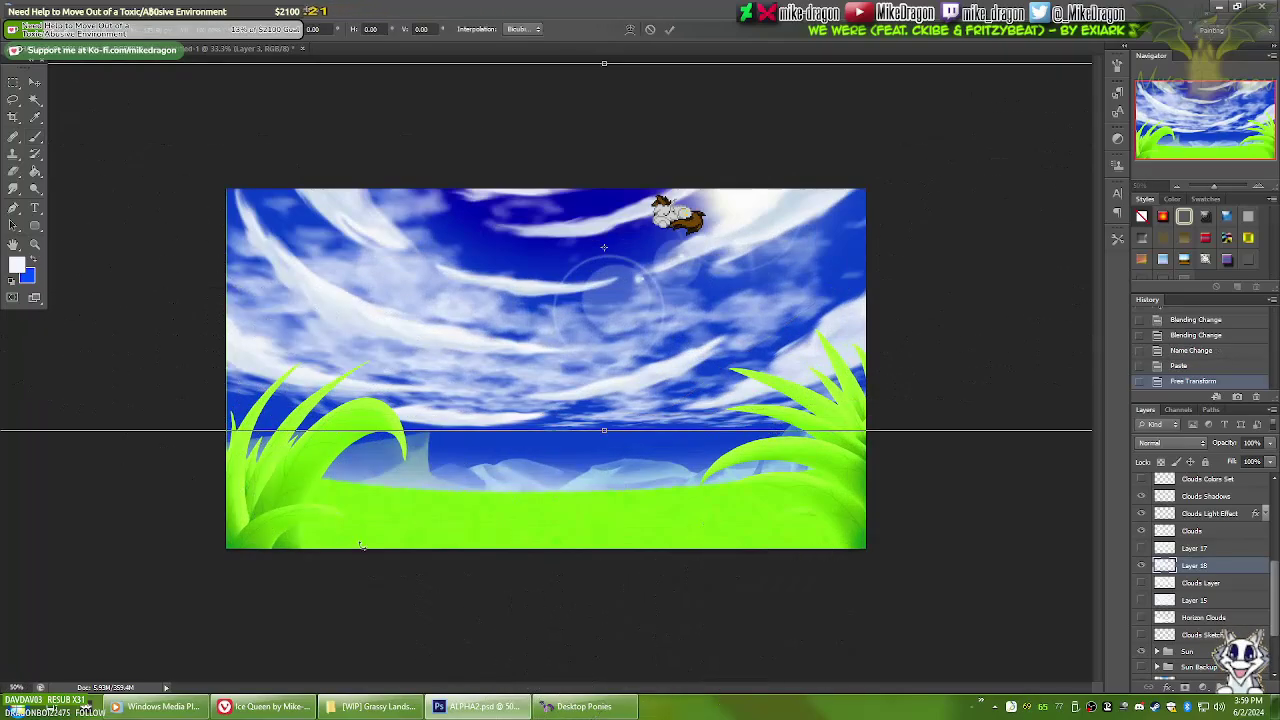
{"action": "left_click_drag", "start_coordinate": [612, 362], "coordinate": [890, 444]}
Compare Layer 18 with the Clouds Layer and try the Pin Light blend mode on Layer 18
{"action": "left_click", "coordinate": [1142, 586]}
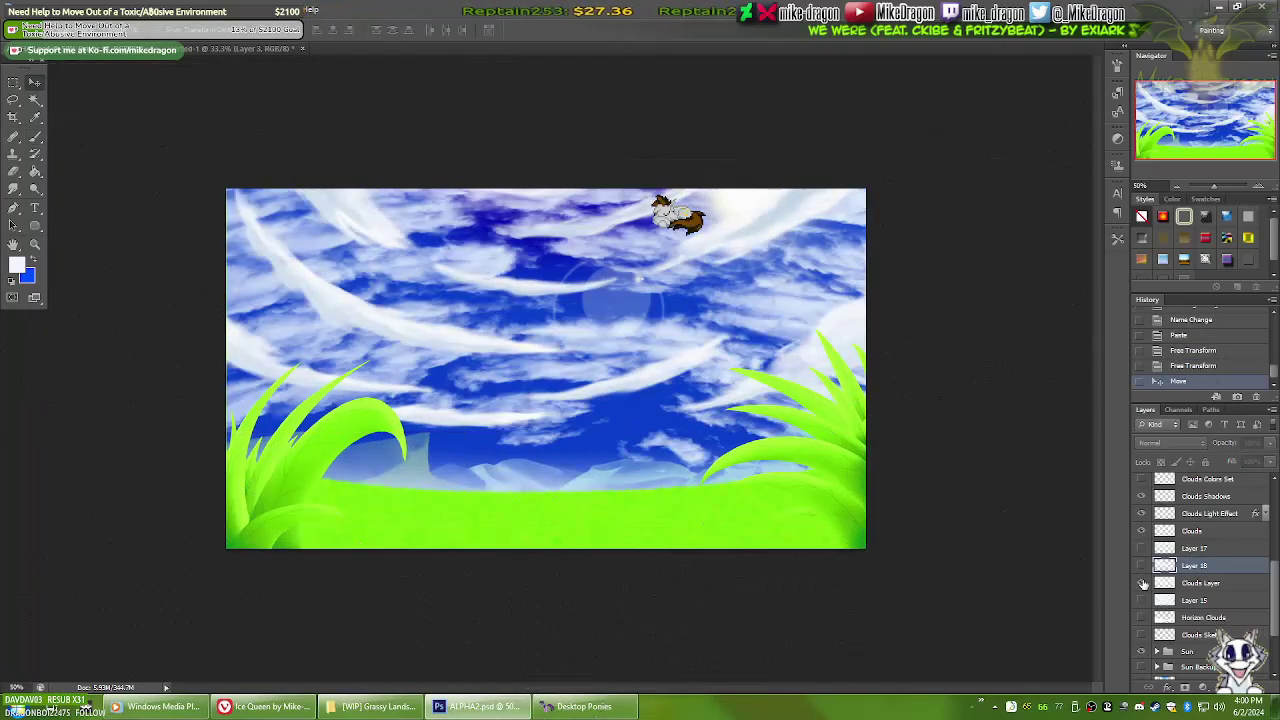
{"action": "scroll", "coordinate": [1148, 576], "scroll_direction": "down", "scroll_amount": 2}
{"action": "left_click", "coordinate": [1172, 443]}
{"action": "left_click", "coordinate": [1168, 316]}
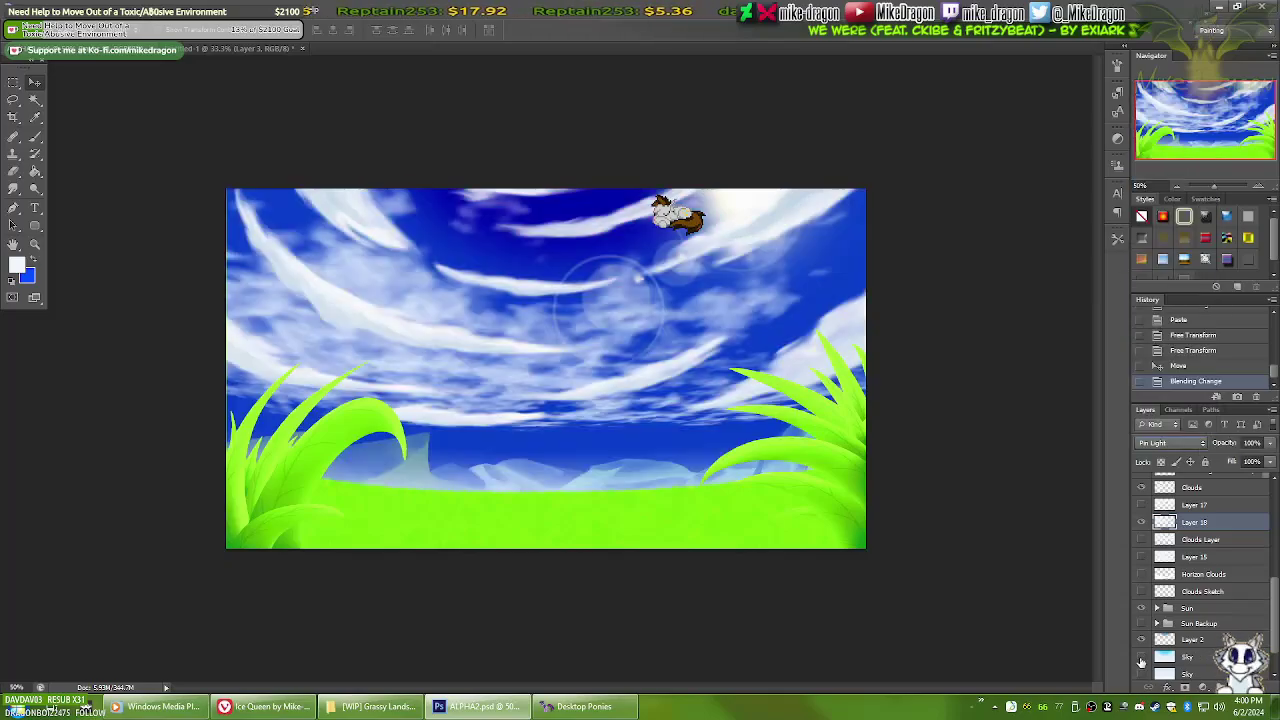
Set Layer 18's blend mode to Normal and rename the layer as Upper Clouds Layer
{"action": "key", "text": "ctrl+0"}
{"action": "left_click", "coordinate": [1172, 443]}
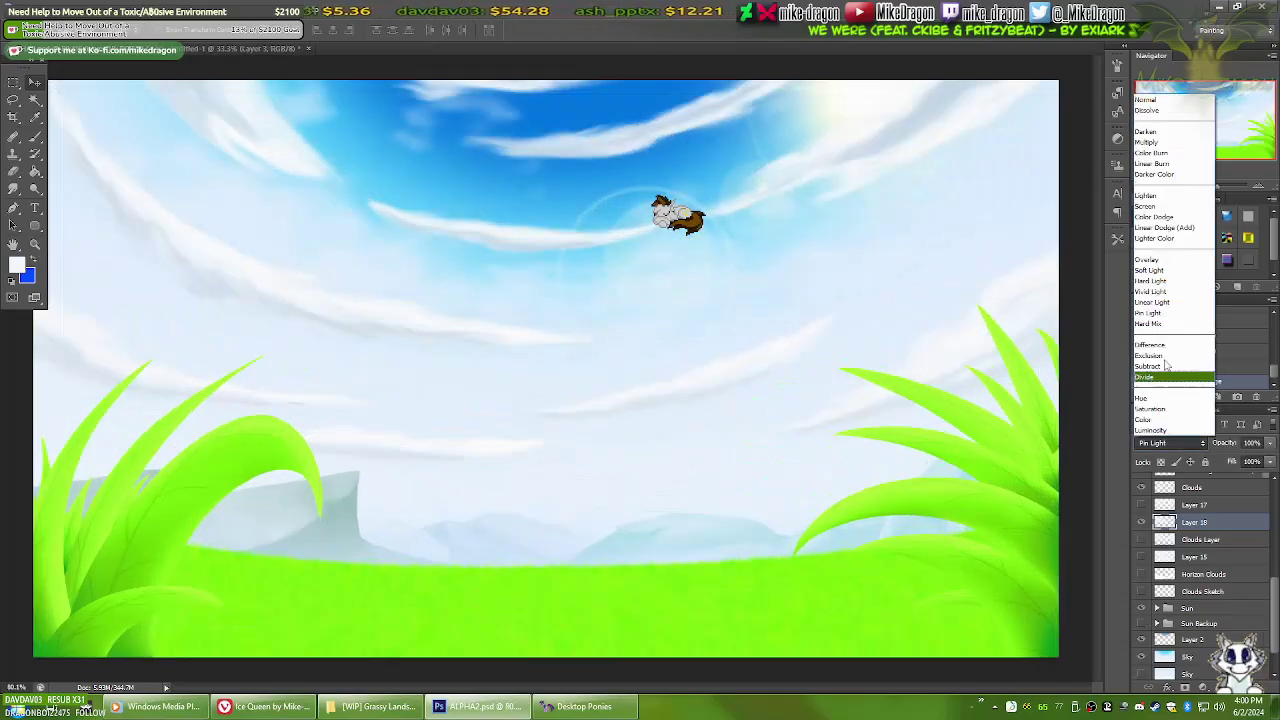
{"action": "left_click", "coordinate": [1160, 94]}
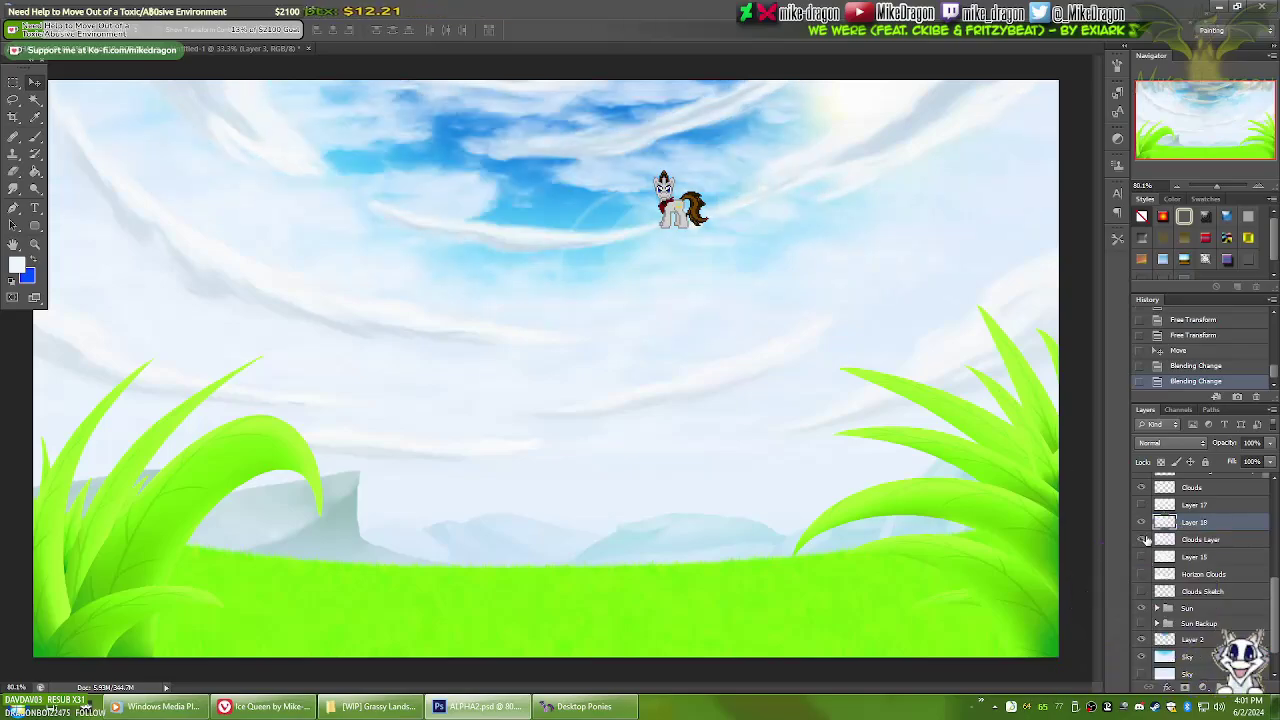
{"action": "double_click", "coordinate": [1200, 521]}
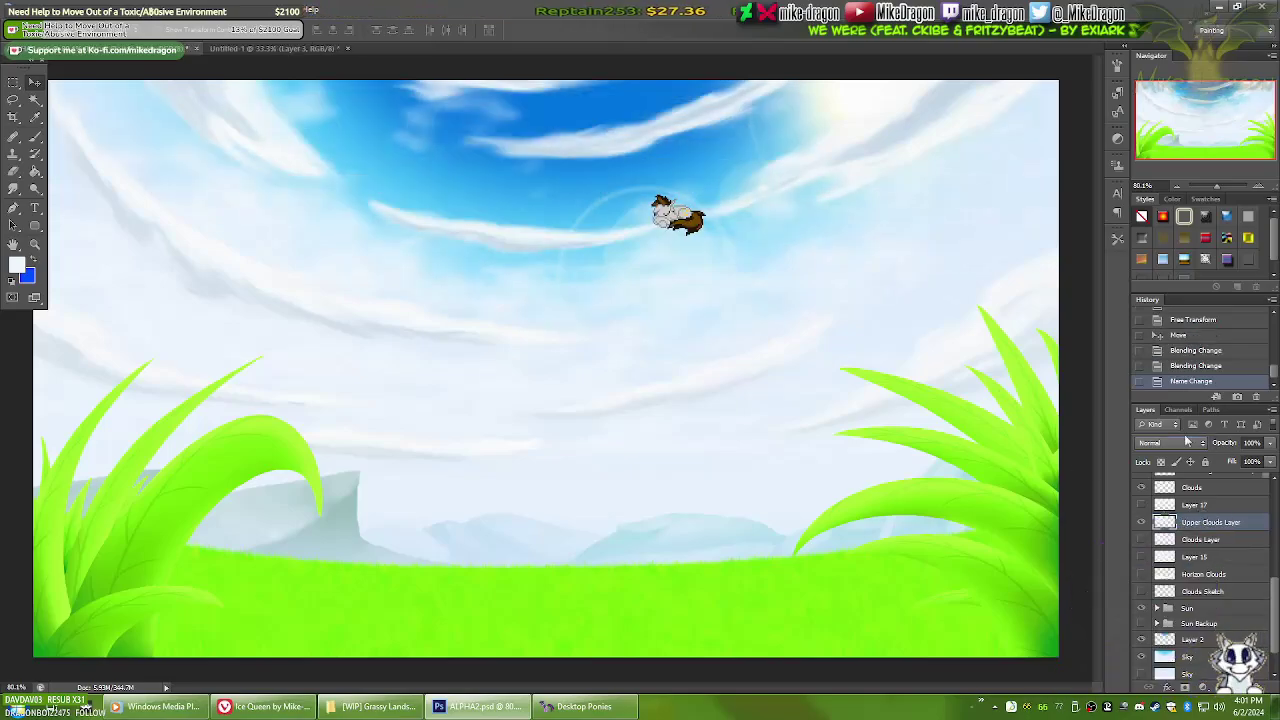
Expand the Grass group and select the Grass 1 layer
{"action": "scroll", "coordinate": [1272, 608], "scroll_direction": "down", "scroll_amount": 2}
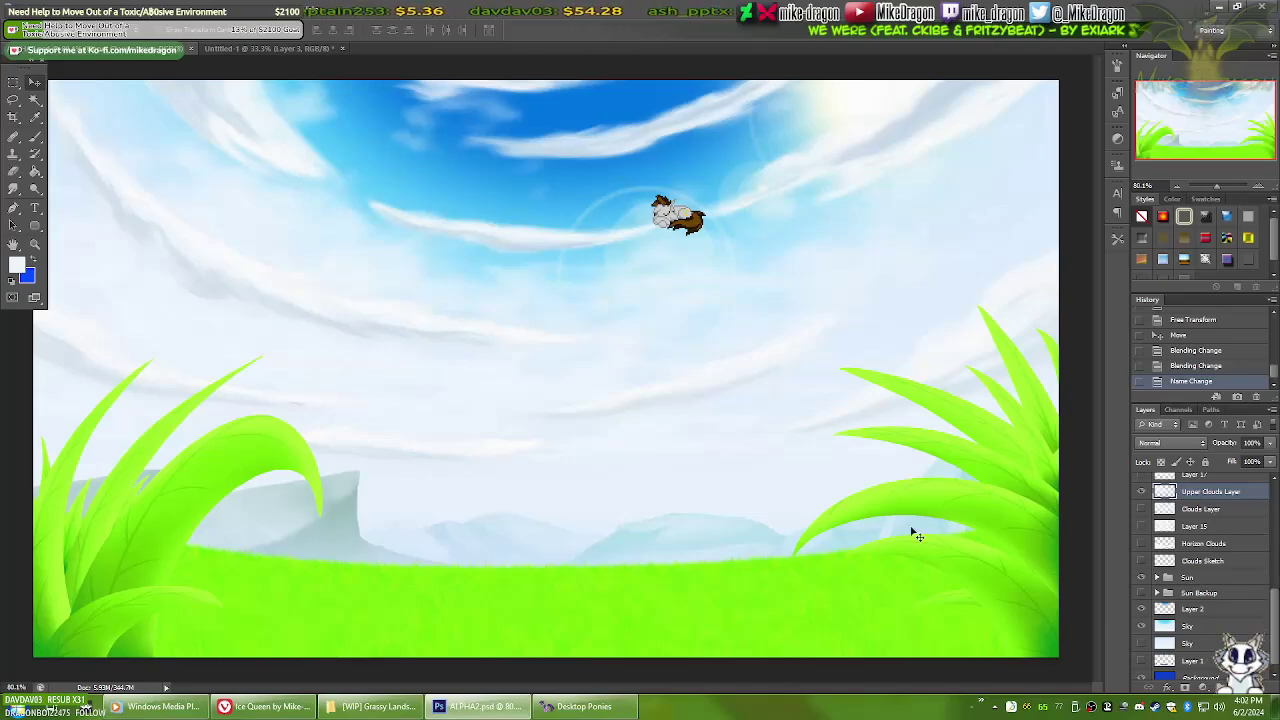
{"action": "scroll", "coordinate": [1200, 560], "scroll_direction": "up", "scroll_amount": 5}
{"action": "left_click", "coordinate": [1157, 554]}
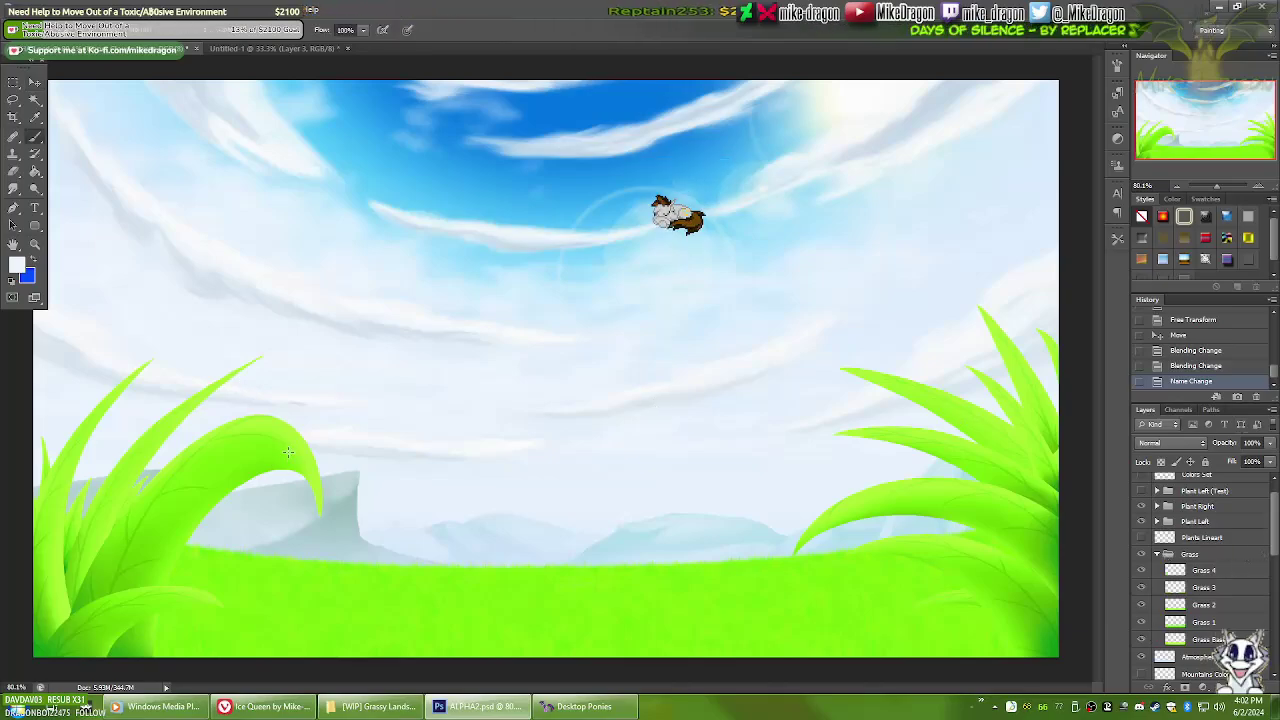
{"action": "left_click", "coordinate": [1203, 622]}
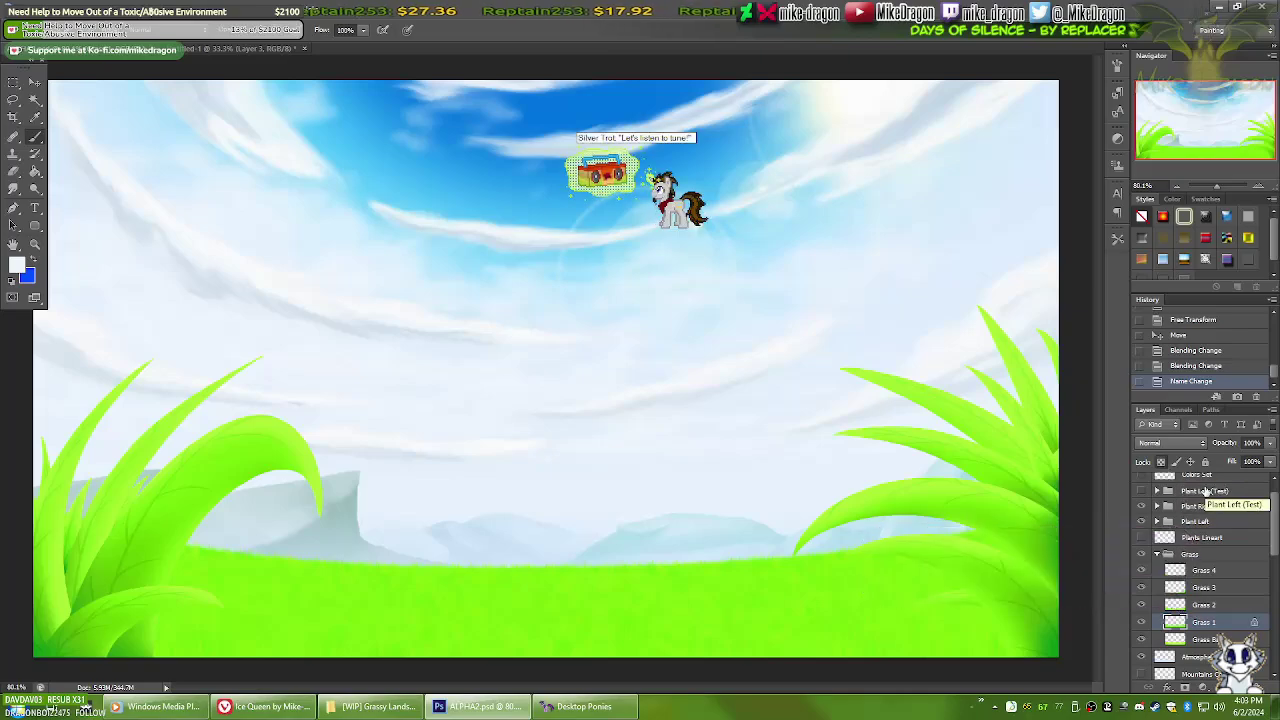
Swap to the blue foreground colour and paint a soft test stroke along the grass horizon on Grass 1
{"action": "key", "text": "x"}
{"action": "right_click", "coordinate": [645, 228]}
{"action": "scroll", "coordinate": [645, 228], "scroll_direction": "down", "scroll_amount": 5}
{"action": "key", "text": "Return"}
{"action": "mouse_move", "coordinate": [430, 565]}
{"action": "left_mouse_down"}
{"action": "mouse_move", "coordinate": [491, 534]}
{"action": "mouse_move", "coordinate": [840, 570]}
{"action": "left_mouse_up"}
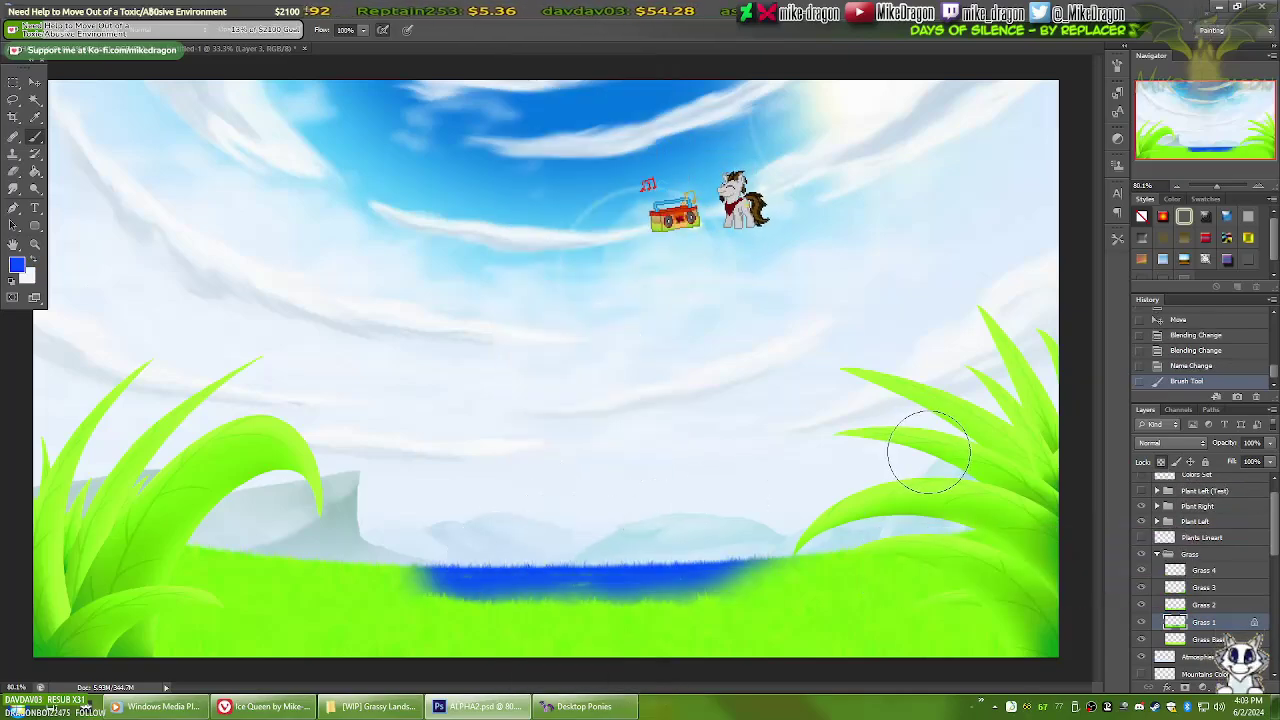
Inspect the blue-painted grass edge up close, undo the stroke and return to the full canvas view
{"action": "key", "text": "ctrl+plus"}
{"action": "key", "text": "ctrl+plus"}
{"action": "key", "text": "ctrl+plus"}
{"action": "key", "text": "ctrl+plus"}
{"action": "key", "text": "ctrl+plus"}
{"action": "left_click_drag", "start_coordinate": [139, 684], "coordinate": [429, 457]}
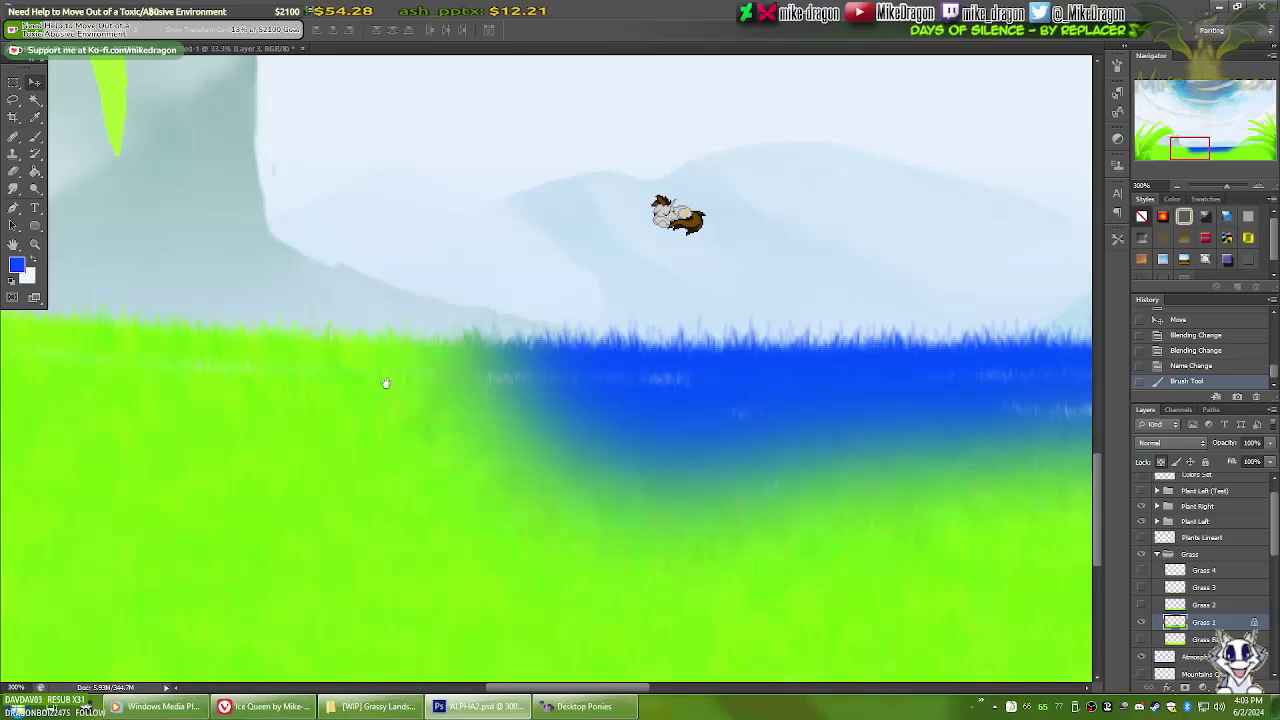
{"action": "left_click_drag", "start_coordinate": [1088, 428], "coordinate": [308, 456]}
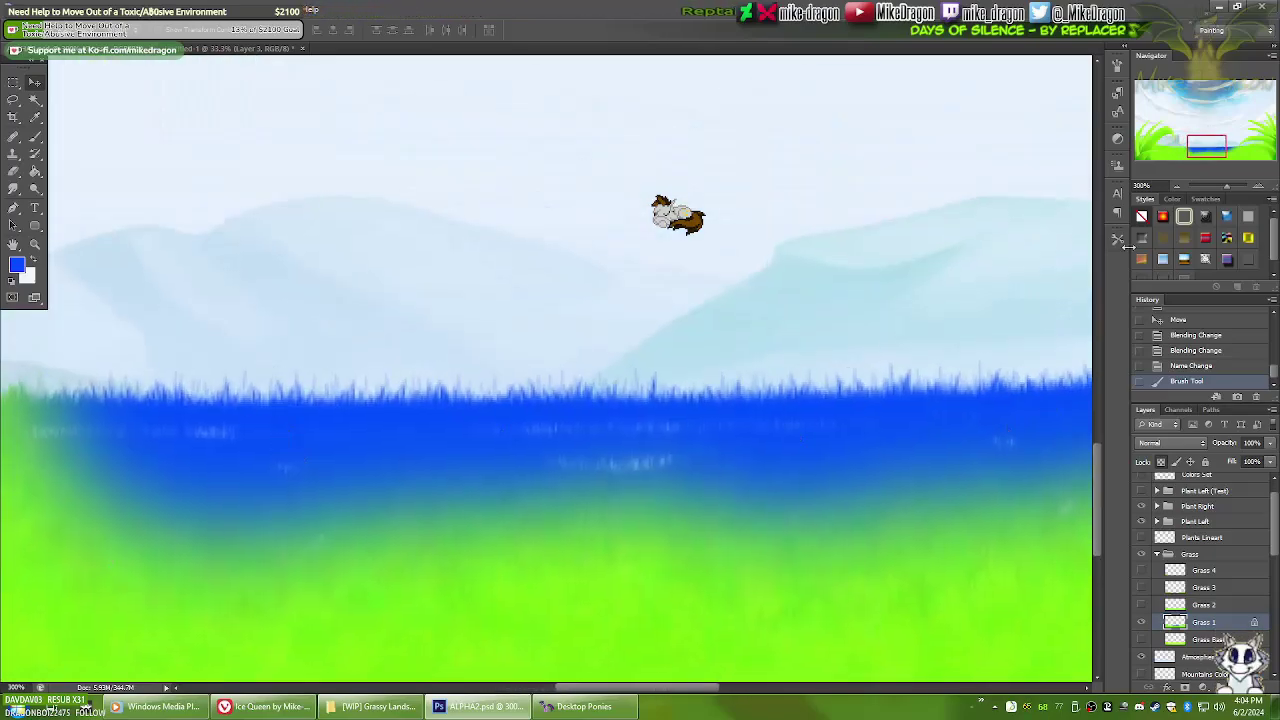
{"action": "left_click", "coordinate": [1158, 135]}
{"action": "key", "text": "ctrl+z"}
{"action": "key", "text": "ctrl+minus"}
{"action": "key", "text": "ctrl+minus"}
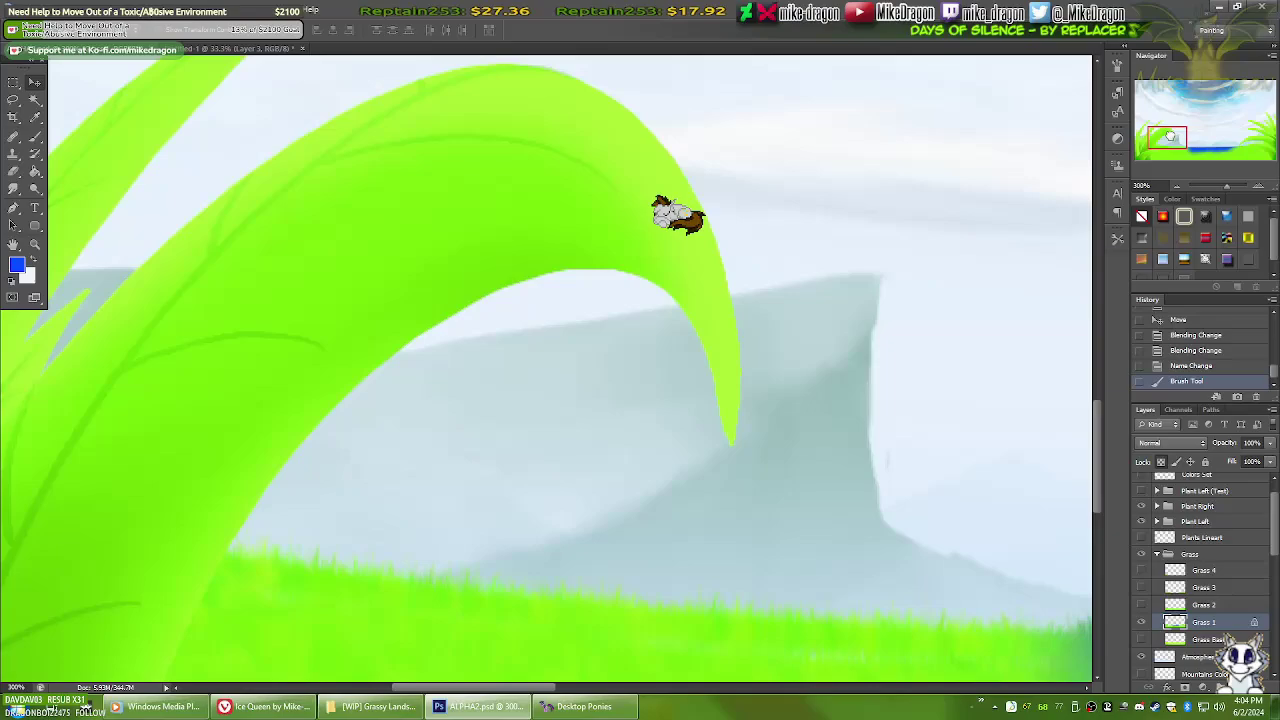
{"action": "key", "text": "ctrl+0"}
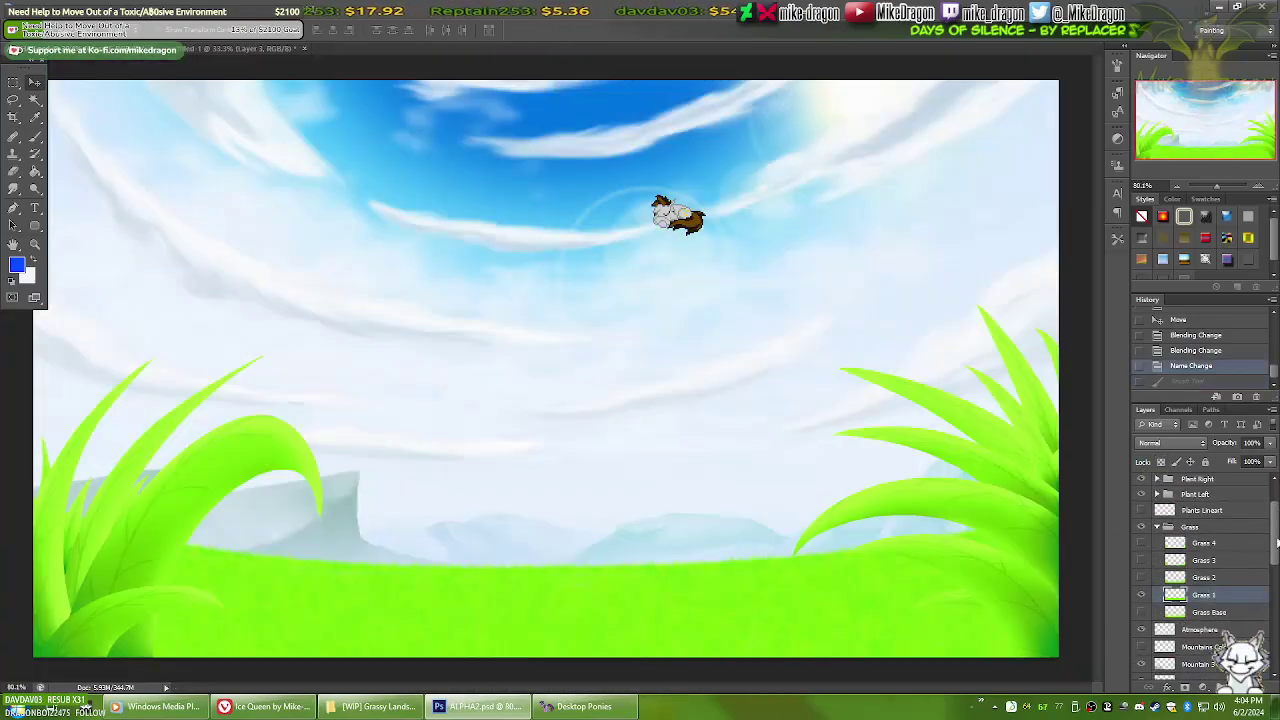
Hide the Plant Right and Plant Left groups, keeping Grass 1 as the only visible layer in the Grass group
{"action": "left_click", "coordinate": [1141, 478]}
{"action": "left_click", "coordinate": [1141, 494]}
{"action": "left_click", "coordinate": [1141, 594]}
{"action": "scroll", "coordinate": [1200, 560], "scroll_direction": "up", "scroll_amount": 2}
{"action": "left_click", "coordinate": [1141, 646]}
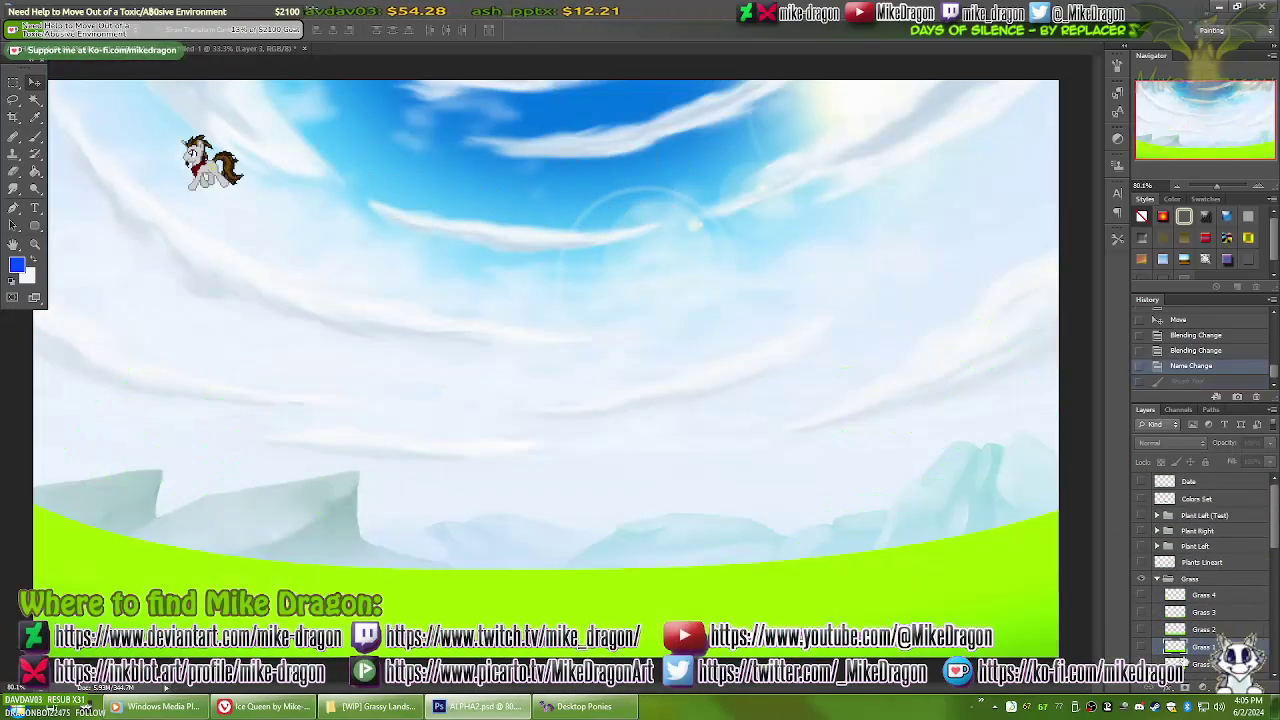
Save the painting as a new version named ALPHA3.psd
{"action": "key", "text": "ctrl+shift+s"}
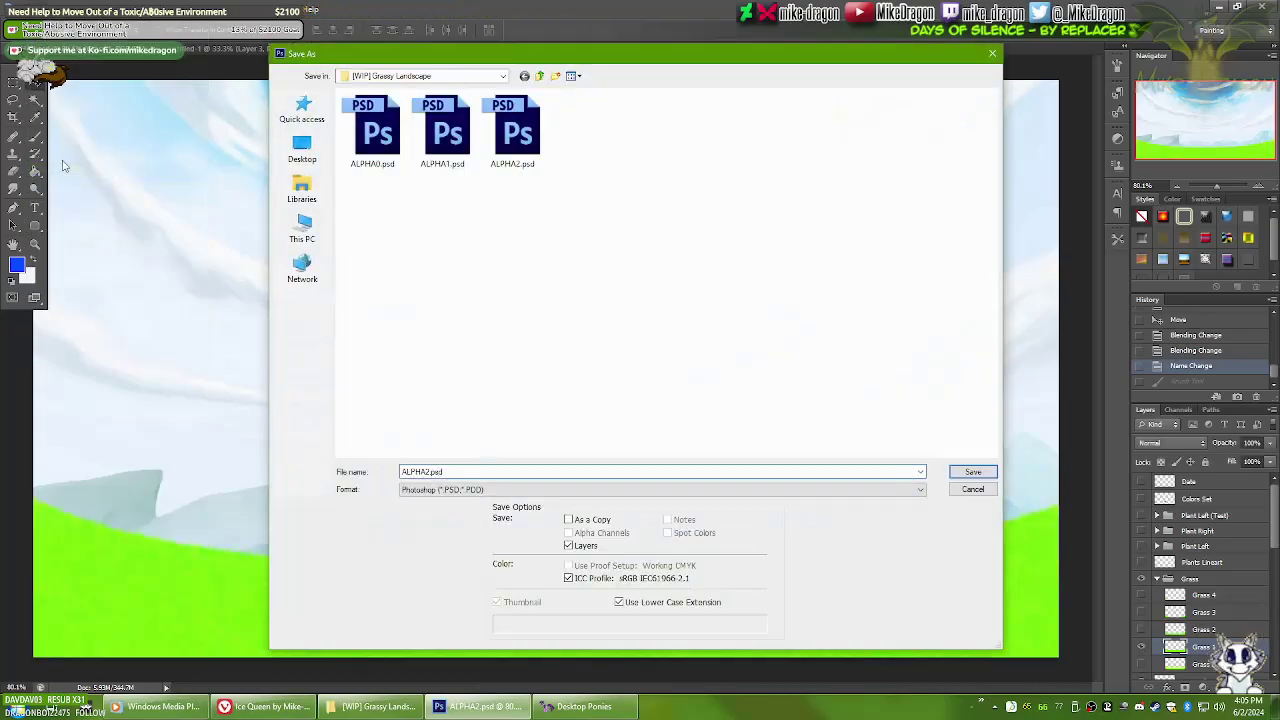
{"action": "key", "text": "Return"}
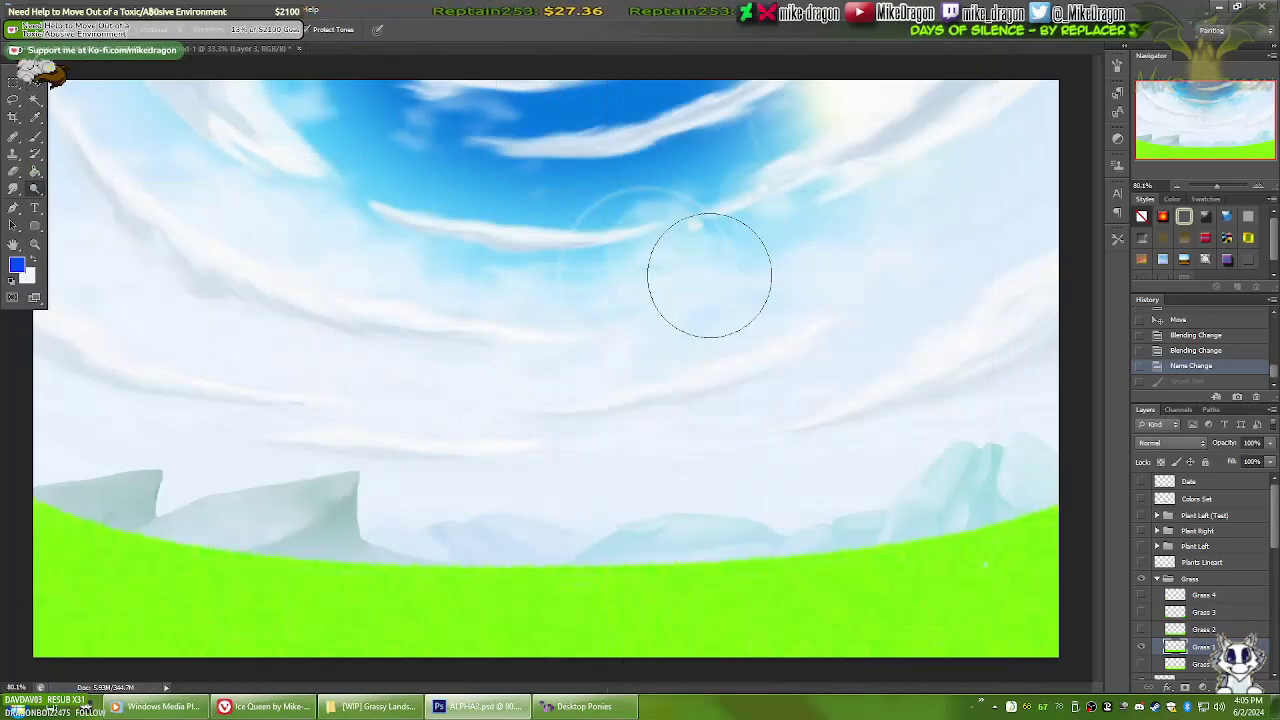
Lighten Grass 1 with the Dodge tool and darken parts of it with the Burn tool, using a large soft brush
{"action": "right_click", "coordinate": [869, 497]}
{"action": "left_click", "coordinate": [271, 486]}
{"action": "right_click", "coordinate": [736, 480]}
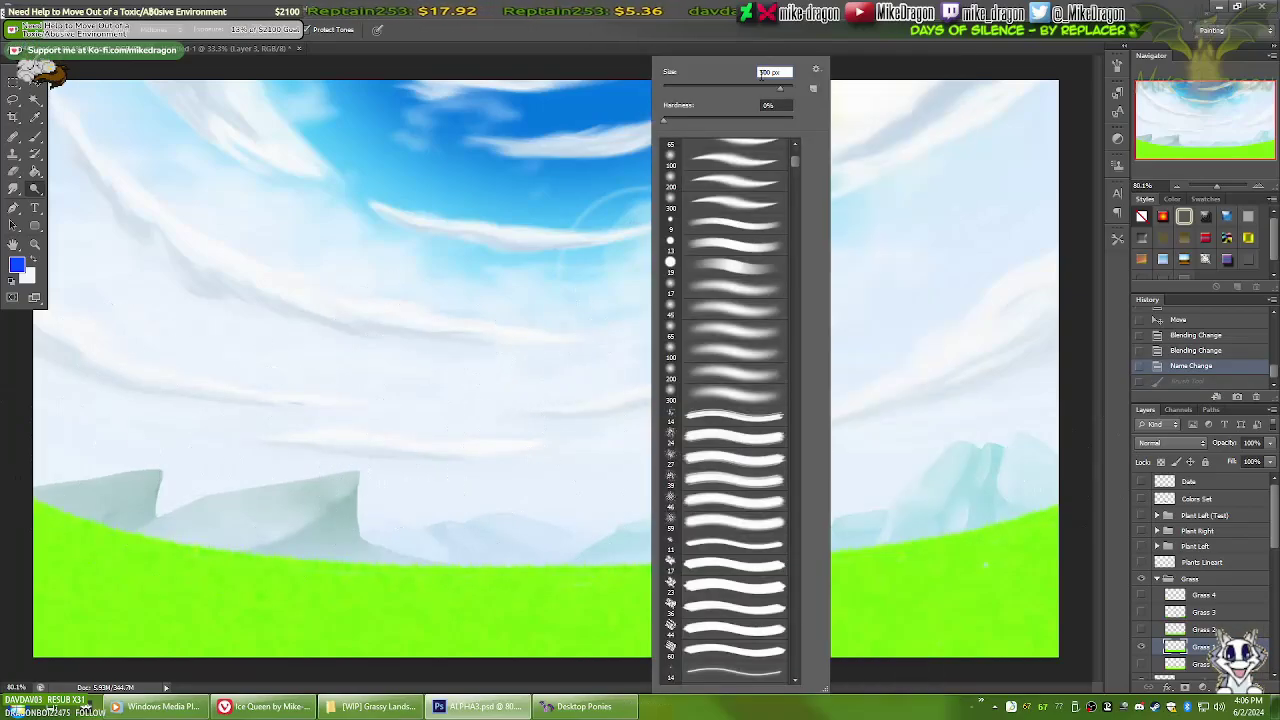
{"action": "left_click", "coordinate": [172, 490]}
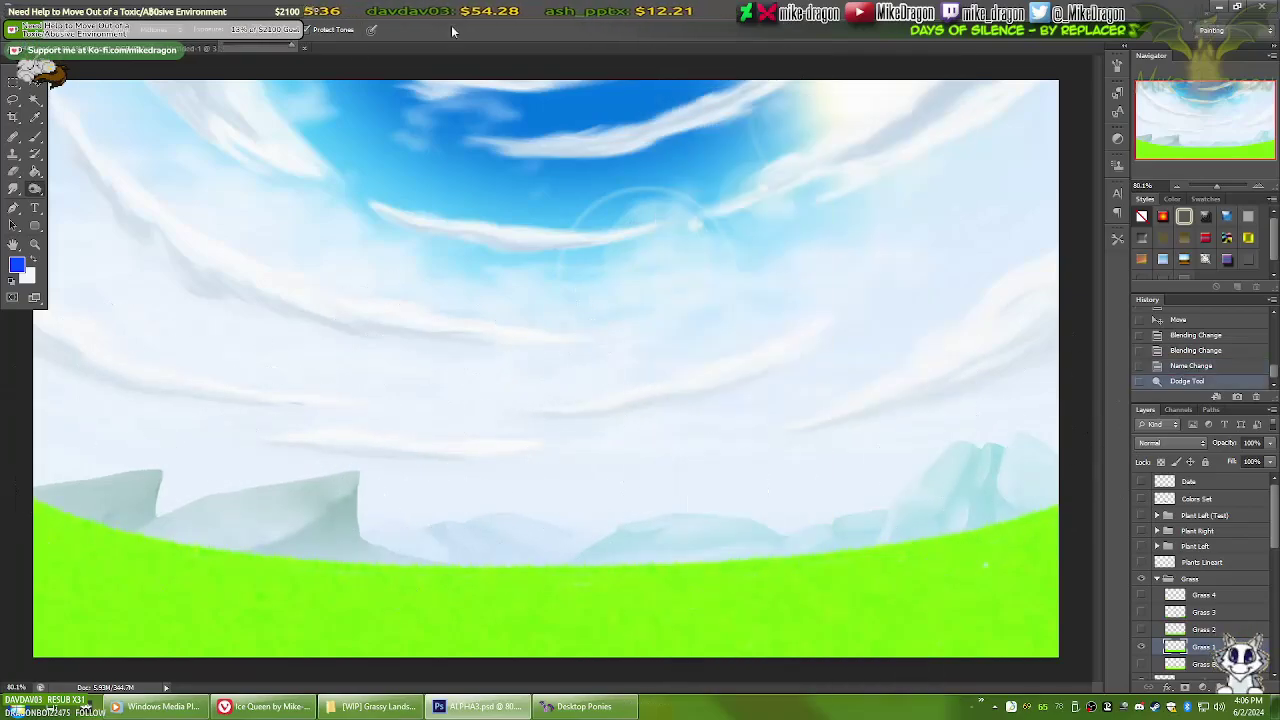
{"action": "right_click", "coordinate": [660, 500]}
{"action": "left_click", "coordinate": [150, 488]}
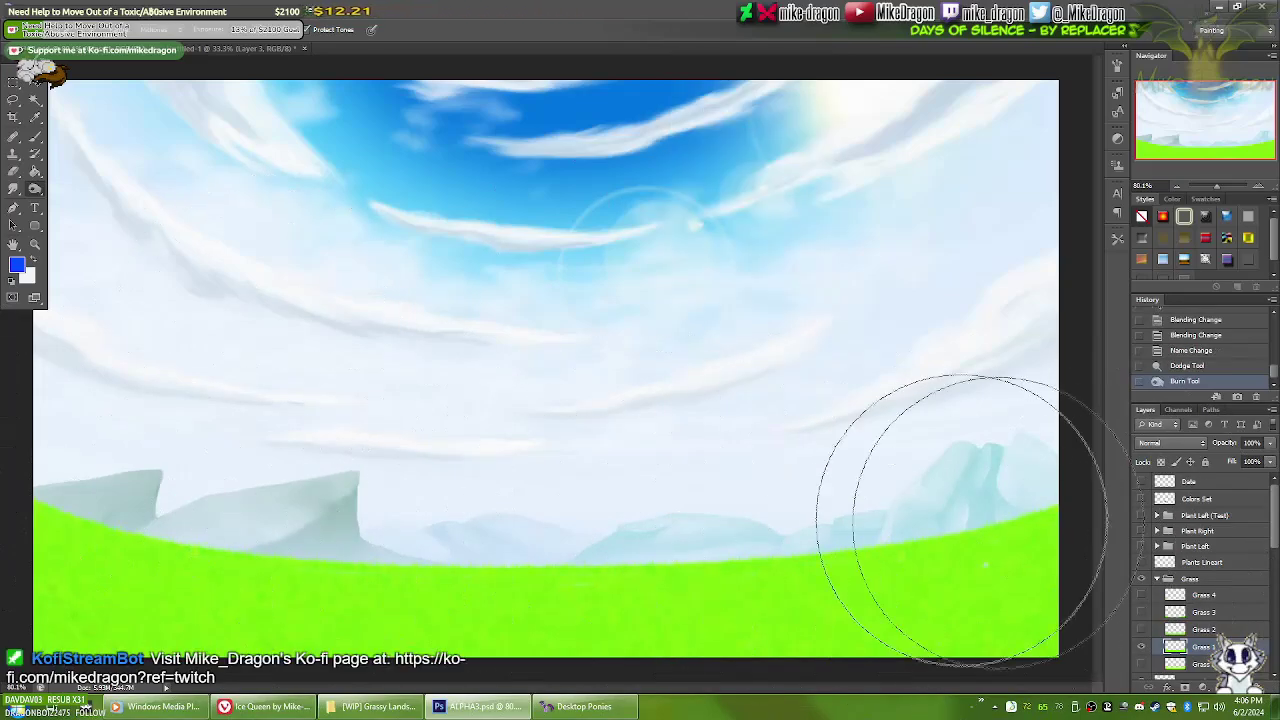
{"action": "left_click_drag", "start_coordinate": [180, 500], "coordinate": [280, 505]}
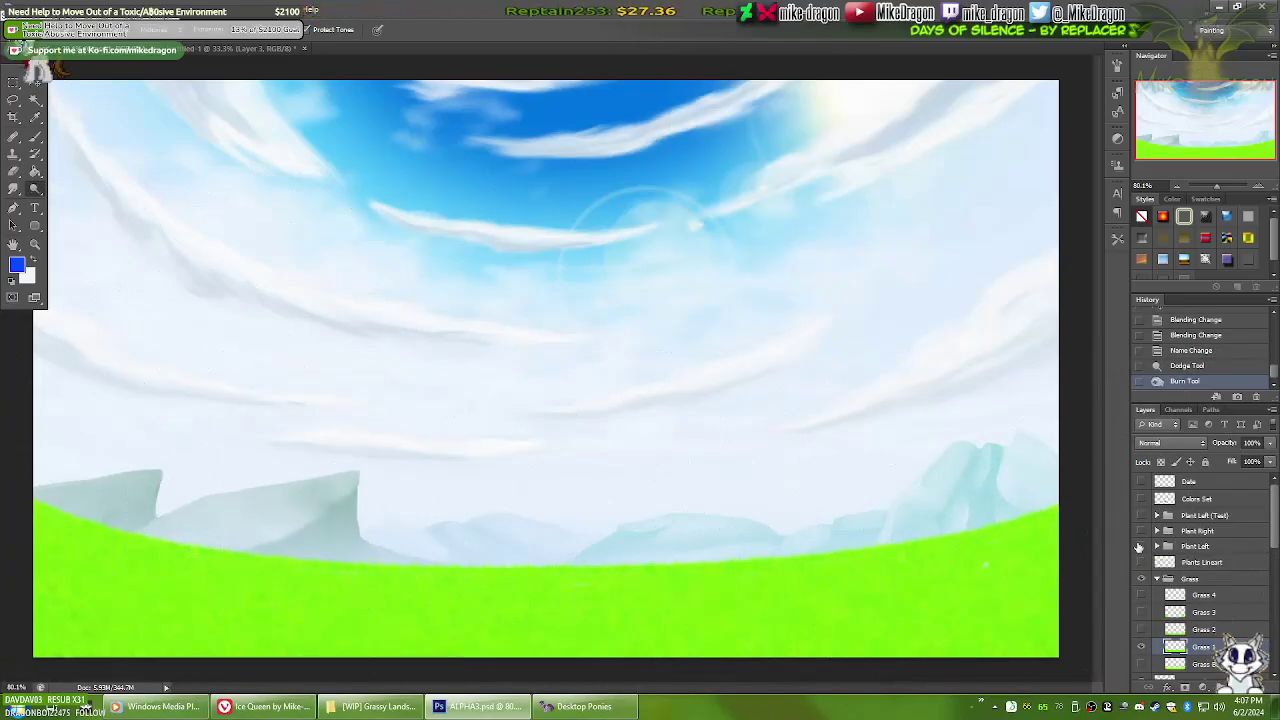
Add further Dodge and Burn strokes to Grass 1, brightening the band of grass just below the horizon
{"action": "right_click", "coordinate": [409, 377]}
{"action": "key", "text": "ctrl+z"}
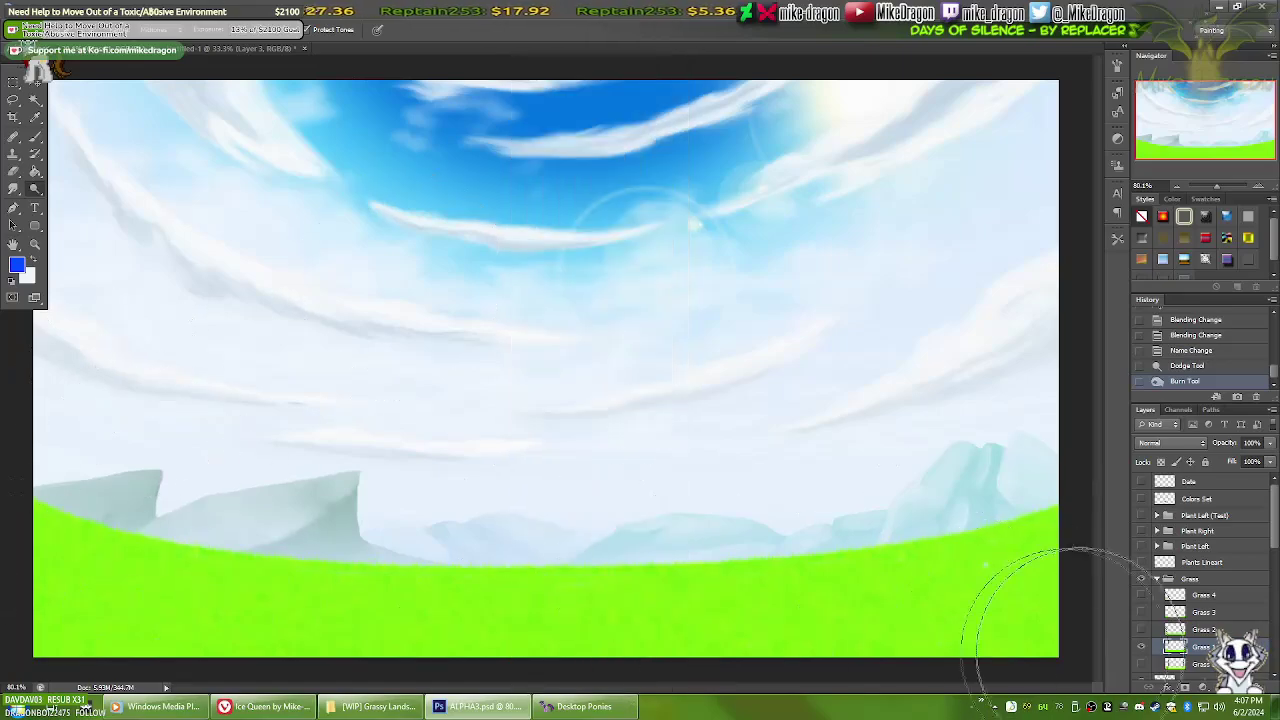
{"action": "left_click_drag", "start_coordinate": [1066, 573], "coordinate": [872, 571]}
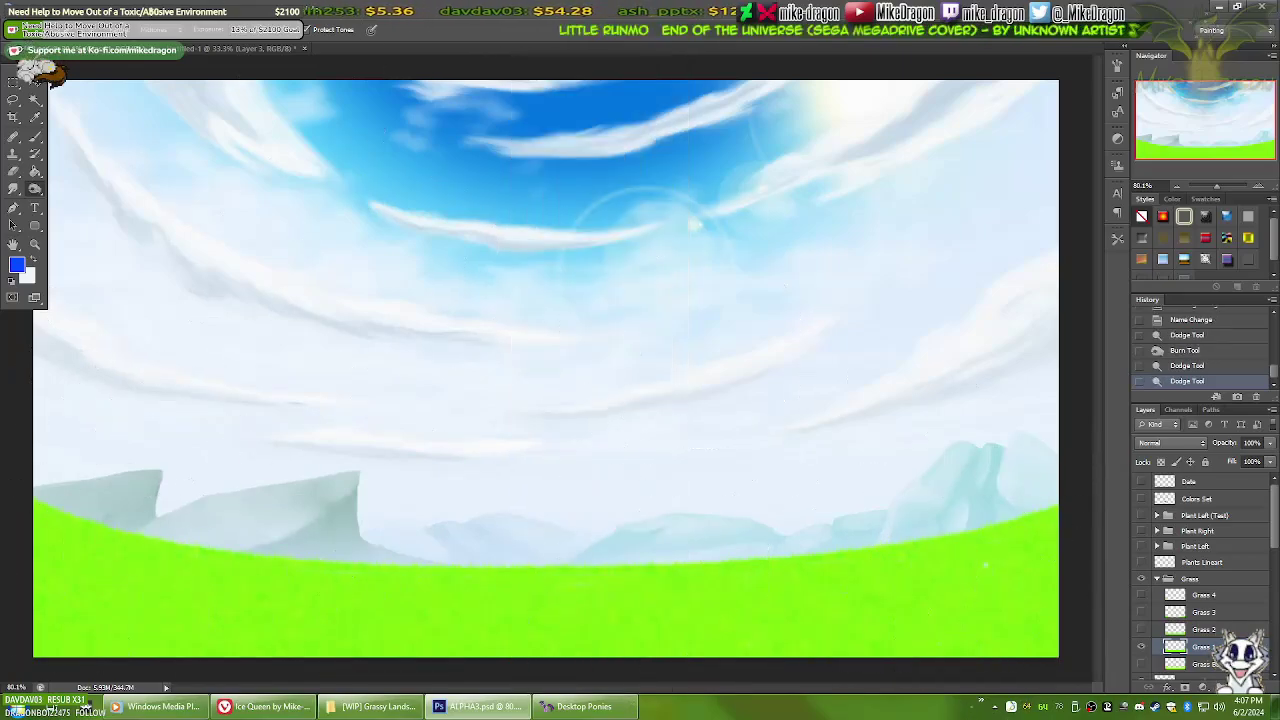
{"action": "right_click", "coordinate": [223, 529]}
{"action": "key", "text": "ctrl+minus"}
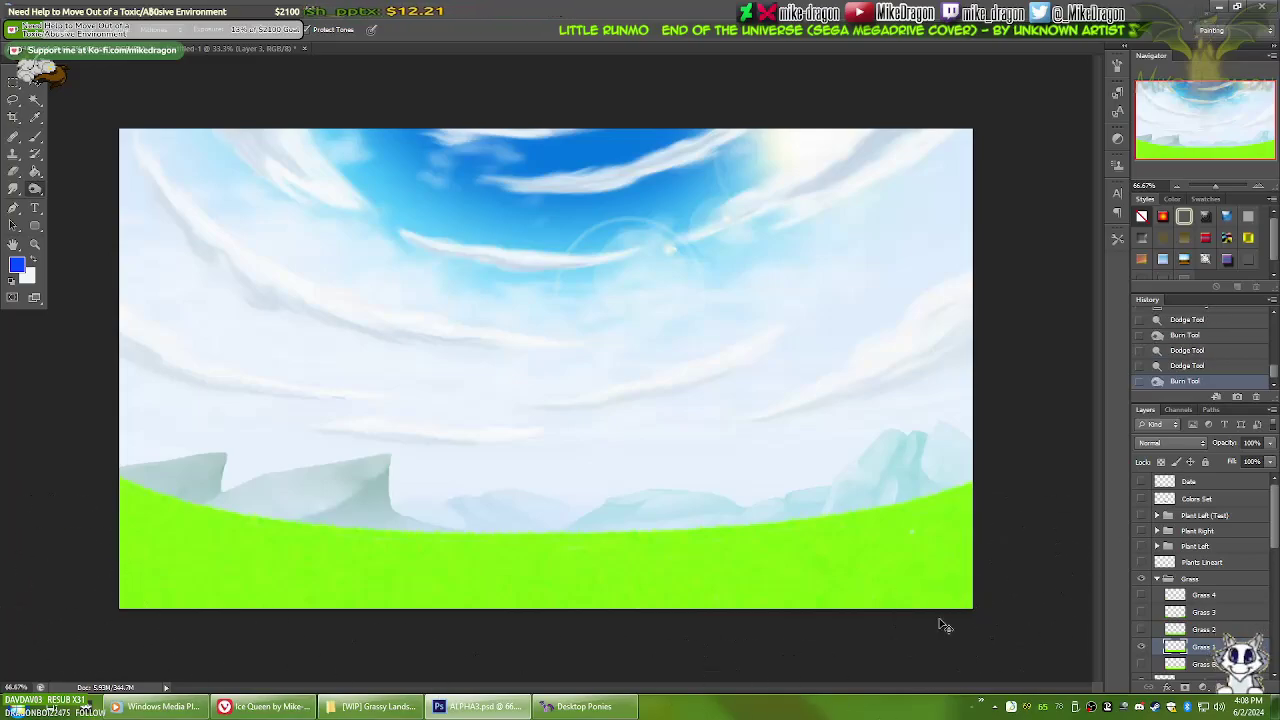
{"action": "key", "text": "ctrl+plus"}
{"action": "right_click", "coordinate": [530, 502]}
{"action": "key", "text": "Escape"}
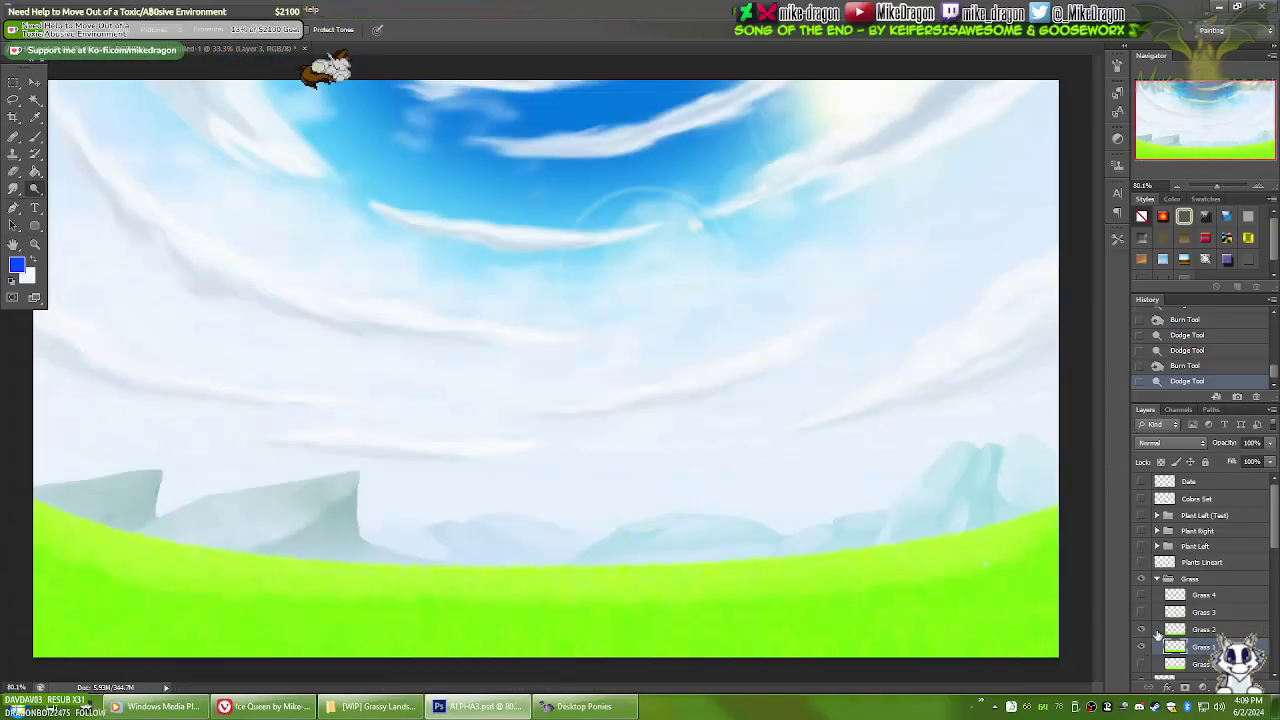
Hide Grass 1, select Grass 2 and shade it with soft Dodge and Burn strokes
{"action": "left_click", "coordinate": [1141, 646]}
{"action": "left_click", "coordinate": [1195, 629]}
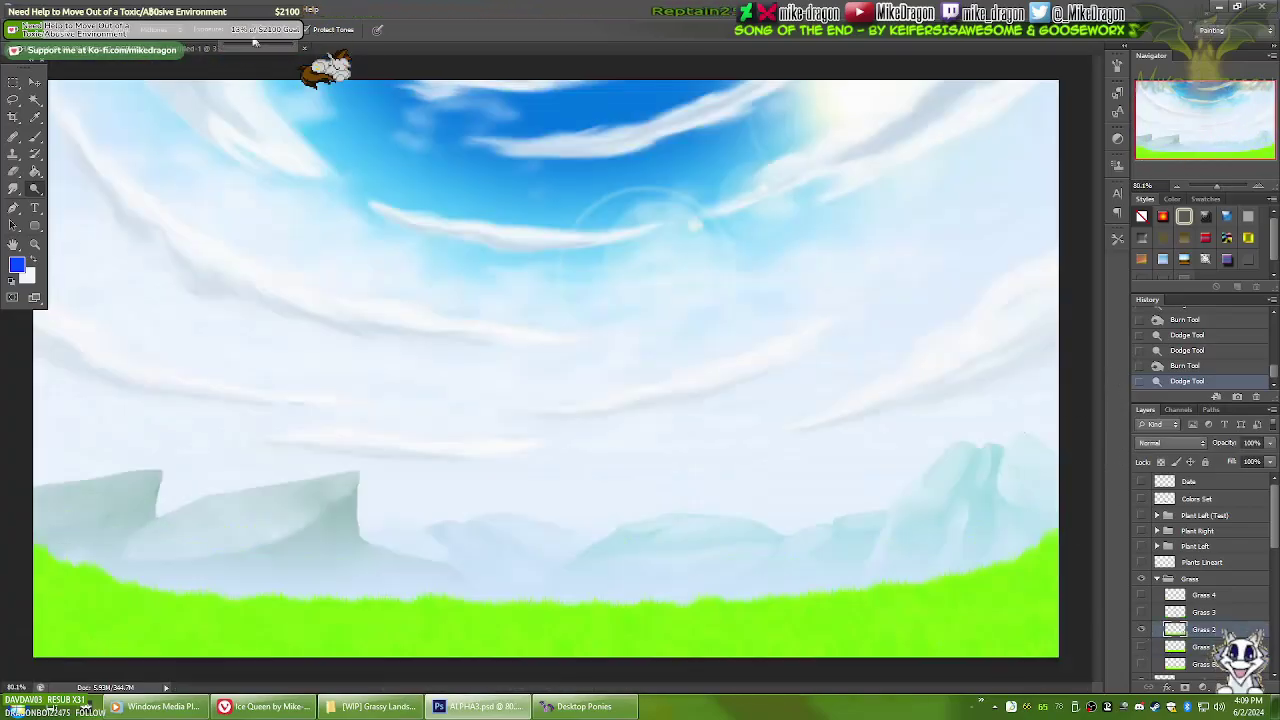
{"action": "right_click", "coordinate": [509, 451]}
{"action": "key", "text": "Escape"}
{"action": "right_click", "coordinate": [975, 480]}
{"action": "key", "text": "Escape"}
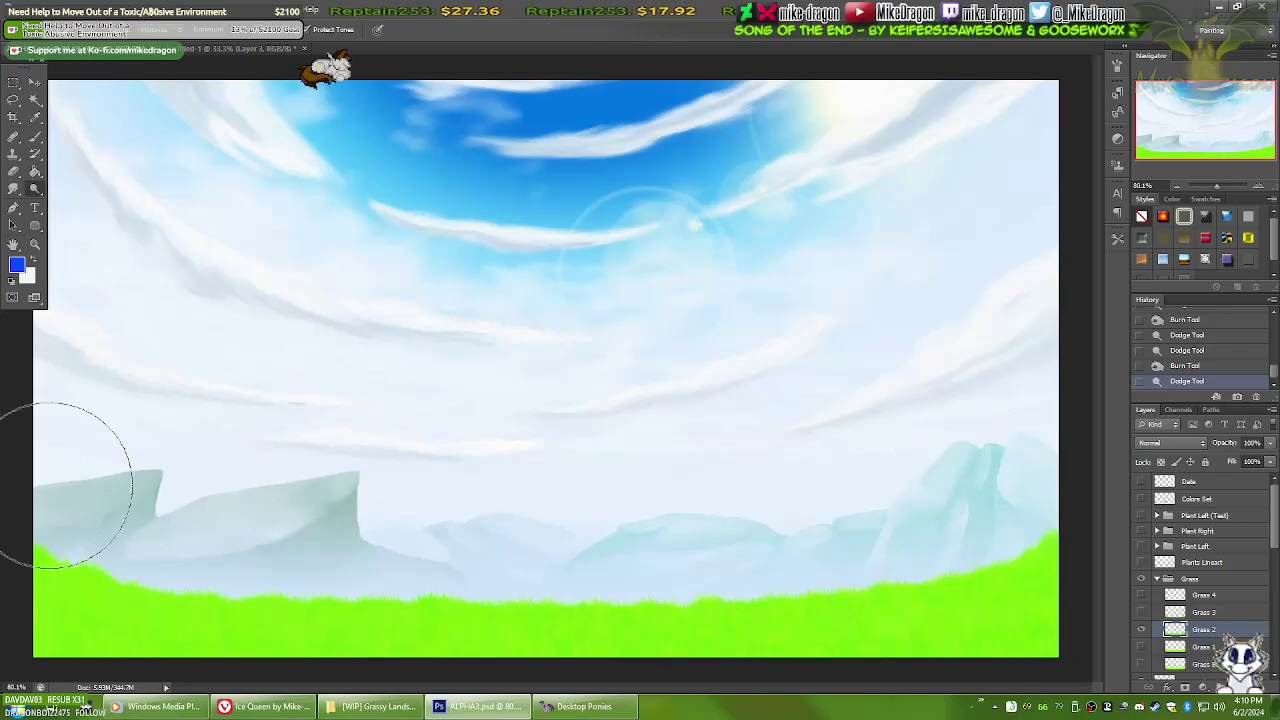
{"action": "right_click", "coordinate": [300, 430]}
{"action": "key", "text": "Escape"}
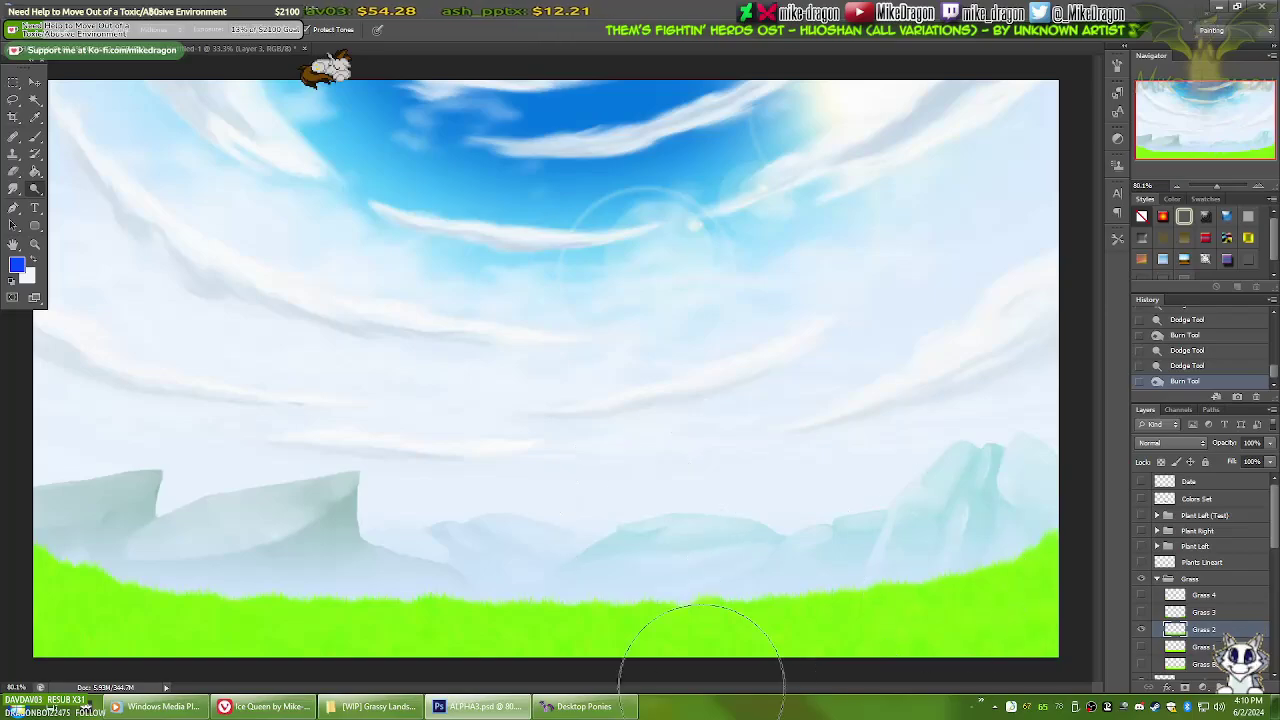
Brighten the upper edge of Grass 2 with more Dodge strokes and darken its lower part with Burn
{"action": "key", "text": "ctrl+minus"}
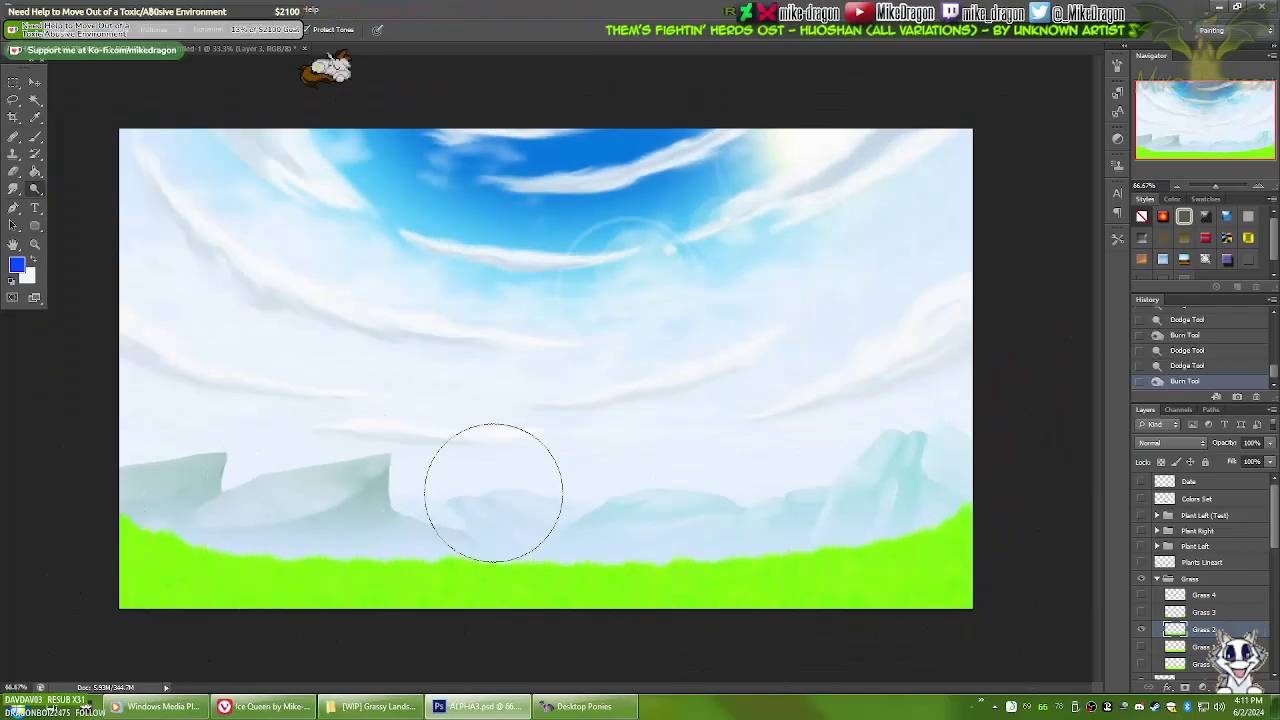
{"action": "left_click_drag", "start_coordinate": [450, 185], "coordinate": [415, 165]}
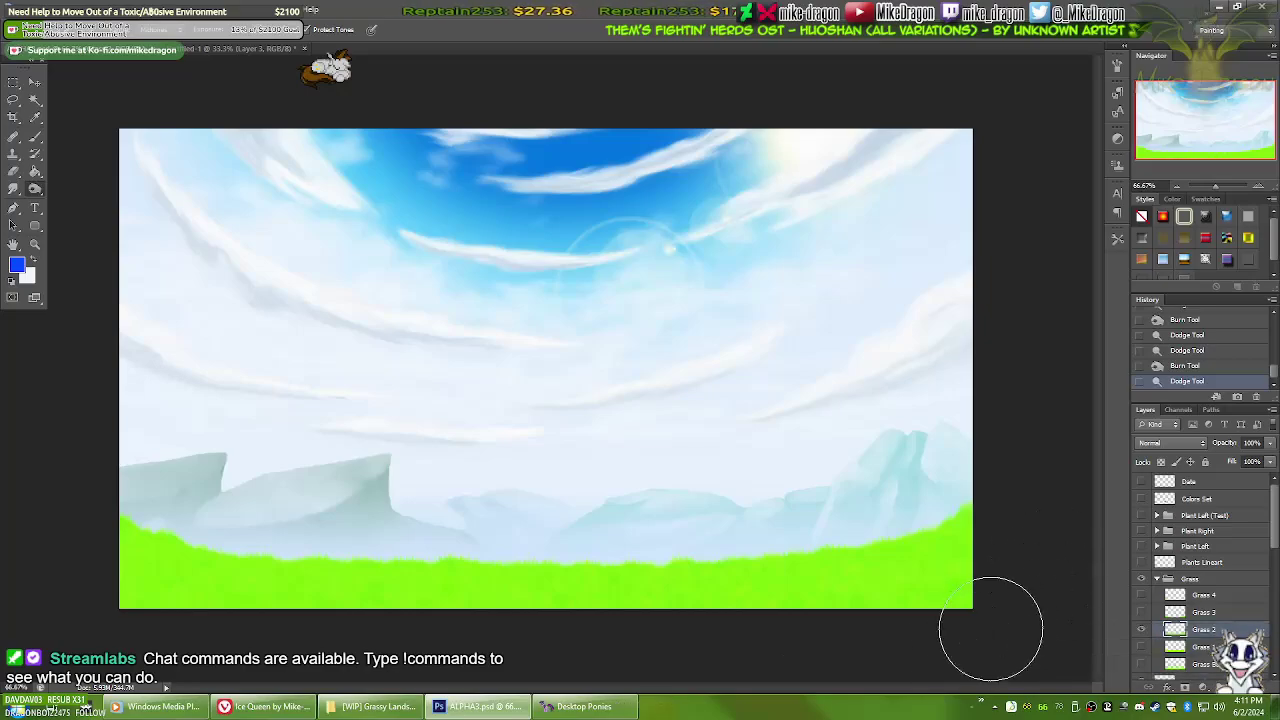
{"action": "left_click_drag", "start_coordinate": [145, 645], "coordinate": [240, 648]}
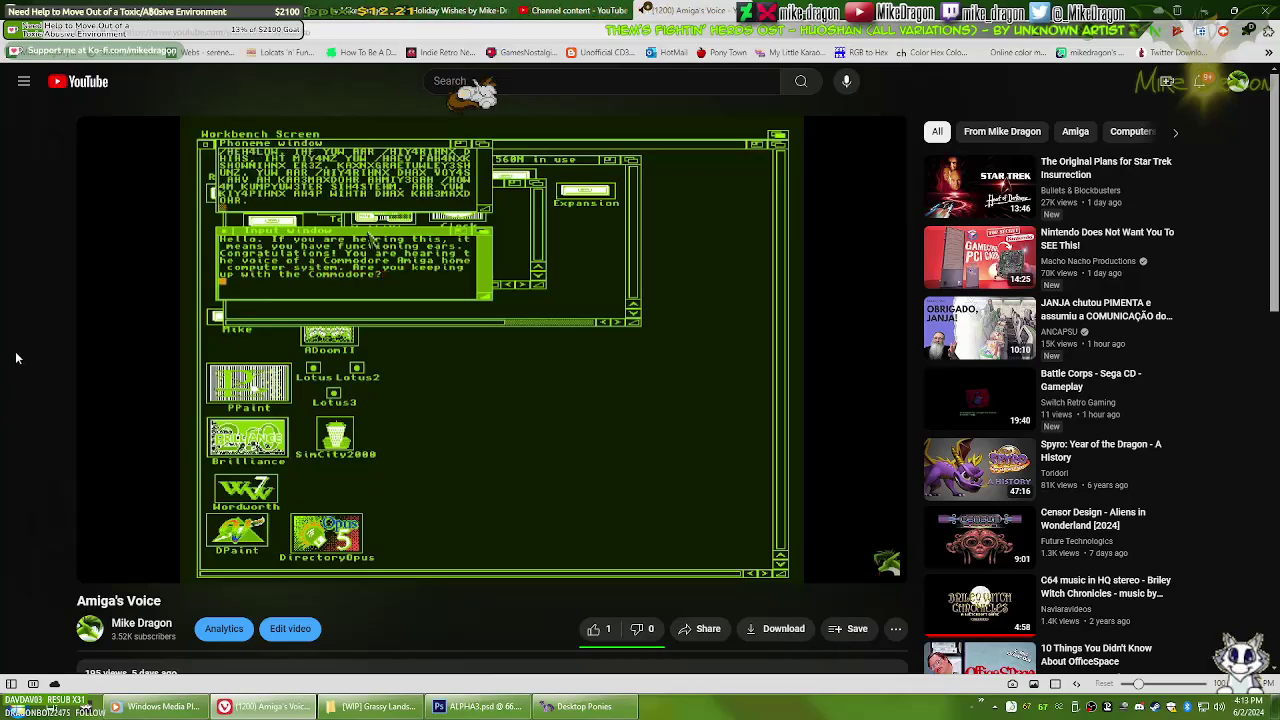
On YouTube, reply to the Amiga 1000 comment with "Oh, that really sucks. D: Those old systems need to be preserved. Sorry you lost yours."
{"action": "scroll", "coordinate": [16, 357], "scroll_direction": "down", "scroll_amount": 5}
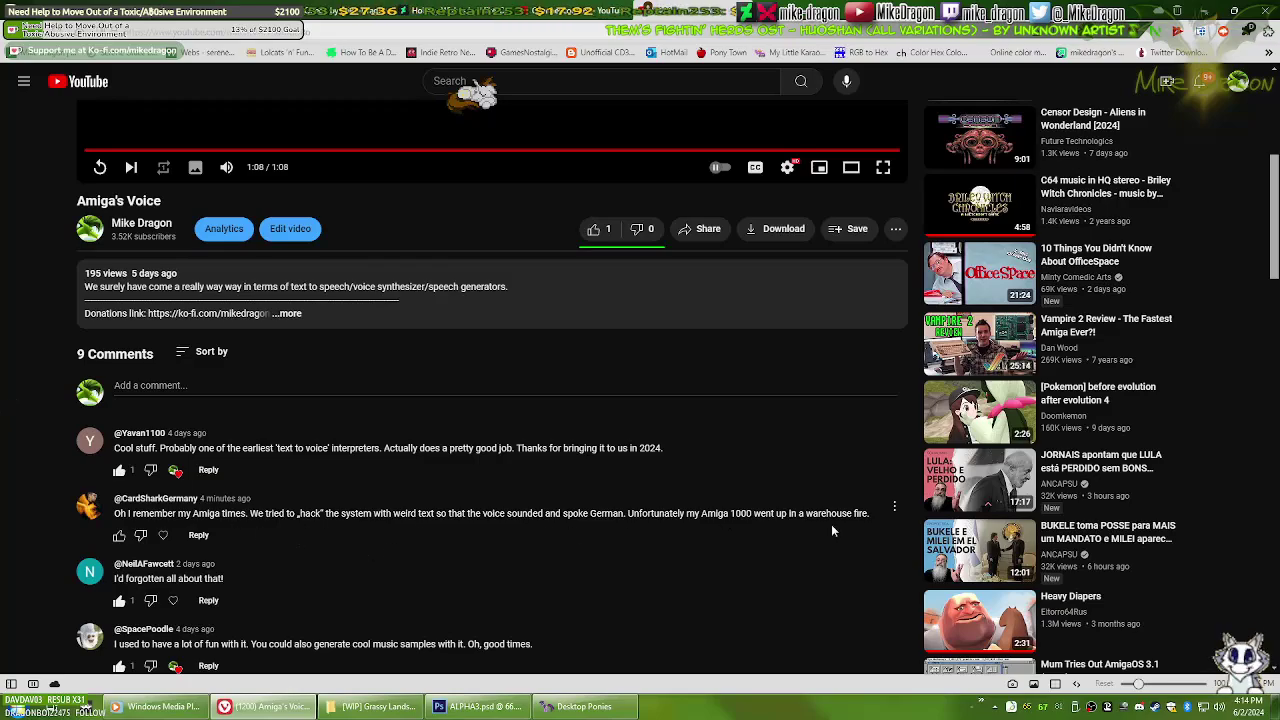
{"action": "left_click", "coordinate": [208, 536]}
{"action": "type", "text": "Oh, that really sucks. D: Those old systems need to be preserved."}
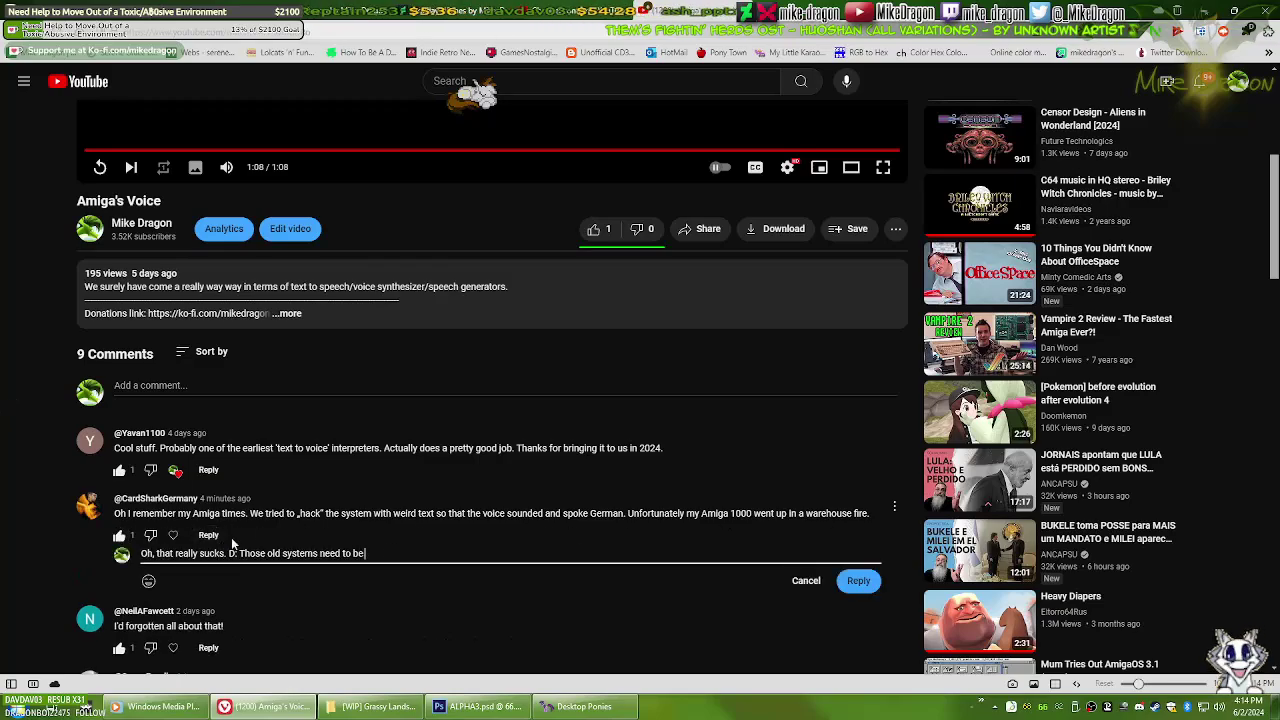
{"action": "type", "text": " Sorry you lost yours."}
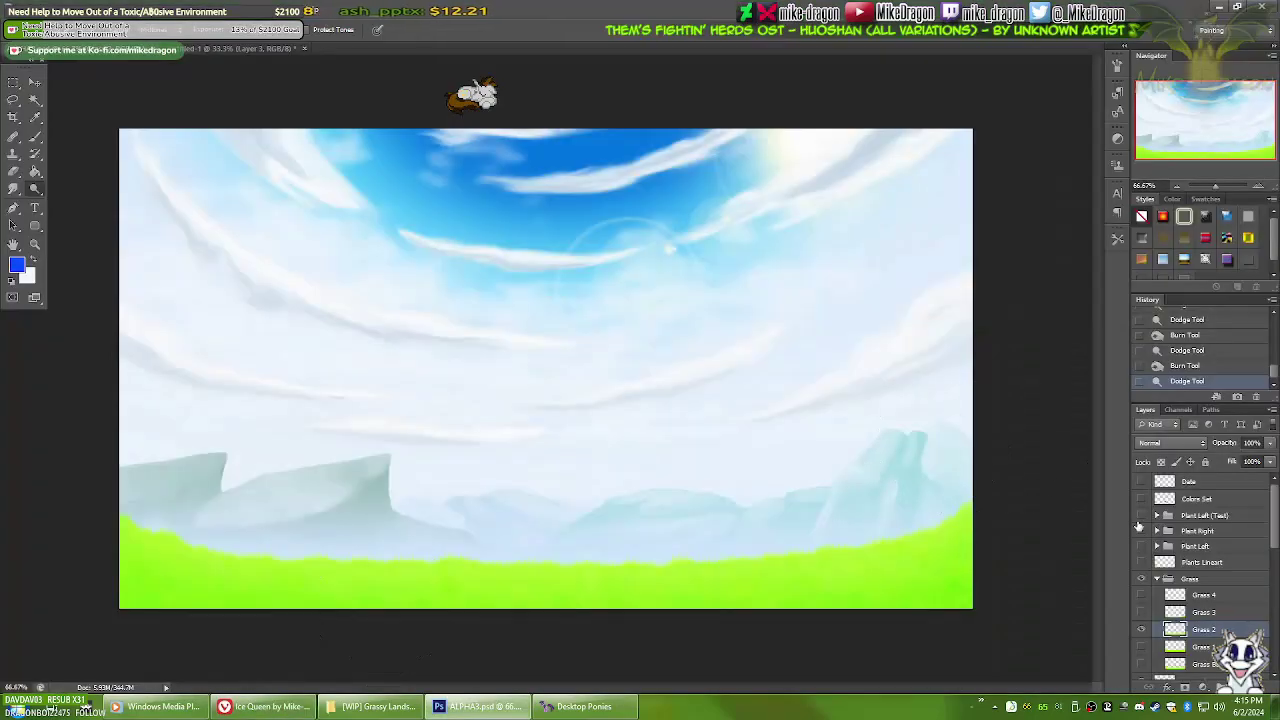
Show Grass 3 in place of Grass 2 and select it
{"action": "left_click", "coordinate": [1141, 612]}
{"action": "left_click", "coordinate": [1141, 629]}
{"action": "left_click", "coordinate": [1203, 612]}
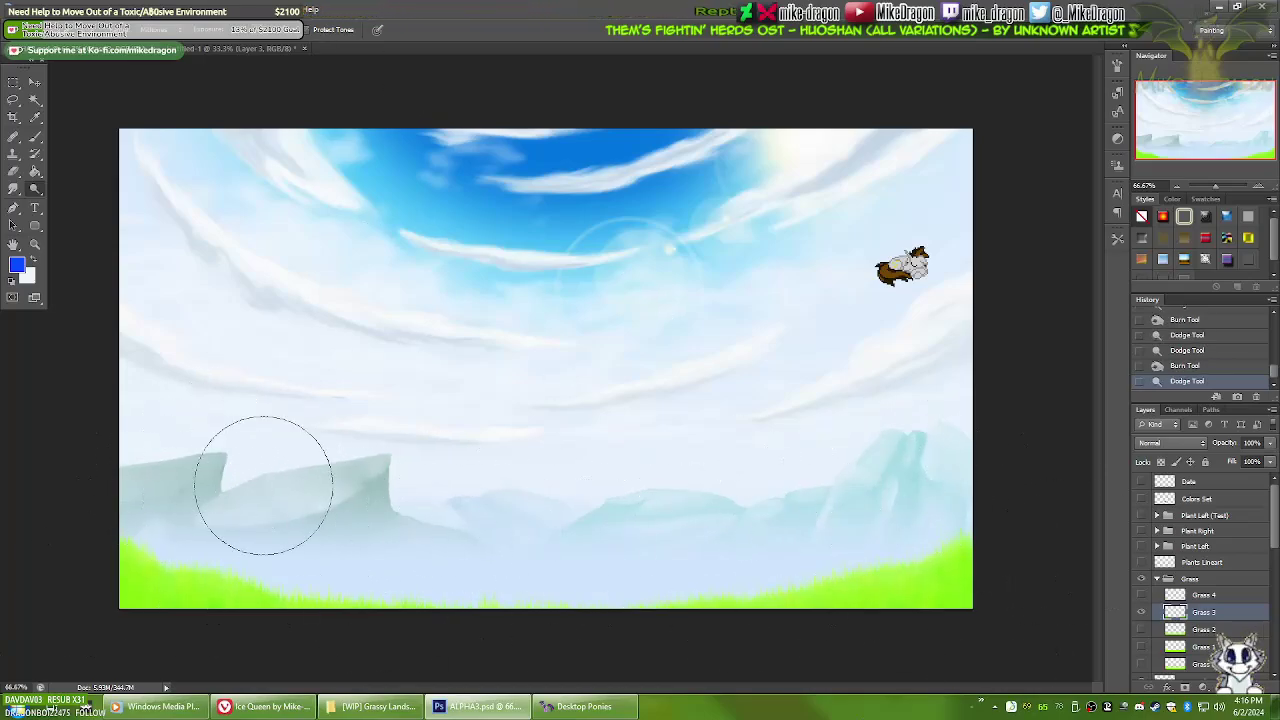
Show Grass 4 in place of Grass 3 and shade its corner grass with soft Dodge and Burn strokes
{"action": "left_click", "coordinate": [1141, 595]}
{"action": "left_click", "coordinate": [1141, 612]}
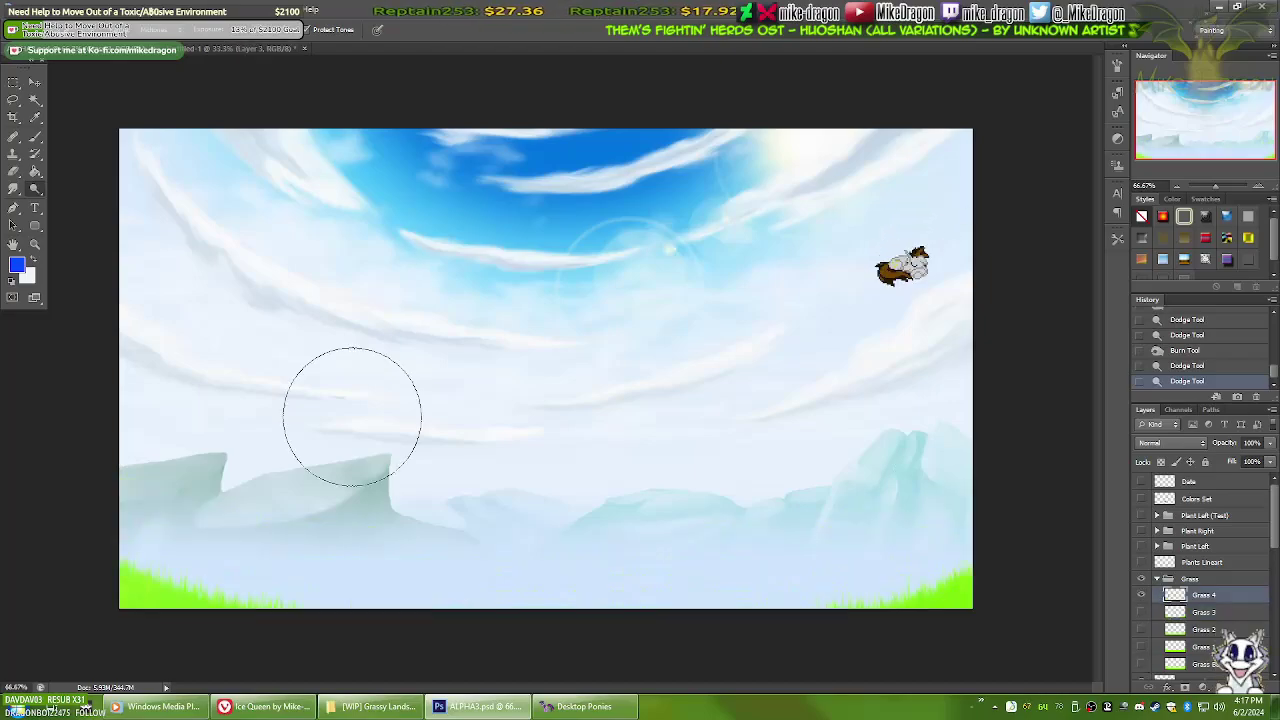
{"action": "right_click", "coordinate": [352, 416]}
{"action": "left_click", "coordinate": [358, 560]}
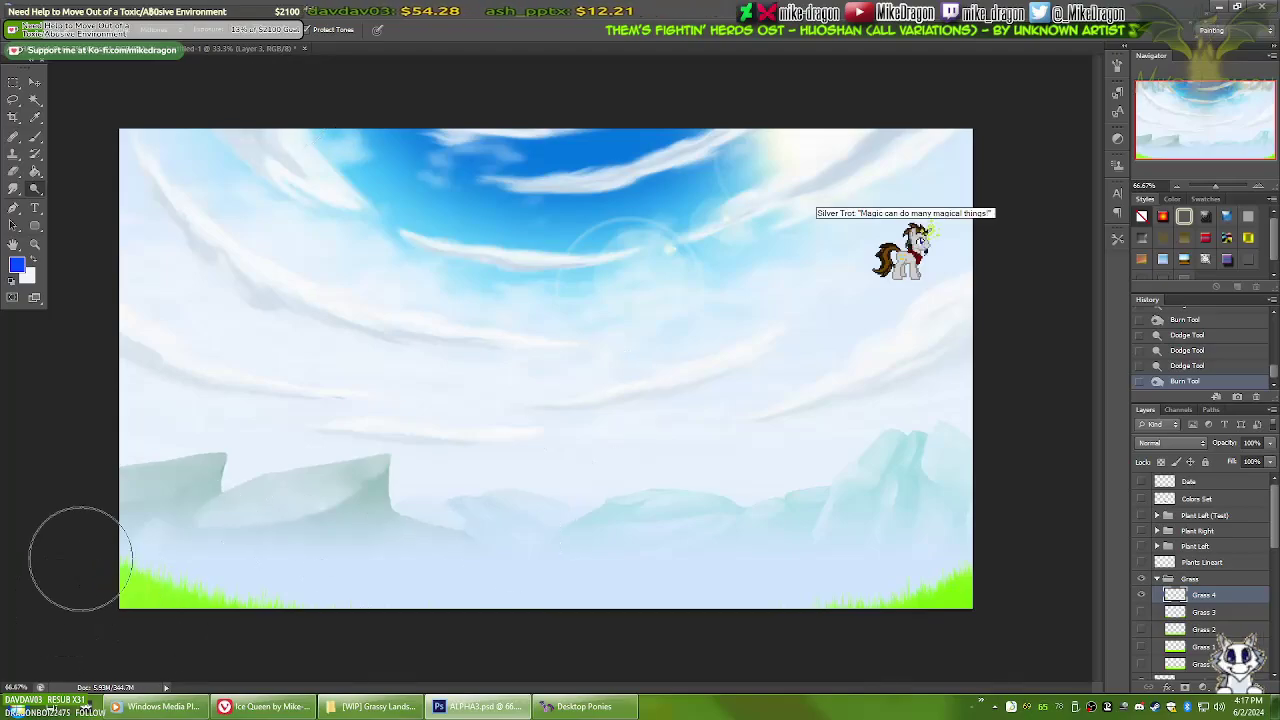
{"action": "right_click", "coordinate": [275, 467]}
{"action": "left_click", "coordinate": [350, 480]}
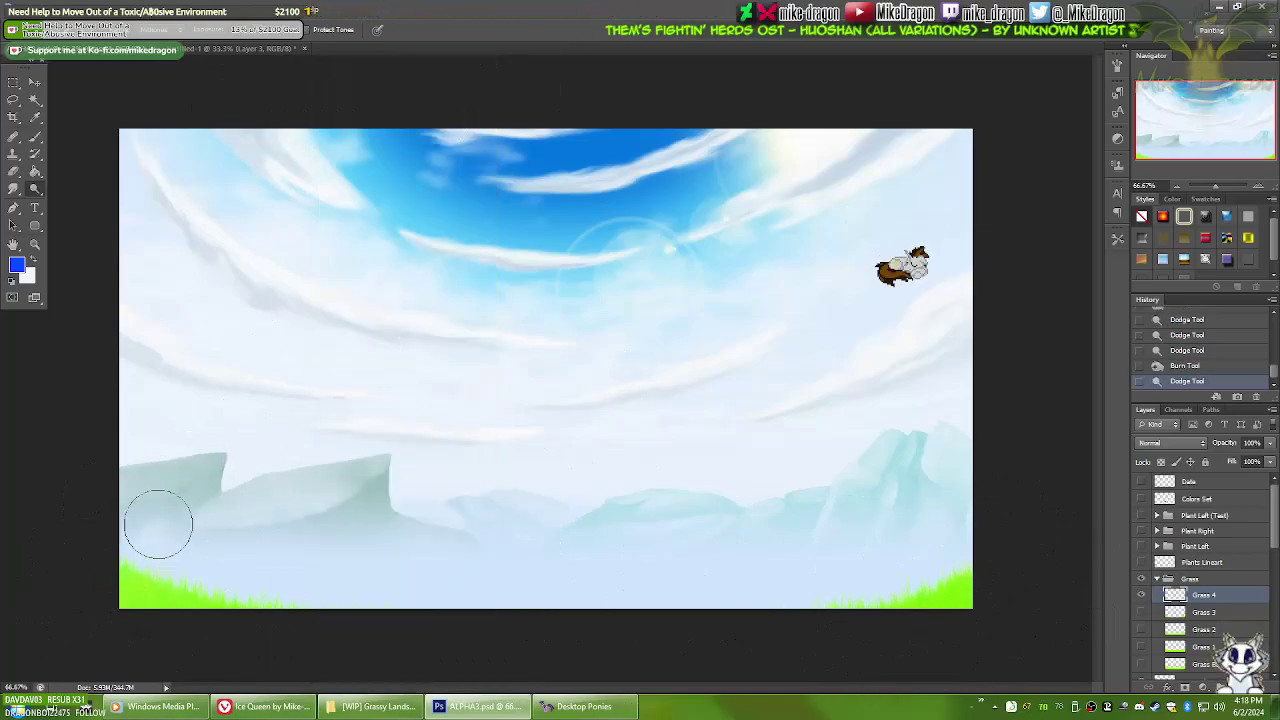
Make all the grass layers and the Plant Right and Plant Left groups visible again
{"action": "scroll", "coordinate": [957, 543], "scroll_direction": "up", "scroll_amount": 2}
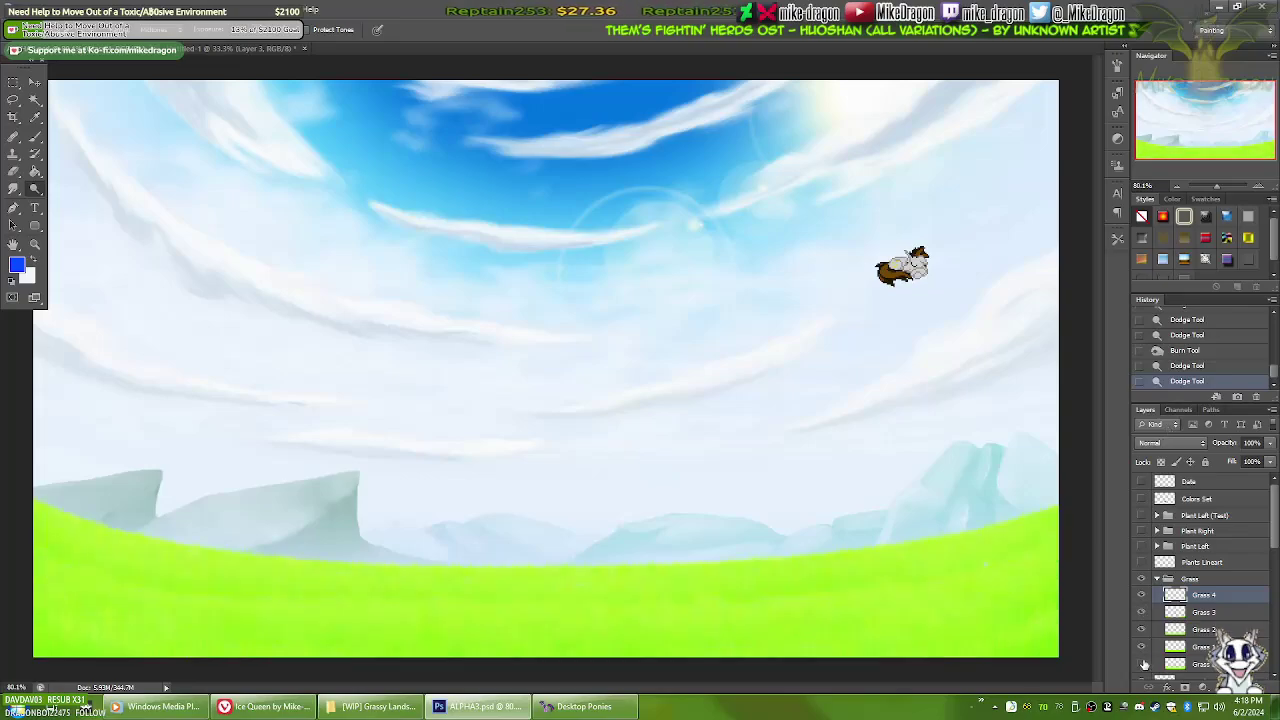
{"action": "left_click_drag", "start_coordinate": [1141, 531], "coordinate": [1141, 562]}
{"action": "scroll", "coordinate": [322, 316], "scroll_direction": "up", "scroll_amount": 2}
{"action": "scroll", "coordinate": [322, 316], "scroll_direction": "down", "scroll_amount": 2}
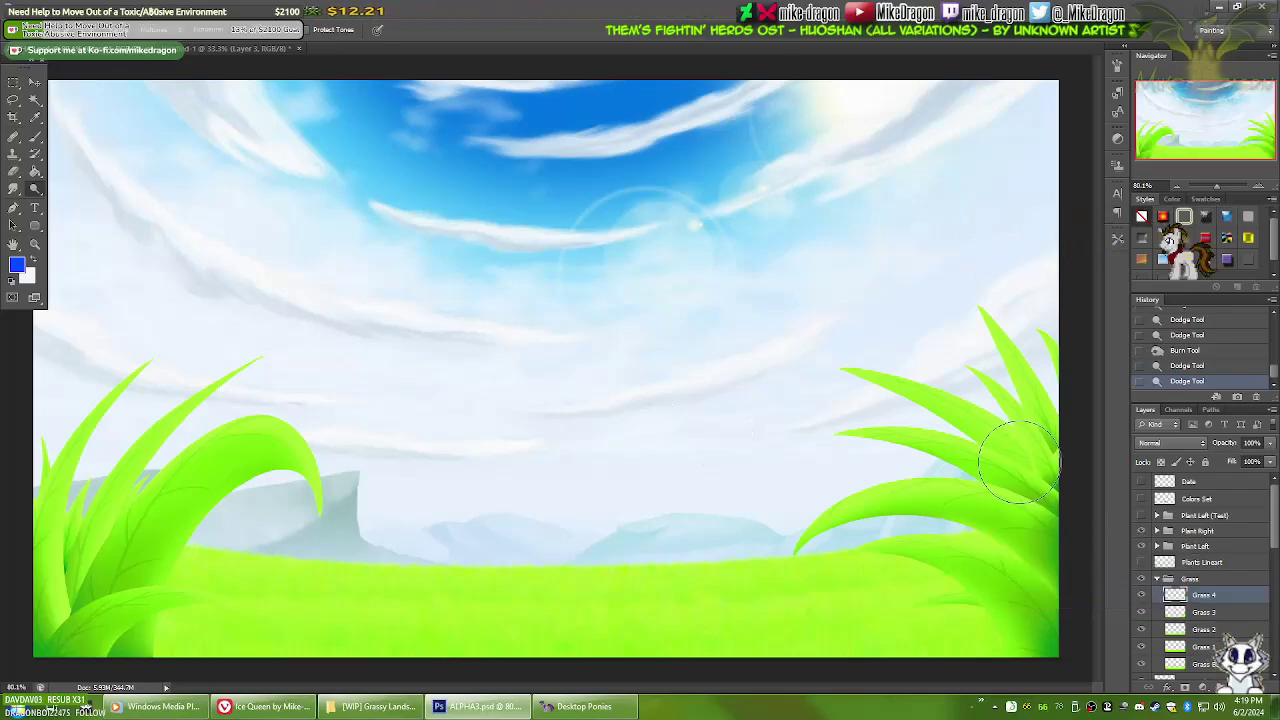
Choose a soft round brush, pick a bright yellow-green foreground colour and add a new layer above Grass 4
{"action": "right_click", "coordinate": [622, 423]}
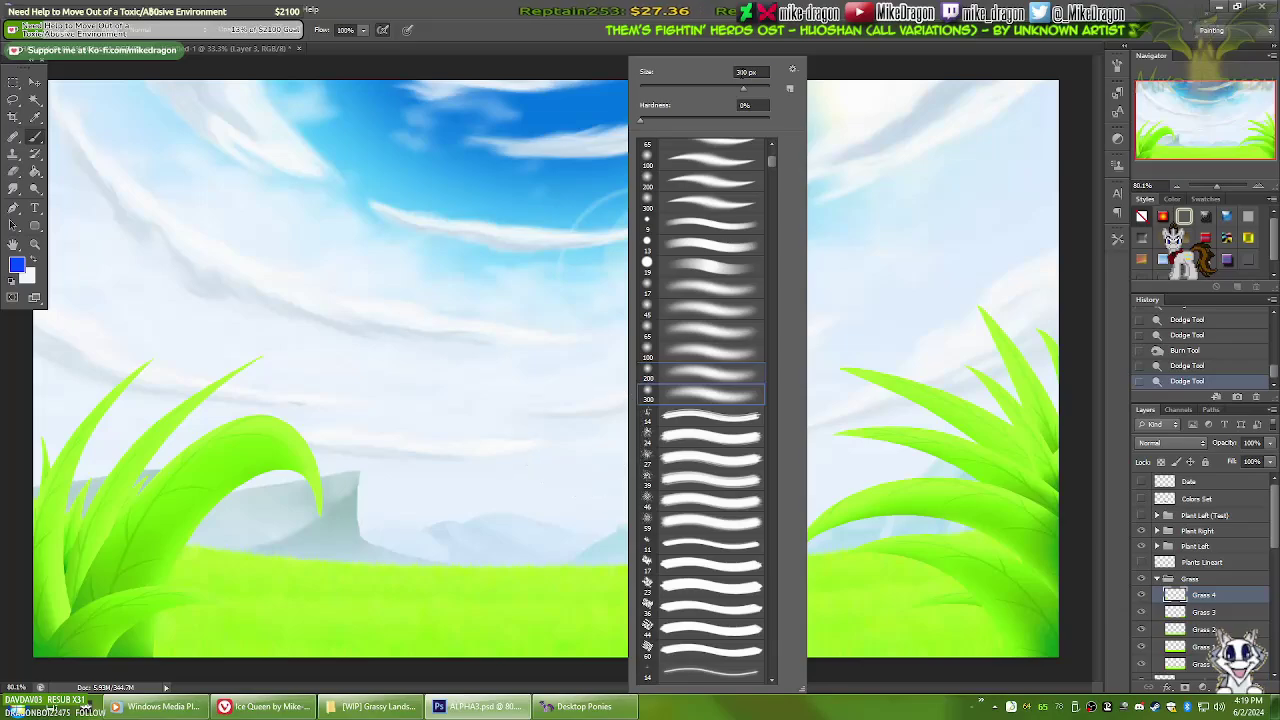
{"action": "left_click", "coordinate": [694, 563], "text": "alt"}
{"action": "left_click", "coordinate": [16, 264]}
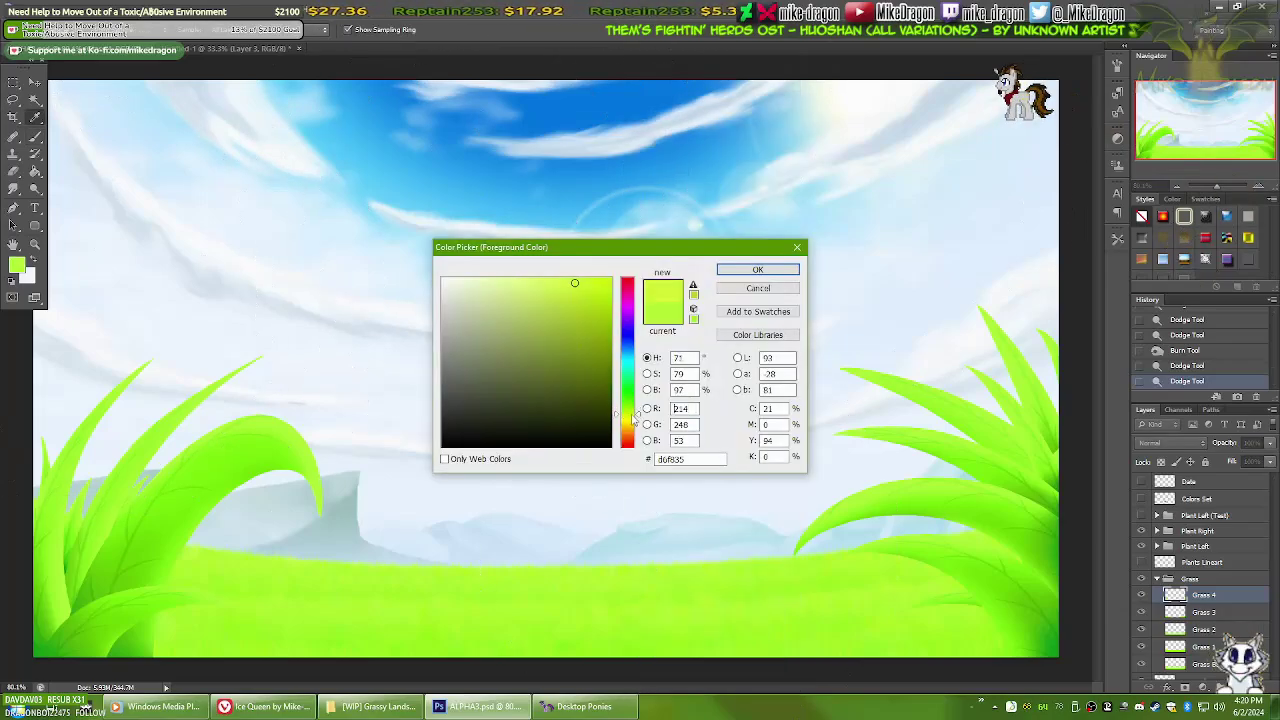
{"action": "key", "text": "Return"}
{"action": "key", "text": "ctrl+shift+alt+n"}
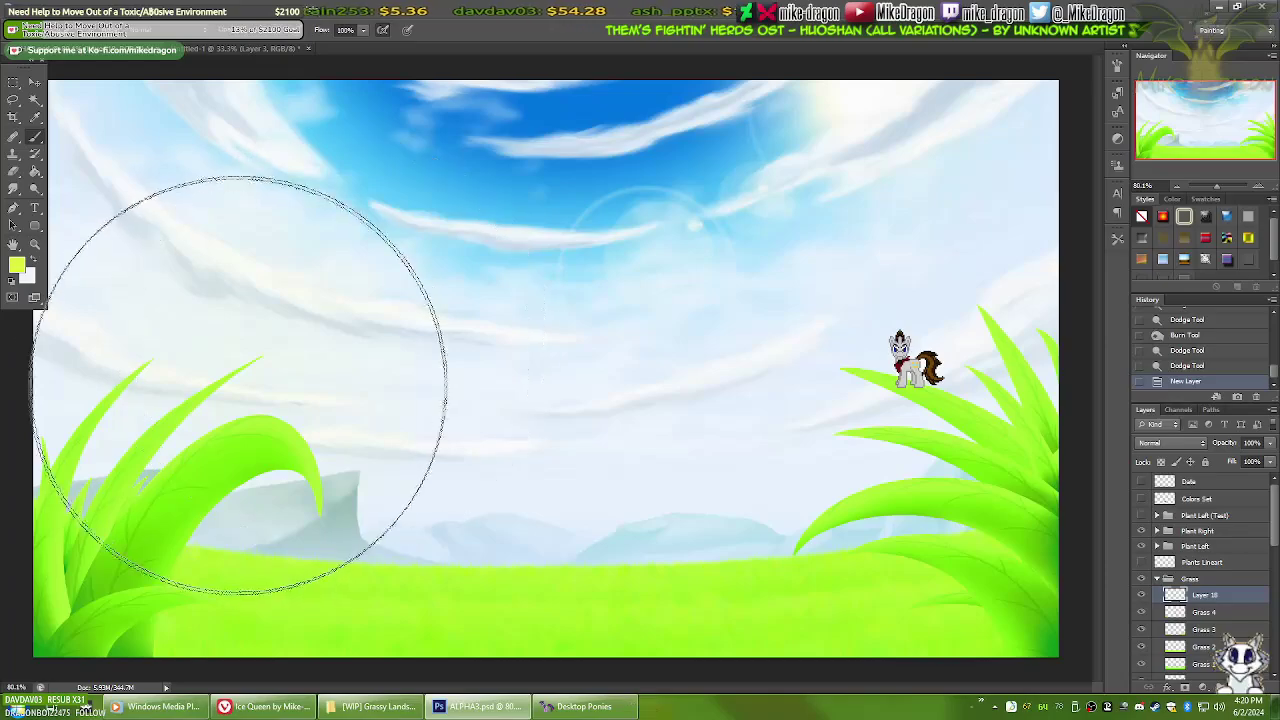
Brush a paler yellow-green broadly over the new layer and set its opacity to 50%
{"action": "mouse_move", "coordinate": [240, 385]}
{"action": "left_mouse_down"}
{"action": "mouse_move", "coordinate": [540, 330]}
{"action": "mouse_move", "coordinate": [676, 415]}
{"action": "mouse_move", "coordinate": [971, 314]}
{"action": "left_mouse_up"}
{"action": "key", "text": "ctrl+z"}
{"action": "left_click", "coordinate": [16, 264]}
{"action": "key", "text": "Return"}
{"action": "key", "text": "5"}
Remove the yellow-green paint from the sky with the Eraser and a cleared rectangular selection, restoring the layer's opacity to 100%
{"action": "right_click", "coordinate": [446, 68]}
{"action": "key", "text": "Escape"}
{"action": "key", "text": "e"}
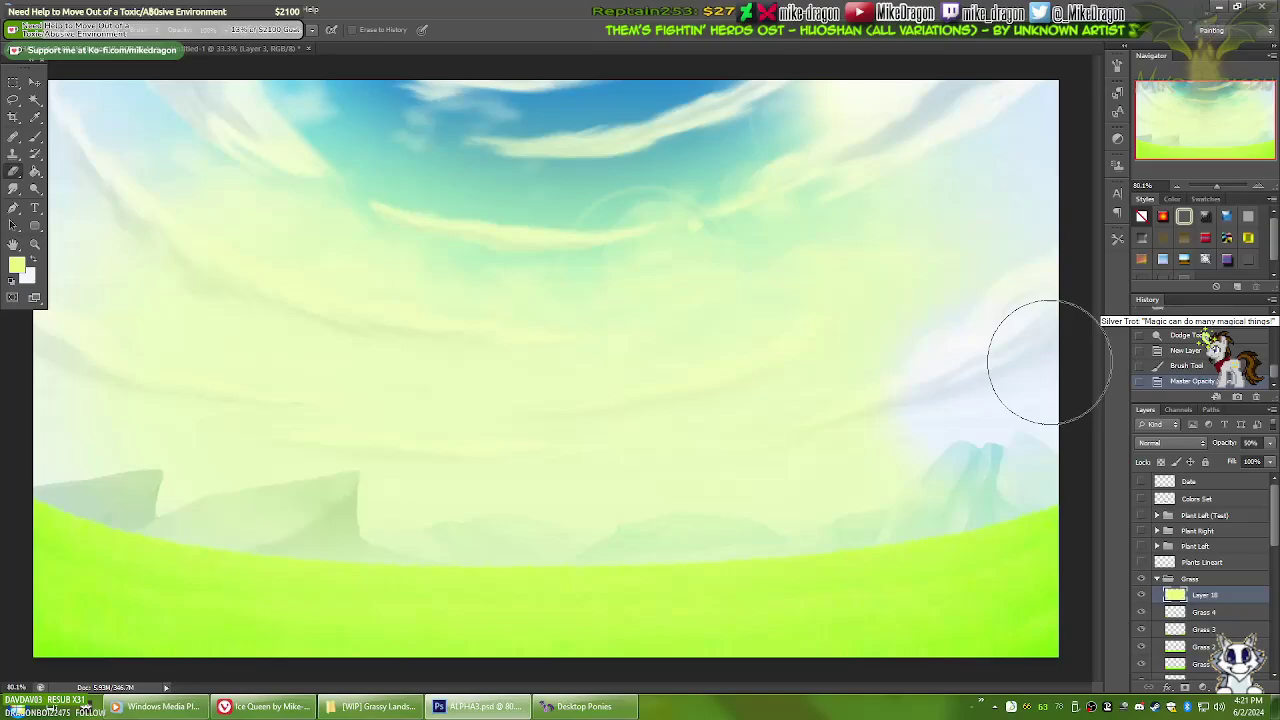
{"action": "mouse_move", "coordinate": [1049, 362]}
{"action": "left_mouse_down"}
{"action": "mouse_move", "coordinate": [826, 457]}
{"action": "mouse_move", "coordinate": [383, 471]}
{"action": "mouse_move", "coordinate": [260, 397]}
{"action": "mouse_move", "coordinate": [50, 386]}
{"action": "left_mouse_up"}
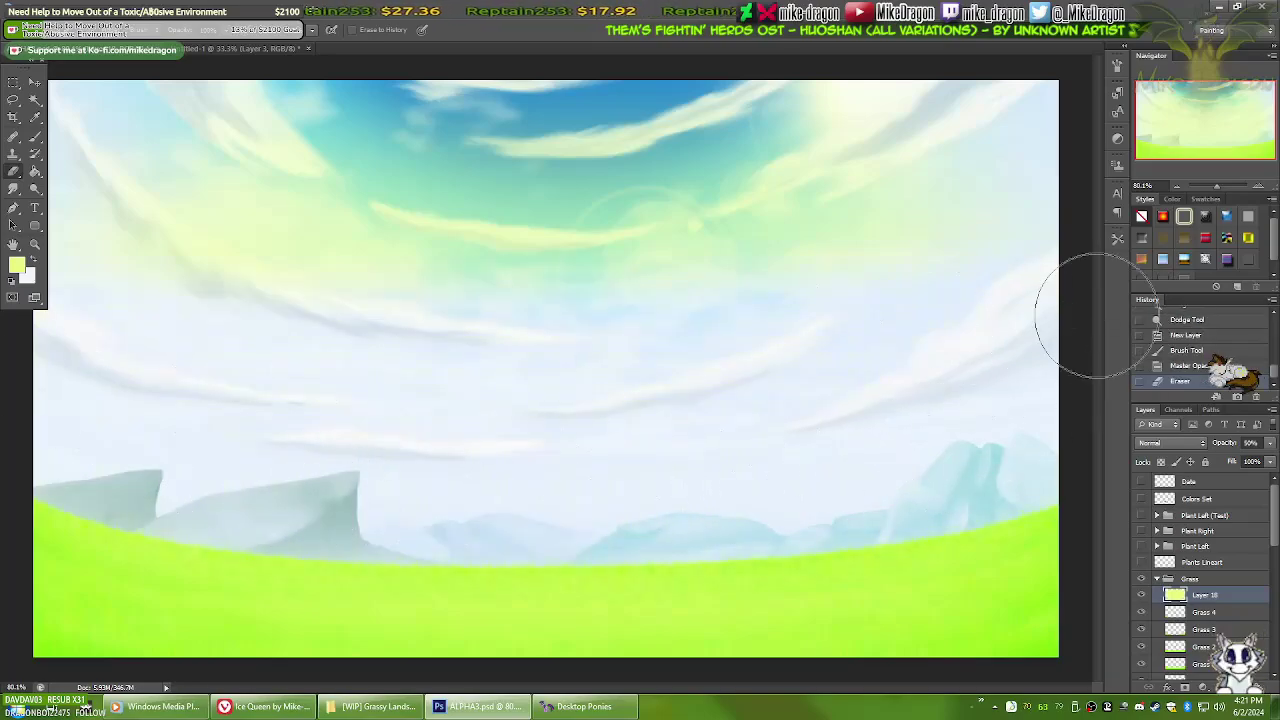
{"action": "key", "text": "0"}
{"action": "key", "text": "m"}
{"action": "left_click_drag", "start_coordinate": [110, 100], "coordinate": [1086, 354]}
{"action": "key", "text": "Delete"}
{"action": "key", "text": "ctrl+d"}
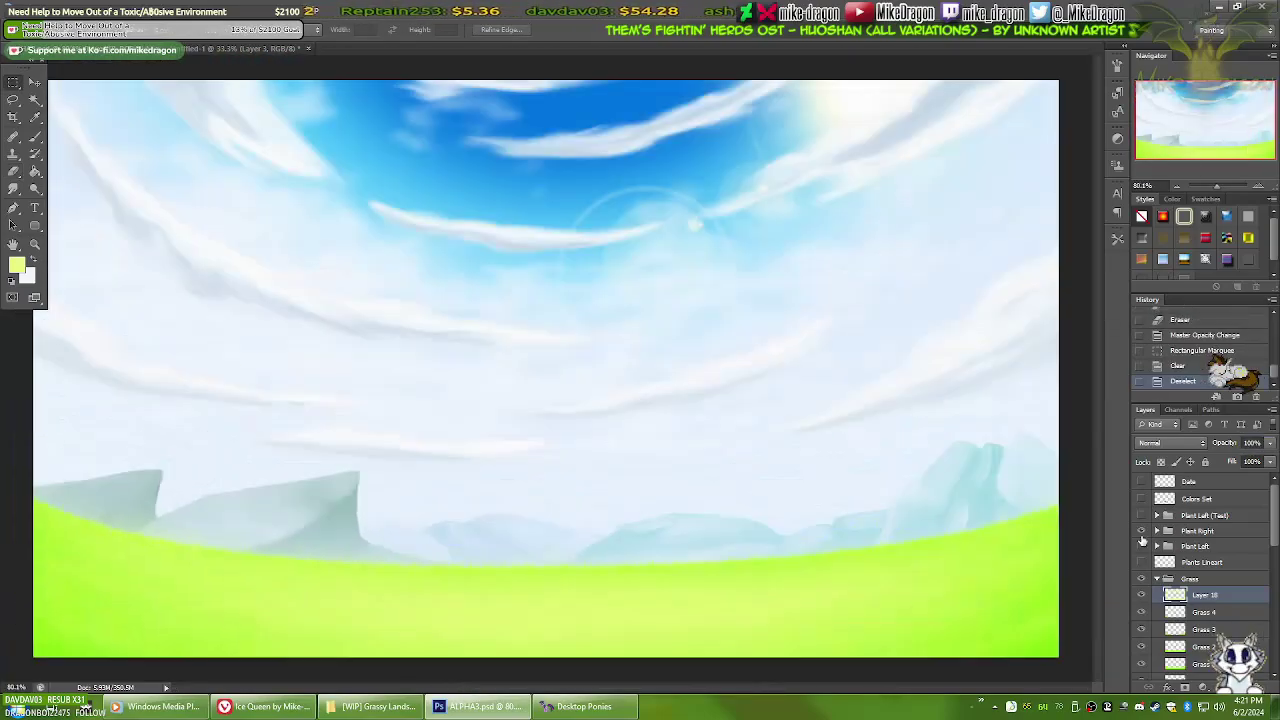
Show the Plant Right and Plant Left groups and set the grass light layer's opacity to 50%
{"action": "left_click_drag", "start_coordinate": [1141, 531], "coordinate": [1141, 546]}
{"action": "scroll", "coordinate": [1176, 441], "scroll_direction": "down", "scroll_amount": 7}
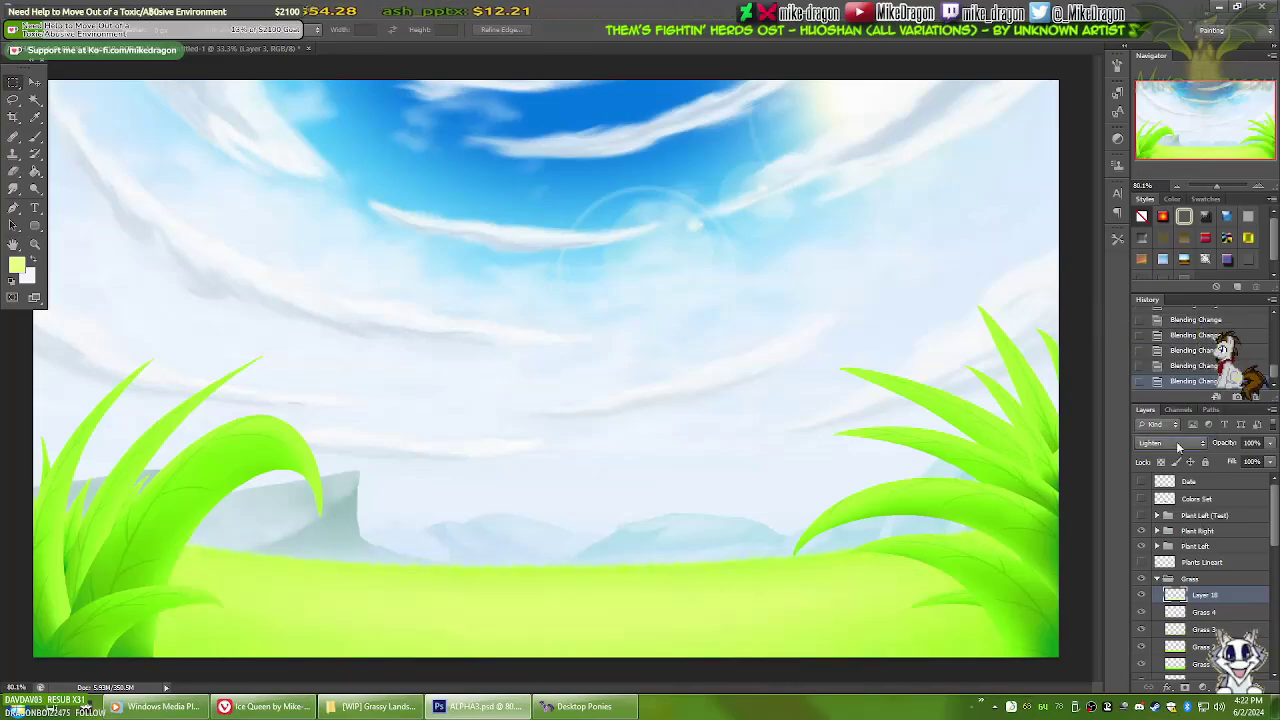
{"action": "key", "text": "5"}
{"action": "scroll", "coordinate": [1180, 443], "scroll_direction": "up", "scroll_amount": 6}
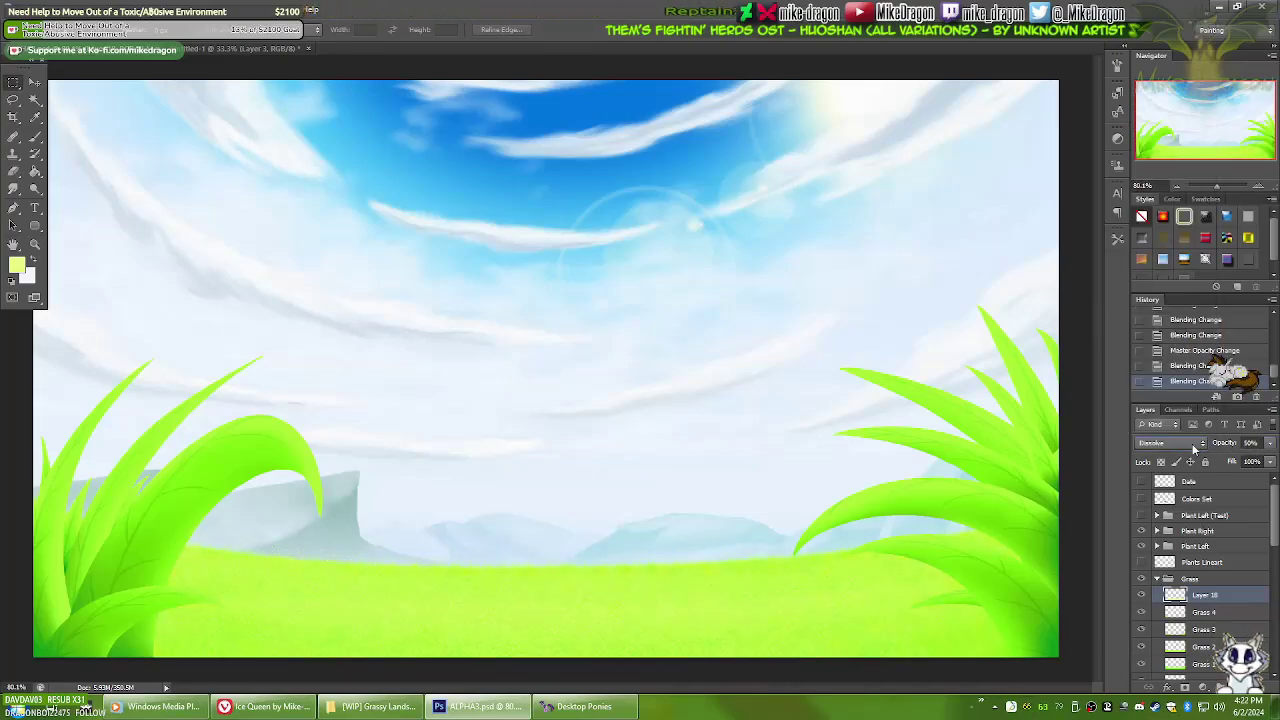
{"action": "scroll", "coordinate": [1193, 449], "scroll_direction": "down", "scroll_amount": 6}
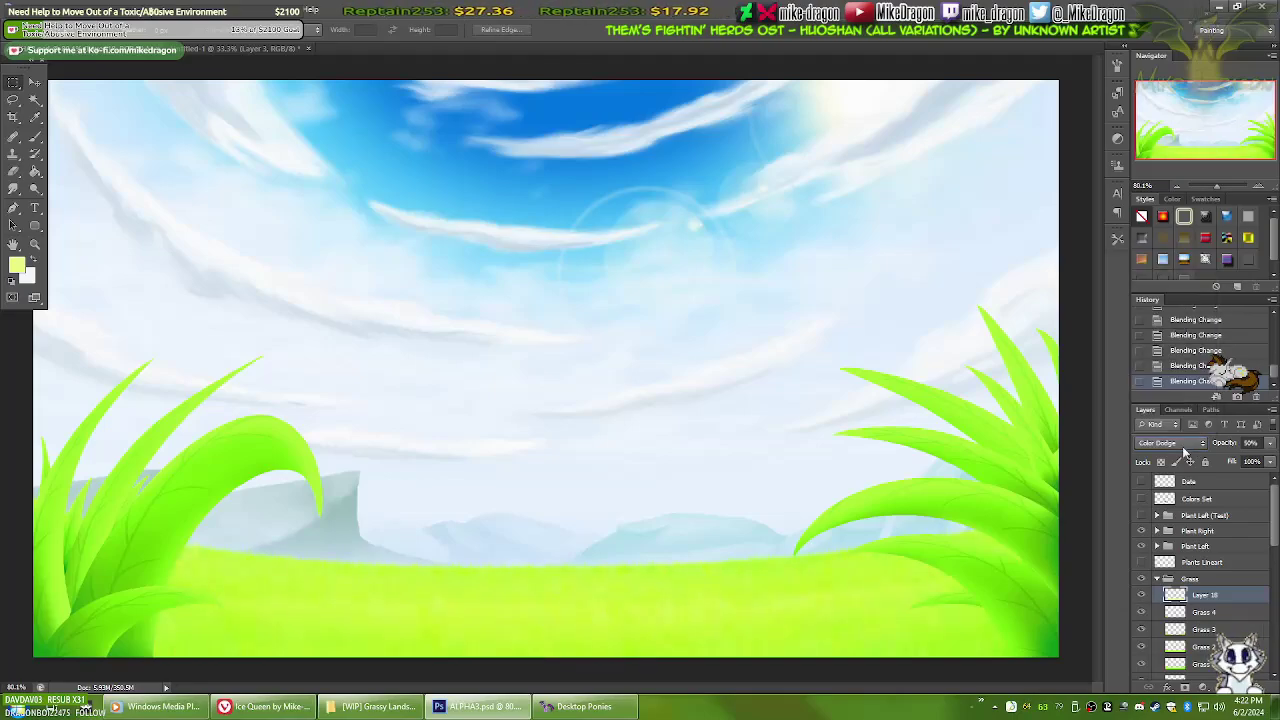
Try the Overlay, Color Dodge and Vivid Light blend modes on the grass light layer
{"action": "key", "text": "ctrl+plus"}
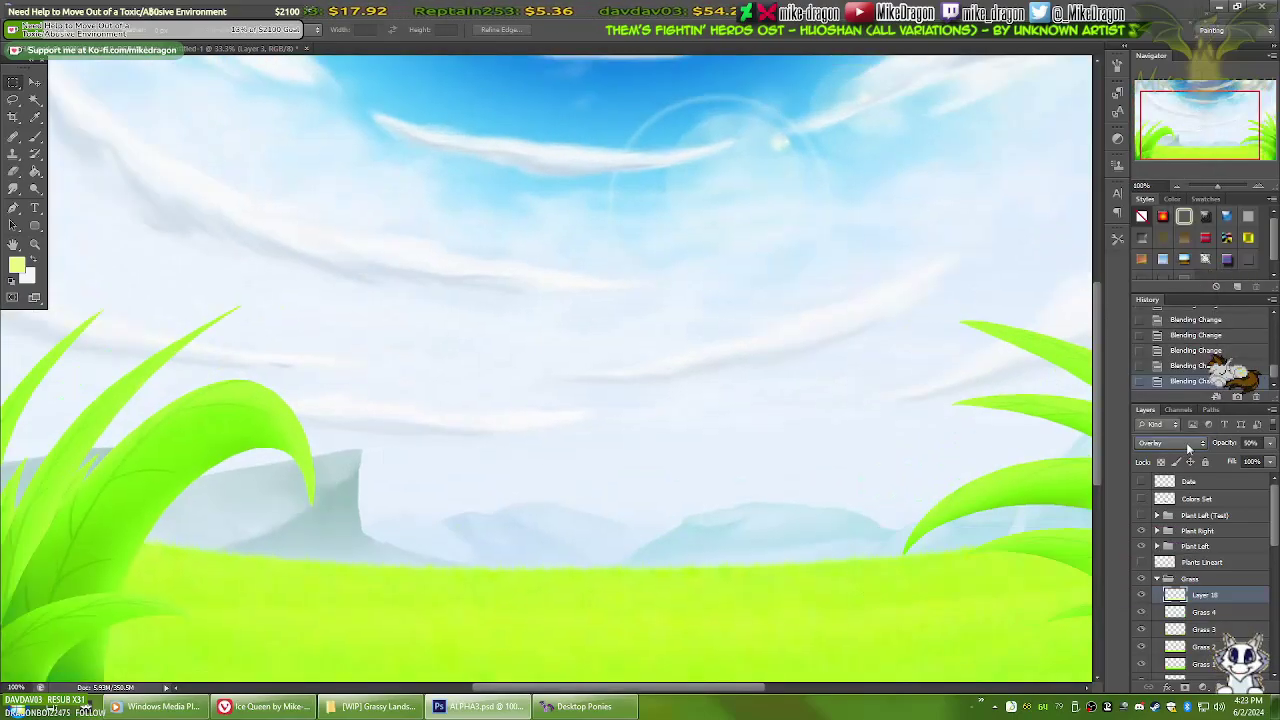
{"action": "left_click", "coordinate": [1186, 443]}
{"action": "key", "text": "Escape"}
{"action": "key", "text": "ctrl+u"}
{"action": "key", "text": "Escape"}
{"action": "left_click", "coordinate": [1197, 445]}
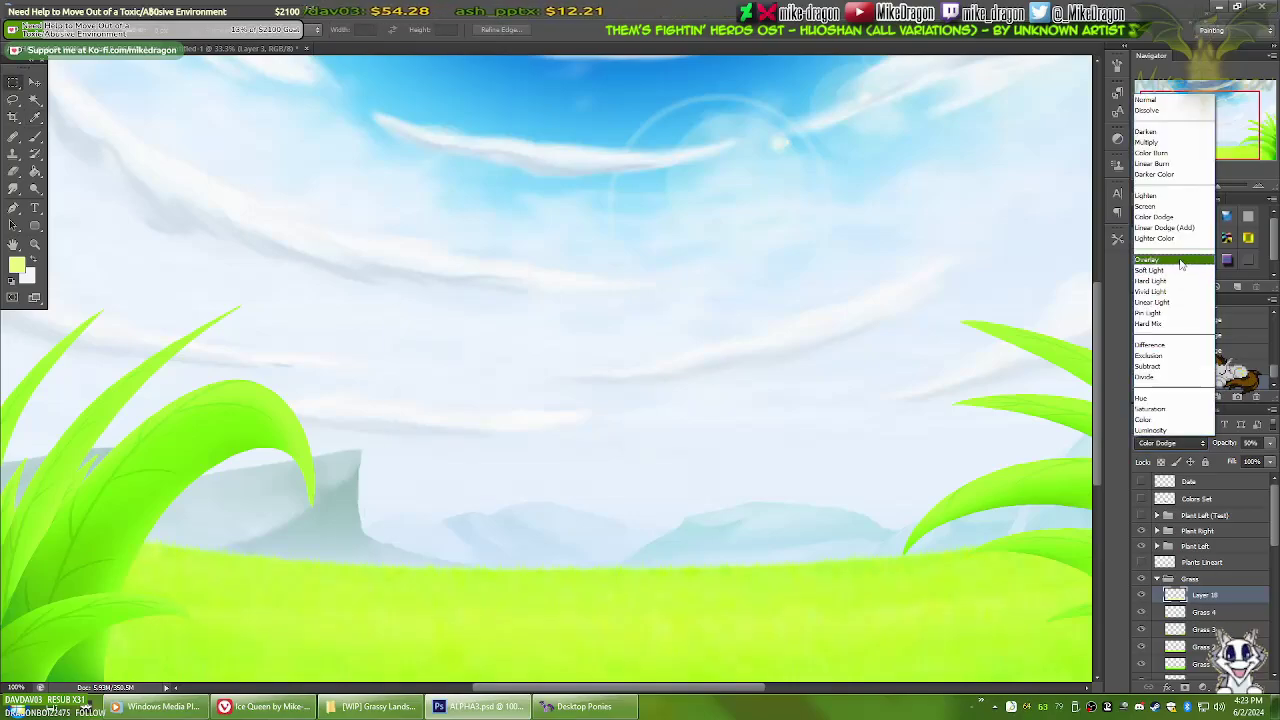
{"action": "key", "text": "Down"}
{"action": "key", "text": "Return"}
{"action": "left_click", "coordinate": [1197, 445]}
{"action": "key", "text": "Down"}
{"action": "key", "text": "Return"}
{"action": "left_click", "coordinate": [1176, 442]}
{"action": "key", "text": "Escape"}
{"action": "left_click", "coordinate": [1176, 442]}
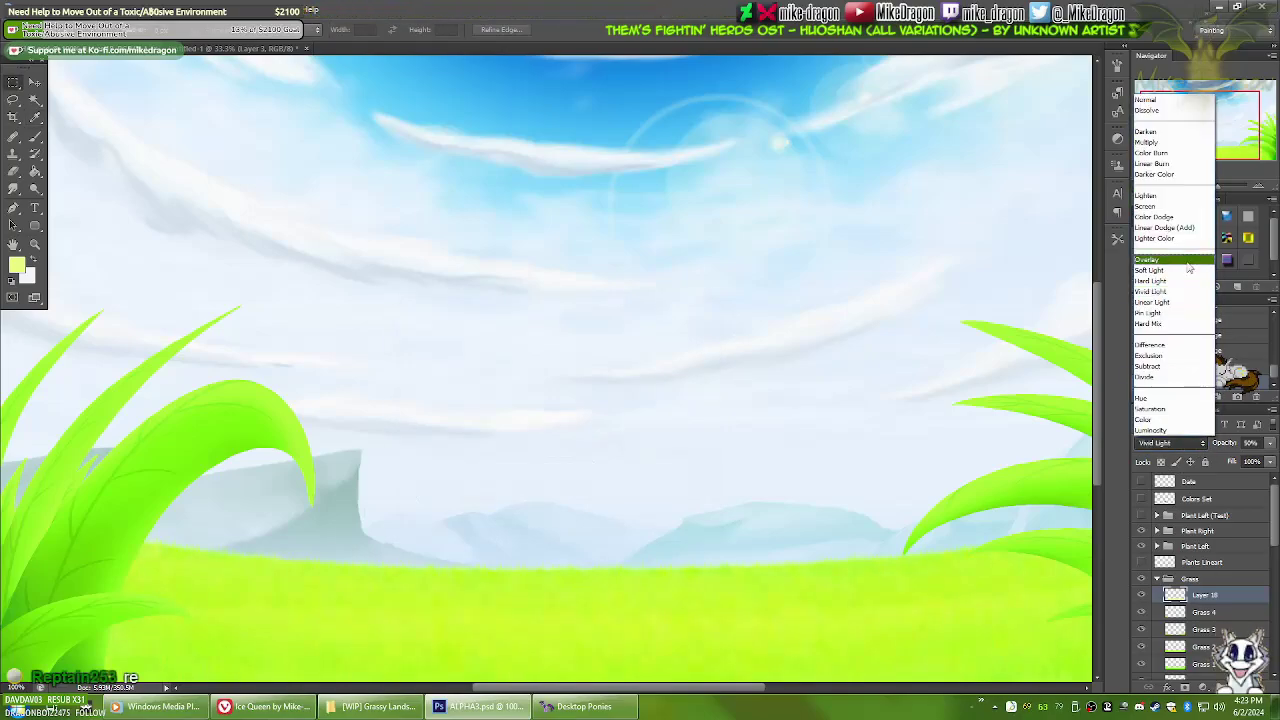
{"action": "key", "text": "Down"}
{"action": "key", "text": "Return"}
Compare the remaining blend modes, including Subtract, and set the grass light layer to Hard Mix
{"action": "left_click", "coordinate": [1199, 443]}
{"action": "key", "text": "Down"}
{"action": "key", "text": "Down"}
{"action": "key", "text": "Down"}
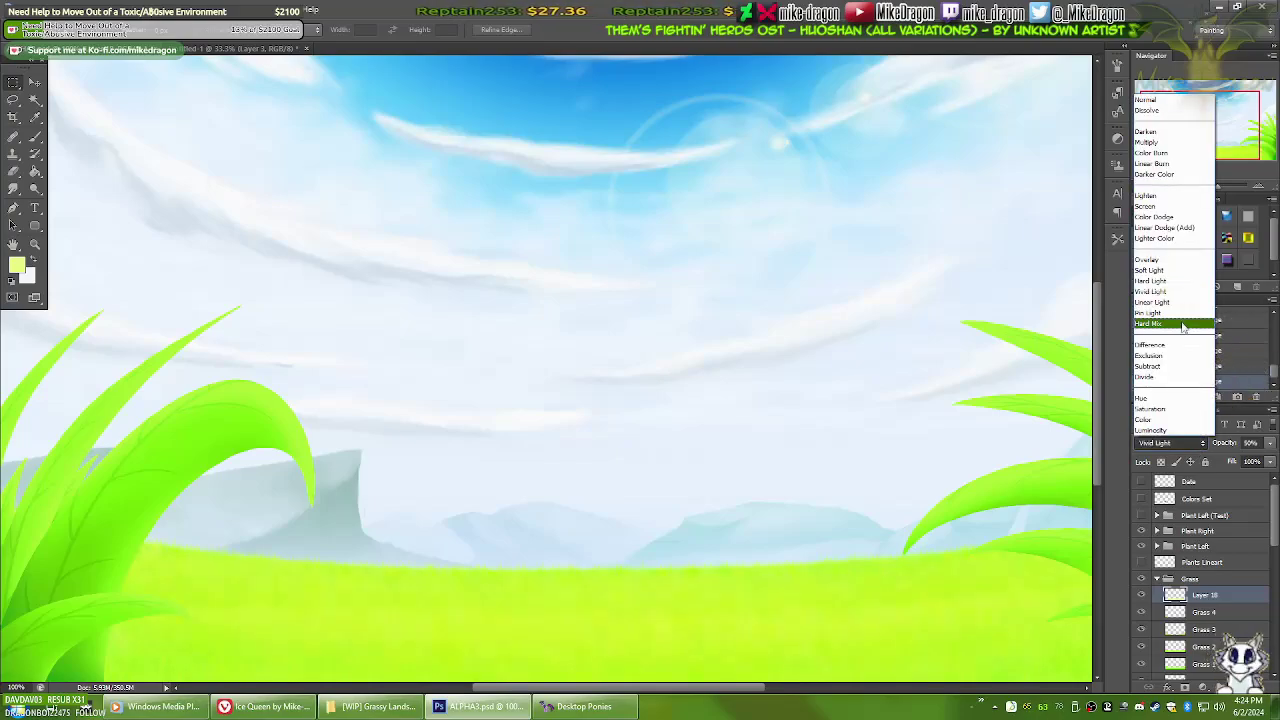
{"action": "key", "text": "Return"}
{"action": "key", "text": "Down"}
{"action": "key", "text": "Down"}
{"action": "key", "text": "Down"}
{"action": "key", "text": "ctrl+minus"}
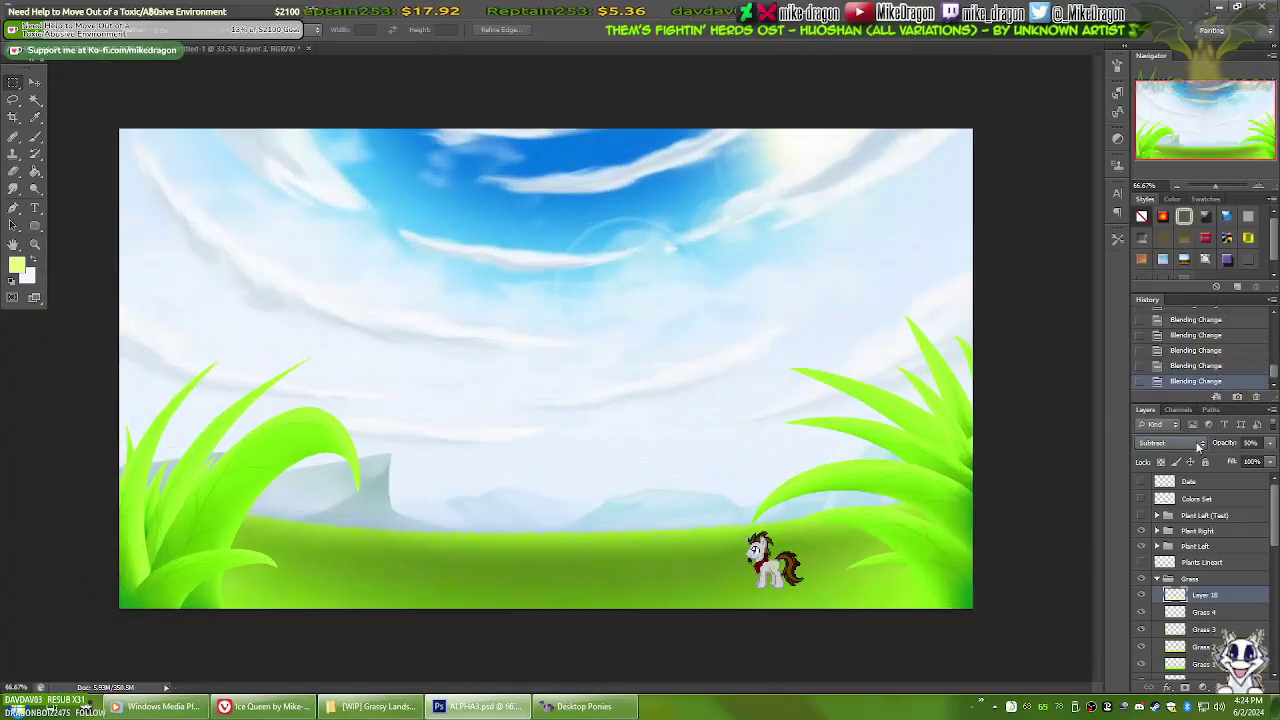
{"action": "key", "text": "Up"}
{"action": "key", "text": "Up"}
{"action": "key", "text": "Up"}
{"action": "left_click", "coordinate": [1199, 443]}
{"action": "key", "text": "Escape"}
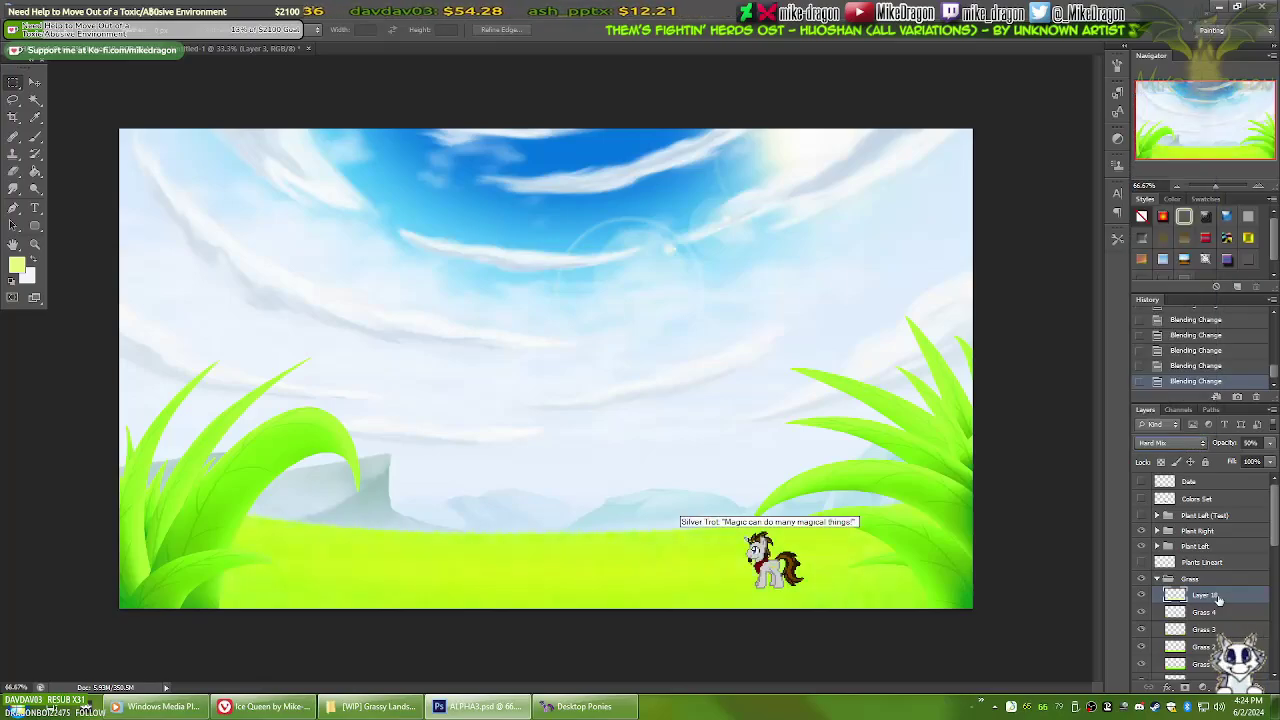
Rename the new layer as the Grass Light effect layer and copy its layer style
{"action": "scroll", "coordinate": [1218, 598], "scroll_direction": "up", "scroll_amount": 1}
{"action": "double_click", "coordinate": [1205, 595]}
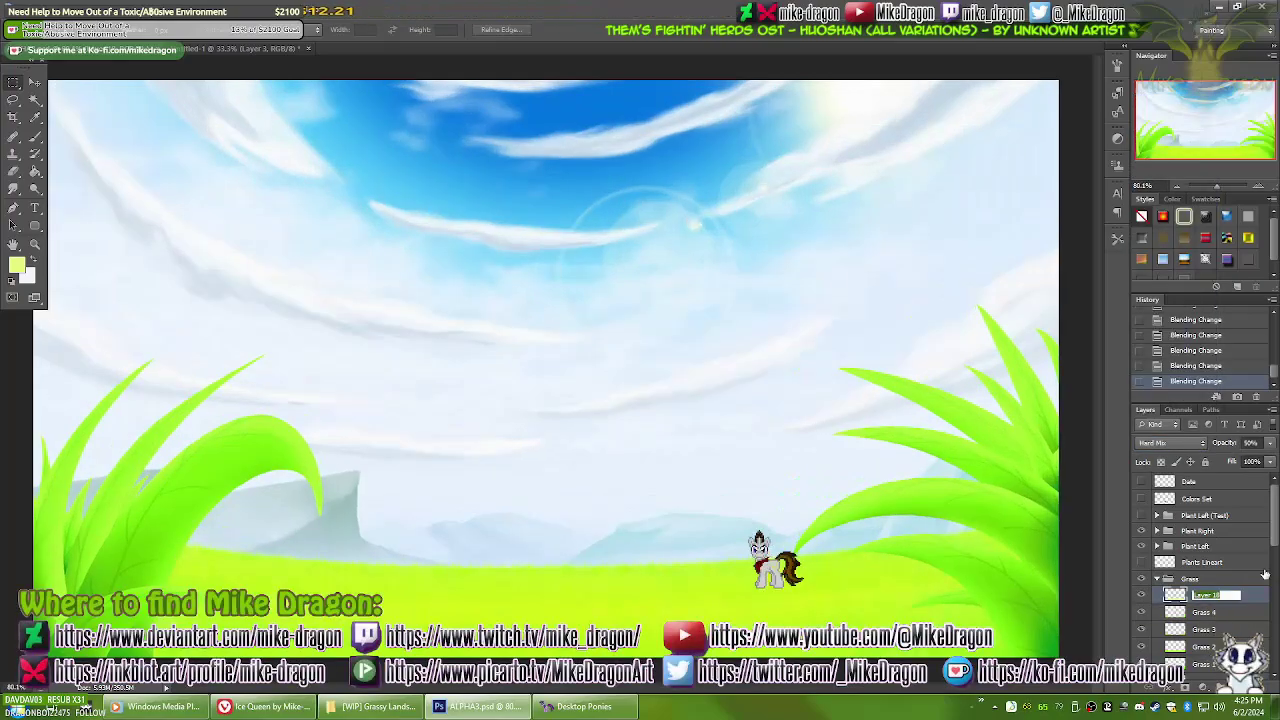
{"action": "key", "text": "ctrl+v"}
{"action": "key", "text": "Return"}
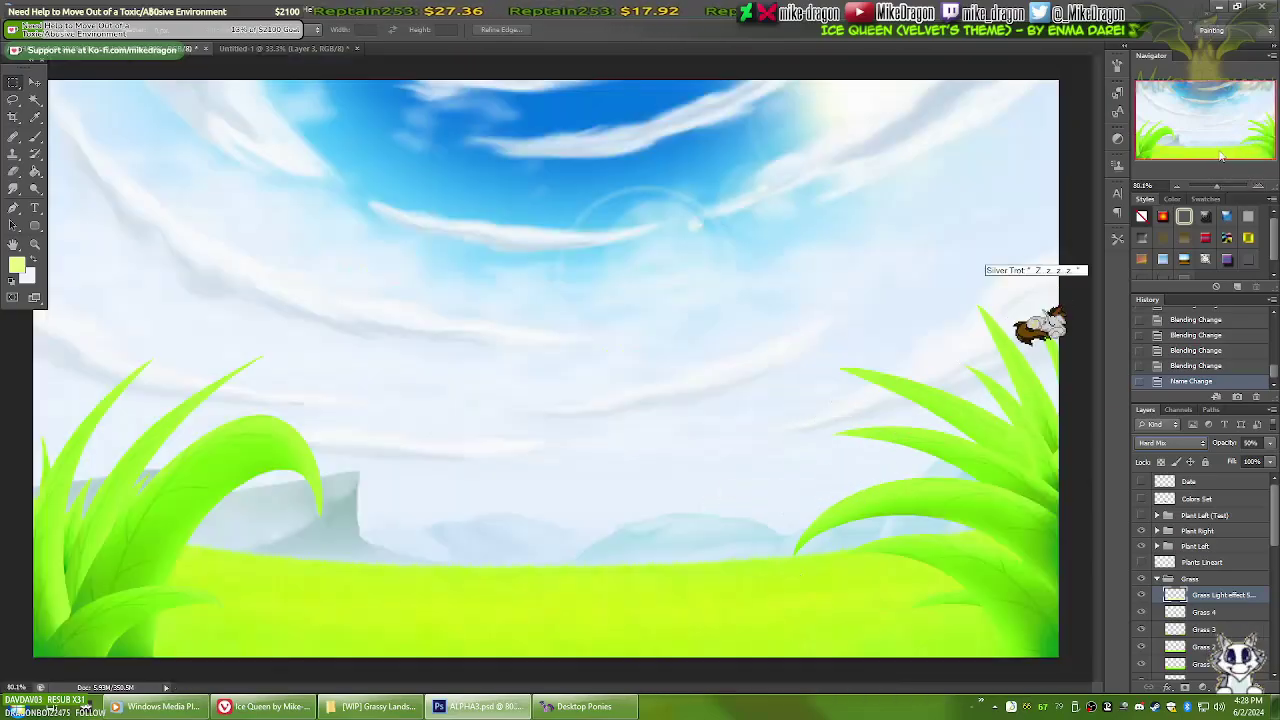
{"action": "right_click", "coordinate": [1195, 584]}
Load Leaf 1's outline in the Plant Right group as a selection and add a new layer above Layer 10
{"action": "left_click", "coordinate": [1157, 531]}
{"action": "left_click", "coordinate": [1152, 536]}
{"action": "left_click", "coordinate": [1154, 564]}
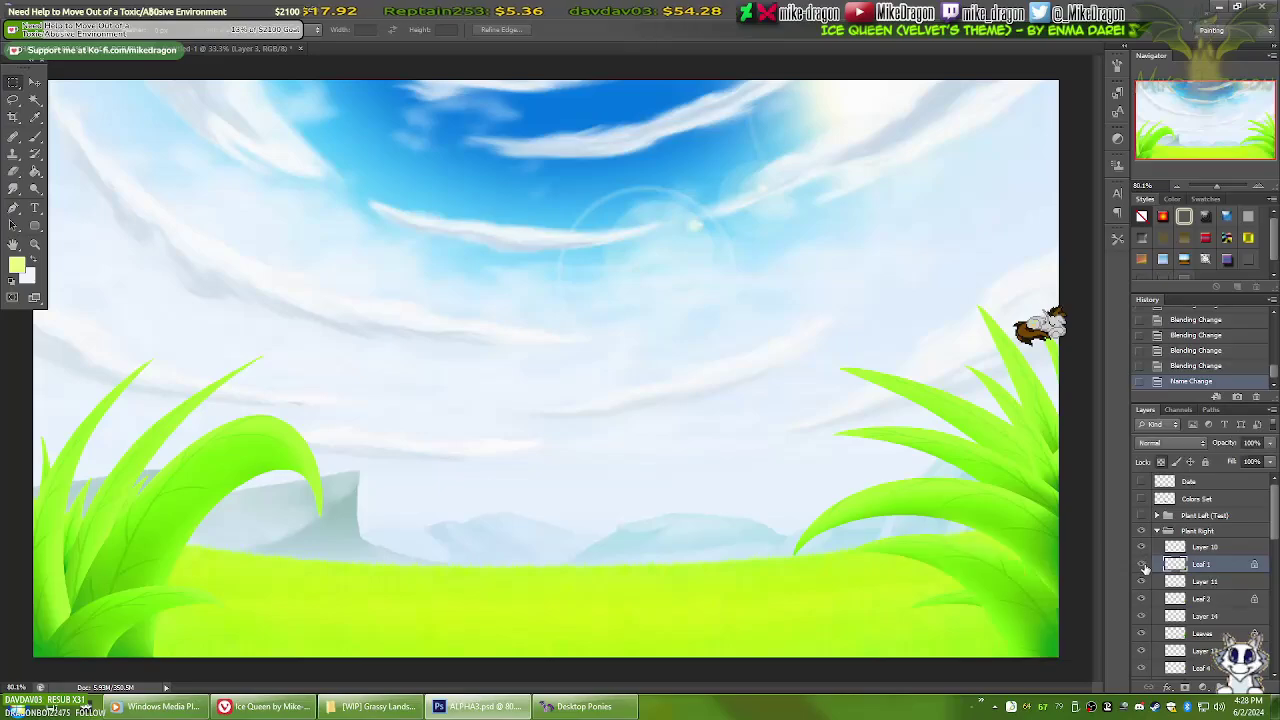
{"action": "key", "text": "v"}
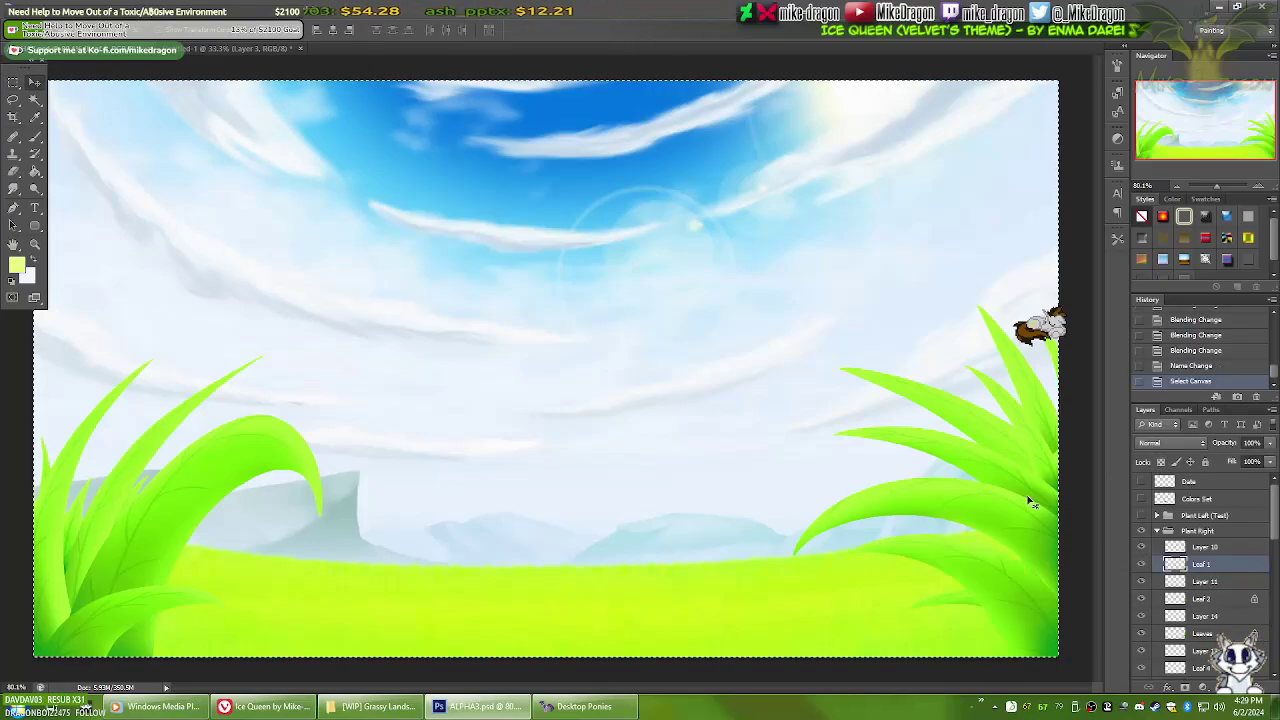
{"action": "key", "text": "Right"}
{"action": "key", "text": "ctrl+shift+alt+n"}
{"action": "key", "text": "b"}
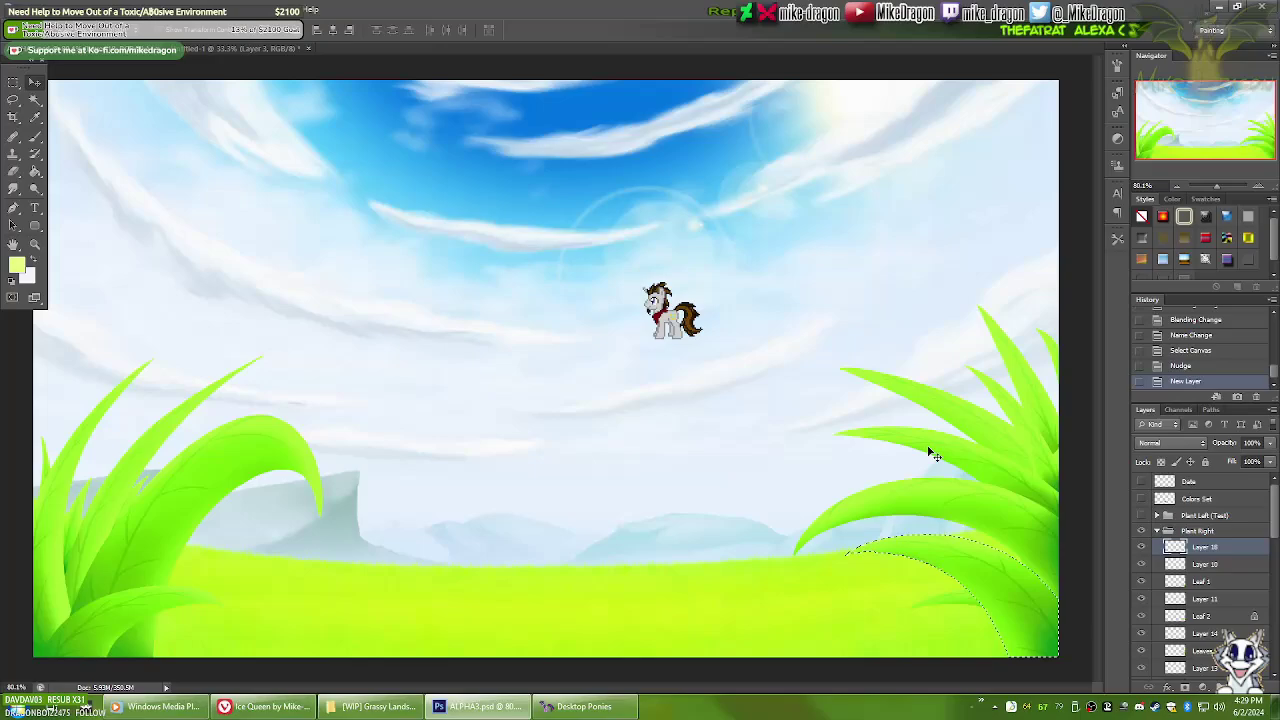
Brush a soft yellow-green highlight along the upper edge of Leaf 1 on the new layer and deselect
{"action": "right_click", "coordinate": [910, 420]}
{"action": "key", "text": "Escape"}
{"action": "left_click_drag", "start_coordinate": [900, 500], "coordinate": [990, 515]}
{"action": "key", "text": "ctrl+d"}
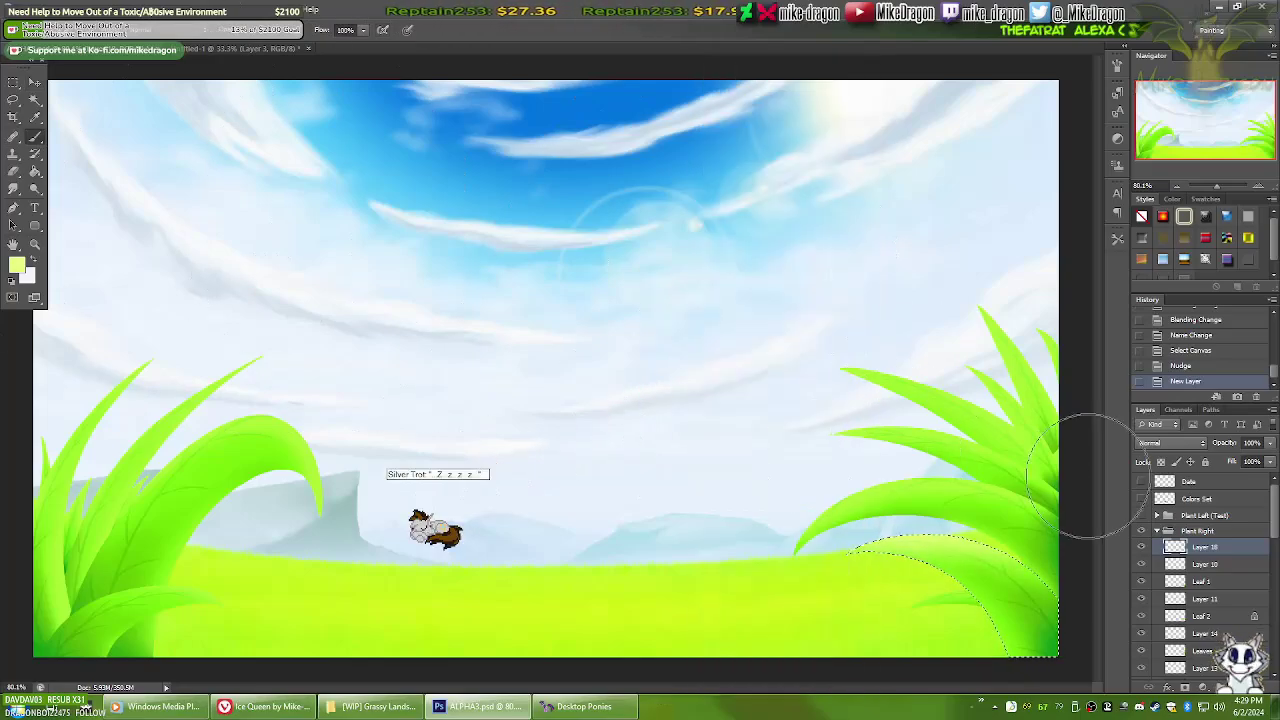
Paste the copied light style onto the highlight layer and rename it as the Leaf 1 Light Effect layer
{"action": "key", "text": "m"}
{"action": "scroll", "coordinate": [882, 567], "scroll_direction": "up", "scroll_amount": 6}
{"action": "right_click", "coordinate": [1143, 547]}
{"action": "left_click", "coordinate": [1190, 330]}
{"action": "key", "text": "ctrl+0"}
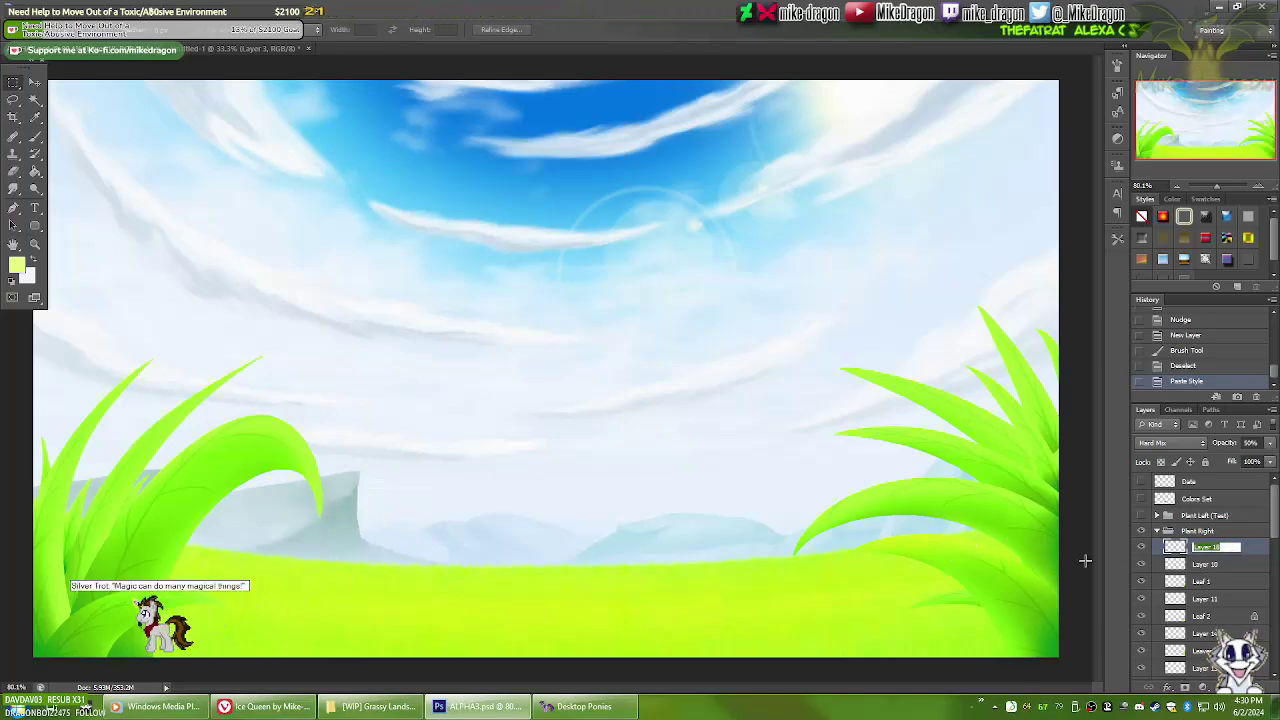
{"action": "key", "text": "Return"}
Add a Leaf 2 Light Effect layer and brush a yellow-green highlight along the leaf's upper edge within its outline
{"action": "left_click", "coordinate": [1017, 513], "text": "ctrl"}
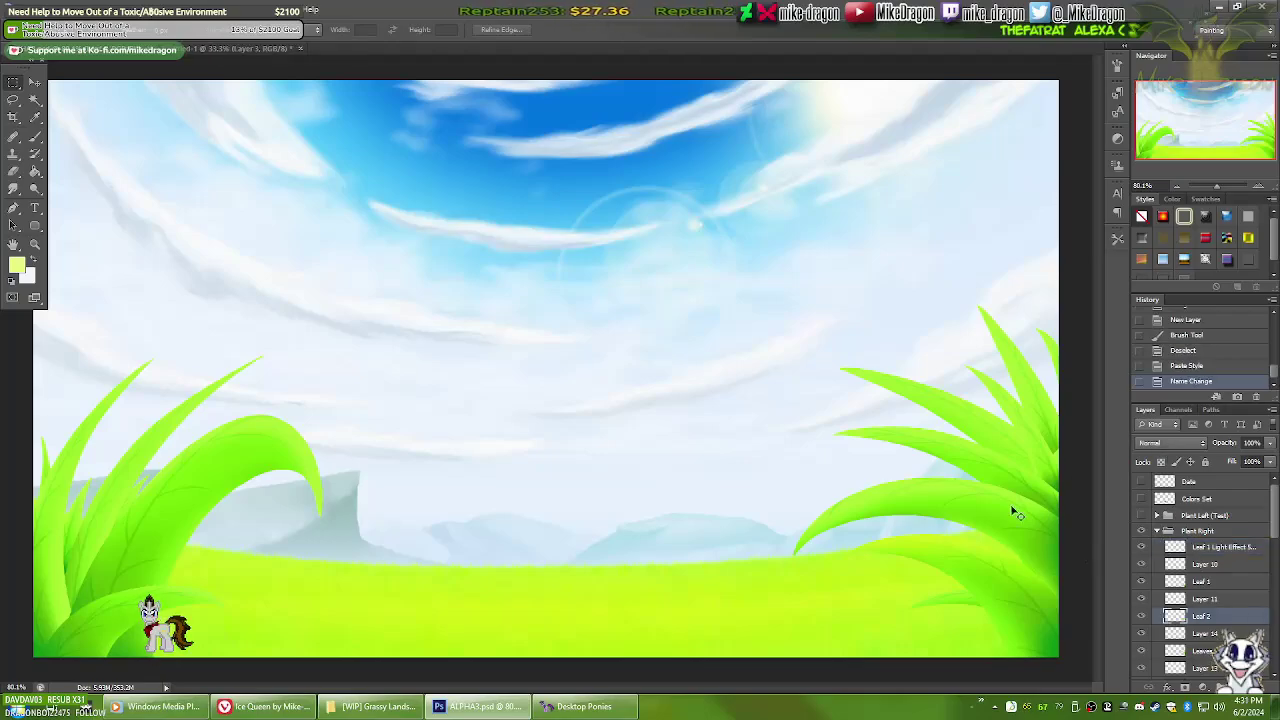
{"action": "key", "text": "Return"}
{"action": "left_click_drag", "start_coordinate": [871, 337], "coordinate": [791, 429]}
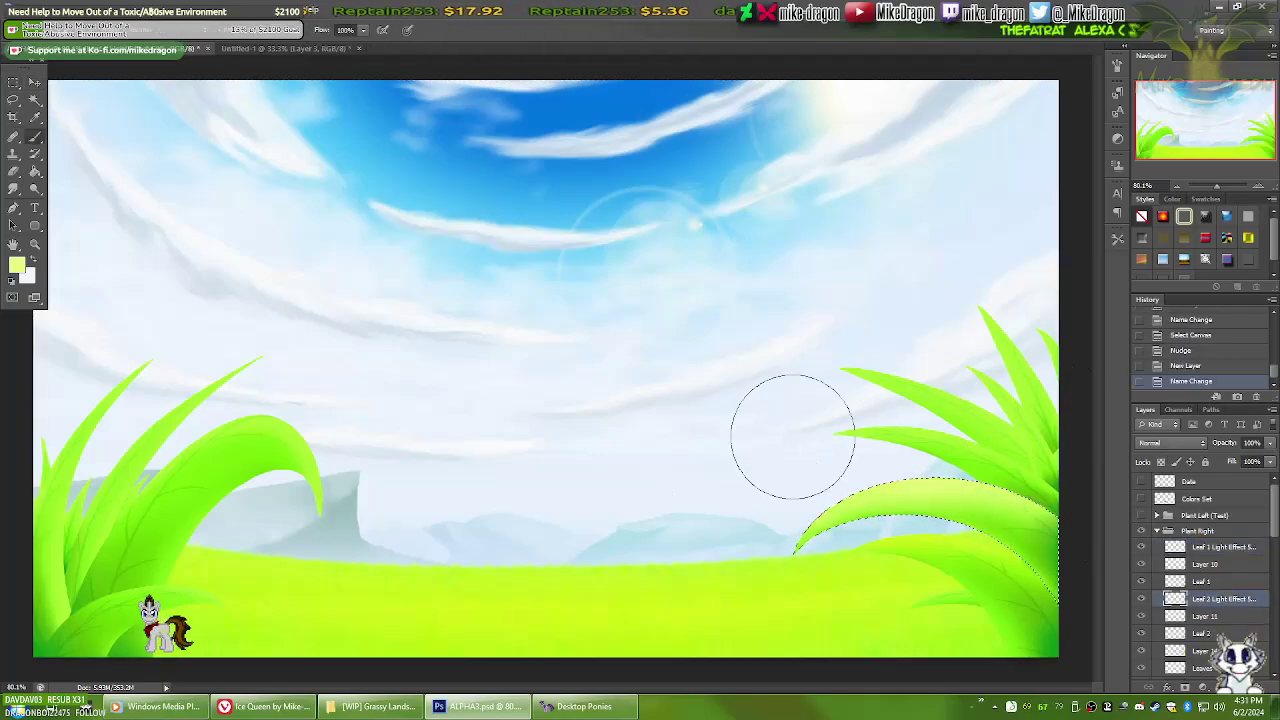
Paste the copied light style onto the Leaf 2 Light Effect layer and clear the selection
{"action": "right_click", "coordinate": [1220, 598]}
{"action": "left_click", "coordinate": [1234, 380]}
{"action": "key", "text": "ctrl+d"}
Add a Leaves Light effect layer below Leaf 2 and load the outline of the Leaves layer as a selection
{"action": "scroll", "coordinate": [1143, 590], "scroll_direction": "down", "scroll_amount": 3}
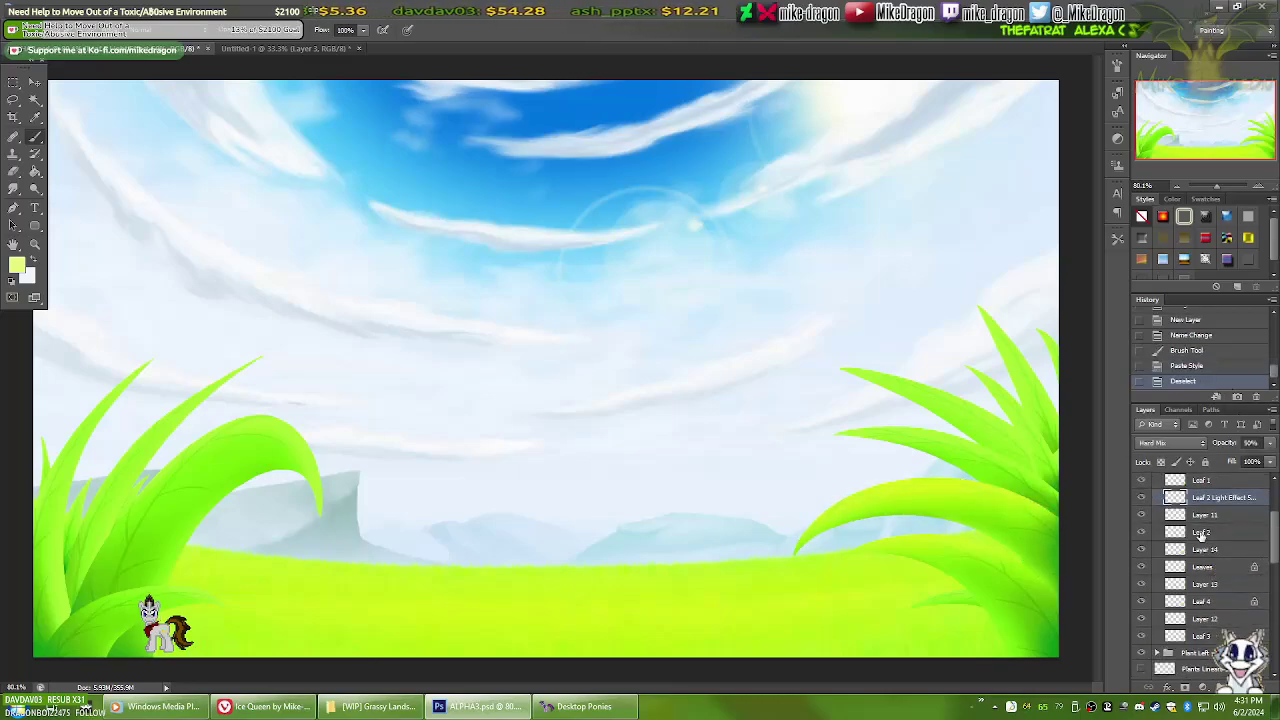
{"action": "left_click", "coordinate": [1145, 567]}
{"action": "left_click", "coordinate": [1050, 495], "text": "ctrl"}
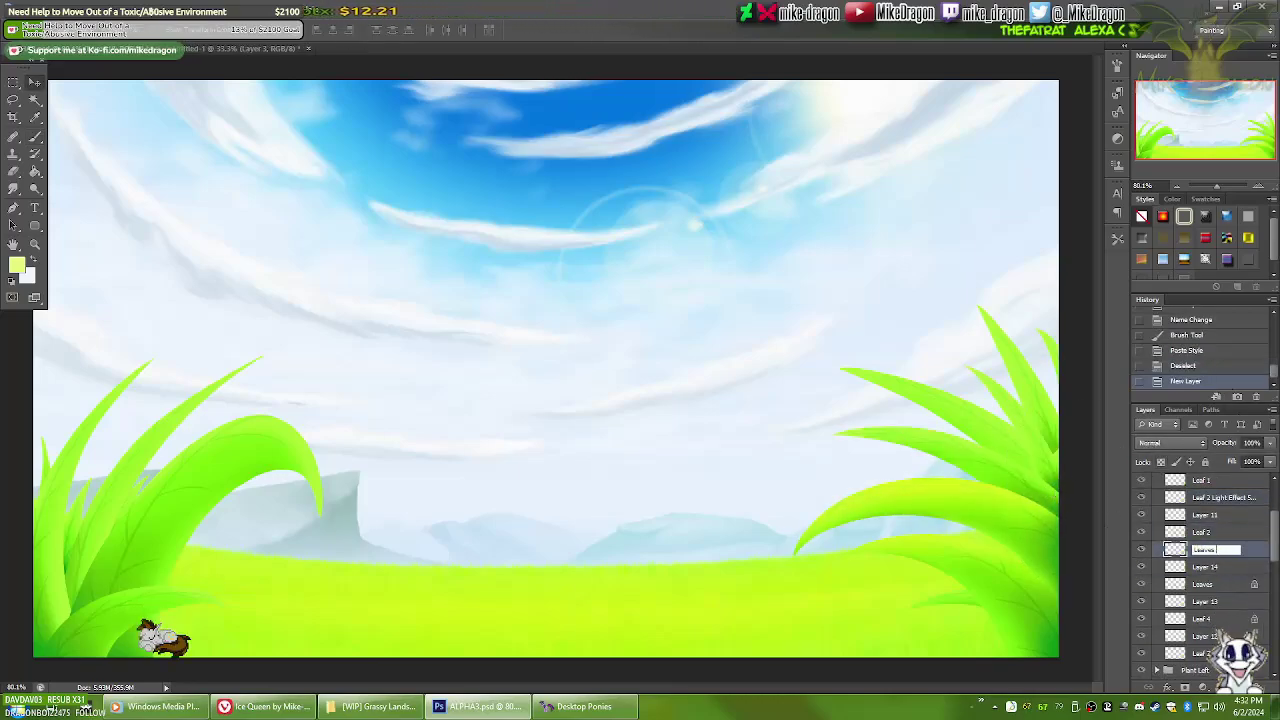
{"action": "left_click", "coordinate": [1175, 549], "text": "ctrl"}
{"action": "key", "text": "b"}
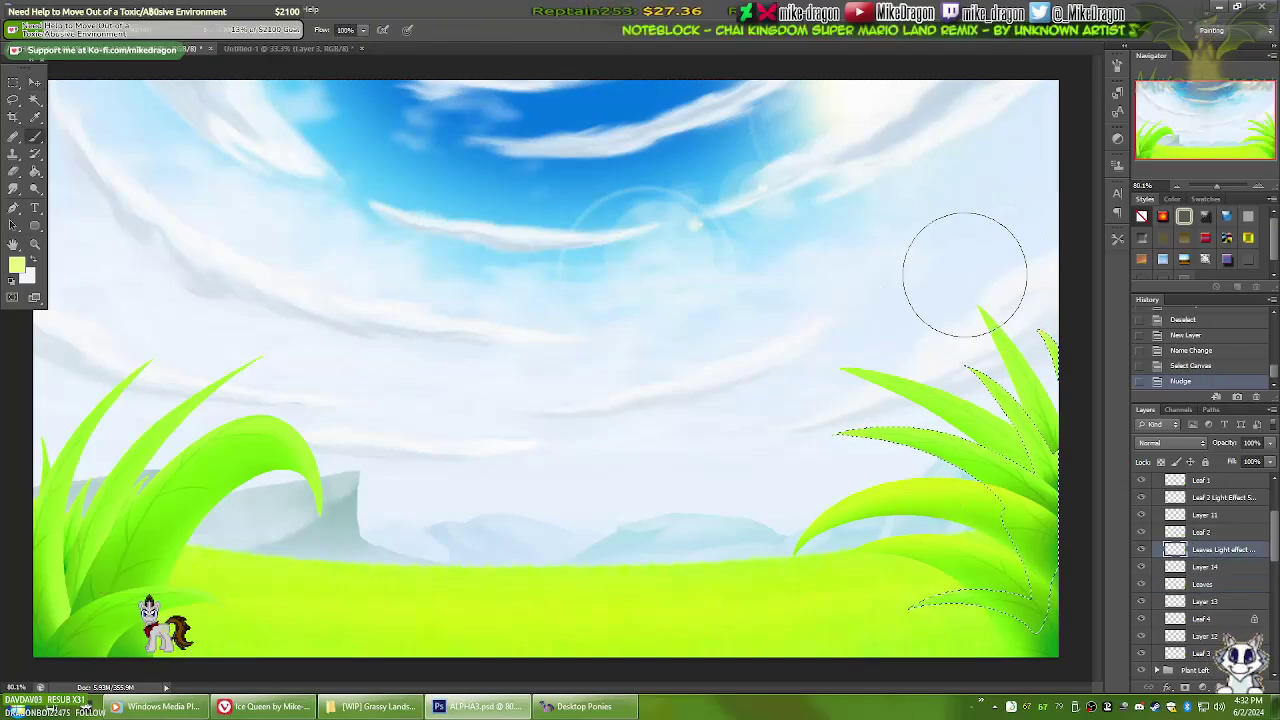
Brush yellow-green highlights onto the narrow upper leaves inside the selection with a smaller soft brush
{"action": "right_click", "coordinate": [1018, 233]}
{"action": "key", "text": "Escape"}
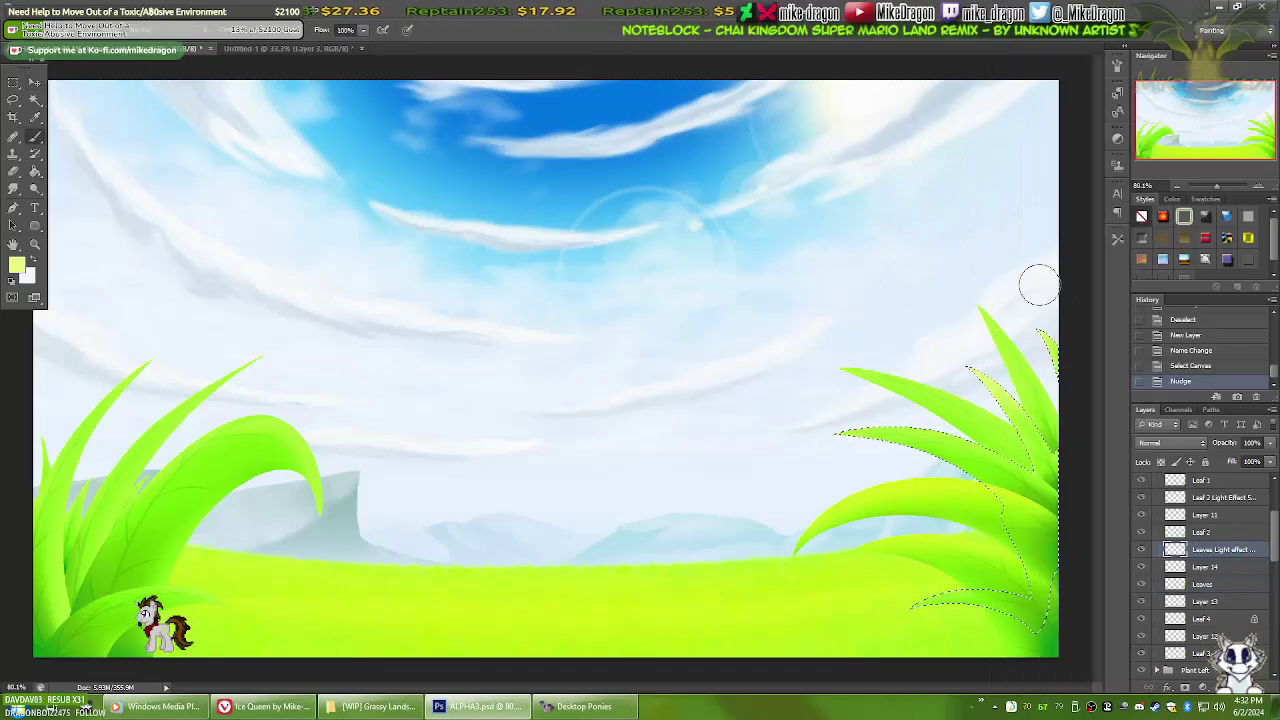
{"action": "left_click_drag", "start_coordinate": [908, 371], "coordinate": [950, 420]}
Subtract the upper leaves from the selection with the Lasso and undo the trial brush stroke
{"action": "scroll", "coordinate": [950, 420], "scroll_direction": "up", "scroll_amount": 10}
{"action": "scroll", "coordinate": [809, 380], "scroll_direction": "down", "scroll_amount": 5}
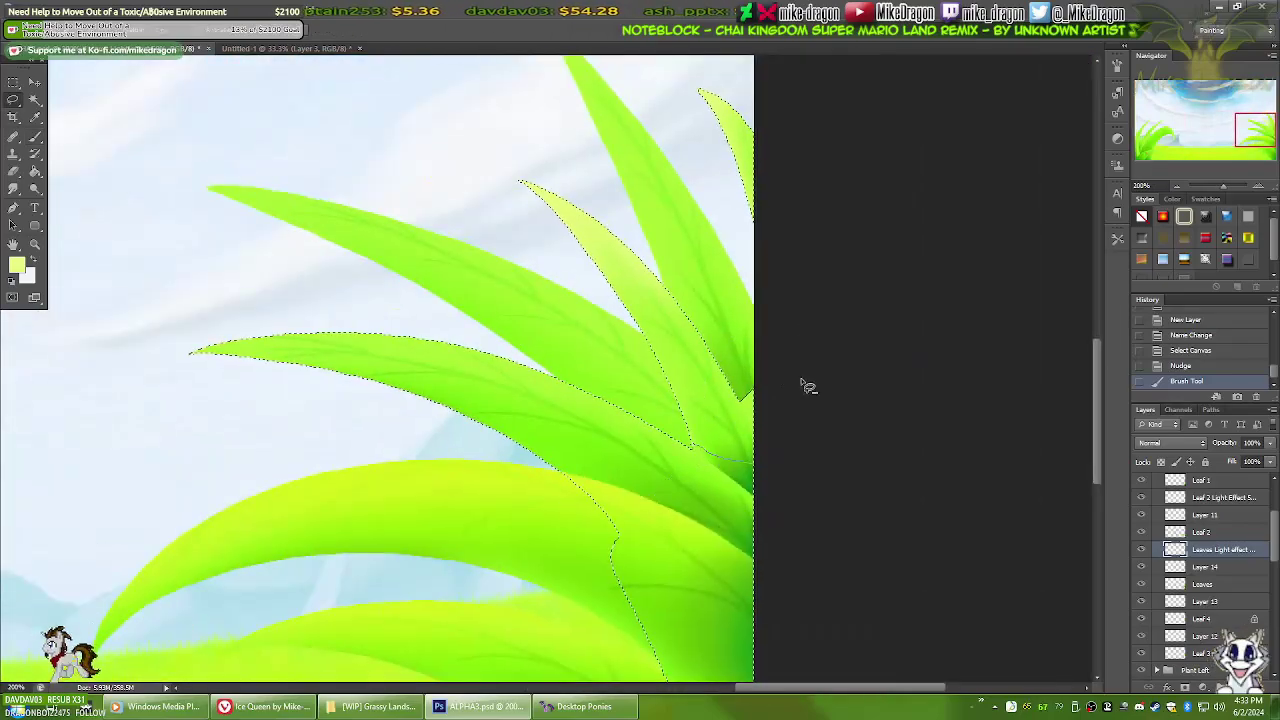
{"action": "key", "text": "ctrl+0"}
{"action": "right_click", "coordinate": [893, 323]}
{"action": "key", "text": "ctrl+z"}
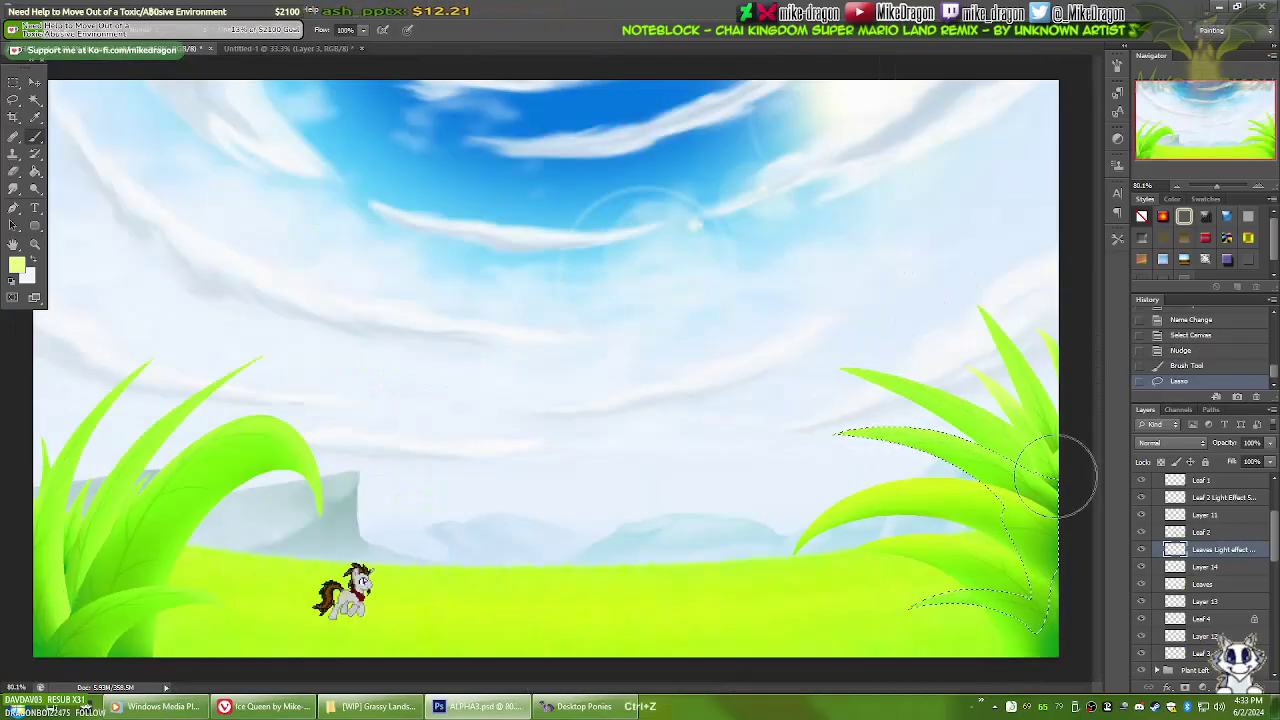
Adjust the soft brush, paint the highlight along the middle leaf's upper edge and deselect
{"action": "right_click", "coordinate": [926, 349]}
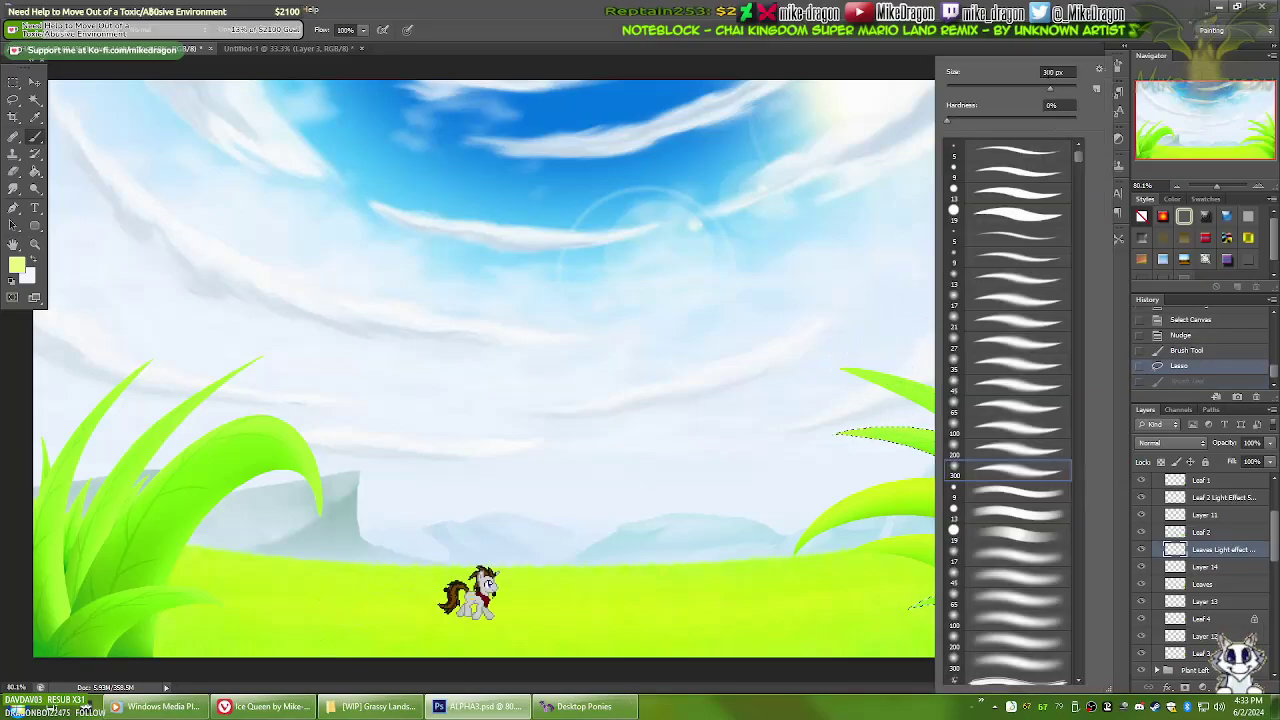
{"action": "double_click", "coordinate": [951, 334]}
{"action": "left_click_drag", "start_coordinate": [920, 457], "coordinate": [980, 477]}
{"action": "key", "text": "ctrl+d"}
Erase the stray highlight patch beside the leaf bases at the canvas edge on the Leaves Light effect layer
{"action": "scroll", "coordinate": [980, 477], "scroll_direction": "up", "scroll_amount": 5}
{"action": "scroll", "coordinate": [669, 367], "scroll_direction": "up", "scroll_amount": 1}
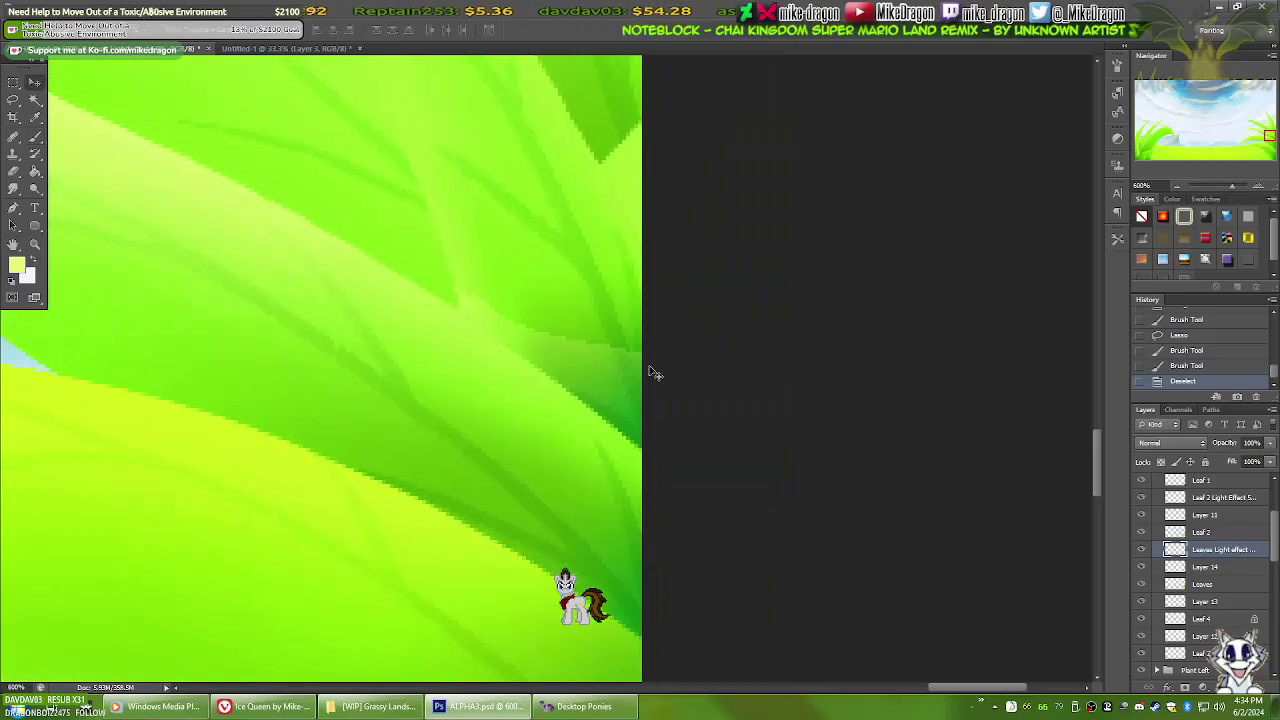
{"action": "scroll", "coordinate": [640, 370], "scroll_direction": "up", "scroll_amount": 3}
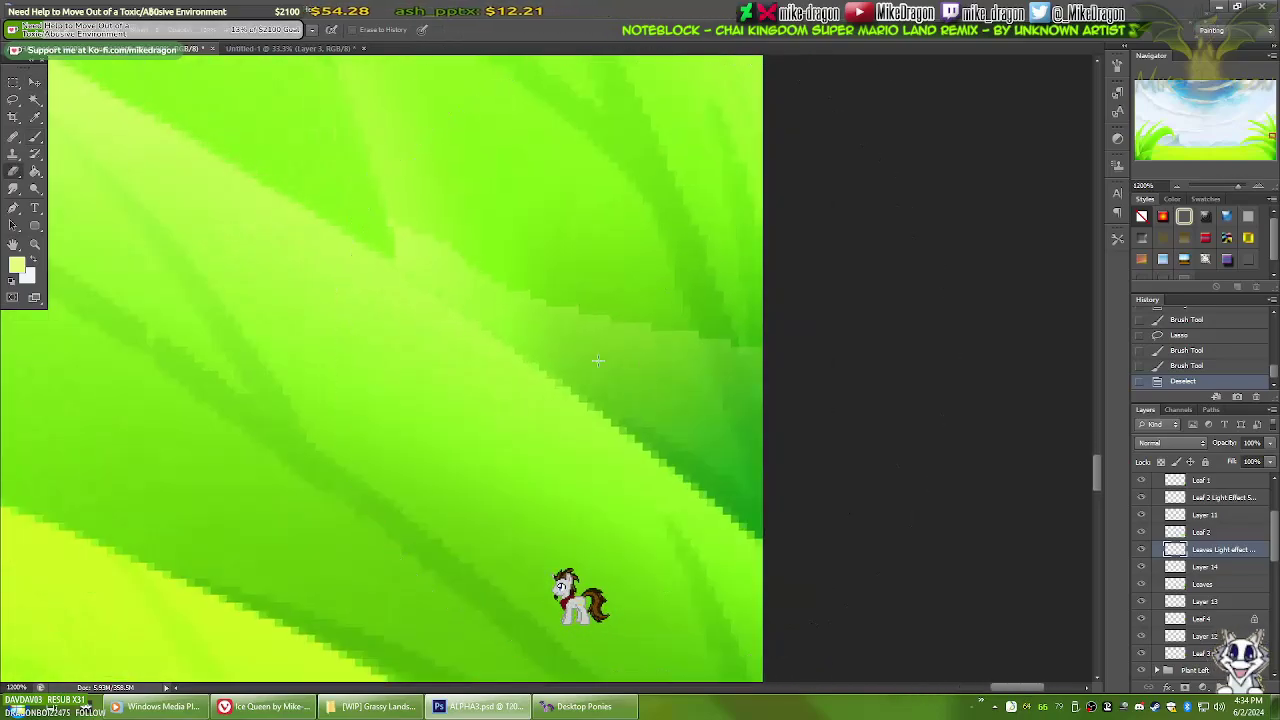
{"action": "right_click", "coordinate": [600, 360]}
{"action": "mouse_move", "coordinate": [400, 235]}
{"action": "left_mouse_down"}
{"action": "mouse_move", "coordinate": [610, 400]}
{"action": "mouse_move", "coordinate": [703, 443]}
{"action": "left_mouse_up"}
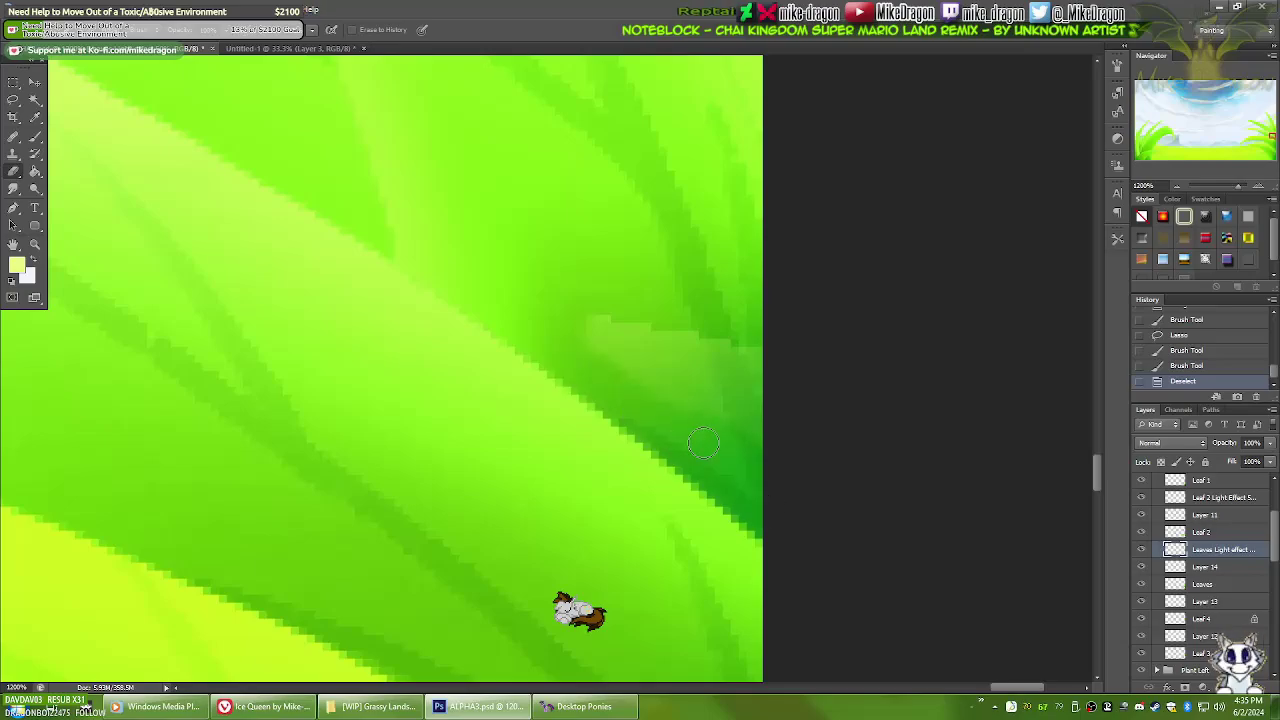
{"action": "left_click_drag", "start_coordinate": [753, 399], "coordinate": [598, 322]}
{"action": "scroll", "coordinate": [823, 471], "scroll_direction": "down", "scroll_amount": 8}
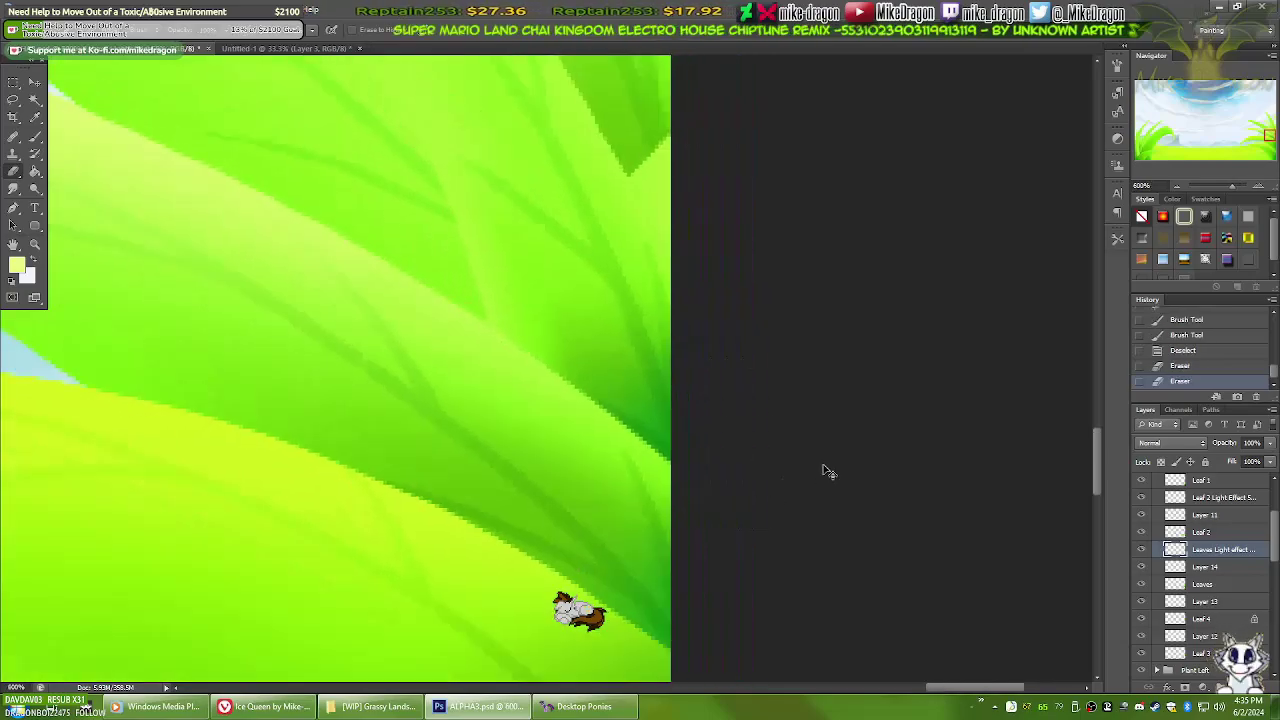
Apply the copied Hard Mix 50% style to the Leaves Light effect layer and add a Leaf 4 Light Effect layer with Leaf 4 selected
{"action": "left_click", "coordinate": [1210, 322]}
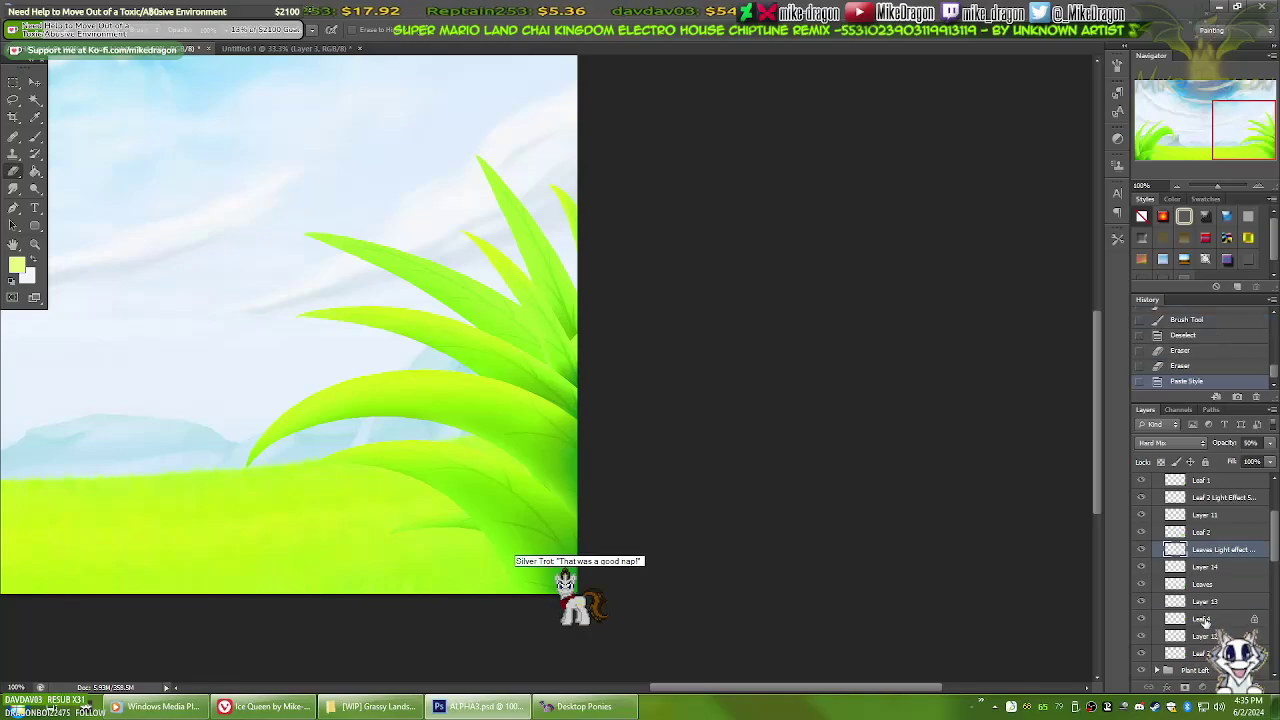
{"action": "key", "text": "ctrl+a"}
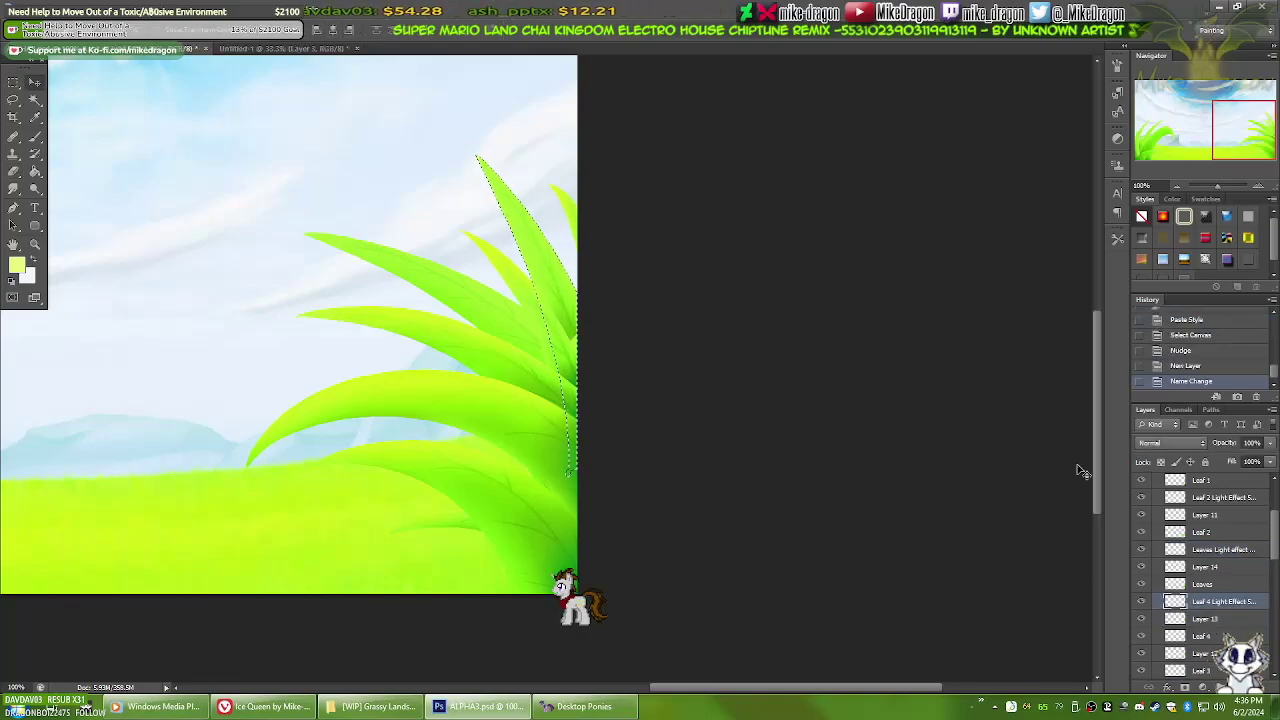
Brush the yellow-green highlight onto the right plant's tall upper leaf inside its selection on the Leaf 4 Light Effect layer
{"action": "key", "text": "ctrl+0"}
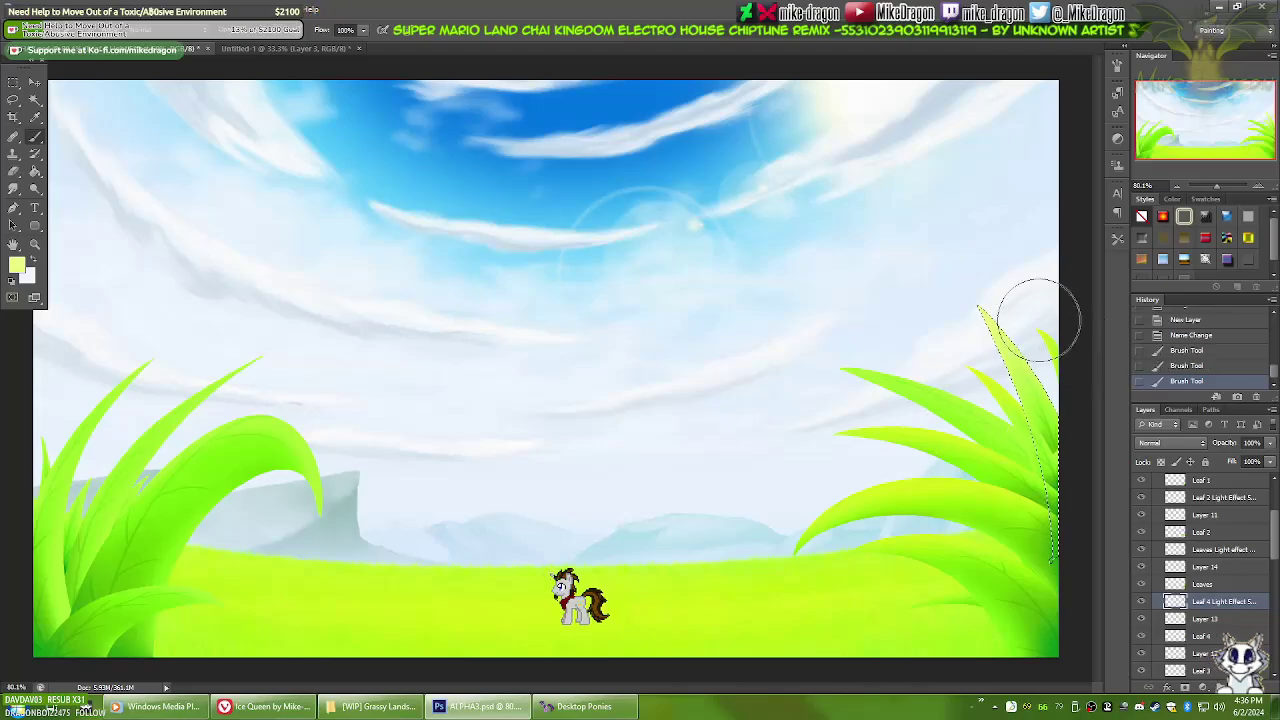
{"action": "key", "text": "ctrl+alt+z"}
{"action": "key", "text": "ctrl+alt+z"}
Add a Leaf 3 Light Effect layer for the right plant, paint the selected leaf's highlight and apply the Hard Mix 50% style
{"action": "key", "text": "ctrl+v"}
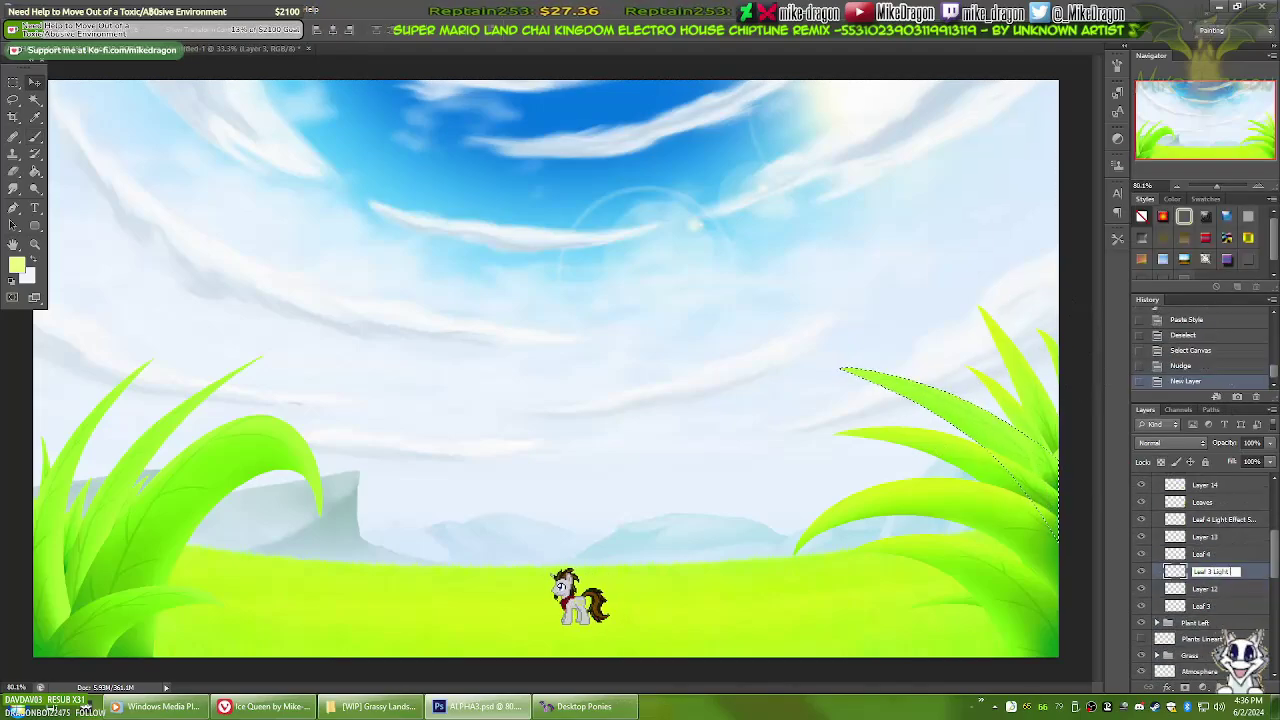
{"action": "key", "text": "Return"}
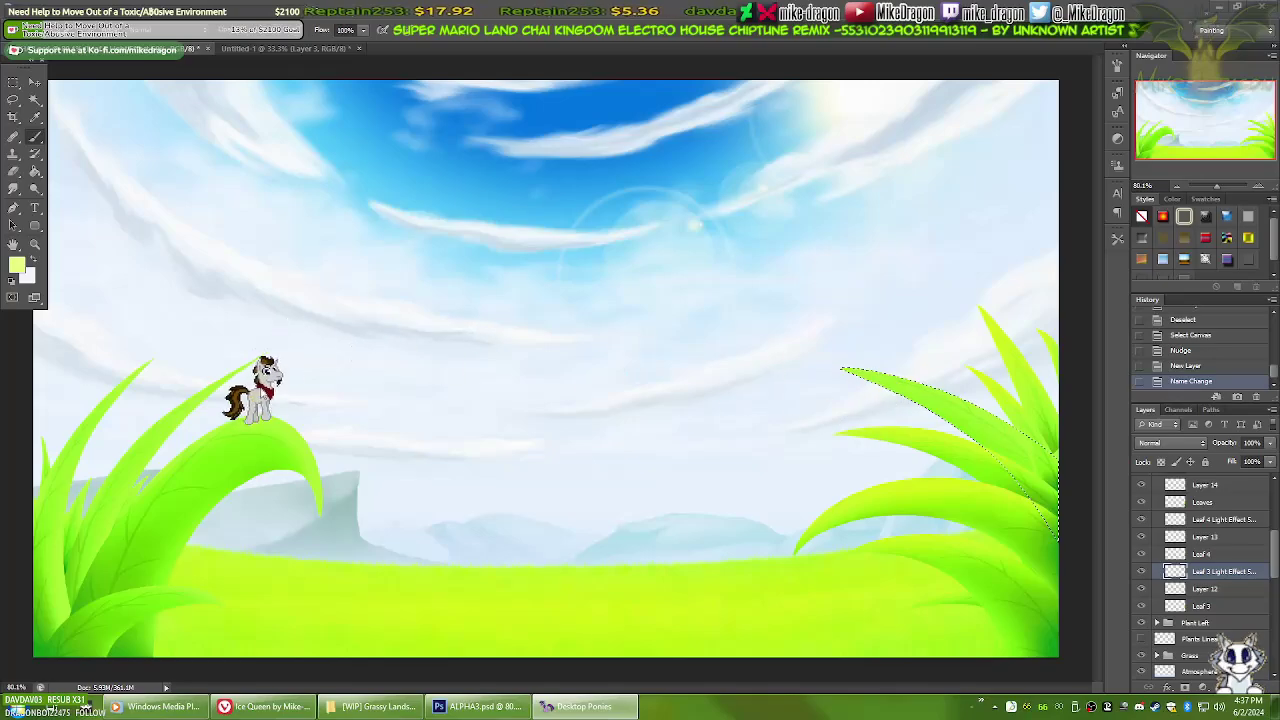
{"action": "left_click_drag", "start_coordinate": [970, 345], "coordinate": [1043, 371]}
{"action": "key", "text": "ctrl+d"}
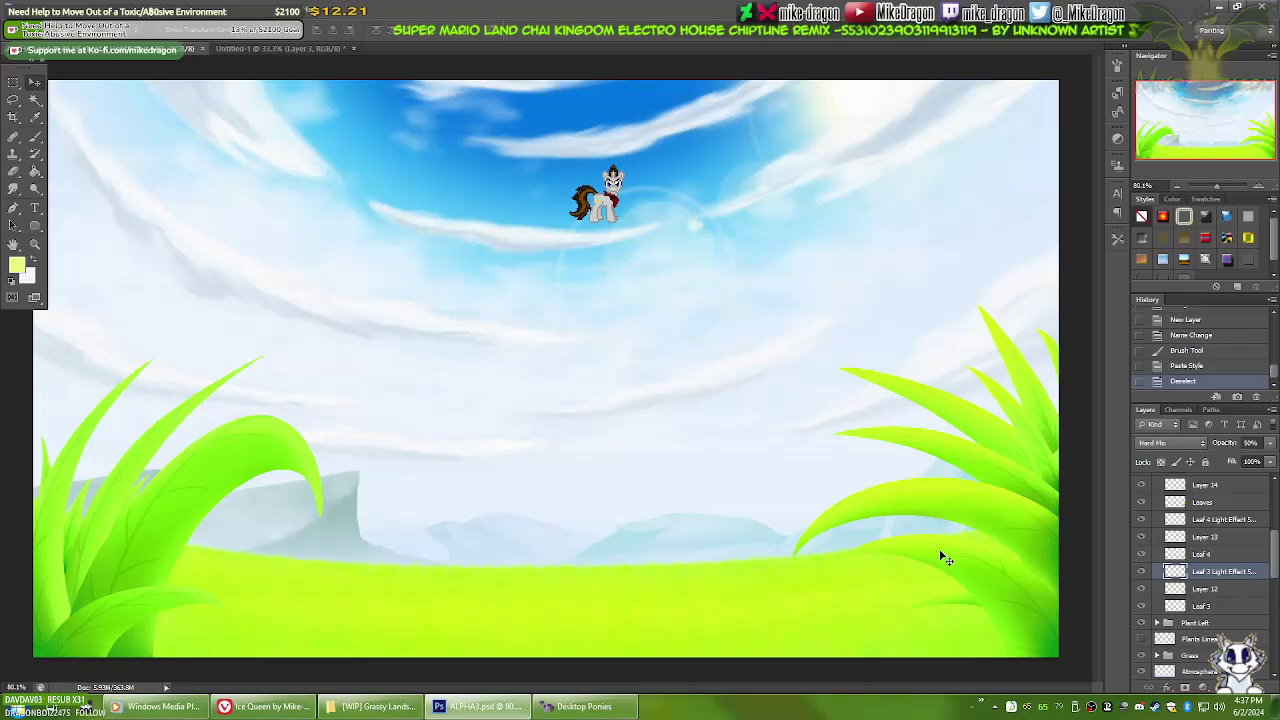
Expand the Plant Left group and add a Leaves Light Effect layer above Layer 9
{"action": "left_click", "coordinate": [1157, 622]}
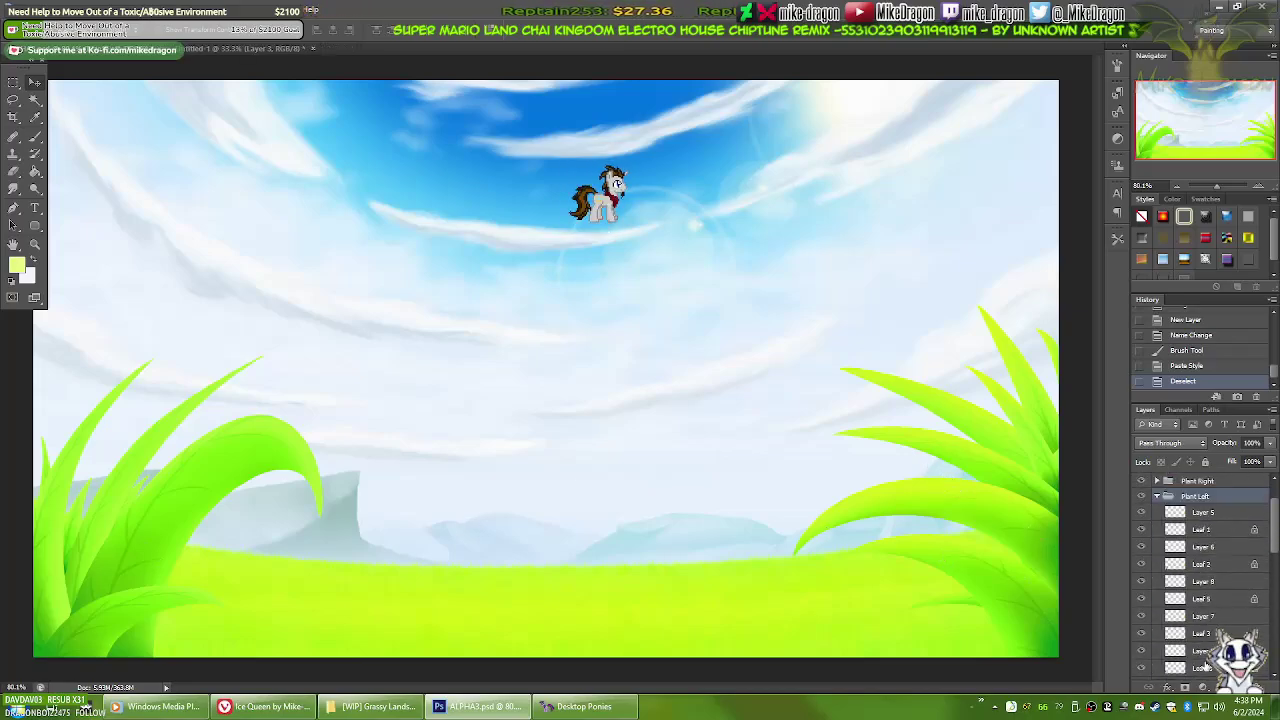
{"action": "left_click", "coordinate": [1200, 662]}
{"action": "left_click_drag", "start_coordinate": [1275, 549], "coordinate": [1275, 556]}
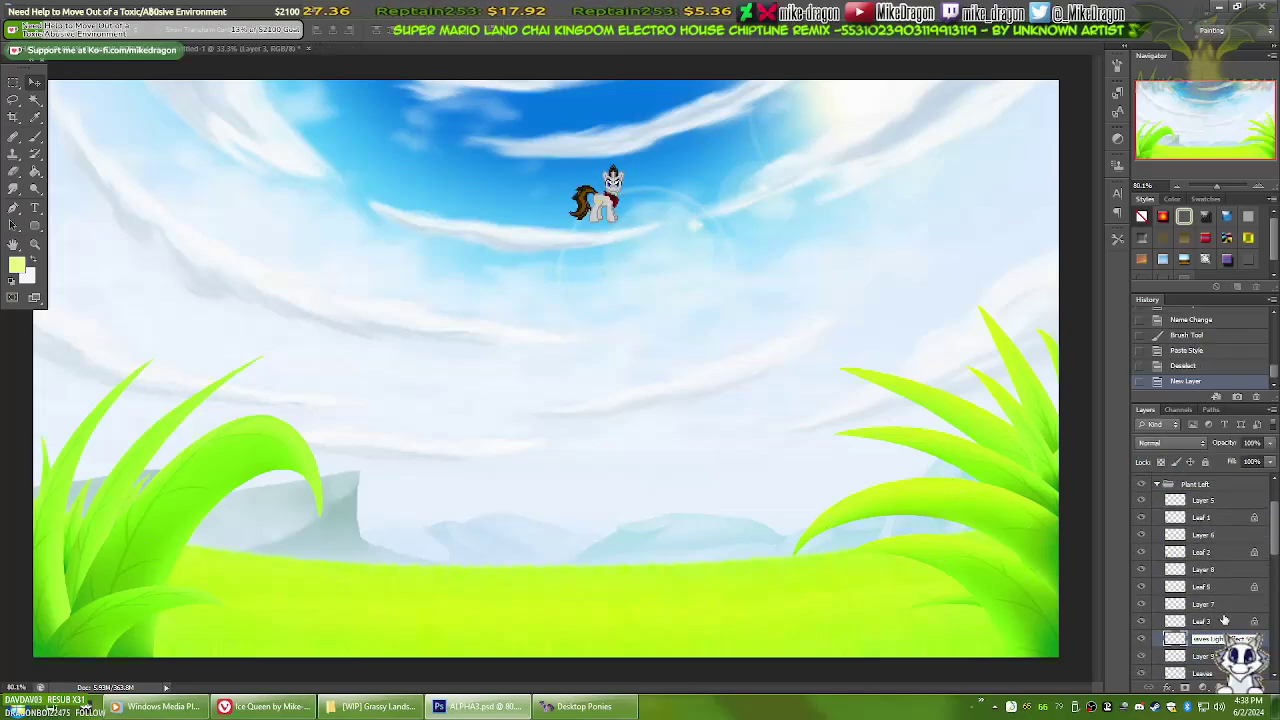
{"action": "key", "text": "Return"}
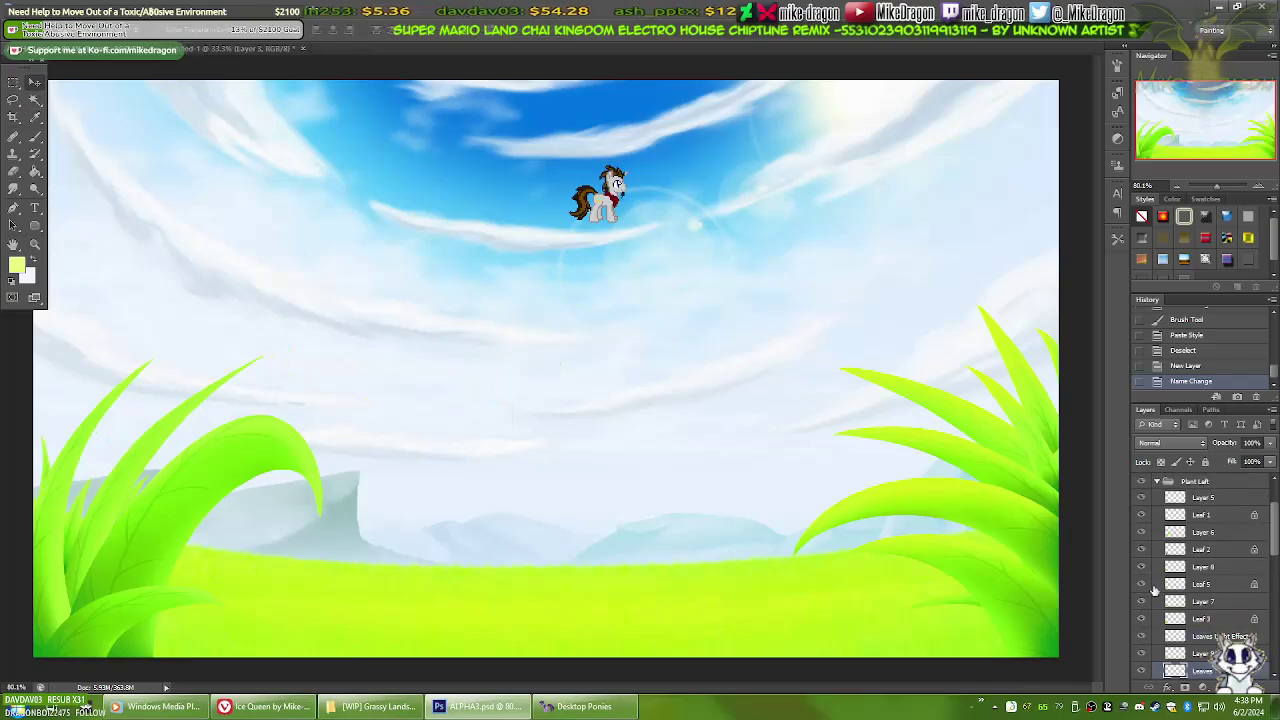
Load the outline of the left plant's narrow back leaves as a selection from the Leaves layer
{"action": "key", "text": "ctrl+a"}
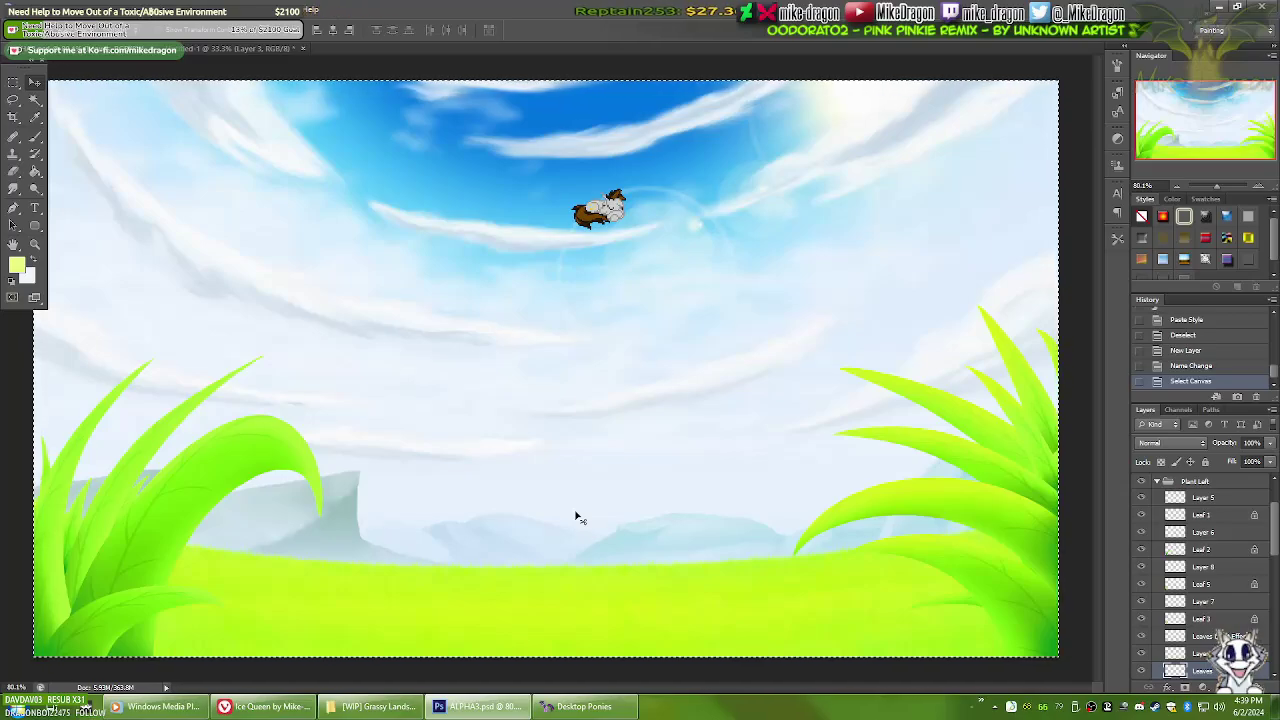
{"action": "scroll", "coordinate": [575, 517], "scroll_direction": "up", "scroll_amount": 8}
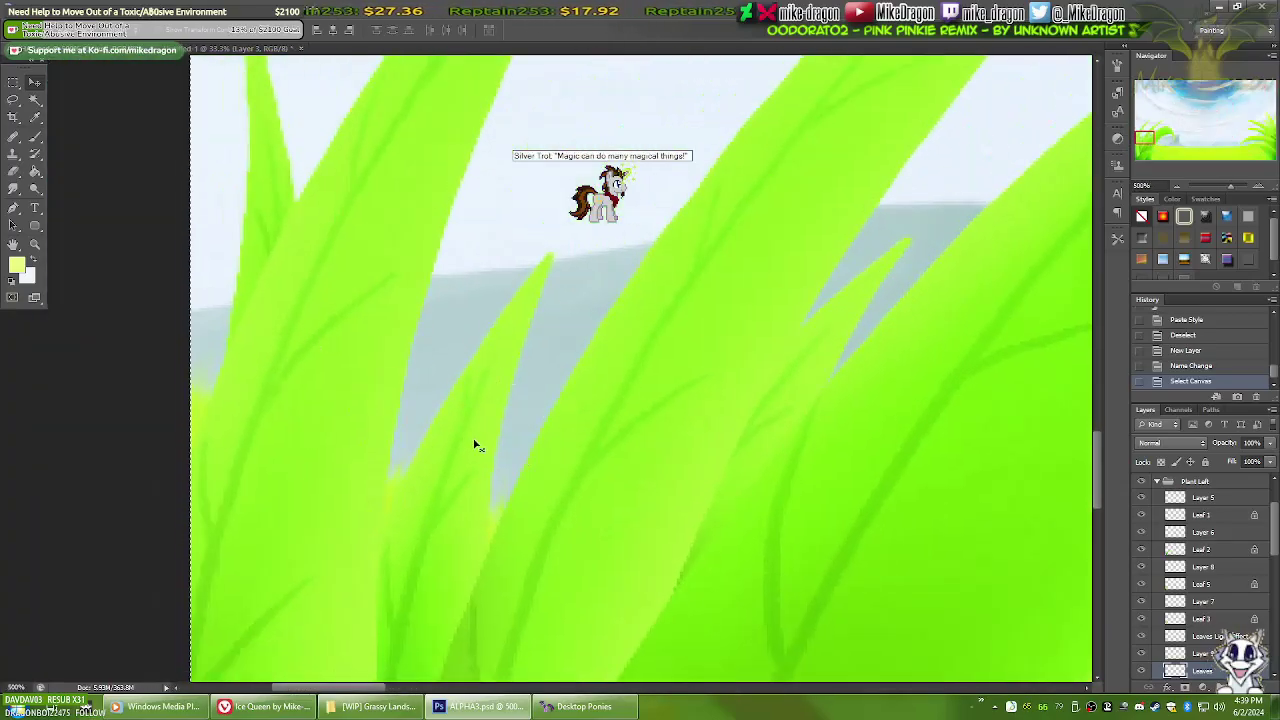
{"action": "key", "text": "Up"}
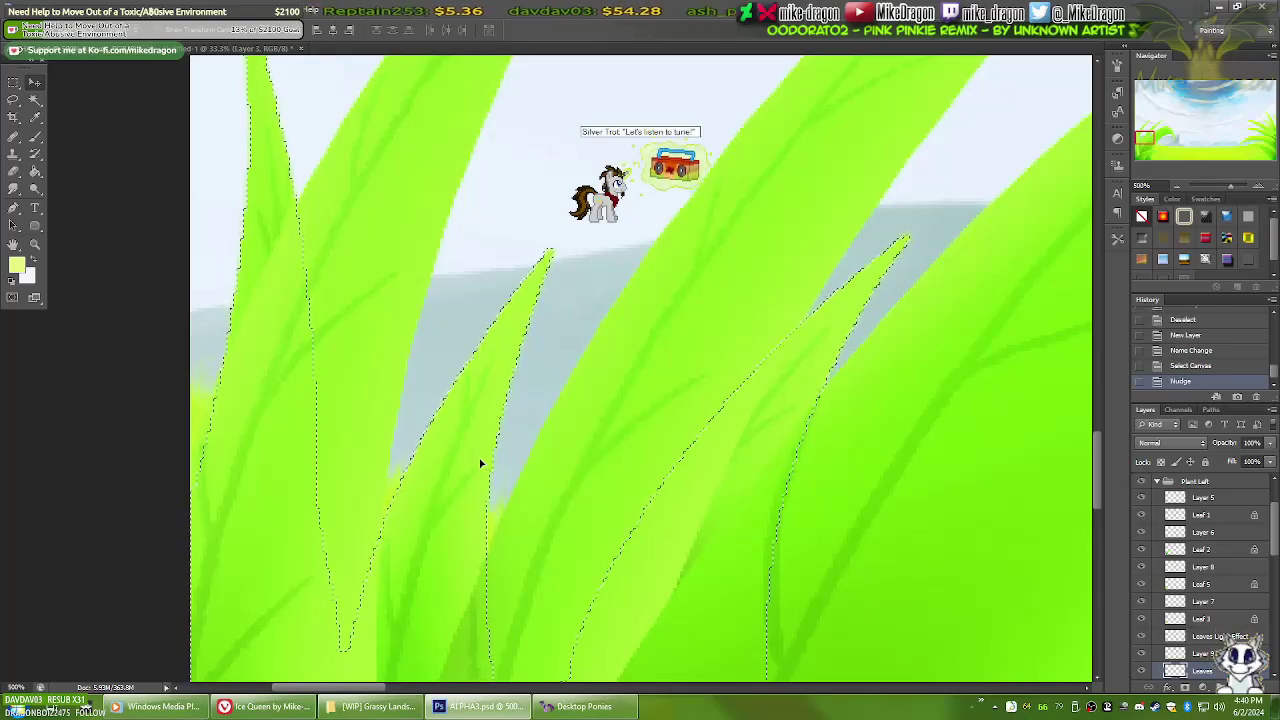
Try painting yellow-green highlights on the narrow leaf tips inside the selection with a soft brush at 0% hardness
{"action": "key", "text": "b"}
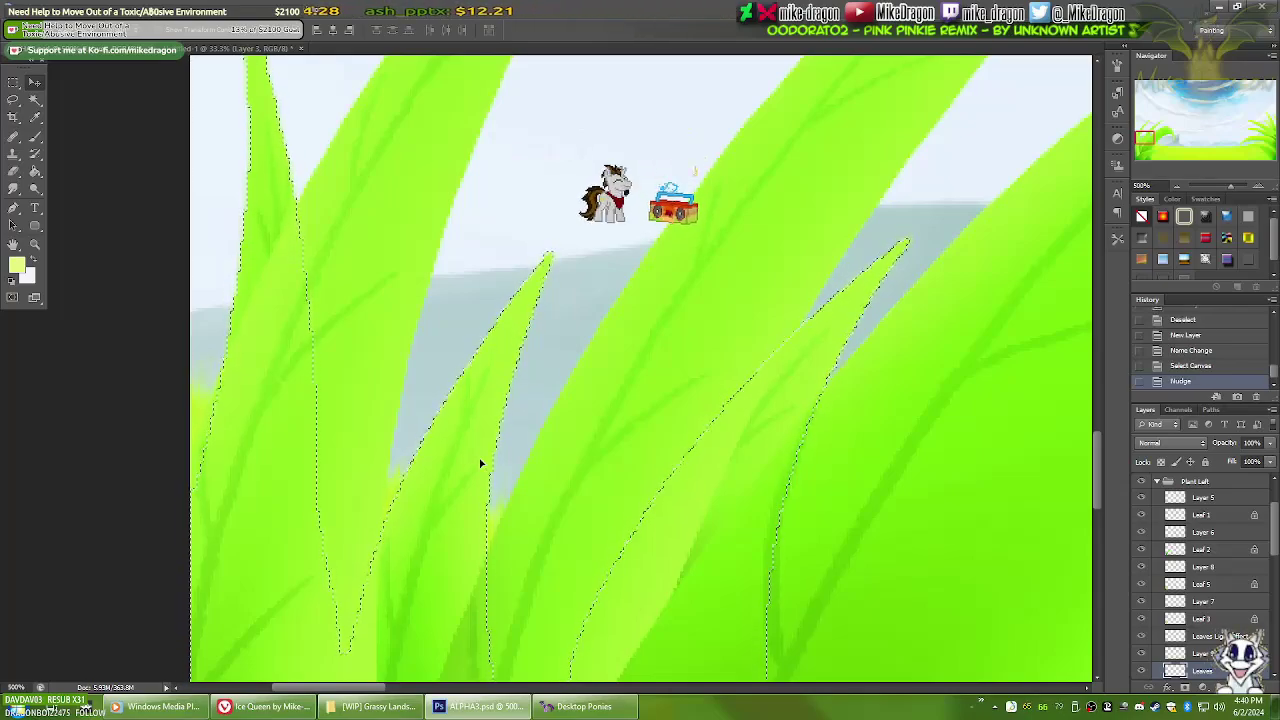
{"action": "scroll", "coordinate": [480, 457], "scroll_direction": "down", "scroll_amount": 5}
{"action": "scroll", "coordinate": [577, 430], "scroll_direction": "up", "scroll_amount": 3}
{"action": "right_click", "coordinate": [577, 430]}
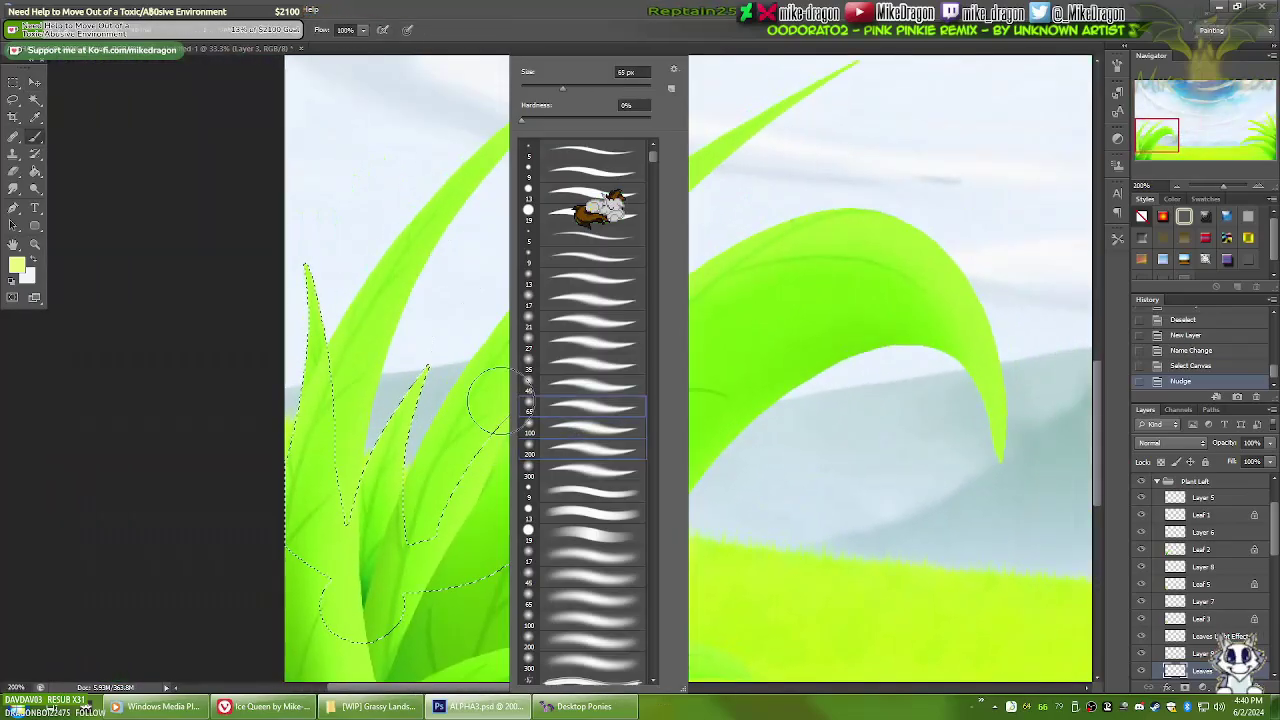
{"action": "scroll", "coordinate": [760, 194], "scroll_direction": "down", "scroll_amount": 4}
{"action": "scroll", "coordinate": [760, 194], "scroll_direction": "up", "scroll_amount": 3}
{"action": "scroll", "coordinate": [635, 180], "scroll_direction": "up", "scroll_amount": 3}
{"action": "mouse_move", "coordinate": [640, 300]}
{"action": "left_mouse_down"}
{"action": "mouse_move", "coordinate": [690, 215]}
{"action": "mouse_move", "coordinate": [600, 330]}
{"action": "left_mouse_up"}
{"action": "left_click_drag", "start_coordinate": [483, 218], "coordinate": [440, 330]}
{"action": "left_click_drag", "start_coordinate": [690, 215], "coordinate": [600, 315]}
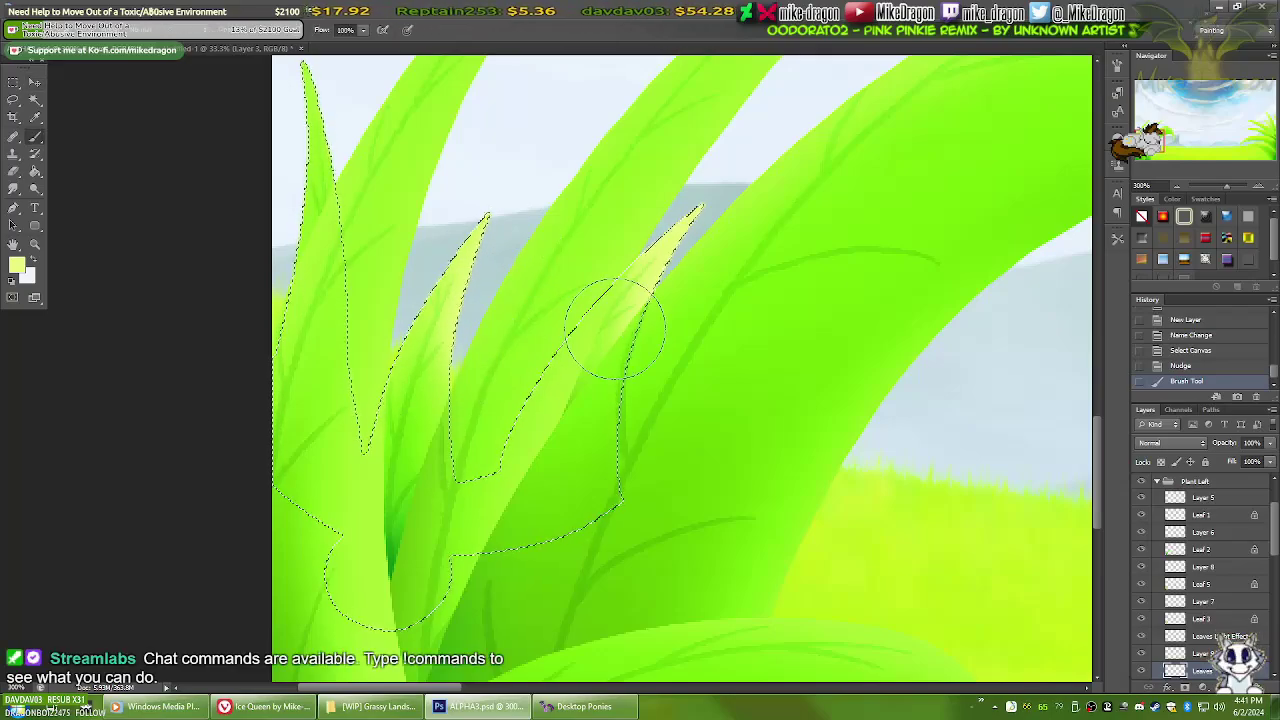
Lasso the finished leaf tip out of the selection, try highlights on the remaining narrow leaves and deselect
{"action": "key", "text": "ctrl+z"}
{"action": "scroll", "coordinate": [623, 214], "scroll_direction": "up", "scroll_amount": 1}
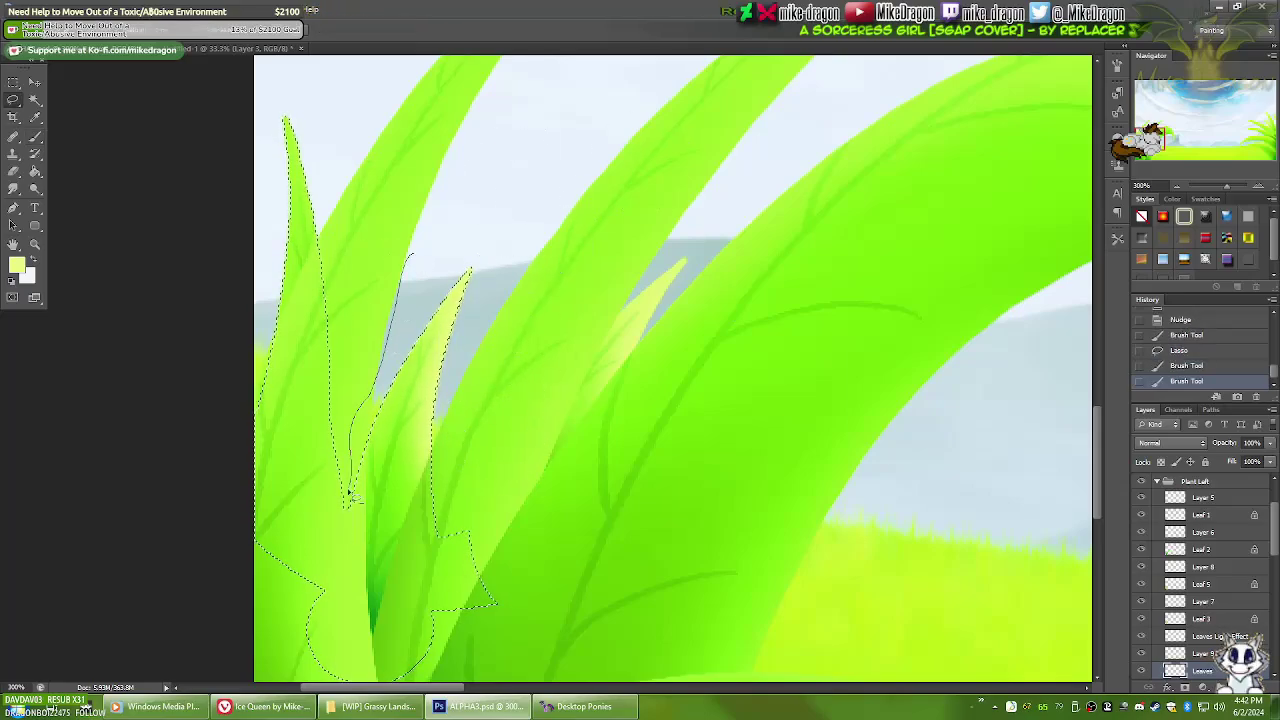
{"action": "key", "text": "ctrl+d"}
{"action": "key", "text": "ctrl+1"}
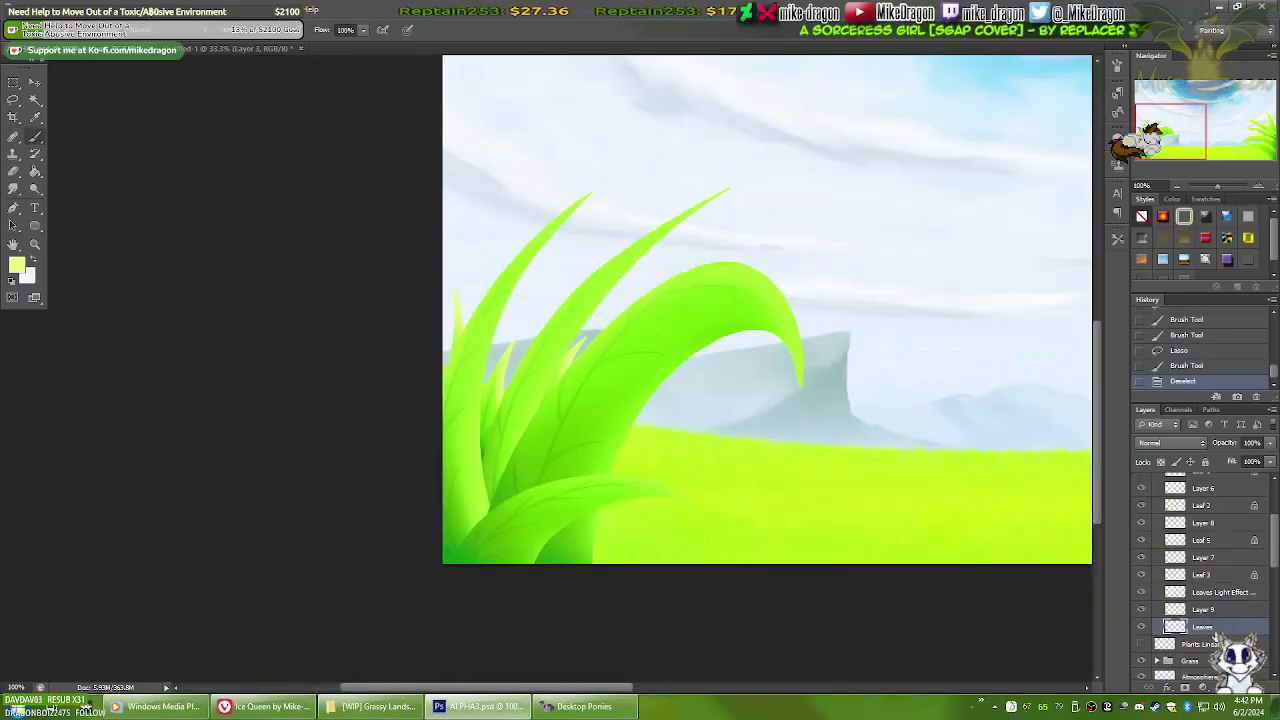
Undo the highlights painted on the Leaves layer back to the leaf selection and switch to the Leaves Light Effect layer
{"action": "key", "text": "ctrl+alt+z"}
{"action": "key", "text": "ctrl+alt+z"}
{"action": "key", "text": "ctrl+alt+z"}
{"action": "key", "text": "ctrl+alt+z"}
{"action": "key", "text": "ctrl+alt+z"}
{"action": "scroll", "coordinate": [748, 214], "scroll_direction": "up", "scroll_amount": 2}
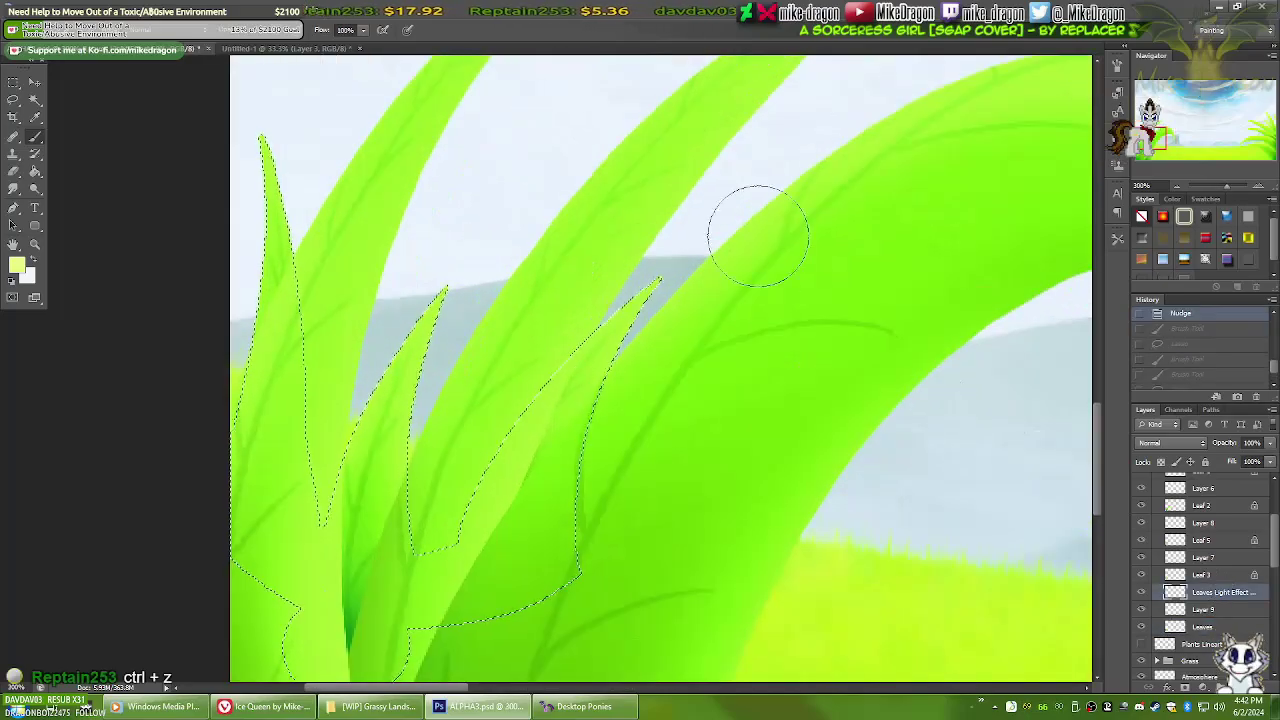
Paint the highlight on the narrow leaf tip beside the large curved leaf, redoing the trial strokes
{"action": "mouse_move", "coordinate": [651, 482]}
{"action": "left_mouse_down"}
{"action": "mouse_move", "coordinate": [714, 486]}
{"action": "mouse_move", "coordinate": [714, 500]}
{"action": "left_mouse_up"}
{"action": "key", "text": "ctrl+alt+z"}
{"action": "key", "text": "ctrl+alt+z"}
{"action": "key", "text": "b"}
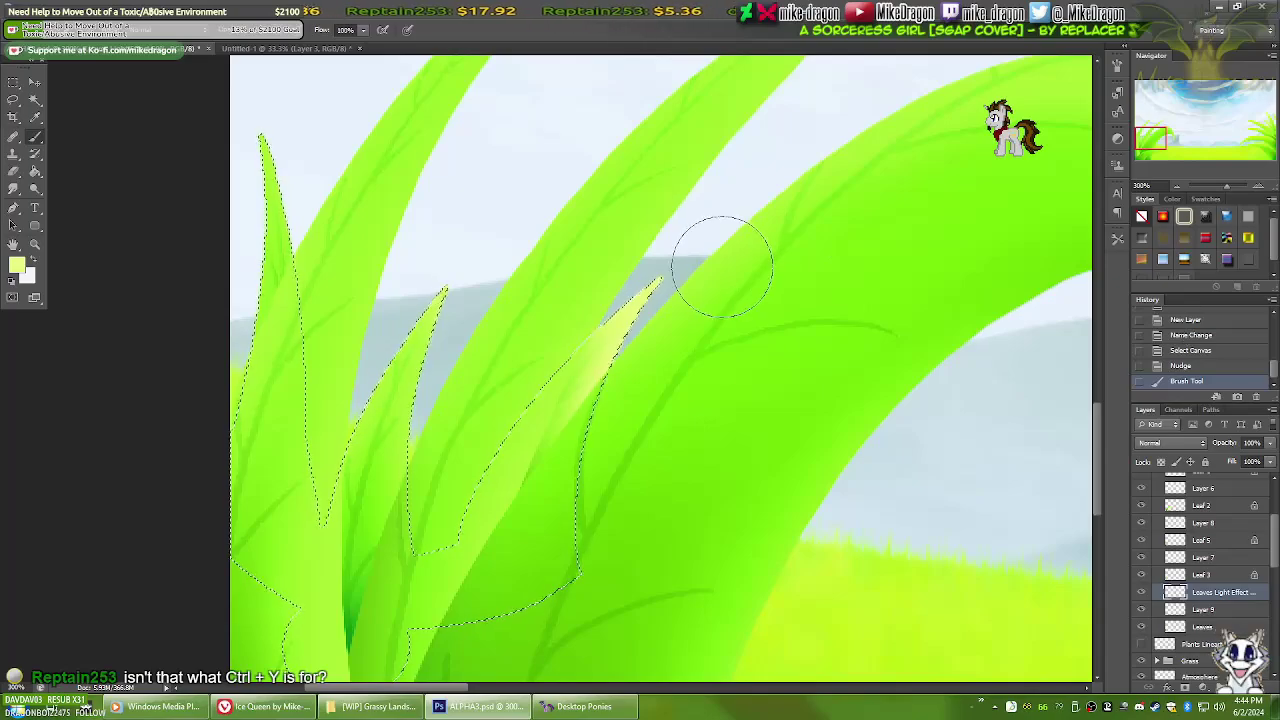
{"action": "left_click", "coordinate": [60, 12]}
{"action": "key", "text": "Escape"}
{"action": "key", "text": "alt+t"}
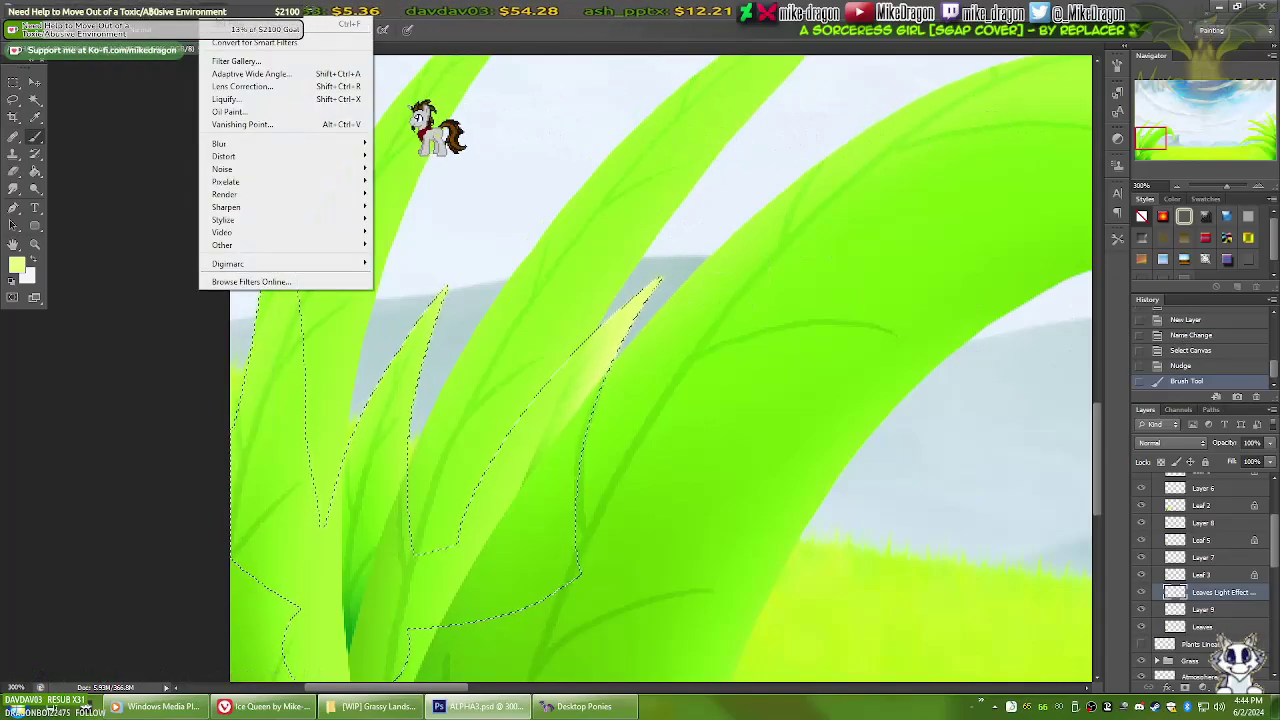
{"action": "key", "text": "Right"}
{"action": "key", "text": "Right"}
{"action": "key", "text": "Escape"}
Lasso the finished leaves out of the selection, paint the remaining narrow leaves' highlights and apply the copied layer style
{"action": "key", "text": "l"}
{"action": "left_click_drag", "start_coordinate": [690, 215], "coordinate": [700, 220]}
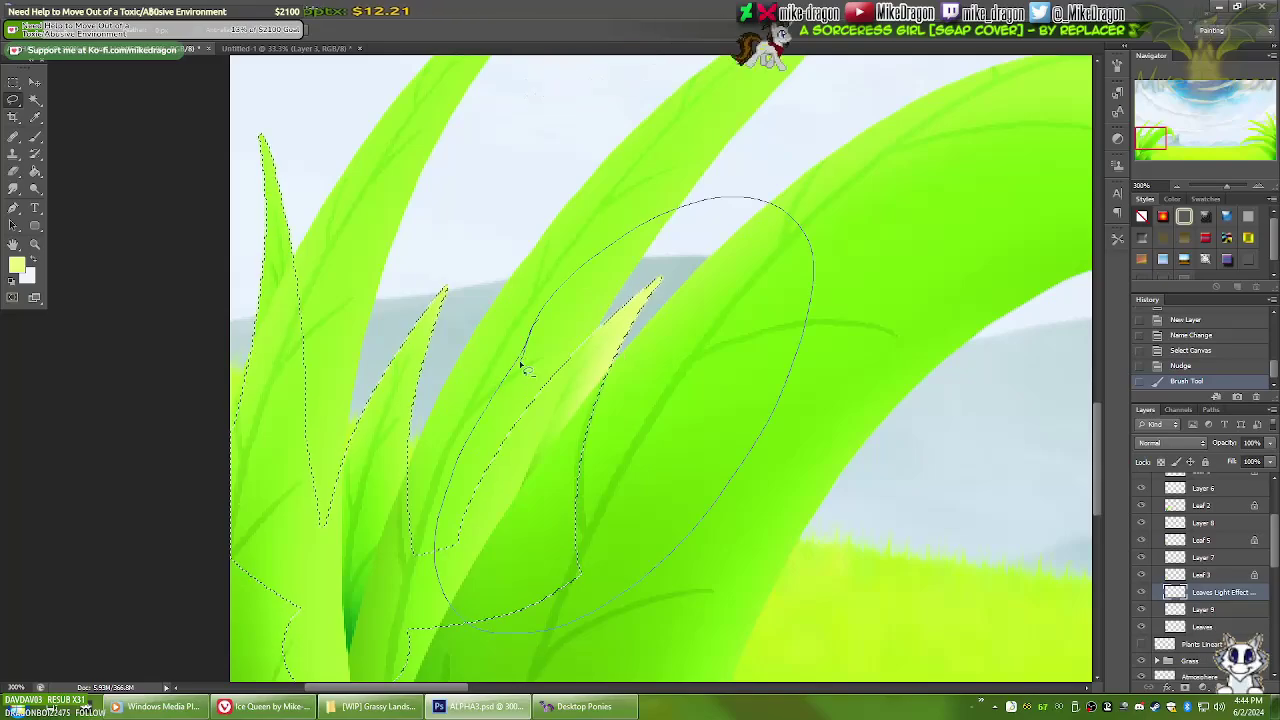
{"action": "key", "text": "b"}
{"action": "left_click_drag", "start_coordinate": [486, 371], "coordinate": [529, 357]}
{"action": "key", "text": "ctrl+d"}
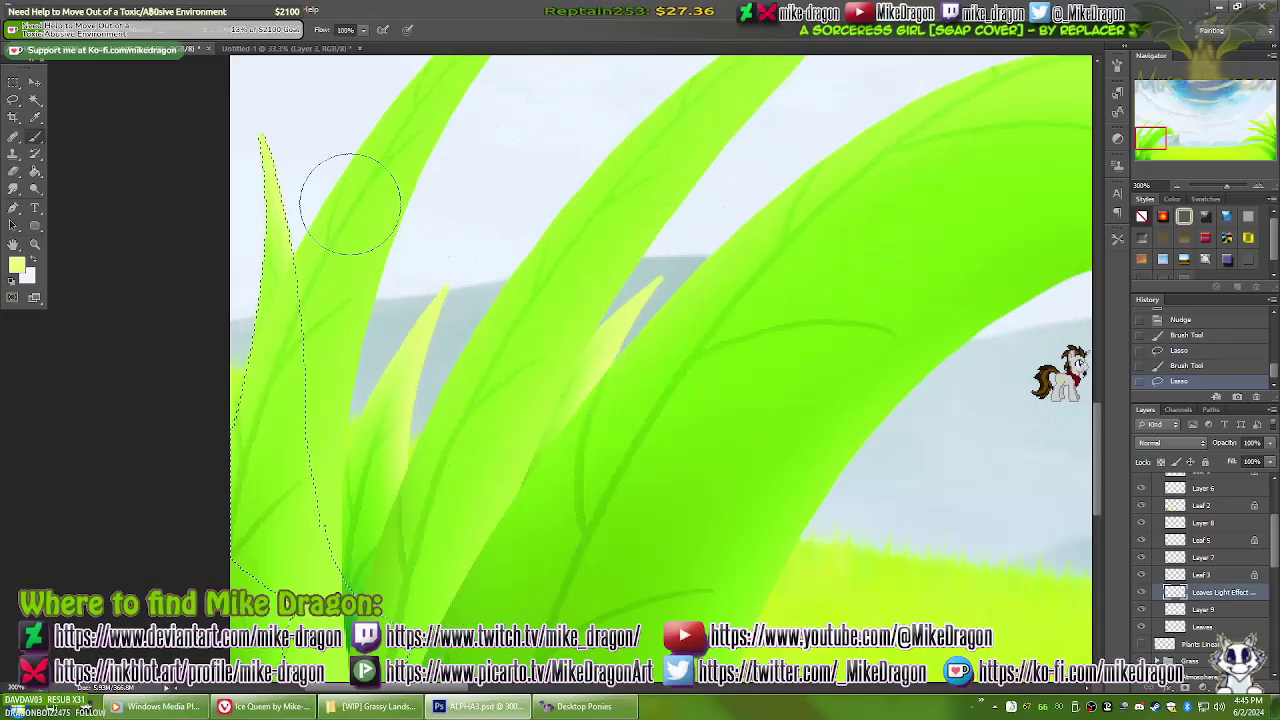
{"action": "key", "text": "ctrl+0"}
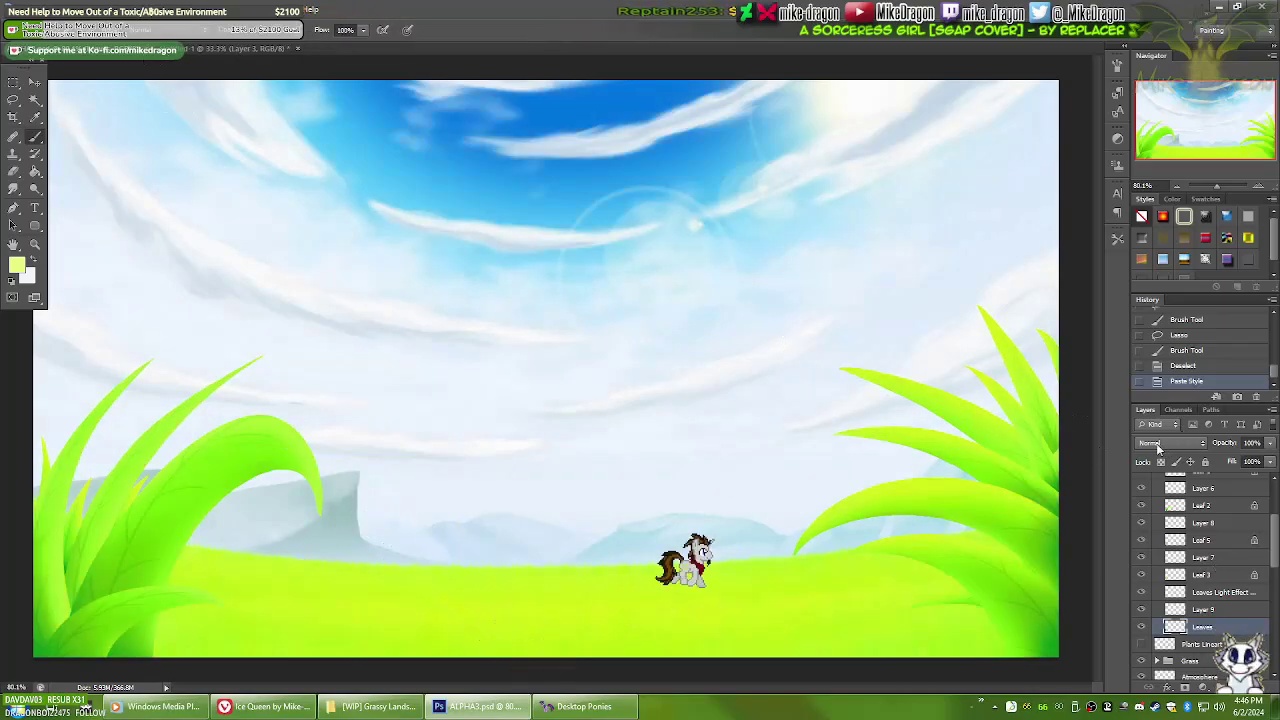
Add a Leaf 3 Light Effect layer to the left plant, paint the highlight inside Leaf 3's selection and apply the copied style
{"action": "left_click", "coordinate": [1200, 574]}
{"action": "key", "text": "ctrl+a"}
{"action": "key", "text": "Right"}
{"action": "key", "text": "ctrl+shift+alt+n"}
{"action": "double_click", "coordinate": [1222, 557]}
{"action": "type", "text": "Leaf 3 Light Effect S"}
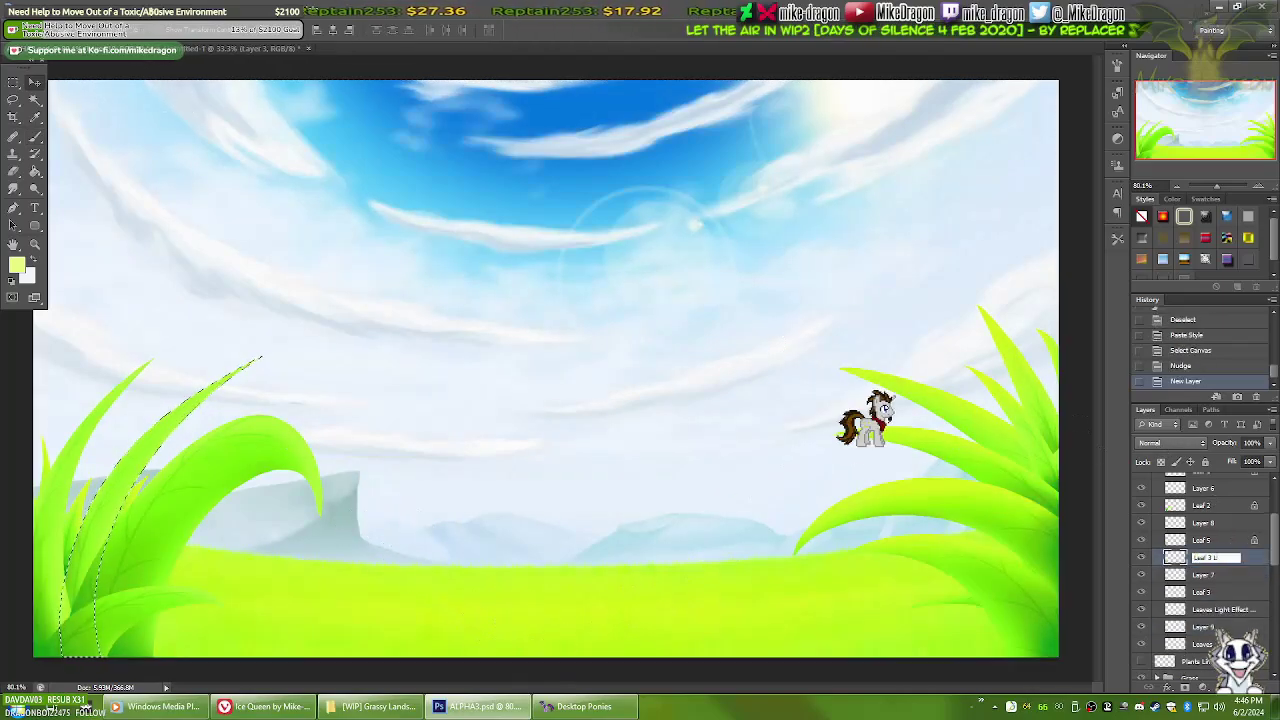
{"action": "key", "text": "Return"}
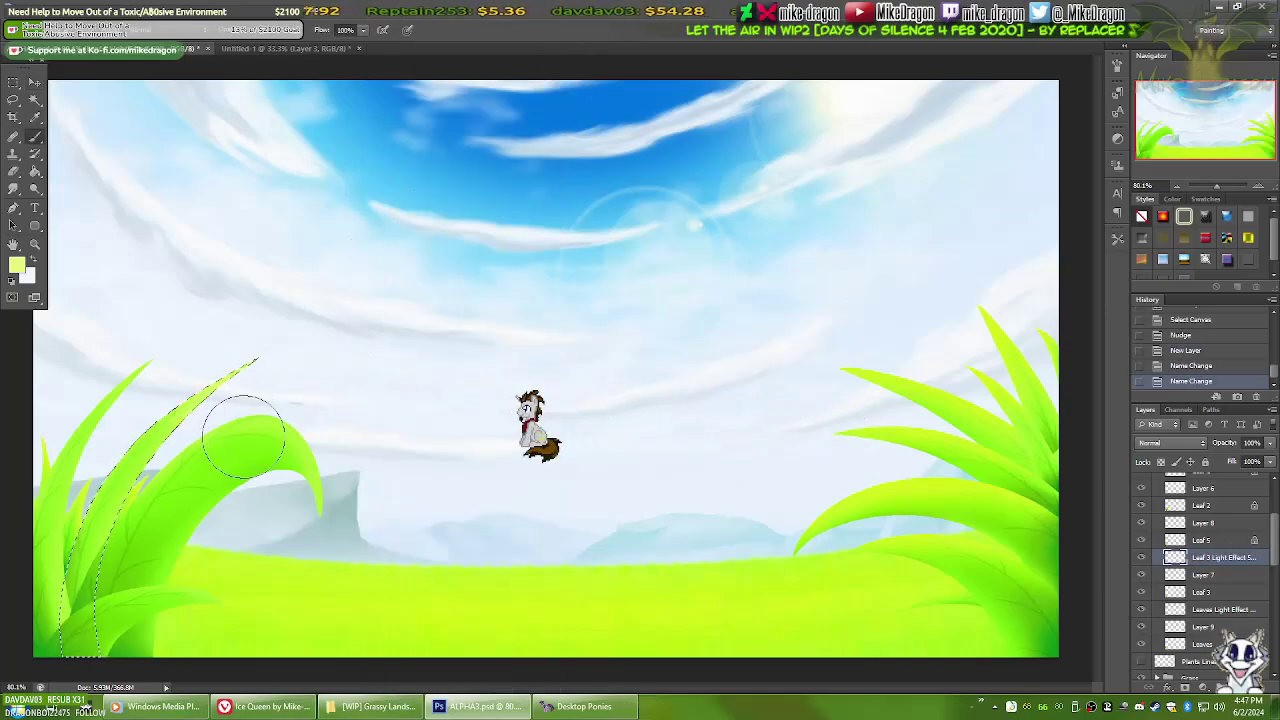
{"action": "right_click", "coordinate": [1213, 557]}
Load Leaf 5's outline as a selection and add a layer named Leaf 5 Light Effect above Layer 8
{"action": "left_click", "coordinate": [1200, 540]}
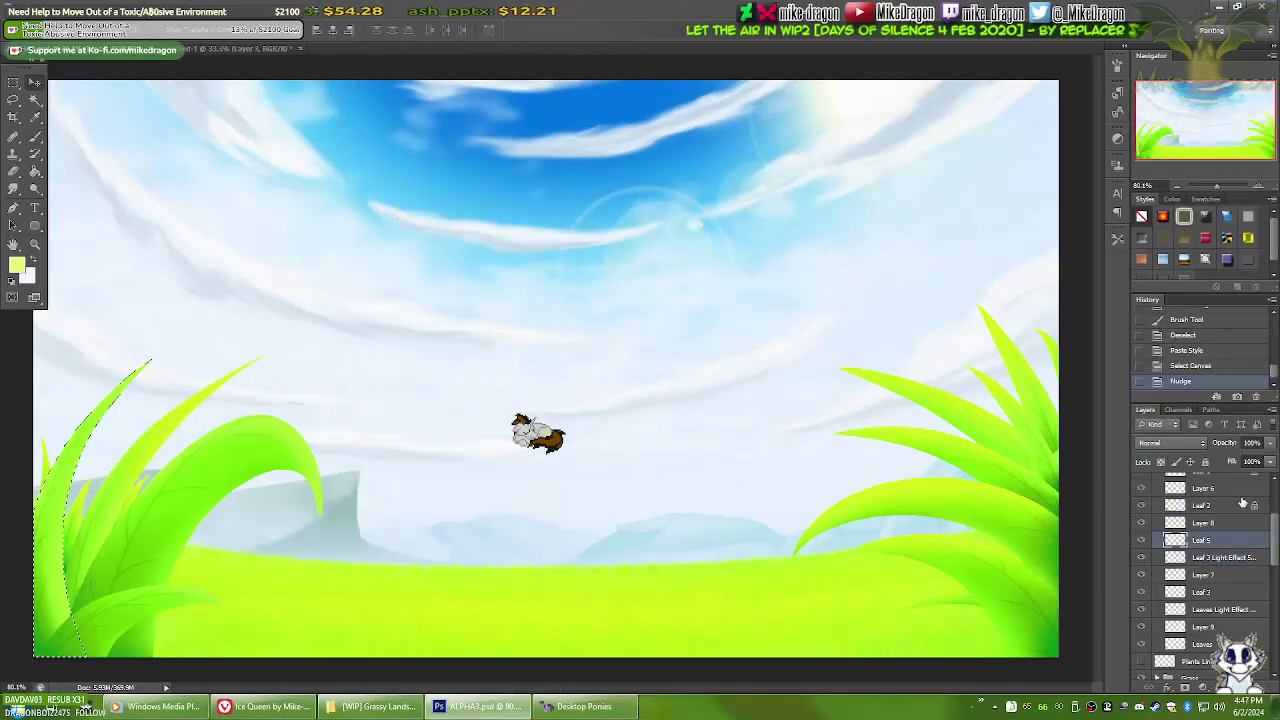
{"action": "key", "text": "ctrl+shift+alt+n"}
{"action": "double_click", "coordinate": [1222, 522]}
{"action": "type", "text": "Leaf 5 Light Effect S"}
{"action": "key", "text": "Return"}
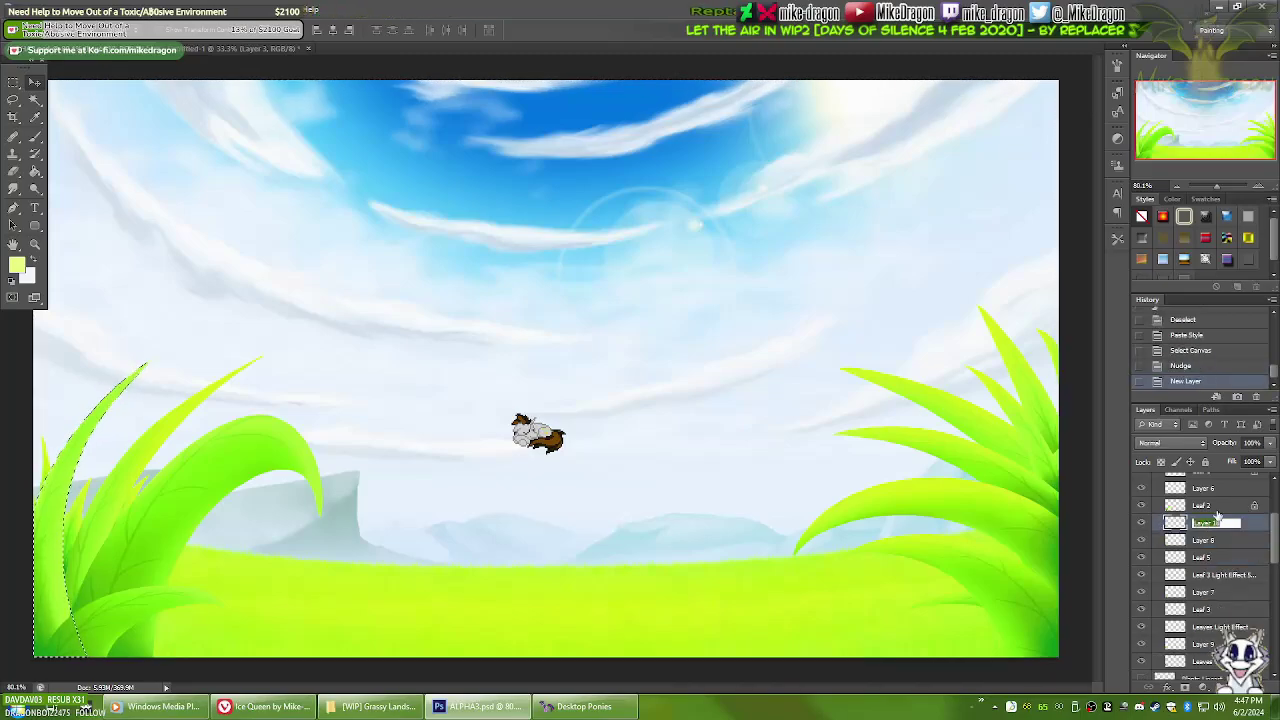
Paint the yellow-green highlight on the left plant's selected tall outer leaf, deselect and apply the copied layer style
{"action": "key", "text": "b"}
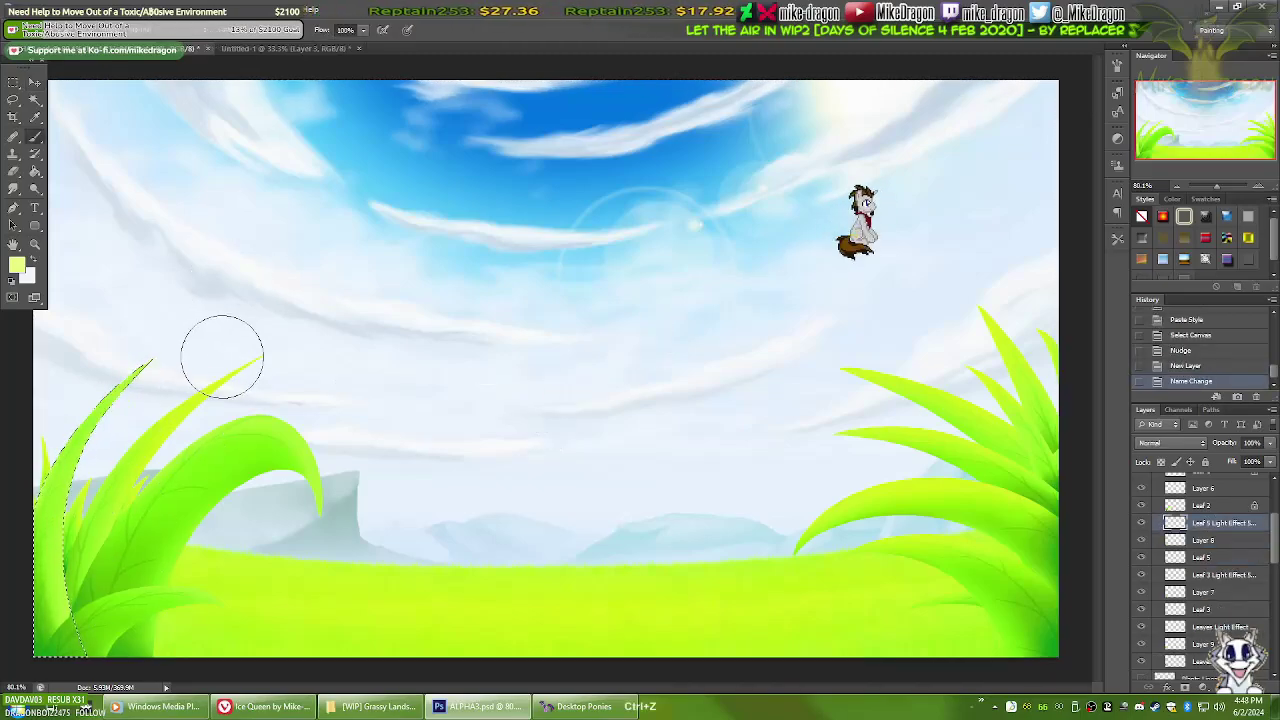
{"action": "left_click_drag", "start_coordinate": [148, 448], "coordinate": [80, 482]}
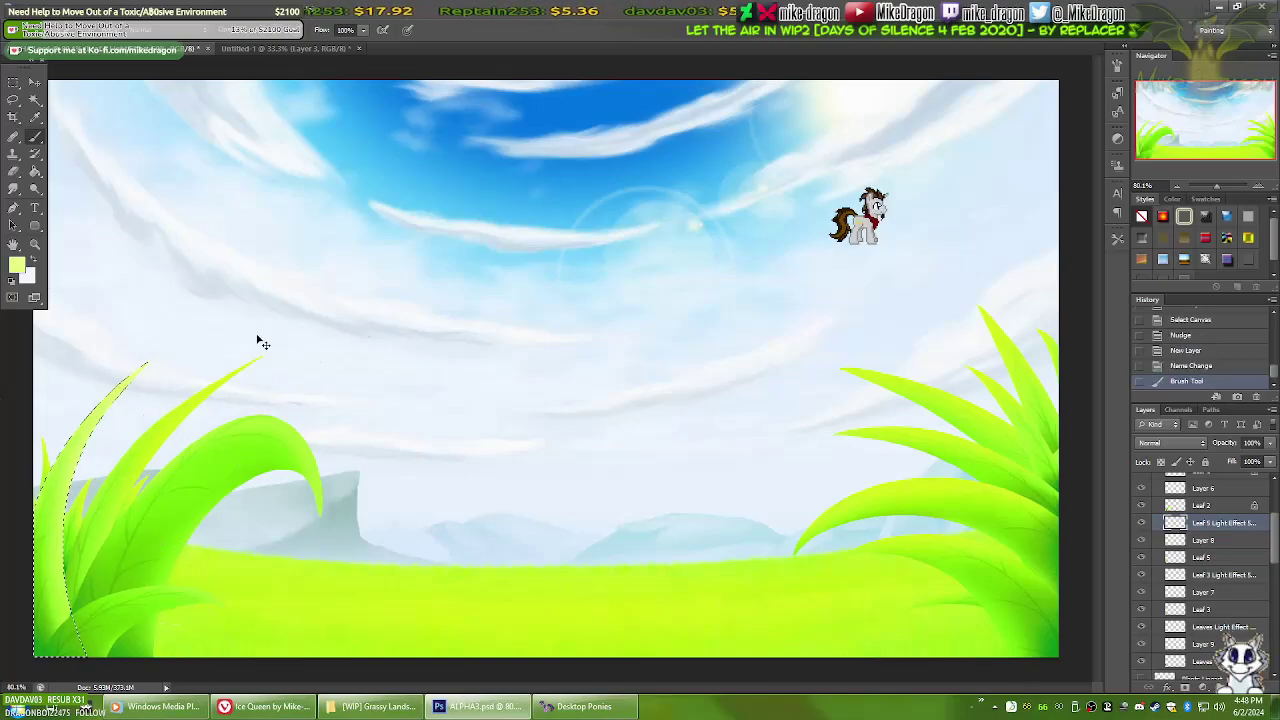
{"action": "key", "text": "ctrl+z"}
{"action": "key", "text": "ctrl+alt+z"}
{"action": "key", "text": "ctrl+alt+z"}
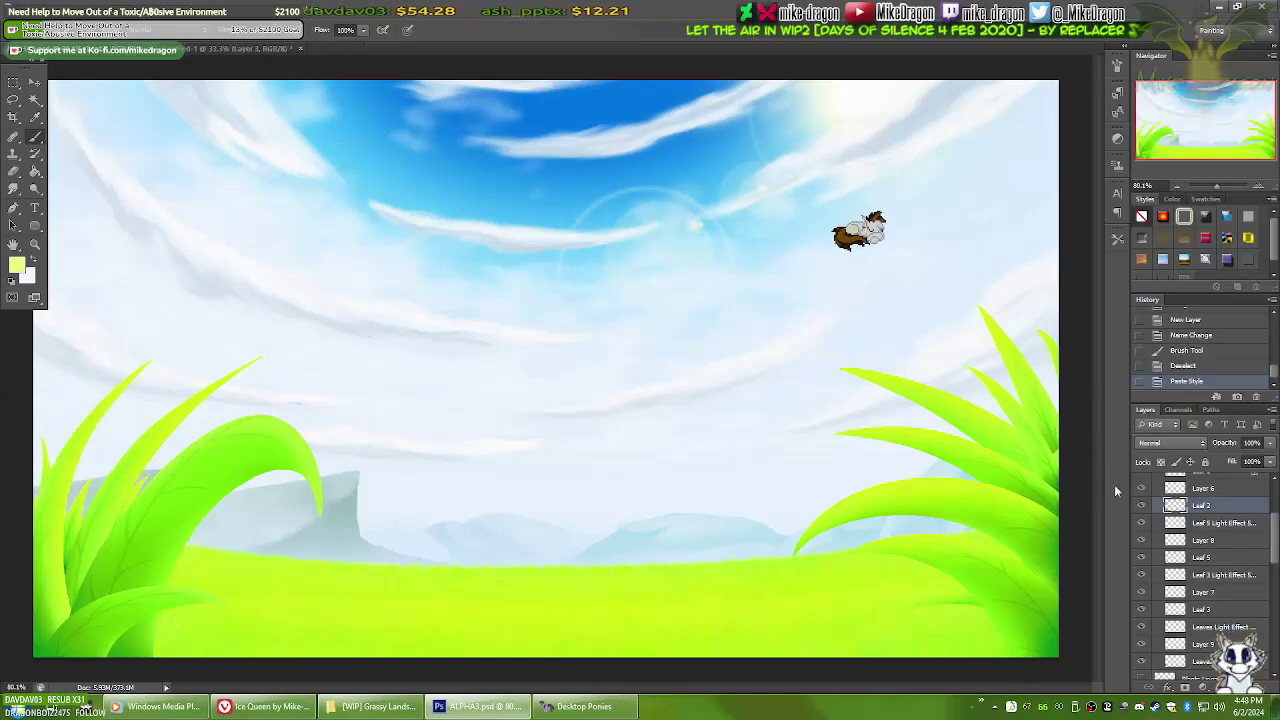
Load the large curved leaf's outline as a selection and add a Leaf 2 Light Effect layer above Layer 6
{"action": "left_click", "coordinate": [1203, 572], "text": "ctrl"}
{"action": "key", "text": "ctrl+shift+z"}
{"action": "key", "text": "ctrl+shift+z"}
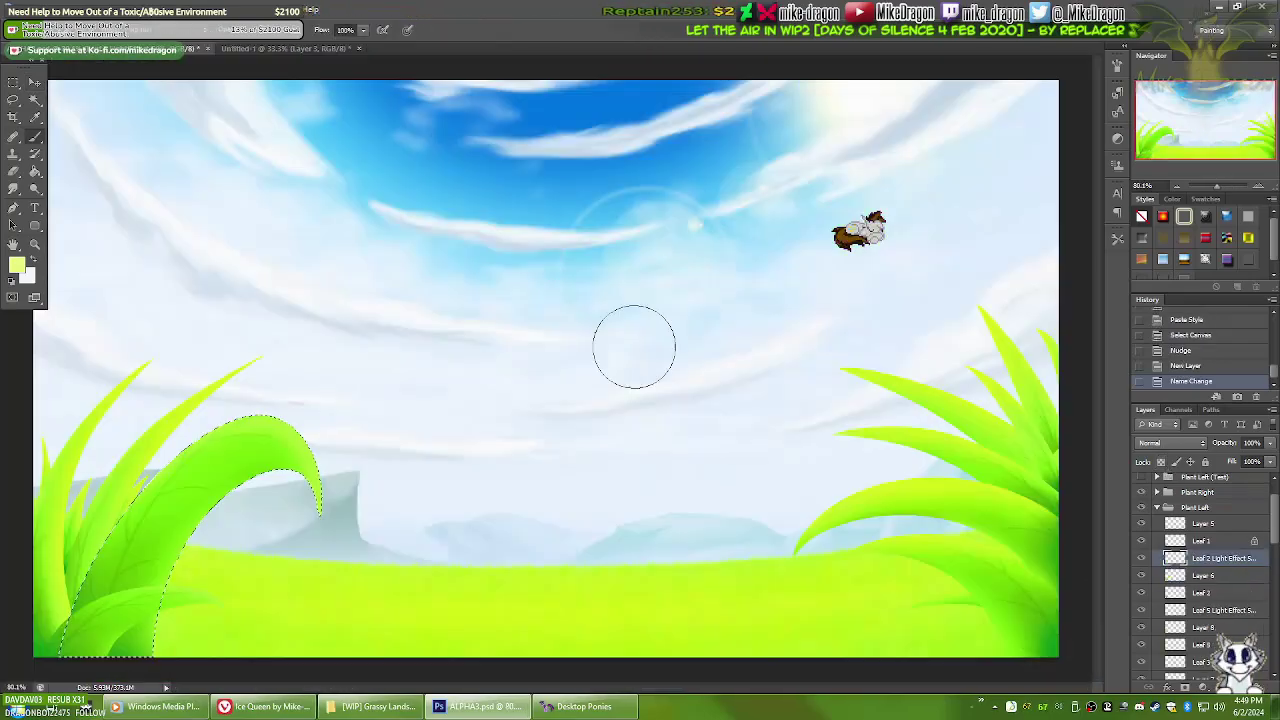
Paint the highlight along the large curved leaf's edges with a larger soft brush and apply the Hard Mix 50% style
{"action": "mouse_move", "coordinate": [337, 386]}
{"action": "left_mouse_down"}
{"action": "mouse_move", "coordinate": [63, 414]}
{"action": "mouse_move", "coordinate": [251, 586]}
{"action": "mouse_move", "coordinate": [626, 584]}
{"action": "left_mouse_up"}
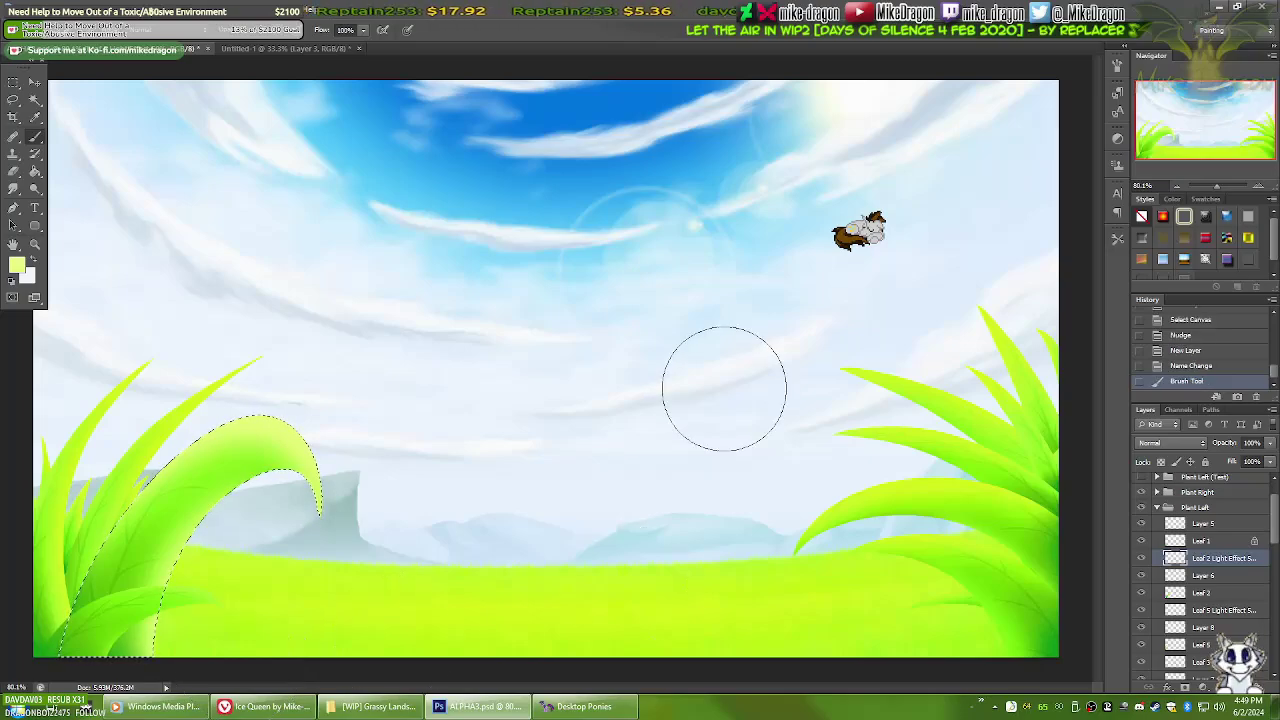
{"action": "right_click", "coordinate": [1222, 563]}
{"action": "left_click", "coordinate": [1236, 328]}
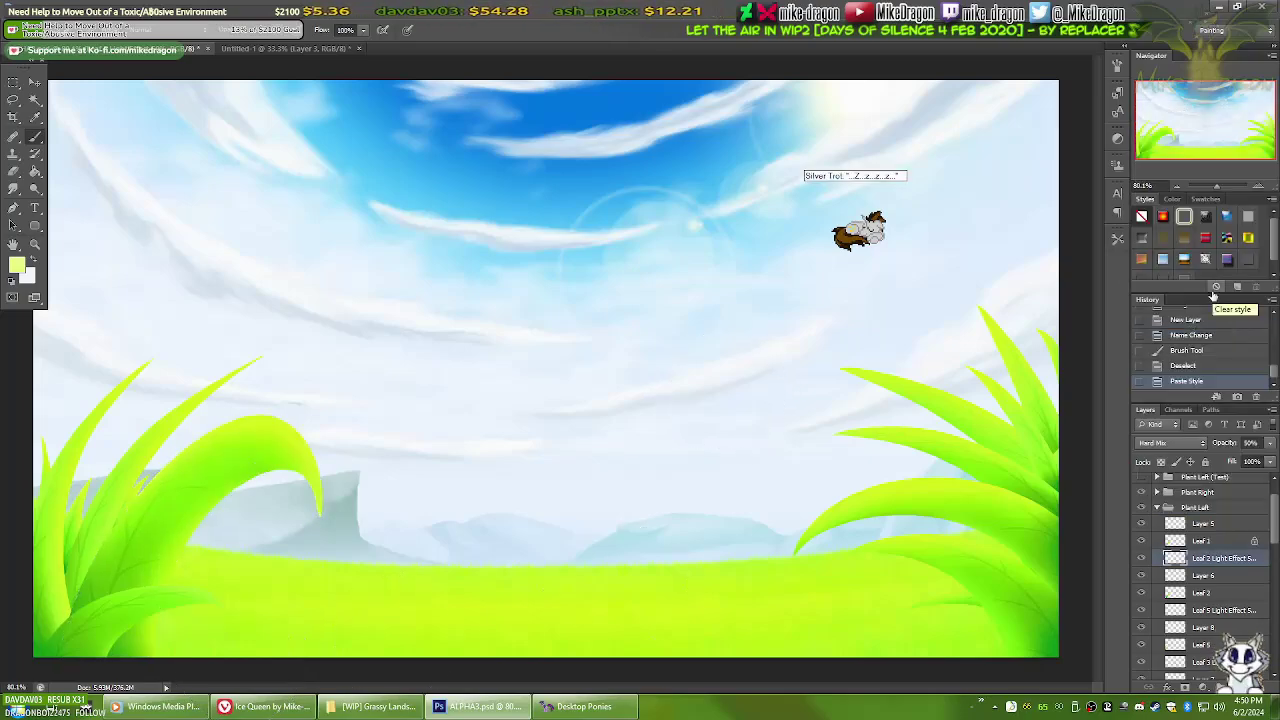
Load the low front leaf's outline as a selection and add a Leaf 1 Light Effect layer above Layer 5
{"action": "left_click", "coordinate": [1203, 541]}
{"action": "key", "text": "ctrl+a"}
{"action": "key", "text": "ctrl+Right"}
{"action": "key", "text": "ctrl+shift+alt+n"}
{"action": "double_click", "coordinate": [1208, 524]}
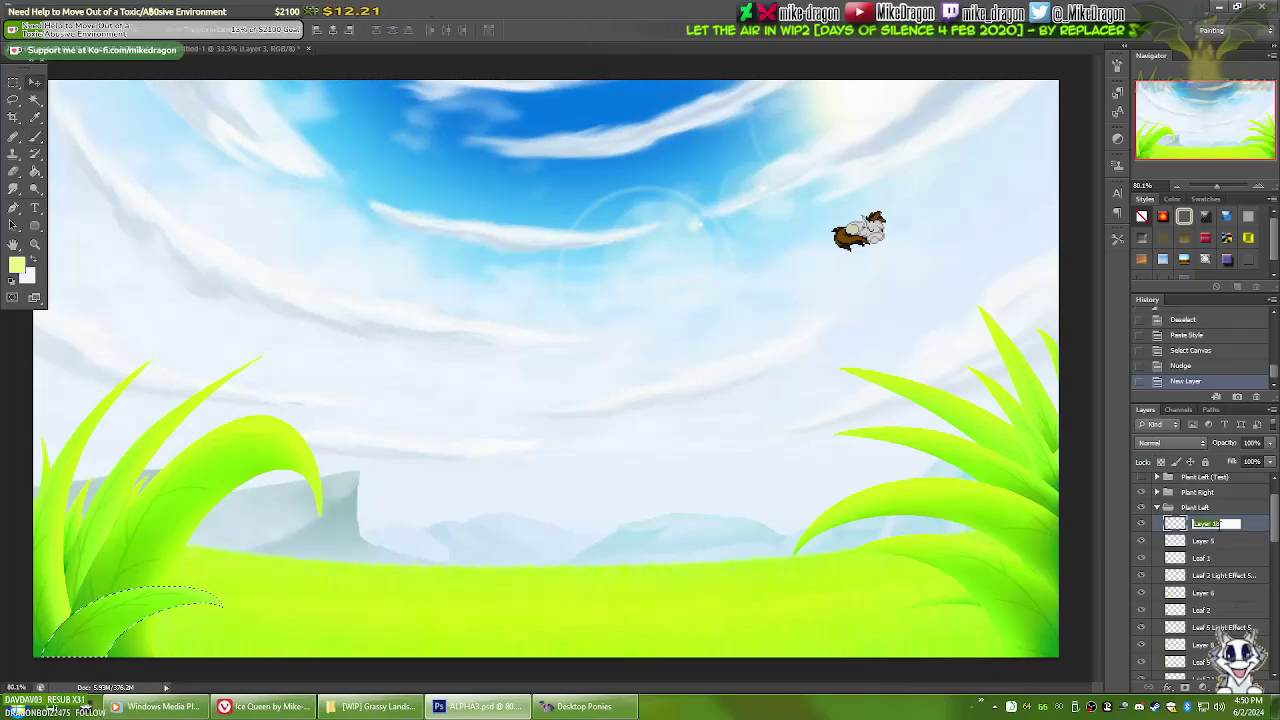
{"action": "key", "text": "Return"}
{"action": "right_click", "coordinate": [257, 457]}
{"action": "key", "text": "Escape"}
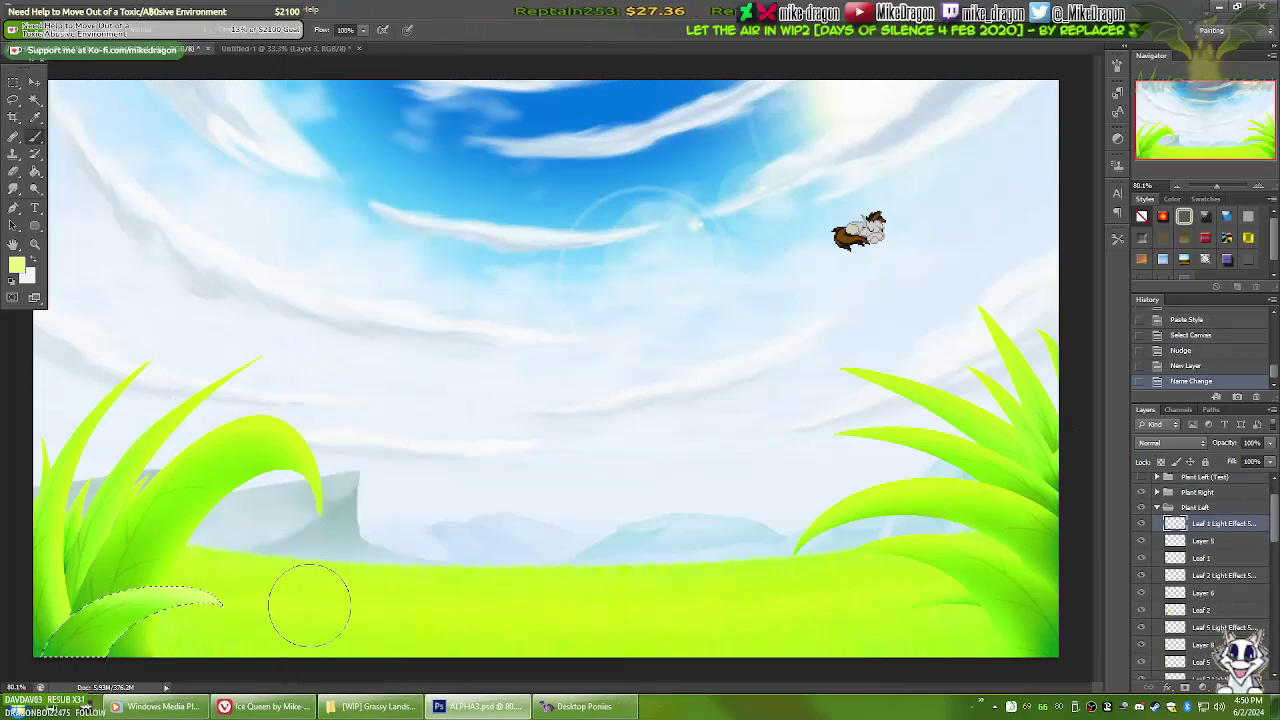
Paint the yellow-green highlight on the left plant's selected low front leaf, deselect and apply the copied layer style
{"action": "left_click_drag", "start_coordinate": [309, 600], "coordinate": [120, 630]}
{"action": "key", "text": "ctrl+d"}
{"action": "right_click", "coordinate": [1222, 523]}
{"action": "left_click", "coordinate": [1236, 288]}
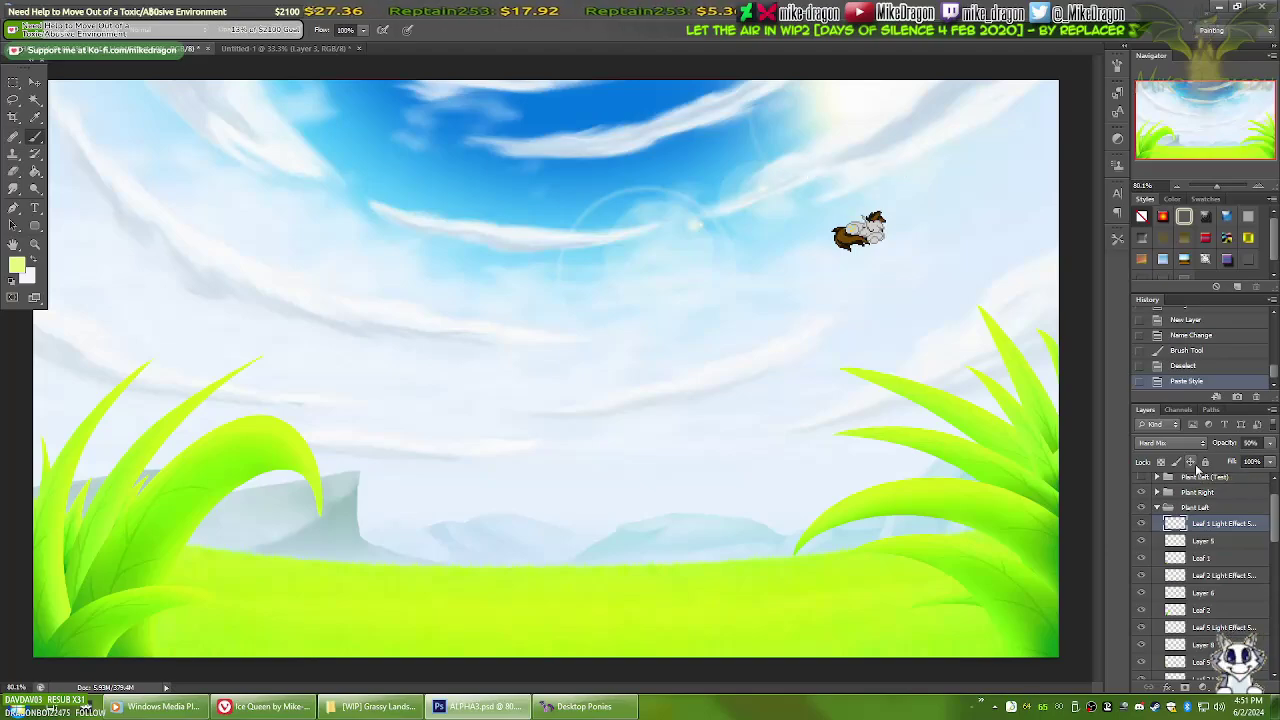
Store a yellow-green dab on a Plants light effect color layer above the Plant Right group and hide that layer
{"action": "key", "text": "ctrl+shift+alt+n"}
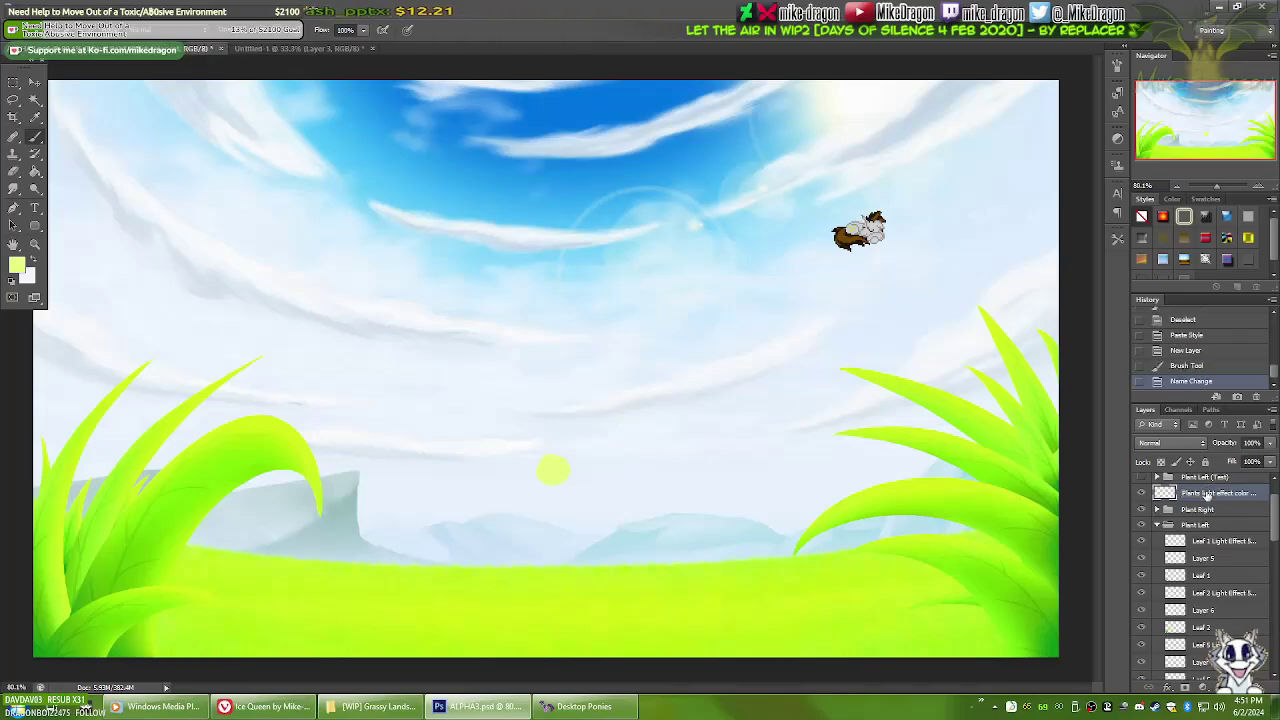
{"action": "left_click", "coordinate": [1141, 493]}
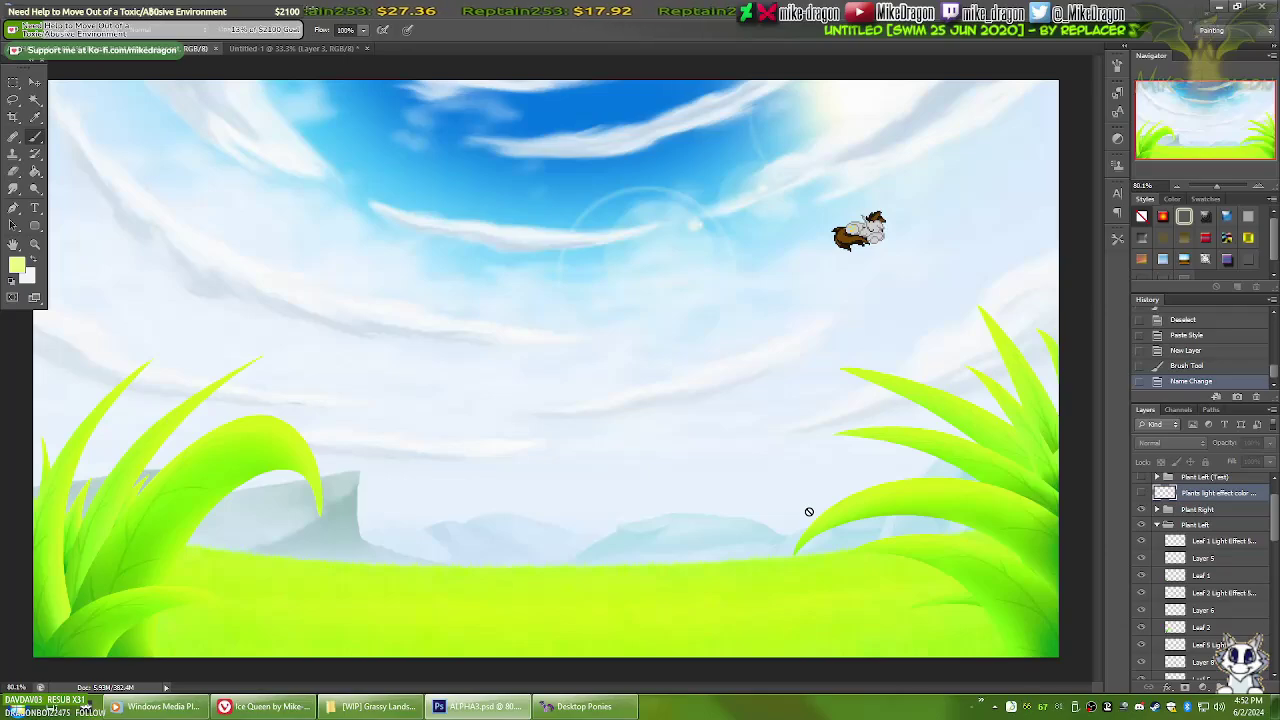
Add a layer atop the Plant Left group and paint a thin e8ff7e highlight along the low front leaf's upper edge
{"action": "key", "text": "ctrl+shift+alt+n"}
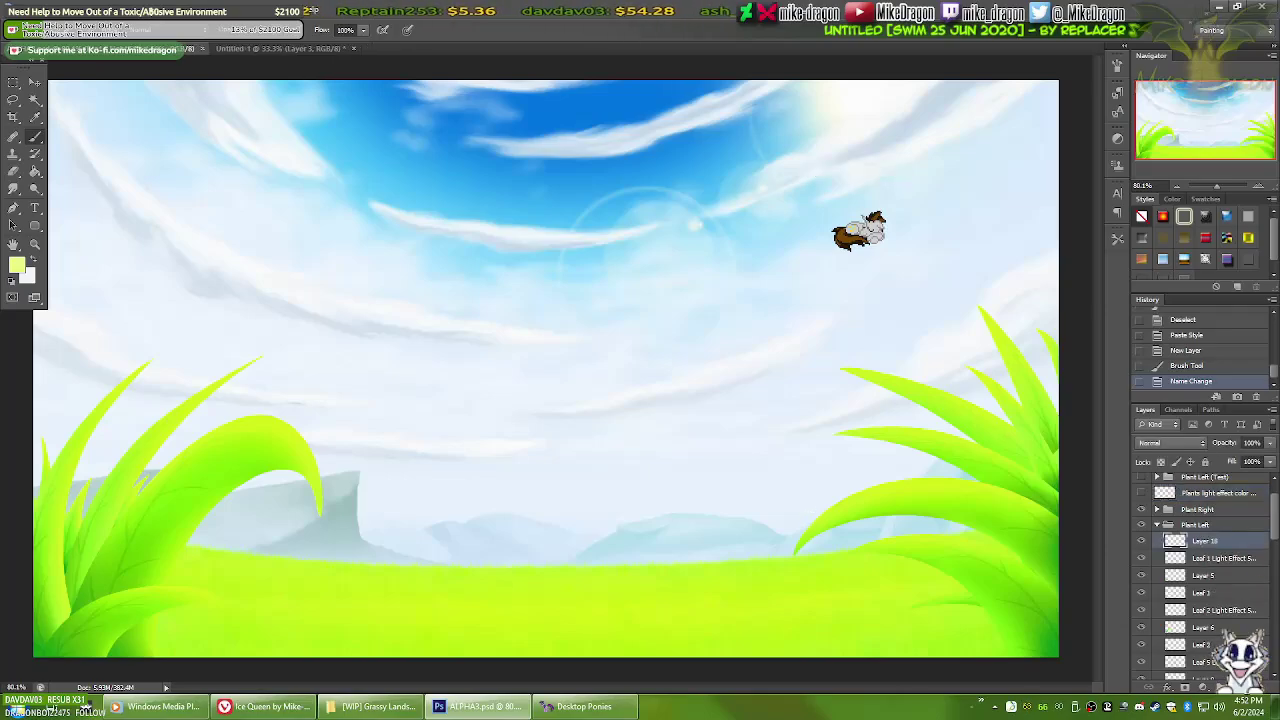
{"action": "scroll", "coordinate": [663, 423], "scroll_direction": "up", "scroll_amount": 5}
{"action": "right_click", "coordinate": [770, 140]}
{"action": "double_click", "coordinate": [852, 152]}
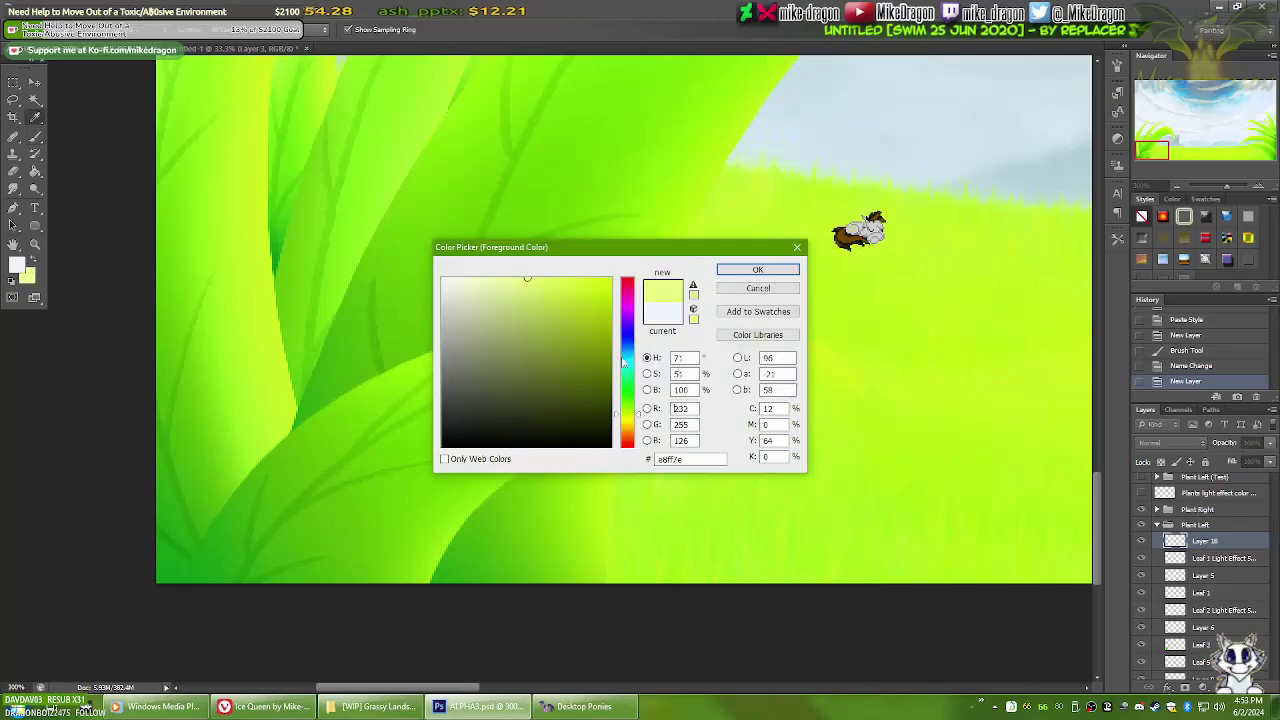
{"action": "key", "text": "Return"}
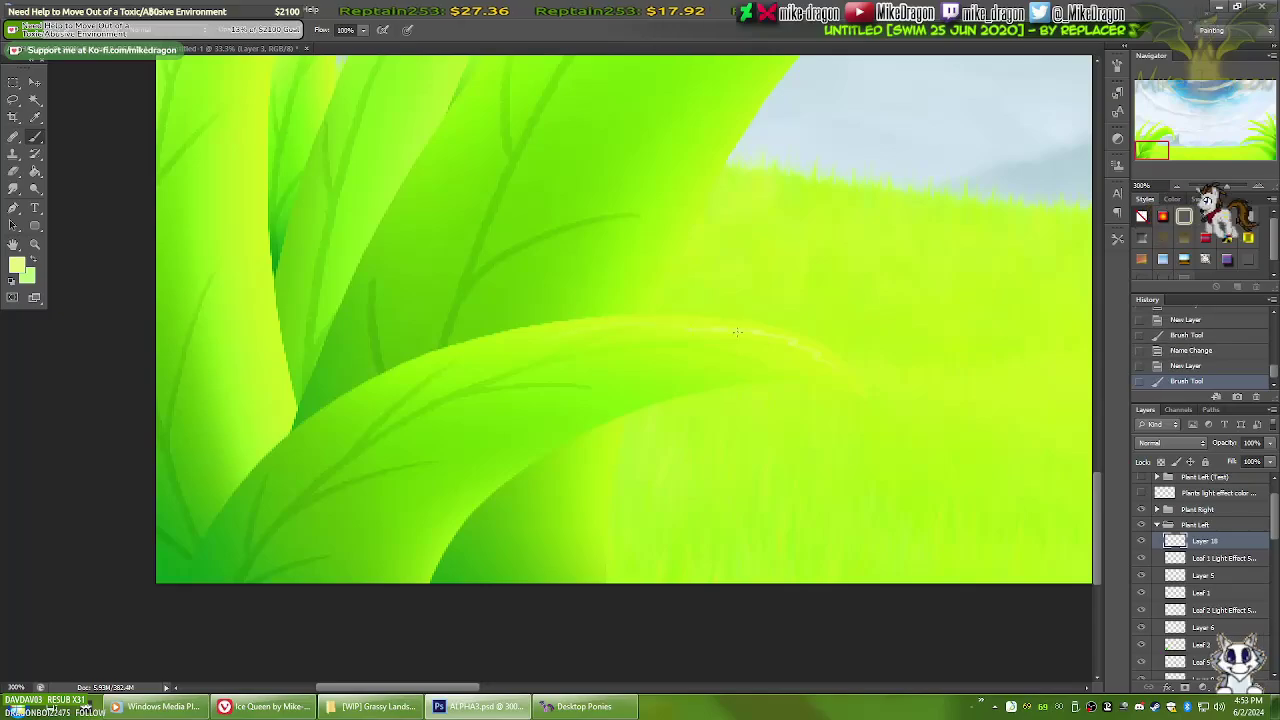
Give the thin highlight layer a 1 px Screen Outer Glow at 75% opacity in light green bbff7e
{"action": "right_click", "coordinate": [1190, 540]}
{"action": "left_click", "coordinate": [1170, 93]}
{"action": "left_click", "coordinate": [862, 544]}
{"action": "left_click", "coordinate": [993, 433]}
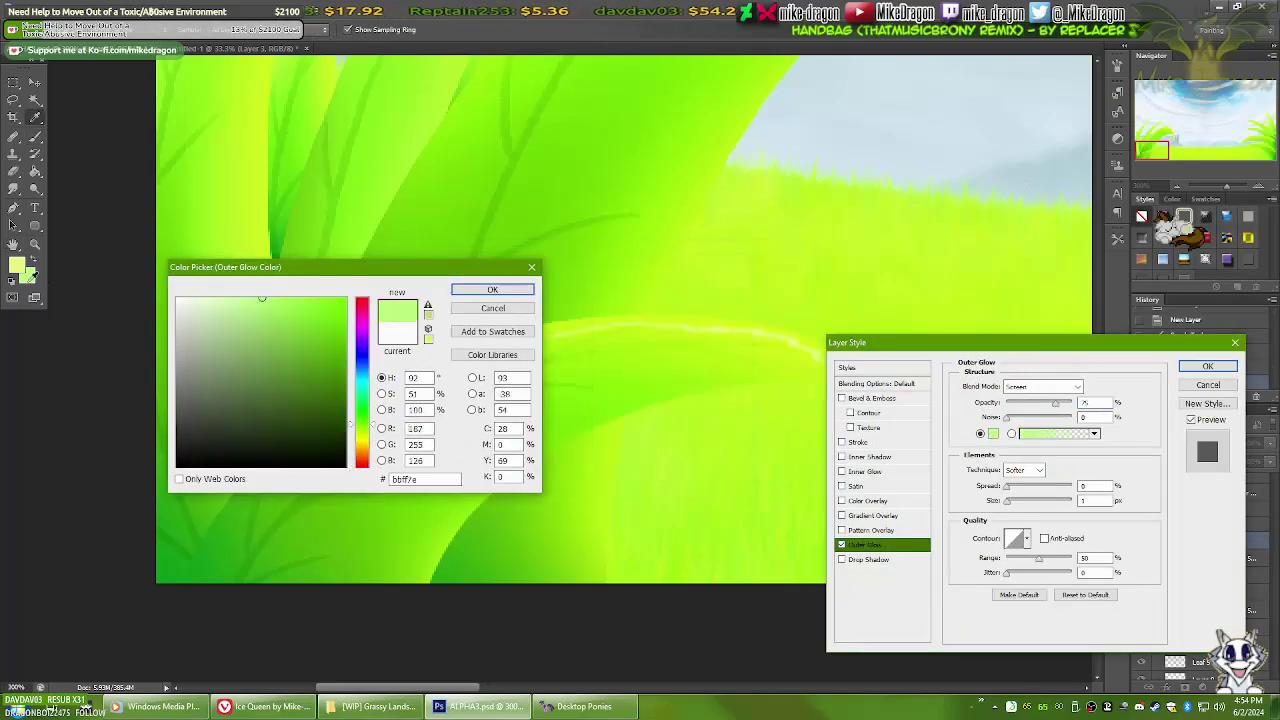
{"action": "left_click", "coordinate": [500, 290]}
{"action": "key", "text": "Return"}
Set the thin highlight layer's opacity to 100%
{"action": "key", "text": "ctrl+minus"}
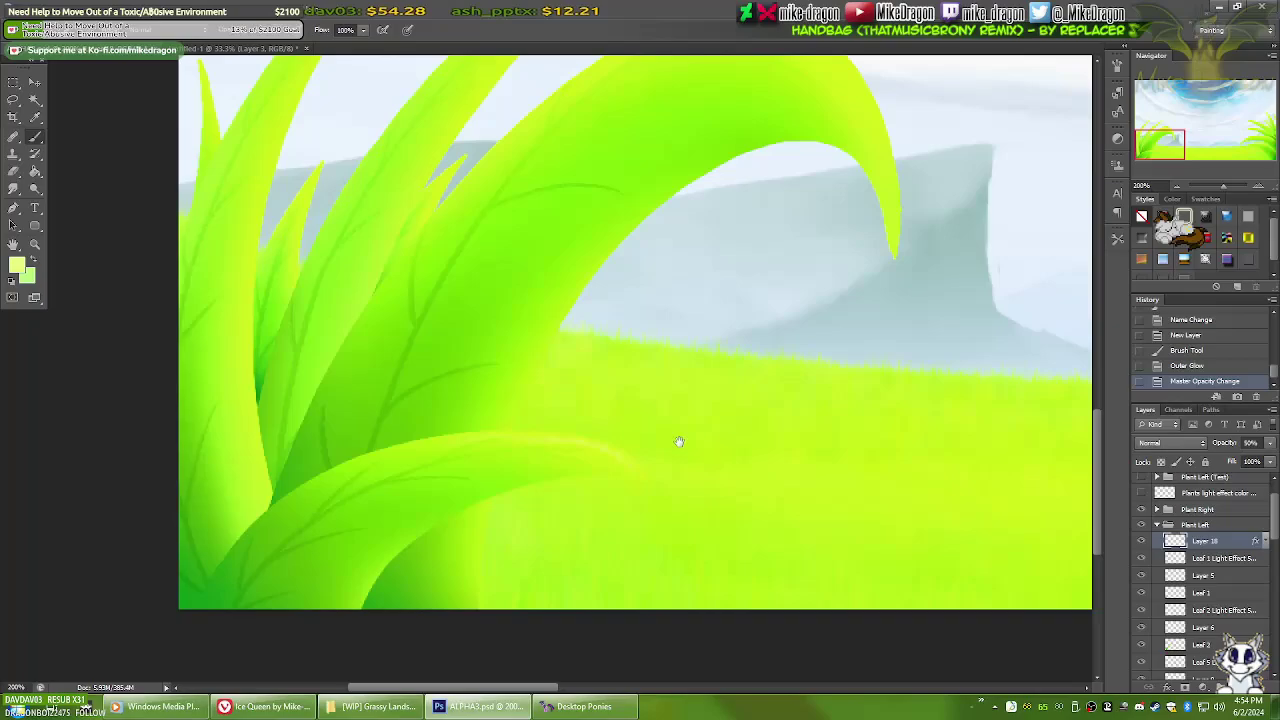
{"action": "key", "text": "ctrl+plus"}
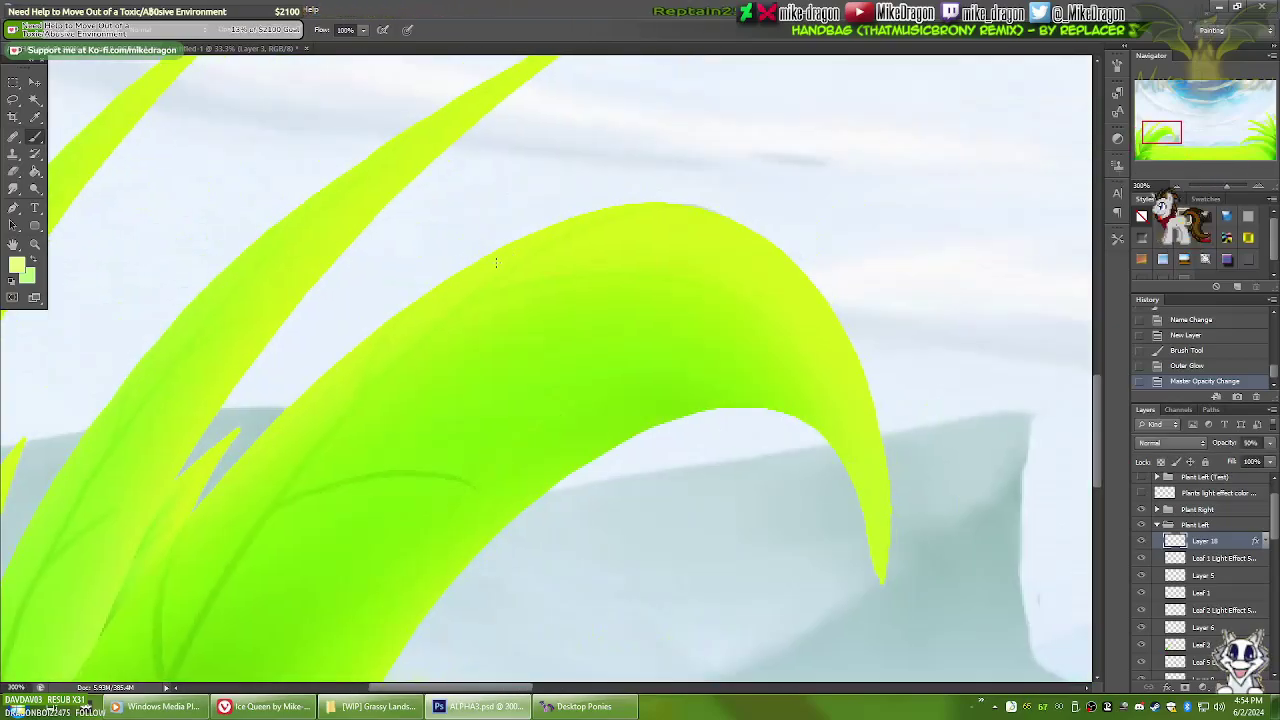
{"action": "left_click_drag", "start_coordinate": [1222, 442], "coordinate": [1230, 441]}
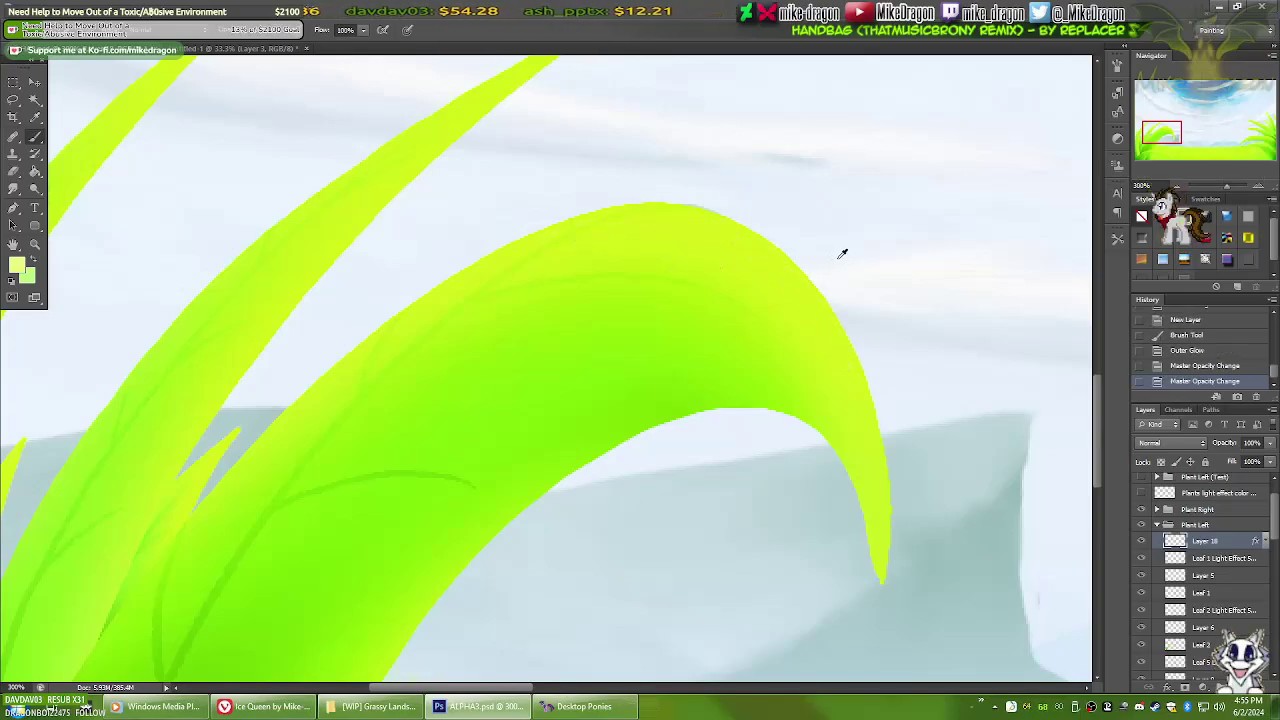
Try thin highlight strokes along the large curved leaf's outer edge in a rotated view and undo them
{"action": "key", "text": "r"}
{"action": "mouse_move", "coordinate": [842, 254]}
{"action": "left_mouse_down"}
{"action": "mouse_move", "coordinate": [500, 268]}
{"action": "mouse_move", "coordinate": [686, 411]}
{"action": "mouse_move", "coordinate": [521, 441]}
{"action": "mouse_move", "coordinate": [608, 446]}
{"action": "left_mouse_up"}
{"action": "key", "text": "r"}
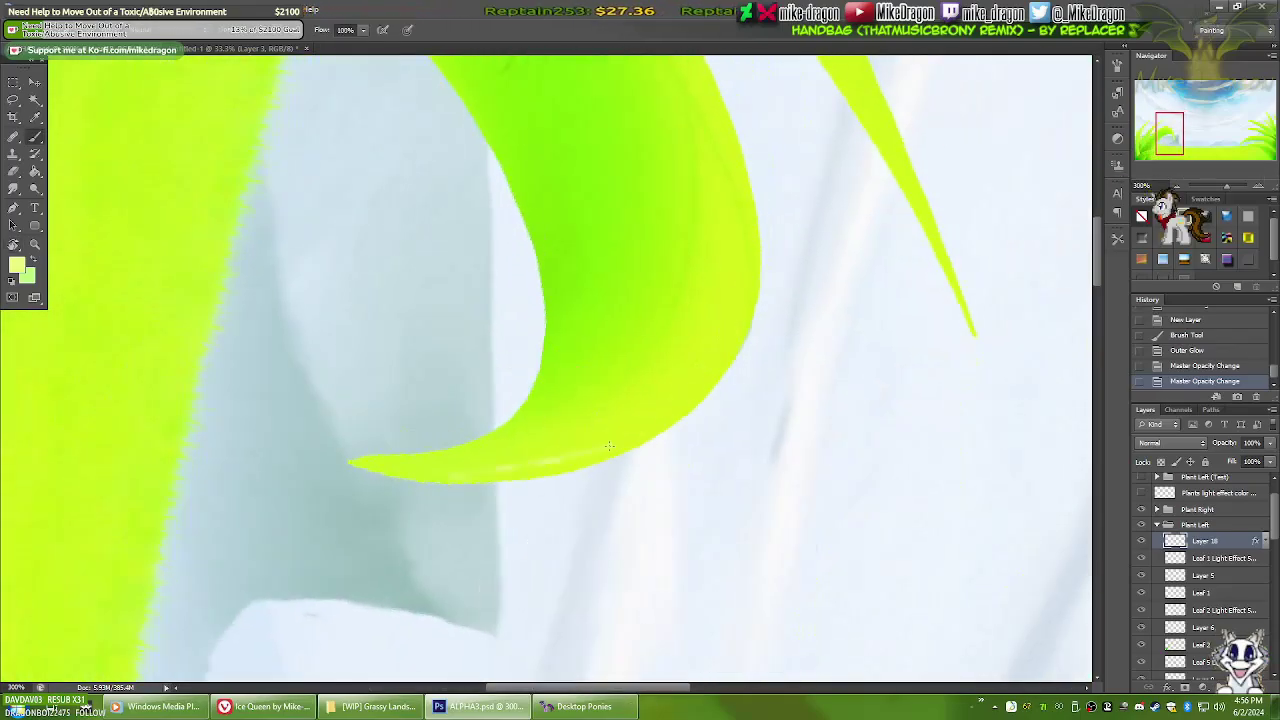
{"action": "key", "text": "ctrl+z"}
{"action": "mouse_move", "coordinate": [716, 357]}
{"action": "left_mouse_down"}
{"action": "mouse_move", "coordinate": [740, 306]}
{"action": "mouse_move", "coordinate": [409, 451]}
{"action": "mouse_move", "coordinate": [460, 423]}
{"action": "mouse_move", "coordinate": [658, 371]}
{"action": "left_mouse_up"}
{"action": "left_click_drag", "start_coordinate": [465, 222], "coordinate": [689, 361]}
{"action": "mouse_move", "coordinate": [604, 279]}
{"action": "left_mouse_down"}
{"action": "mouse_move", "coordinate": [660, 344]}
{"action": "mouse_move", "coordinate": [514, 494]}
{"action": "mouse_move", "coordinate": [503, 349]}
{"action": "left_mouse_up"}
{"action": "key", "text": "ctrl+z"}
{"action": "mouse_move", "coordinate": [820, 423]}
{"action": "left_mouse_down"}
{"action": "mouse_move", "coordinate": [686, 334]}
{"action": "mouse_move", "coordinate": [570, 446]}
{"action": "left_mouse_up"}
{"action": "key", "text": "ctrl+z"}
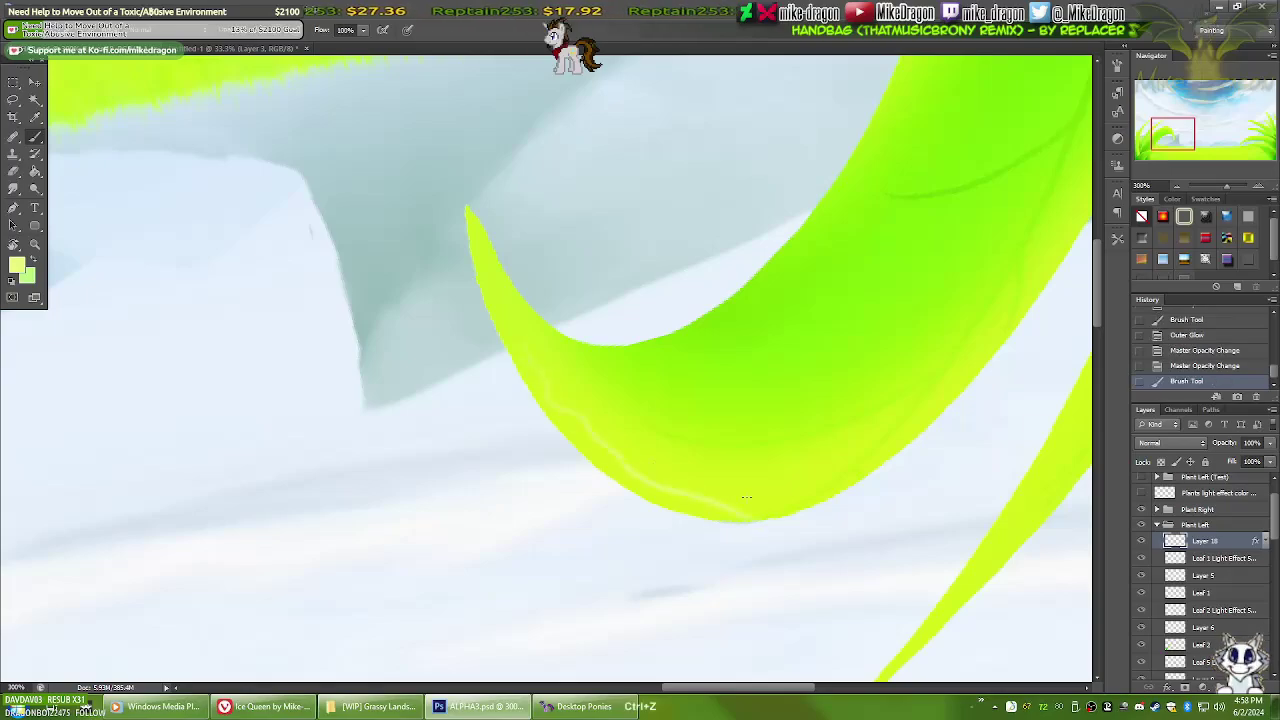
{"action": "key", "text": "ctrl+z"}
Paint a thin pale yellow highlight along the outer edge of the large curved leaf near its drooping tip
{"action": "left_click_drag", "start_coordinate": [745, 497], "coordinate": [780, 407]}
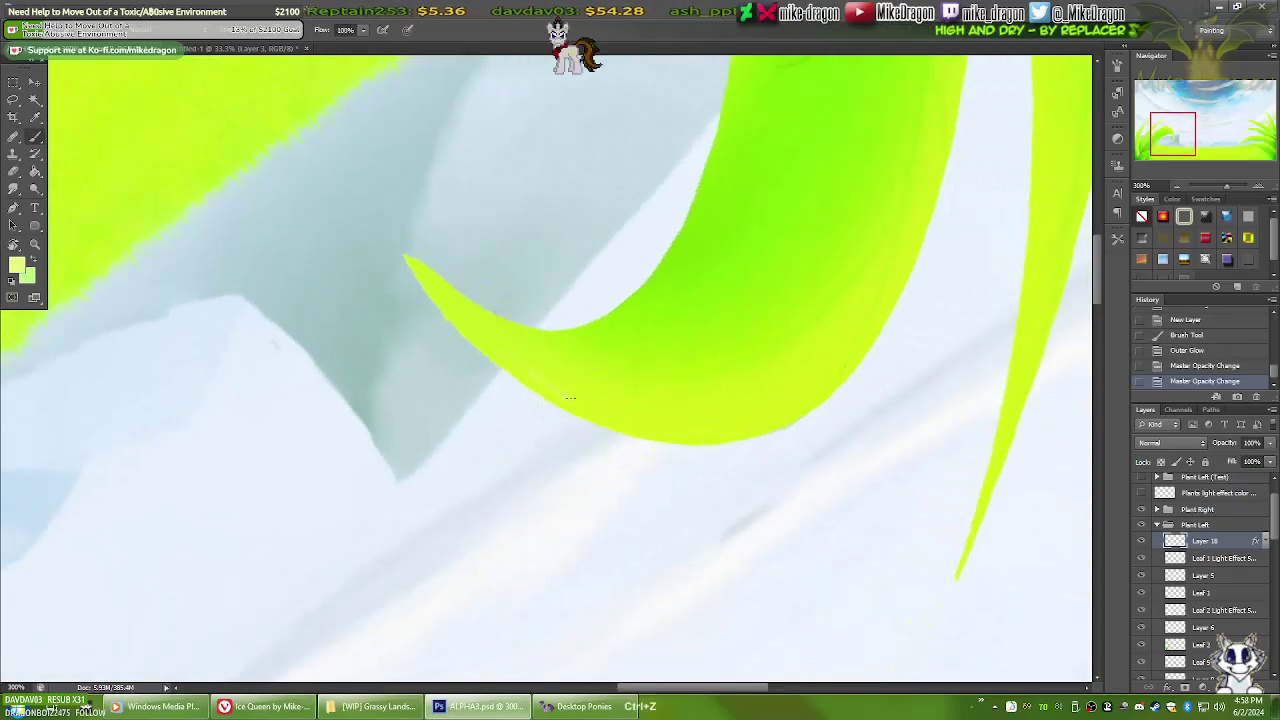
{"action": "left_click_drag", "start_coordinate": [570, 397], "coordinate": [815, 380]}
{"action": "mouse_move", "coordinate": [815, 380]}
{"action": "left_mouse_down"}
{"action": "mouse_move", "coordinate": [537, 337]}
{"action": "mouse_move", "coordinate": [471, 366]}
{"action": "left_mouse_up"}
{"action": "scroll", "coordinate": [471, 366], "scroll_direction": "up", "scroll_amount": 2}
{"action": "mouse_move", "coordinate": [651, 263]}
{"action": "left_mouse_down"}
{"action": "mouse_move", "coordinate": [716, 275]}
{"action": "mouse_move", "coordinate": [685, 347]}
{"action": "left_mouse_up"}
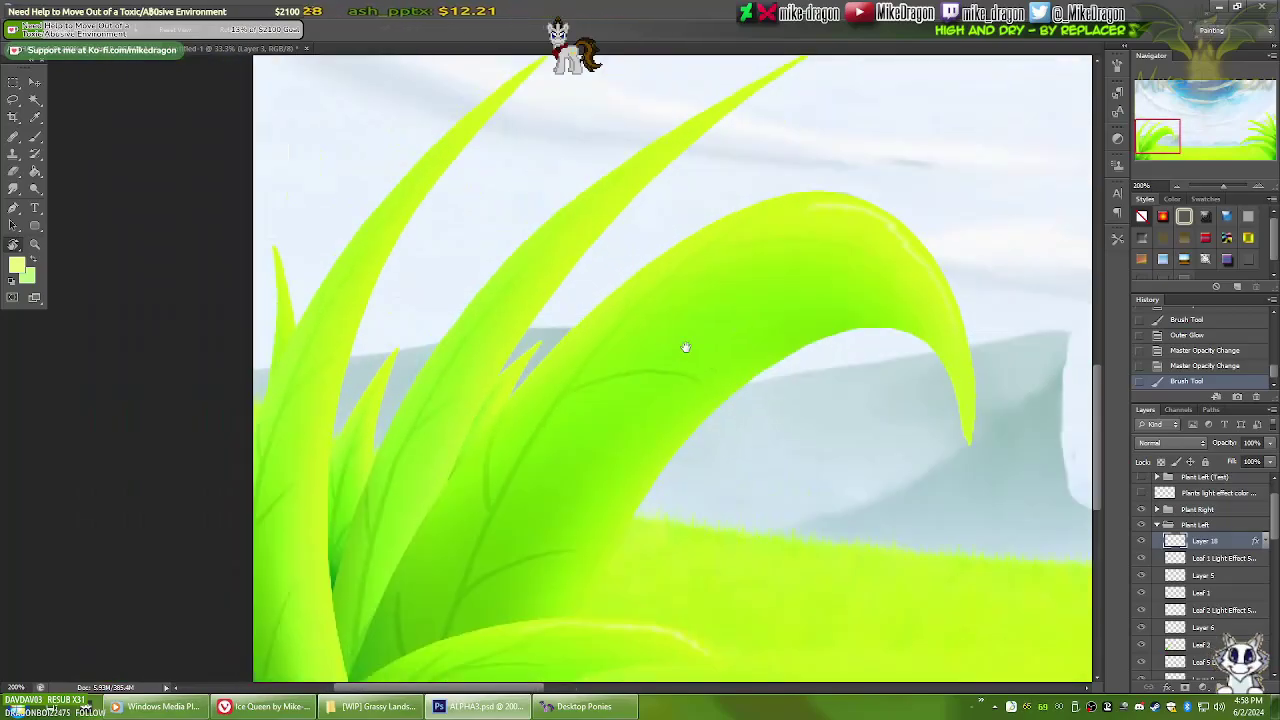
Paint thin pale yellow highlights on the small pointed leaves between the left plant's larger leaves
{"action": "scroll", "coordinate": [685, 347], "scroll_direction": "up", "scroll_amount": 1}
{"action": "left_click_drag", "start_coordinate": [560, 350], "coordinate": [726, 194]}
{"action": "mouse_move", "coordinate": [600, 320]}
{"action": "left_mouse_down"}
{"action": "mouse_move", "coordinate": [701, 212]}
{"action": "mouse_move", "coordinate": [640, 262]}
{"action": "left_mouse_up"}
{"action": "left_click_drag", "start_coordinate": [640, 262], "coordinate": [780, 330]}
{"action": "left_click_drag", "start_coordinate": [520, 380], "coordinate": [470, 330]}
{"action": "left_click_drag", "start_coordinate": [470, 330], "coordinate": [466, 404]}
{"action": "left_click_drag", "start_coordinate": [510, 241], "coordinate": [438, 498]}
{"action": "scroll", "coordinate": [695, 139], "scroll_direction": "down", "scroll_amount": 5}
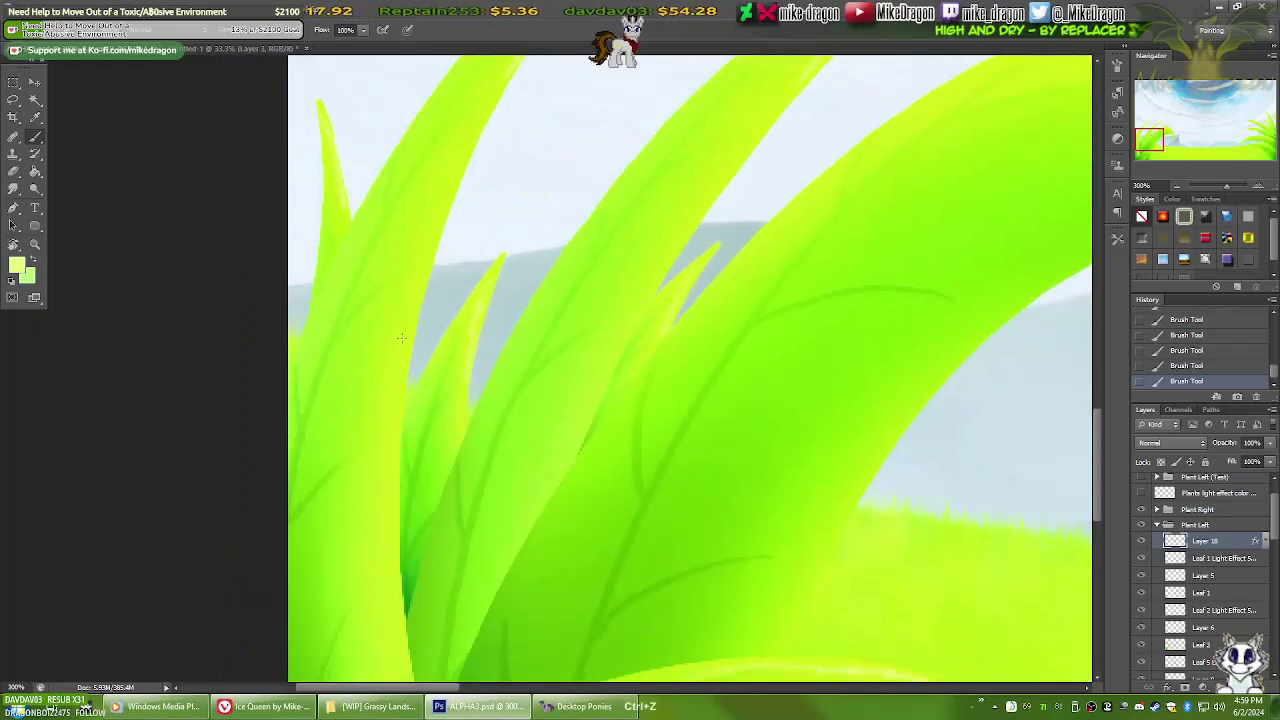
Adjust the opacity of the left plant's thin highlight layer
{"action": "scroll", "coordinate": [686, 423], "scroll_direction": "down", "scroll_amount": 1}
{"action": "key", "text": "5"}
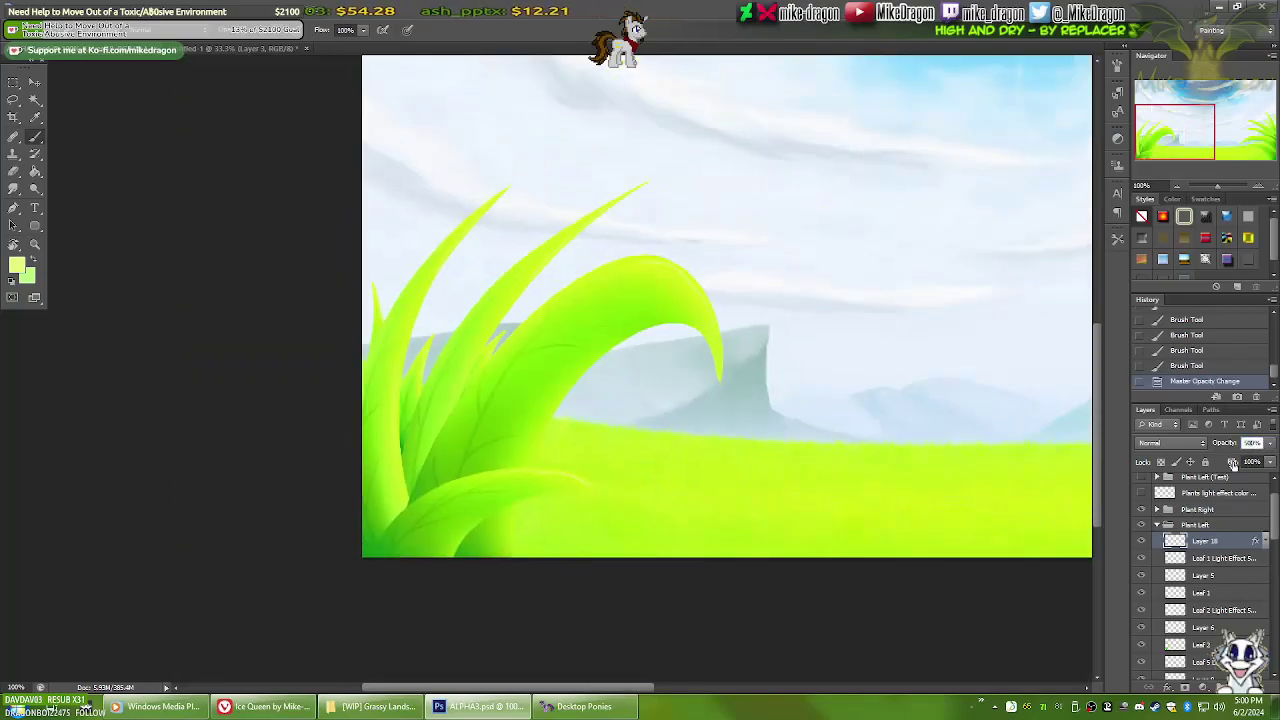
Paint thin light-reflection strokes along the edges of the right plant's lower leaves on the Light Reflections 50% layer
{"action": "key", "text": "Return"}
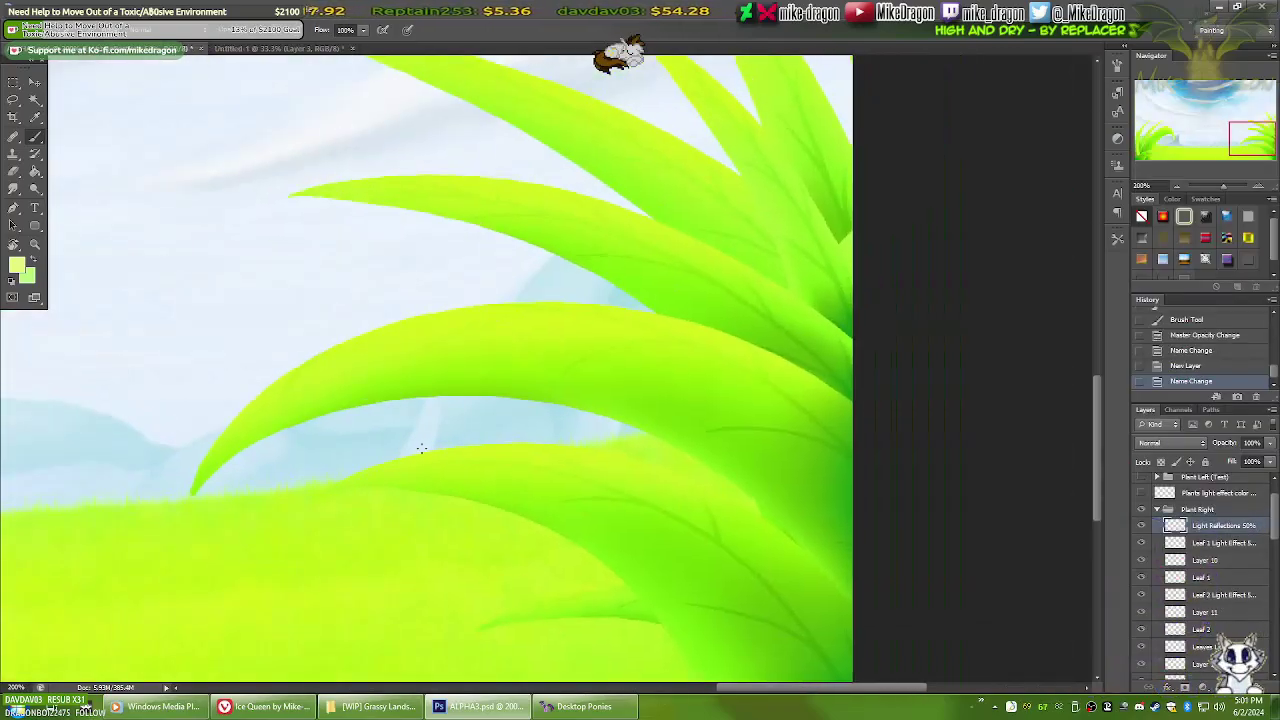
{"action": "mouse_move", "coordinate": [421, 448]}
{"action": "left_mouse_down"}
{"action": "mouse_move", "coordinate": [740, 277]}
{"action": "mouse_move", "coordinate": [463, 363]}
{"action": "left_mouse_up"}
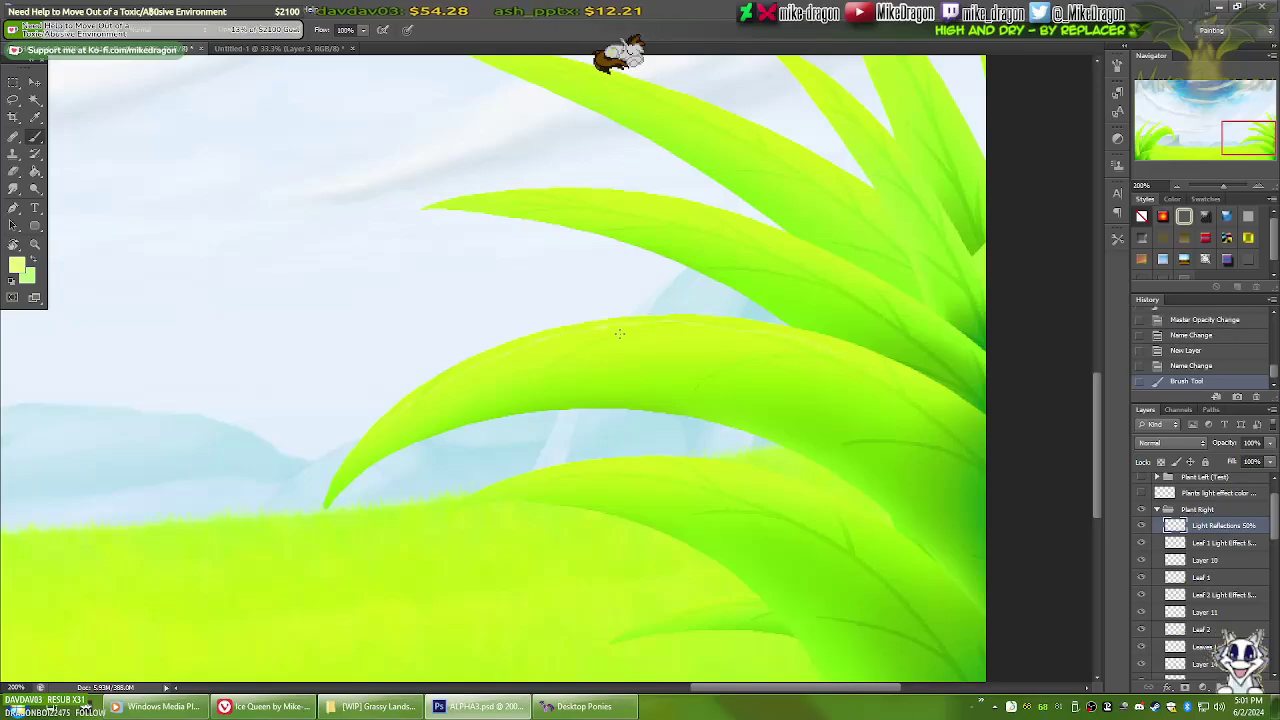
{"action": "left_click_drag", "start_coordinate": [845, 354], "coordinate": [714, 401]}
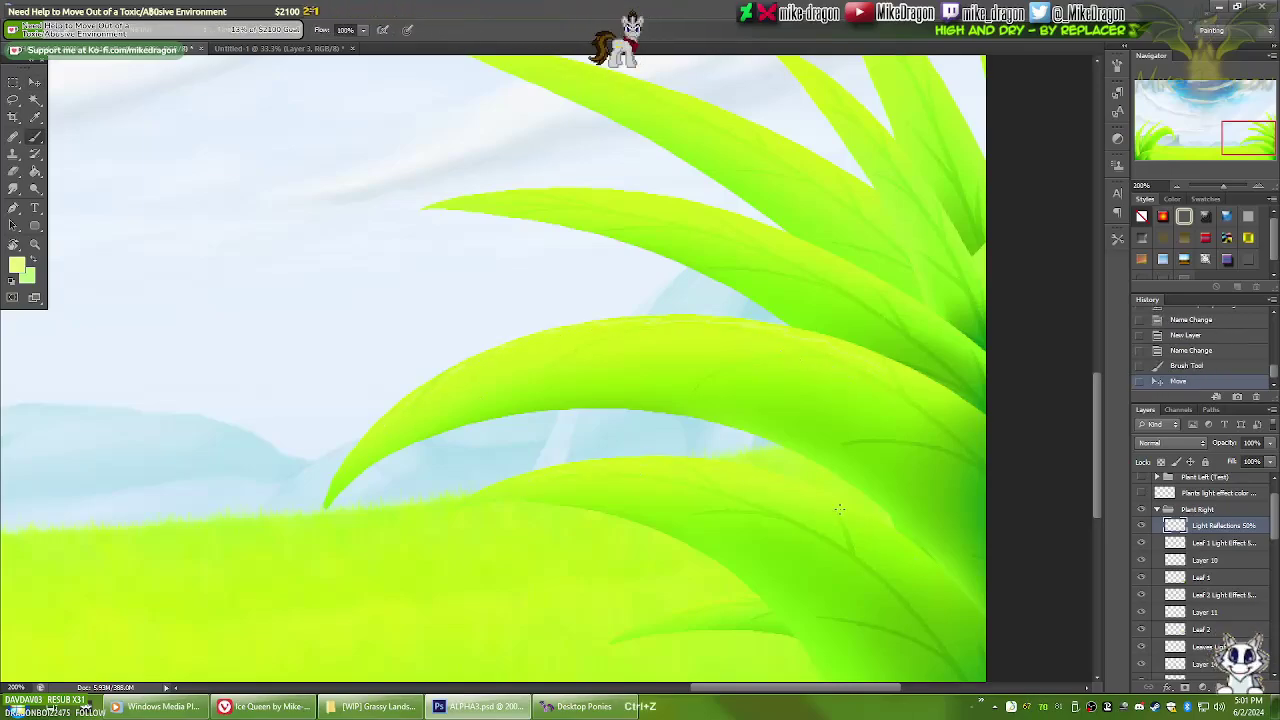
{"action": "scroll", "coordinate": [604, 229], "scroll_direction": "up", "scroll_amount": 1}
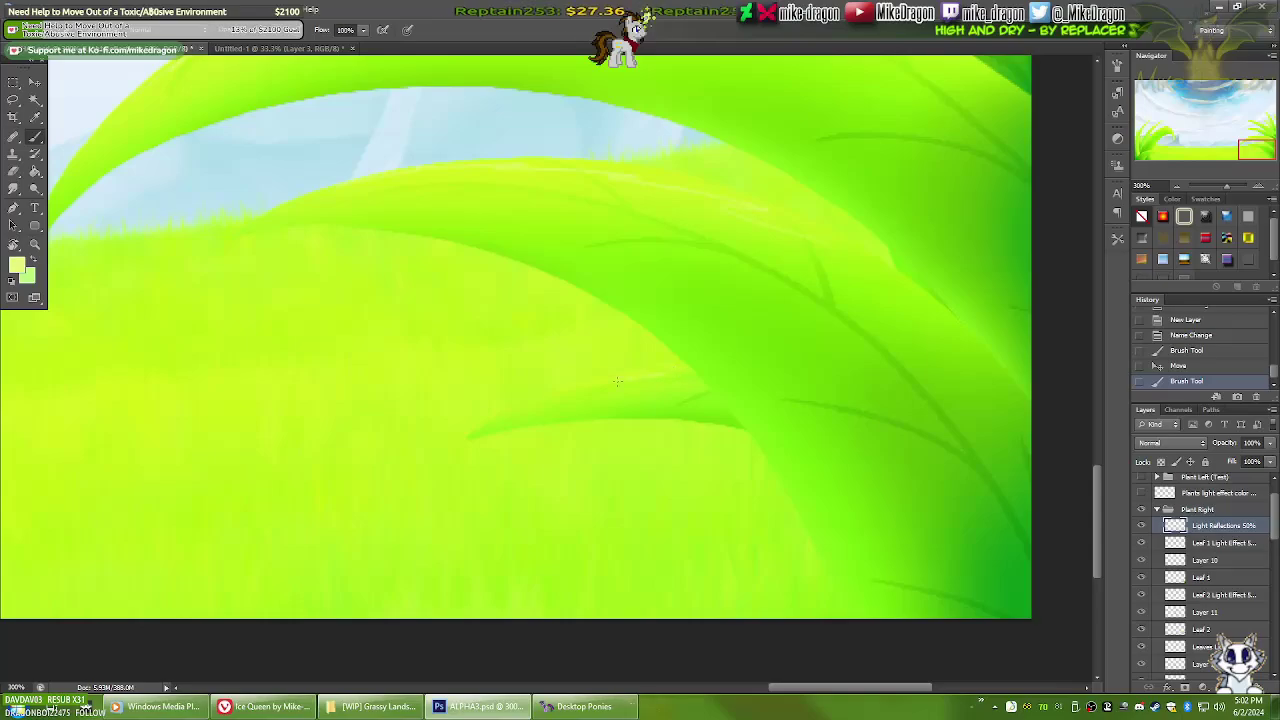
{"action": "left_click_drag", "start_coordinate": [617, 381], "coordinate": [669, 329]}
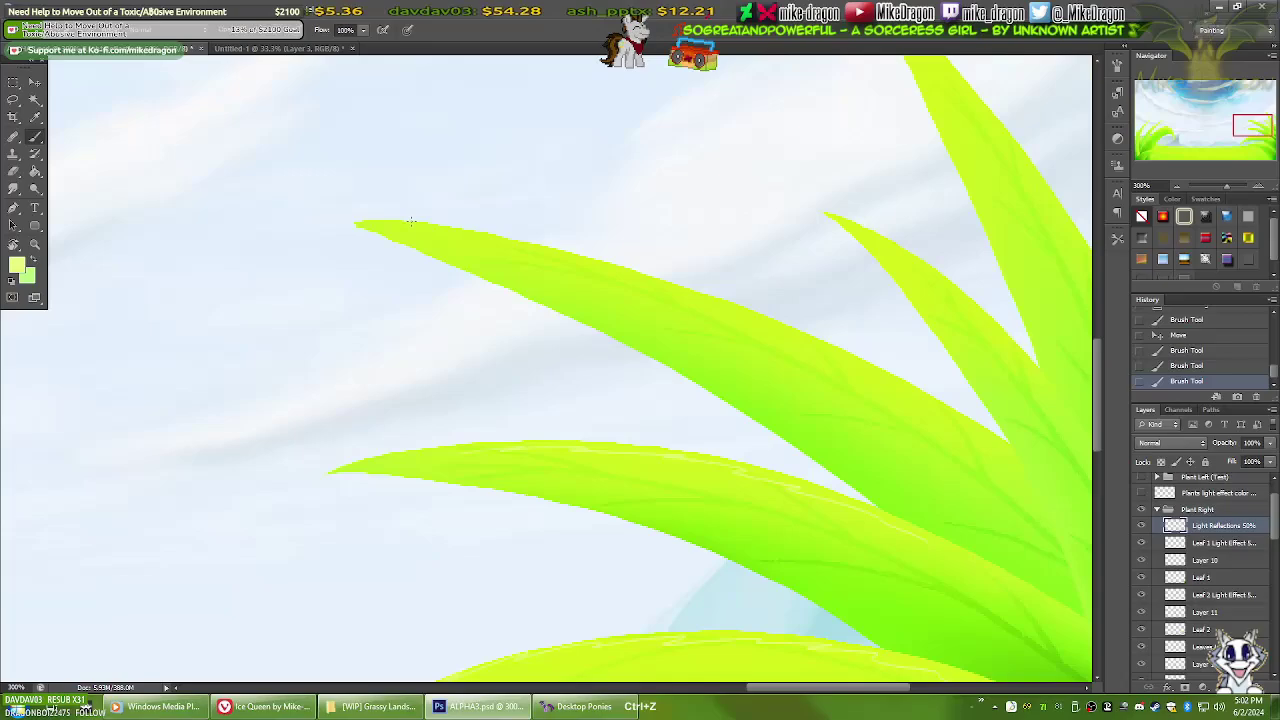
Brush matching thin light reflections along the edges of the right plant's upper leaves
{"action": "left_click_drag", "start_coordinate": [405, 225], "coordinate": [211, 243]}
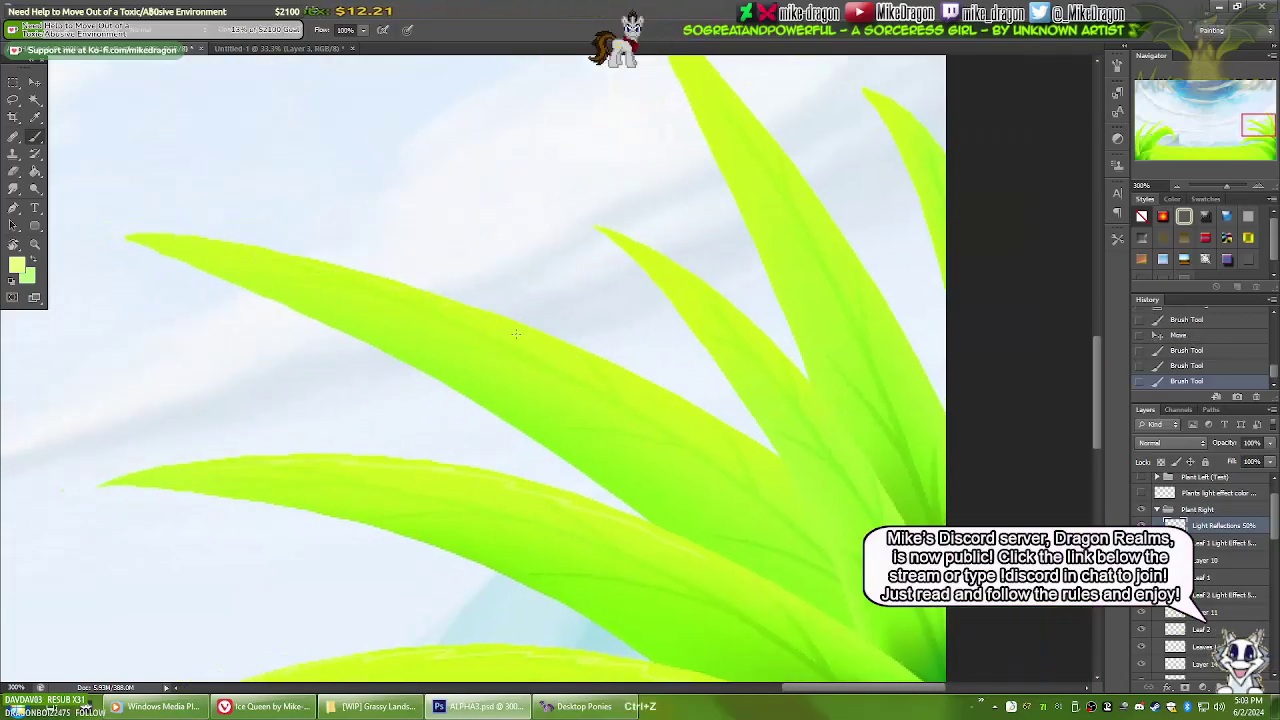
{"action": "left_click_drag", "start_coordinate": [749, 298], "coordinate": [464, 300]}
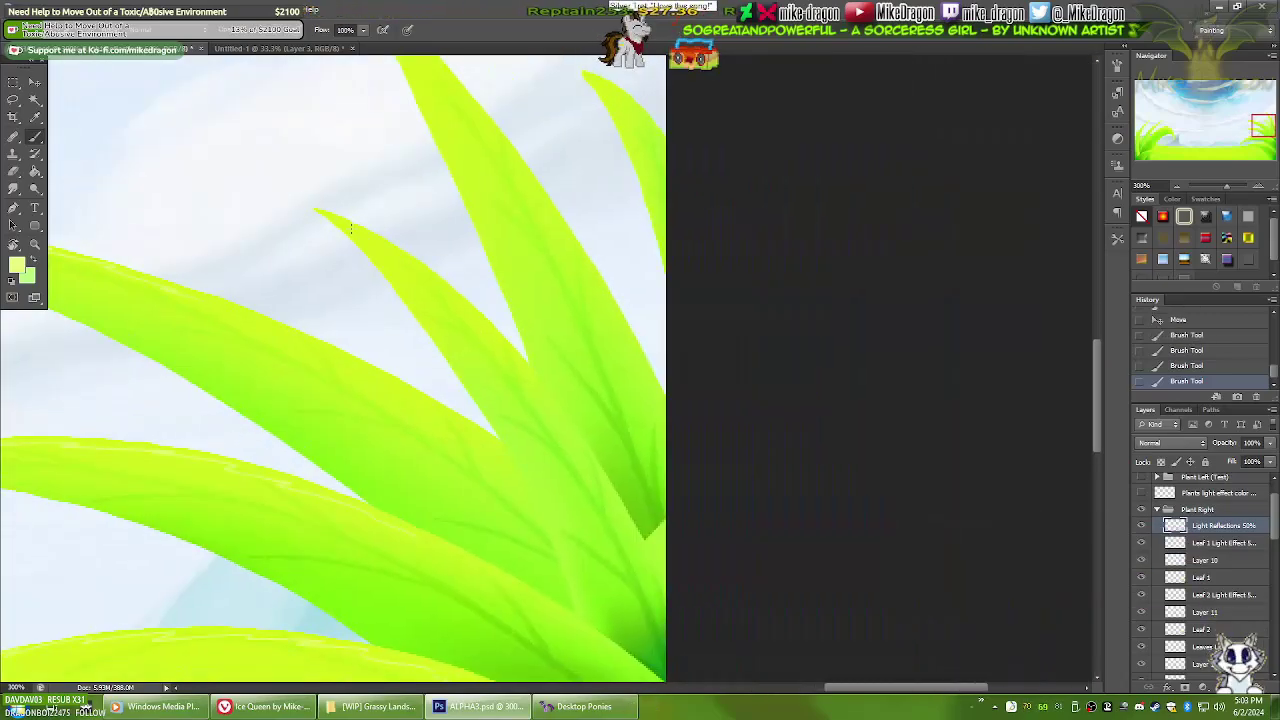
{"action": "scroll", "coordinate": [443, 307], "scroll_direction": "up", "scroll_amount": 3}
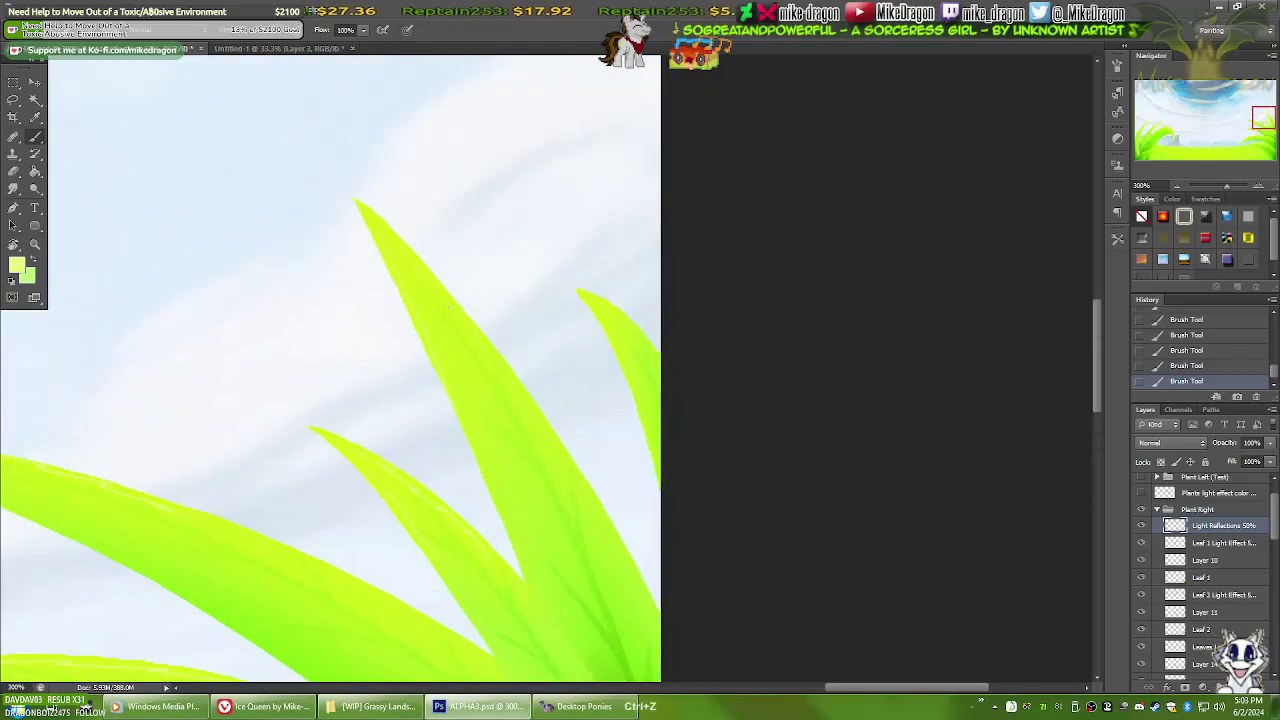
{"action": "scroll", "coordinate": [622, 328], "scroll_direction": "up", "scroll_amount": 5}
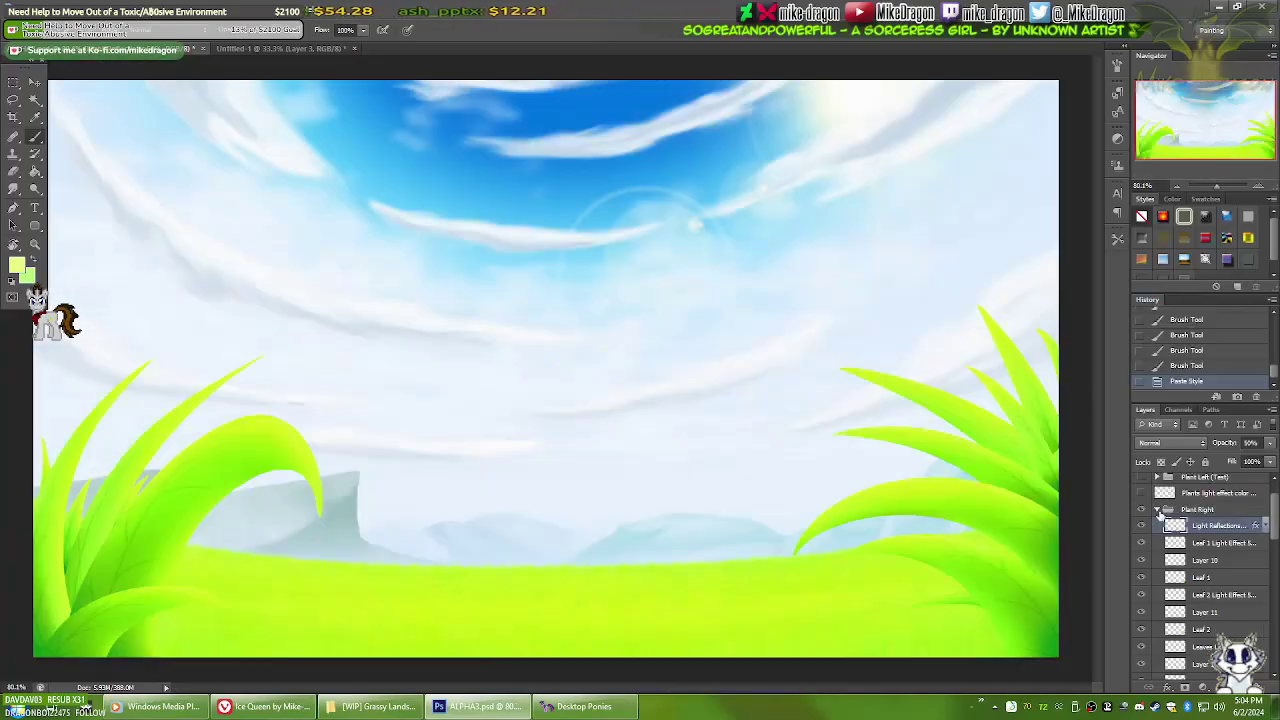
Collapse the Plant Right group and create a new layer at the top of the Grass group
{"action": "left_click", "coordinate": [1157, 509]}
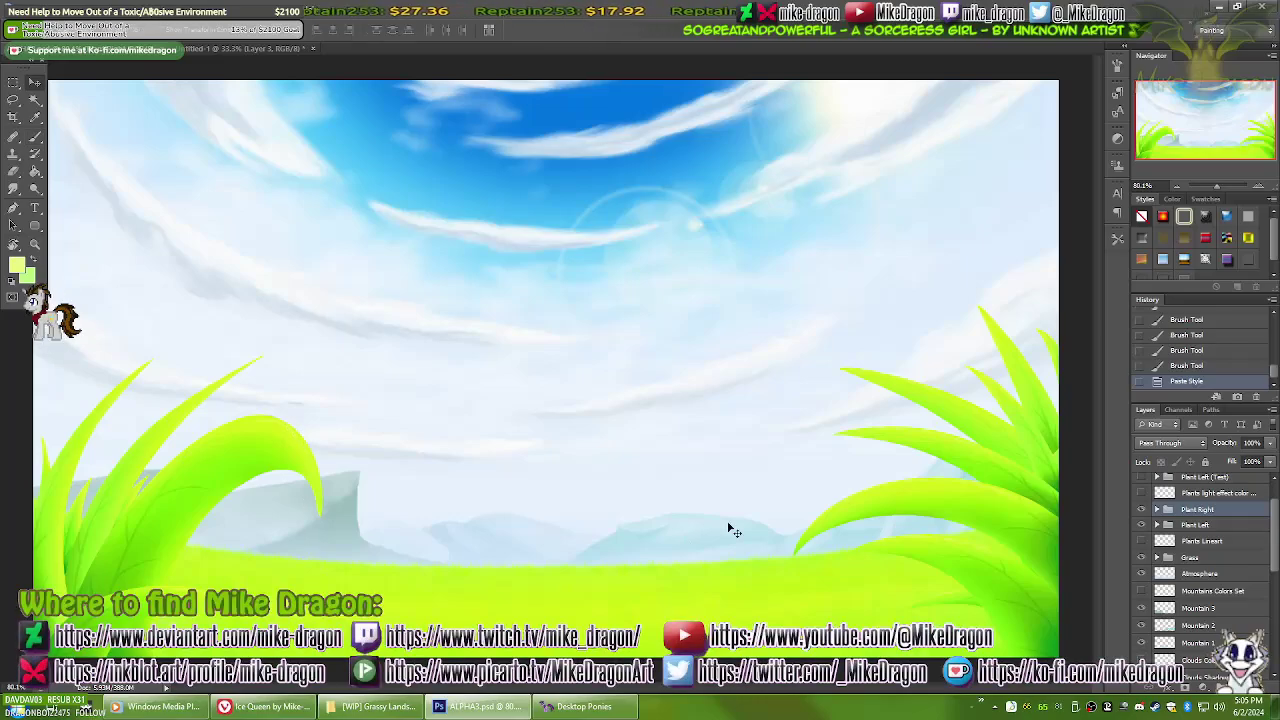
{"action": "scroll", "coordinate": [1274, 588], "scroll_direction": "down", "scroll_amount": 3}
{"action": "key", "text": "ctrl+shift+alt+n"}
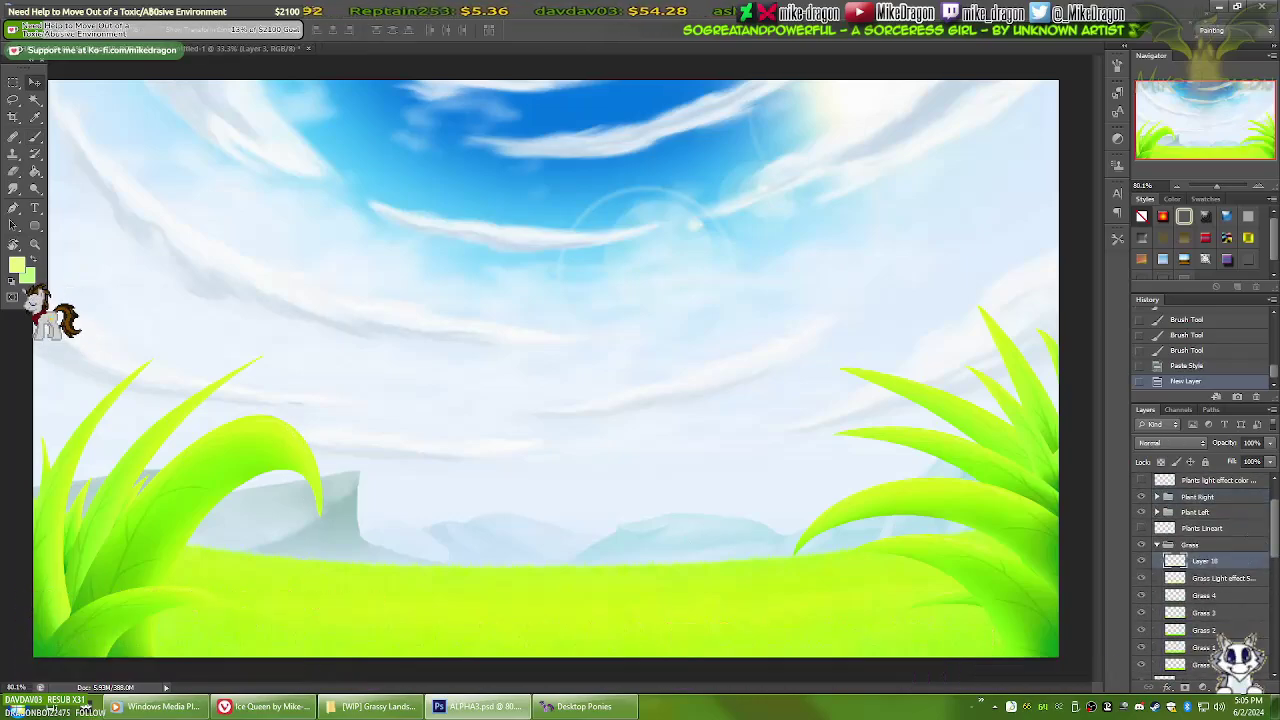
Brush faint light strokes across the grass on the new layer and paste the copied layer style onto it
{"action": "scroll", "coordinate": [248, 590], "scroll_direction": "up", "scroll_amount": 1}
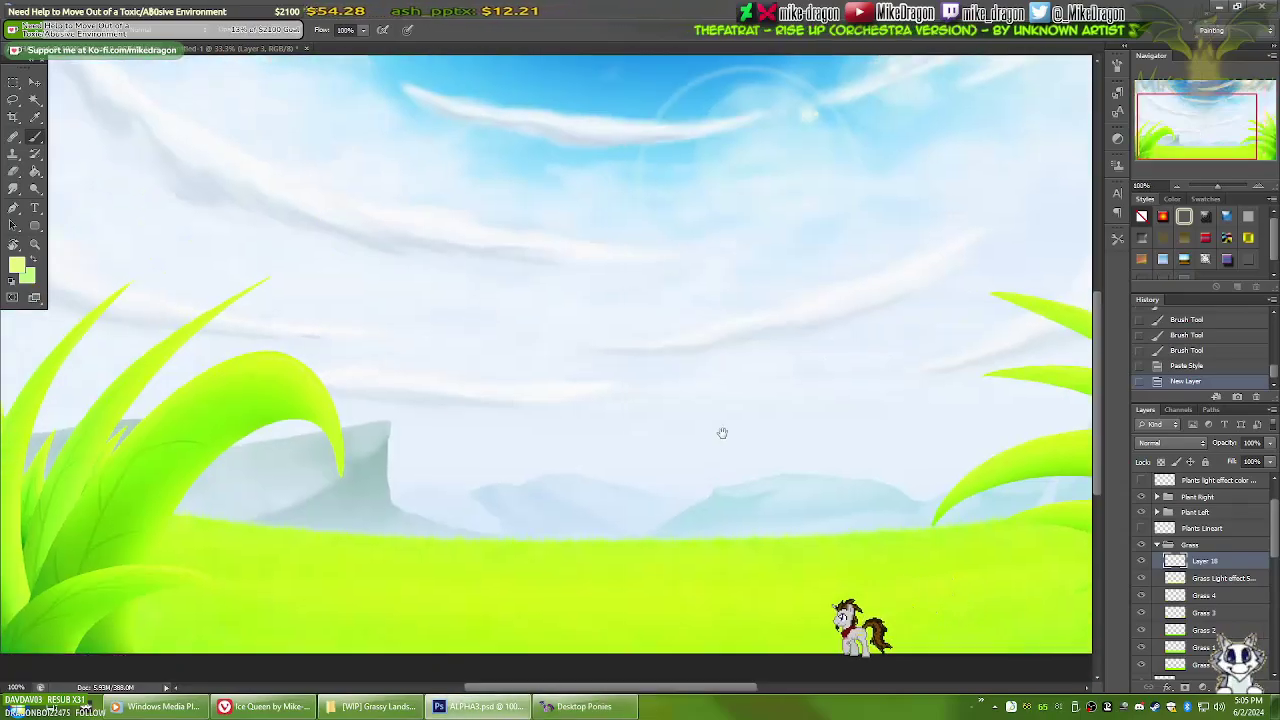
{"action": "left_click", "coordinate": [913, 35]}
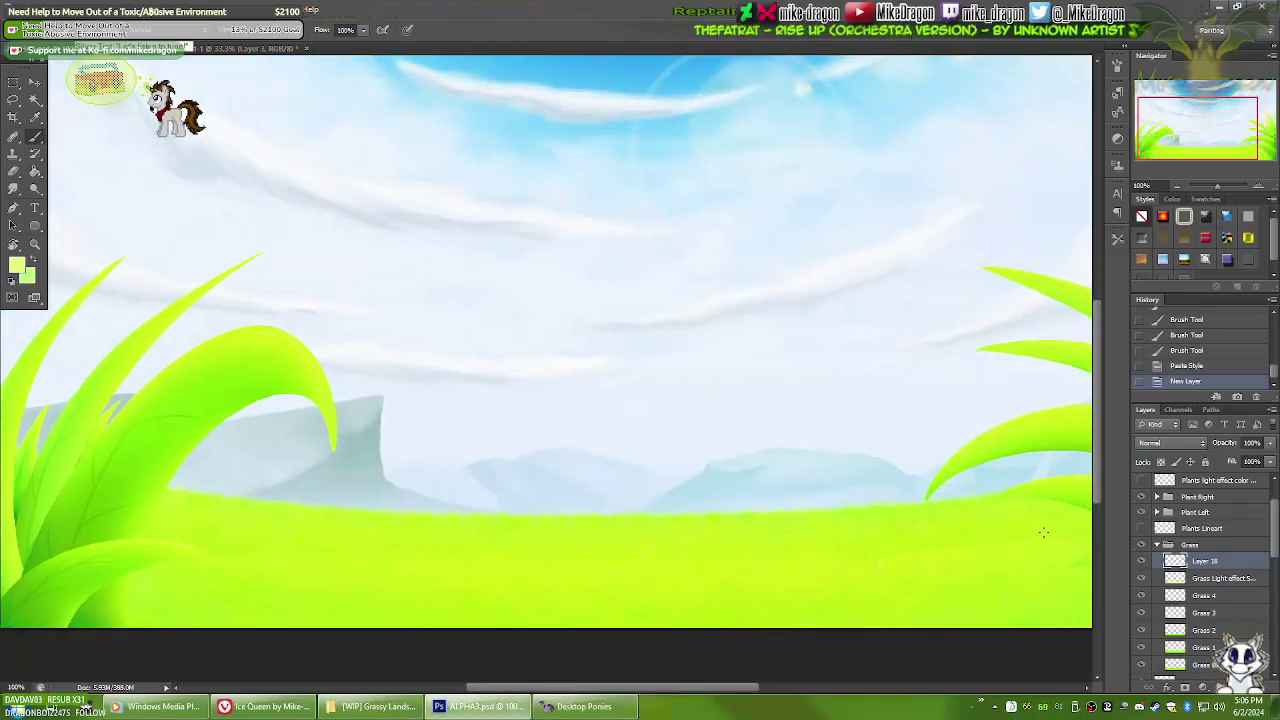
{"action": "key", "text": "ctrl+z"}
{"action": "left_click_drag", "start_coordinate": [284, 584], "coordinate": [836, 541]}
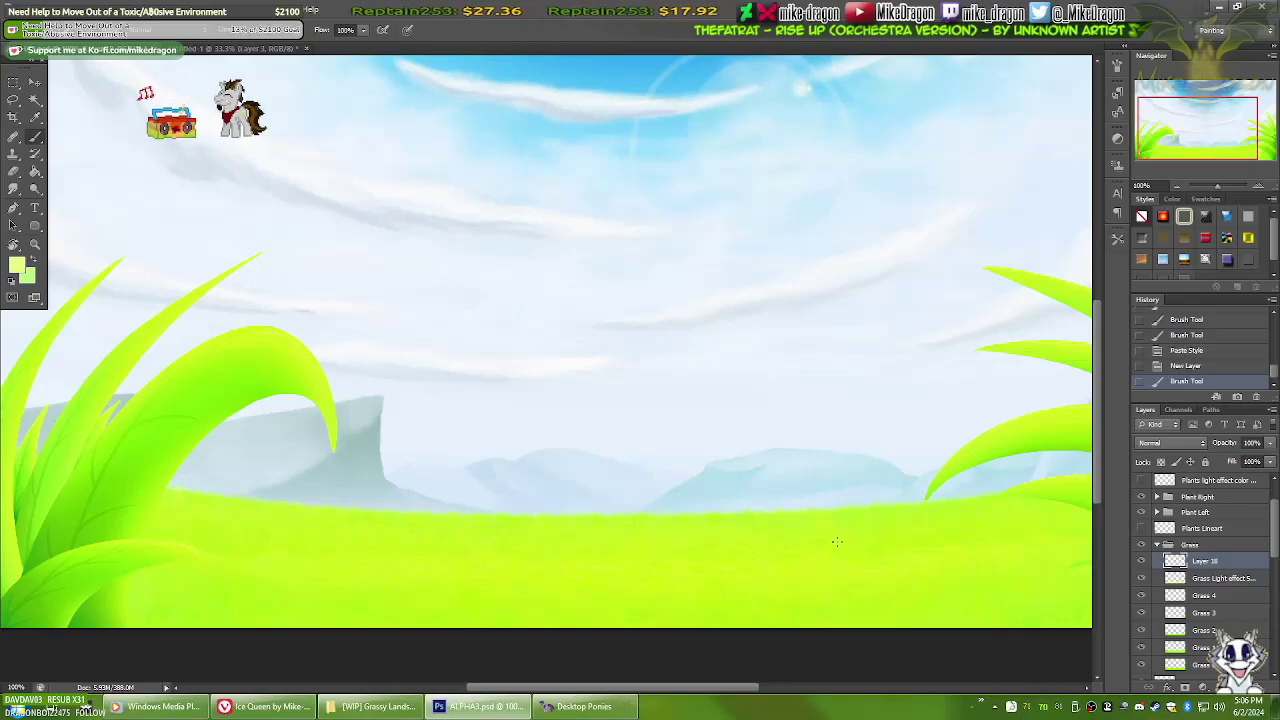
{"action": "key", "text": "r"}
{"action": "left_click_drag", "start_coordinate": [492, 601], "coordinate": [312, 320]}
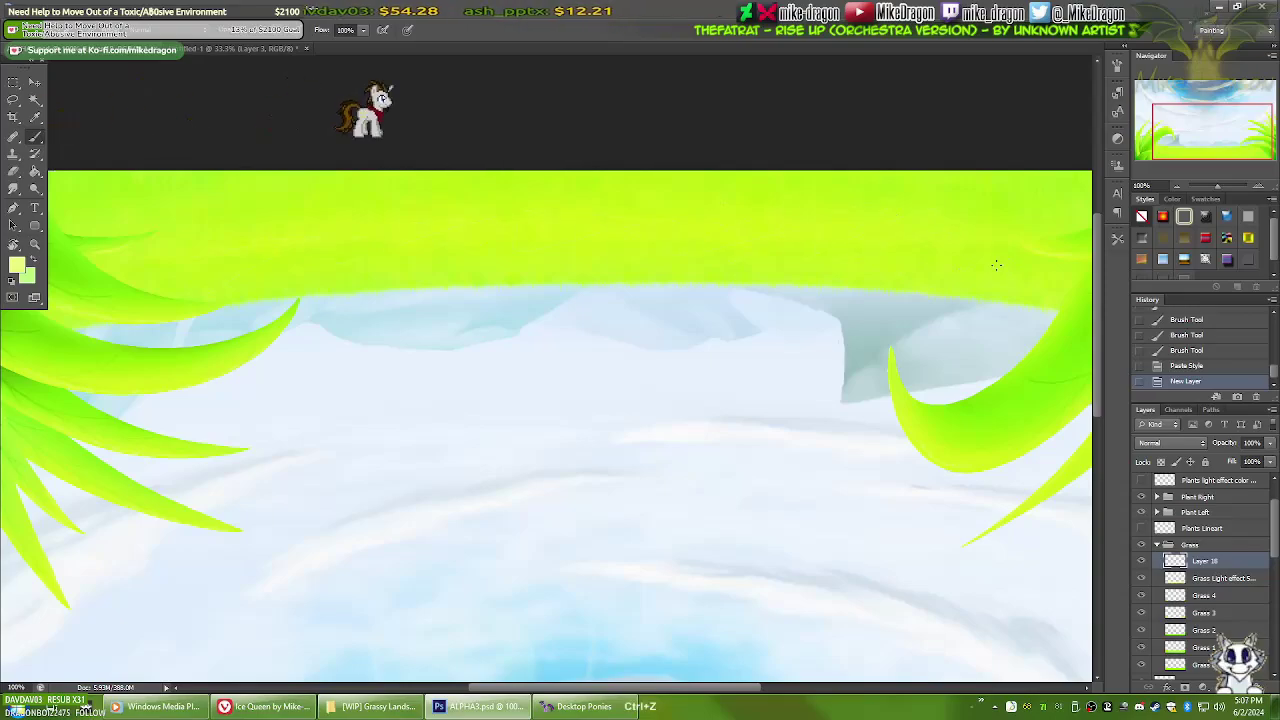
{"action": "key", "text": "Escape"}
{"action": "key", "text": "ctrl+alt+v"}
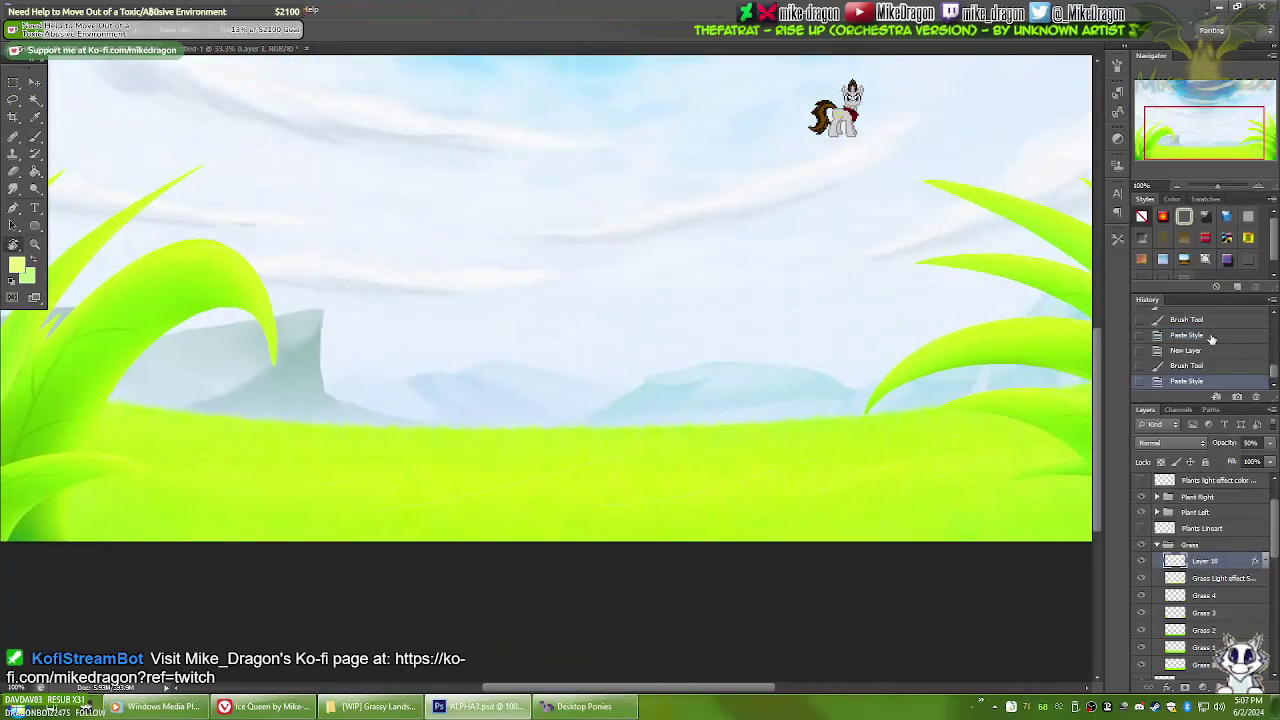
Clear everything painted on the new grass layer and remove the selection
{"action": "key", "text": "ctrl+a"}
{"action": "key", "text": "Delete"}
{"action": "key", "text": "ctrl+d"}
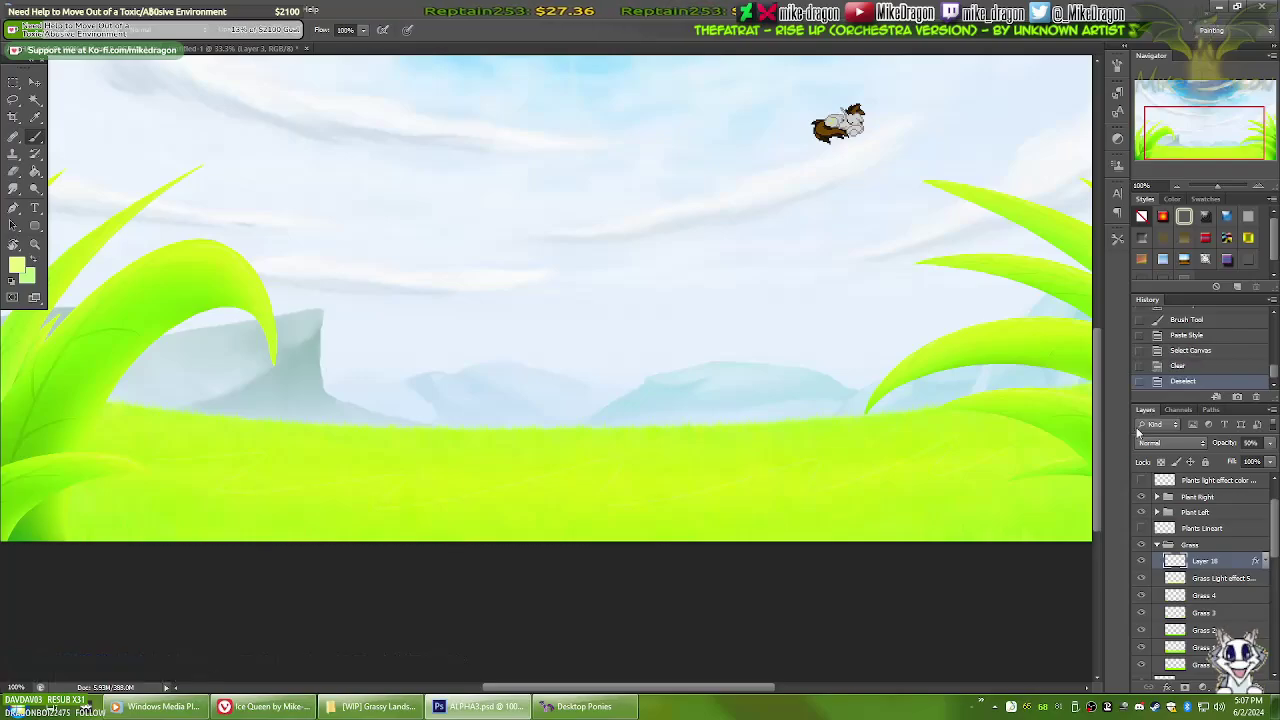
Switch to the web browser, examine the grass in the "A Birdie Told Me" gallery artwork, and return to the painting
{"action": "key", "text": "alt+Tab"}
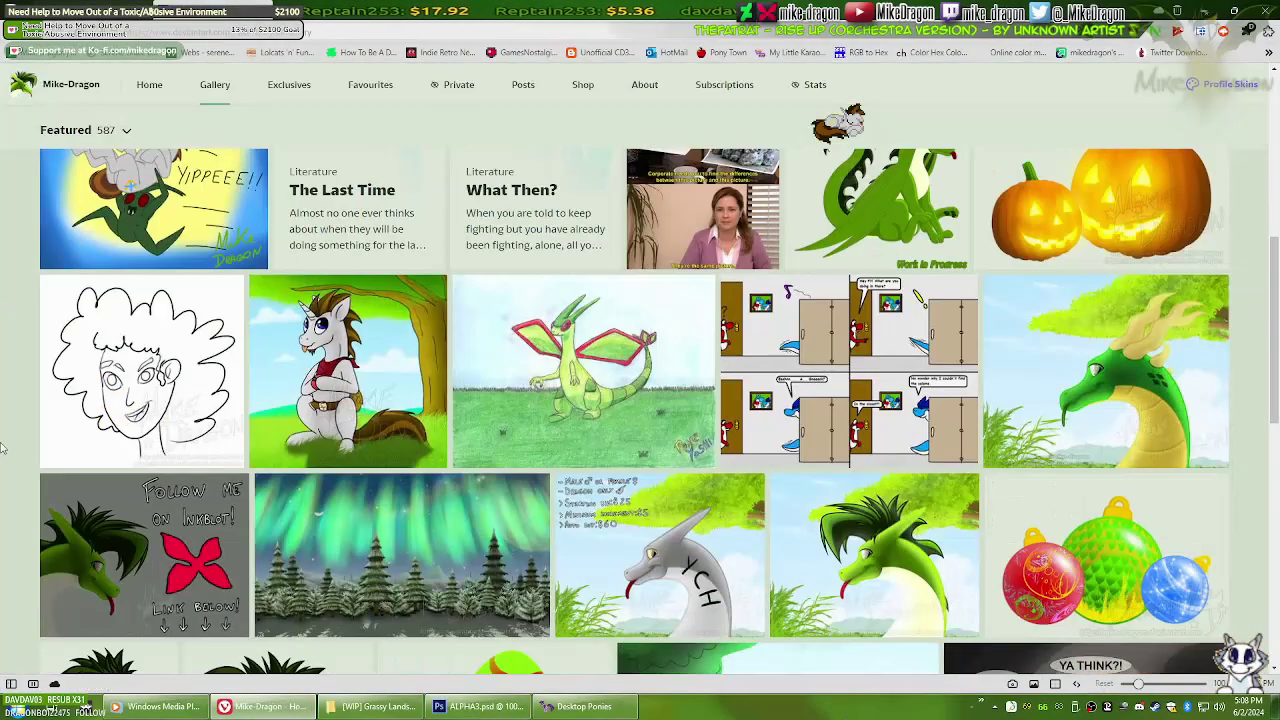
{"action": "left_click", "coordinate": [357, 400]}
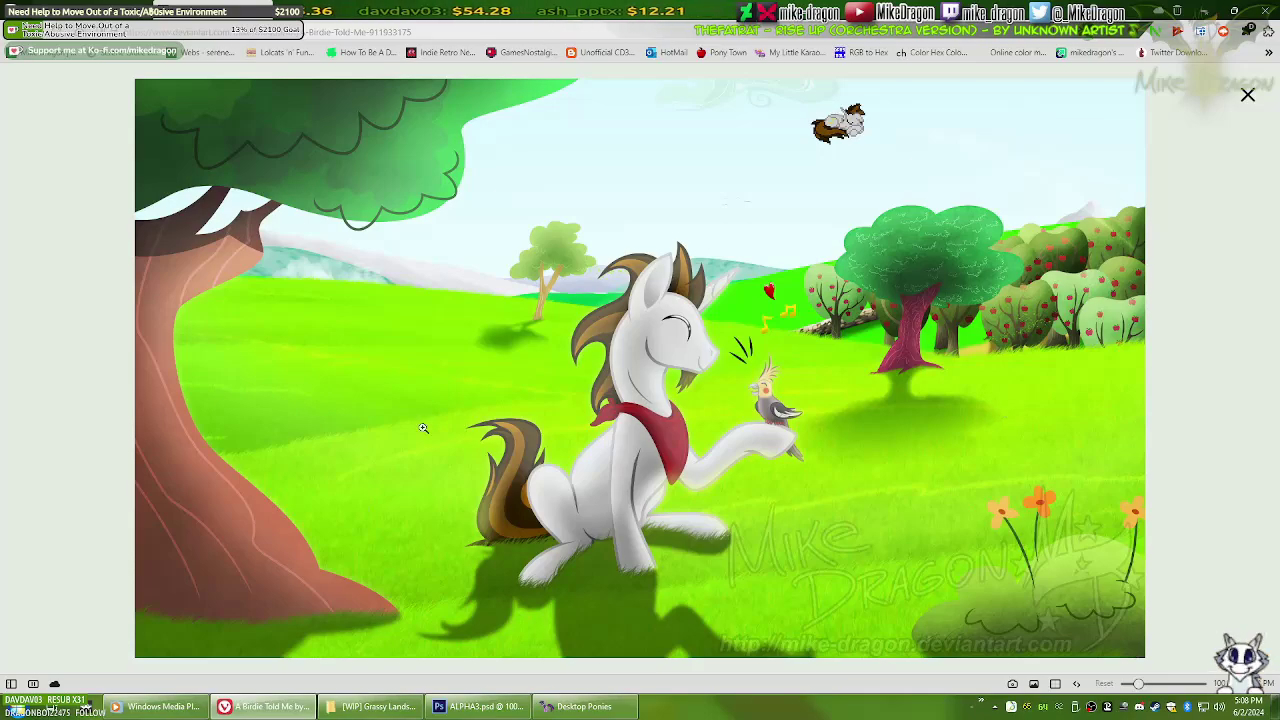
{"action": "key", "text": "alt+Tab"}
Look through the brush presets and pick a different brush for the grass highlights
{"action": "right_click", "coordinate": [725, 155]}
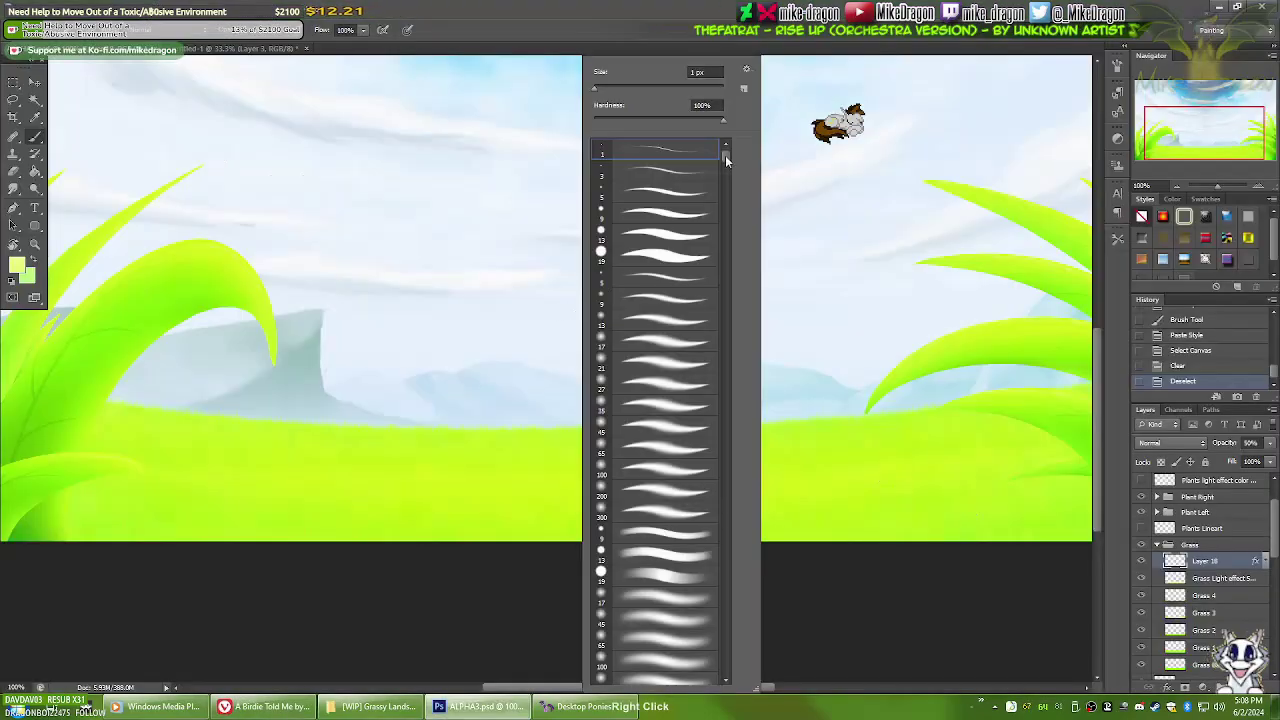
{"action": "scroll", "coordinate": [665, 300], "scroll_direction": "up", "scroll_amount": 5}
{"action": "key", "text": "Return"}
{"action": "right_click", "coordinate": [871, 155]}
{"action": "key", "text": "Escape"}
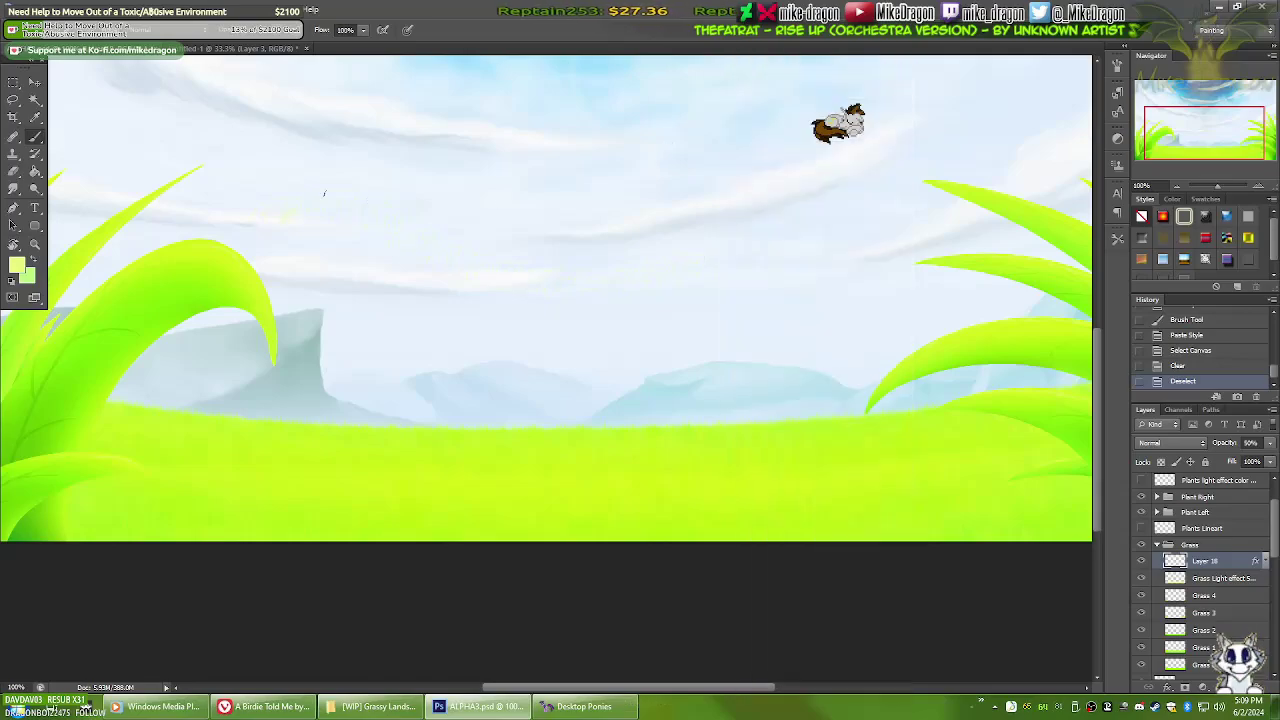
{"action": "right_click", "coordinate": [641, 155]}
{"action": "key", "text": "Escape"}
Test the brush with a stroke across the grass, undo it, and adjust the brush size
{"action": "left_click_drag", "start_coordinate": [272, 485], "coordinate": [772, 482]}
{"action": "key", "text": "ctrl+z"}
{"action": "right_click", "coordinate": [641, 450]}
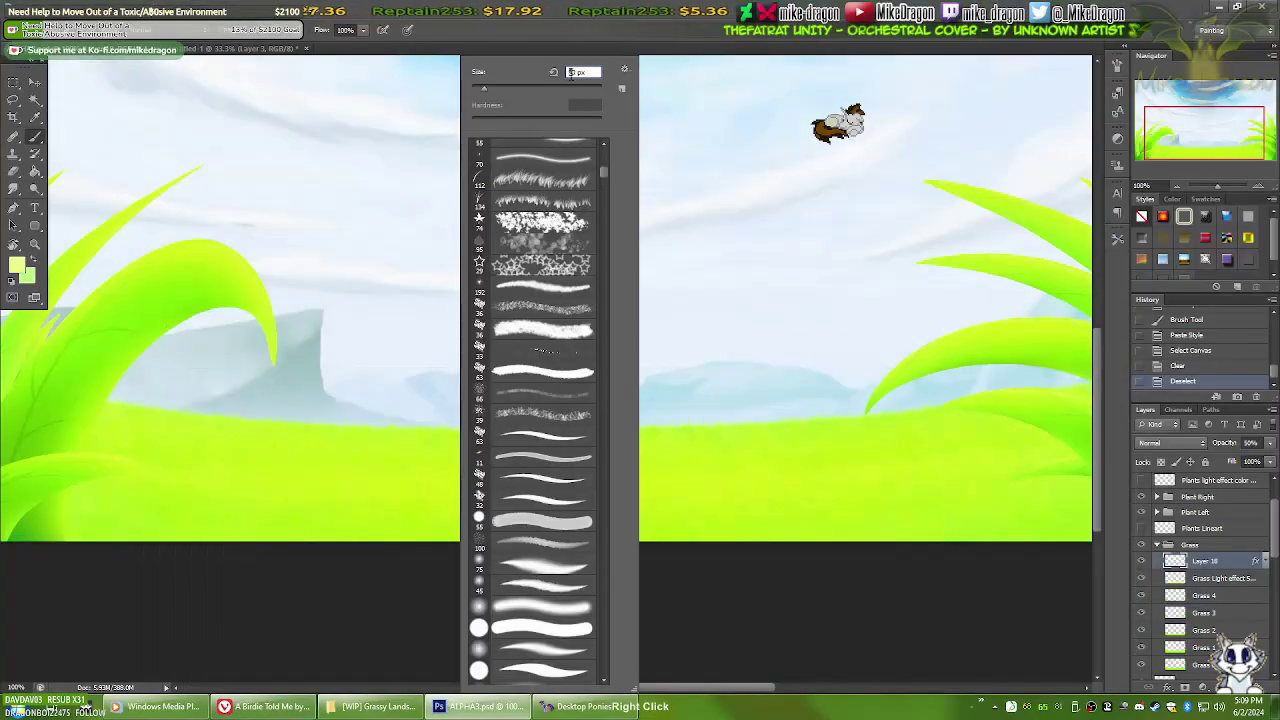
{"action": "key", "text": "Escape"}
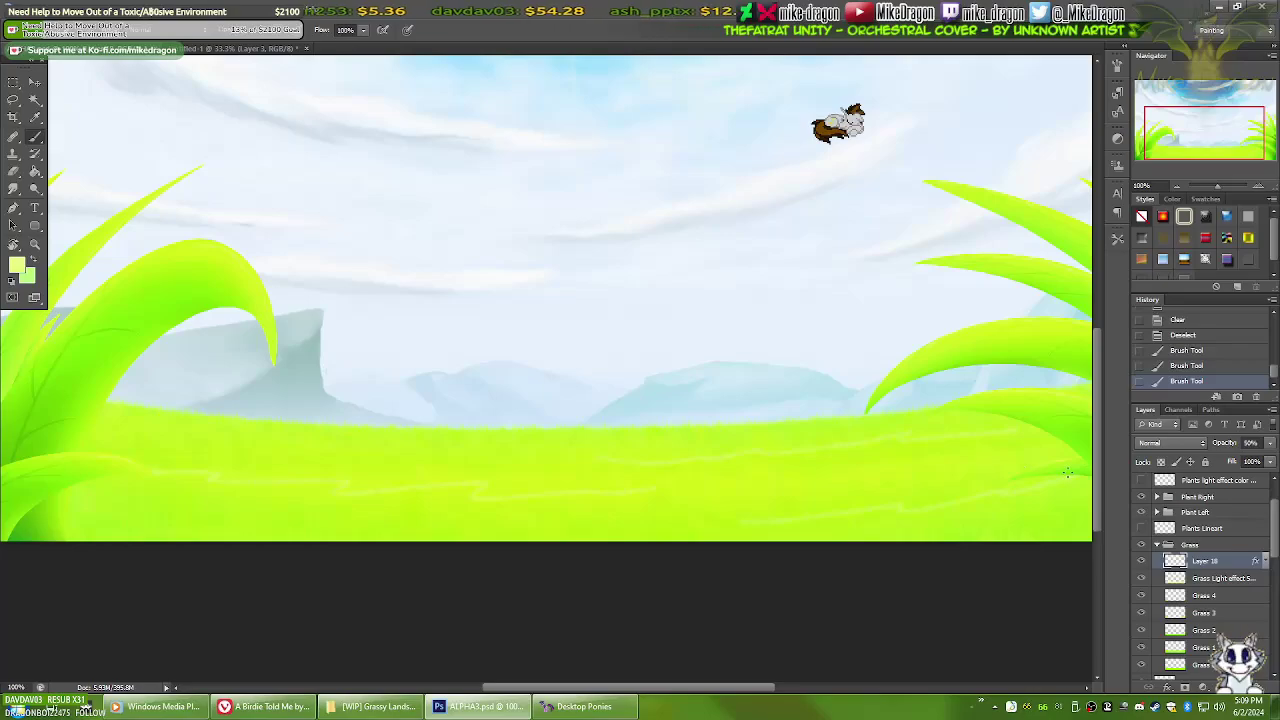
Try painting wavy highlight strokes across the grass and undo them
{"action": "left_click_drag", "start_coordinate": [586, 429], "coordinate": [872, 443]}
{"action": "key", "text": "ctrl+z"}
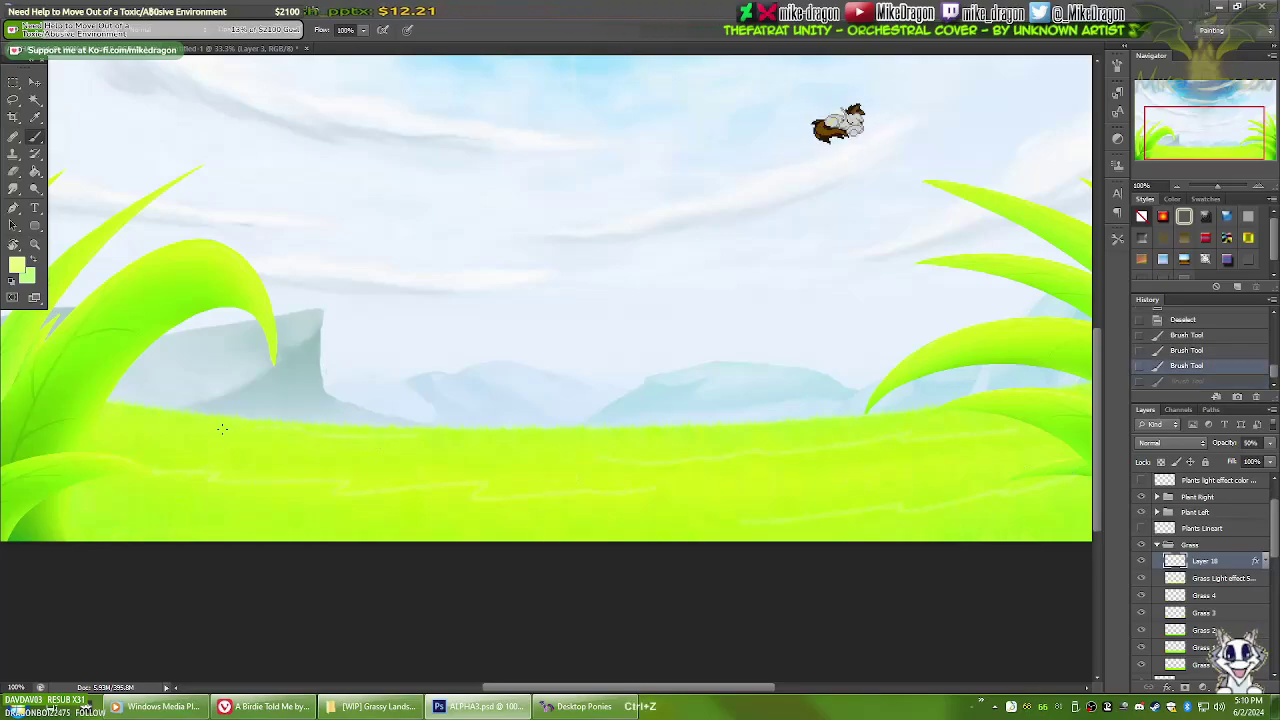
{"action": "left_click_drag", "start_coordinate": [222, 428], "coordinate": [418, 512]}
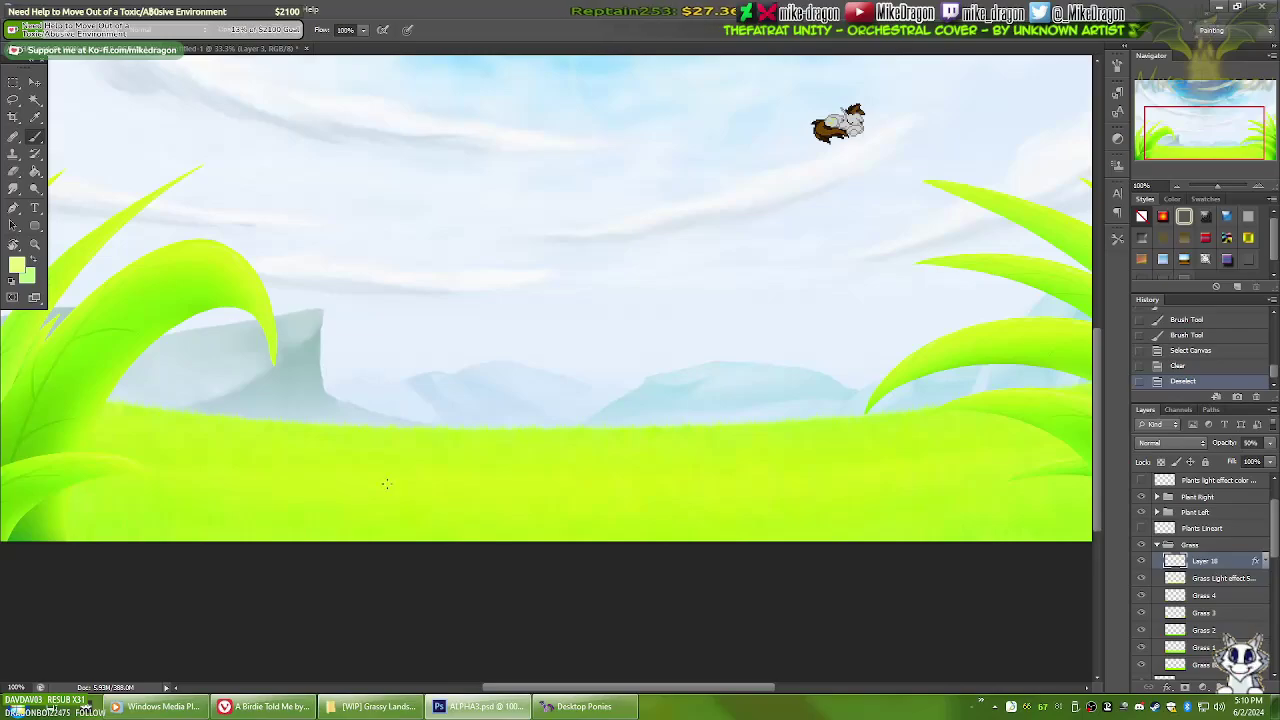
{"action": "key", "text": "ctrl+z"}
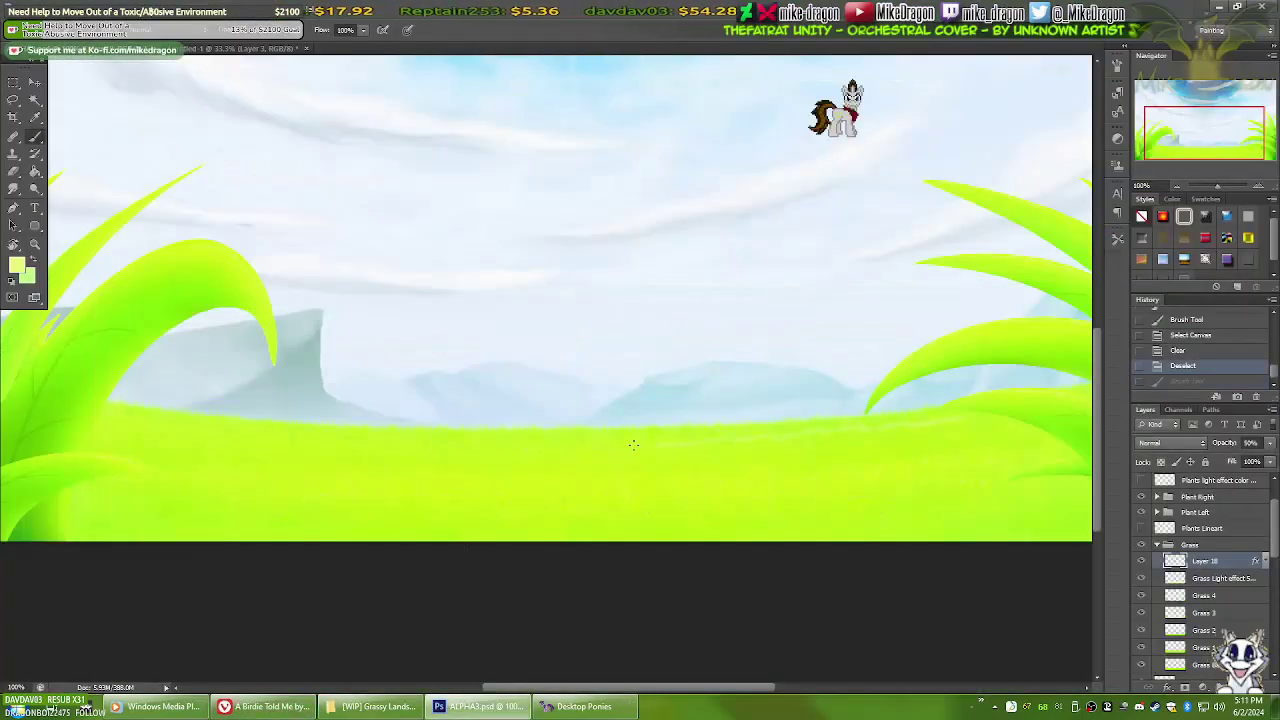
Paint thin wavy light reflections across the grass, checking the reference artwork and redoing the last stroke
{"action": "left_click_drag", "start_coordinate": [560, 480], "coordinate": [203, 486]}
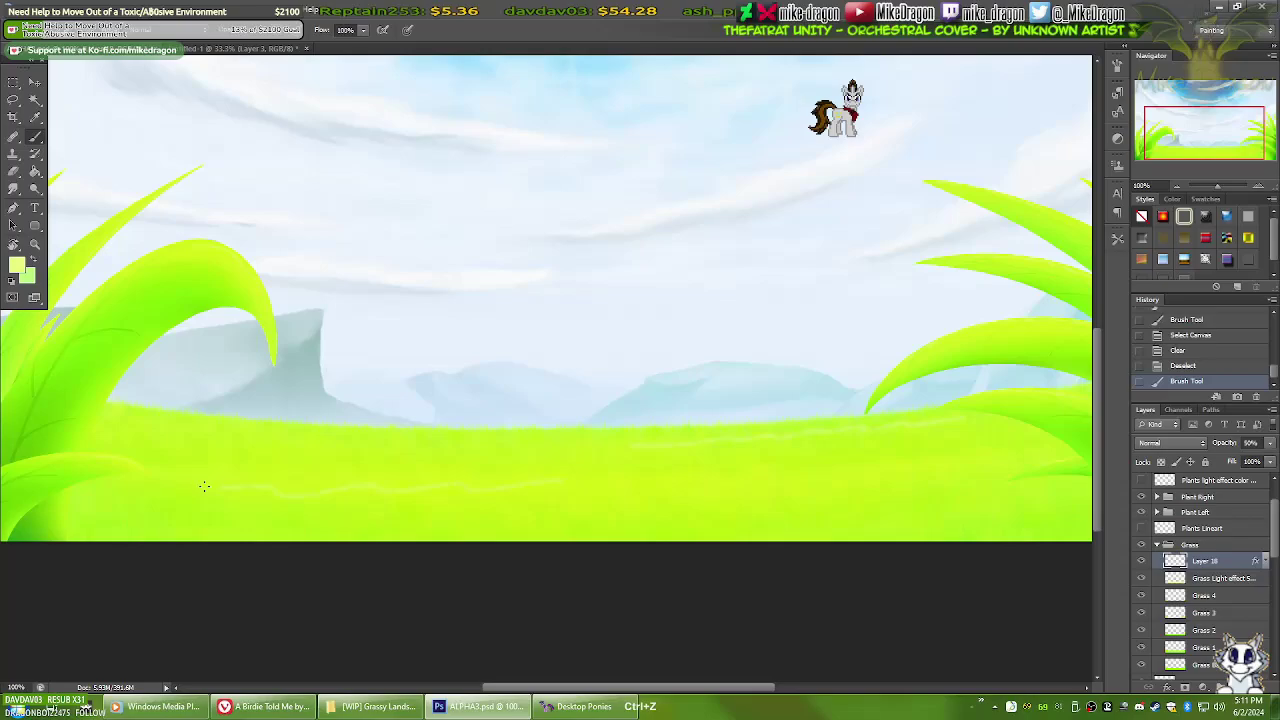
{"action": "key", "text": "alt+Tab"}
{"action": "key", "text": "alt+Tab"}
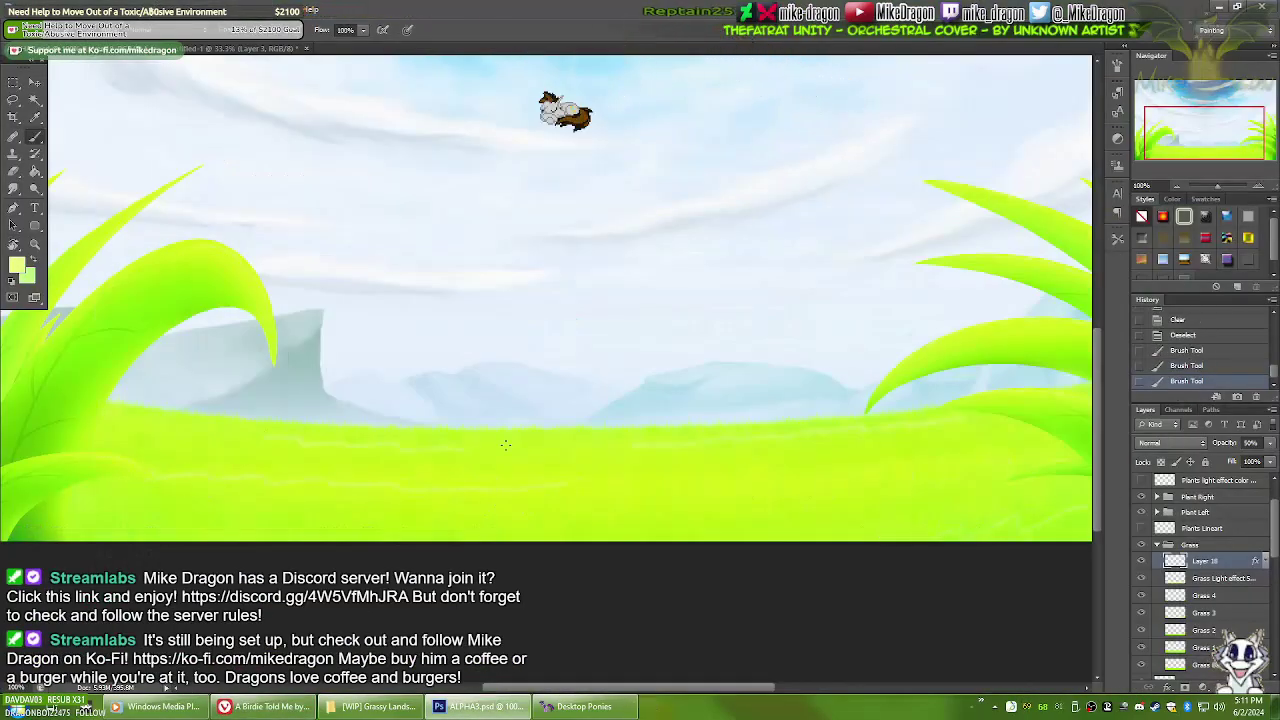
{"action": "key", "text": "ctrl+z"}
{"action": "left_click_drag", "start_coordinate": [690, 505], "coordinate": [936, 488]}
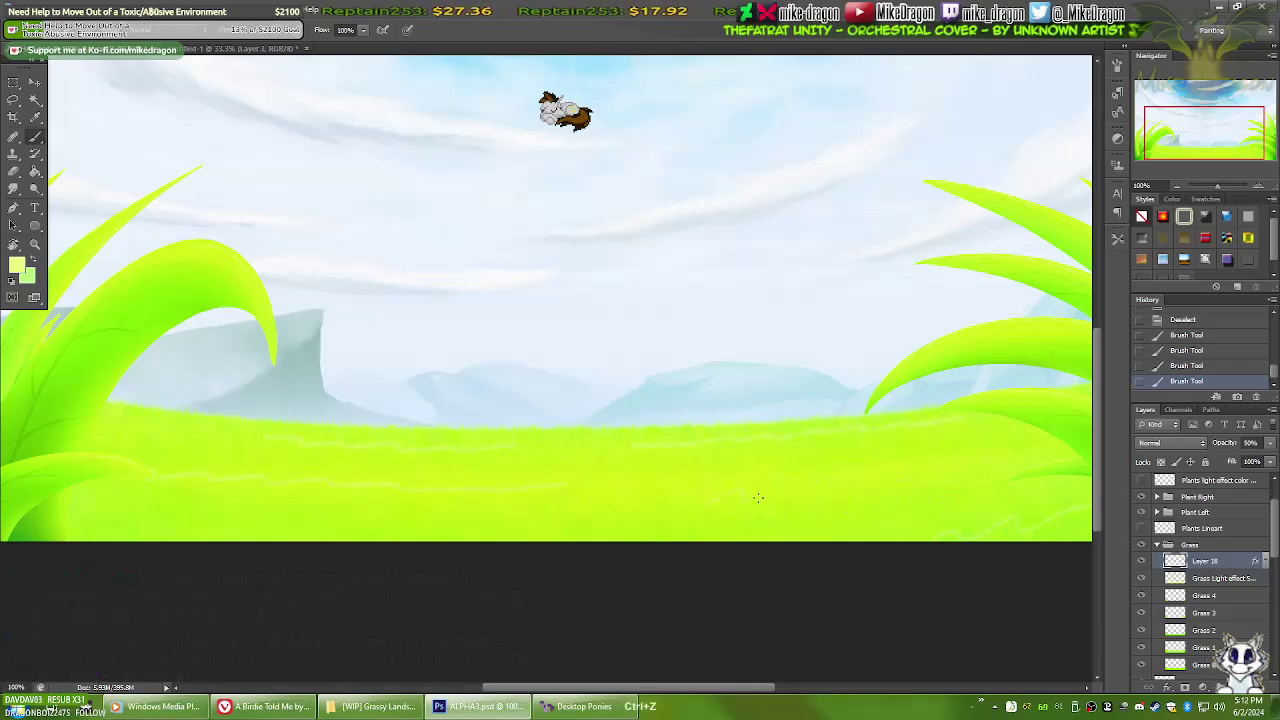
{"action": "key", "text": "h"}
{"action": "left_click_drag", "start_coordinate": [360, 482], "coordinate": [330, 497]}
{"action": "key", "text": "h"}
Lasso part of the grass highlights, reposition it with Free Transform, and deselect
{"action": "mouse_move", "coordinate": [224, 462]}
{"action": "left_mouse_down"}
{"action": "mouse_move", "coordinate": [545, 504]}
{"action": "mouse_move", "coordinate": [627, 485]}
{"action": "mouse_move", "coordinate": [600, 462]}
{"action": "left_mouse_up"}
{"action": "key", "text": "l"}
{"action": "key", "text": "ctrl+t"}
{"action": "left_click_drag", "start_coordinate": [420, 414], "coordinate": [420, 478]}
{"action": "key", "text": "Return"}
{"action": "key", "text": "ctrl+d"}
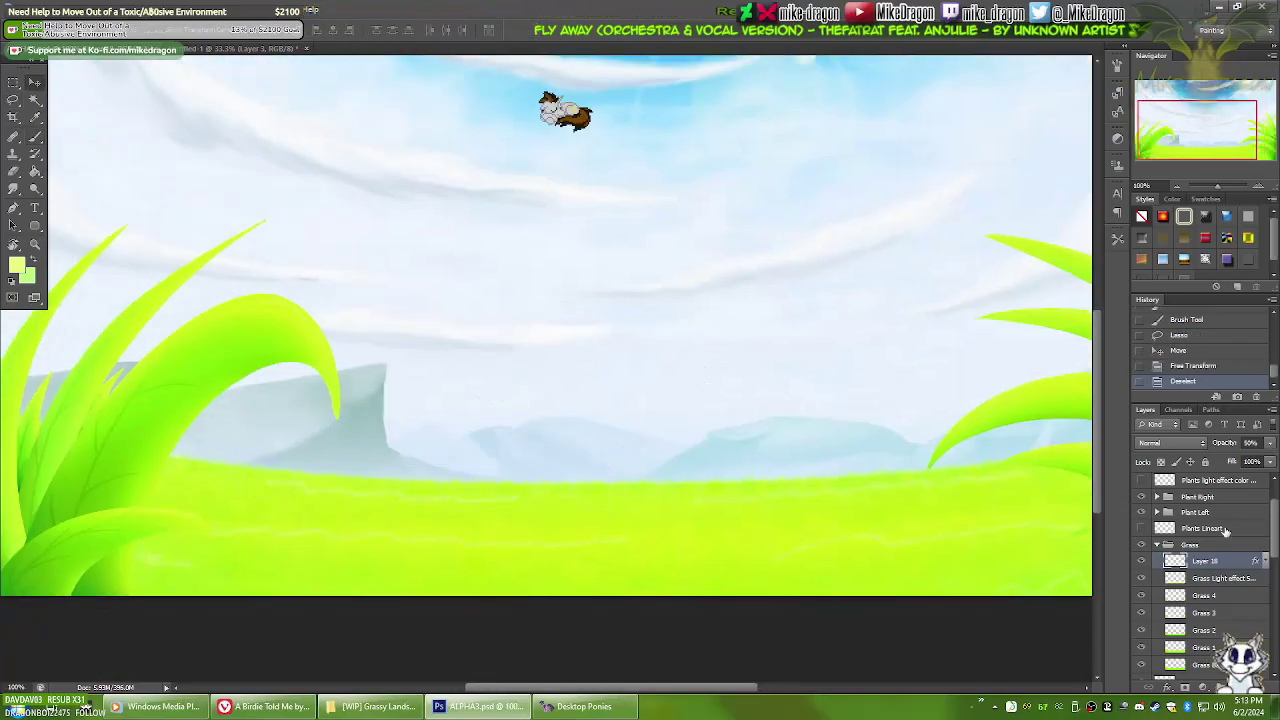
Rename the grass highlight layer as Grass Light Reflections and fit the whole painting in view
{"action": "key", "text": "Return"}
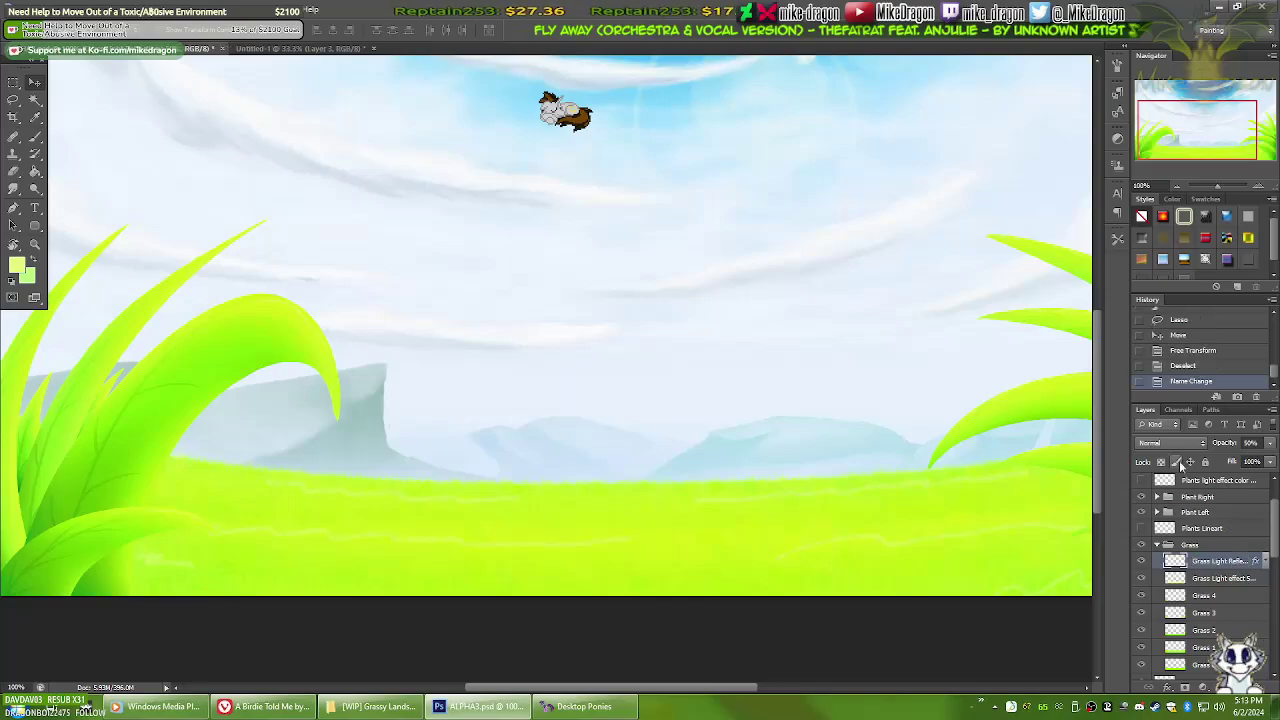
{"action": "key", "text": "ctrl+0"}
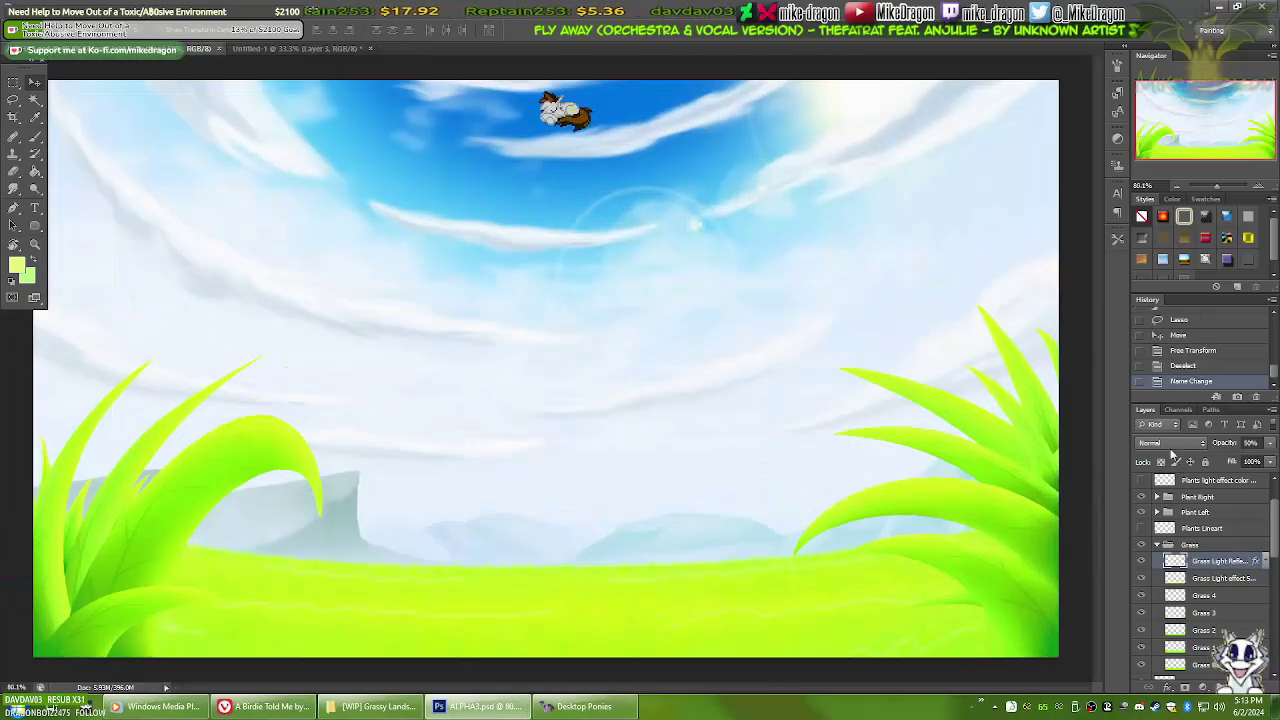
Select the Clouds Shadows, Clouds Light Effect and Clouds layers and widen their bottom edge with a Perspective transform
{"action": "scroll", "coordinate": [1200, 560], "scroll_direction": "down", "scroll_amount": 5}
{"action": "left_click", "coordinate": [1207, 565]}
{"action": "left_click", "coordinate": [1192, 599], "text": "shift"}
{"action": "key", "text": "ctrl+minus"}
{"action": "key", "text": "ctrl+minus"}
{"action": "key", "text": "ctrl+t"}
{"action": "right_click", "coordinate": [714, 330]}
{"action": "left_click", "coordinate": [757, 417]}
{"action": "left_click_drag", "start_coordinate": [866, 440], "coordinate": [970, 440]}
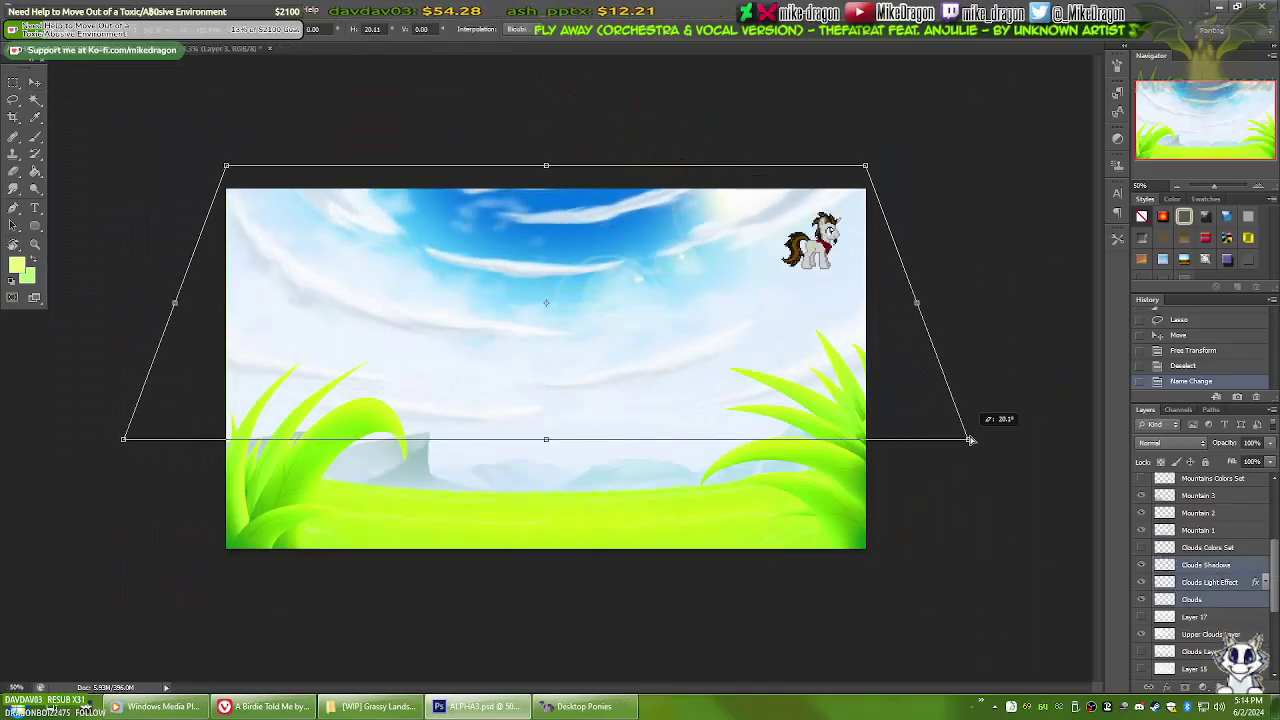
Try distorting the clouds by pulling the two bottom corners outward individually
{"action": "right_click", "coordinate": [551, 251]}
{"action": "left_click", "coordinate": [634, 337]}
{"action": "right_click", "coordinate": [709, 309]}
{"action": "left_click", "coordinate": [737, 374]}
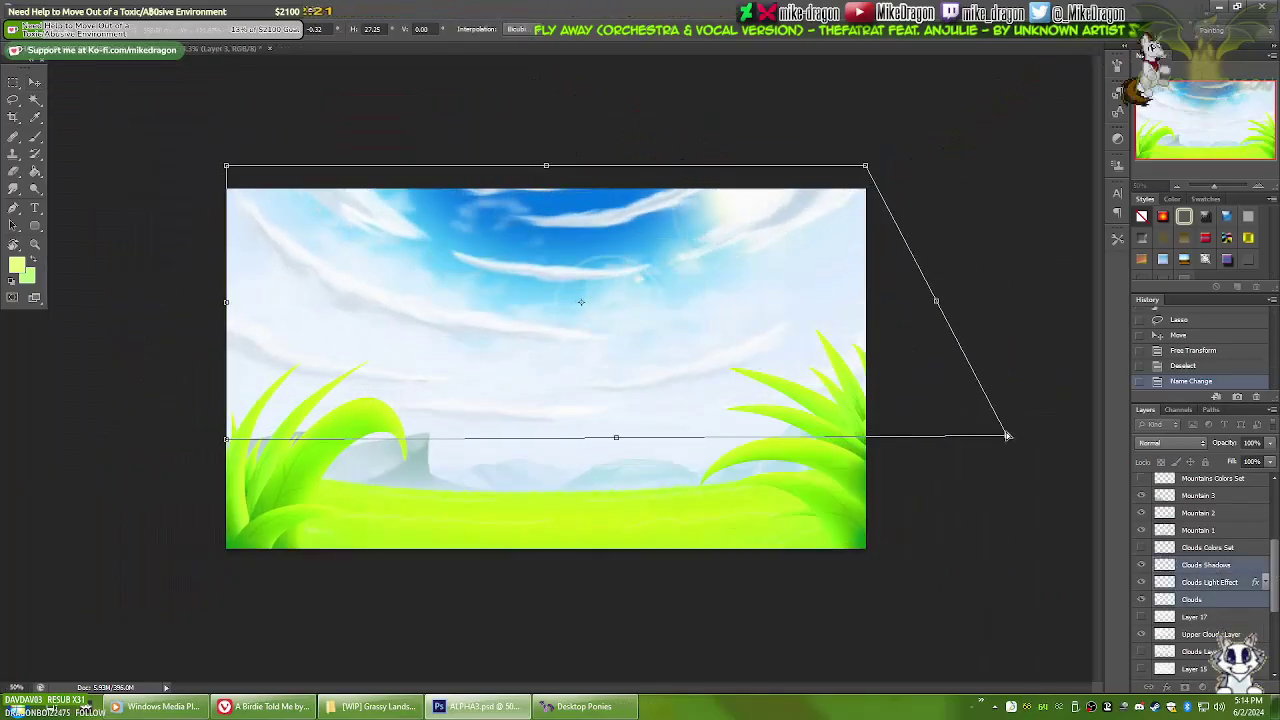
{"action": "left_click_drag", "start_coordinate": [226, 440], "coordinate": [100, 443]}
{"action": "left_click_drag", "start_coordinate": [1014, 437], "coordinate": [1124, 430]}
Apply a Perspective transform that flares the clouds' bottom edge symmetrically far beyond both sides of the canvas
{"action": "right_click", "coordinate": [586, 328]}
{"action": "left_click", "coordinate": [622, 417]}
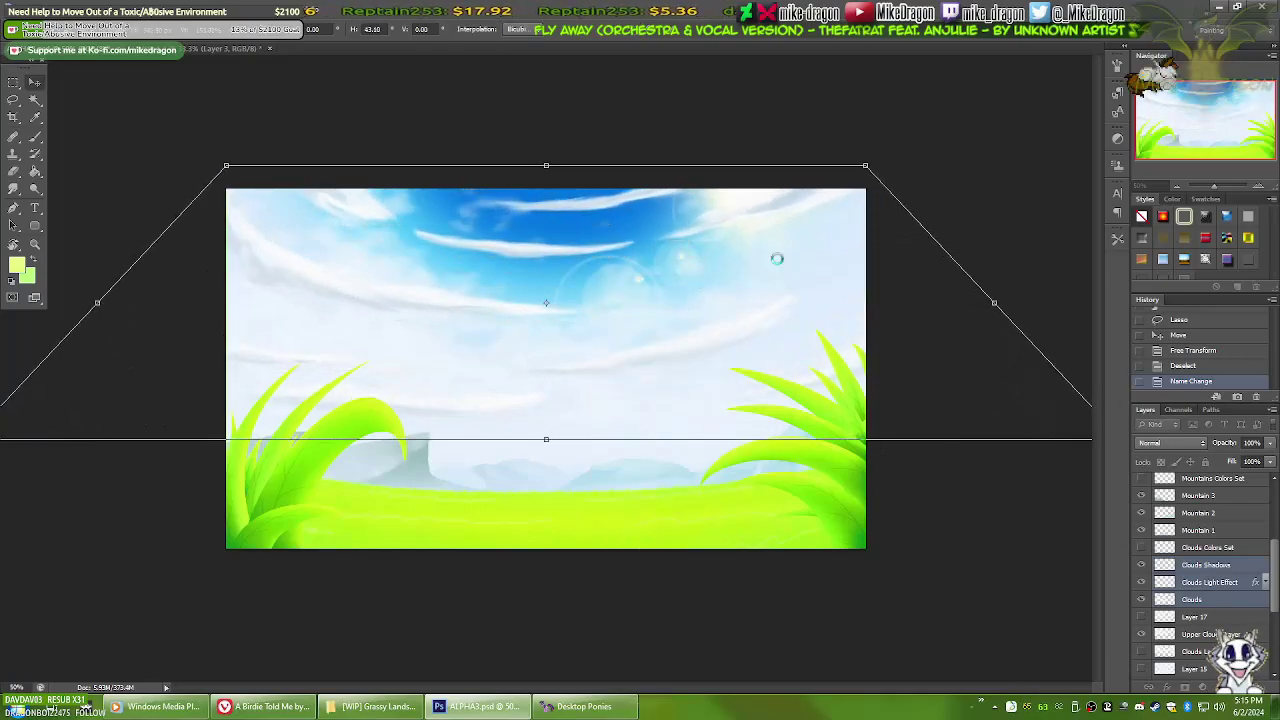
Merge the Clouds Shadows, Clouds Light Effect and Clouds layers into a single Clouds layer
{"action": "key", "text": "ctrl+plus"}
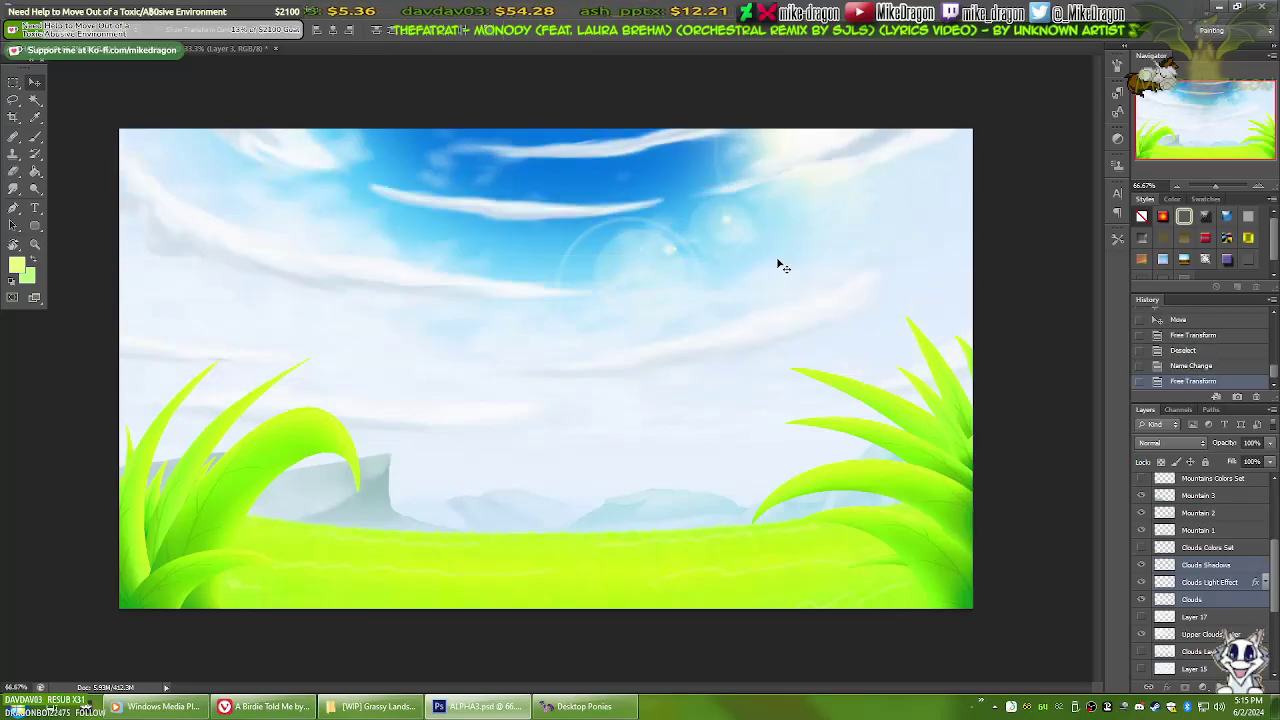
{"action": "right_click", "coordinate": [1205, 582]}
{"action": "left_click", "coordinate": [1090, 487]}
{"action": "key", "text": "ctrl+e"}
Try softening the merged clouds across the sky with a large Blur tool brush
{"action": "key", "text": "r"}
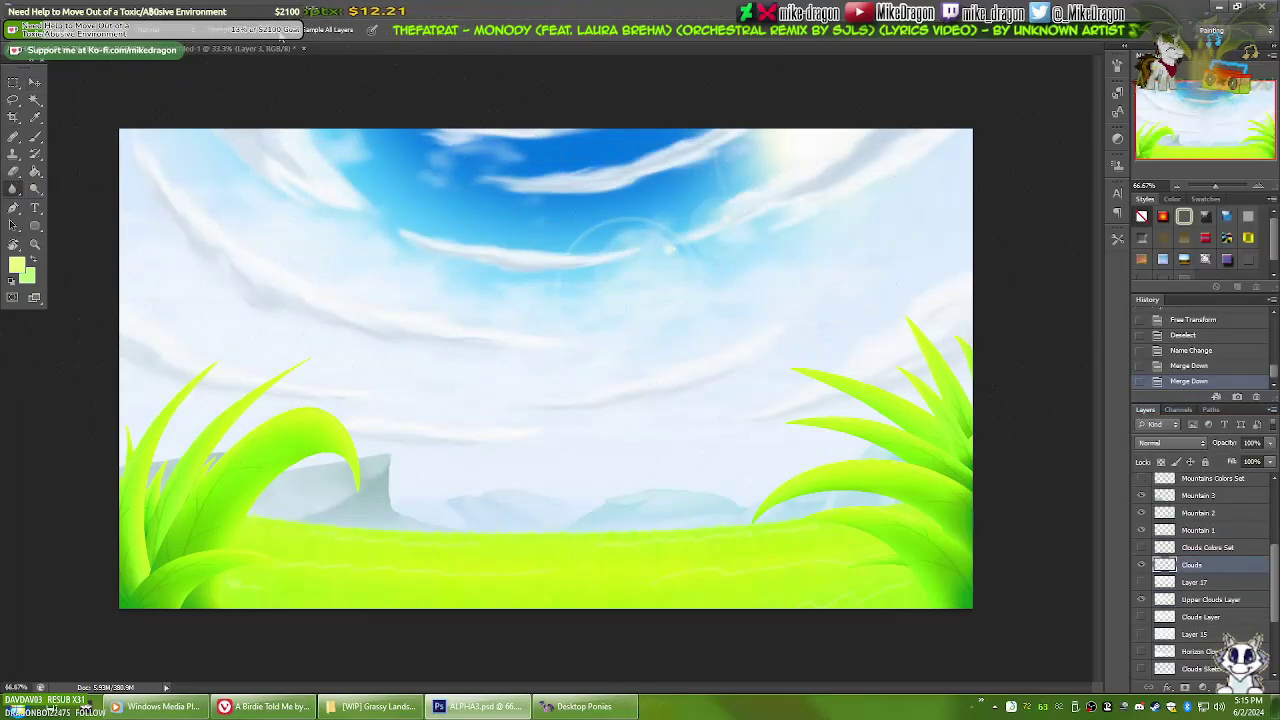
{"action": "mouse_move", "coordinate": [743, 200]}
{"action": "left_mouse_down"}
{"action": "mouse_move", "coordinate": [614, 200]}
{"action": "mouse_move", "coordinate": [200, 386]}
{"action": "left_mouse_up"}
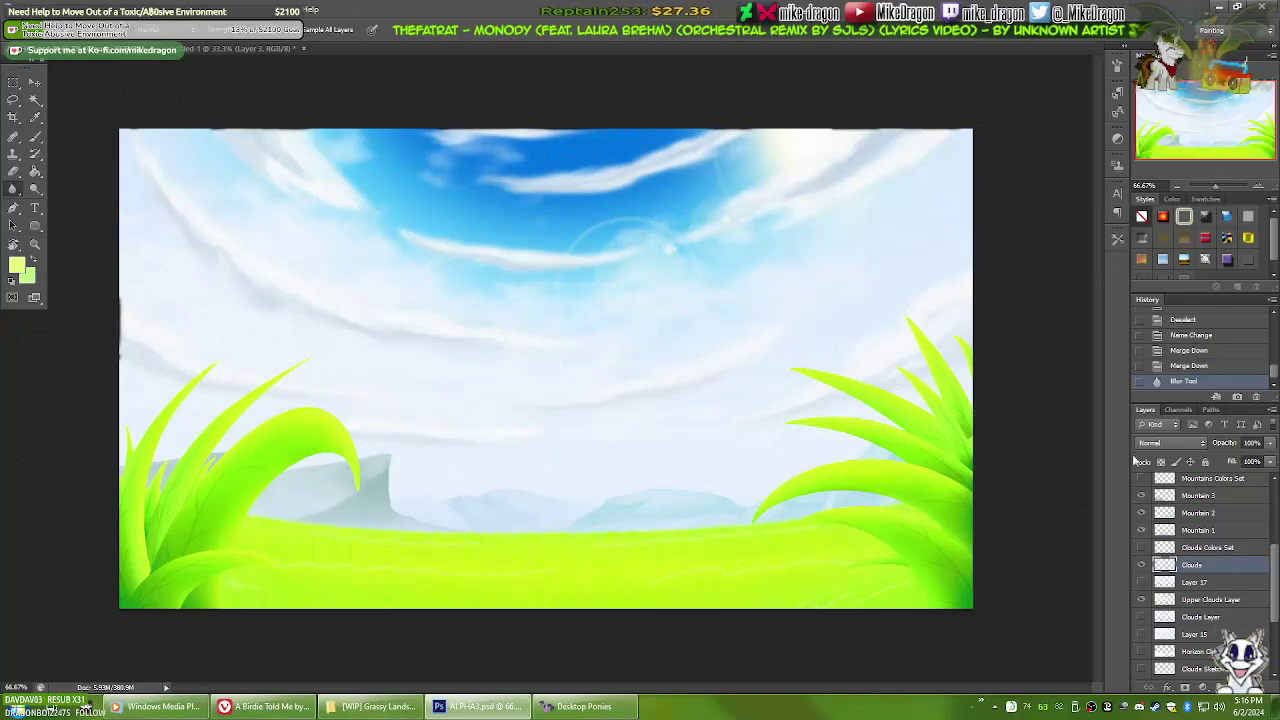
{"action": "key", "text": "ctrl+plus"}
{"action": "key", "text": "ctrl+plus"}
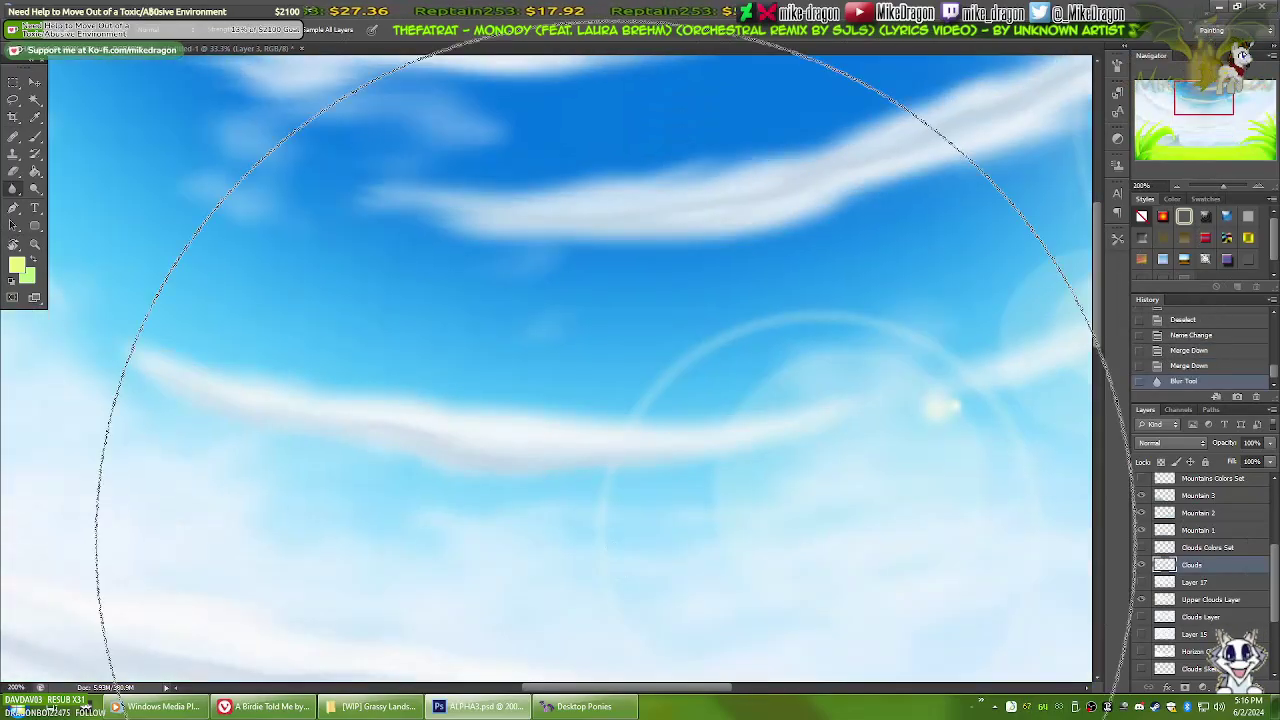
{"action": "key", "text": "ctrl+minus"}
{"action": "key", "text": "ctrl+minus"}
Widen the merged Clouds layer's bottom edge well beyond both sides of the canvas with a Perspective transform
{"action": "key", "text": "ctrl+t"}
{"action": "right_click", "coordinate": [749, 357]}
{"action": "left_click", "coordinate": [785, 449]}
{"action": "left_click_drag", "start_coordinate": [972, 462], "coordinate": [1074, 438]}
{"action": "key", "text": "ctrl+minus"}
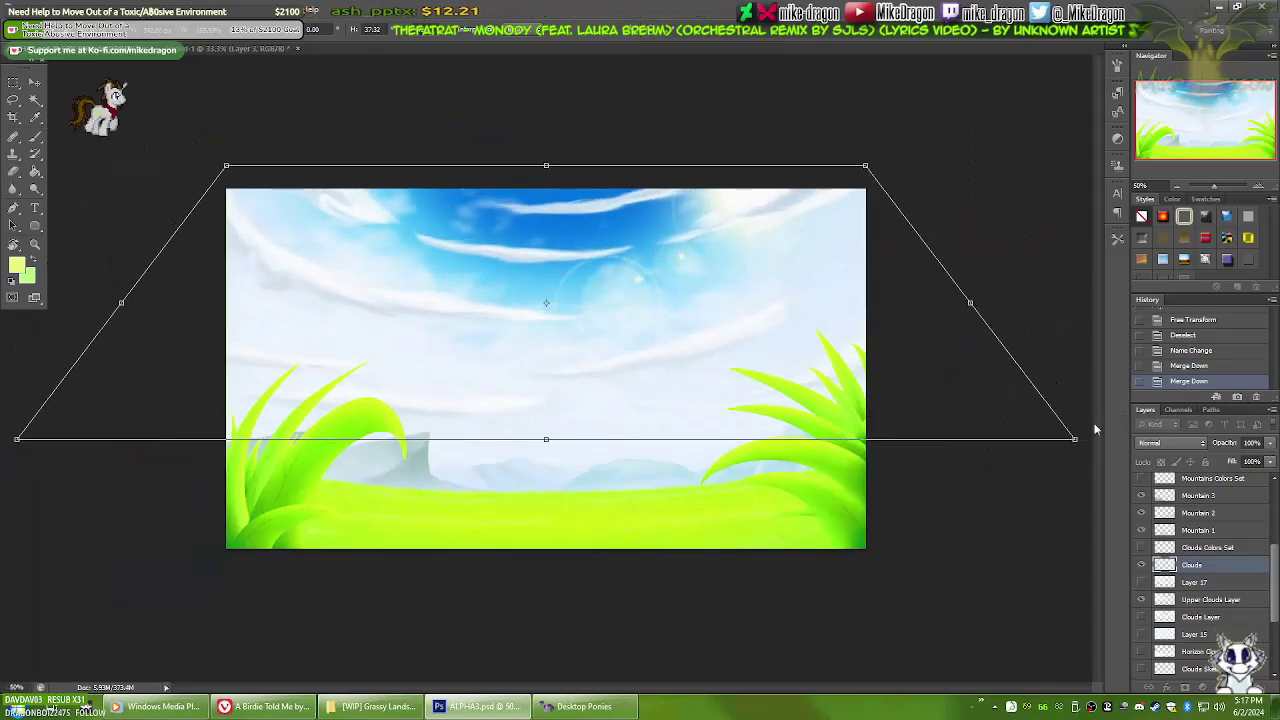
{"action": "key", "text": "Return"}
{"action": "key", "text": "ctrl+0"}
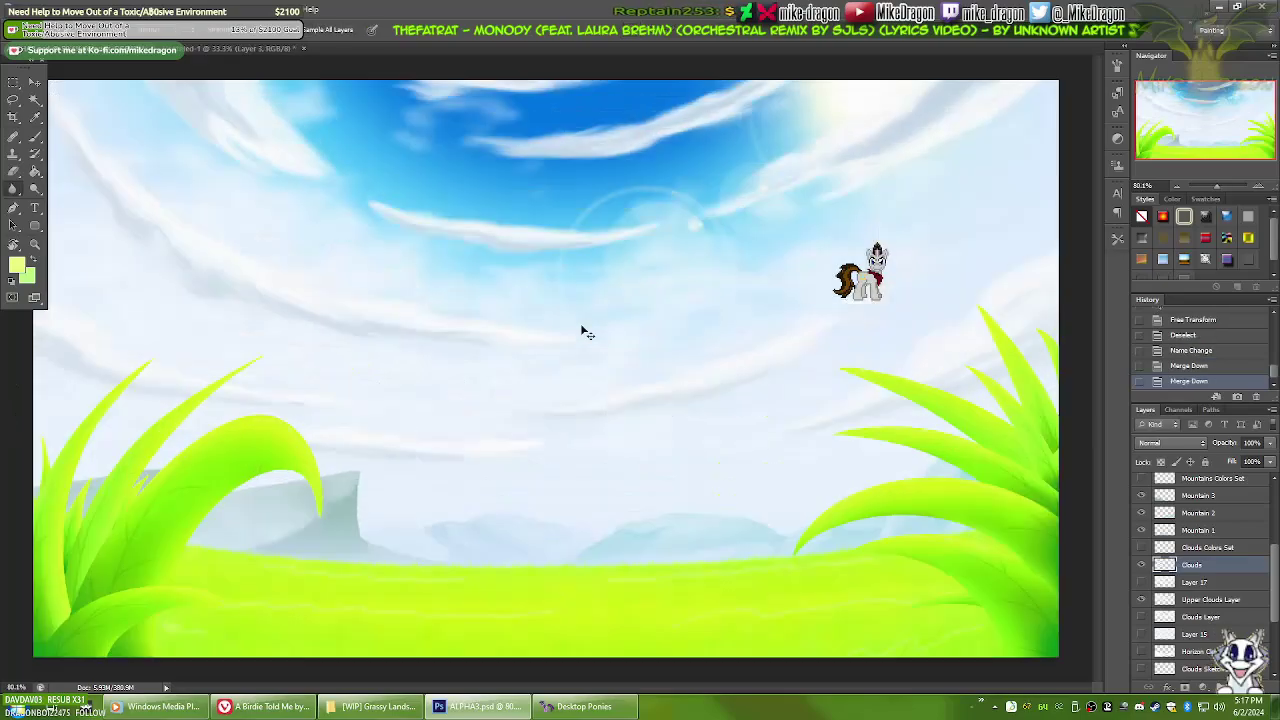
Align the top of the Clouds layer with the canvas's upper edge using Free Transform and nudge it up
{"action": "scroll", "coordinate": [571, 443], "scroll_direction": "down", "scroll_amount": 1}
{"action": "scroll", "coordinate": [570, 298], "scroll_direction": "up", "scroll_amount": 4}
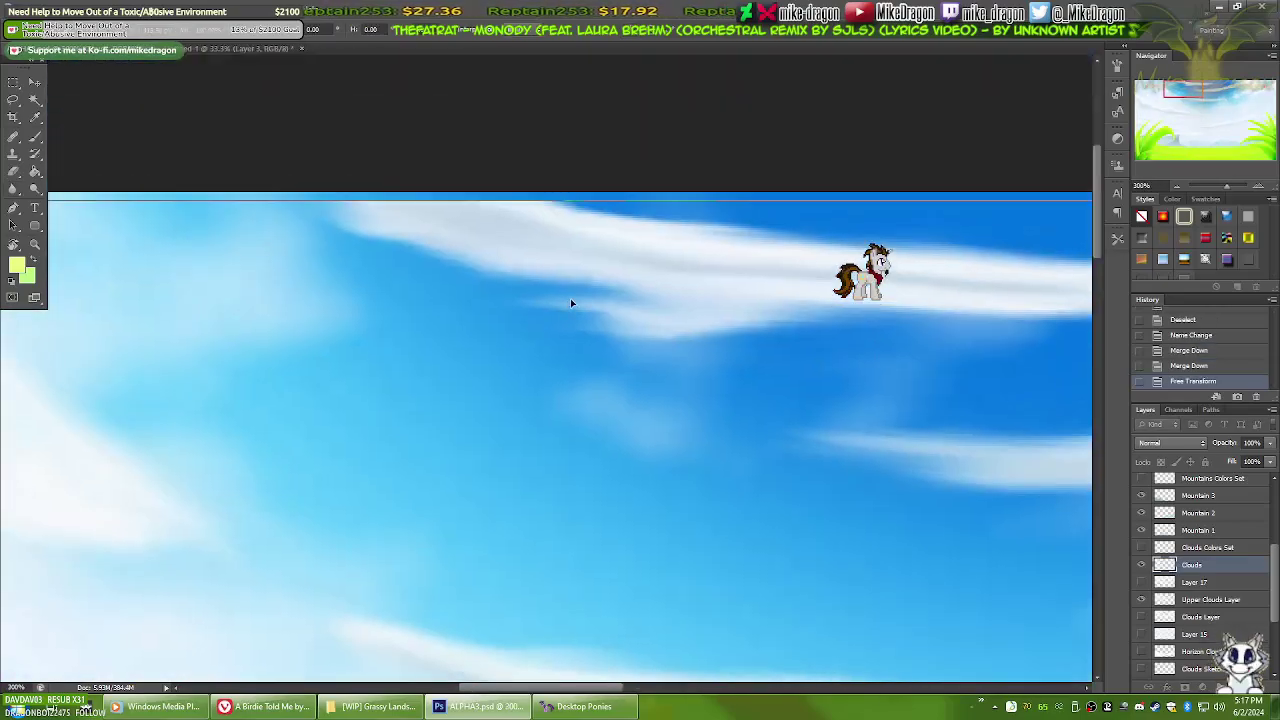
{"action": "key", "text": "ctrl+0"}
{"action": "key", "text": "ctrl+minus"}
{"action": "key", "text": "ctrl+minus"}
{"action": "key", "text": "ctrl+0"}
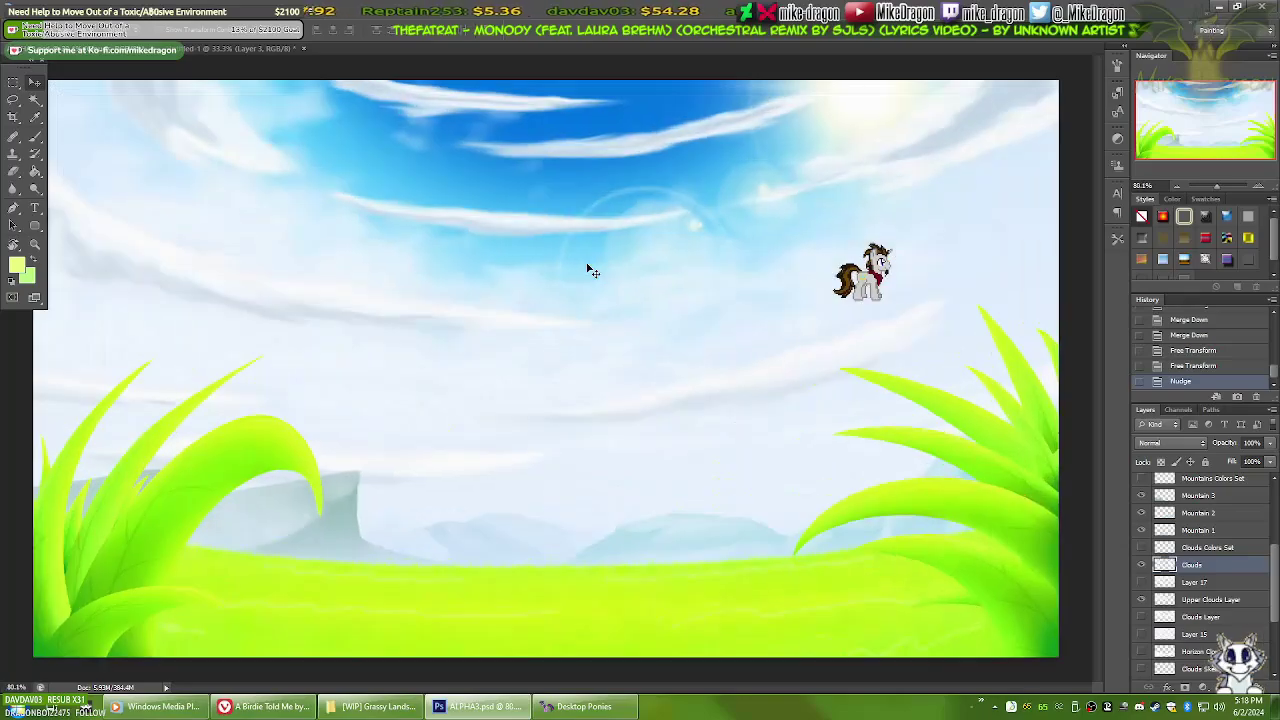
{"action": "key", "text": "Up"}
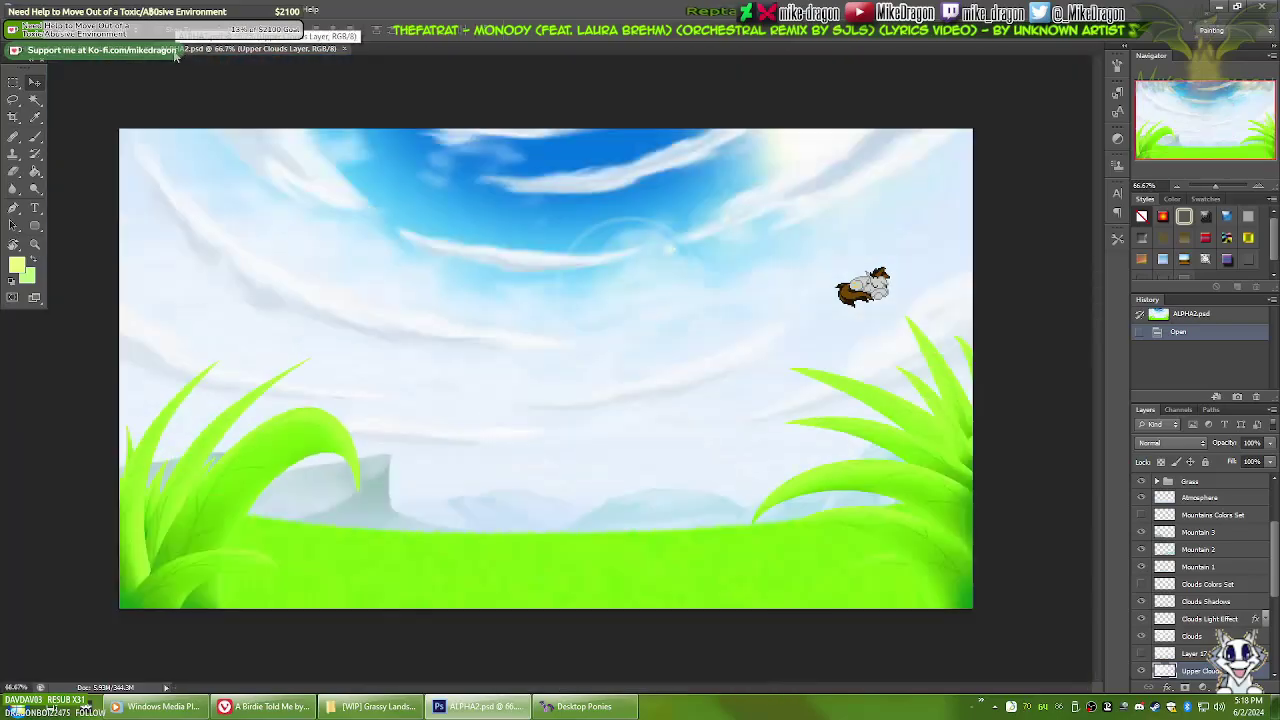
Remove the Clouds layer pixels covering the cliff of the large mountain with the Eraser and a cleared lasso selection
{"action": "key", "text": "ctrl+minus"}
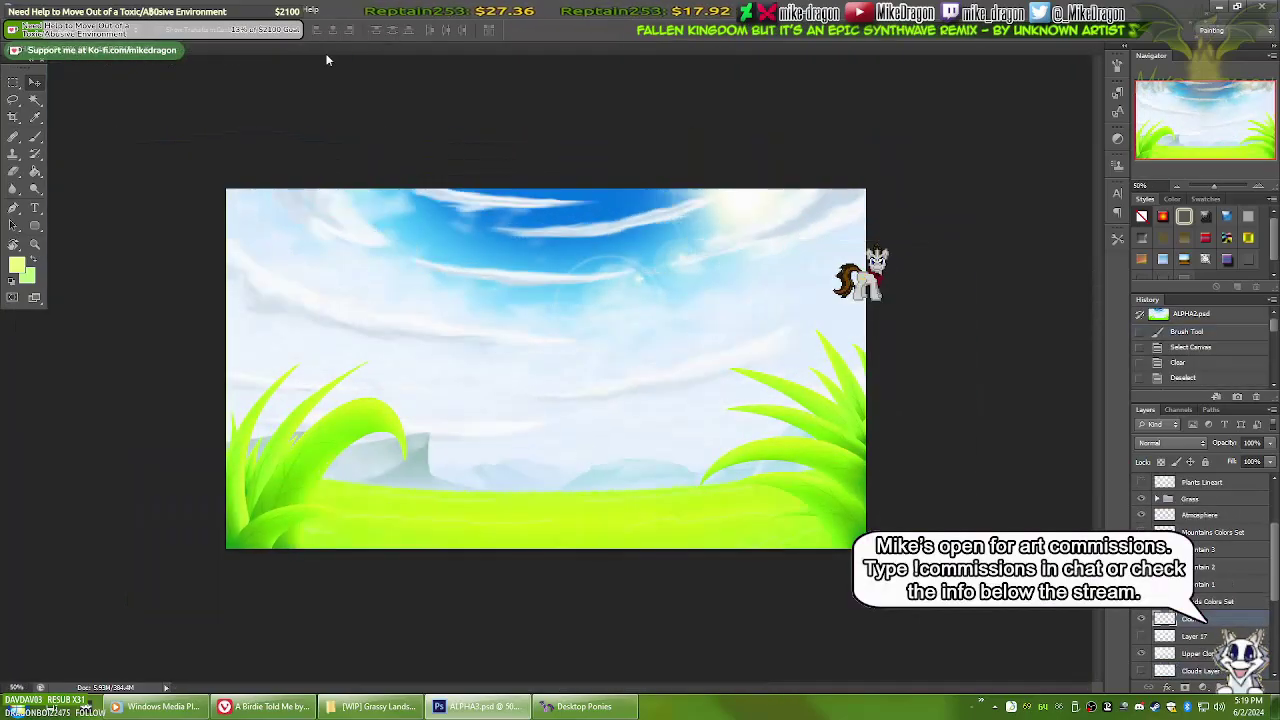
{"action": "key", "text": "ctrl+0"}
{"action": "key", "text": "ctrl+plus"}
{"action": "key", "text": "ctrl+plus"}
{"action": "key", "text": "ctrl+plus"}
{"action": "key", "text": "ctrl+plus"}
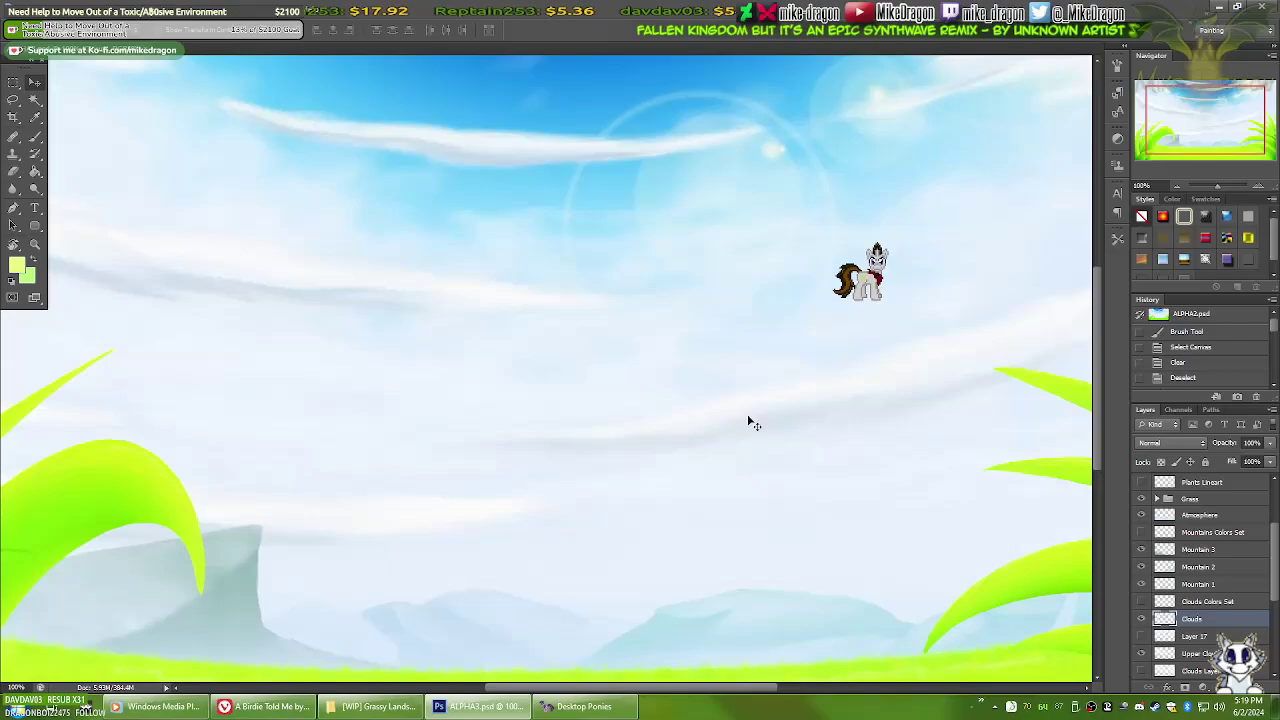
{"action": "key", "text": "Up"}
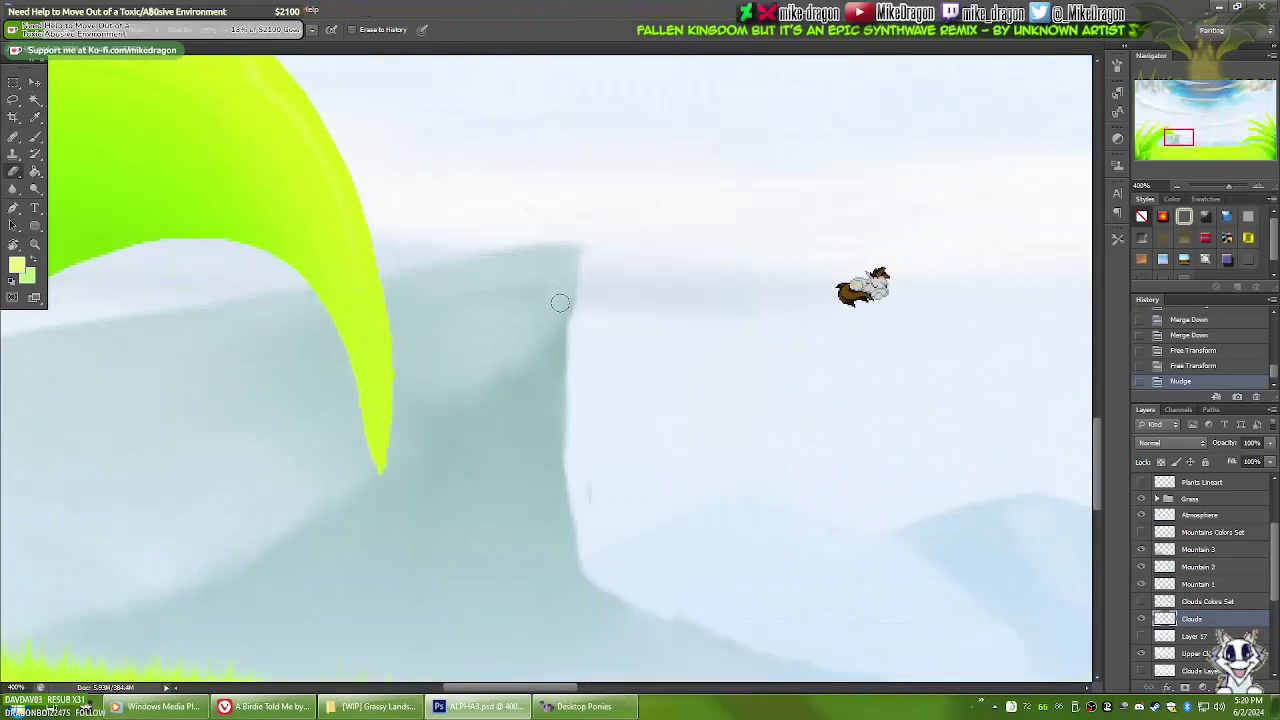
{"action": "left_click_drag", "start_coordinate": [485, 268], "coordinate": [563, 500]}
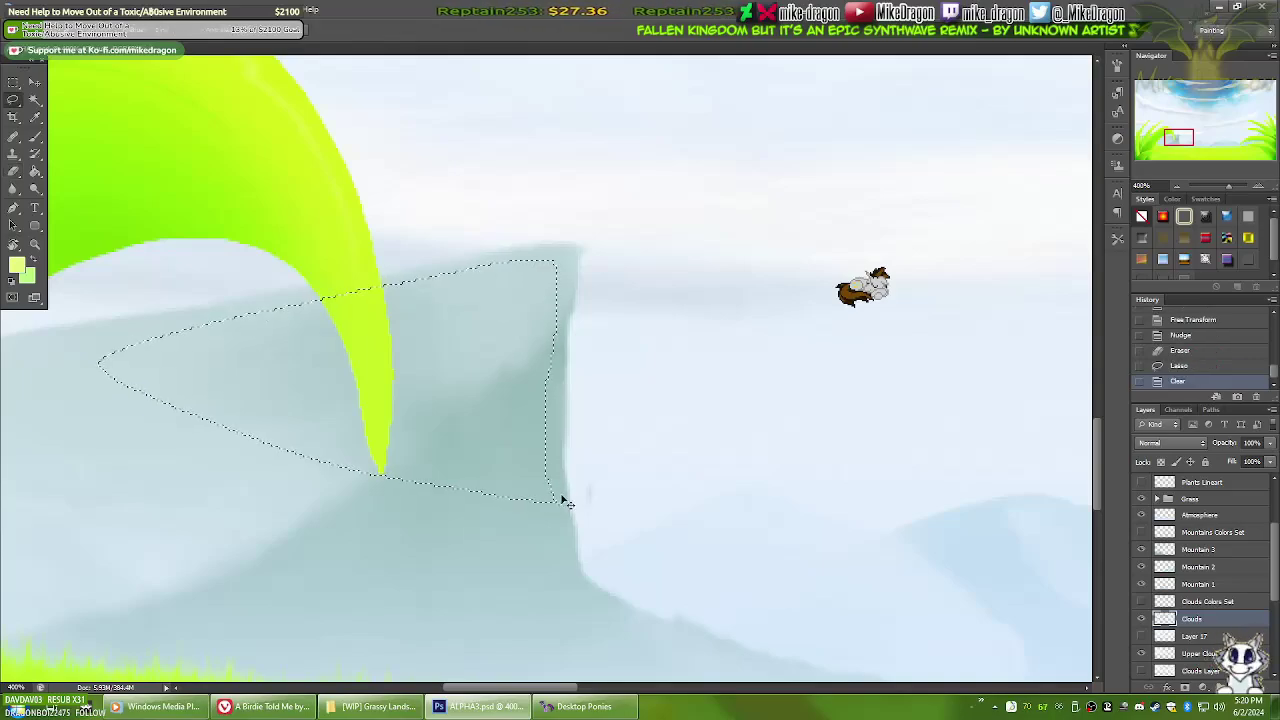
{"action": "key", "text": "Delete"}
{"action": "key", "text": "ctrl+d"}
Erase the stray mark beside the large mountain's cliff with the Mountain 3 layer selected and save the document
{"action": "key", "text": "ctrl+minus"}
{"action": "key", "text": "alt+bracketright"}
{"action": "key", "text": "alt+bracketright"}
{"action": "key", "text": "alt+bracketright"}
{"action": "key", "text": "alt+bracketright"}
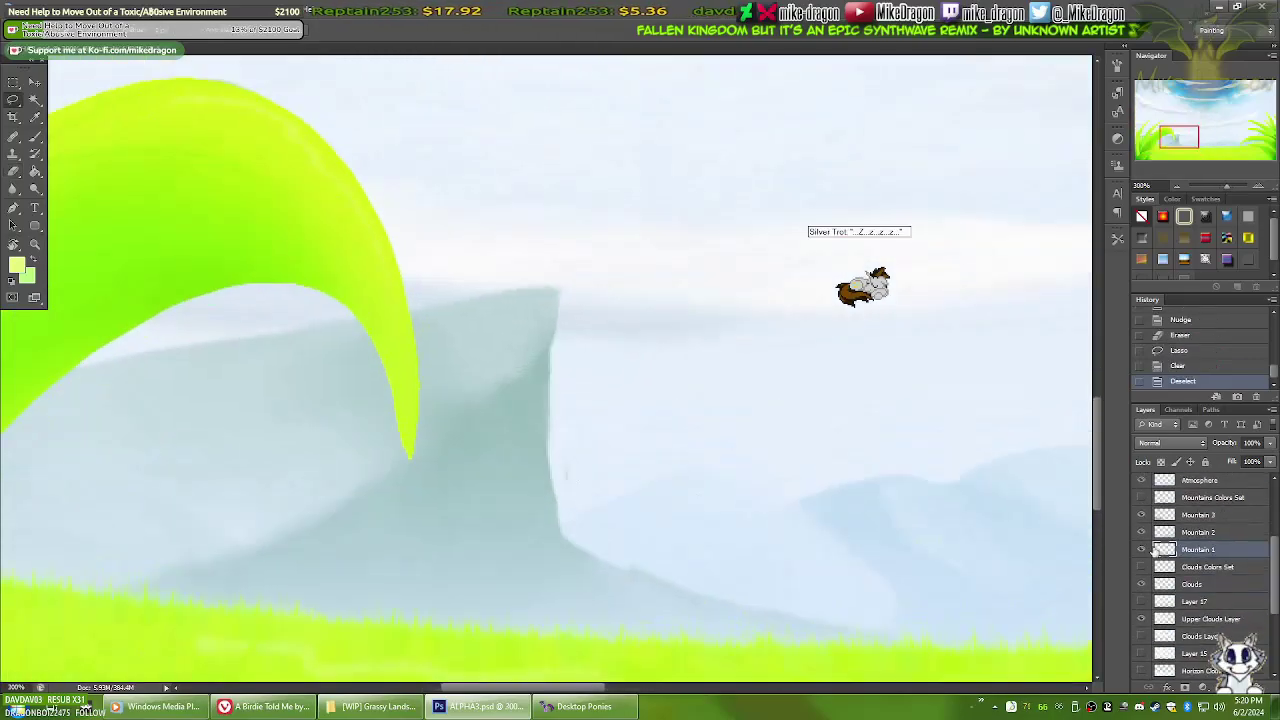
{"action": "key", "text": "e"}
{"action": "left_click", "coordinate": [566, 474]}
{"action": "key", "text": "ctrl+0"}
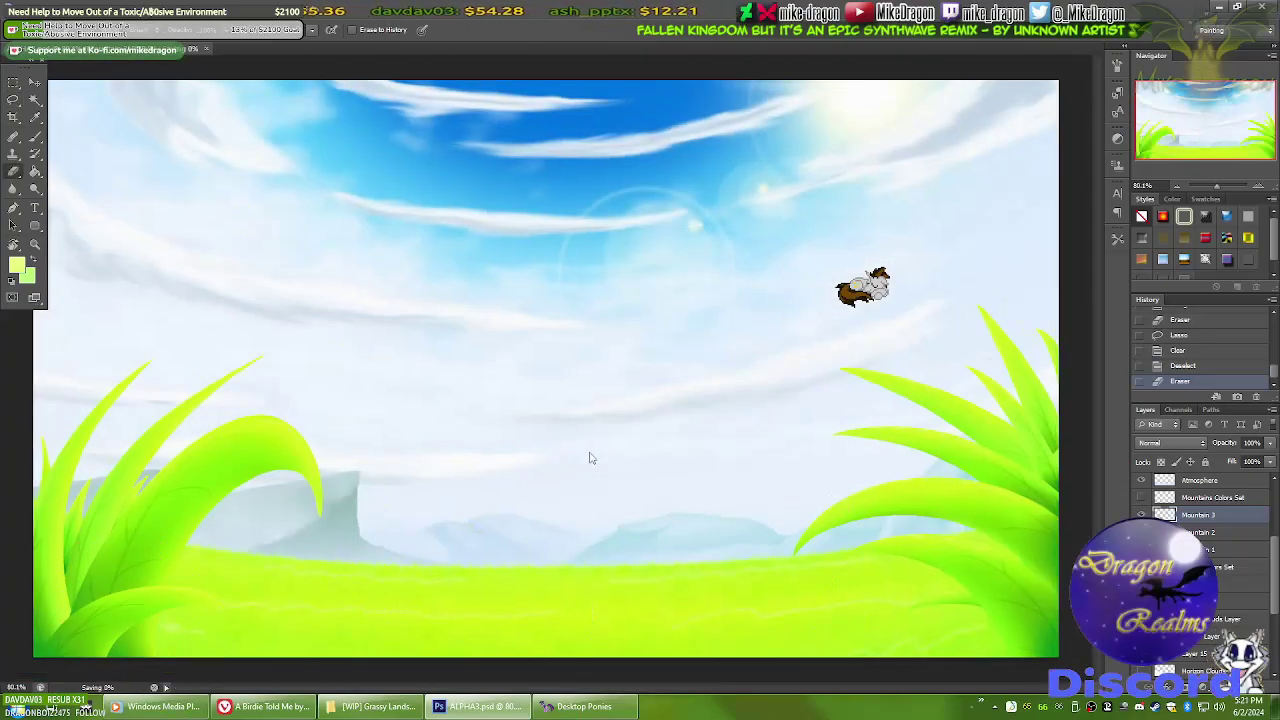
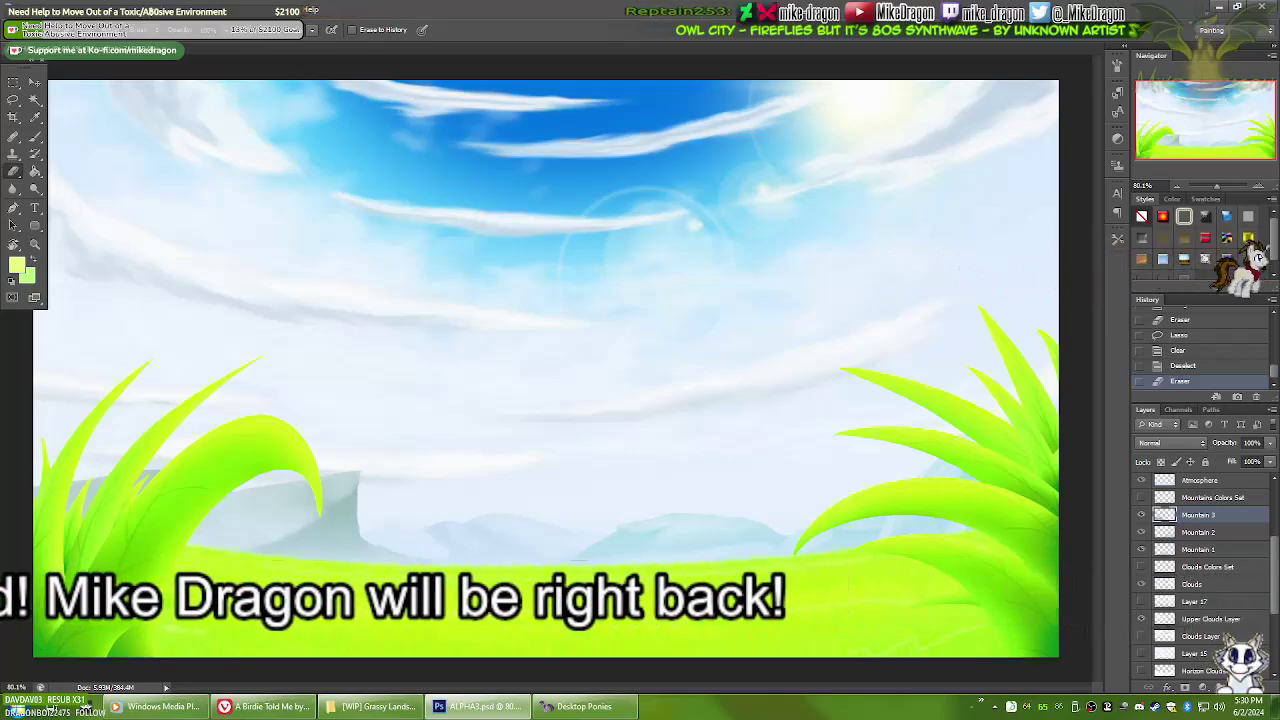
Switch to the desktop, open the XP-Pen PenTablet settings and confirm them
{"action": "key", "text": "super+d"}
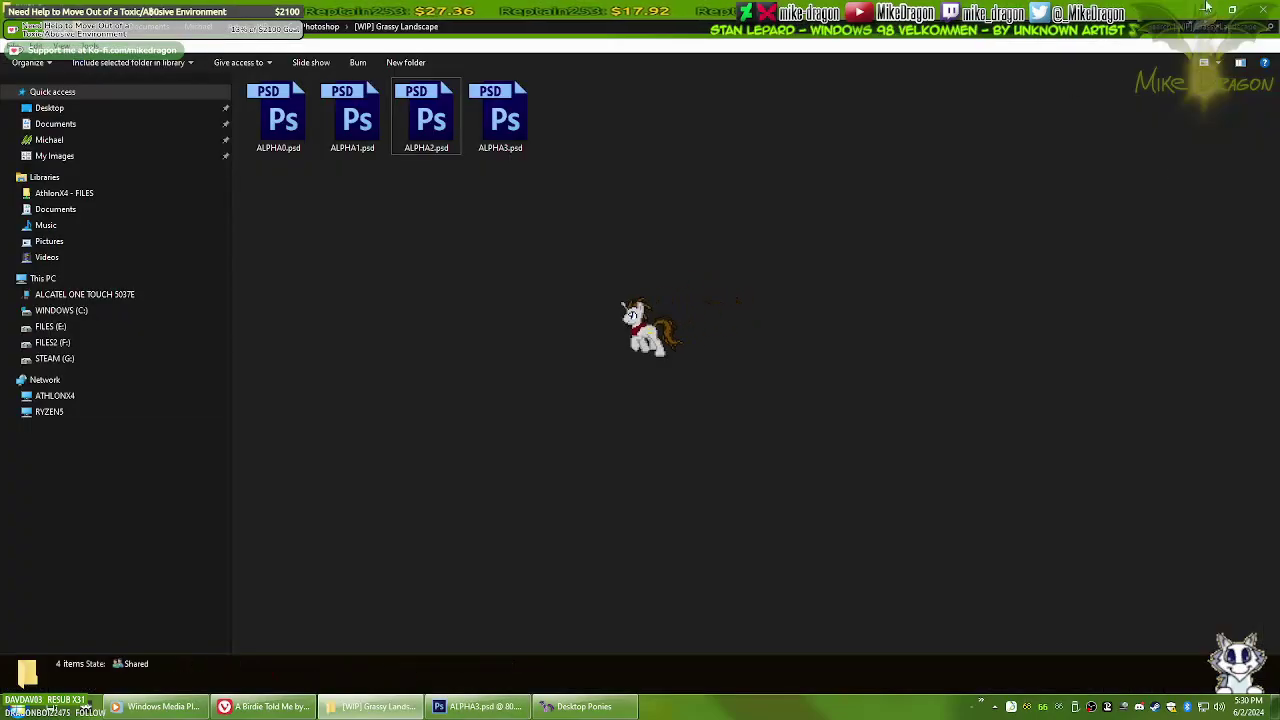
{"action": "left_click", "coordinate": [1010, 706]}
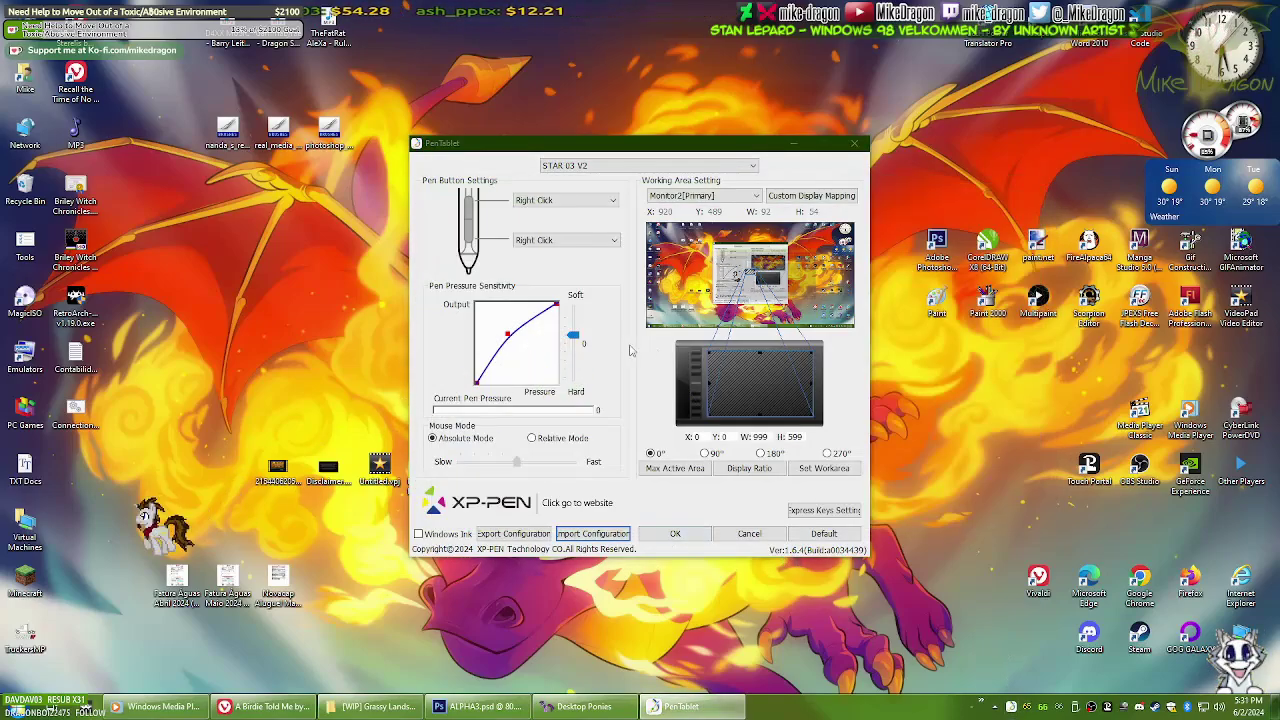
{"action": "left_click", "coordinate": [690, 535]}
Launch RetroArch with the Amiga Workbench v3.1 and turn Game Focus on
{"action": "double_click", "coordinate": [75, 300]}
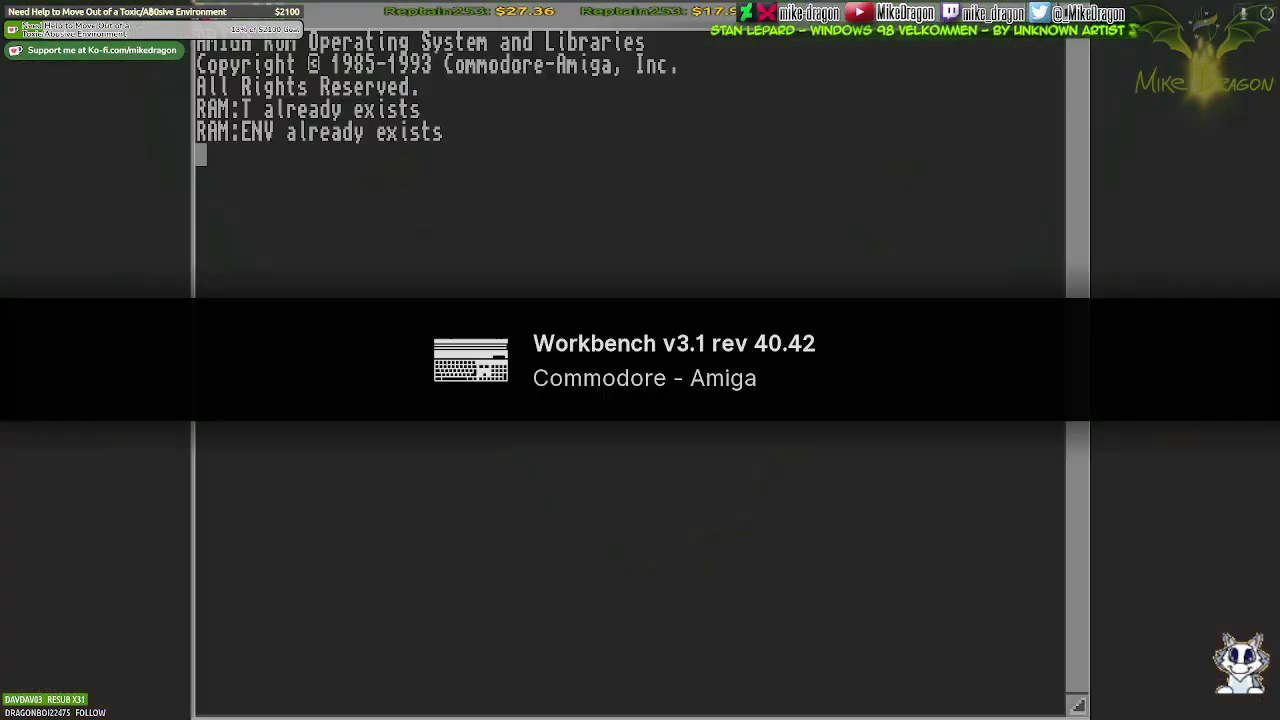
{"action": "key", "text": "F1"}
{"action": "key", "text": "F1"}
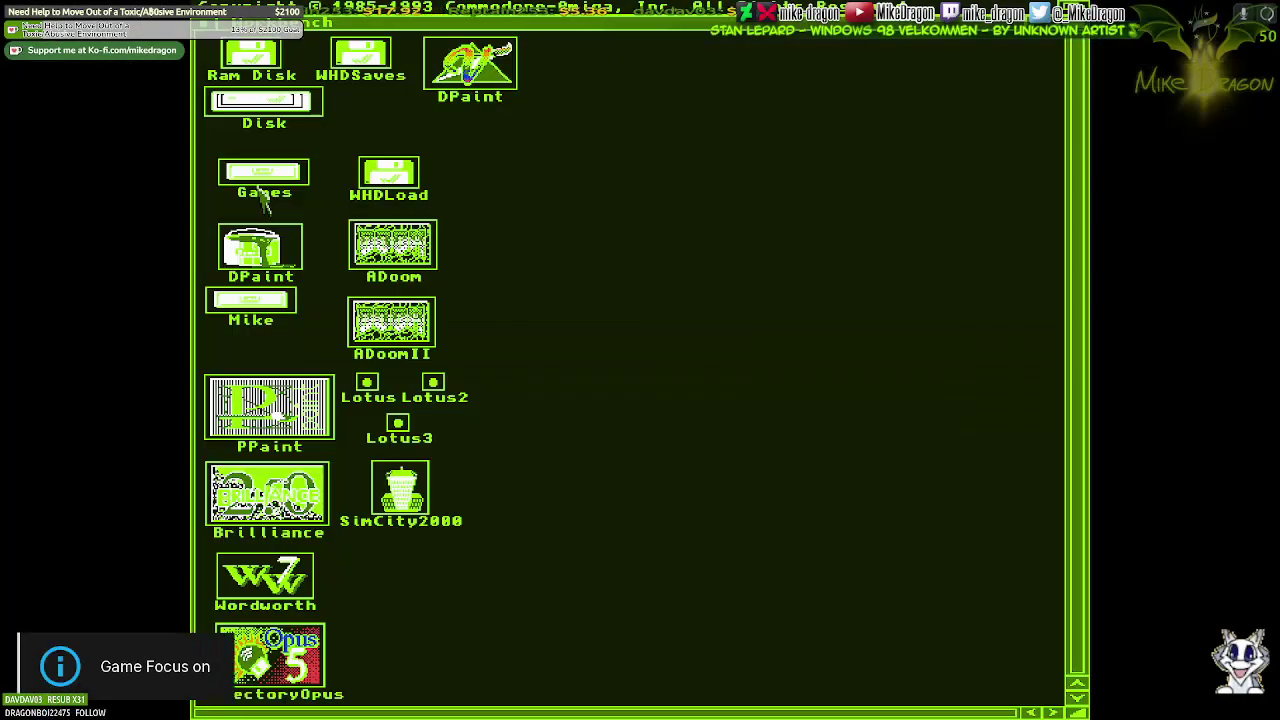
Open DPaint from the Workbench and accept its ownership information and start-up dialogs
{"action": "double_click", "coordinate": [470, 75]}
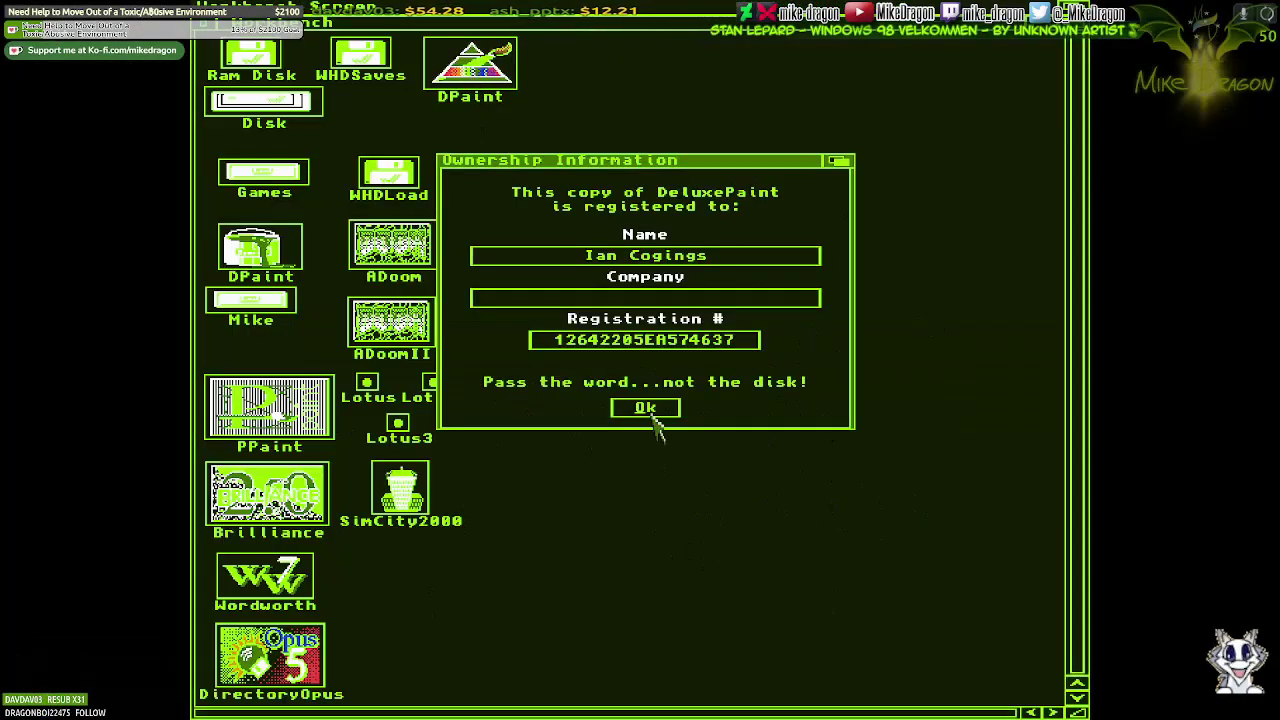
{"action": "left_click", "coordinate": [652, 412]}
{"action": "left_click", "coordinate": [241, 494]}
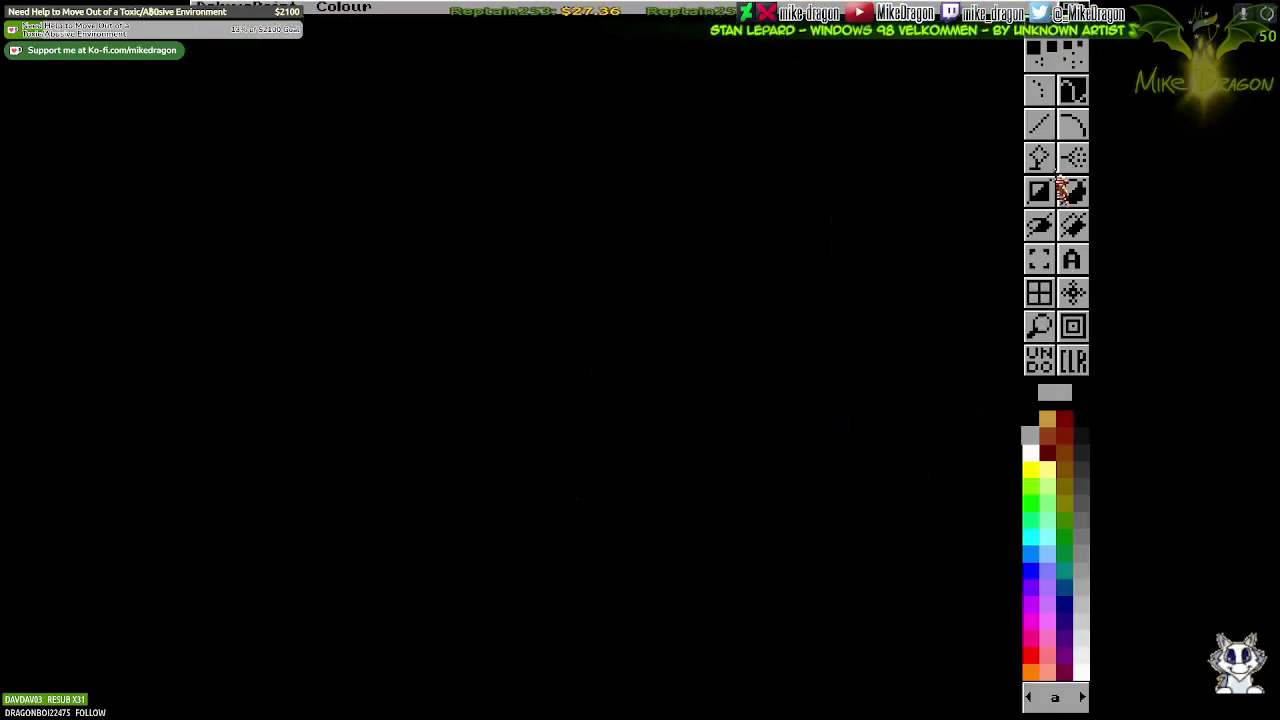
Try the curve tool and check DPaint's Screen Format and About information
{"action": "left_click", "coordinate": [1072, 124]}
{"action": "left_click_drag", "start_coordinate": [766, 234], "coordinate": [717, 551]}
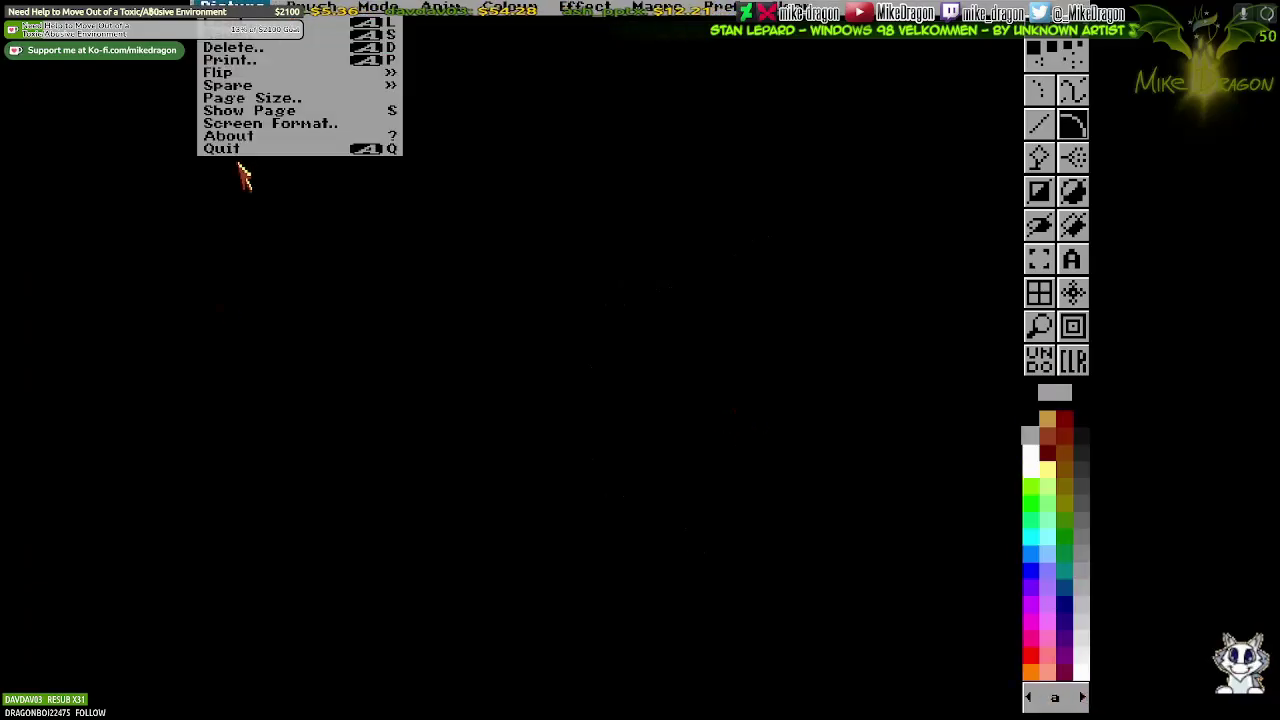
{"action": "right_click", "coordinate": [240, 123]}
{"action": "left_click", "coordinate": [700, 403]}
{"action": "right_click", "coordinate": [240, 134]}
{"action": "left_click", "coordinate": [514, 545]}
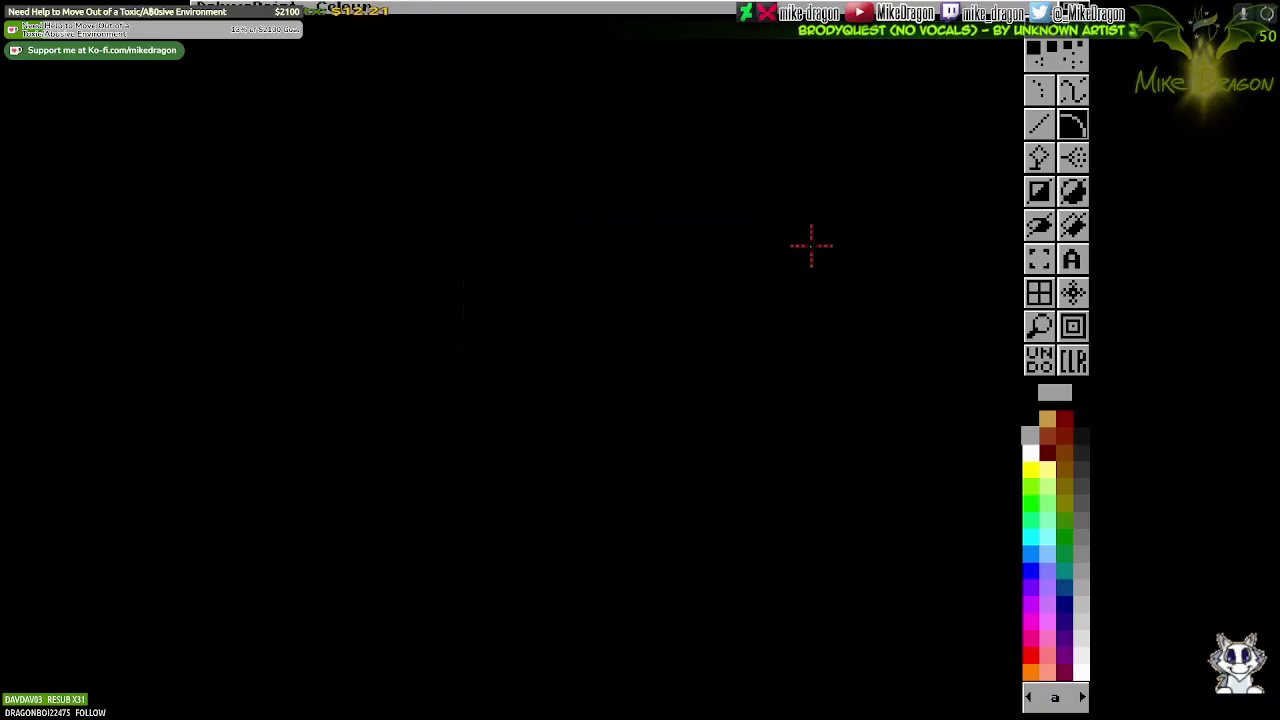
Choose bright green, paint a thick wavy freehand line, inspect it magnified and clear the canvas
{"action": "left_click", "coordinate": [1030, 502]}
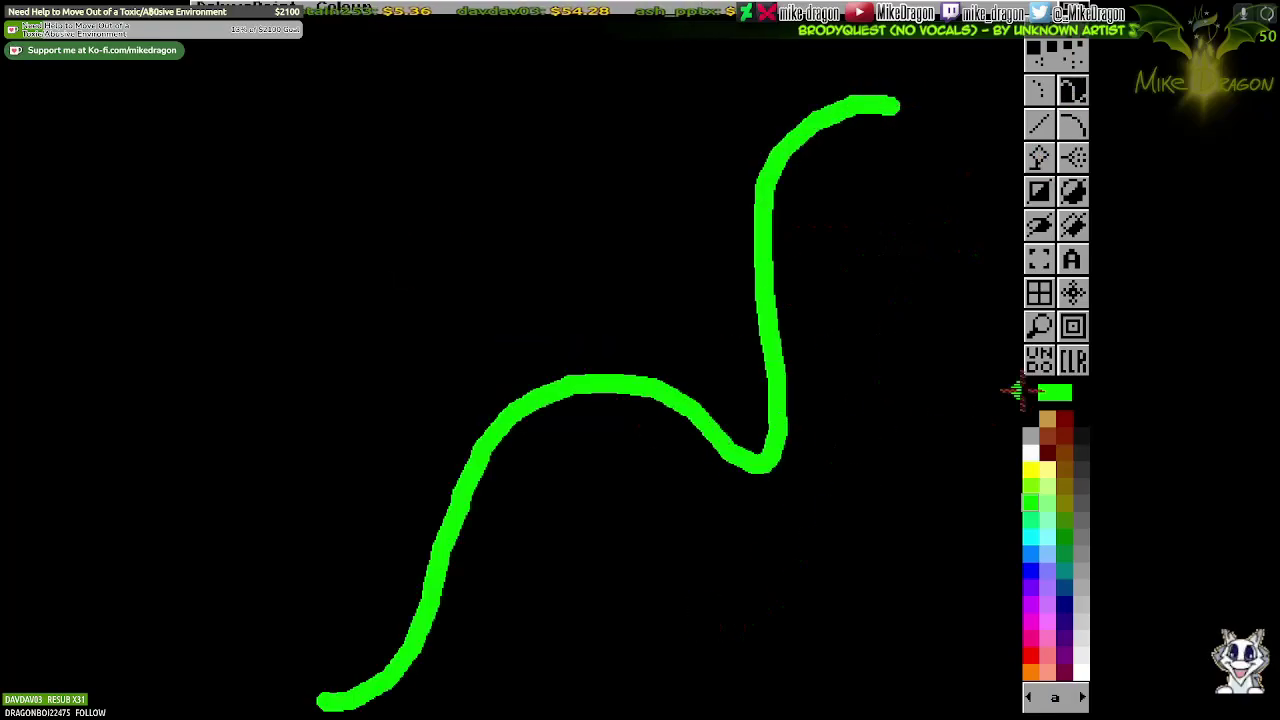
{"action": "left_click", "coordinate": [1039, 325]}
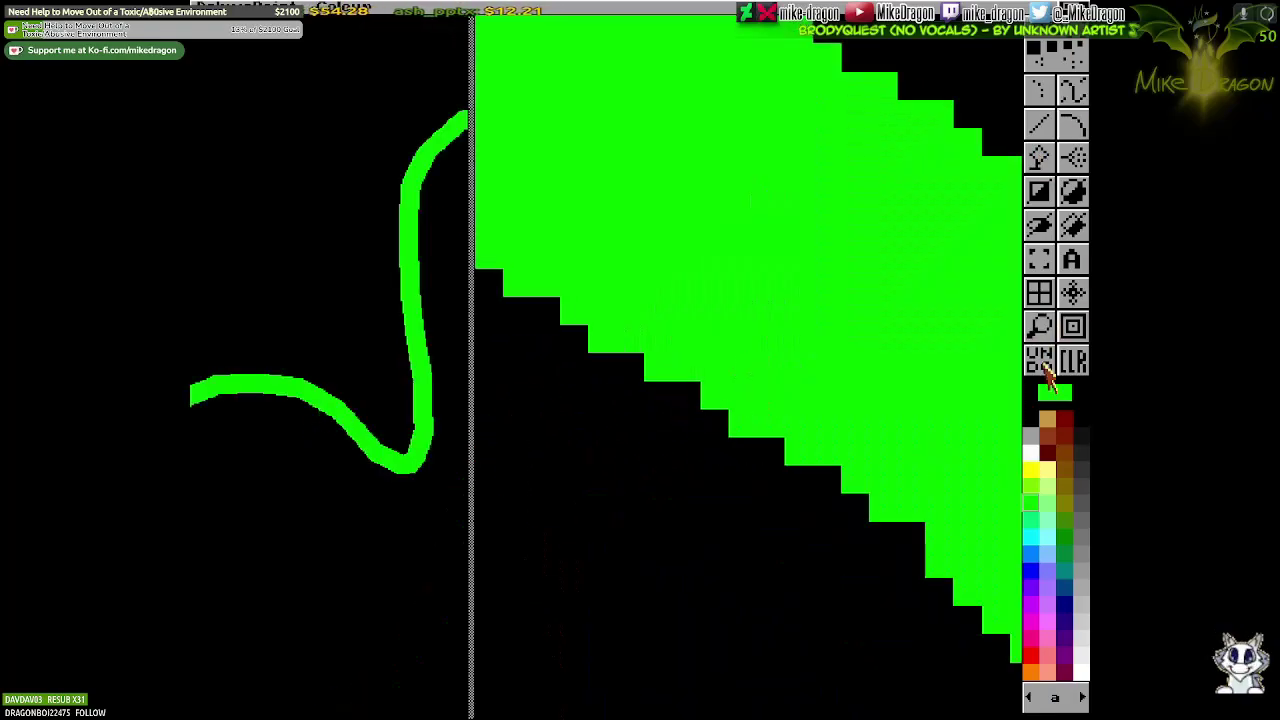
{"action": "left_click", "coordinate": [1066, 362]}
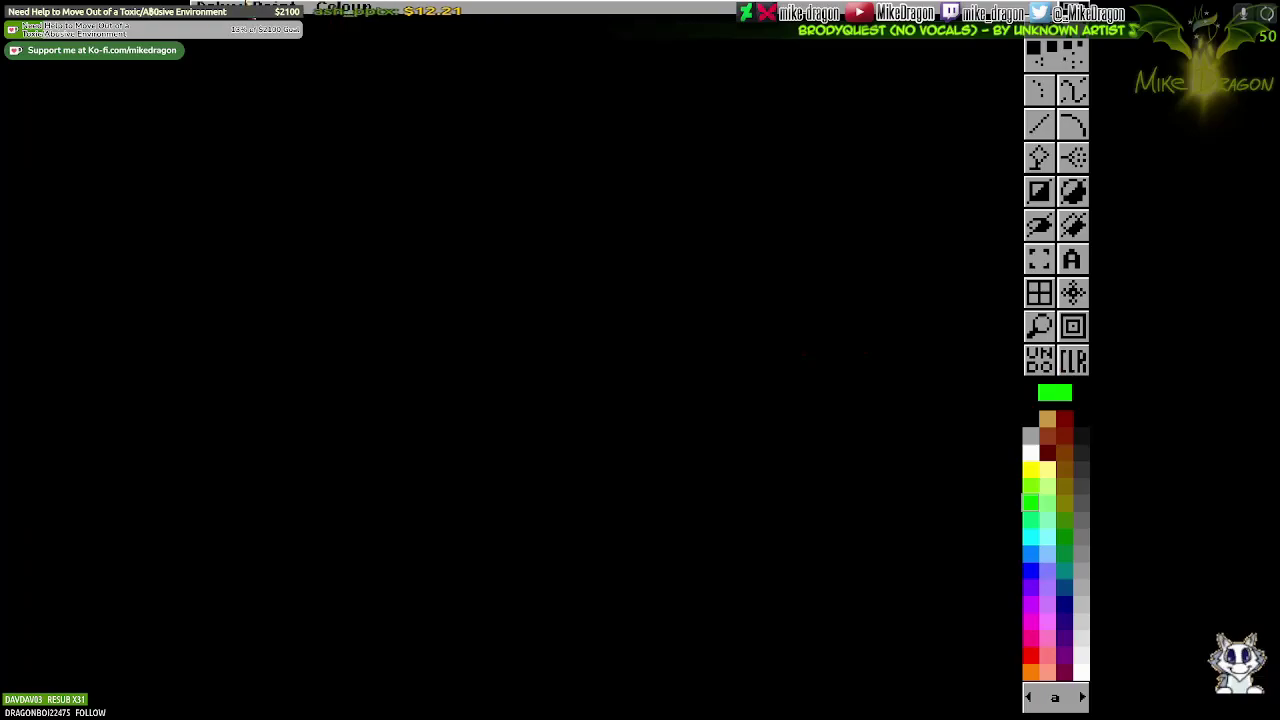
Try drawing several filled freehand green shapes and clear the canvas
{"action": "right_click", "coordinate": [320, 6]}
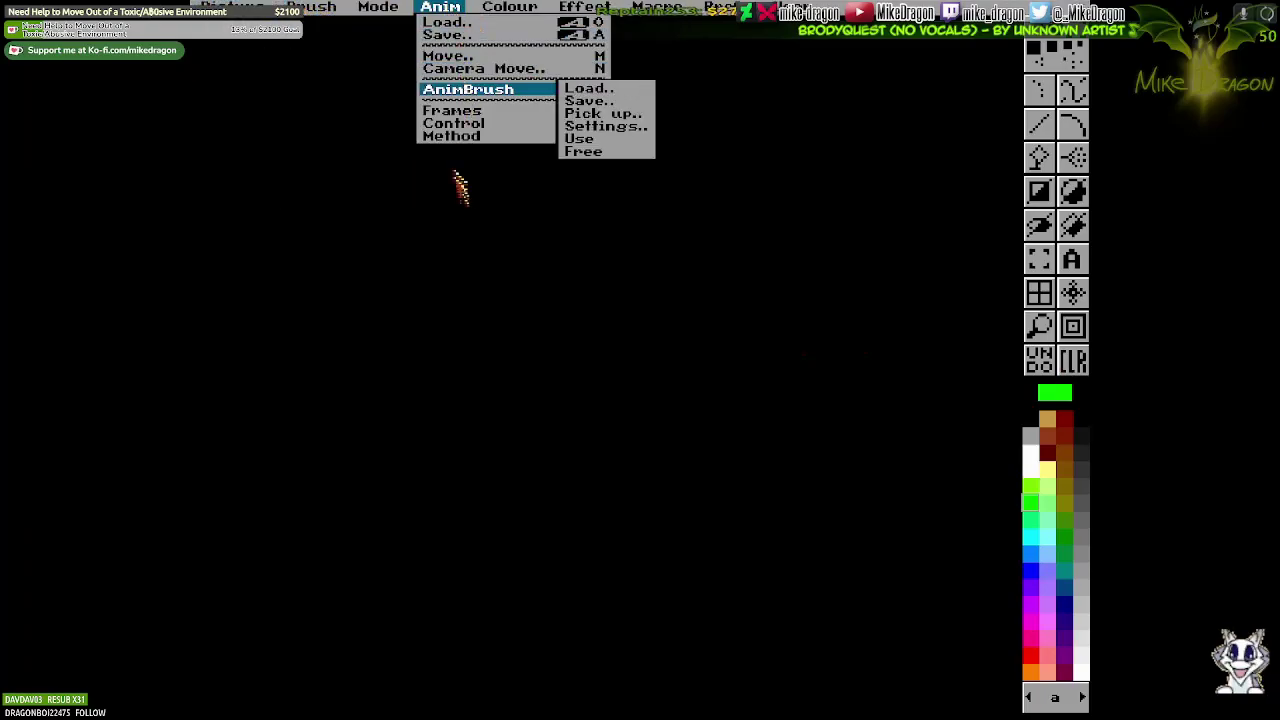
{"action": "mouse_move", "coordinate": [584, 20]}
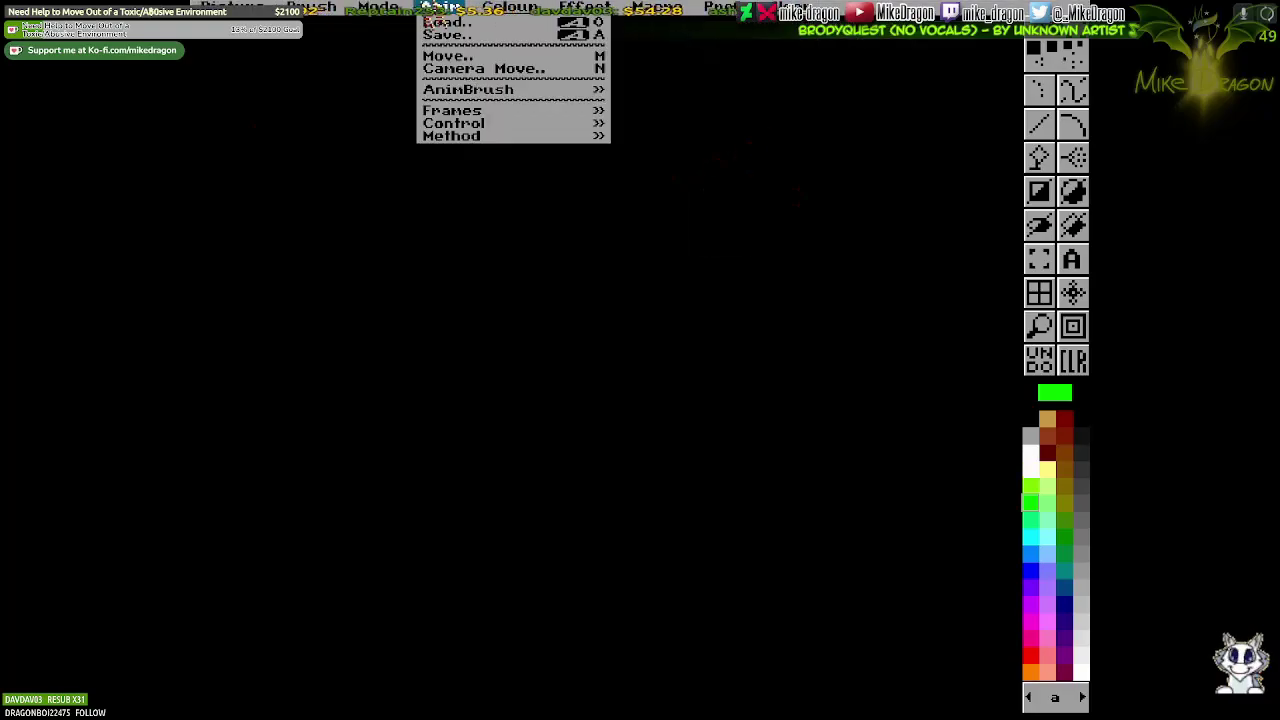
{"action": "left_click_drag", "start_coordinate": [734, 137], "coordinate": [609, 406]}
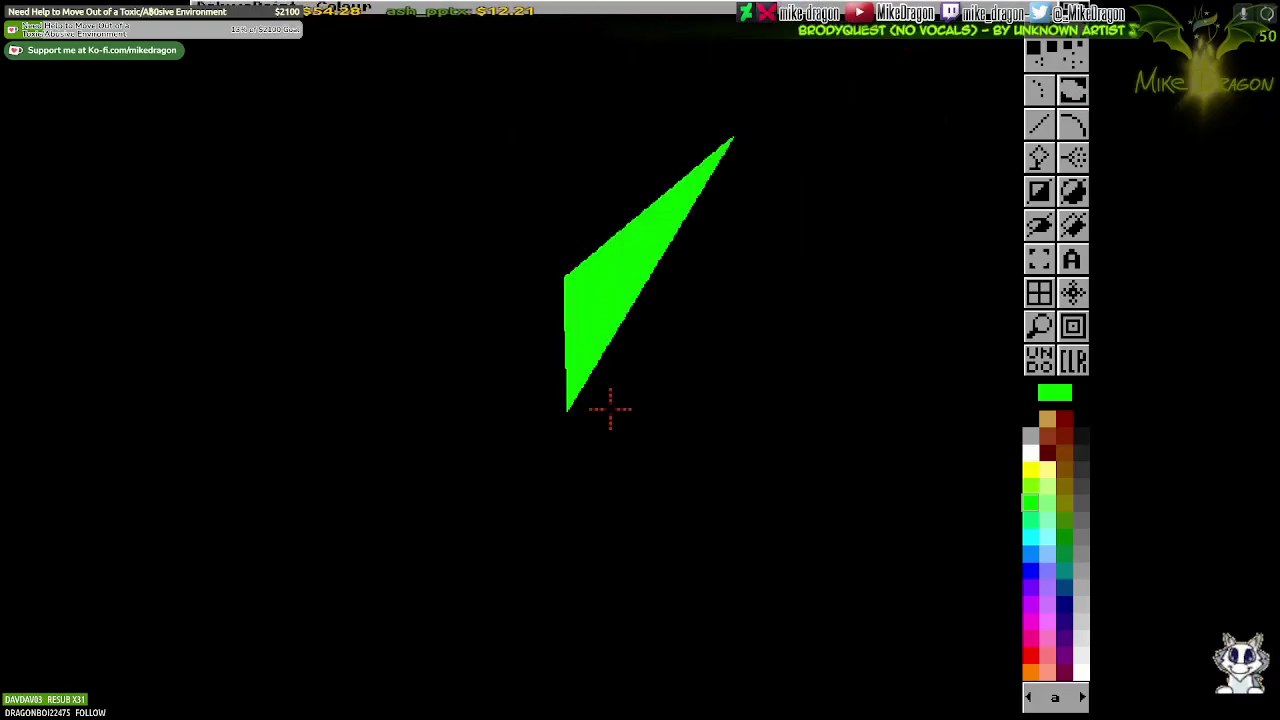
{"action": "left_click_drag", "start_coordinate": [535, 492], "coordinate": [512, 585]}
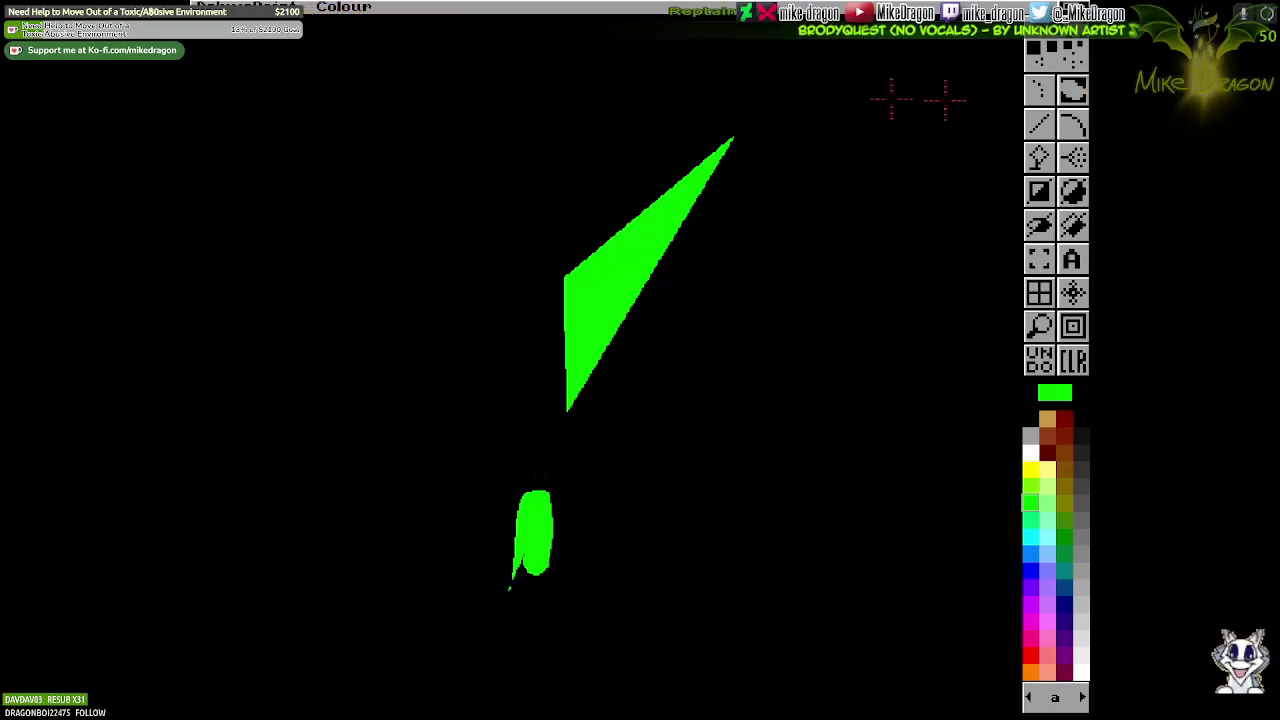
{"action": "left_click_drag", "start_coordinate": [836, 146], "coordinate": [790, 172]}
{"action": "left_click_drag", "start_coordinate": [362, 672], "coordinate": [491, 229]}
{"action": "key", "text": "k"}
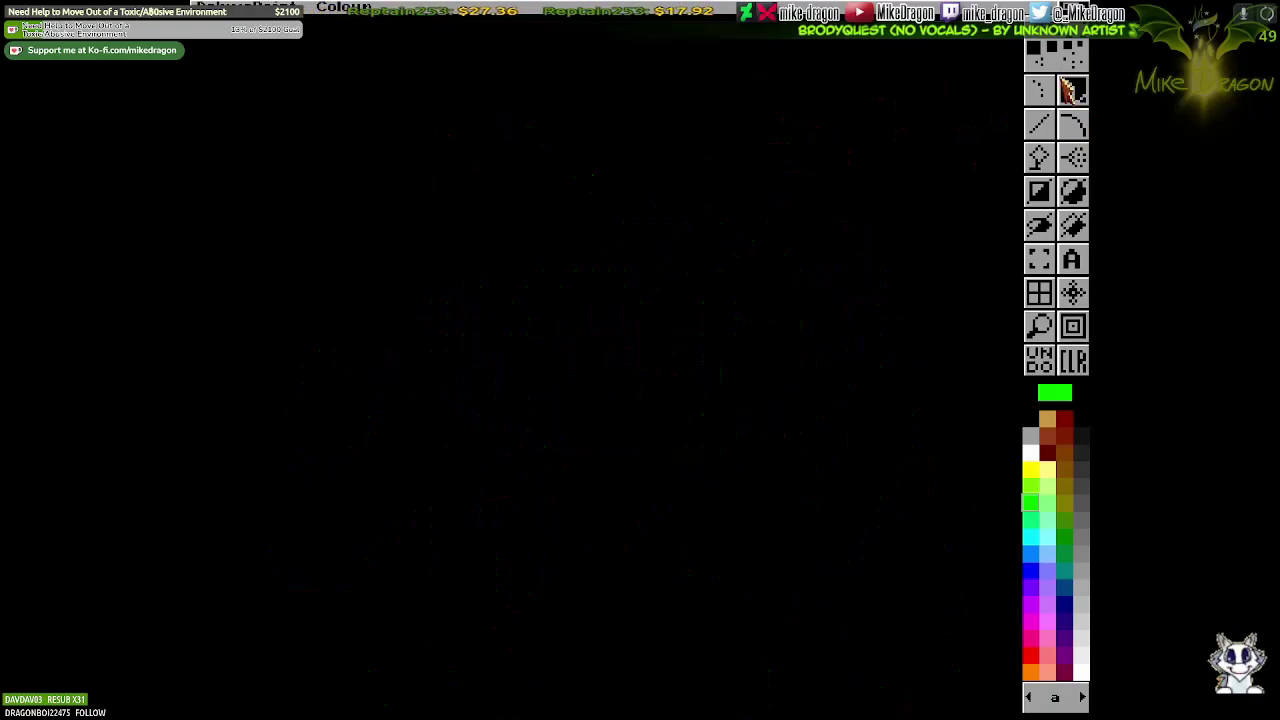
Try drawing a green curve with the curve tool, magnify it and clear the canvas
{"action": "left_click", "coordinate": [1072, 124]}
{"action": "left_click_drag", "start_coordinate": [909, 137], "coordinate": [659, 306]}
{"action": "left_click", "coordinate": [1039, 326]}
{"action": "left_click", "coordinate": [1072, 360]}
Try spraying green strokes with the airbrush and clear the canvas
{"action": "left_click", "coordinate": [829, 214]}
{"action": "left_click", "coordinate": [757, 580]}
{"action": "key", "text": "m"}
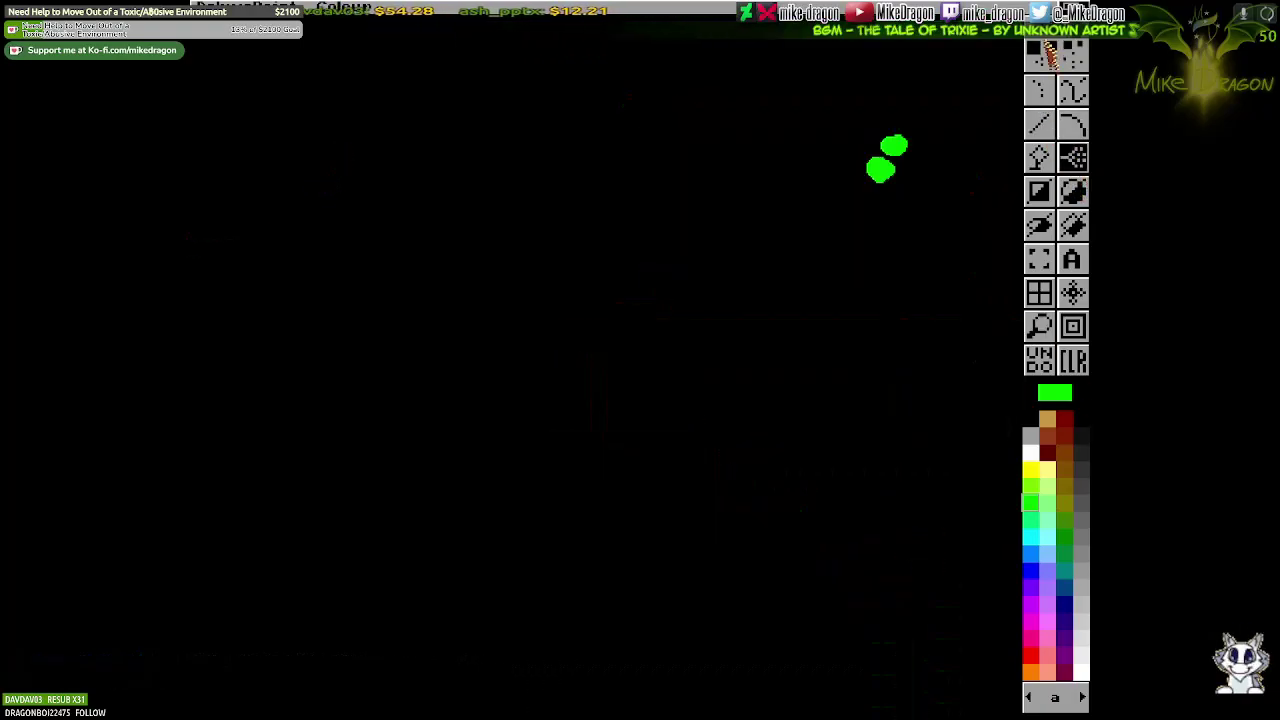
{"action": "left_click_drag", "start_coordinate": [816, 178], "coordinate": [843, 270]}
{"action": "key", "text": "k"}
Draw a large filled green circle, a thick outlined circle and a small filled circle below them
{"action": "left_click", "coordinate": [1072, 191]}
{"action": "left_click_drag", "start_coordinate": [902, 167], "coordinate": [860, 271]}
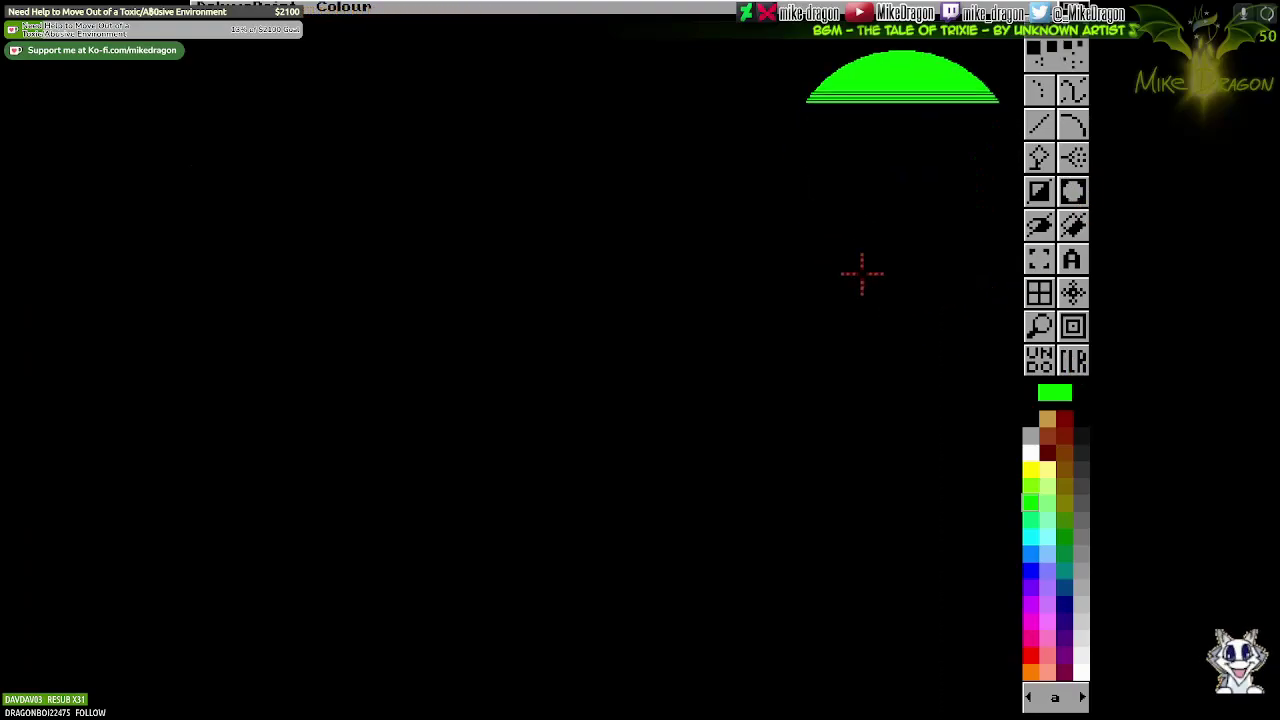
{"action": "left_click", "coordinate": [1070, 187]}
{"action": "left_click_drag", "start_coordinate": [302, 140], "coordinate": [456, 283]}
{"action": "left_click", "coordinate": [1079, 200]}
{"action": "left_click_drag", "start_coordinate": [809, 443], "coordinate": [794, 471]}
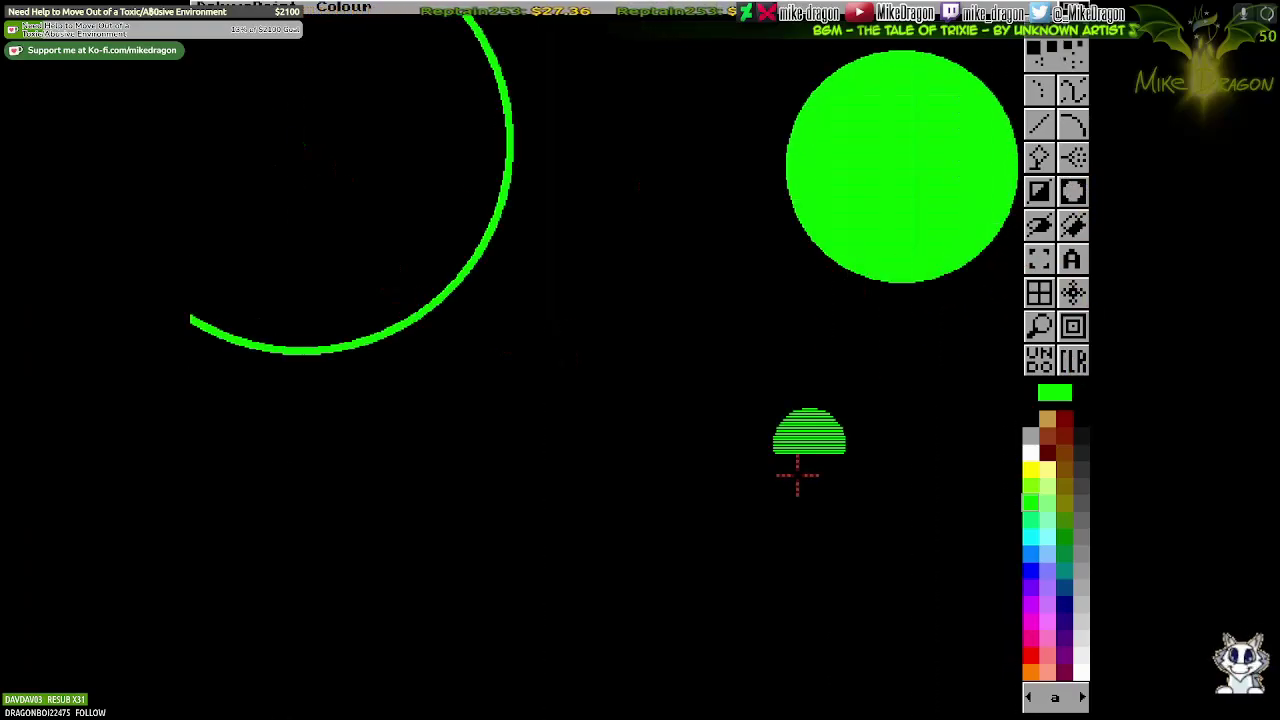
Try drawing an outlined green circle, then filled and outlined green rectangles around the small filled circle
{"action": "left_click", "coordinate": [1071, 188]}
{"action": "mouse_move", "coordinate": [570, 268]}
{"action": "left_mouse_down"}
{"action": "mouse_move", "coordinate": [661, 268]}
{"action": "mouse_move", "coordinate": [828, 376]}
{"action": "left_mouse_up"}
{"action": "left_click", "coordinate": [1038, 191]}
{"action": "left_click_drag", "start_coordinate": [910, 434], "coordinate": [934, 474]}
{"action": "left_click", "coordinate": [1038, 191]}
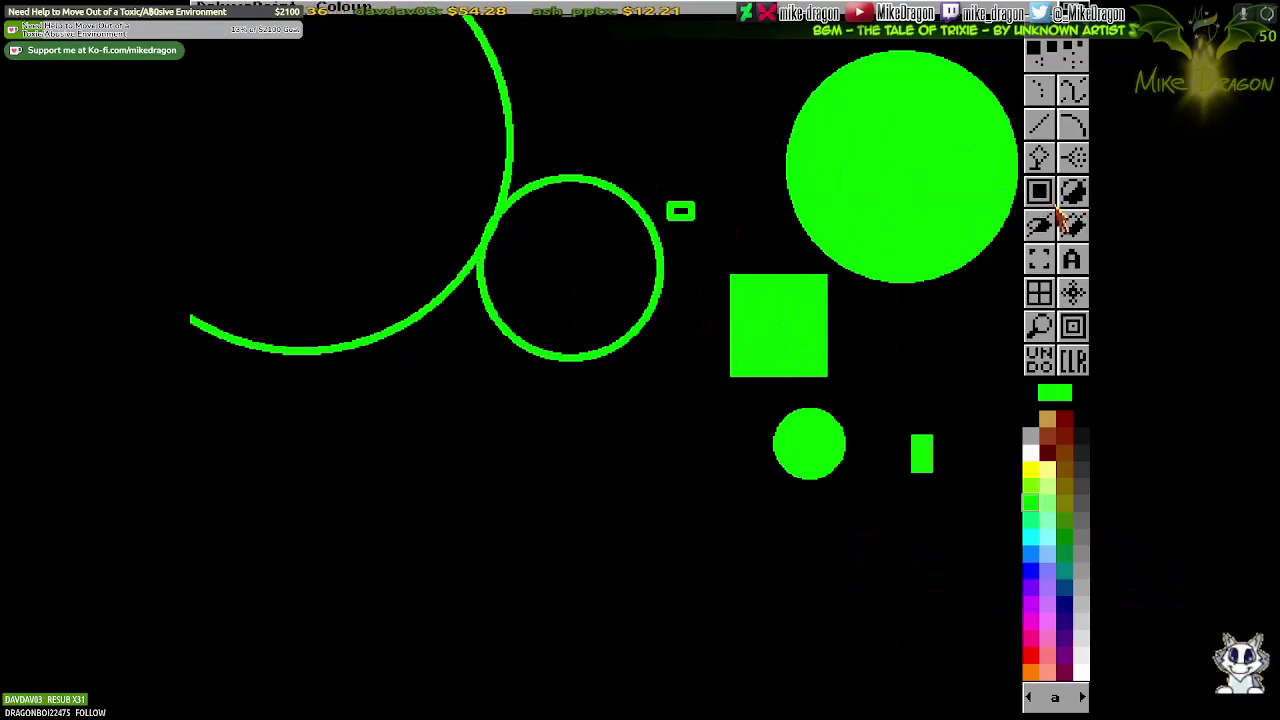
{"action": "left_click_drag", "start_coordinate": [831, 554], "coordinate": [875, 651]}
Try drawing a large filled green ellipse over the other shapes and clear the canvas
{"action": "left_click", "coordinate": [1044, 228]}
{"action": "left_click_drag", "start_coordinate": [648, 431], "coordinate": [588, 400]}
{"action": "key", "text": "u"}
{"action": "left_click_drag", "start_coordinate": [650, 452], "coordinate": [456, 640]}
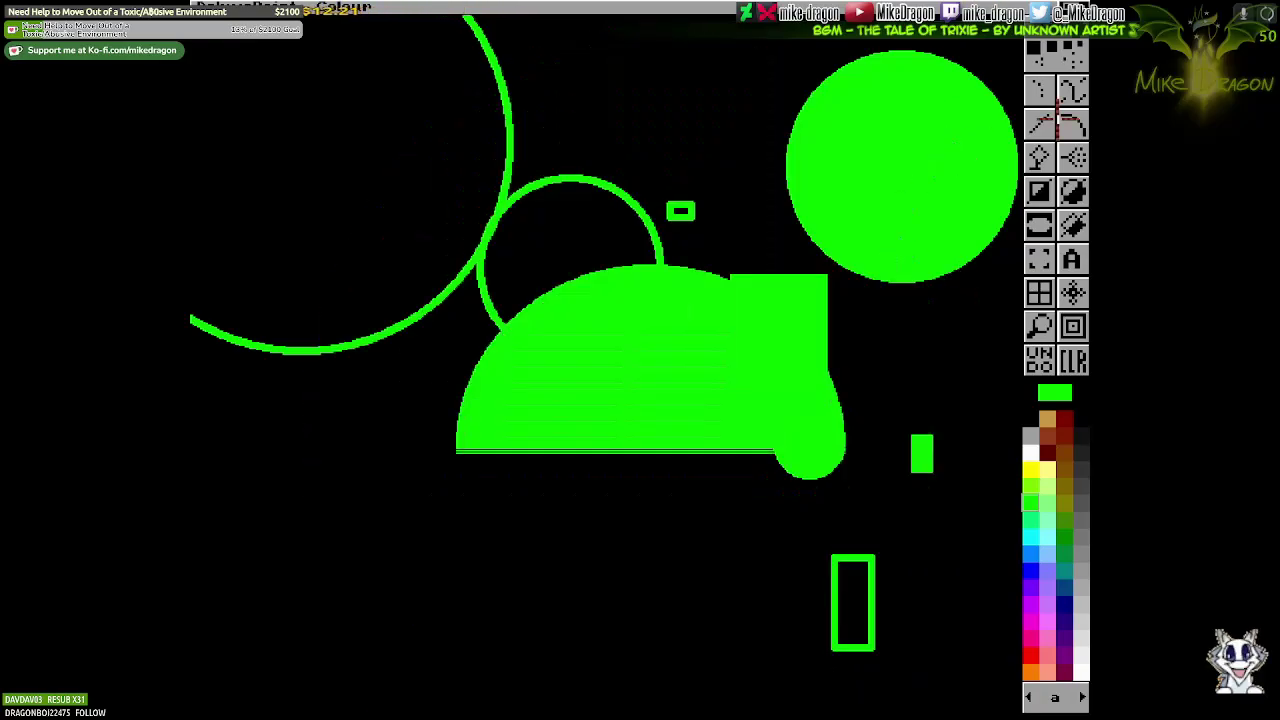
{"action": "key", "text": "k"}
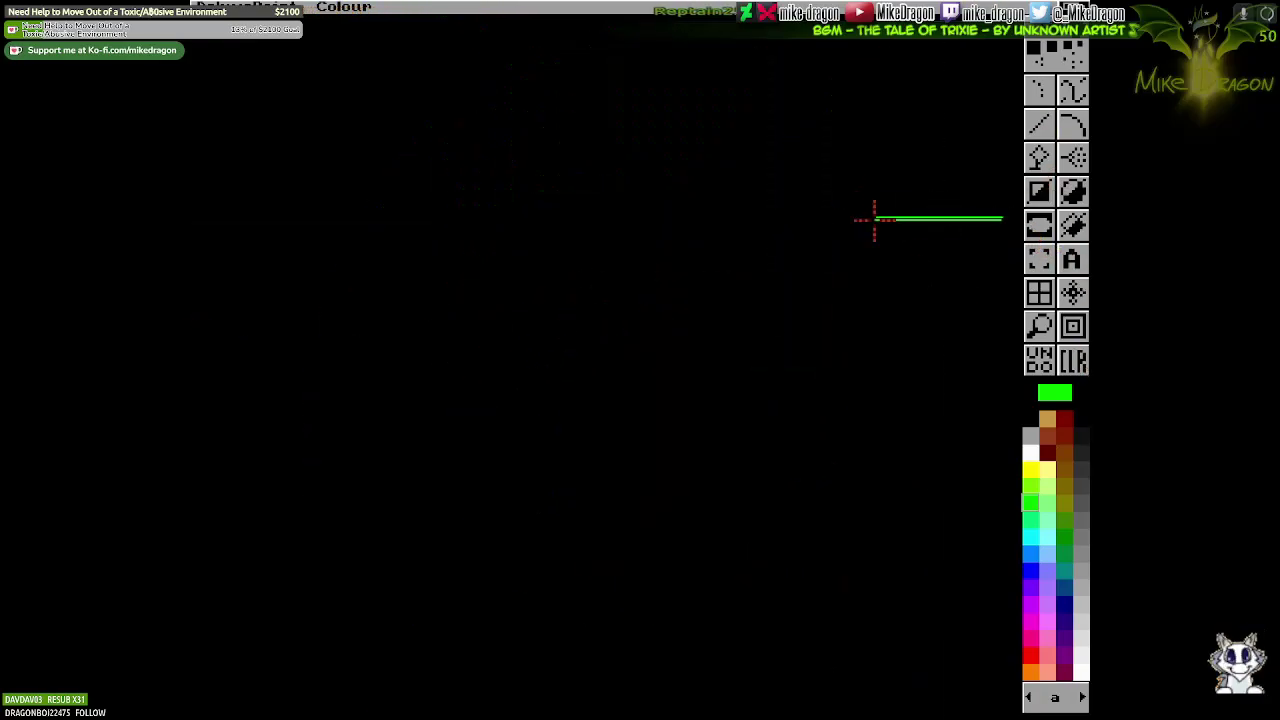
Try drawing a very thin filled ellipse, a wide filled ellipse and an outlined ellipse in green
{"action": "left_click_drag", "start_coordinate": [874, 219], "coordinate": [874, 223]}
{"action": "left_click_drag", "start_coordinate": [1020, 229], "coordinate": [883, 314]}
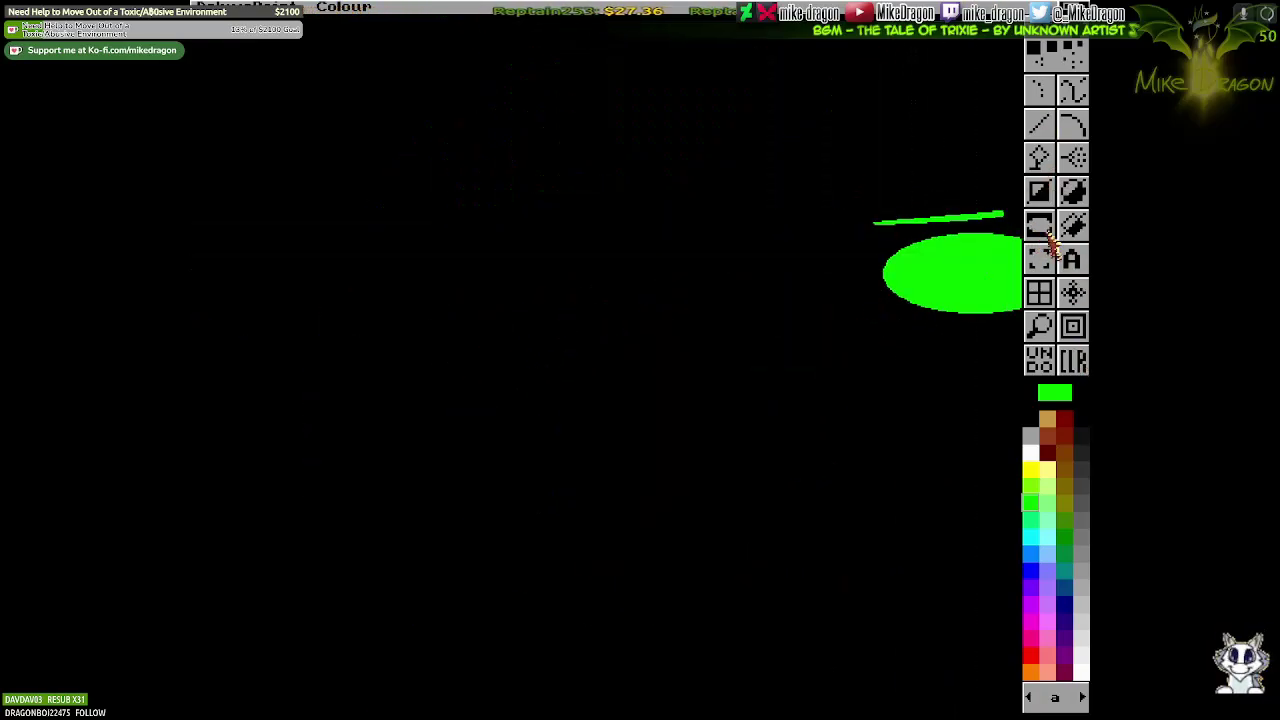
{"action": "left_click_drag", "start_coordinate": [1010, 38], "coordinate": [893, 117]}
Try drawing a filled green polygon with eight corners, left of the ellipses
{"action": "left_click", "coordinate": [518, 252]}
{"action": "left_click", "coordinate": [460, 357]}
{"action": "left_click", "coordinate": [342, 237]}
{"action": "left_click", "coordinate": [384, 160]}
{"action": "left_click", "coordinate": [316, 110]}
{"action": "left_click", "coordinate": [397, 31]}
{"action": "left_click", "coordinate": [495, 90]}
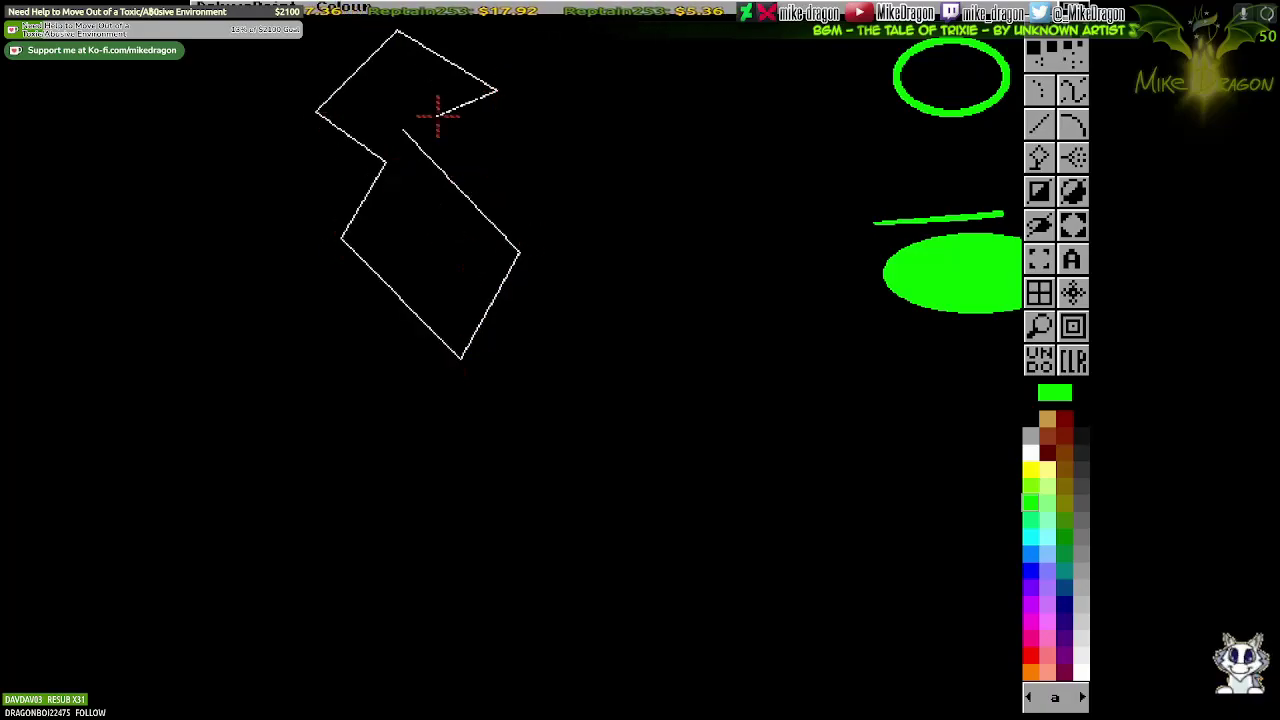
{"action": "left_click", "coordinate": [403, 128]}
Try drawing a thick green outlined polygon with several crossing sides between the filled polygon and the ellipses
{"action": "left_click", "coordinate": [772, 222]}
{"action": "left_click", "coordinate": [620, 388]}
{"action": "left_click", "coordinate": [535, 470]}
{"action": "left_click", "coordinate": [595, 84]}
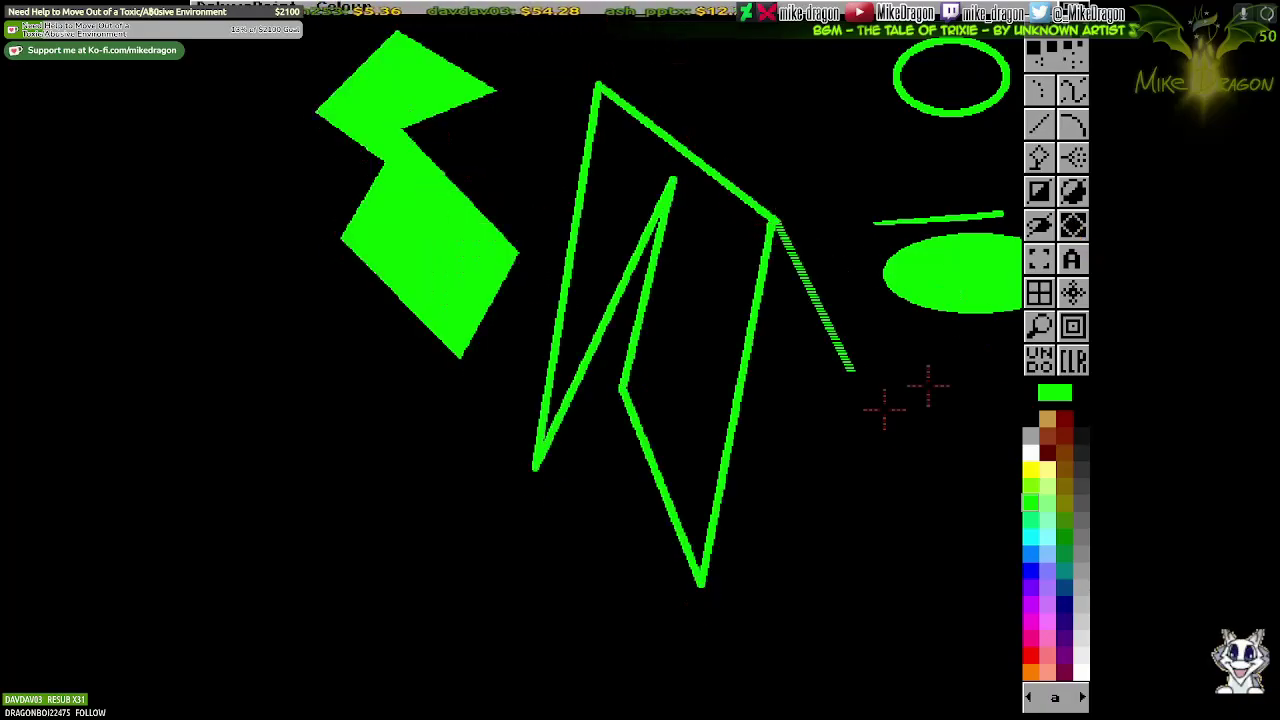
{"action": "left_click", "coordinate": [880, 428]}
{"action": "left_click", "coordinate": [700, 582]}
{"action": "left_click", "coordinate": [808, 502]}
{"action": "left_click", "coordinate": [905, 522]}
Try painting dotted copies of a brush picked up from the polygon lines all over the picture and clear the canvas
{"action": "key", "text": "s"}
{"action": "left_click", "coordinate": [391, 569]}
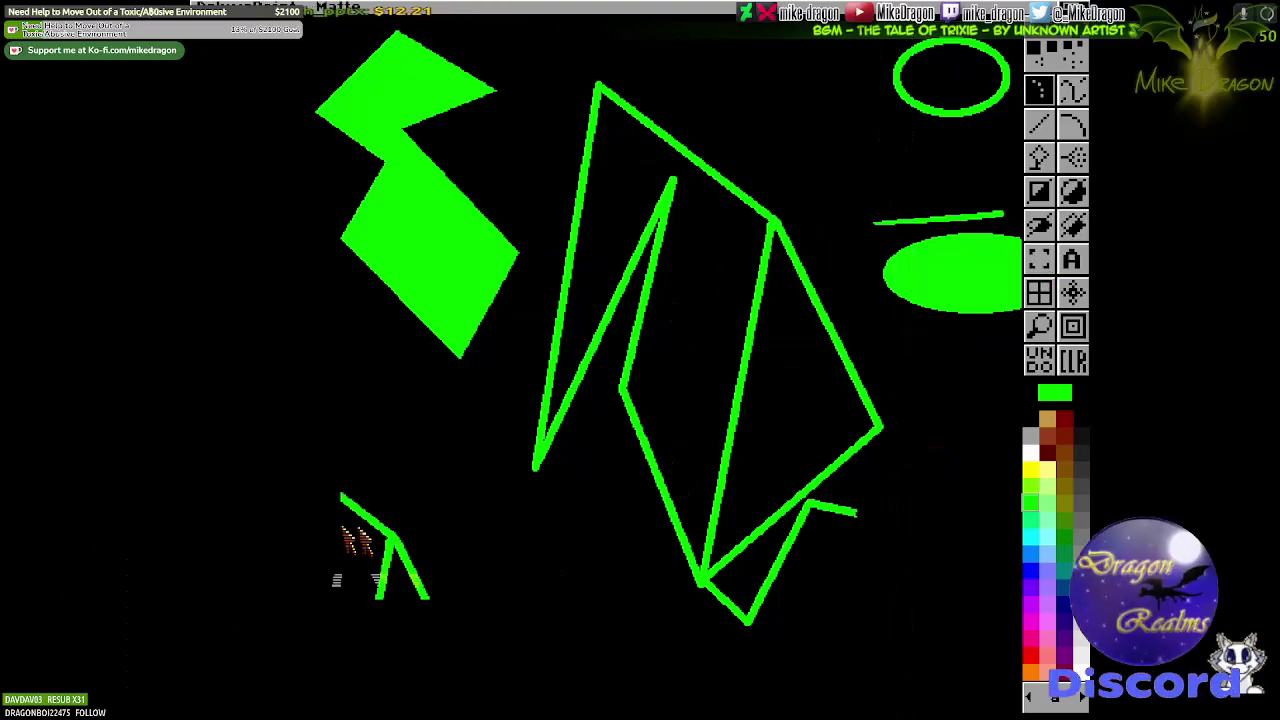
{"action": "left_click", "coordinate": [400, 414]}
{"action": "left_click", "coordinate": [509, 566]}
{"action": "left_click", "coordinate": [273, 414]}
{"action": "left_click", "coordinate": [274, 232]}
{"action": "left_click", "coordinate": [627, 100]}
{"action": "mouse_move", "coordinate": [743, 80]}
{"action": "left_mouse_down"}
{"action": "mouse_move", "coordinate": [700, 400]}
{"action": "mouse_move", "coordinate": [620, 640]}
{"action": "left_mouse_up"}
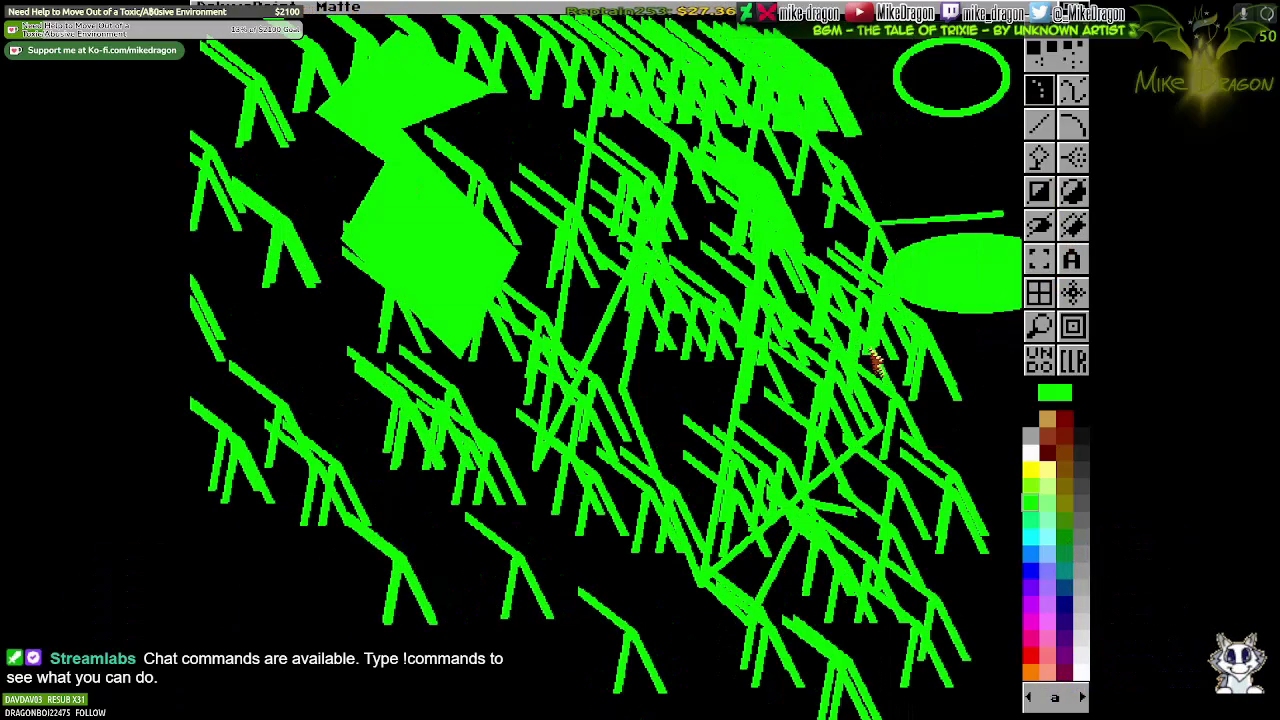
{"action": "key", "text": "k"}
Try drawing thin green freehand strokes, a filled freehand shape and dotted freehand lines
{"action": "key", "text": "d"}
{"action": "left_click_drag", "start_coordinate": [797, 186], "coordinate": [672, 282]}
{"action": "left_click_drag", "start_coordinate": [924, 73], "coordinate": [627, 200]}
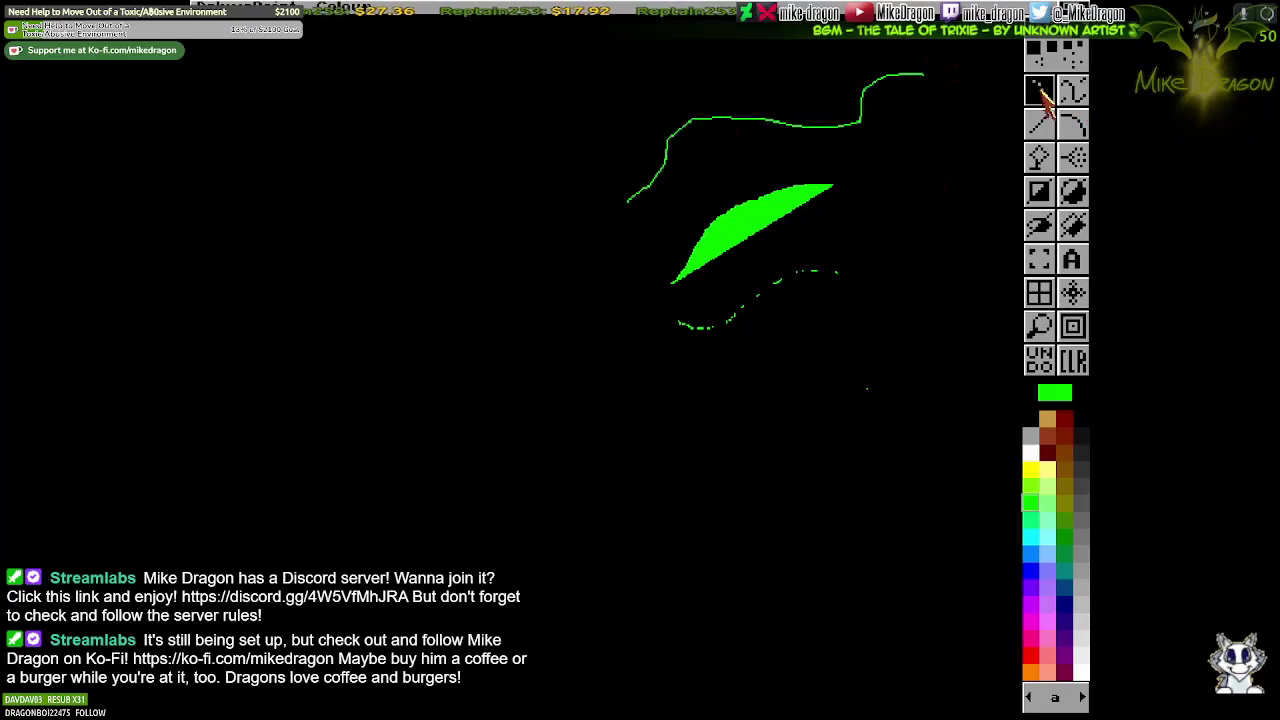
{"action": "left_click_drag", "start_coordinate": [749, 265], "coordinate": [733, 380]}
{"action": "key", "text": "d"}
{"action": "left_click_drag", "start_coordinate": [747, 244], "coordinate": [854, 199]}
Try drawing green freehand pixels in a magnified view at two zoom levels, and return to normal view
{"action": "key", "text": "m"}
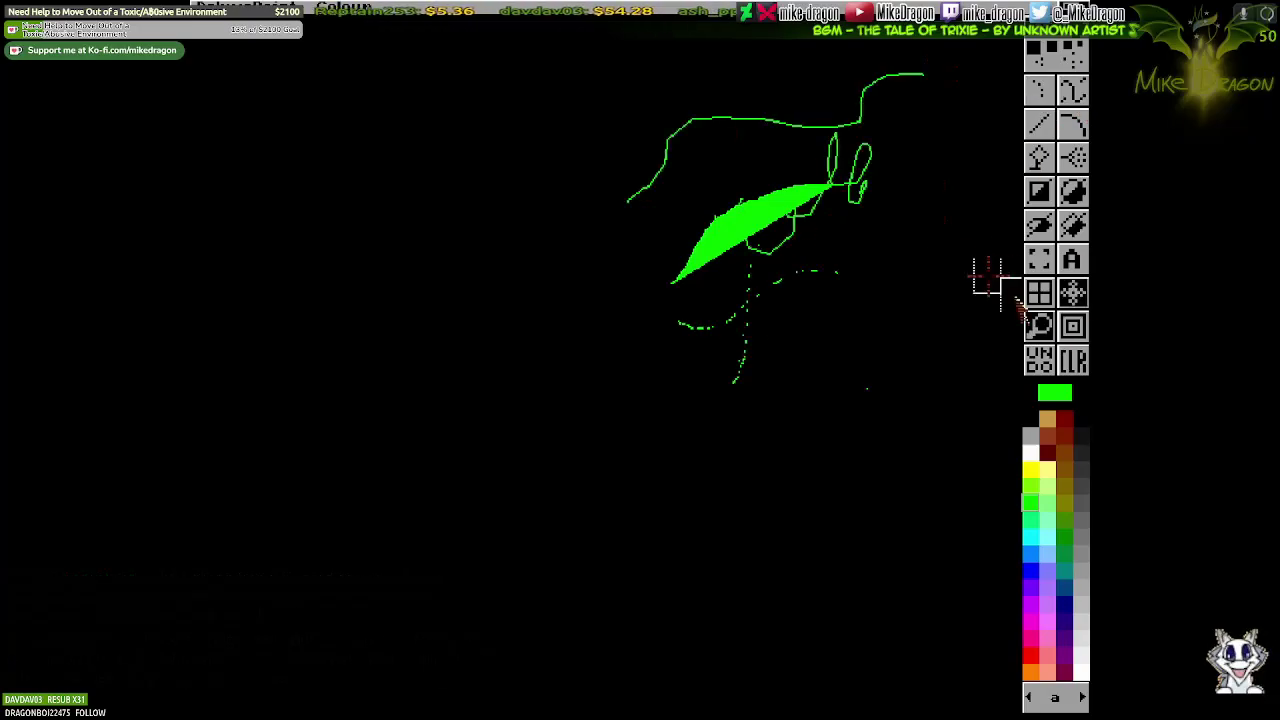
{"action": "left_click", "coordinate": [980, 277]}
{"action": "mouse_move", "coordinate": [939, 310]}
{"action": "left_mouse_down"}
{"action": "mouse_move", "coordinate": [892, 442]}
{"action": "mouse_move", "coordinate": [886, 539]}
{"action": "mouse_move", "coordinate": [1077, 320]}
{"action": "left_mouse_up"}
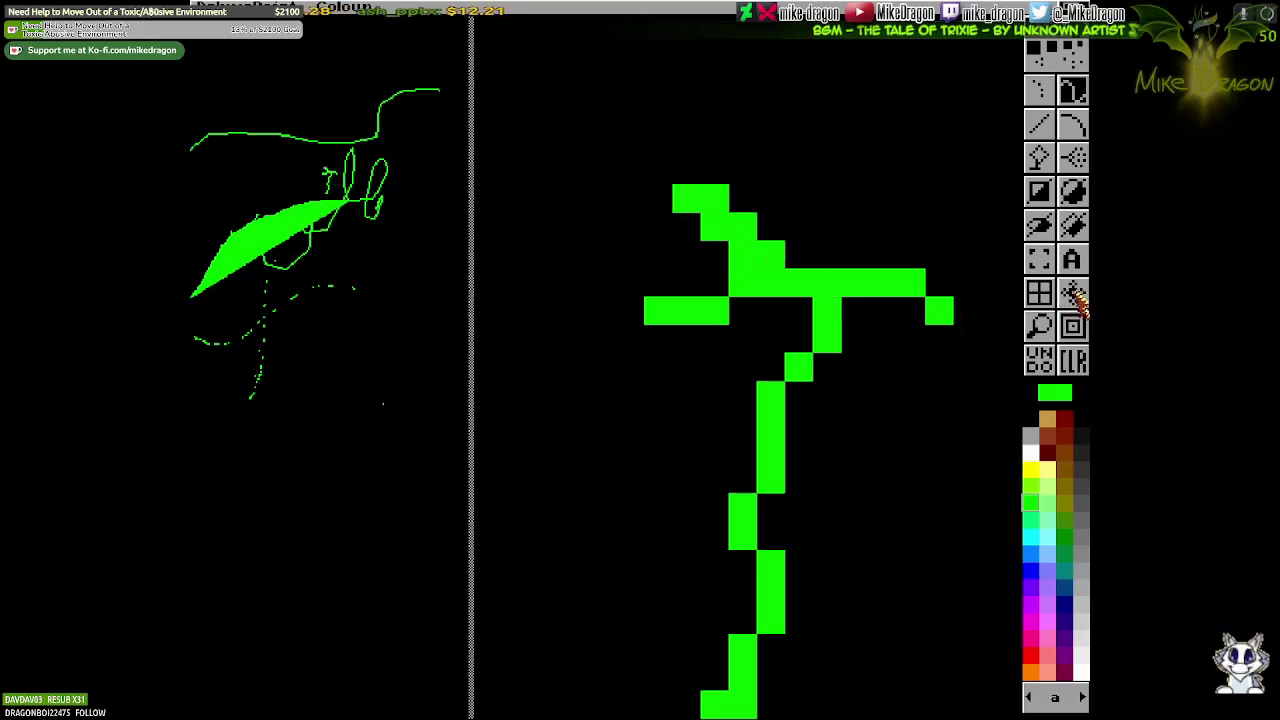
{"action": "left_click", "coordinate": [1076, 330]}
{"action": "left_click_drag", "start_coordinate": [948, 370], "coordinate": [610, 437]}
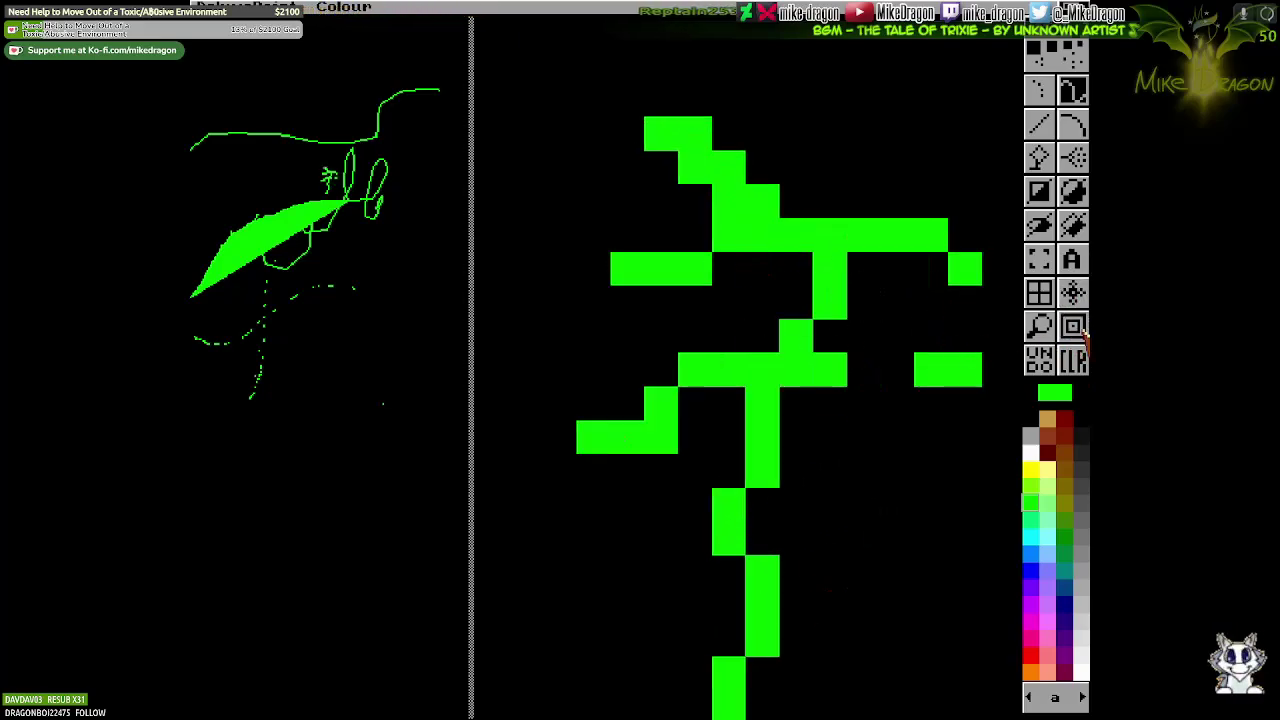
{"action": "key", "text": "m"}
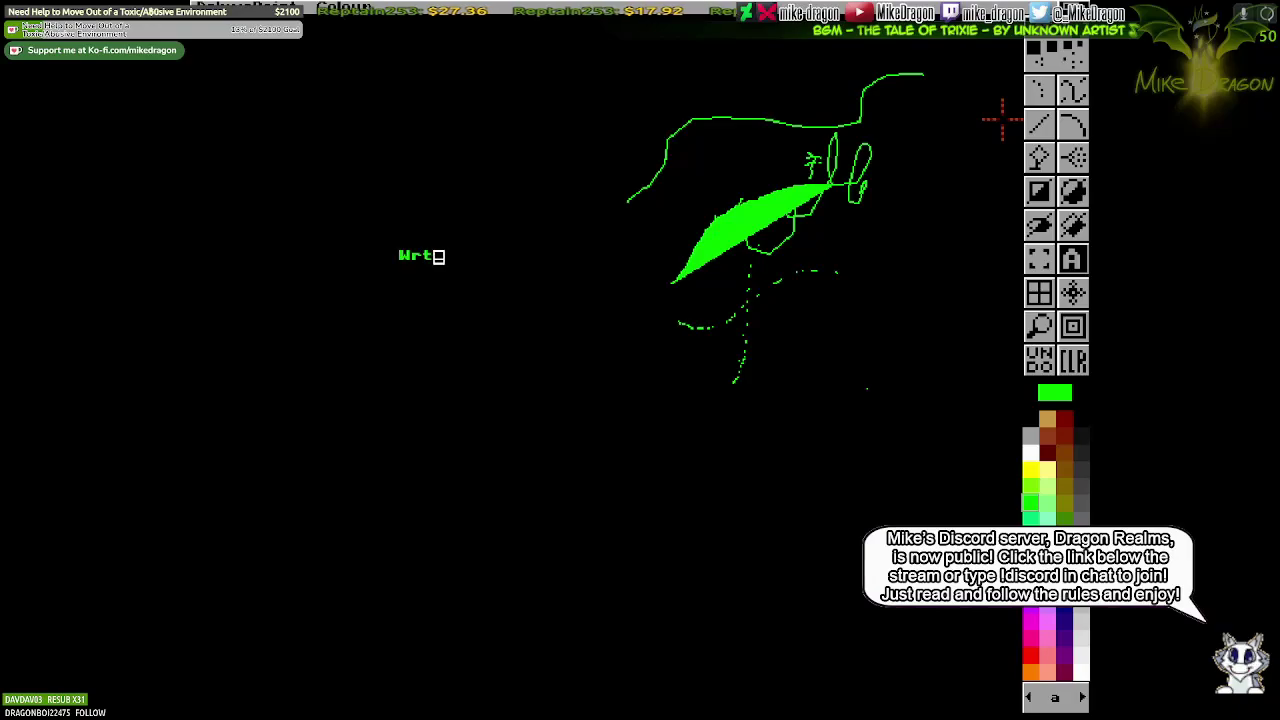
Try writing the text "Write stuff." beside the drawing and clear the canvas
{"action": "key", "text": "BackSpace"}
{"action": "type", "text": "ite stuff."}
{"action": "left_click", "coordinate": [1072, 360]}
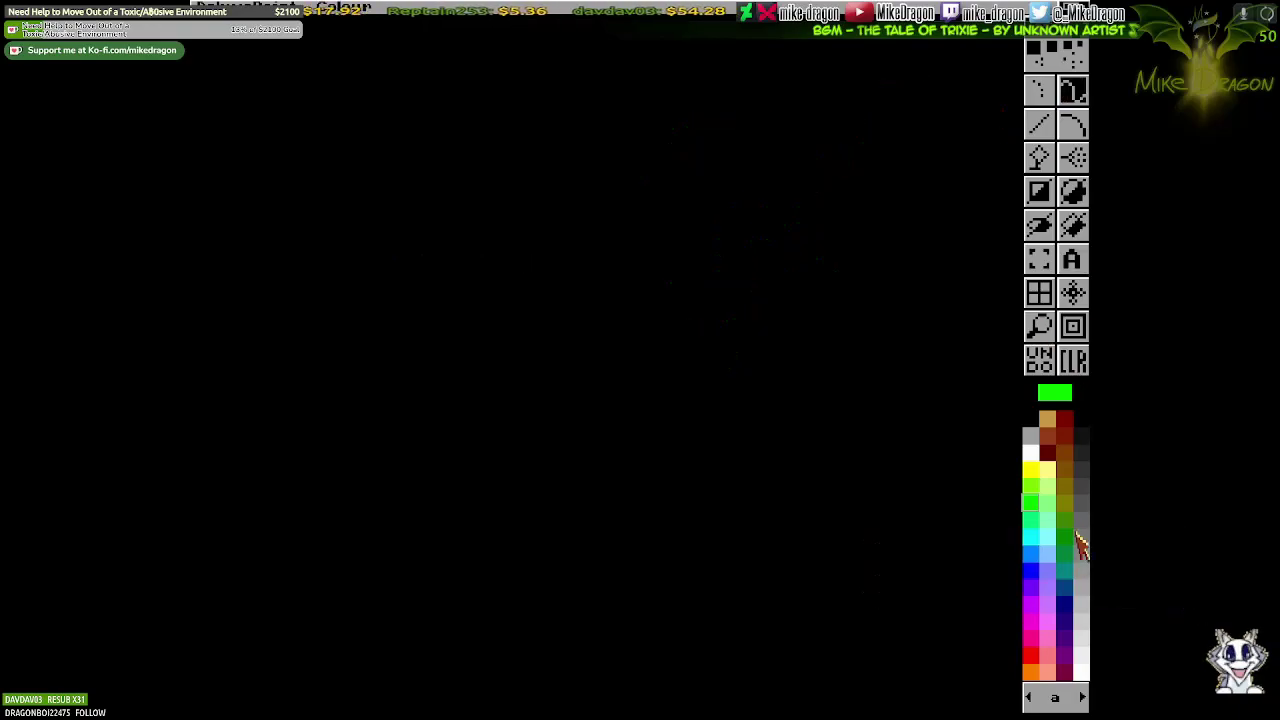
Try spraying and dotting green strokes on the empty canvas and undo them
{"action": "left_click", "coordinate": [1072, 157]}
{"action": "left_click_drag", "start_coordinate": [906, 306], "coordinate": [600, 395]}
{"action": "left_click", "coordinate": [1040, 360]}
{"action": "left_click", "coordinate": [1072, 225]}
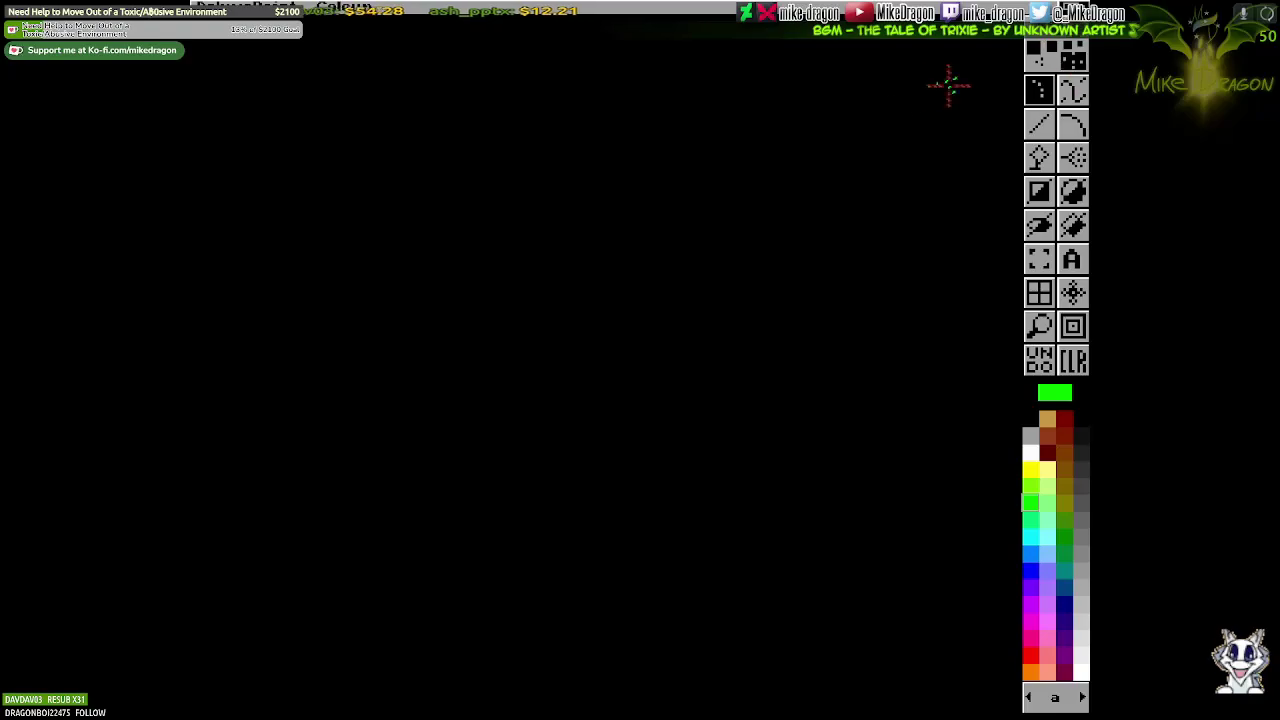
{"action": "key", "text": "a"}
{"action": "left_click_drag", "start_coordinate": [945, 95], "coordinate": [825, 170]}
{"action": "key", "text": "u"}
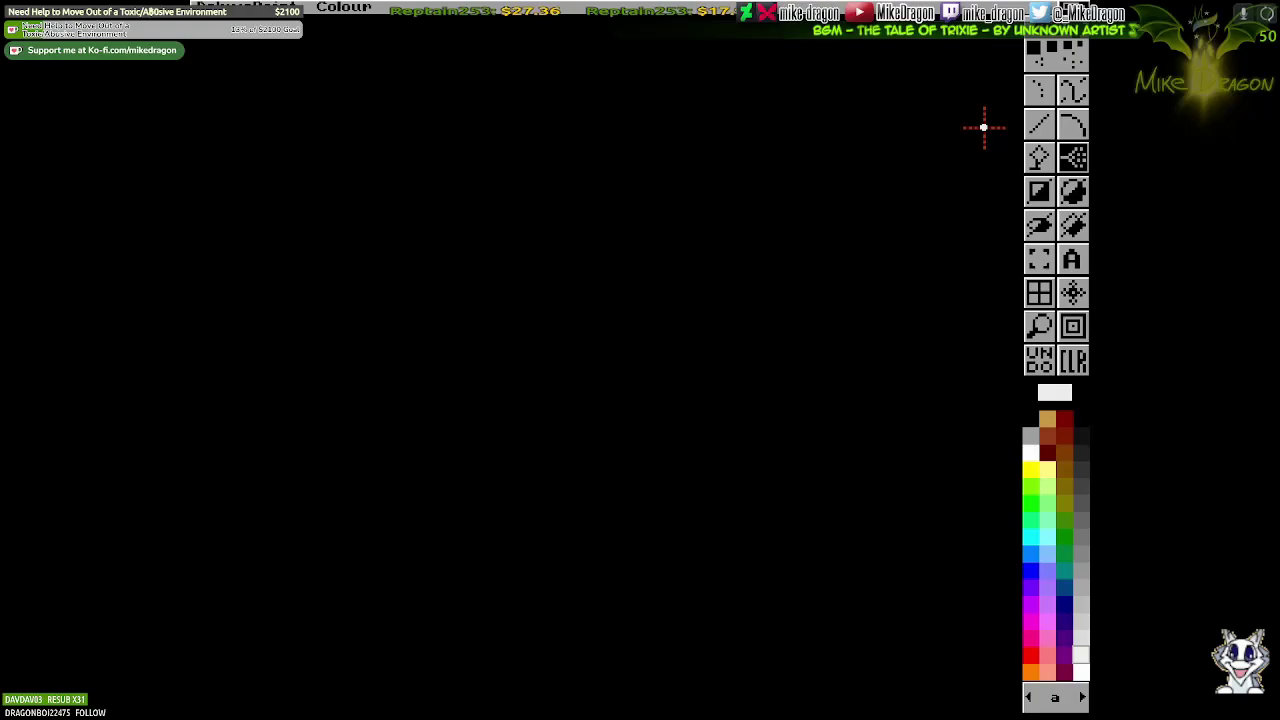
Scatter small white stars across the whole black canvas with the airbrush
{"action": "mouse_move", "coordinate": [961, 642]}
{"action": "left_mouse_down"}
{"action": "mouse_move", "coordinate": [864, 533]}
{"action": "mouse_move", "coordinate": [651, 647]}
{"action": "left_mouse_up"}
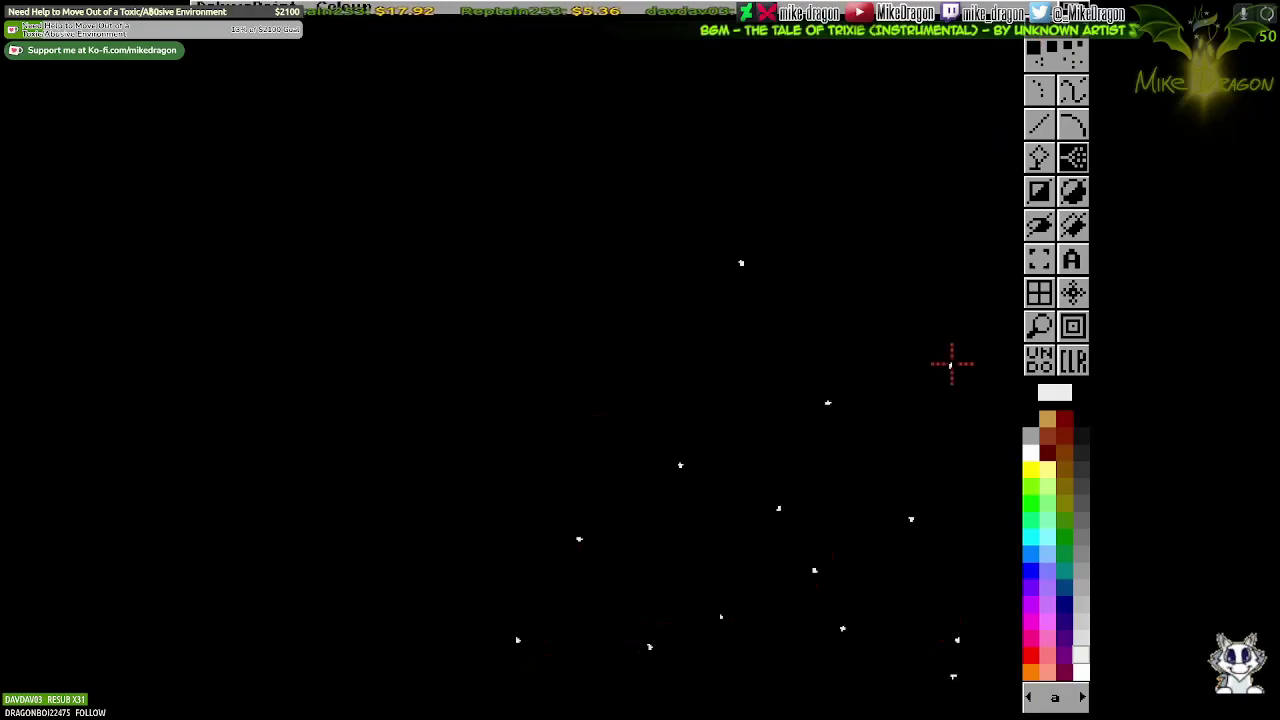
{"action": "mouse_move", "coordinate": [427, 372]}
{"action": "left_mouse_down"}
{"action": "mouse_move", "coordinate": [331, 257]}
{"action": "mouse_move", "coordinate": [395, 612]}
{"action": "left_mouse_up"}
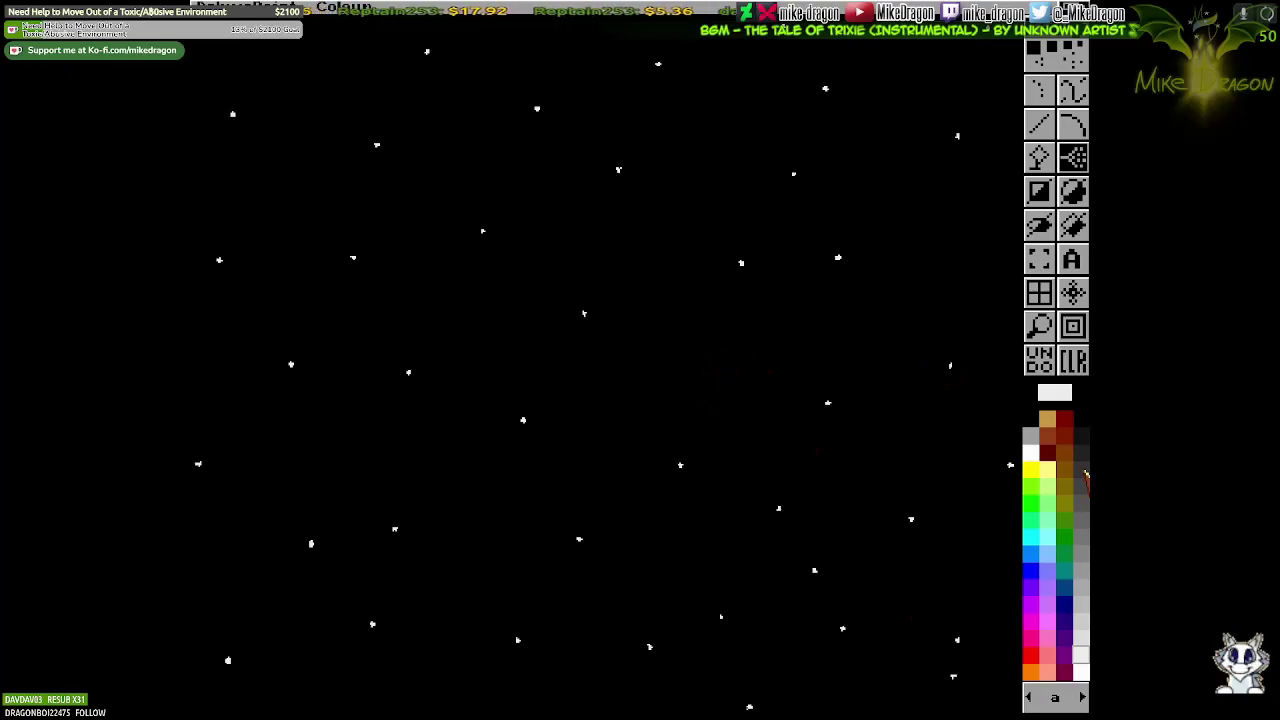
Draw a blue arc across the lower-right corner and fill the area beneath it with the same blue as a planet
{"action": "key", "text": "q"}
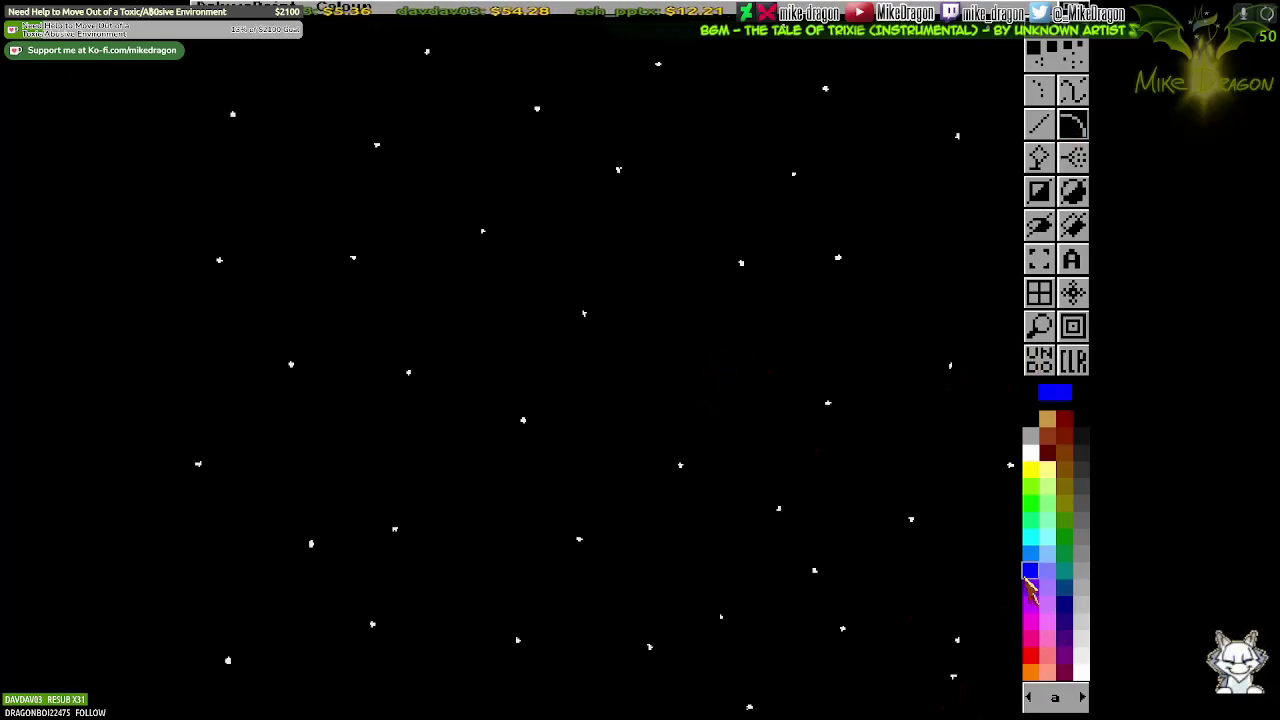
{"action": "left_click", "coordinate": [1083, 697]}
{"action": "left_click", "coordinate": [1083, 697]}
{"action": "left_click_drag", "start_coordinate": [646, 710], "coordinate": [1020, 610]}
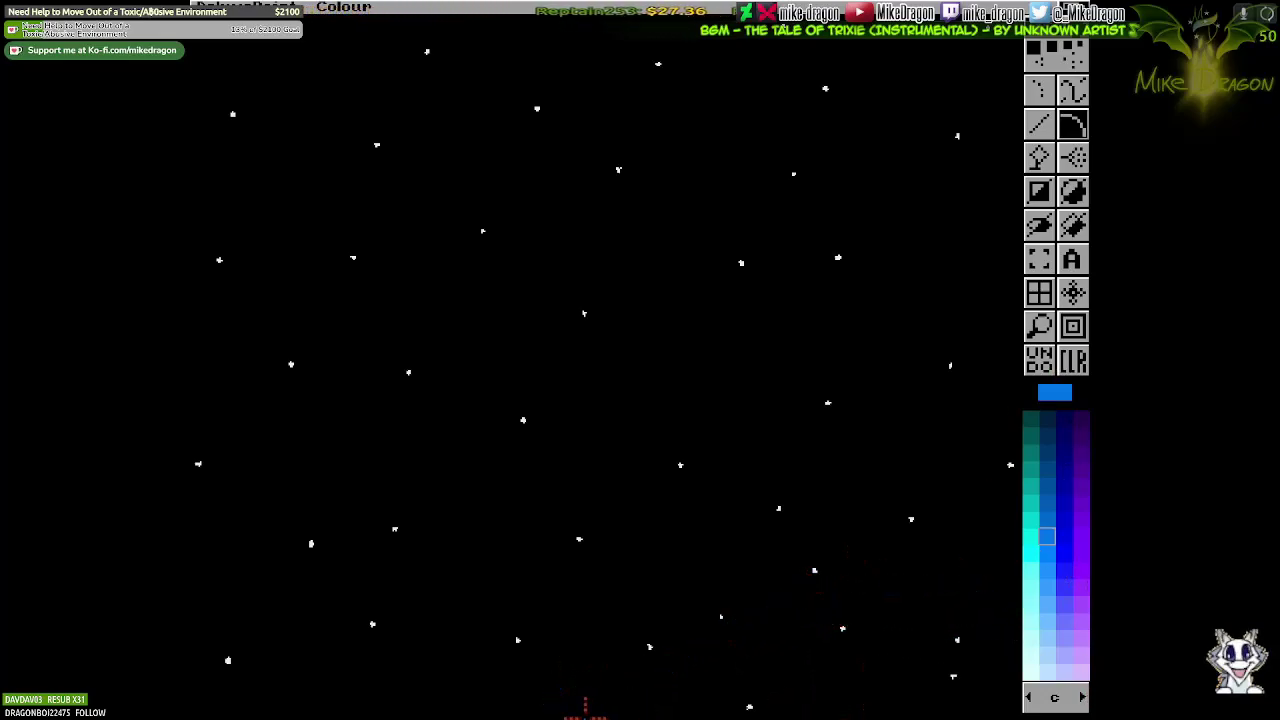
{"action": "left_click", "coordinate": [777, 646]}
{"action": "left_click", "coordinate": [1038, 157]}
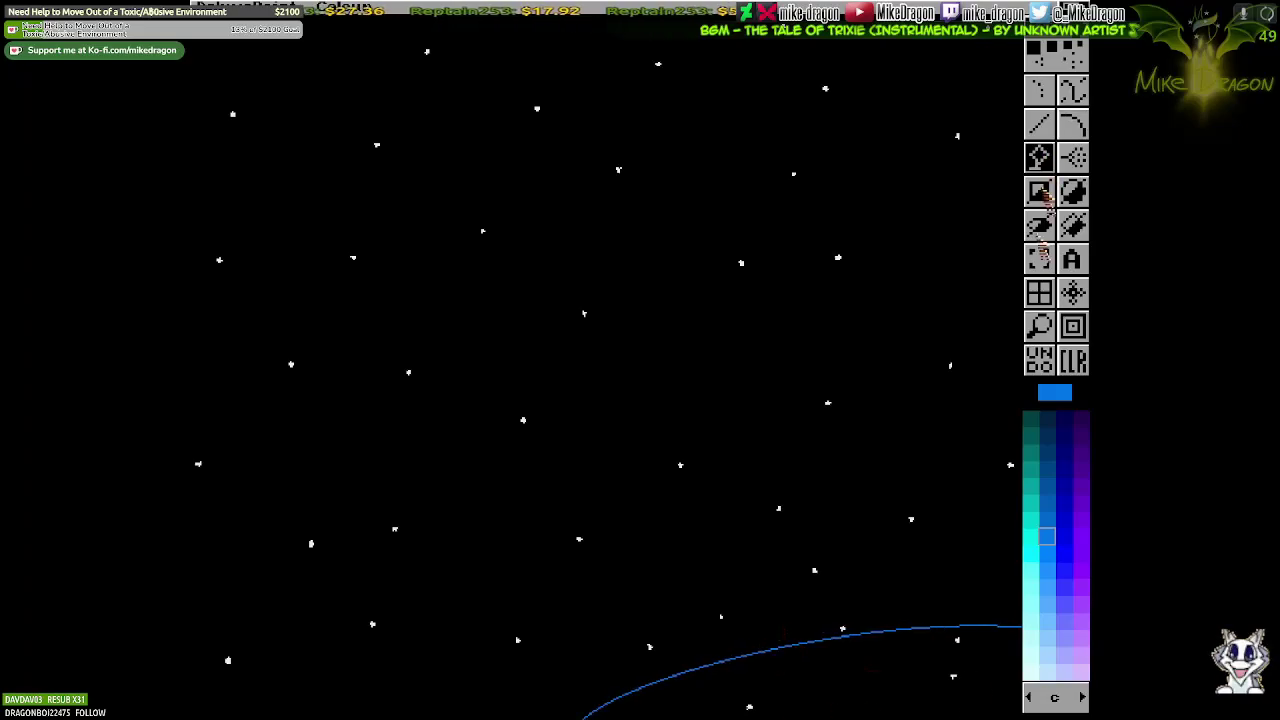
{"action": "left_click", "coordinate": [929, 657]}
Paint over the white stars remaining on the blue planet using the magnified view
{"action": "key", "text": "m"}
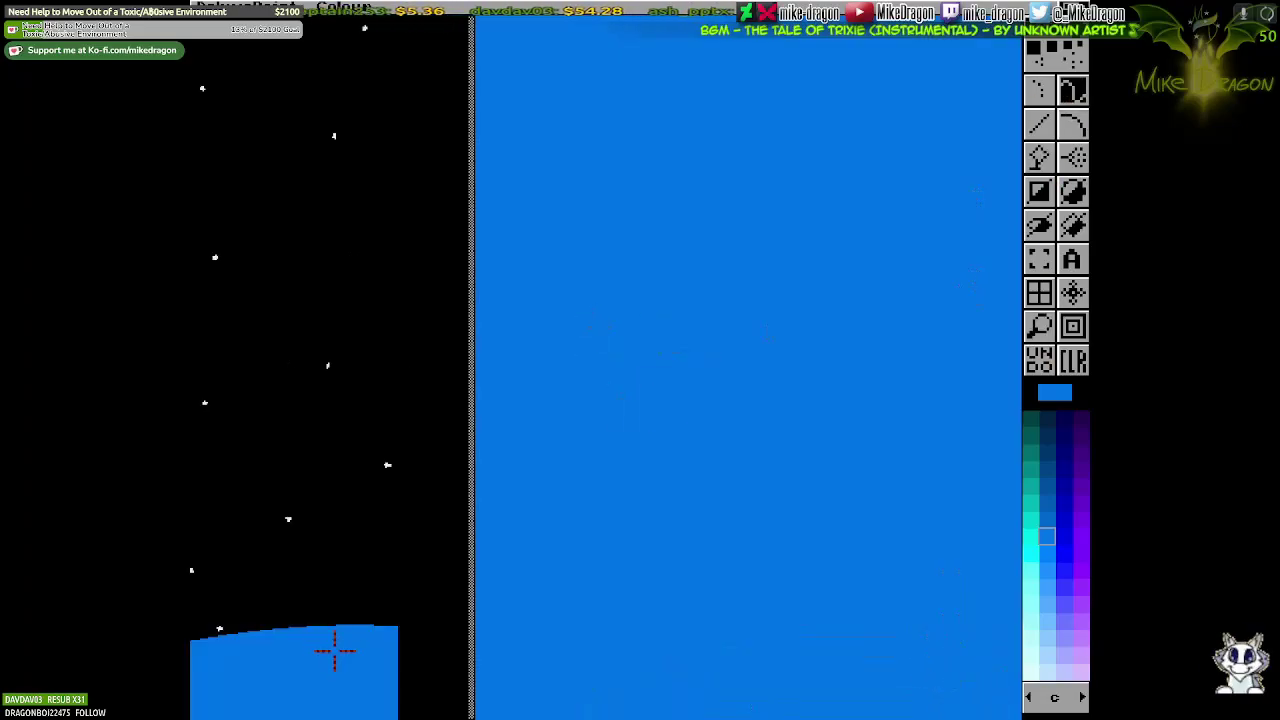
{"action": "right_click", "coordinate": [728, 369]}
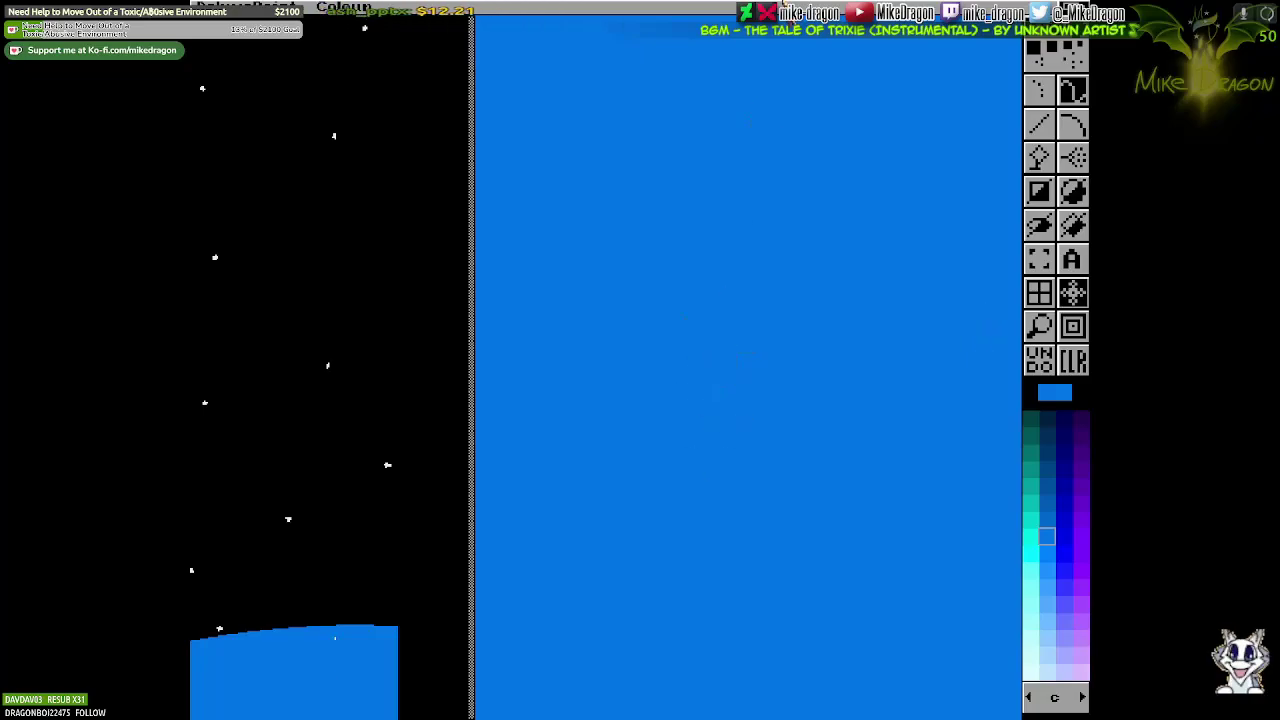
{"action": "left_click", "coordinate": [1039, 327]}
{"action": "left_click", "coordinate": [1039, 327]}
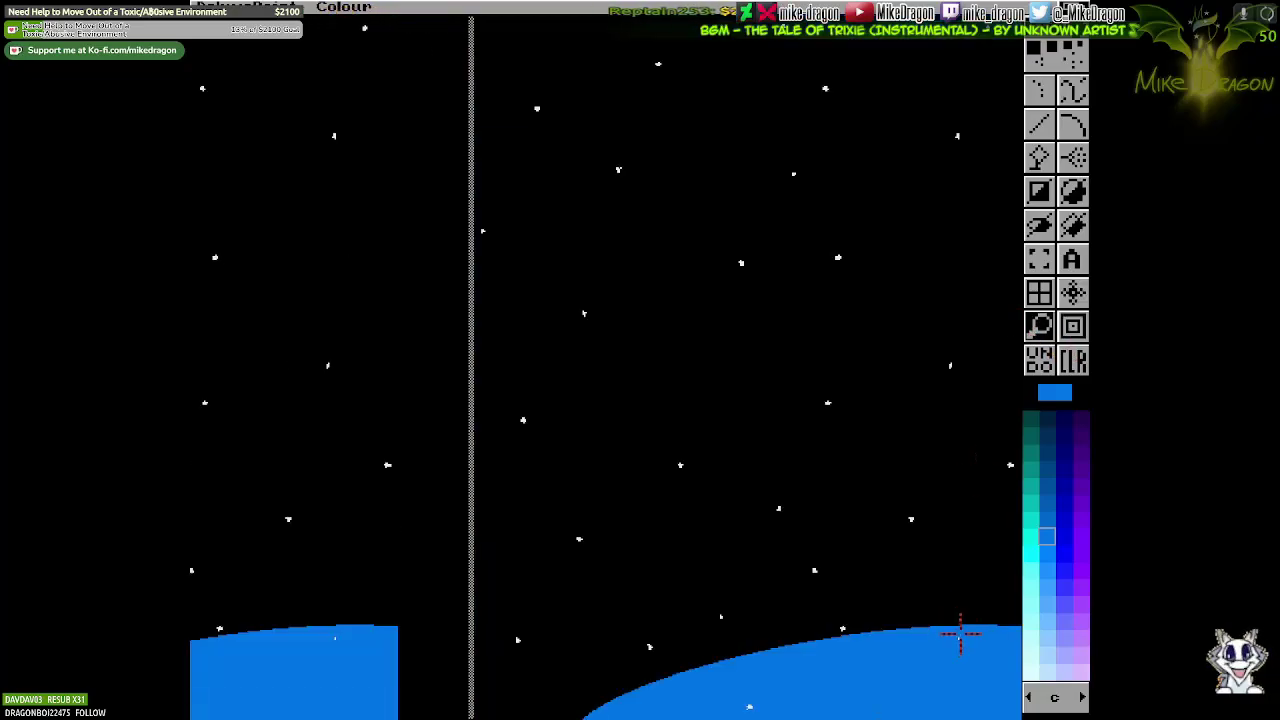
{"action": "left_click", "coordinate": [1039, 327]}
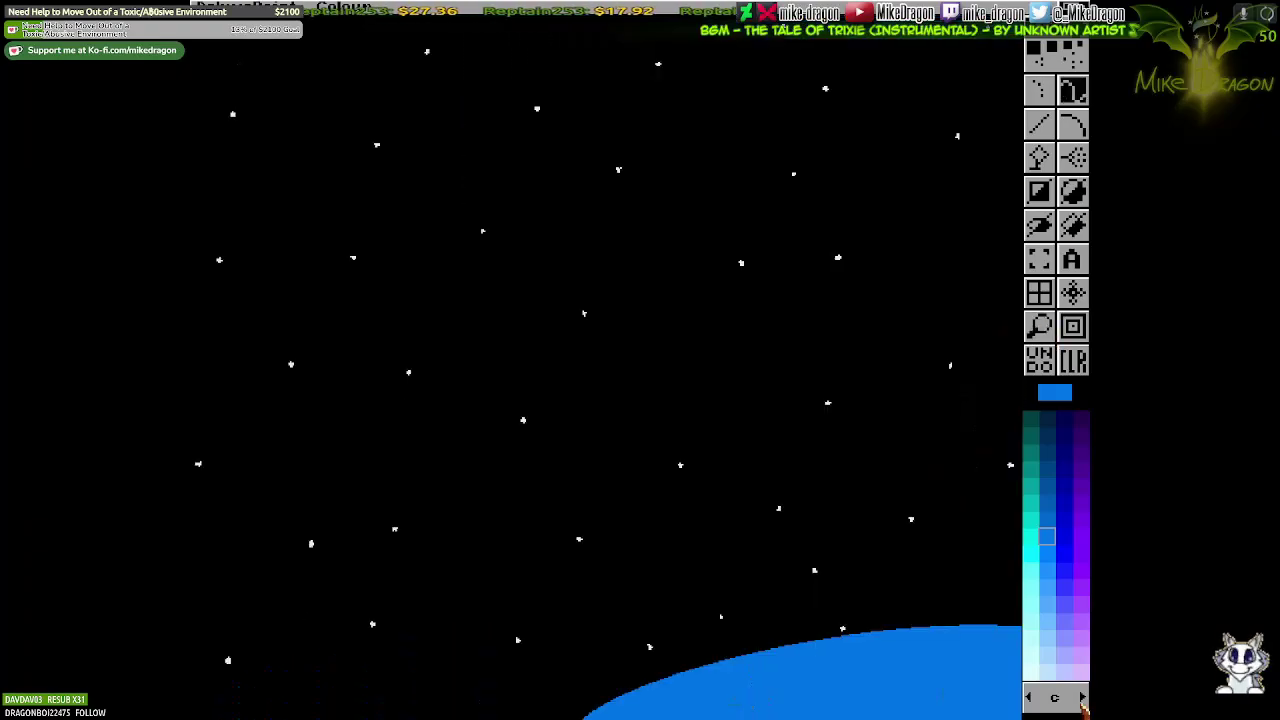
Draw a light-blue arc above the planet's edge and erase the white star lying between the two curves
{"action": "left_click", "coordinate": [1048, 642]}
{"action": "mouse_move", "coordinate": [533, 712]}
{"action": "left_mouse_down"}
{"action": "mouse_move", "coordinate": [917, 598]}
{"action": "mouse_move", "coordinate": [1018, 602]}
{"action": "left_mouse_up"}
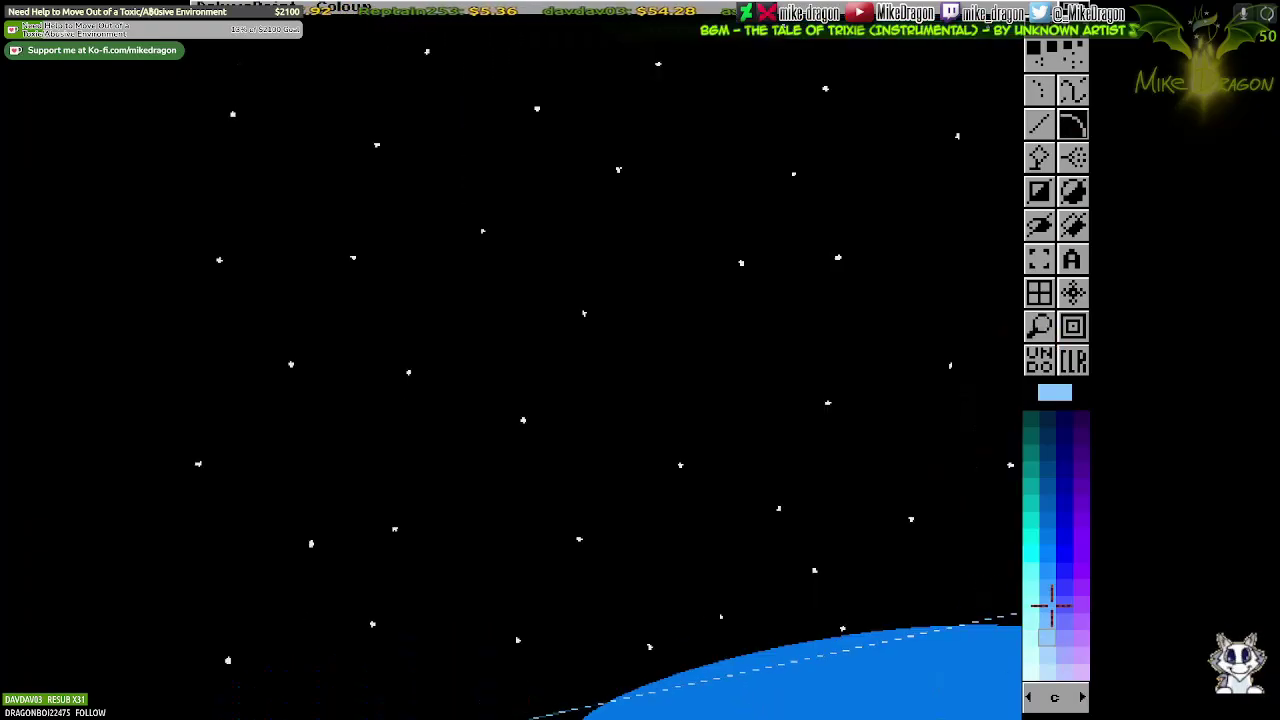
{"action": "left_click", "coordinate": [774, 623]}
{"action": "key", "text": "m"}
{"action": "left_click", "coordinate": [846, 625]}
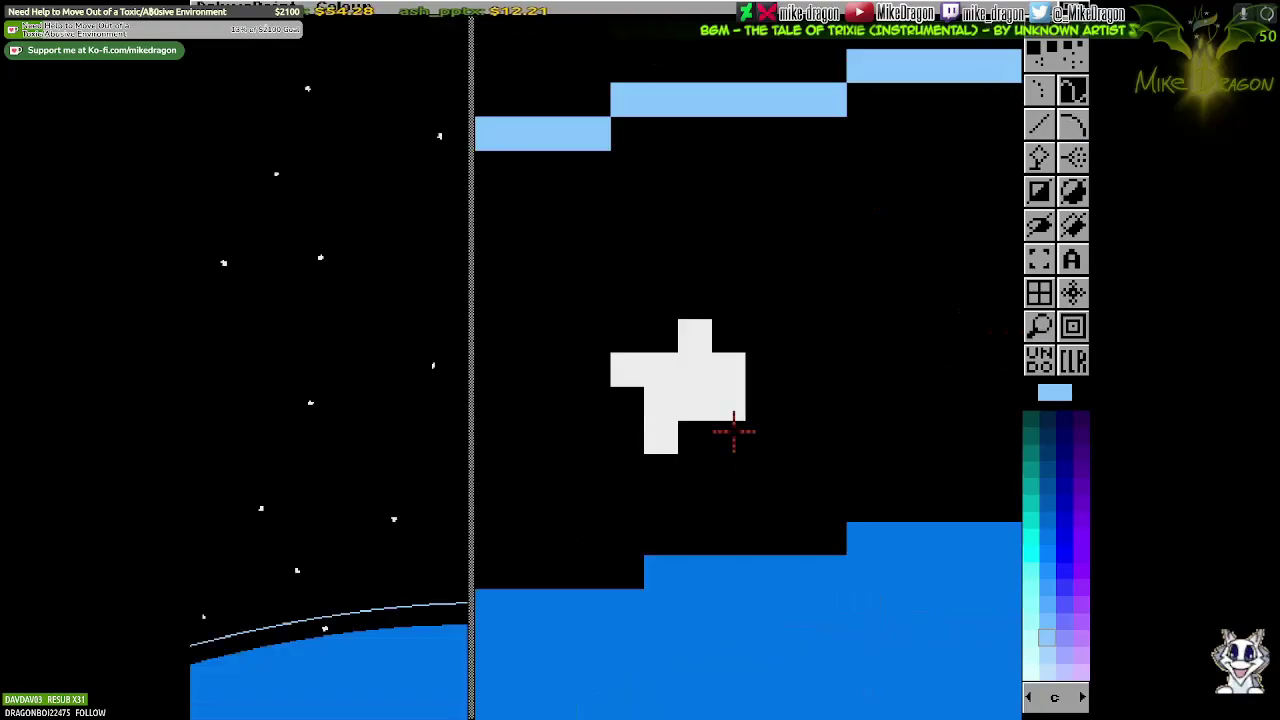
{"action": "key", "text": "m"}
Fill the band between the planet and the outer arc with light blue as an atmosphere
{"action": "key", "text": "f"}
{"action": "left_click", "coordinate": [975, 612]}
{"action": "key", "text": "d"}
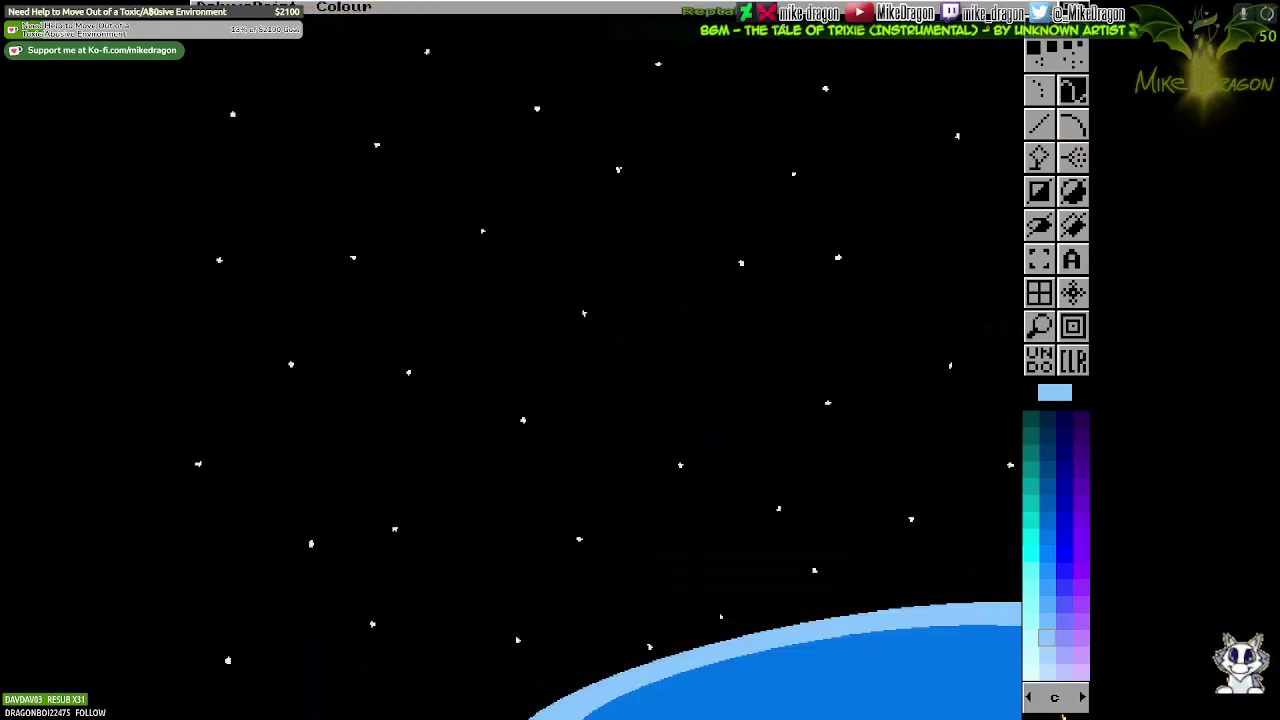
Outline green landmasses on the planet freehand and refine the coastline's upper edge in the magnified view
{"action": "left_click", "coordinate": [1082, 698]}
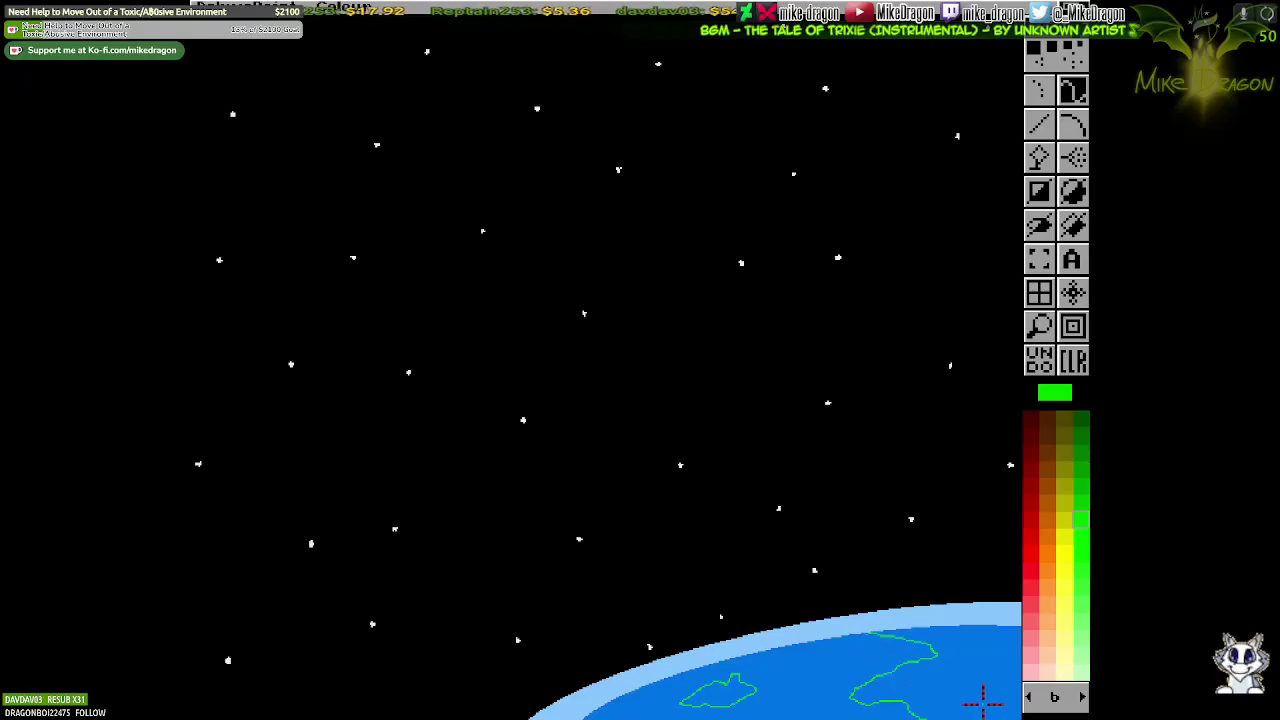
{"action": "key", "text": "m"}
{"action": "left_click", "coordinate": [1000, 595]}
{"action": "left_click_drag", "start_coordinate": [1010, 403], "coordinate": [700, 403]}
{"action": "left_click", "coordinate": [660, 403]}
Look through the available picture, colour, effect, macro, preference and brush commands
{"action": "right_click", "coordinate": [232, 6]}
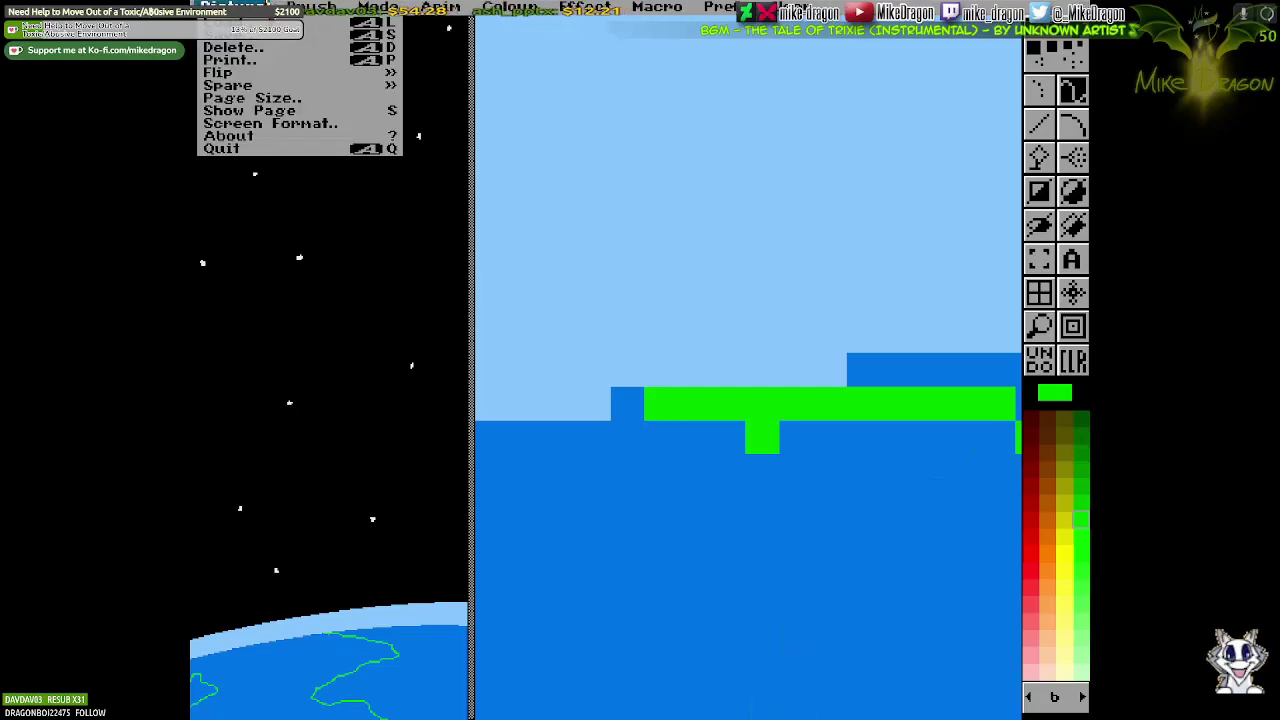
{"action": "mouse_move", "coordinate": [510, 6]}
{"action": "mouse_move", "coordinate": [590, 130]}
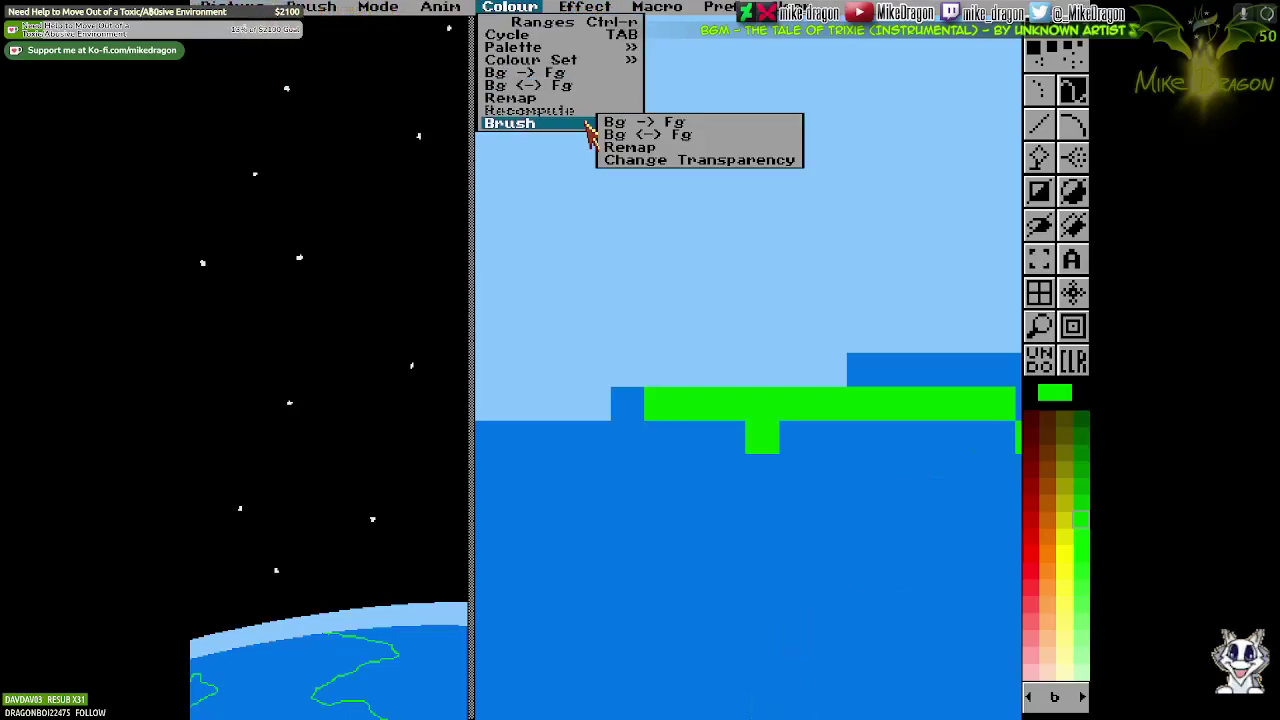
{"action": "mouse_move", "coordinate": [720, 6]}
{"action": "mouse_move", "coordinate": [760, 172]}
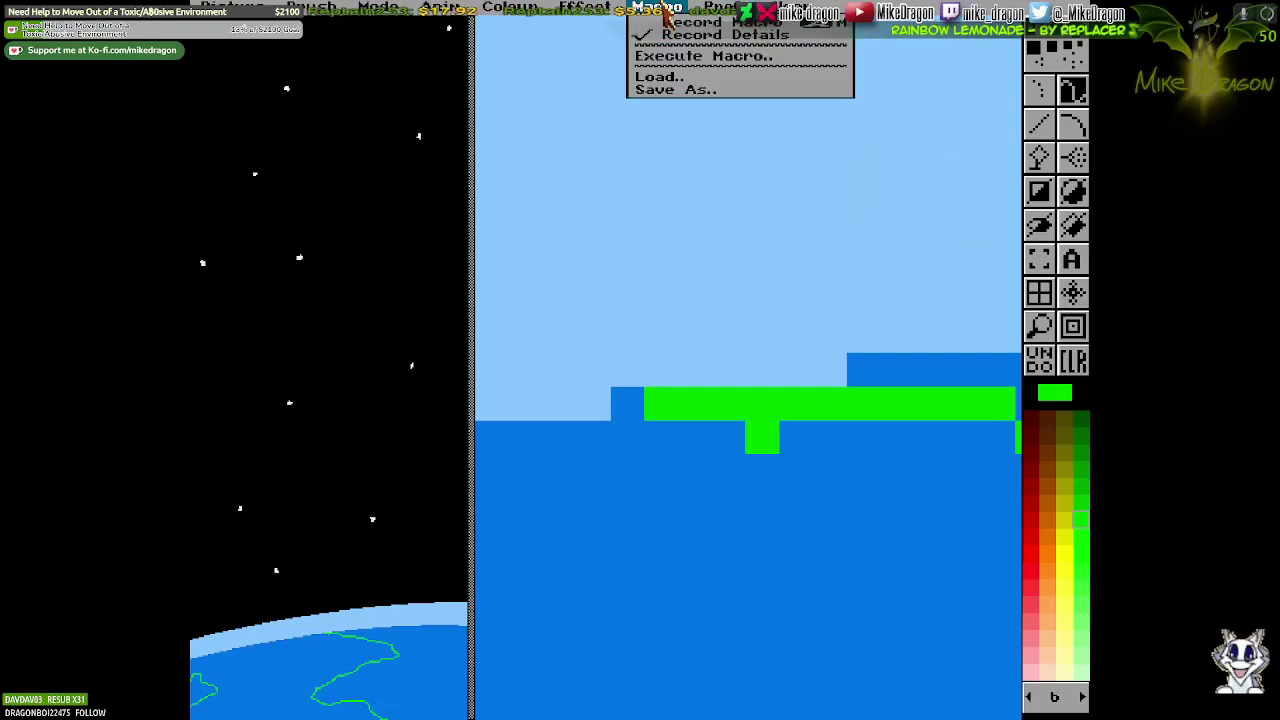
{"action": "mouse_move", "coordinate": [585, 6]}
{"action": "mouse_move", "coordinate": [645, 80]}
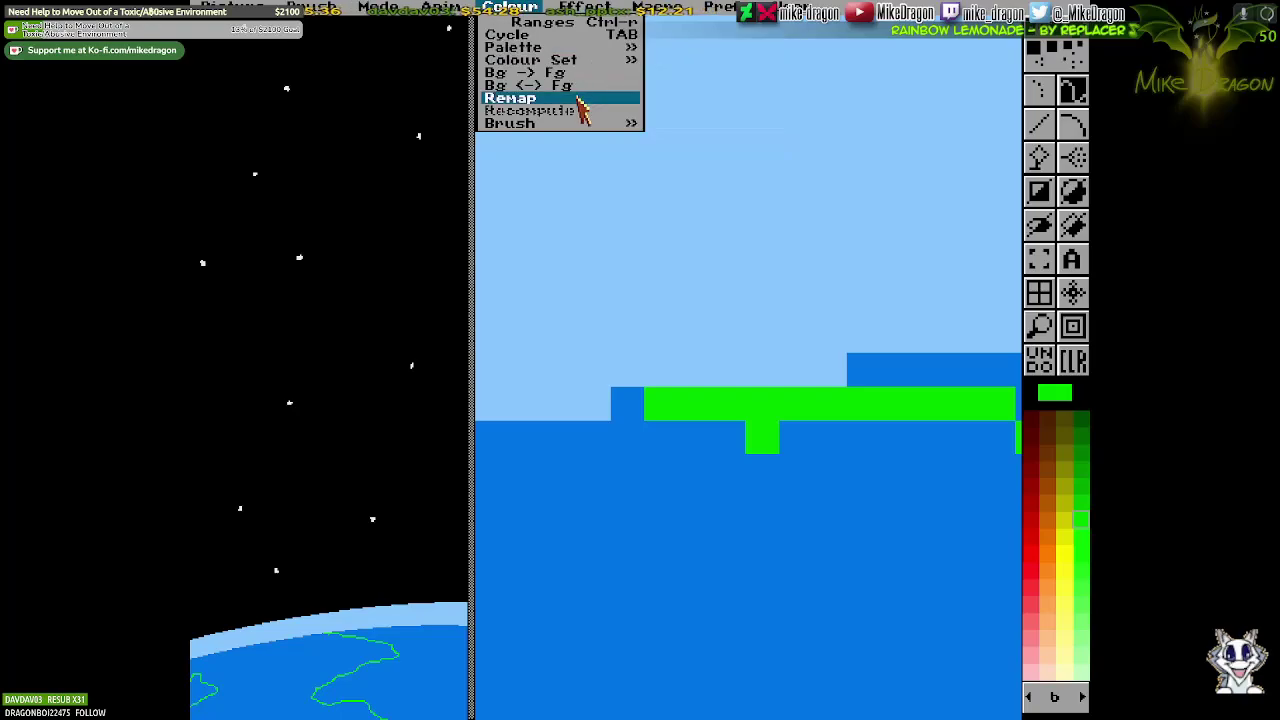
{"action": "mouse_move", "coordinate": [332, 12]}
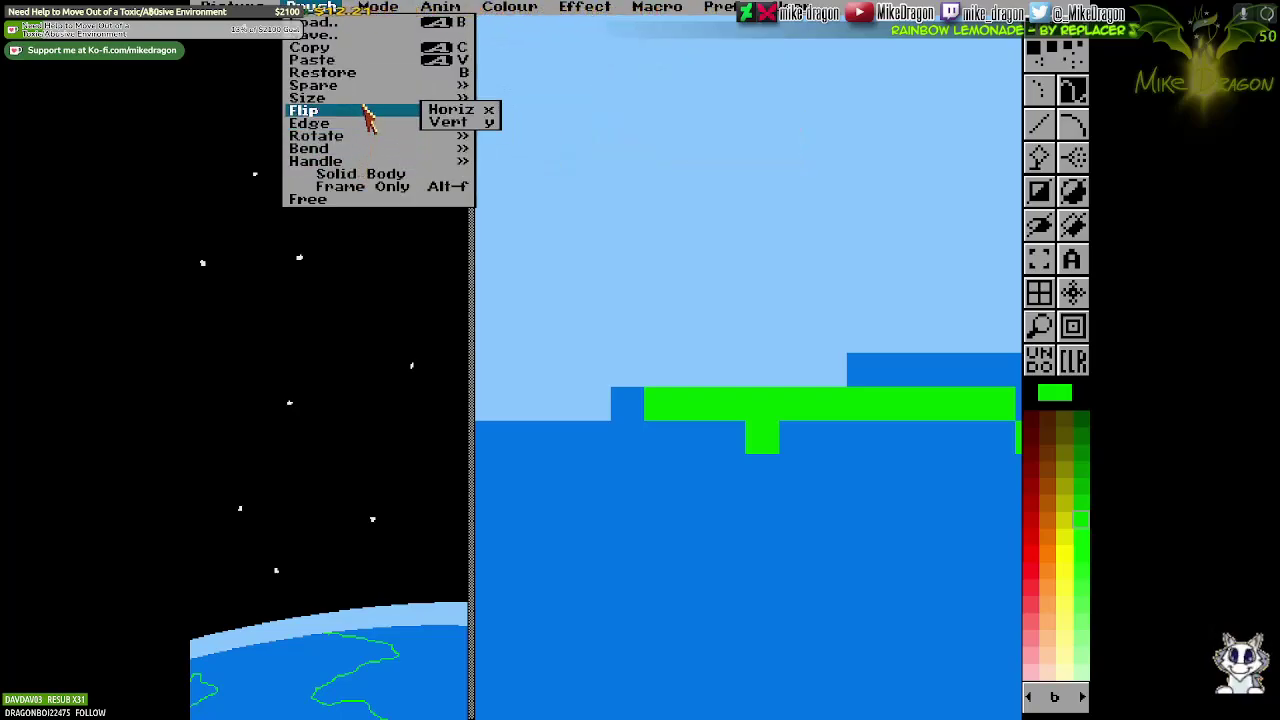
{"action": "mouse_move", "coordinate": [230, 6]}
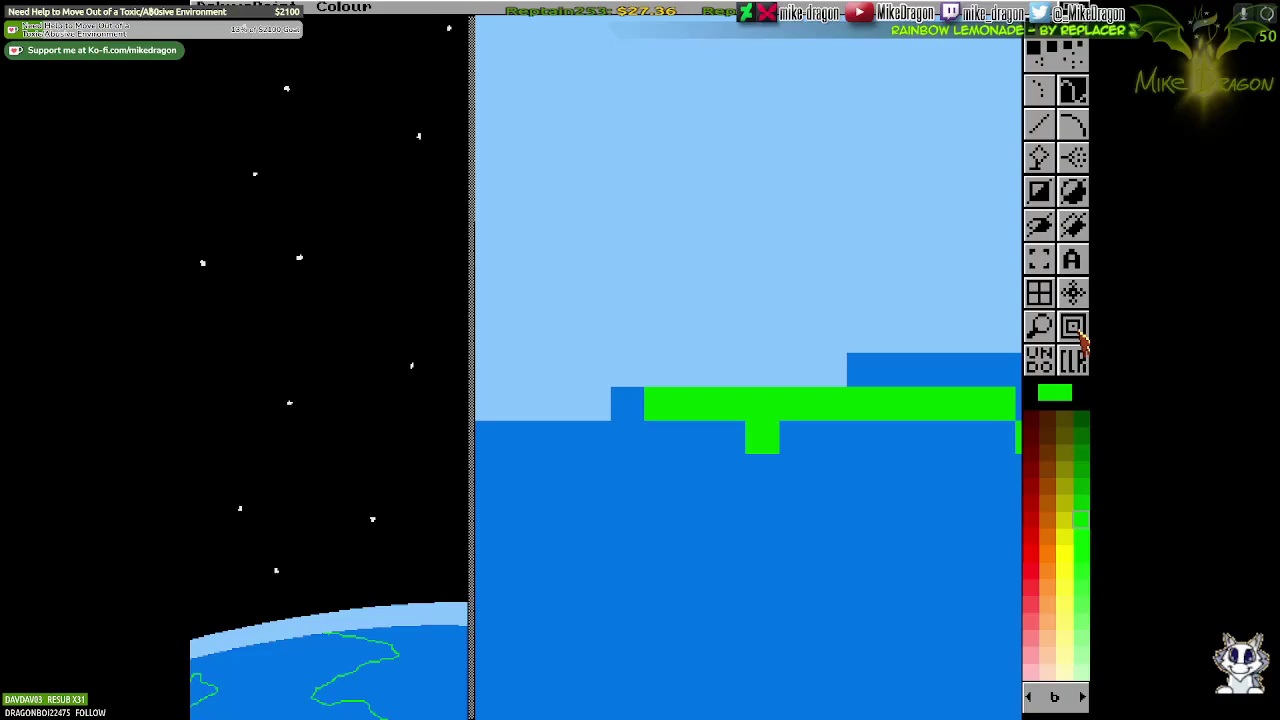
Fill the outlined landmasses on the planet with green
{"action": "right_click", "coordinate": [1072, 295]}
{"action": "left_click", "coordinate": [678, 452]}
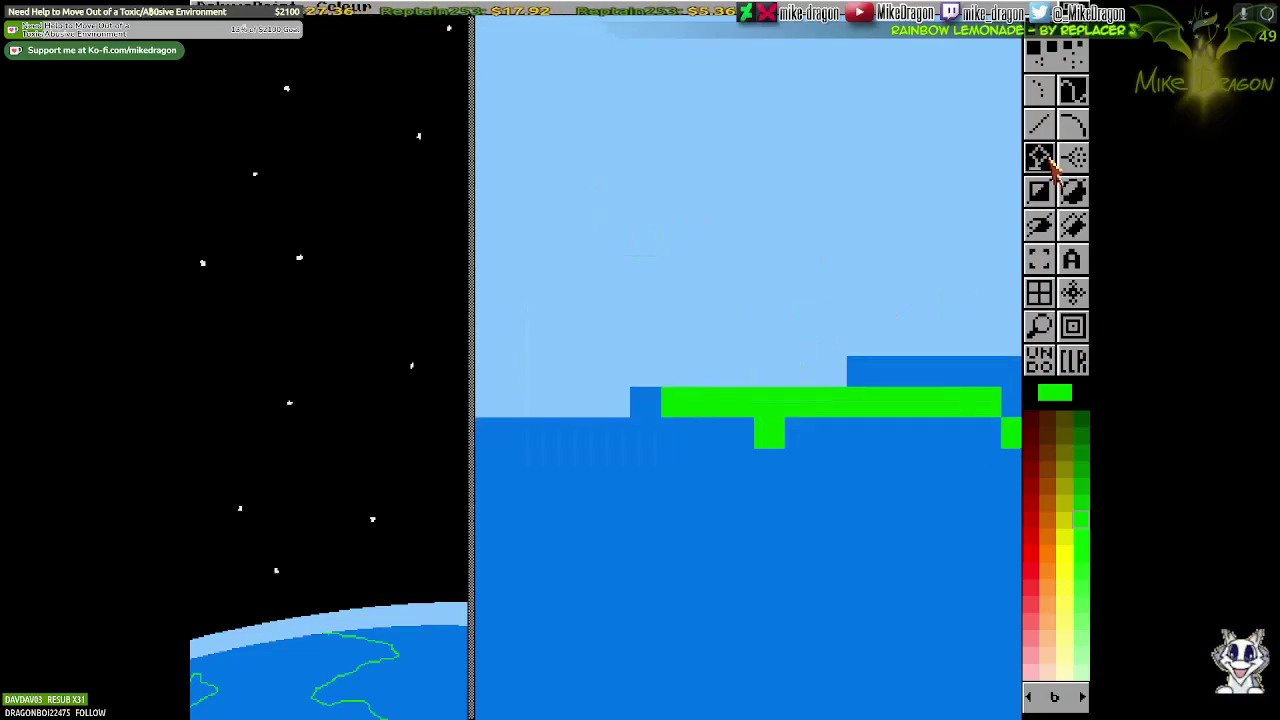
{"action": "right_click", "coordinate": [1040, 158]}
{"action": "key", "text": "Escape"}
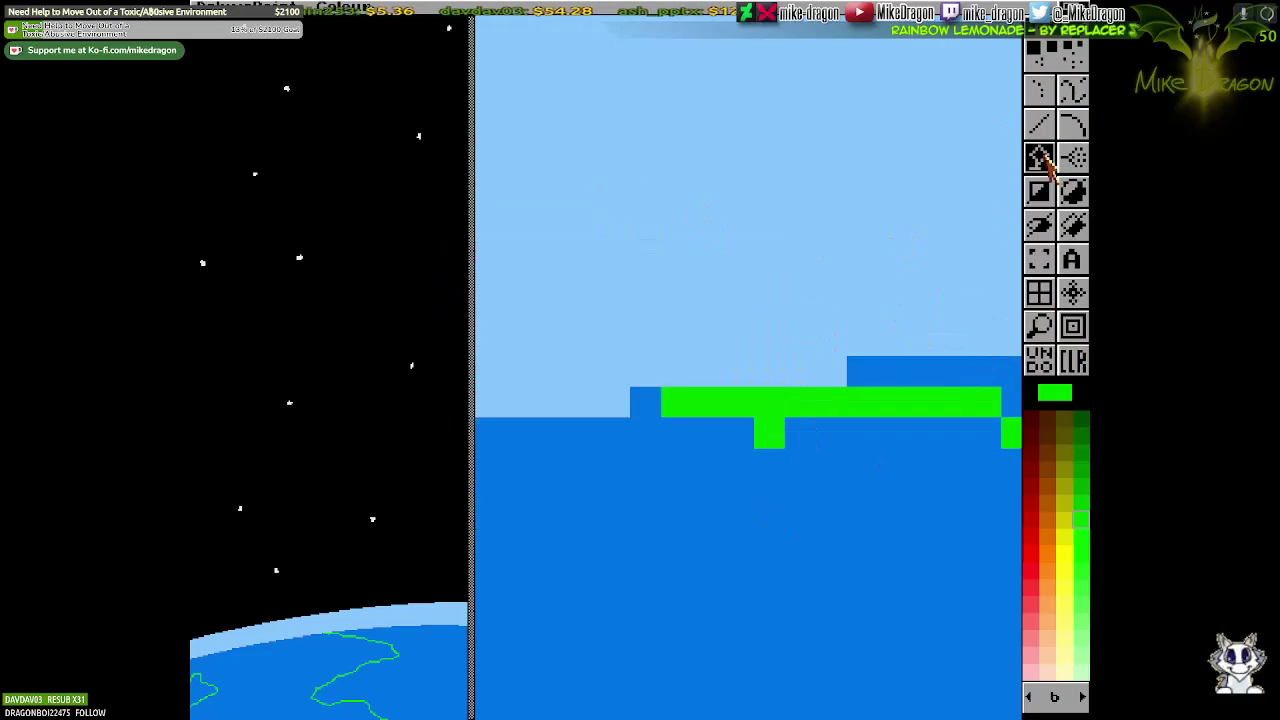
{"action": "right_click", "coordinate": [1073, 158]}
{"action": "left_click", "coordinate": [794, 489]}
{"action": "left_click", "coordinate": [1072, 327]}
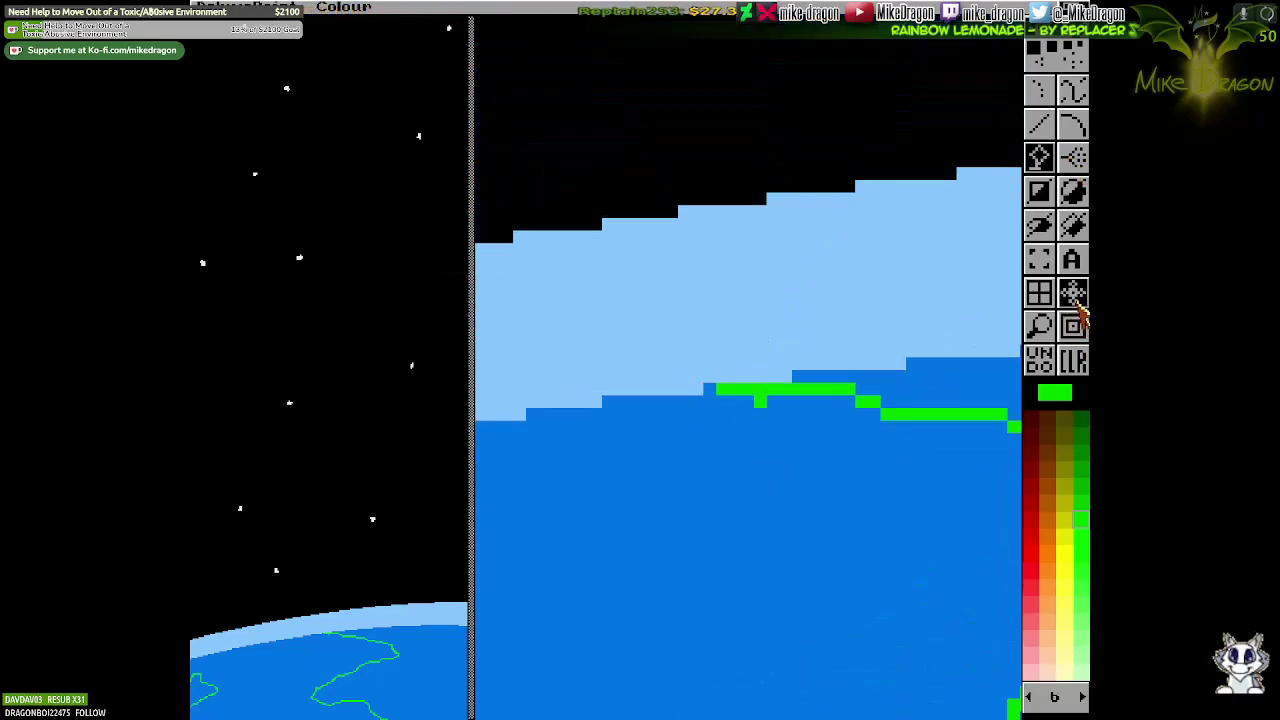
{"action": "left_click", "coordinate": [1042, 89]}
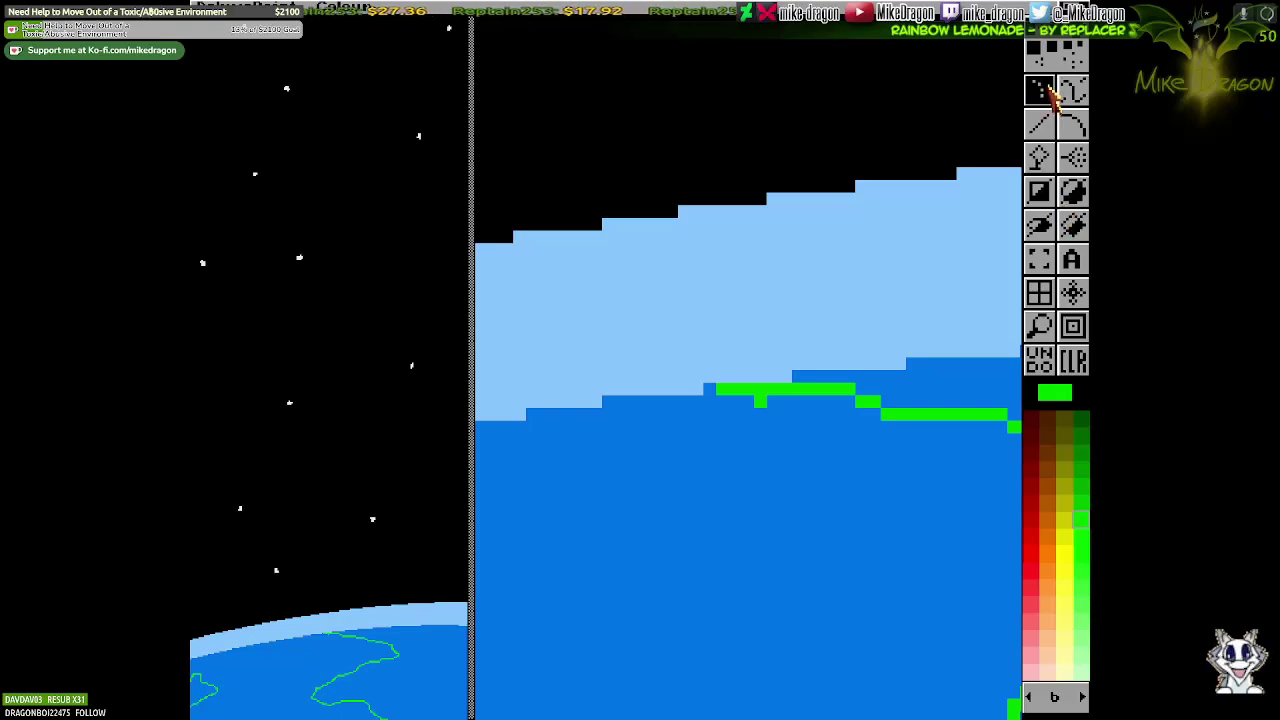
{"action": "key", "text": "shift+g"}
{"action": "left_click", "coordinate": [675, 435]}
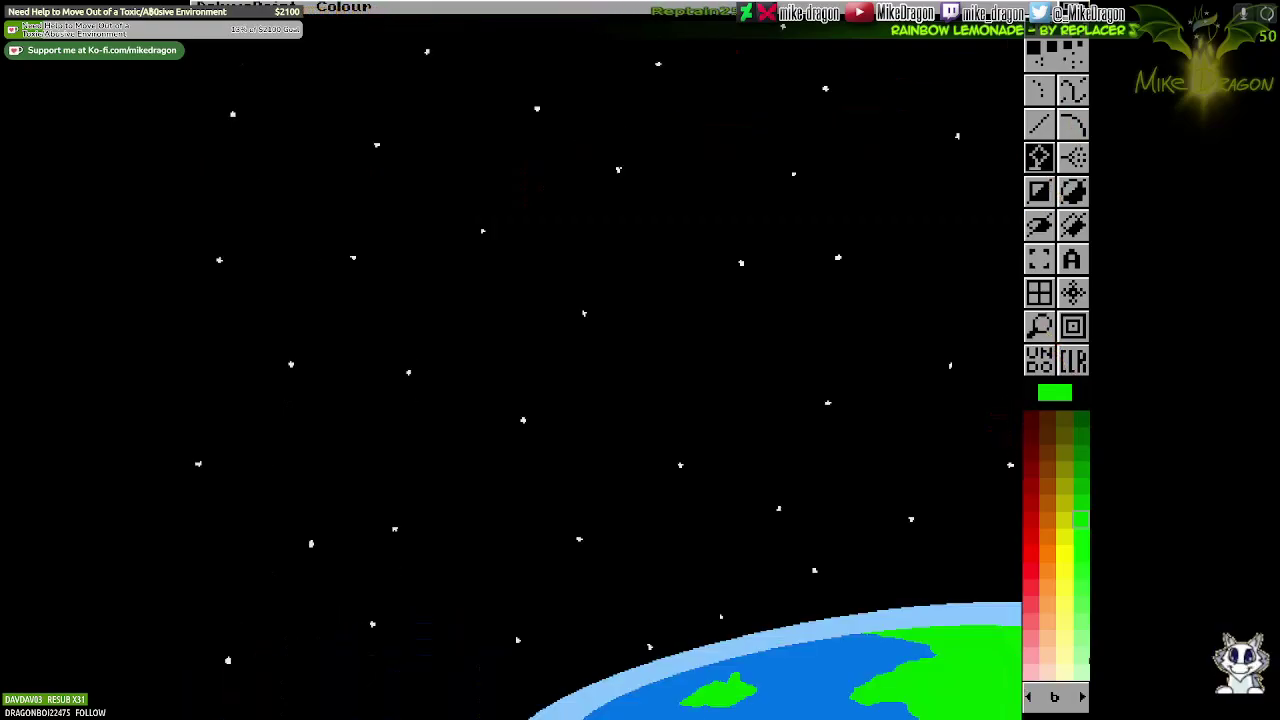
Airbrush white clouds over the planet's seas and landmasses
{"action": "key", "text": "super"}
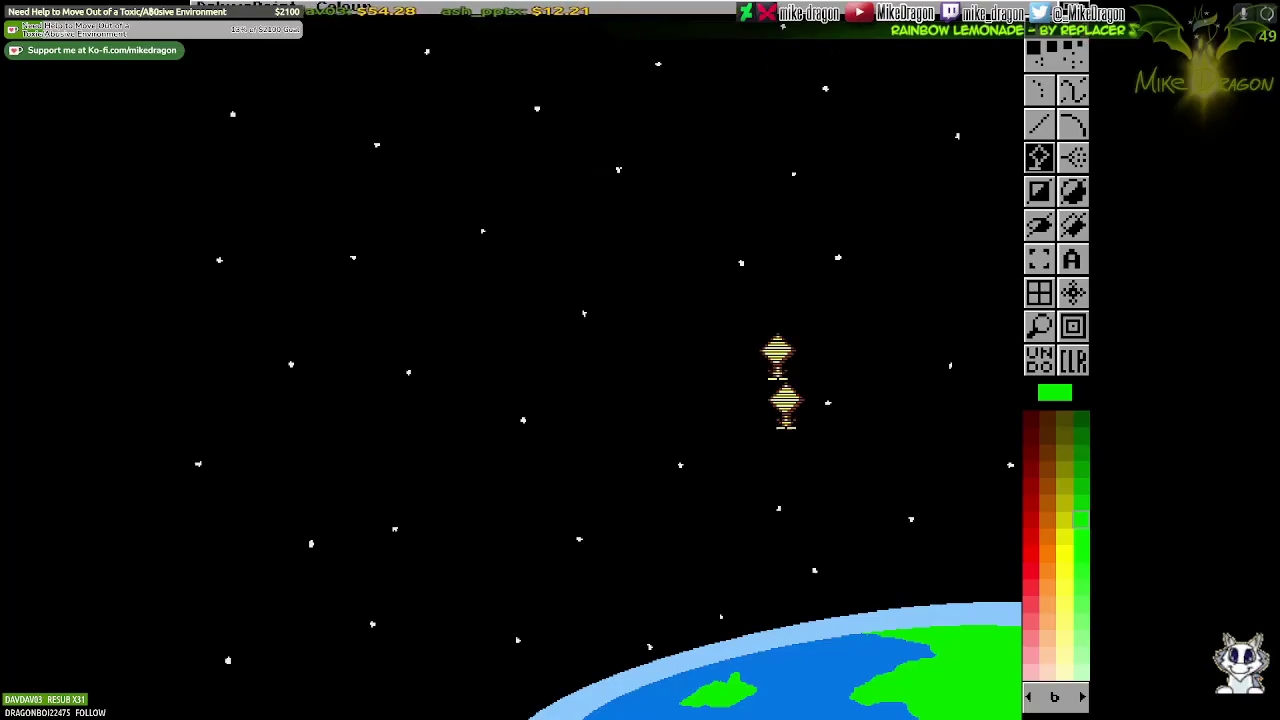
{"action": "left_click", "coordinate": [1072, 90]}
{"action": "left_click", "coordinate": [1028, 697]}
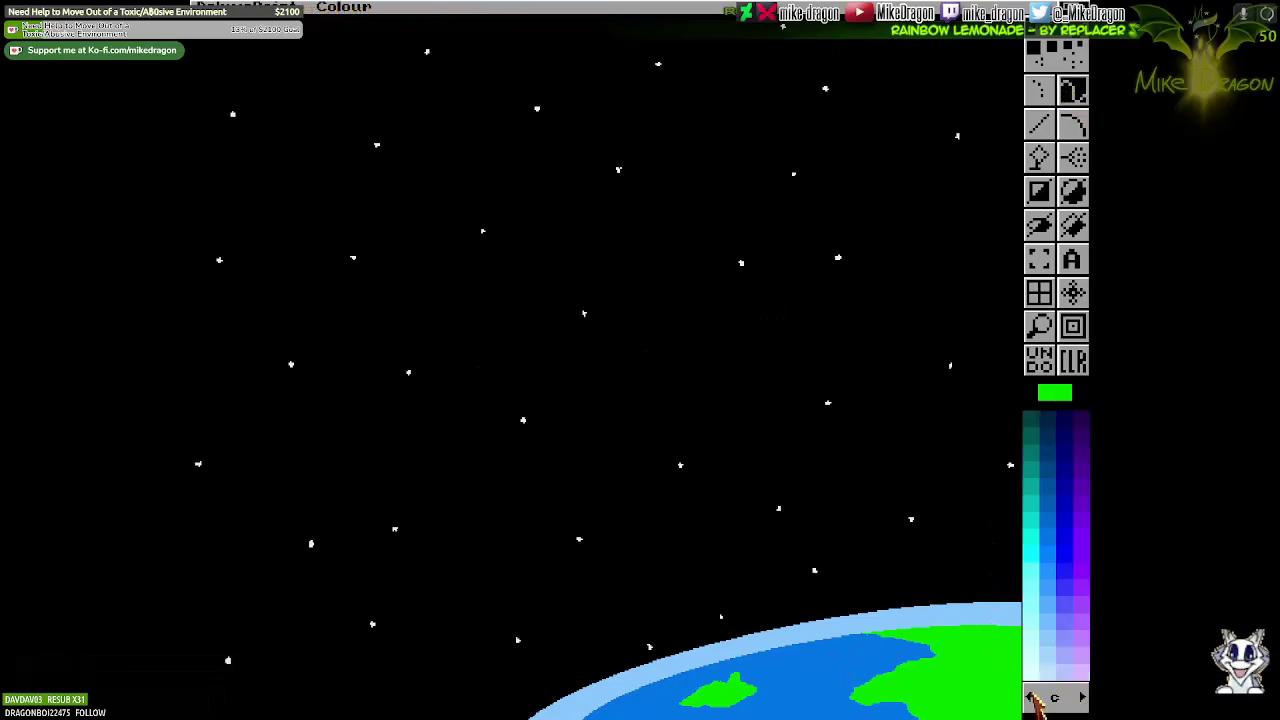
{"action": "left_click", "coordinate": [1028, 697]}
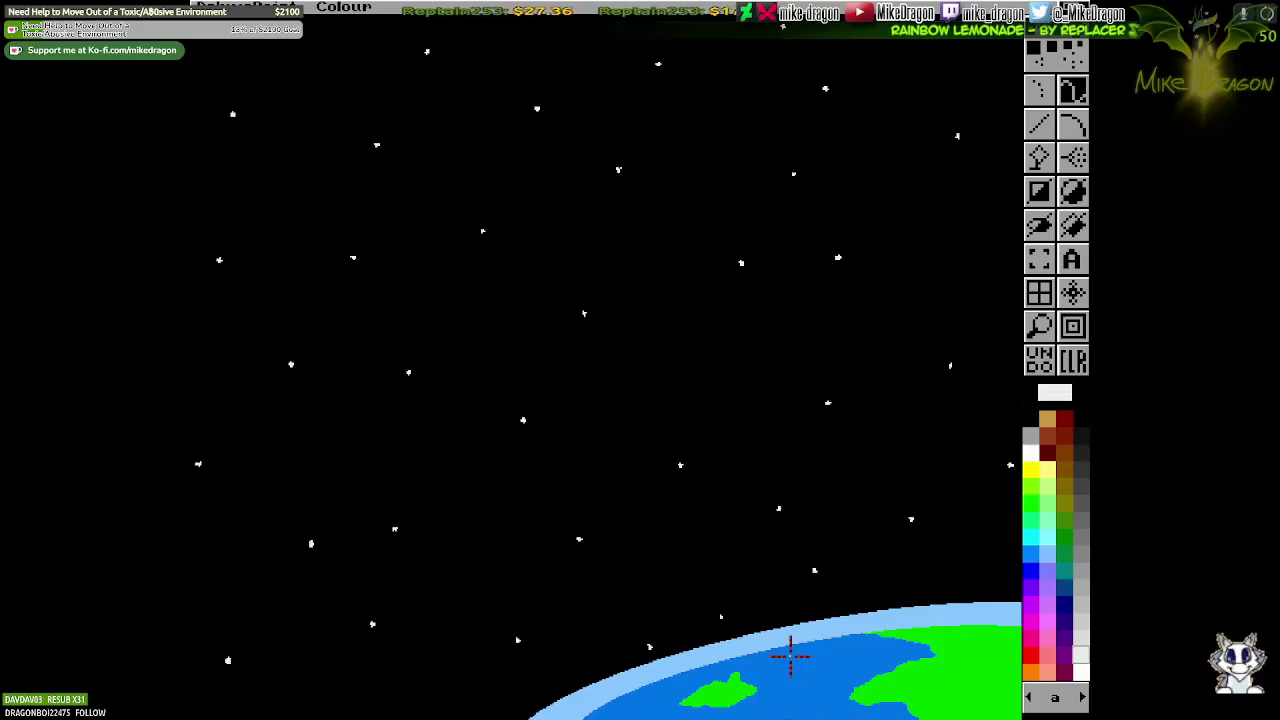
{"action": "key", "text": "slash"}
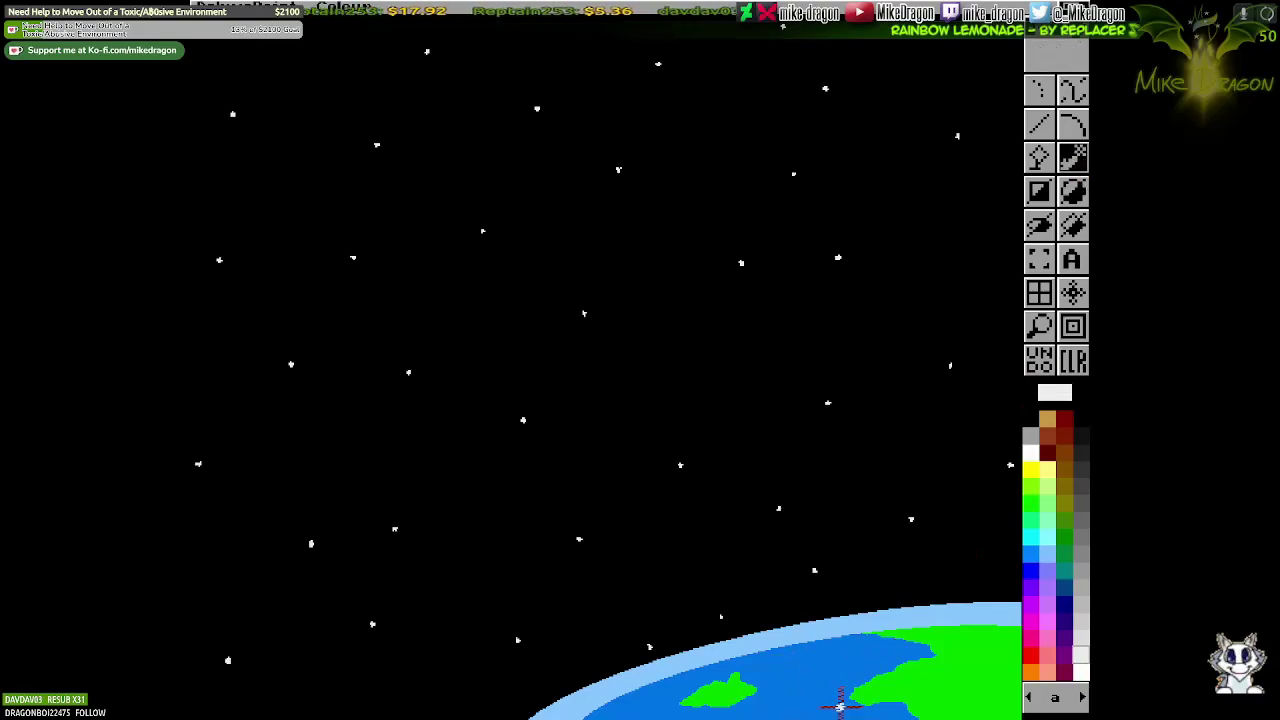
{"action": "mouse_move", "coordinate": [1000, 635]}
{"action": "left_mouse_down"}
{"action": "mouse_move", "coordinate": [775, 672]}
{"action": "mouse_move", "coordinate": [816, 685]}
{"action": "left_mouse_up"}
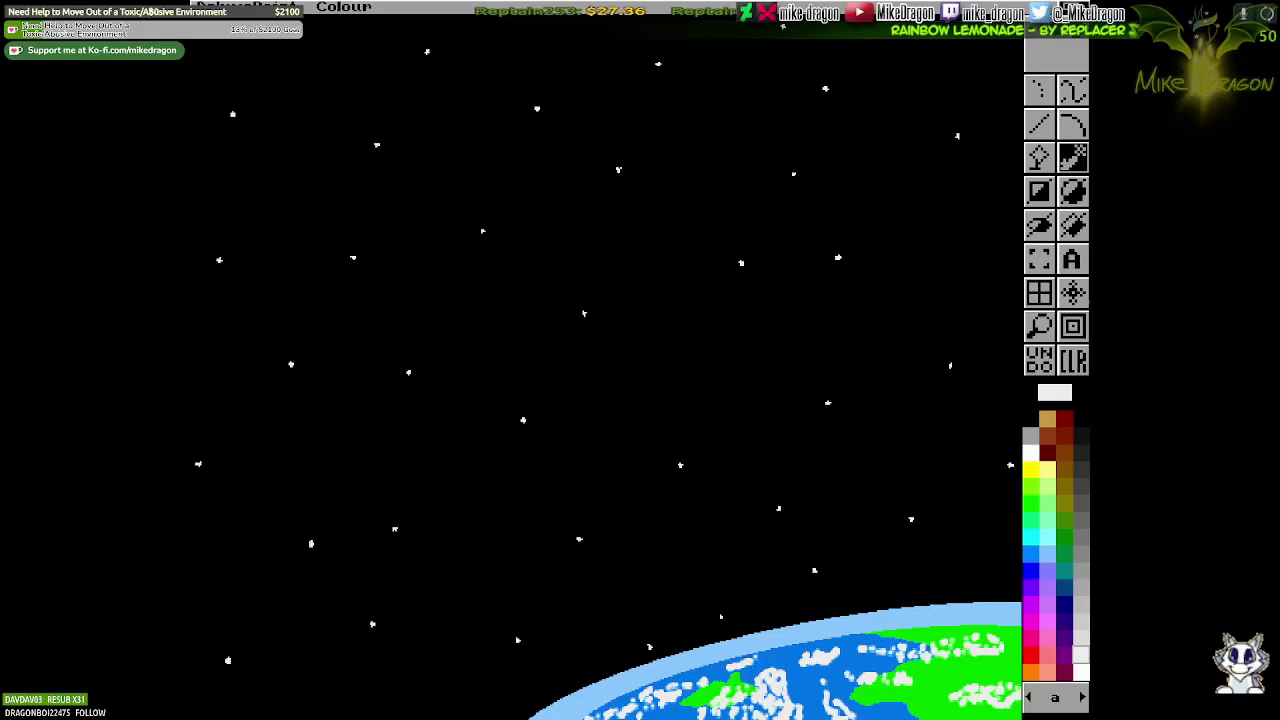
Try a blue arc just outside the planet's atmosphere and undo it
{"action": "key", "text": "period"}
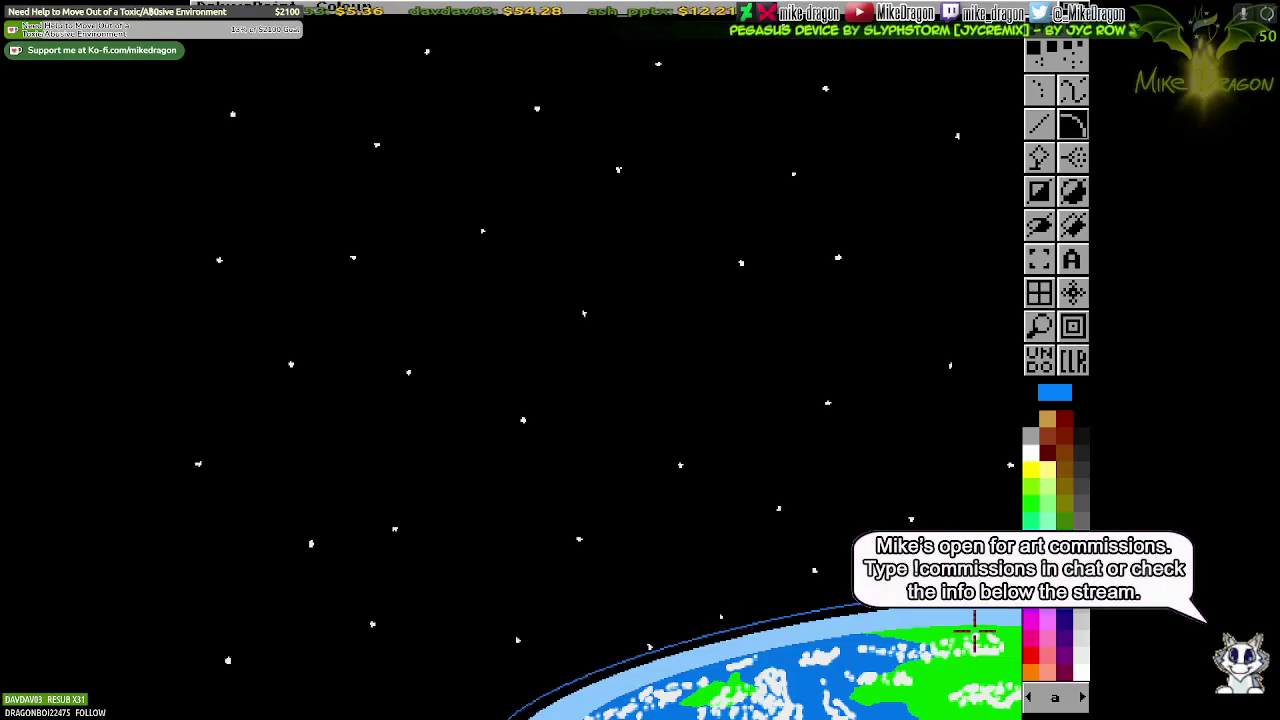
{"action": "right_click", "coordinate": [1039, 90]}
{"action": "key", "text": "Return"}
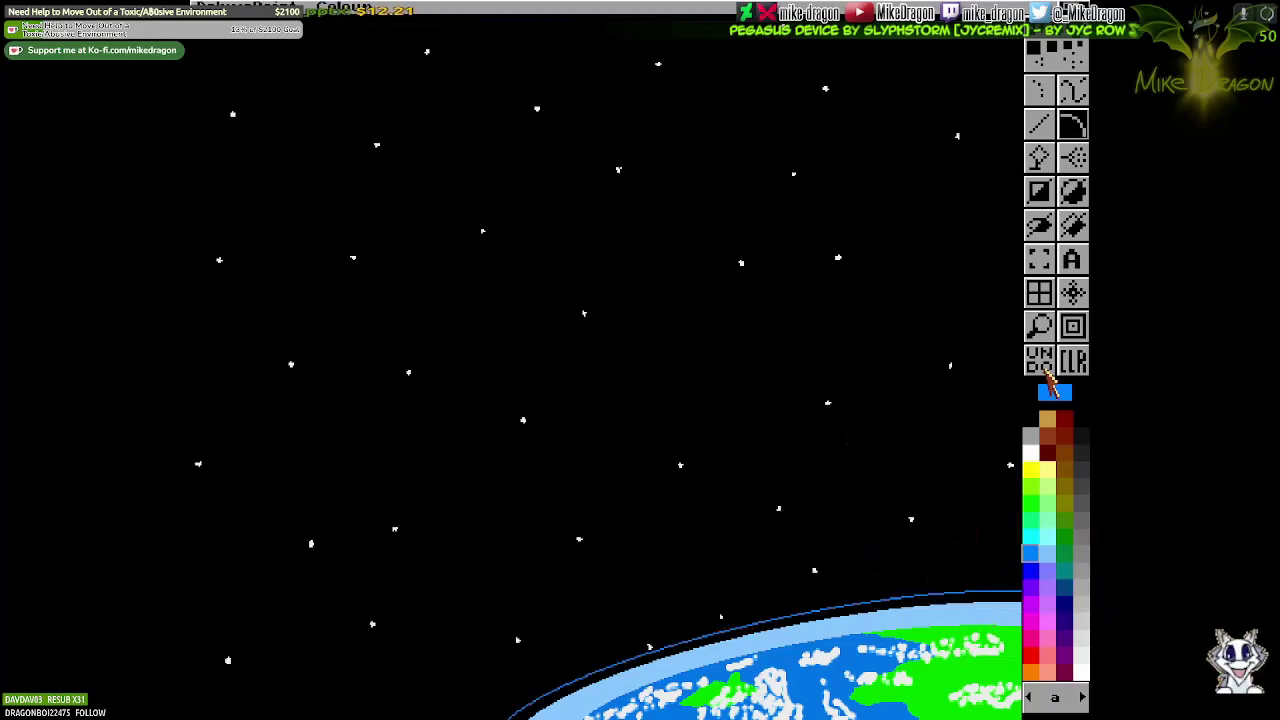
{"action": "key", "text": "f"}
{"action": "key", "text": "u"}
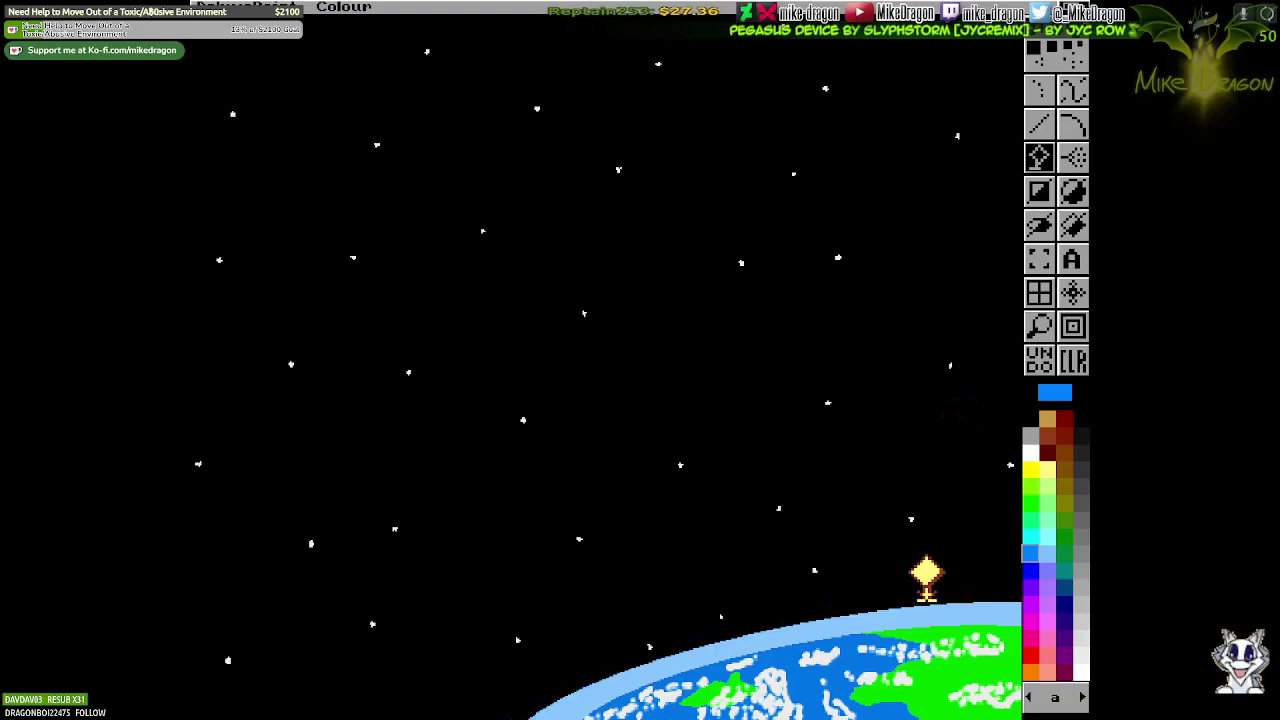
Try a dotted light-blue arc outside the planet's atmosphere
{"action": "right_click", "coordinate": [1066, 148]}
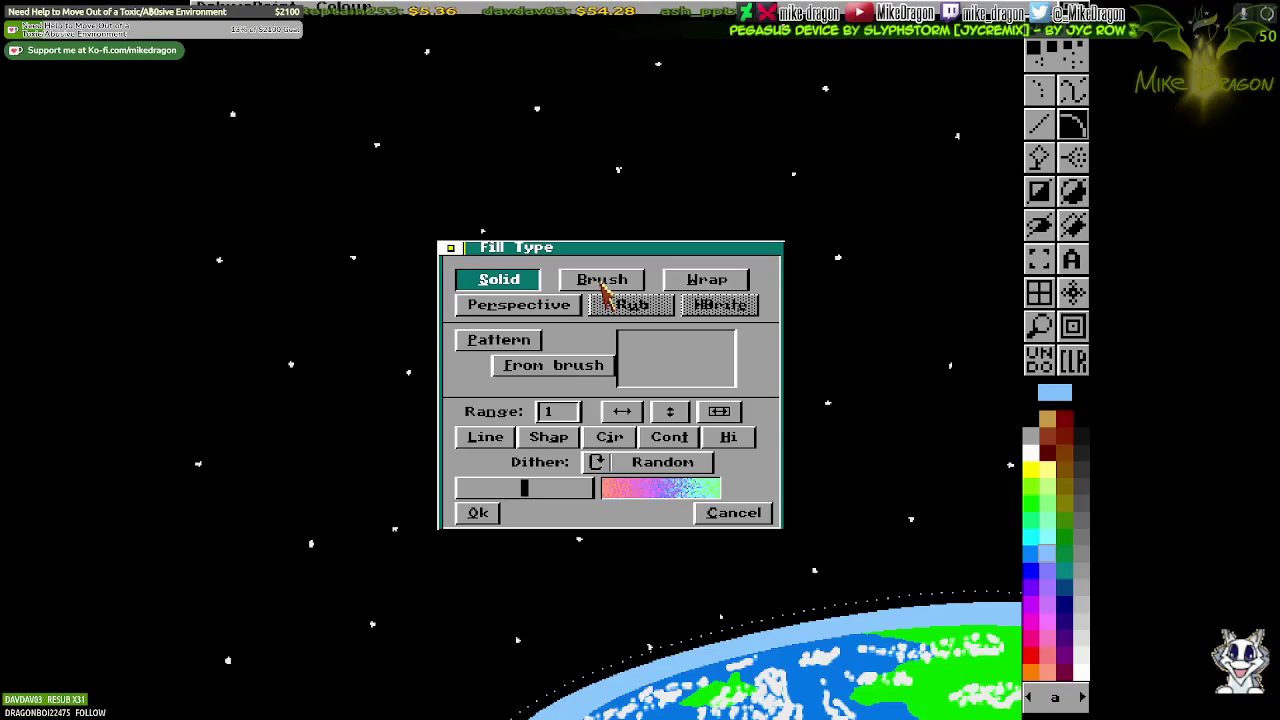
{"action": "key", "text": "Return"}
{"action": "left_click", "coordinate": [934, 571]}
{"action": "left_click", "coordinate": [1040, 362]}
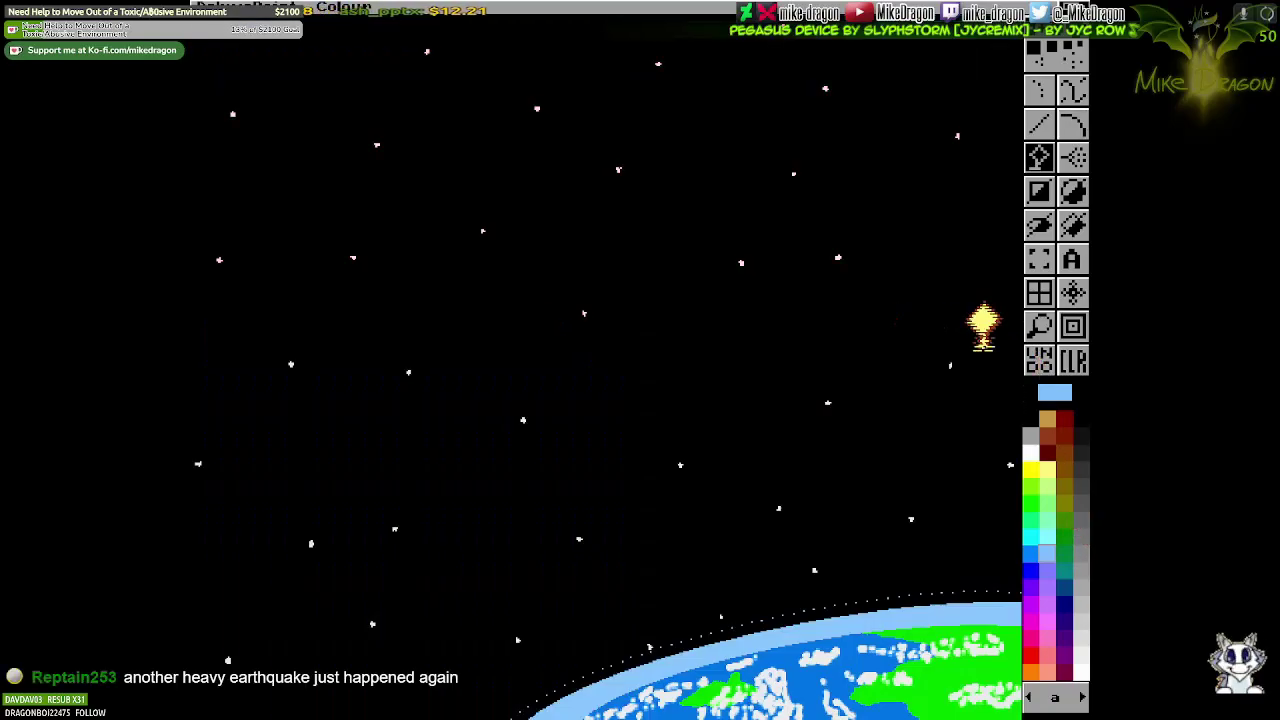
Erase the dotted arc above the planet dot by dot in the magnified view
{"action": "key", "text": "m"}
{"action": "key", "text": "less"}
{"action": "key", "text": "less"}
{"action": "left_click", "coordinate": [1072, 90]}
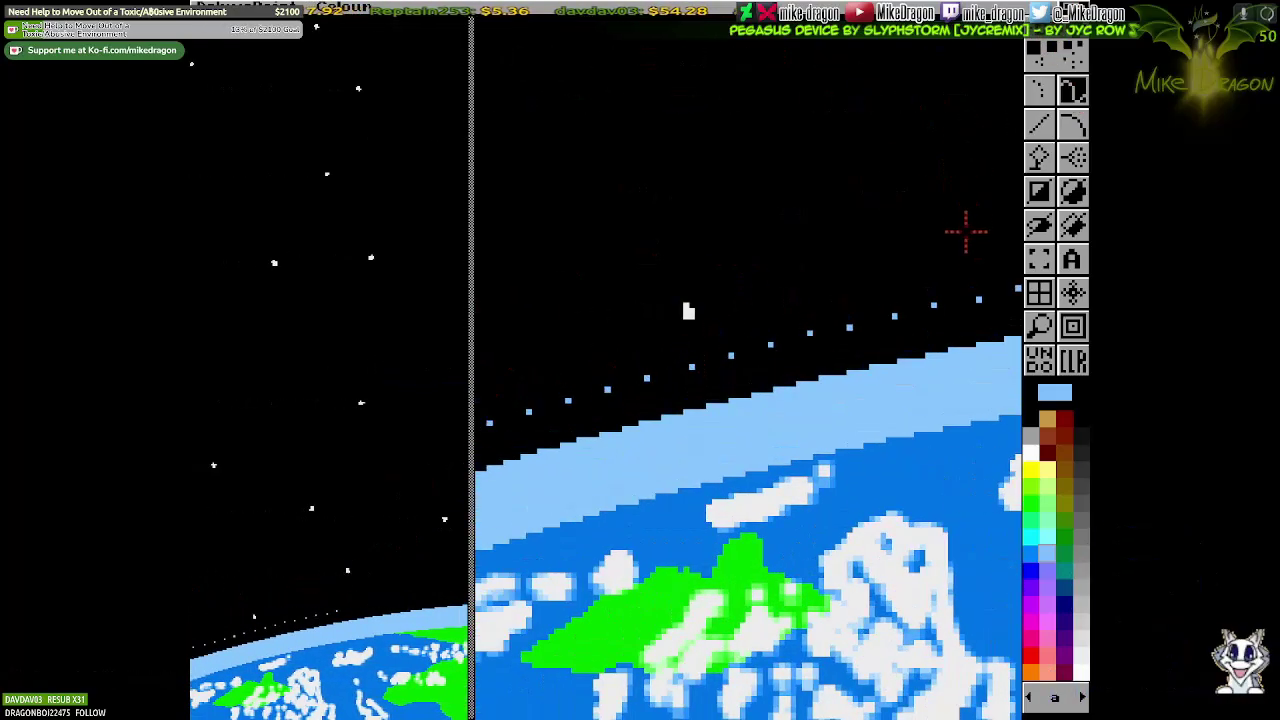
{"action": "key", "text": "Right"}
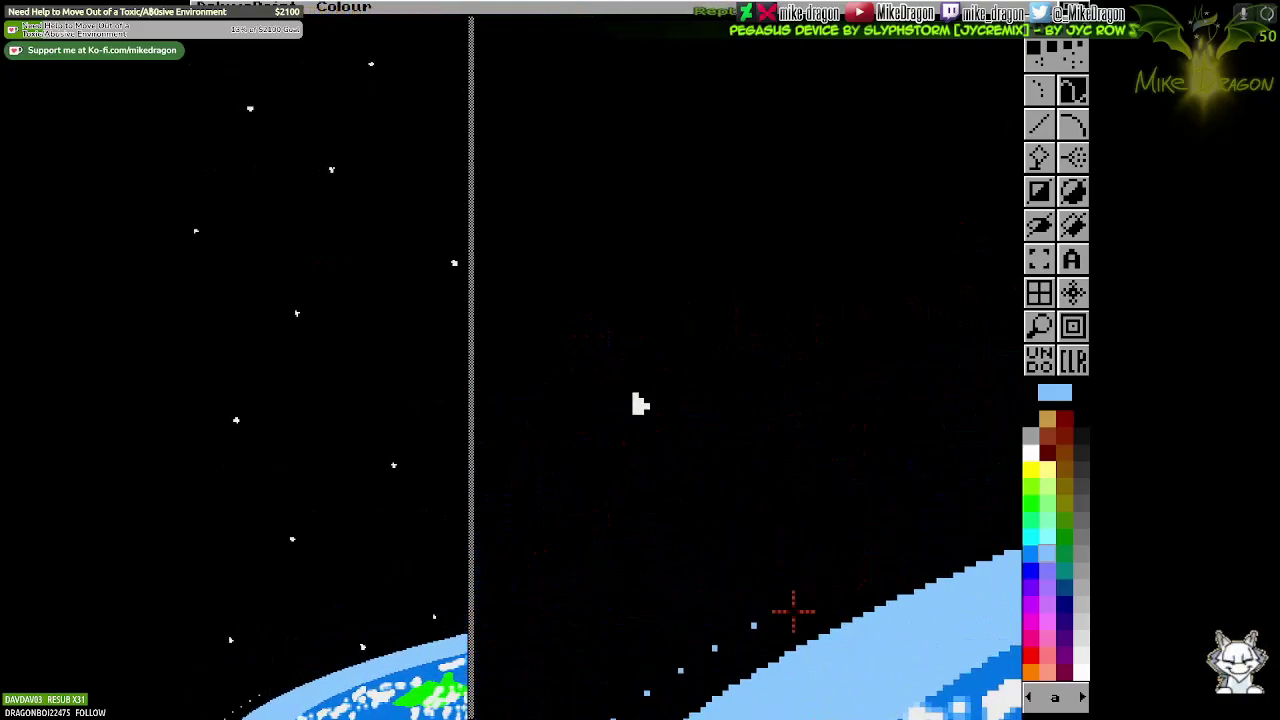
{"action": "left_click", "coordinate": [1030, 327]}
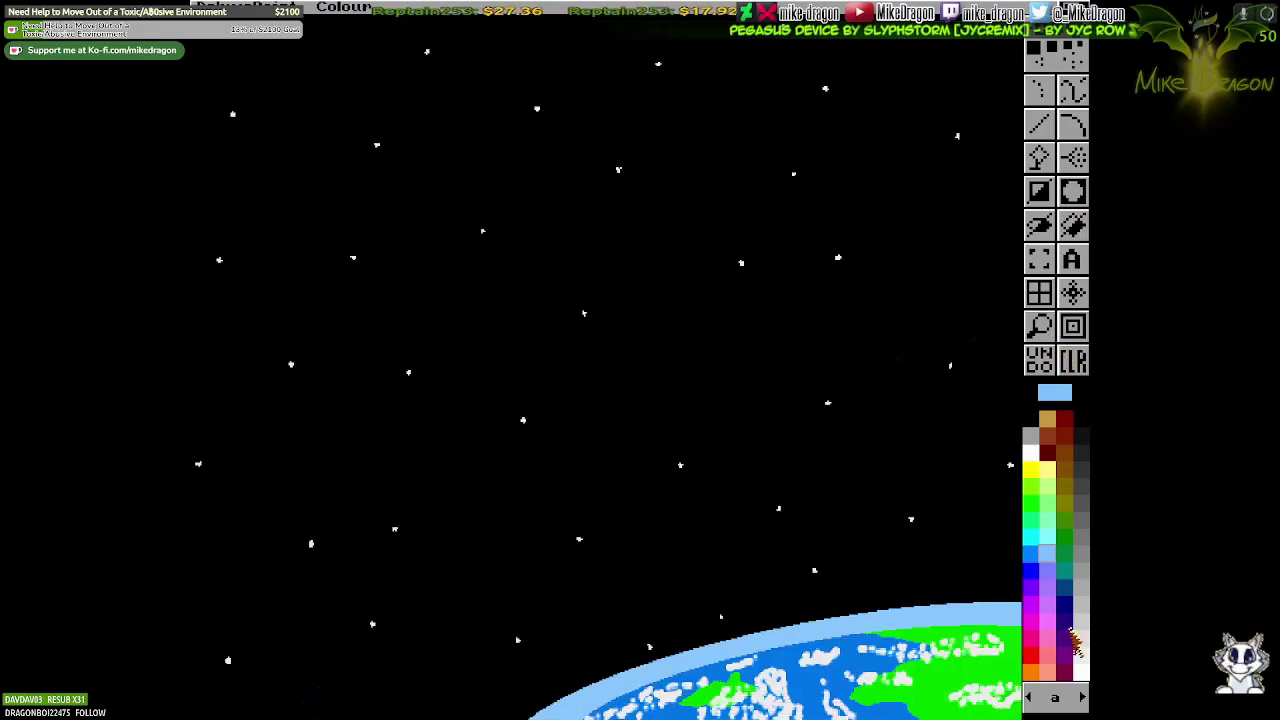
Draw a filled light-grey circle as a moon among the stars and paint darker grey craters on it freehand
{"action": "left_click", "coordinate": [1078, 636]}
{"action": "left_click_drag", "start_coordinate": [371, 477], "coordinate": [386, 506]}
{"action": "left_click", "coordinate": [1039, 326]}
{"action": "left_click", "coordinate": [369, 478]}
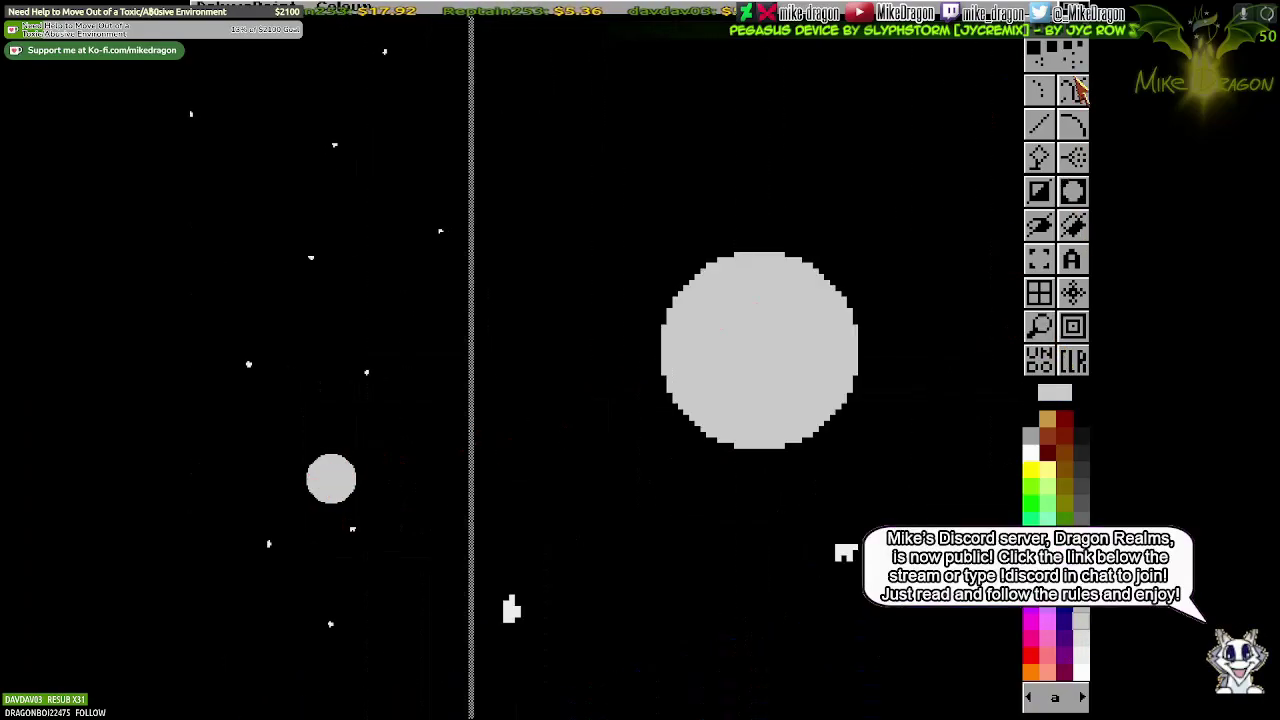
{"action": "left_click", "coordinate": [1073, 90]}
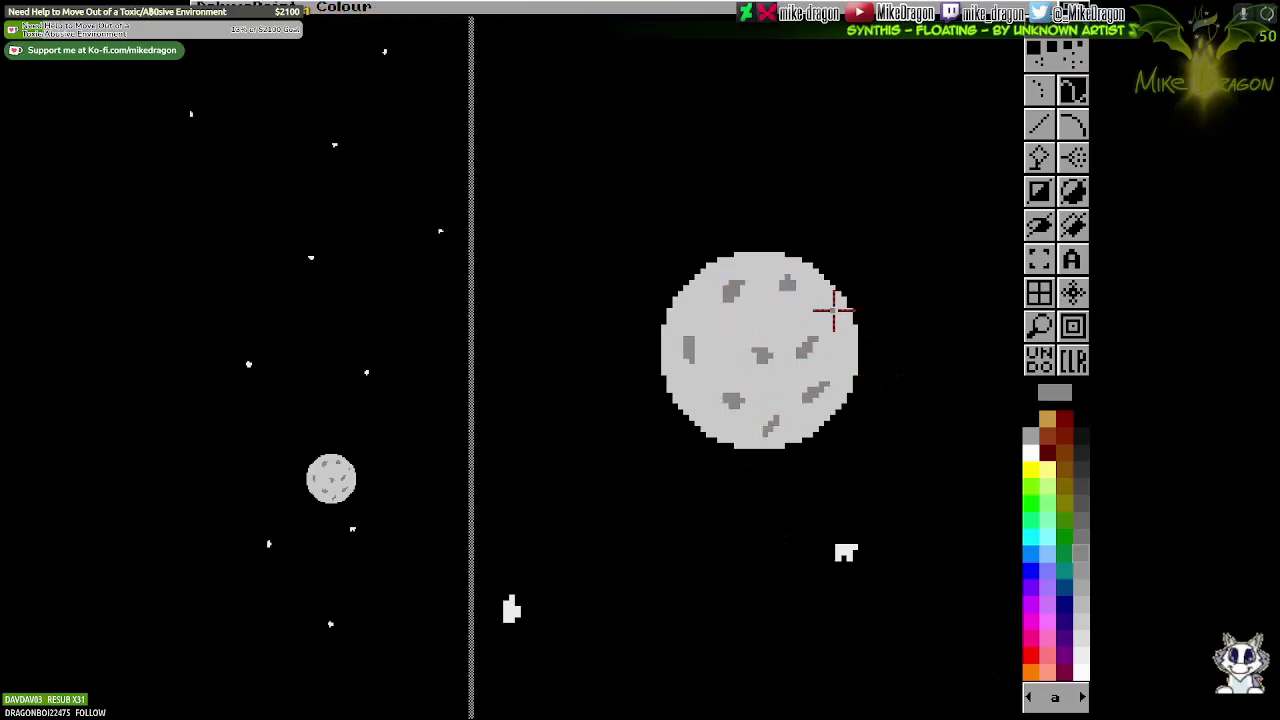
Try to outline the moon with an unfilled white circle and undo it
{"action": "right_click", "coordinate": [1075, 197]}
{"action": "left_click", "coordinate": [698, 438]}
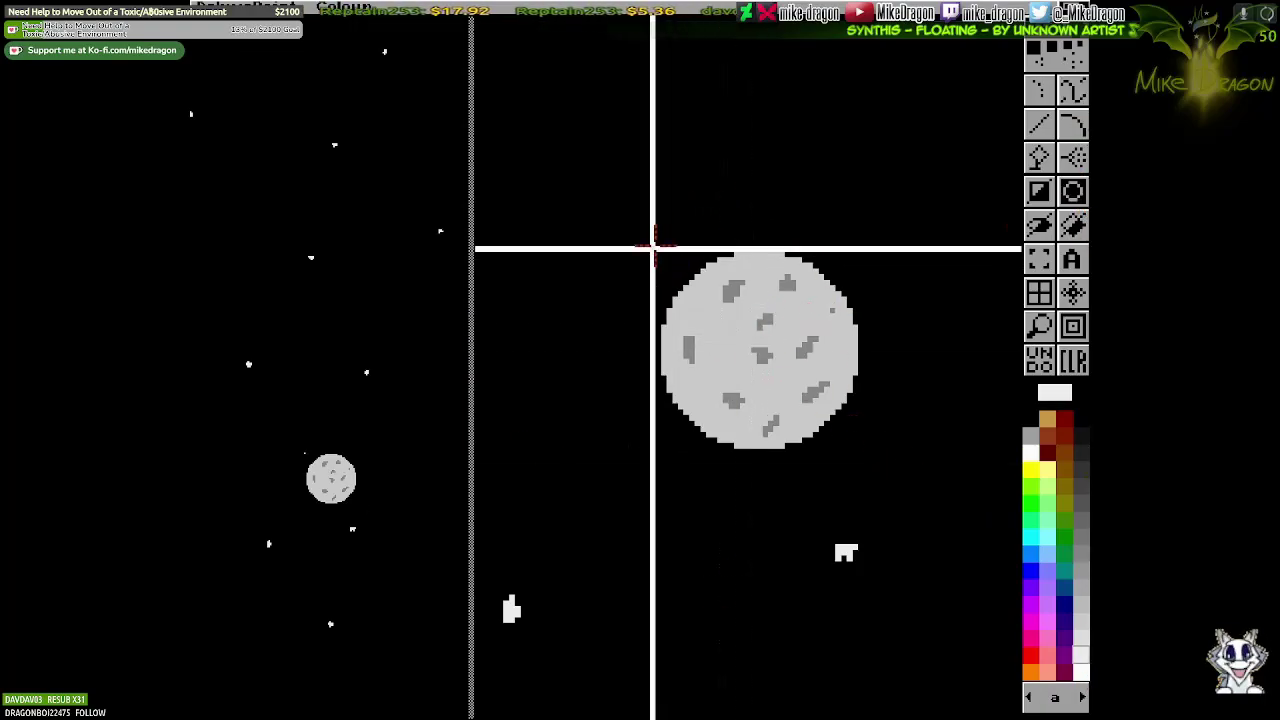
{"action": "left_click_drag", "start_coordinate": [651, 249], "coordinate": [843, 423]}
{"action": "right_click", "coordinate": [1072, 191]}
{"action": "left_click", "coordinate": [600, 280]}
{"action": "left_click", "coordinate": [478, 512]}
{"action": "left_click", "coordinate": [1032, 370]}
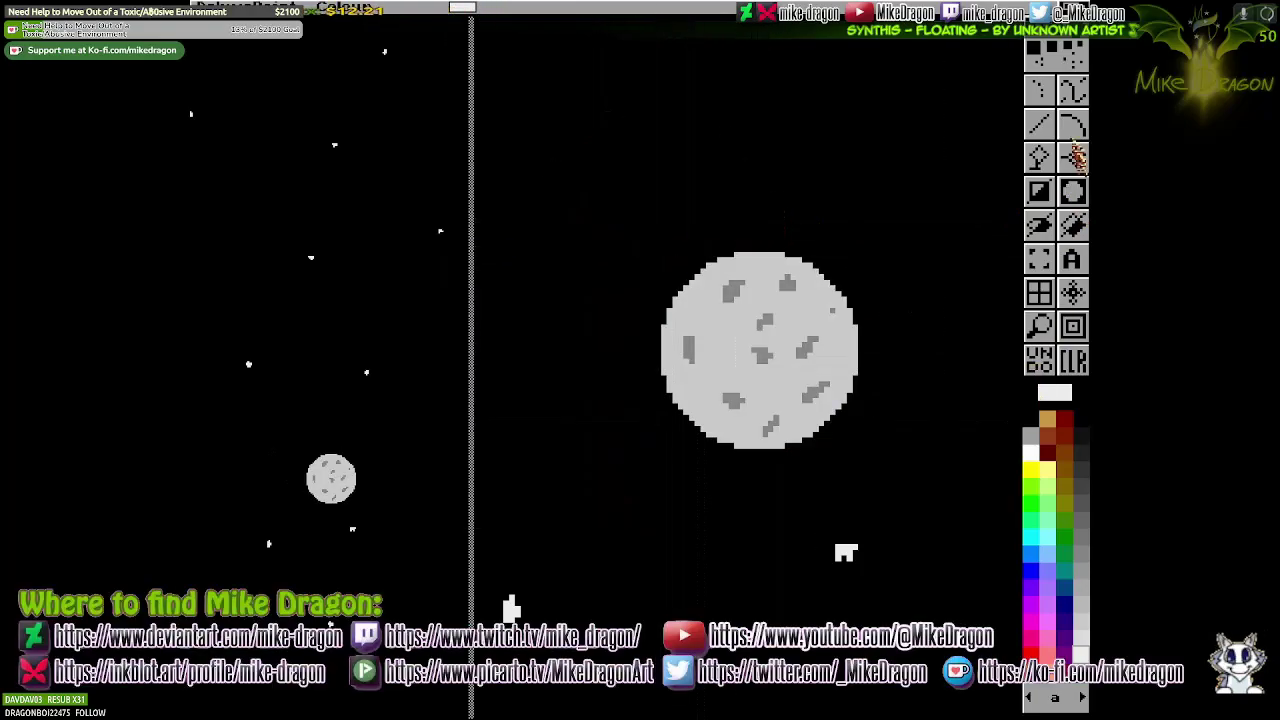
Trace a white outline around the moon's edge freehand in the magnified view
{"action": "left_click", "coordinate": [1072, 326]}
{"action": "left_click", "coordinate": [1072, 326]}
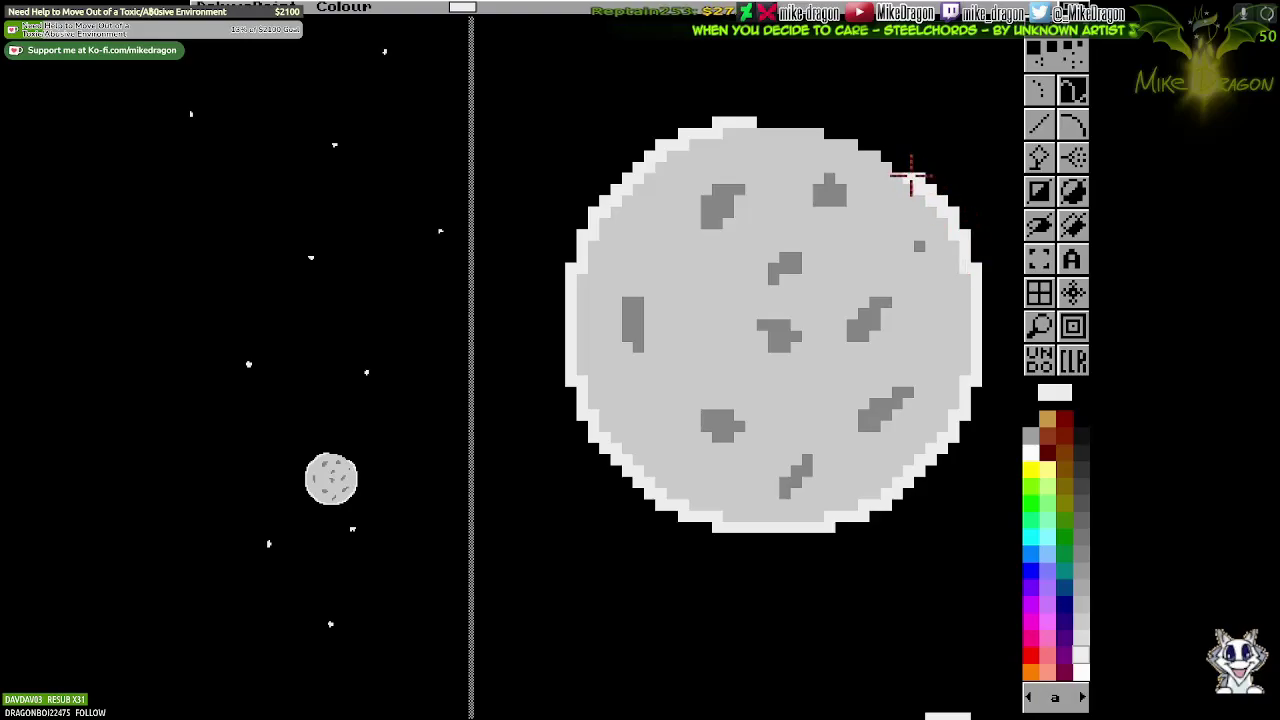
{"action": "key", "text": "m"}
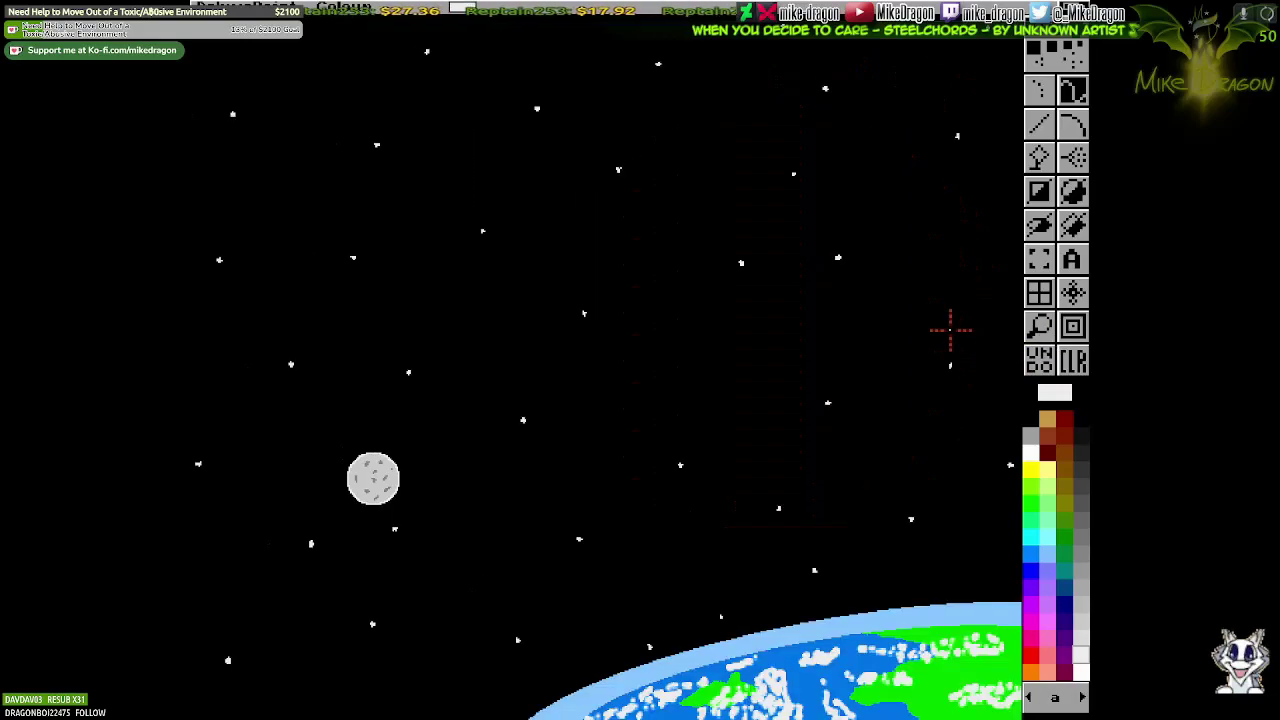
{"action": "right_click", "coordinate": [313, 68]}
{"action": "left_click", "coordinate": [372, 94]}
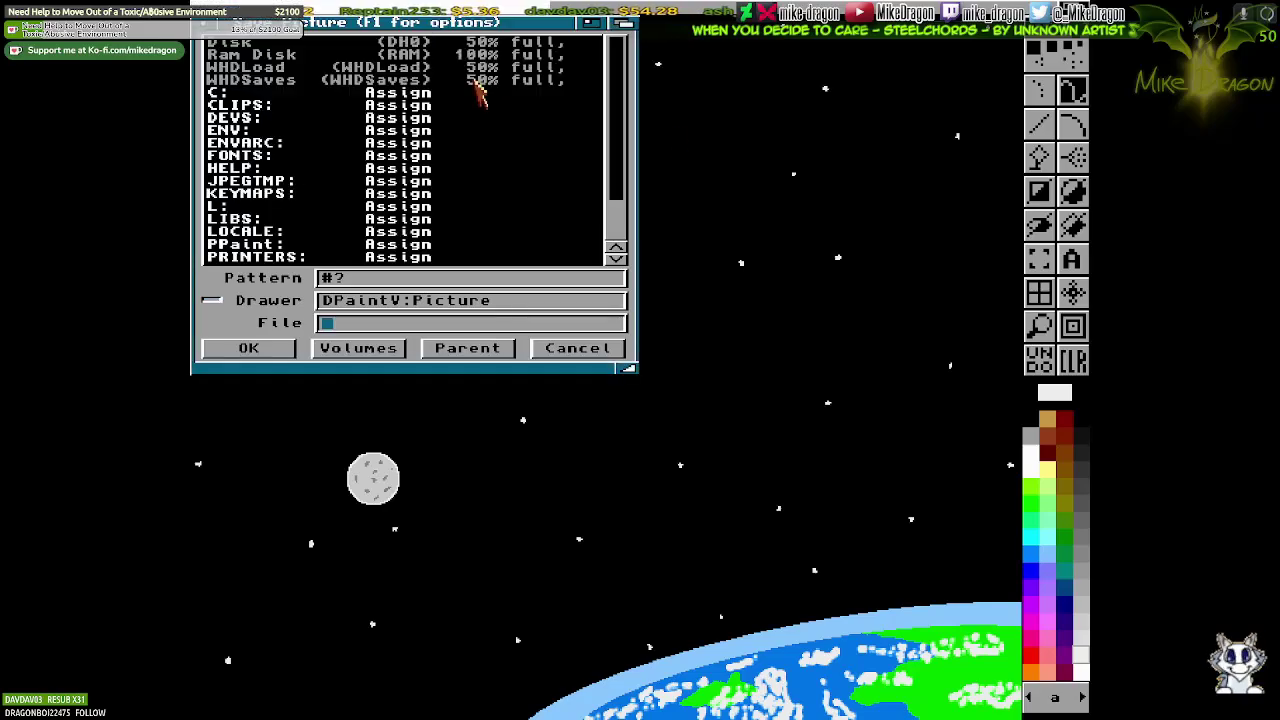
{"action": "left_click", "coordinate": [232, 42]}
{"action": "left_click", "coordinate": [240, 92]}
{"action": "left_click", "coordinate": [300, 117]}
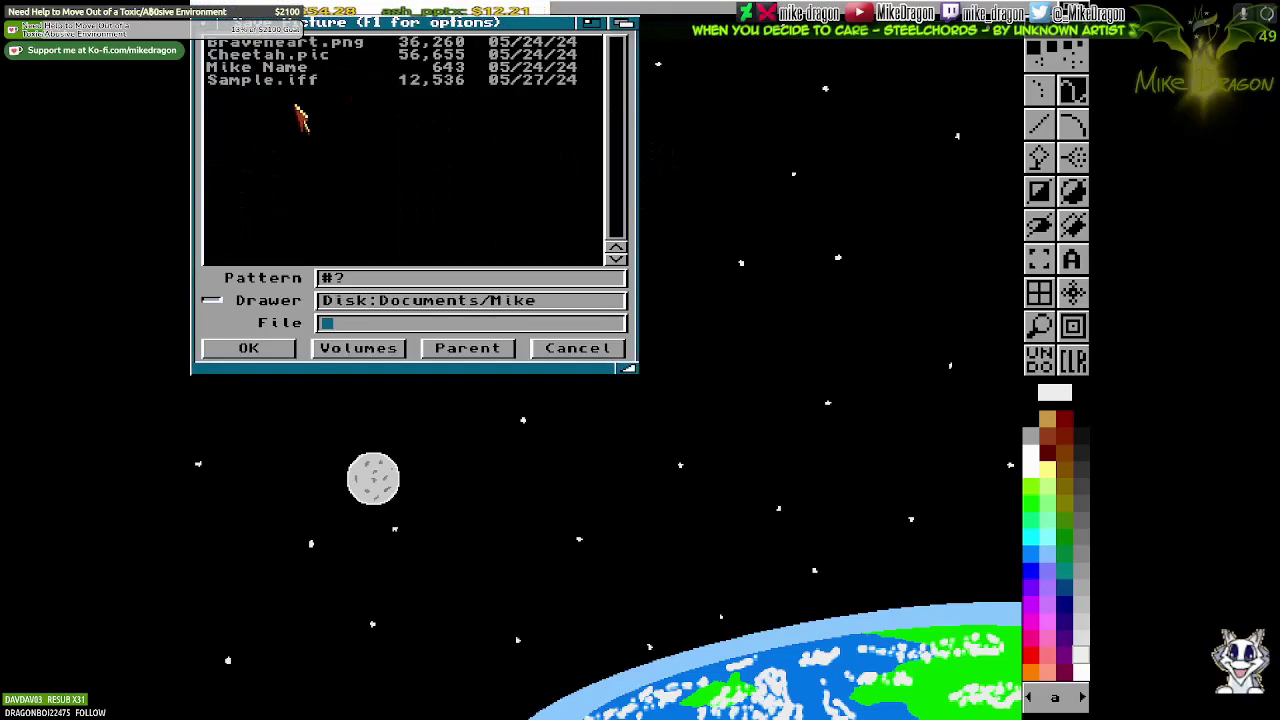
{"action": "right_click", "coordinate": [363, 323]}
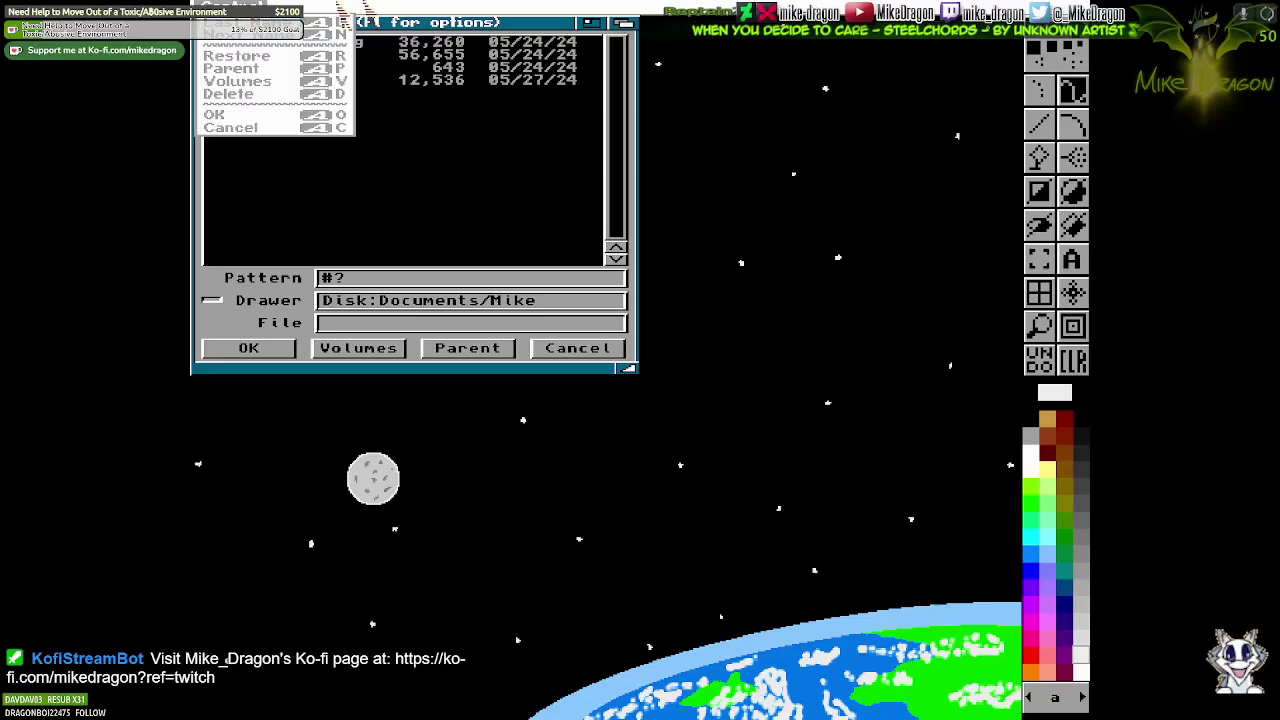
{"action": "left_click", "coordinate": [620, 349]}
Handwrite 06/02/24 and SUNDAY in green in the picture's upper-right corner
{"action": "left_click", "coordinate": [1030, 490]}
{"action": "left_click", "coordinate": [1082, 697]}
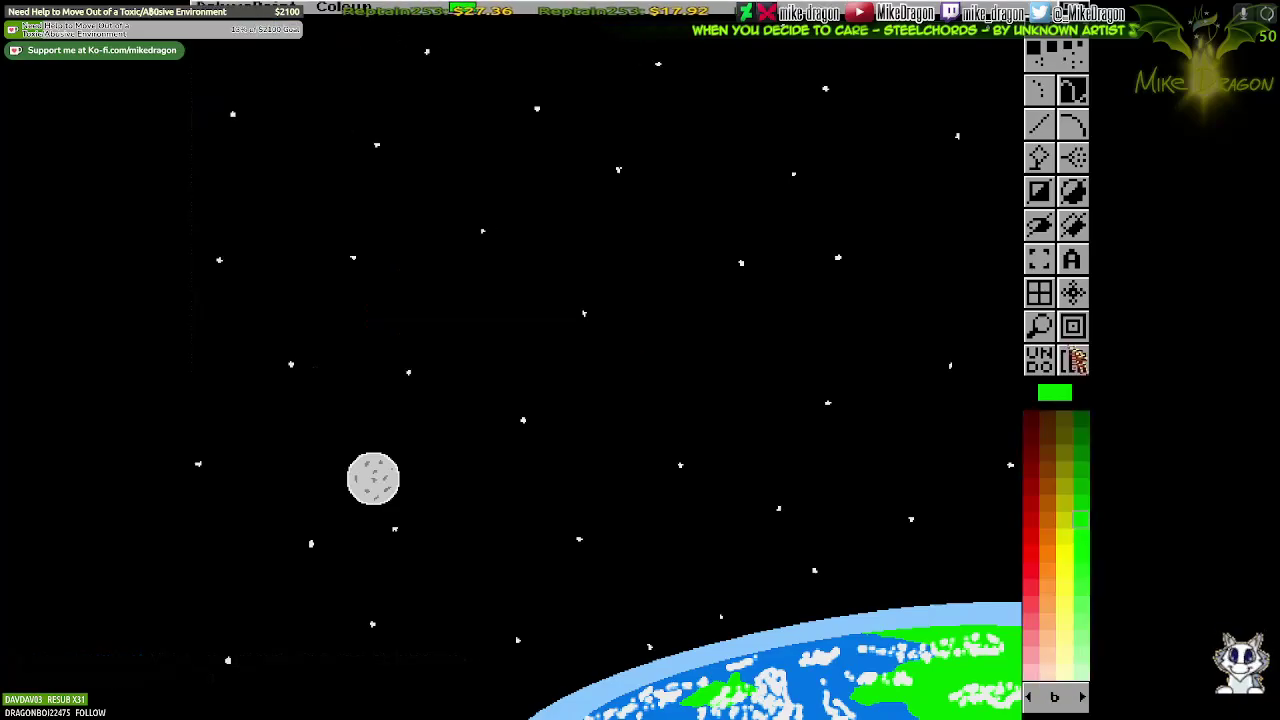
{"action": "key", "text": "m"}
{"action": "left_click_drag", "start_coordinate": [593, 347], "coordinate": [604, 360]}
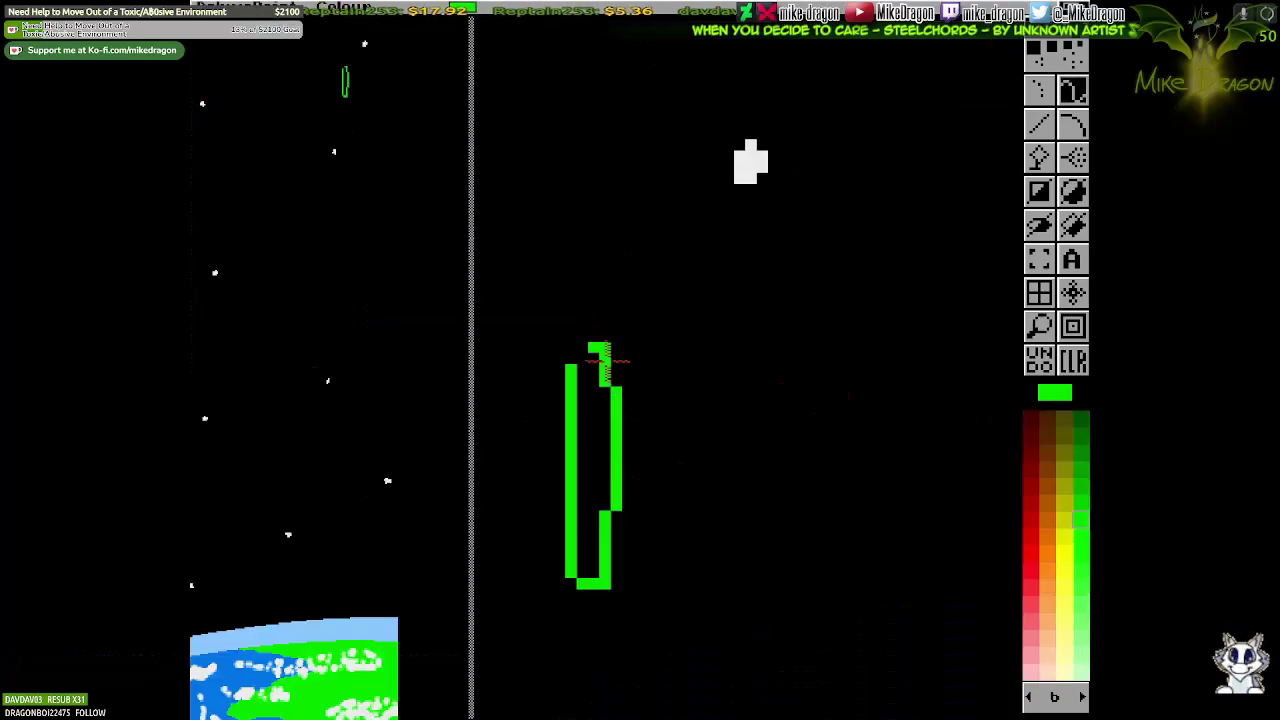
{"action": "left_click", "coordinate": [1039, 365]}
{"action": "left_click", "coordinate": [1039, 327]}
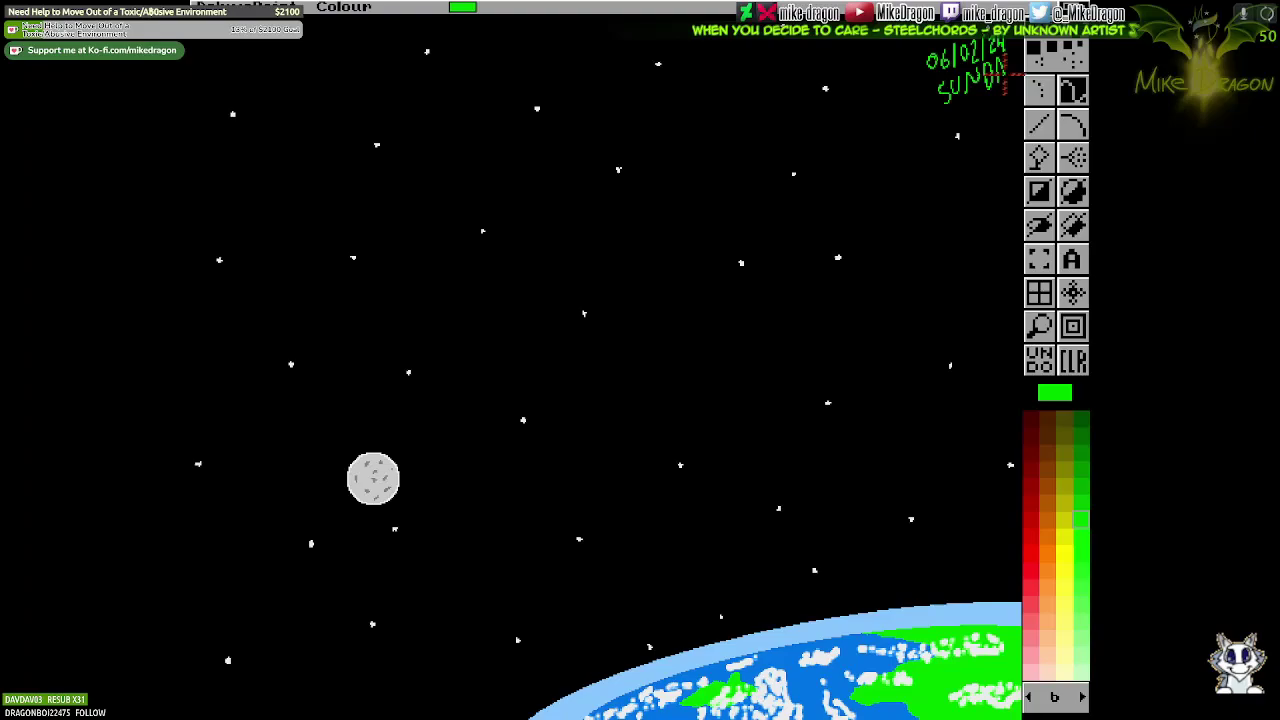
Save the picture as Space in the artist's drawer under Disk:Documents
{"action": "right_click", "coordinate": [230, 30]}
{"action": "left_click", "coordinate": [491, 80]}
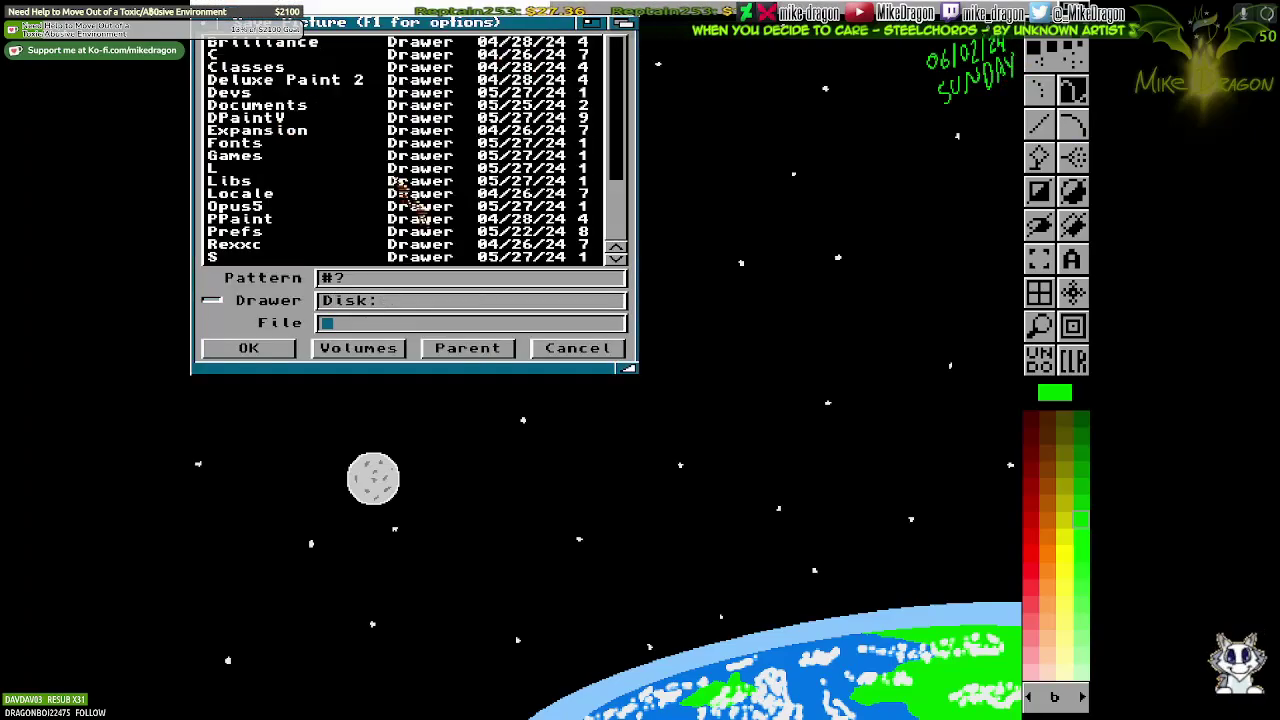
{"action": "double_click", "coordinate": [257, 109]}
{"action": "key", "text": "Return"}
Quit the paint program and start PPaint from the Workbench
{"action": "right_click", "coordinate": [230, 30]}
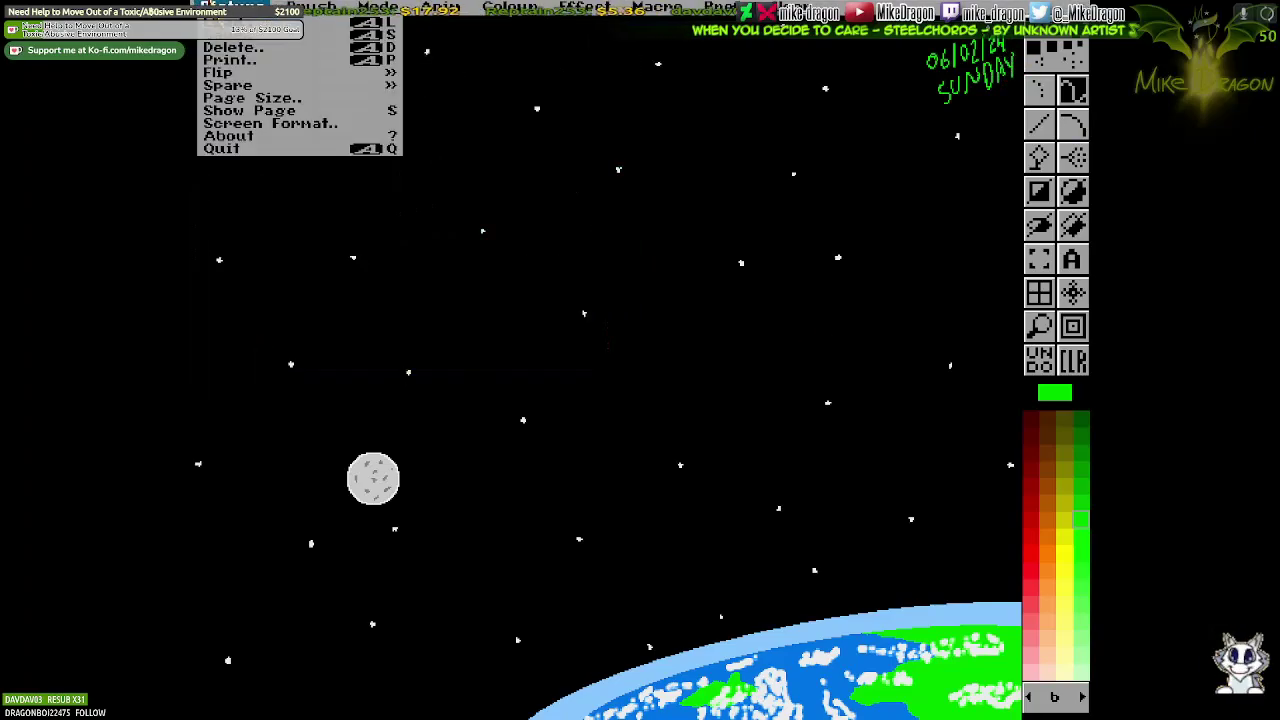
{"action": "left_click", "coordinate": [260, 120]}
{"action": "double_click", "coordinate": [271, 406]}
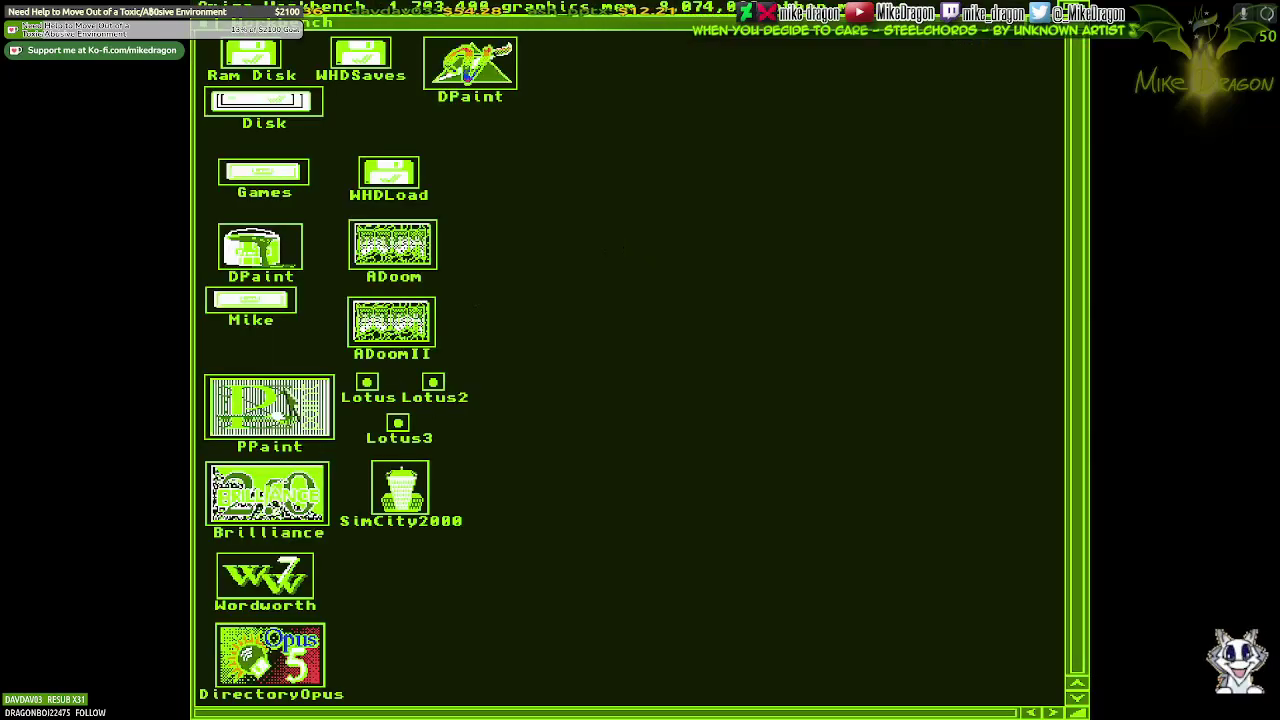
Load the Space picture from the artist's documents drawer
{"action": "right_click", "coordinate": [290, 8]}
{"action": "left_click", "coordinate": [300, 20]}
{"action": "left_click", "coordinate": [480, 505]}
{"action": "double_click", "coordinate": [452, 208]}
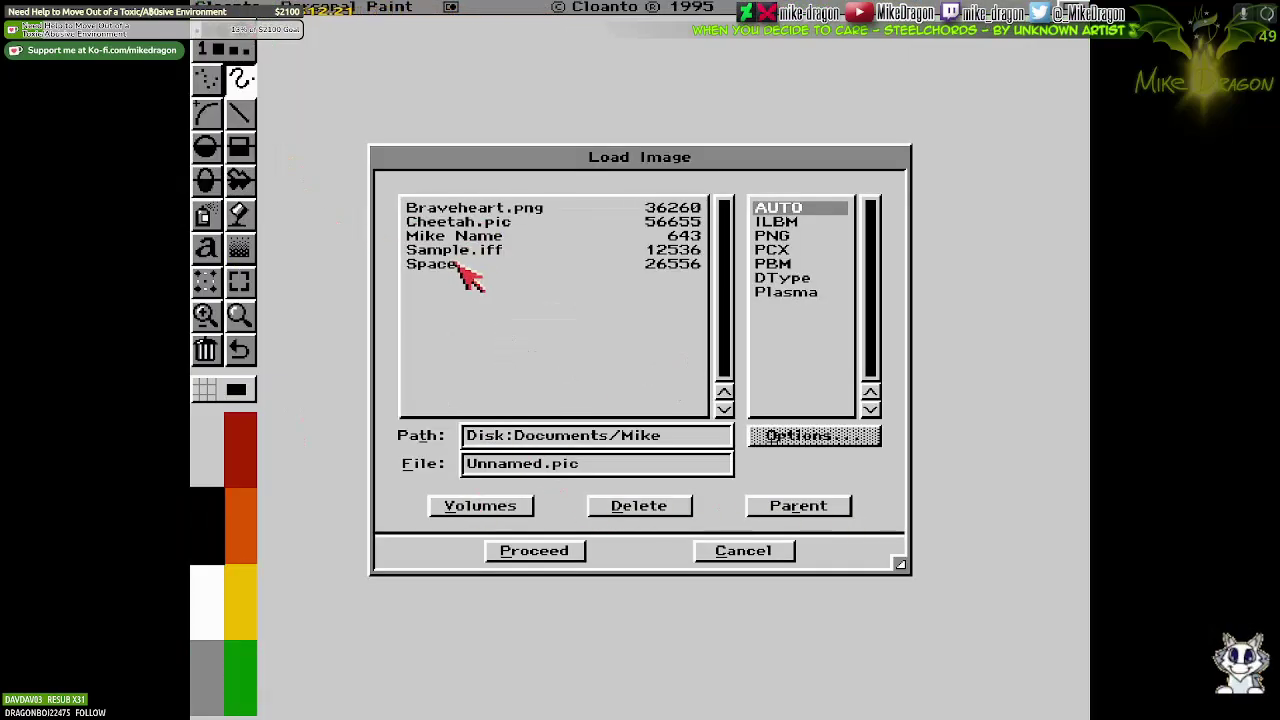
{"action": "double_click", "coordinate": [456, 264]}
{"action": "left_click", "coordinate": [566, 462]}
Save the loaded Space picture in PNG format as SpacePNG in the artist's documents drawer
{"action": "right_click", "coordinate": [230, 8]}
{"action": "left_click", "coordinate": [240, 43]}
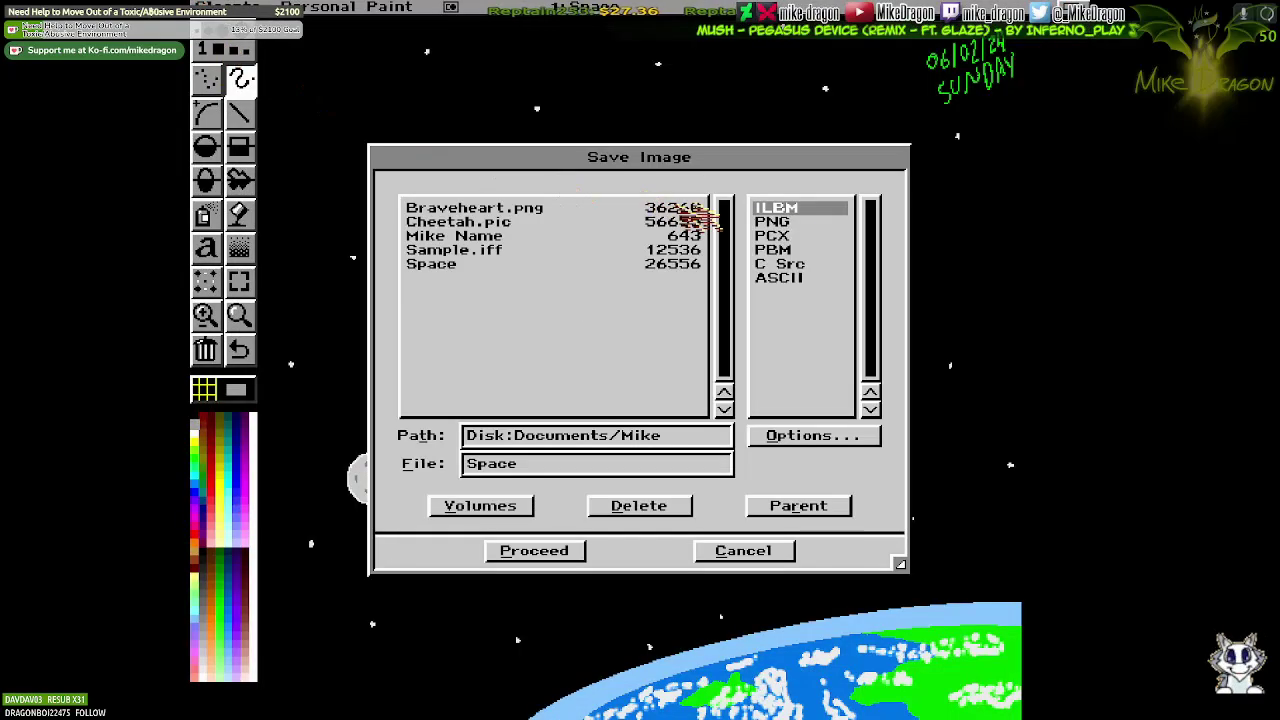
{"action": "left_click", "coordinate": [615, 466]}
{"action": "key", "text": "Return"}
{"action": "left_click", "coordinate": [688, 434]}
{"action": "right_click", "coordinate": [230, 8]}
{"action": "left_click", "coordinate": [240, 43]}
{"action": "left_click", "coordinate": [575, 464]}
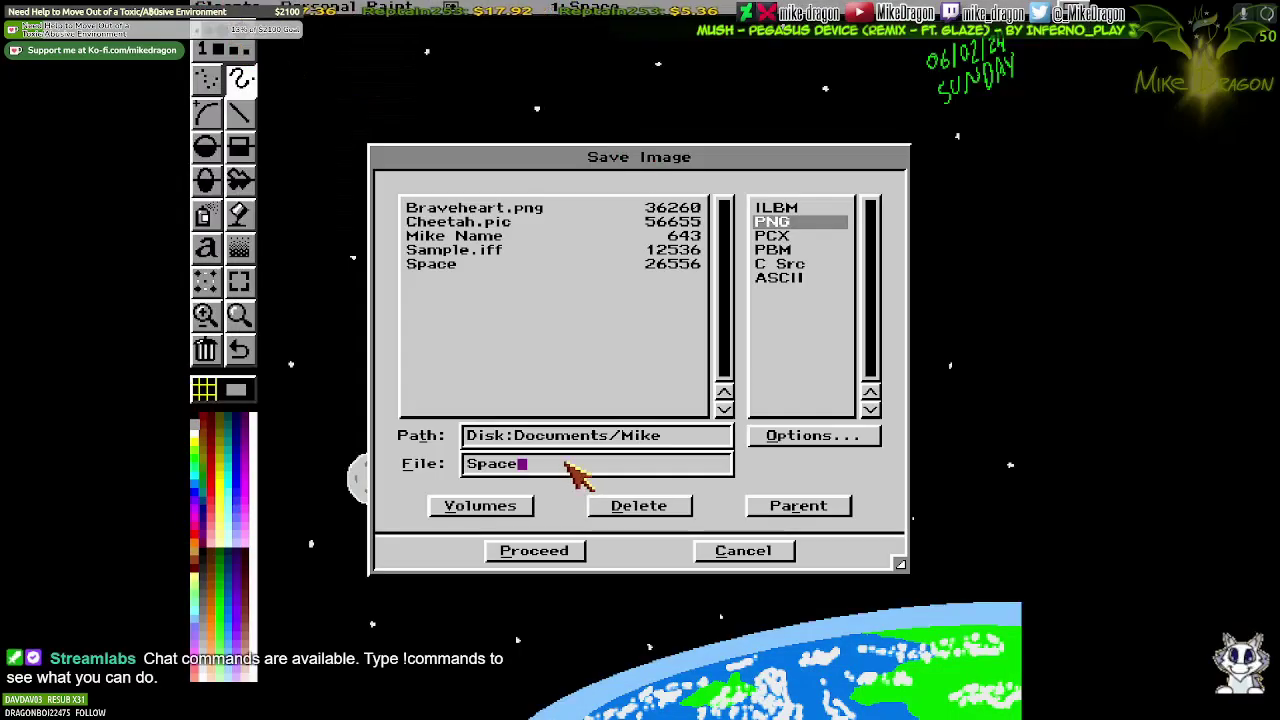
{"action": "type", "text": ".png"}
{"action": "key", "text": "Return"}
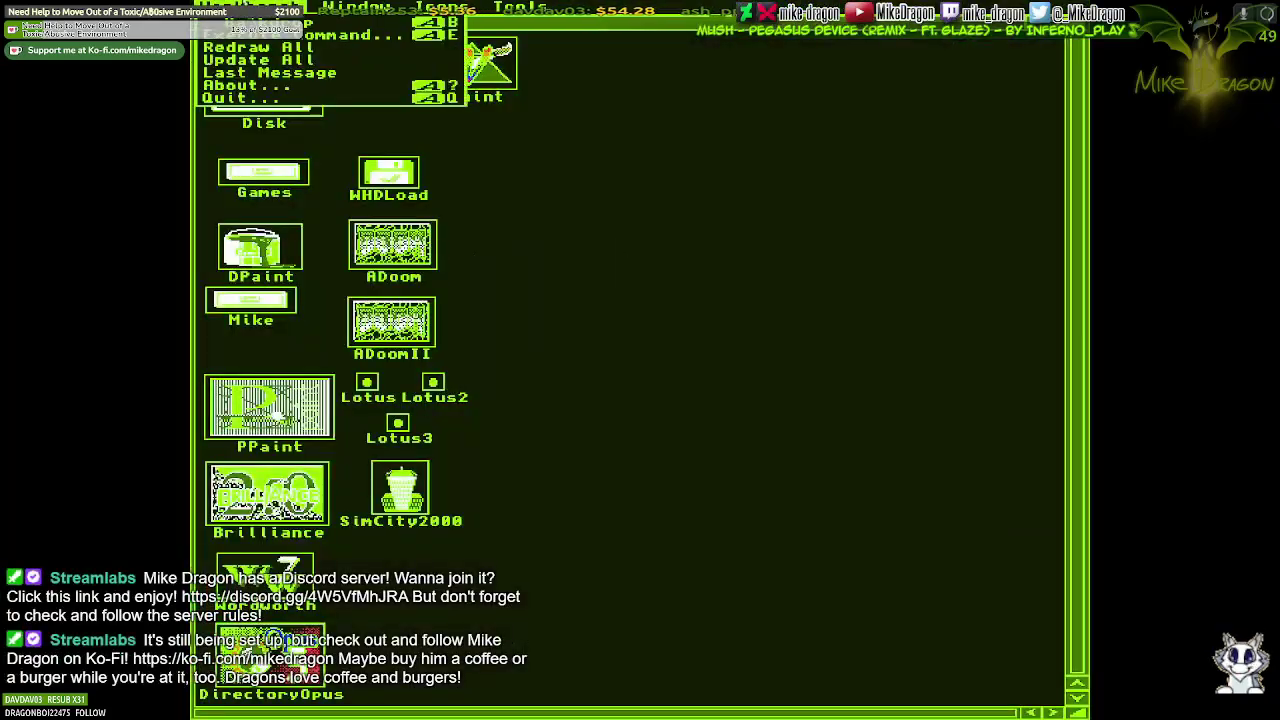
Leave the Amiga Workbench, launch Mario Paint from the game list, and open its drawing canvas
{"action": "right_click", "coordinate": [229, 94]}
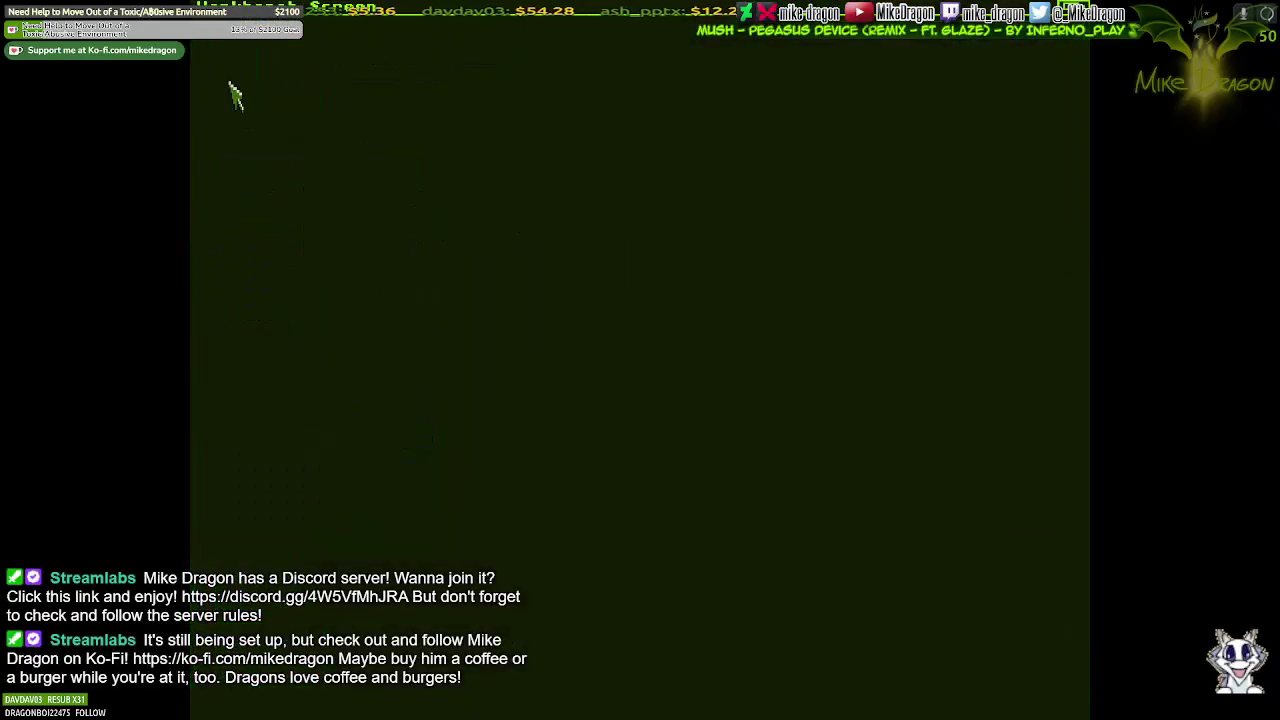
{"action": "key", "text": "Down"}
{"action": "key", "text": "Down"}
{"action": "key", "text": "Down"}
{"action": "key", "text": "Down"}
{"action": "key", "text": "Down"}
{"action": "key", "text": "Down"}
{"action": "key", "text": "Down"}
{"action": "key", "text": "Down"}
{"action": "key", "text": "Down"}
{"action": "key", "text": "Down"}
{"action": "key", "text": "Down"}
{"action": "key", "text": "Down"}
{"action": "key", "text": "Down"}
{"action": "key", "text": "Down"}
{"action": "key", "text": "Down"}
{"action": "key", "text": "Down"}
{"action": "key", "text": "Down"}
{"action": "key", "text": "Down"}
{"action": "key", "text": "Down"}
{"action": "key", "text": "Down"}
{"action": "key", "text": "Return"}
{"action": "key", "text": "Down"}
{"action": "key", "text": "Down"}
{"action": "key", "text": "Down"}
{"action": "key", "text": "Down"}
{"action": "key", "text": "Down"}
{"action": "key", "text": "Down"}
{"action": "key", "text": "Down"}
{"action": "key", "text": "Down"}
{"action": "key", "text": "Down"}
{"action": "key", "text": "Down"}
{"action": "key", "text": "Down"}
{"action": "key", "text": "Down"}
{"action": "key", "text": "Return"}
{"action": "key", "text": "Return"}
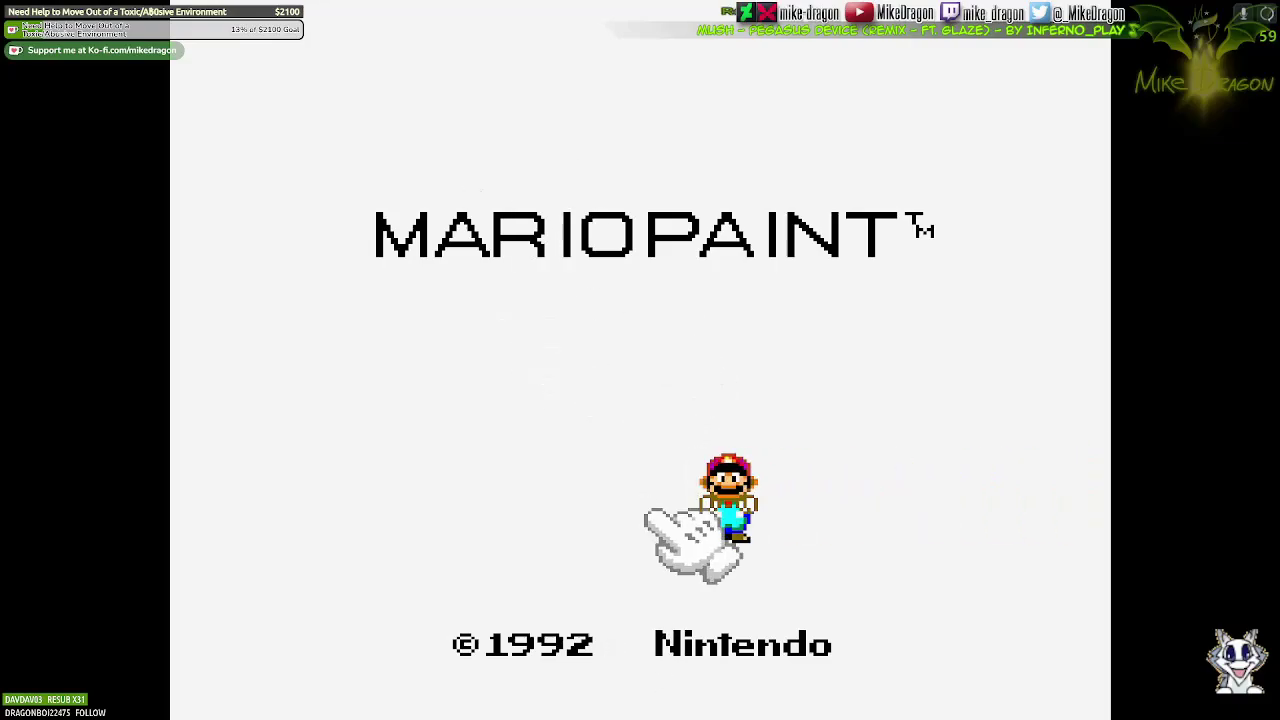
{"action": "left_click", "coordinate": [686, 514]}
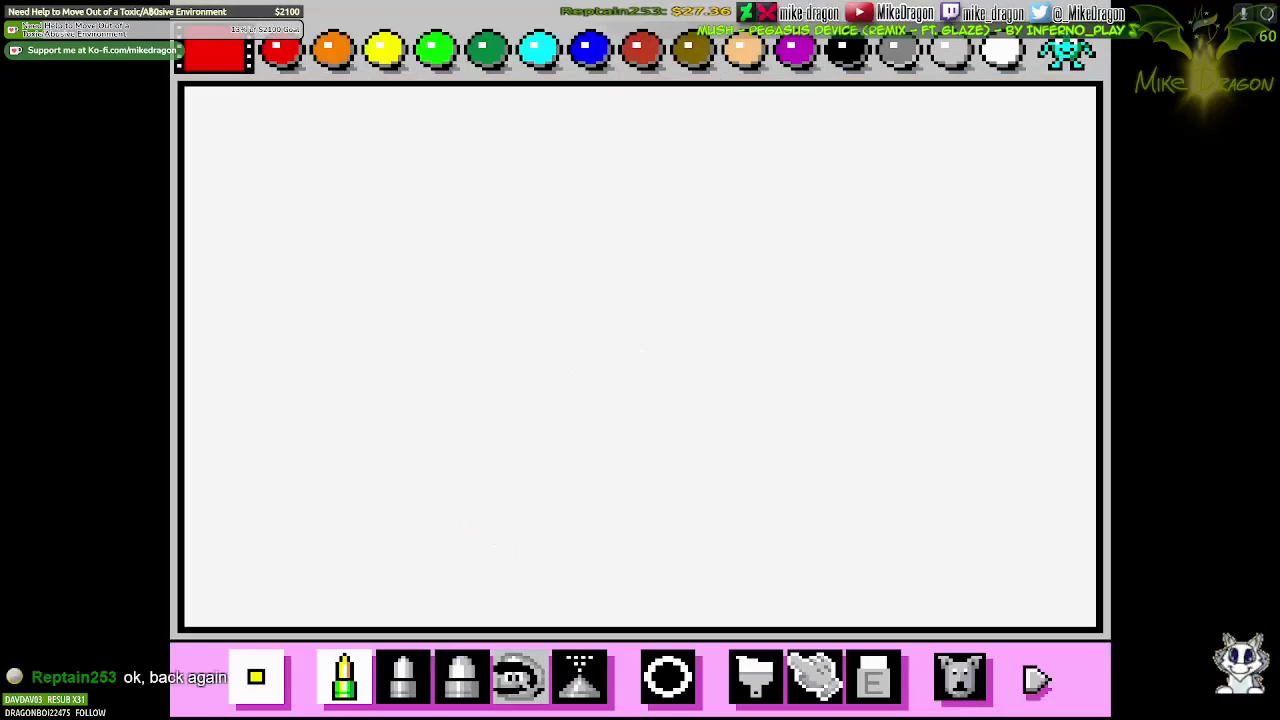
Scribble freehand red lines and then green lines and handwriting across the Mario Paint canvas
{"action": "mouse_move", "coordinate": [993, 167]}
{"action": "left_mouse_down"}
{"action": "mouse_move", "coordinate": [372, 447]}
{"action": "mouse_move", "coordinate": [977, 374]}
{"action": "mouse_move", "coordinate": [590, 548]}
{"action": "left_mouse_up"}
{"action": "left_click", "coordinate": [435, 47]}
{"action": "mouse_move", "coordinate": [449, 191]}
{"action": "left_mouse_down"}
{"action": "mouse_move", "coordinate": [900, 160]}
{"action": "mouse_move", "coordinate": [440, 552]}
{"action": "mouse_move", "coordinate": [332, 240]}
{"action": "left_mouse_up"}
{"action": "left_click", "coordinate": [706, 432]}
{"action": "left_click_drag", "start_coordinate": [846, 369], "coordinate": [918, 385]}
{"action": "left_click_drag", "start_coordinate": [293, 180], "coordinate": [372, 105]}
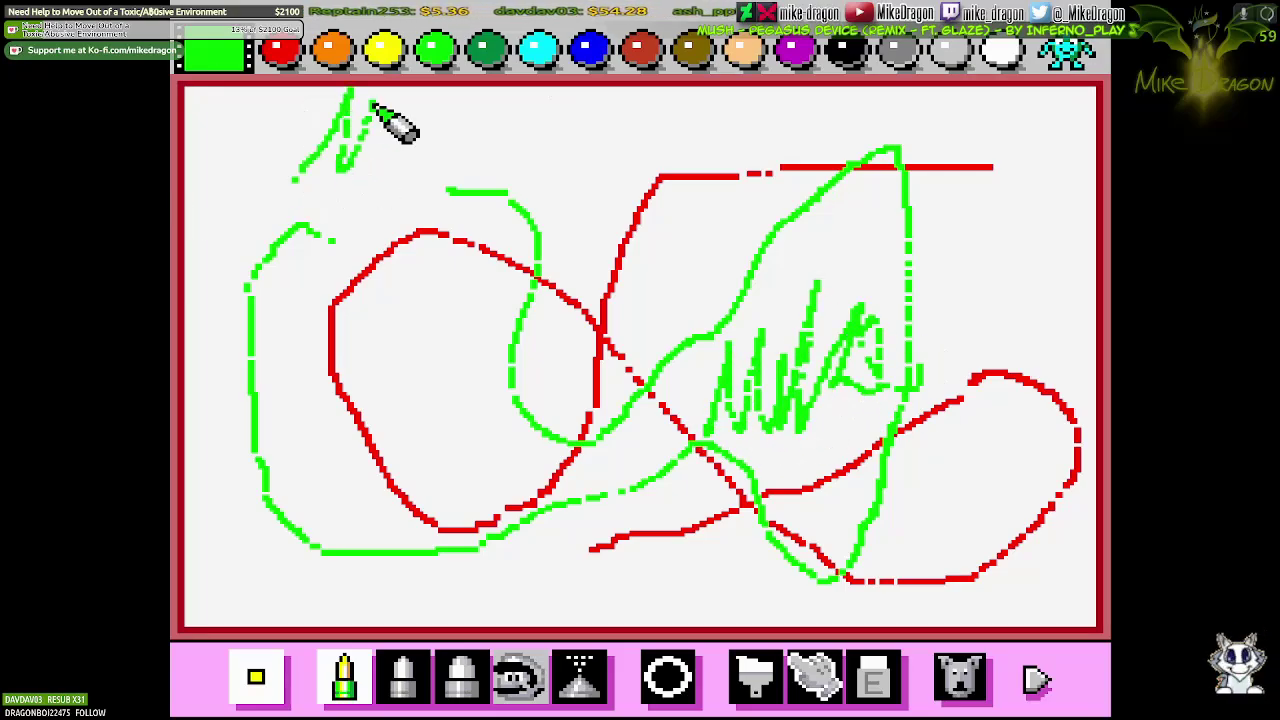
{"action": "mouse_move", "coordinate": [699, 215]}
{"action": "left_mouse_down"}
{"action": "mouse_move", "coordinate": [749, 225]}
{"action": "mouse_move", "coordinate": [789, 303]}
{"action": "left_mouse_up"}
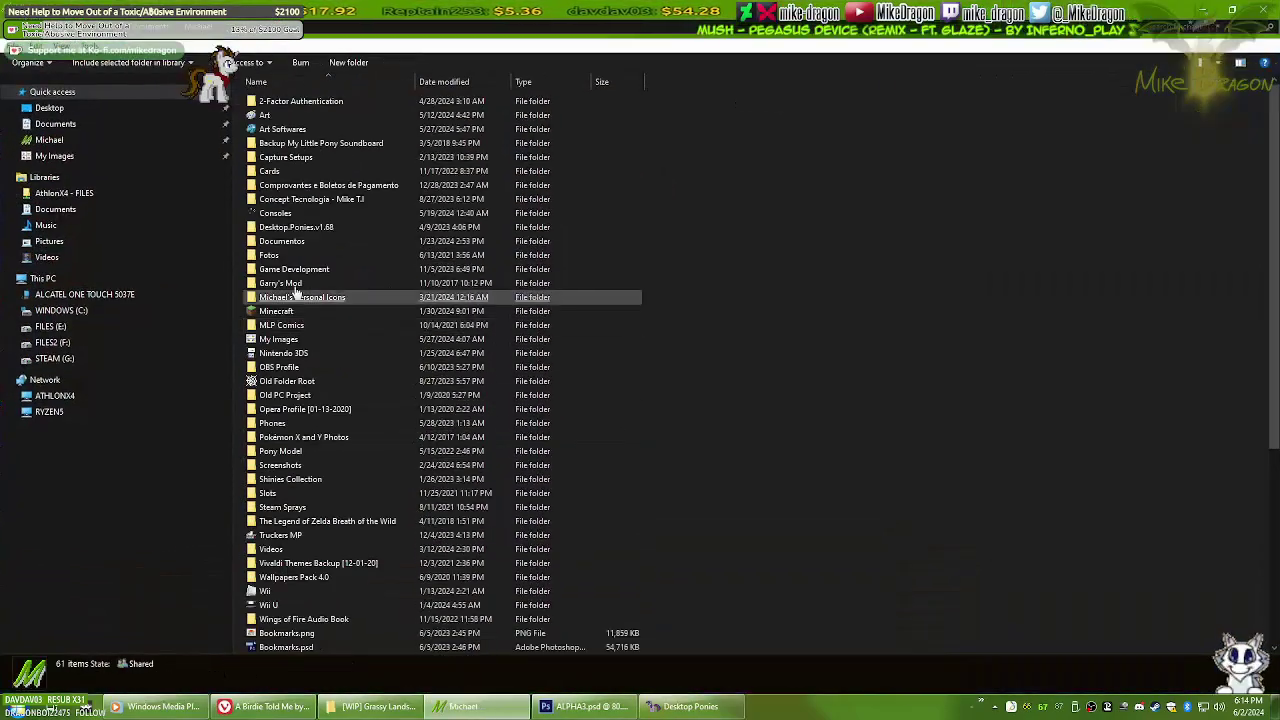
Find SpacePNG in the Workbench 3.1 BootHD documents folder, inspect it up close in Paint, and close Paint
{"action": "scroll", "coordinate": [300, 600], "scroll_direction": "down", "scroll_amount": 4}
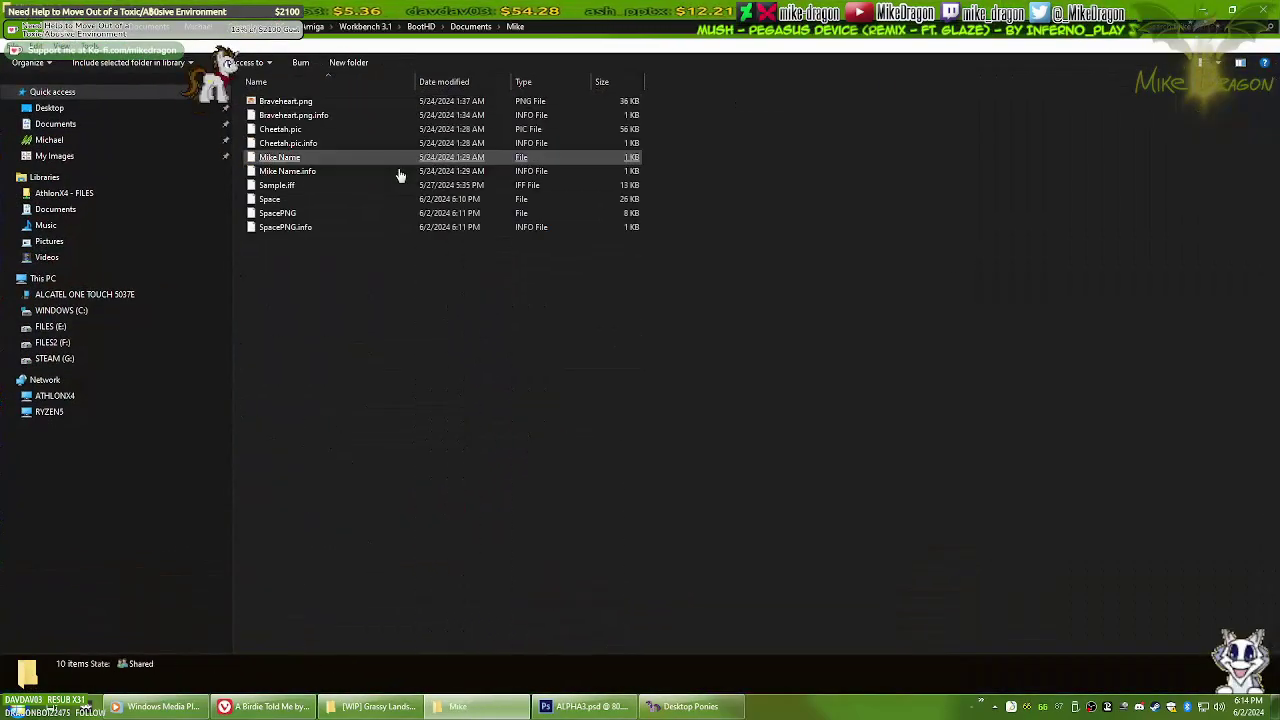
{"action": "scroll", "coordinate": [640, 175], "scroll_direction": "up", "scroll_amount": 2}
{"action": "mouse_move", "coordinate": [866, 120]}
{"action": "left_mouse_down"}
{"action": "mouse_move", "coordinate": [846, 180]}
{"action": "mouse_move", "coordinate": [792, 690]}
{"action": "mouse_move", "coordinate": [200, 270]}
{"action": "left_mouse_up"}
{"action": "scroll", "coordinate": [330, 303], "scroll_direction": "up", "scroll_amount": 3}
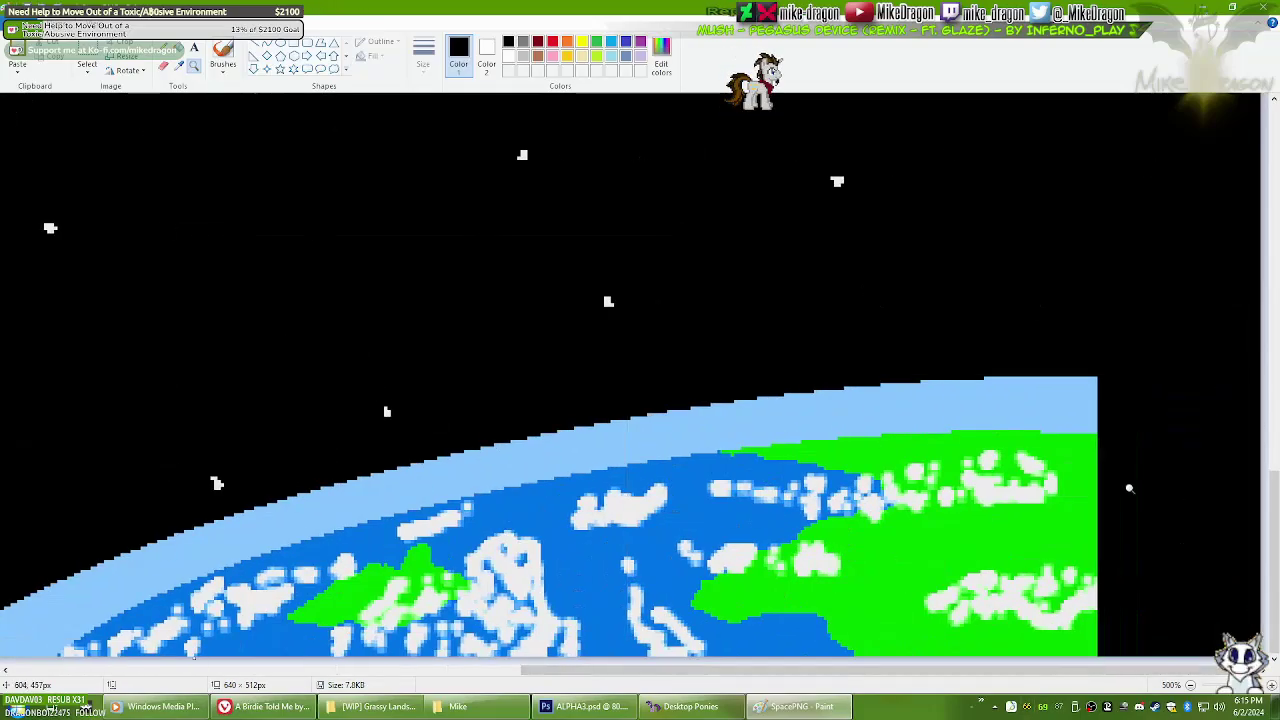
{"action": "scroll", "coordinate": [1190, 690], "scroll_direction": "down", "scroll_amount": 3}
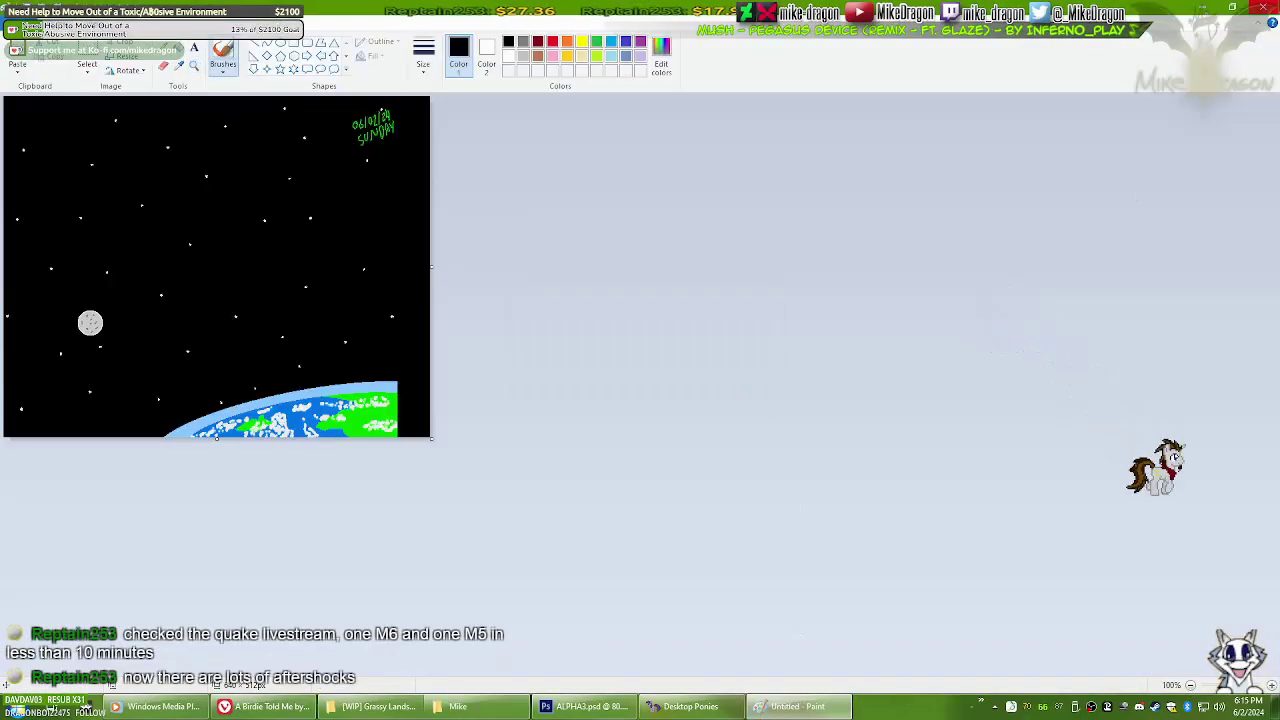
{"action": "key", "text": "alt+F4"}
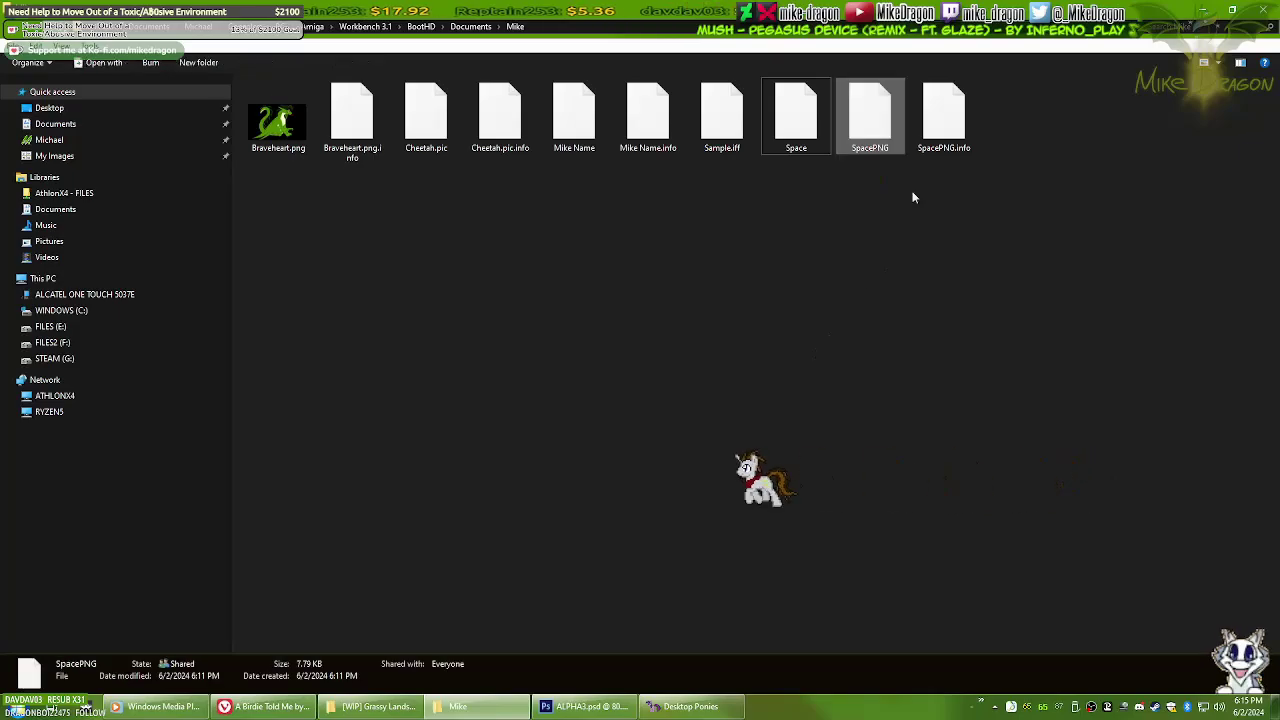
{"action": "key", "text": "Return"}
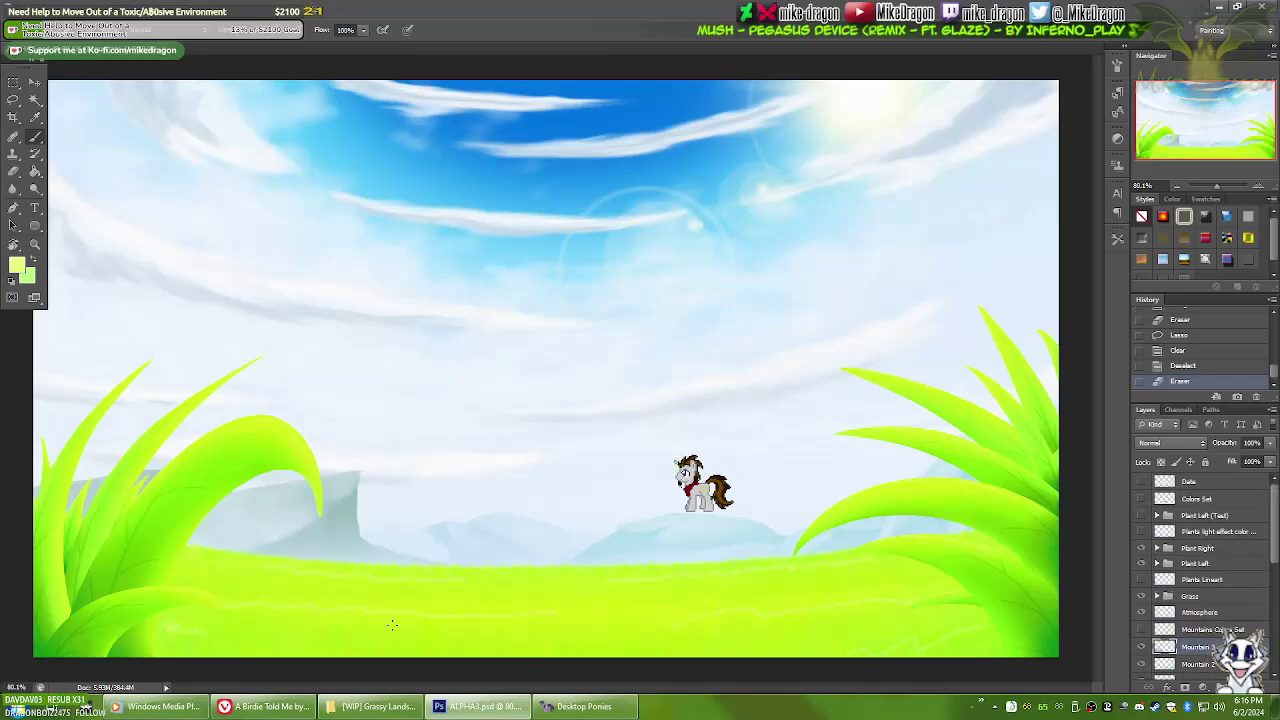
Check the reference drawing in the browser, return to the ALPHA3 painting, and add a layer above the Plant Right group
{"action": "key", "text": "alt+Tab"}
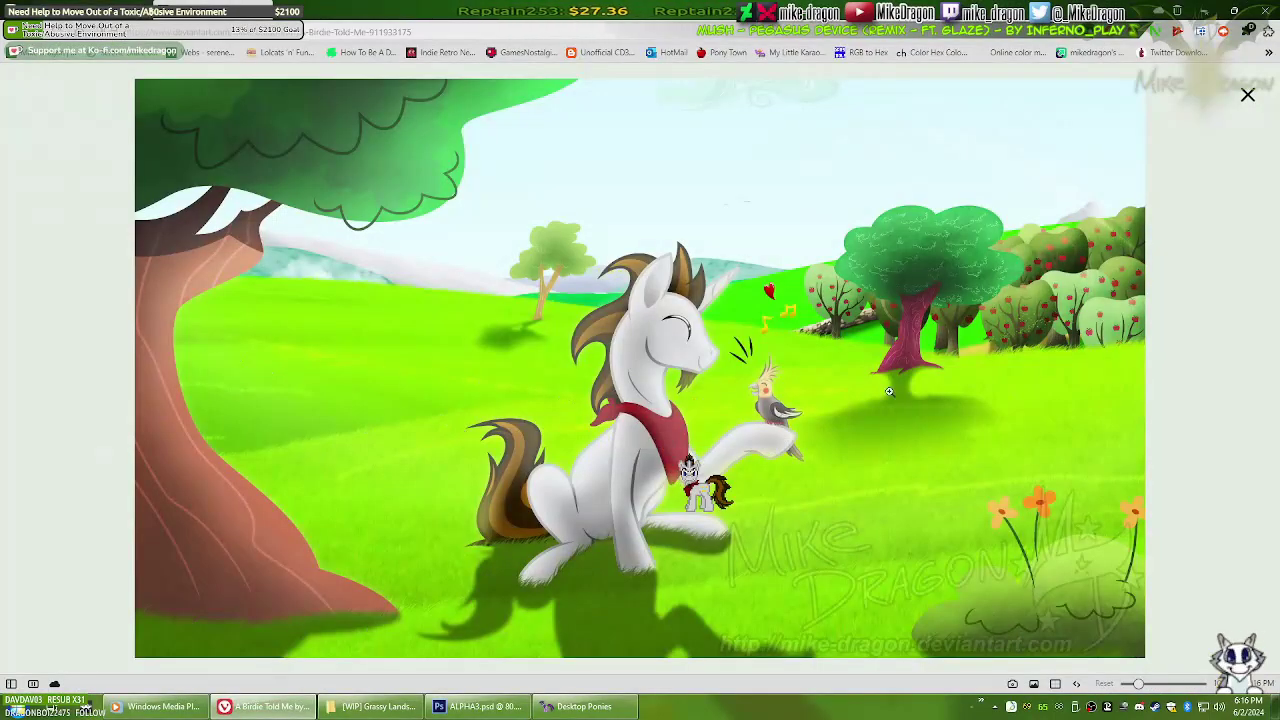
{"action": "key", "text": "alt+Tab"}
{"action": "right_click", "coordinate": [828, 164]}
{"action": "left_click_drag", "start_coordinate": [828, 164], "coordinate": [828, 405]}
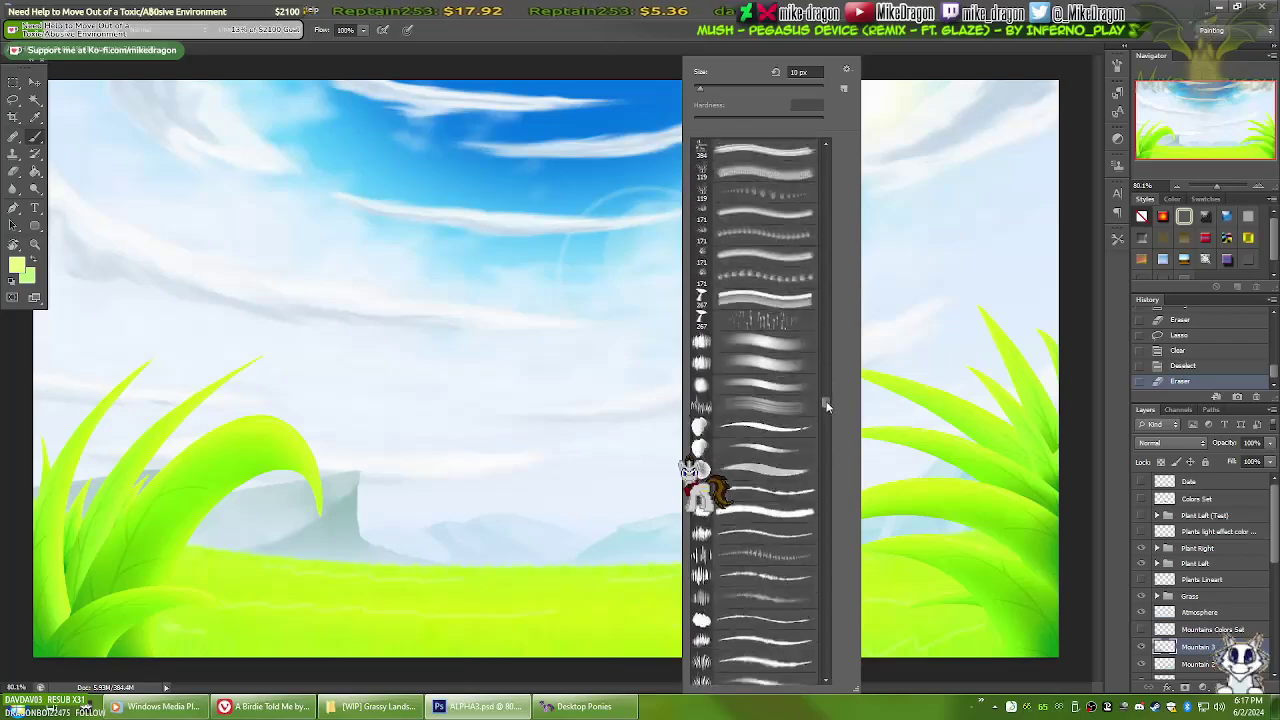
{"action": "left_click", "coordinate": [1197, 548]}
{"action": "key", "text": "ctrl+shift+alt+n"}
Try several wispy and particle brush presets with a test stroke across the upper sky
{"action": "right_click", "coordinate": [897, 164]}
{"action": "left_click_drag", "start_coordinate": [895, 164], "coordinate": [896, 650]}
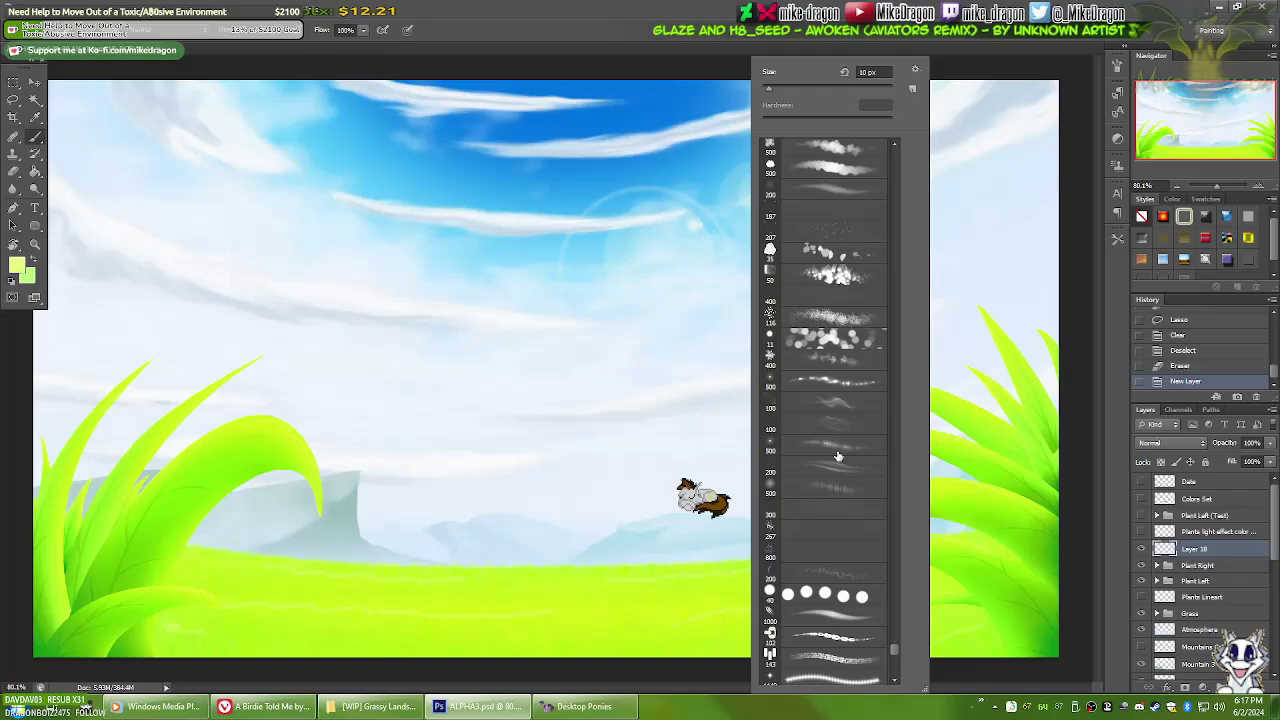
{"action": "left_click", "coordinate": [838, 457]}
{"action": "left_click_drag", "start_coordinate": [300, 170], "coordinate": [580, 200]}
{"action": "key", "text": "ctrl+z"}
{"action": "right_click", "coordinate": [740, 160]}
{"action": "right_click", "coordinate": [794, 325]}
{"action": "right_click", "coordinate": [780, 330]}
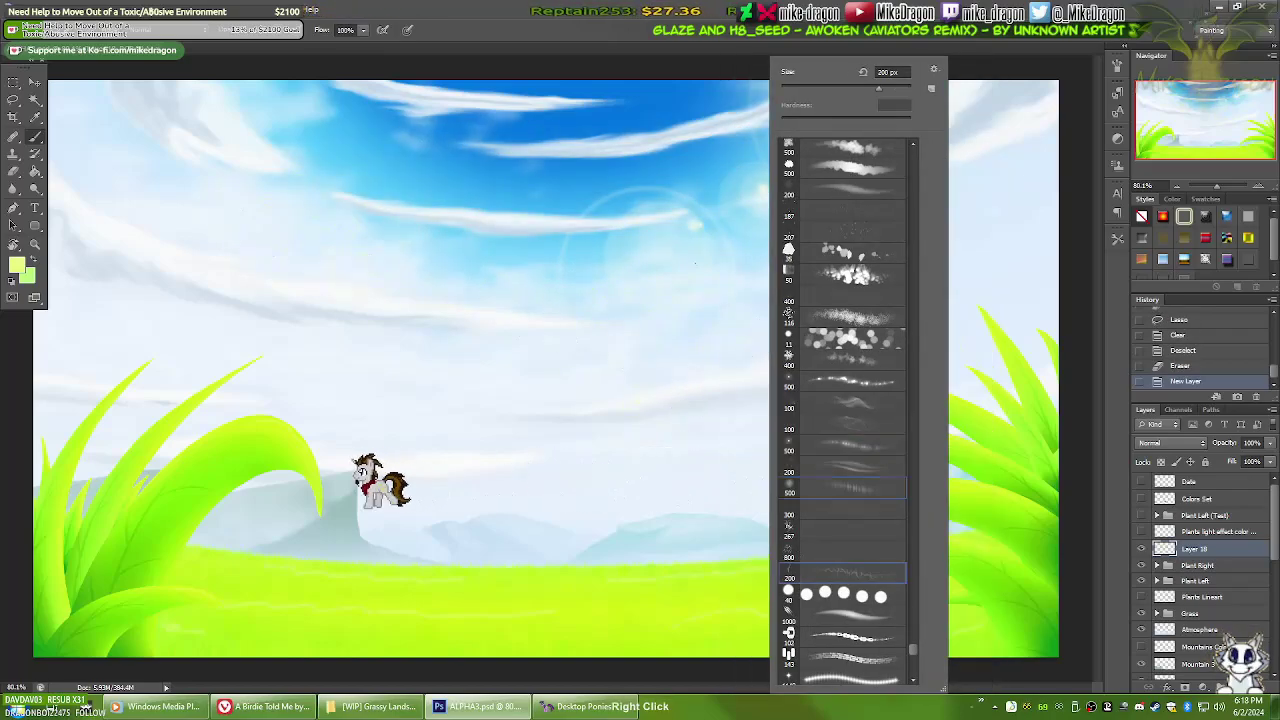
{"action": "right_click", "coordinate": [497, 300]}
{"action": "key", "text": "Escape"}
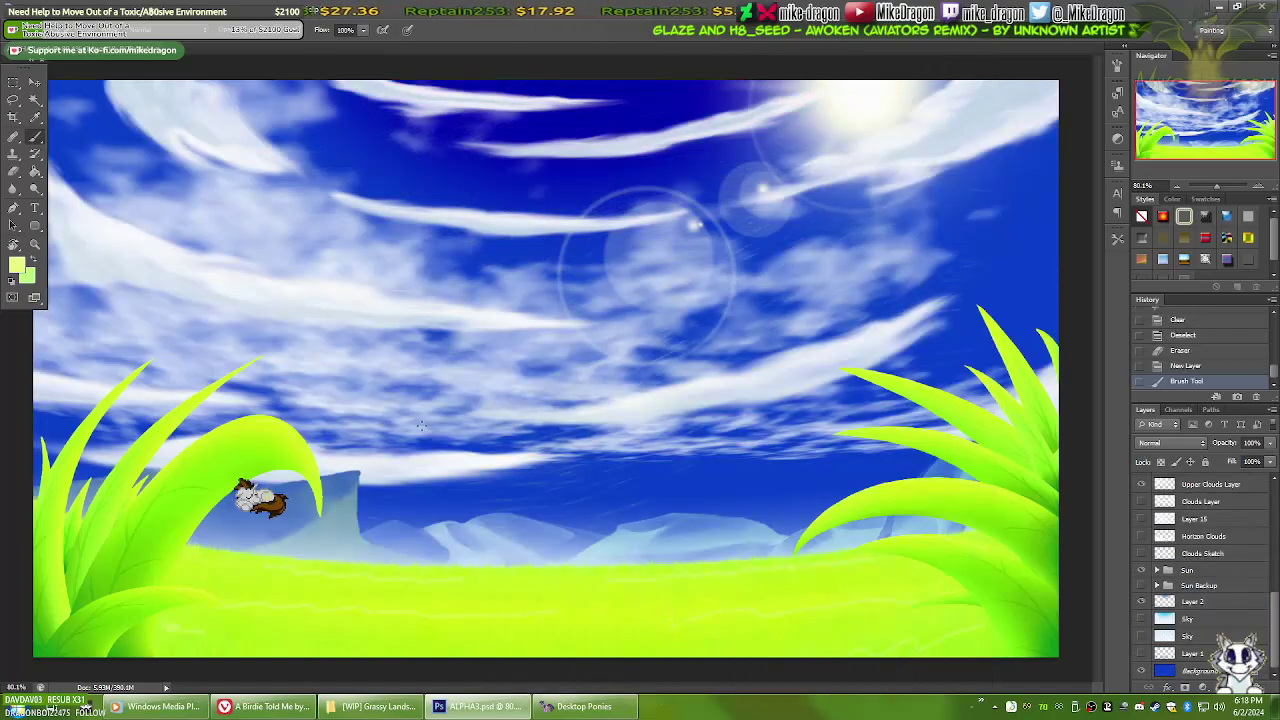
Sample white from the clouds and try more brush presets for the wind trails
{"action": "left_click", "coordinate": [405, 390], "text": "alt"}
{"action": "right_click", "coordinate": [880, 380]}
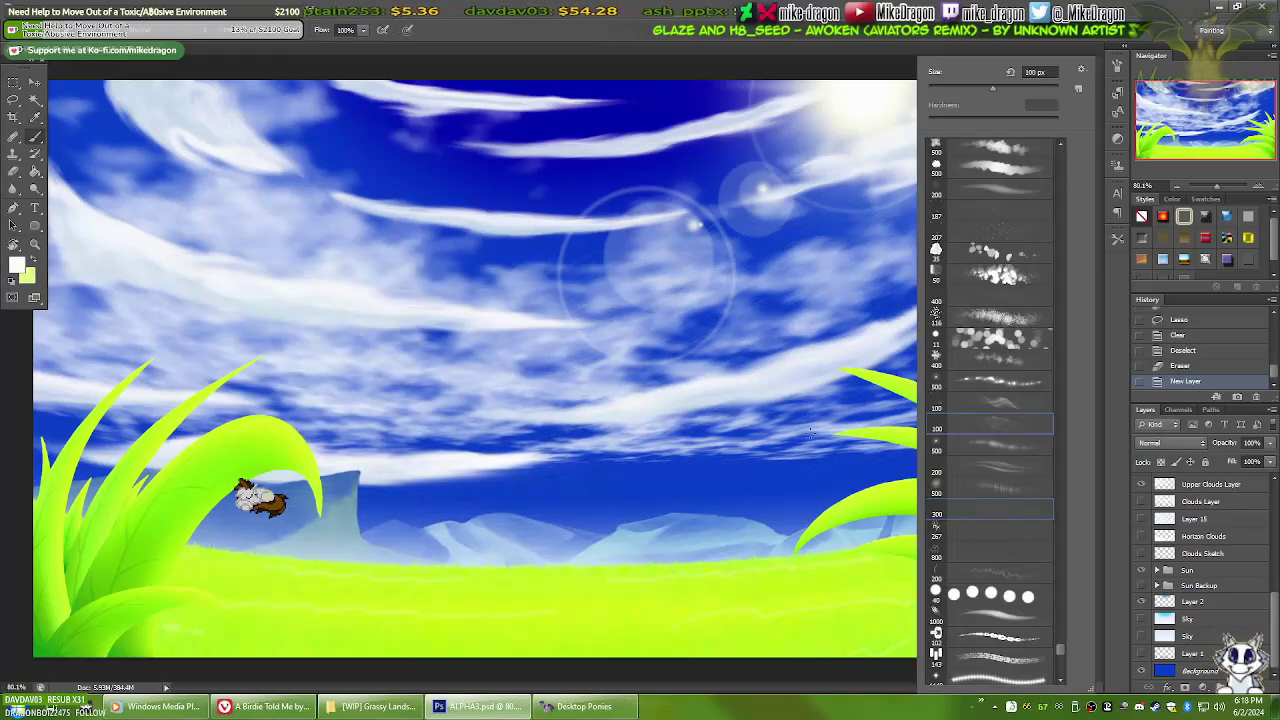
{"action": "right_click", "coordinate": [495, 388]}
{"action": "key", "text": "Escape"}
{"action": "right_click", "coordinate": [610, 390]}
{"action": "key", "text": "Escape"}
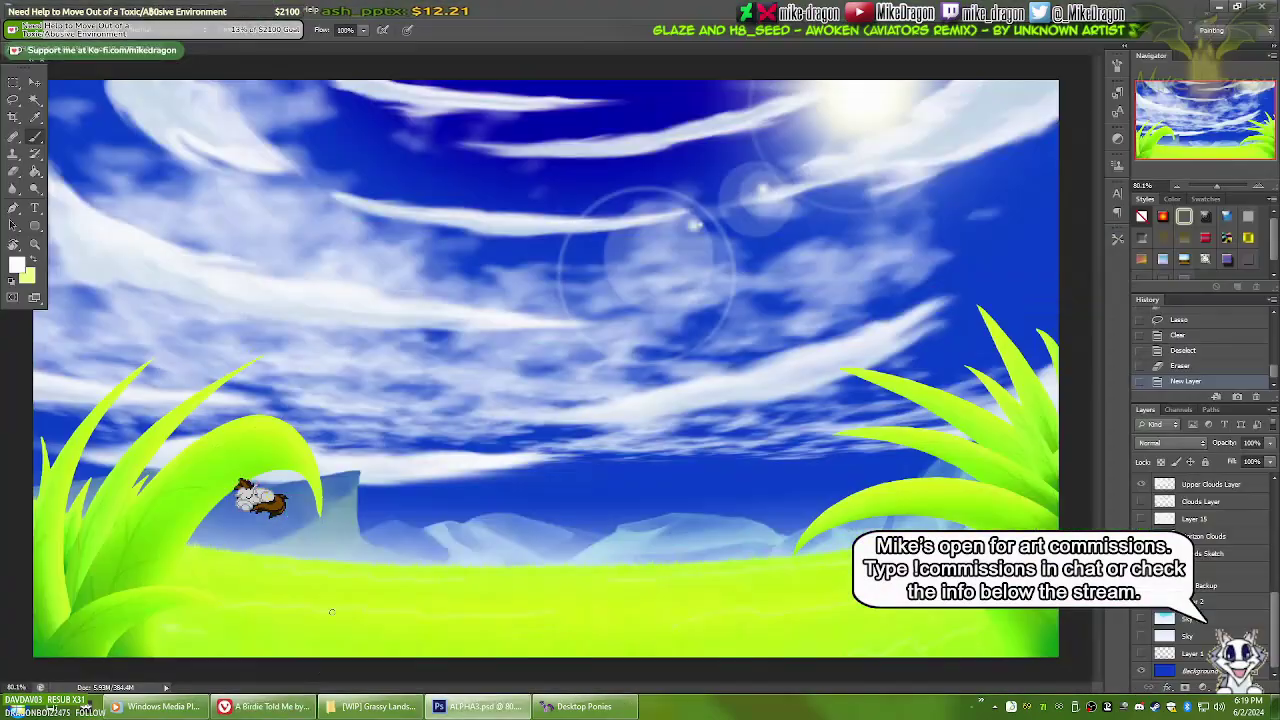
Set the foreground colour to yellow-green d8fa3b and paint sparkling wind trails over the mountains and sky
{"action": "left_click", "coordinate": [16, 264]}
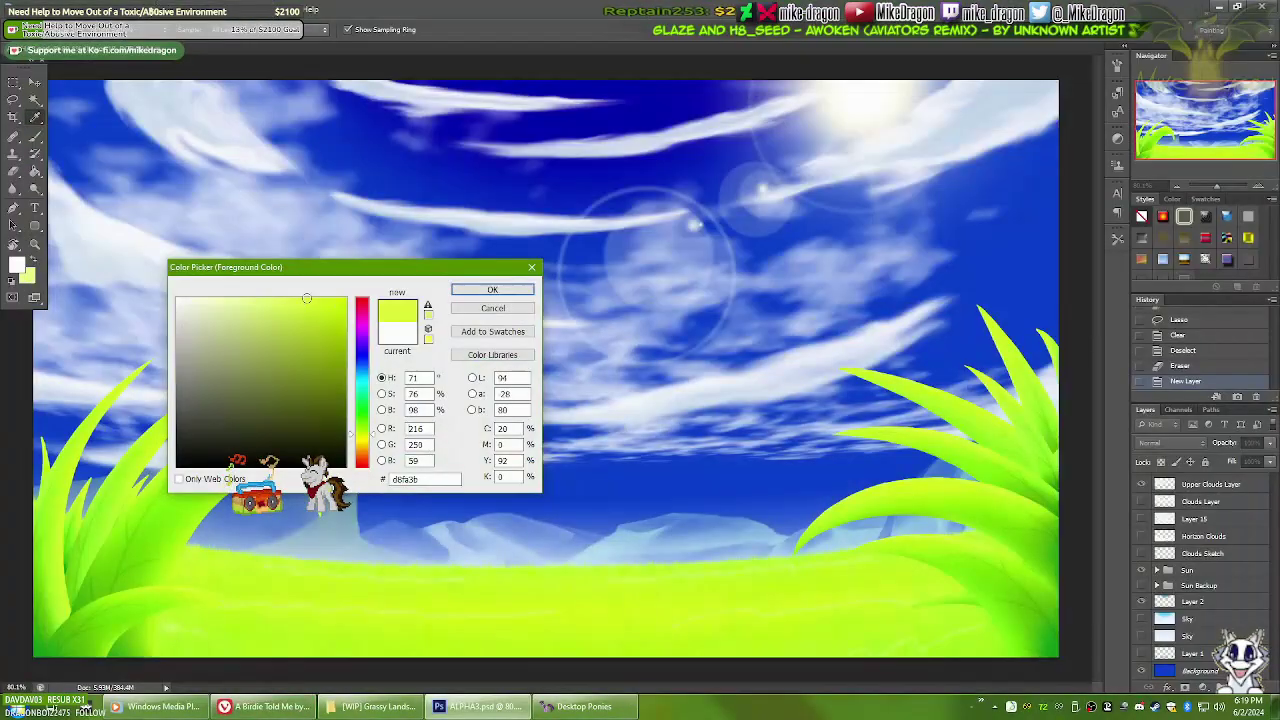
{"action": "key", "text": "Return"}
{"action": "left_click_drag", "start_coordinate": [434, 517], "coordinate": [760, 520]}
{"action": "left_click_drag", "start_coordinate": [430, 345], "coordinate": [850, 295]}
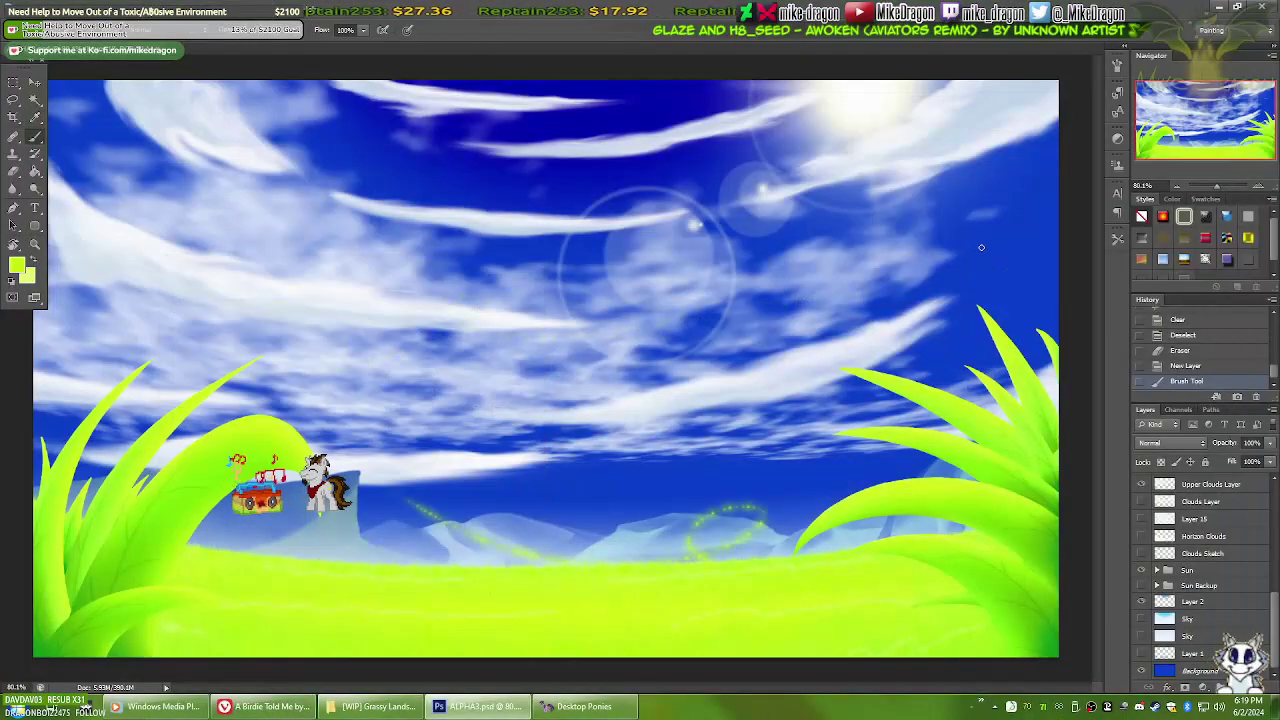
Change the foreground to a near-white tint and paint sparkling wind trails across the sky
{"action": "left_click", "coordinate": [16, 264]}
{"action": "key", "text": "Return"}
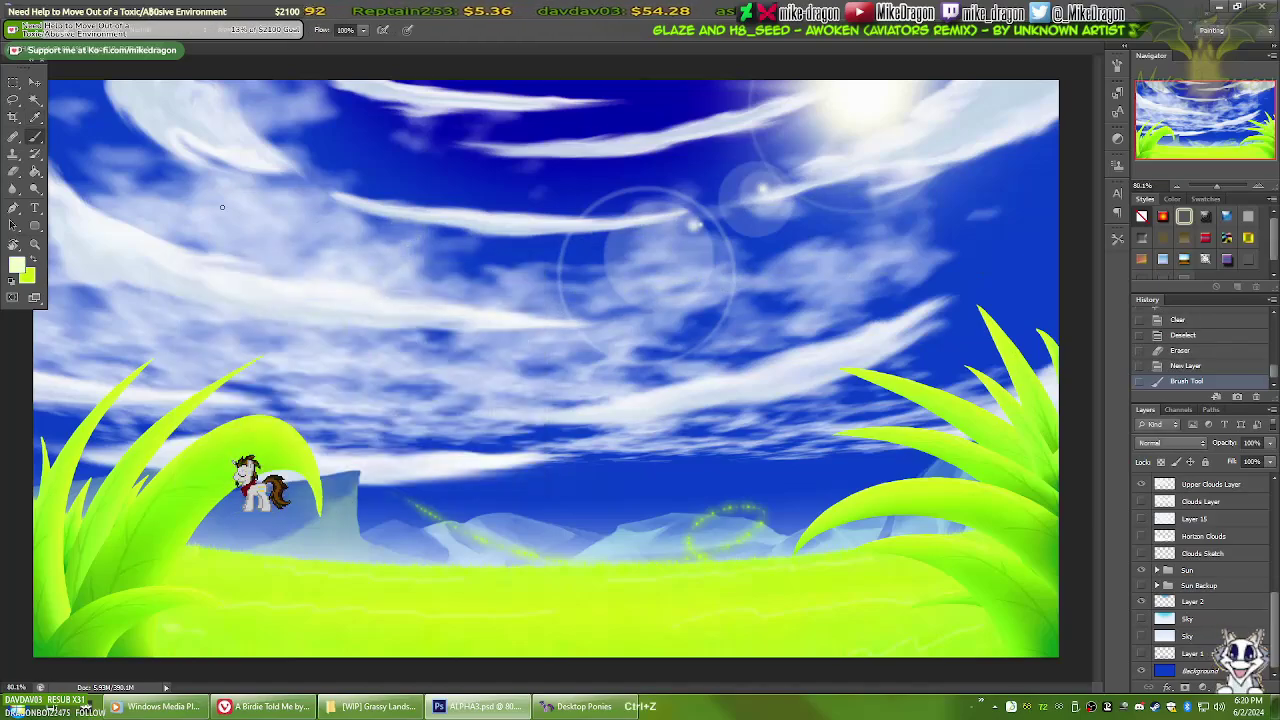
{"action": "left_click_drag", "start_coordinate": [355, 163], "coordinate": [770, 95]}
{"action": "left_click_drag", "start_coordinate": [590, 315], "coordinate": [1045, 237]}
Show the gradient Sky layer and name the wind trail layer Wind Effects
{"action": "left_click", "coordinate": [1141, 618]}
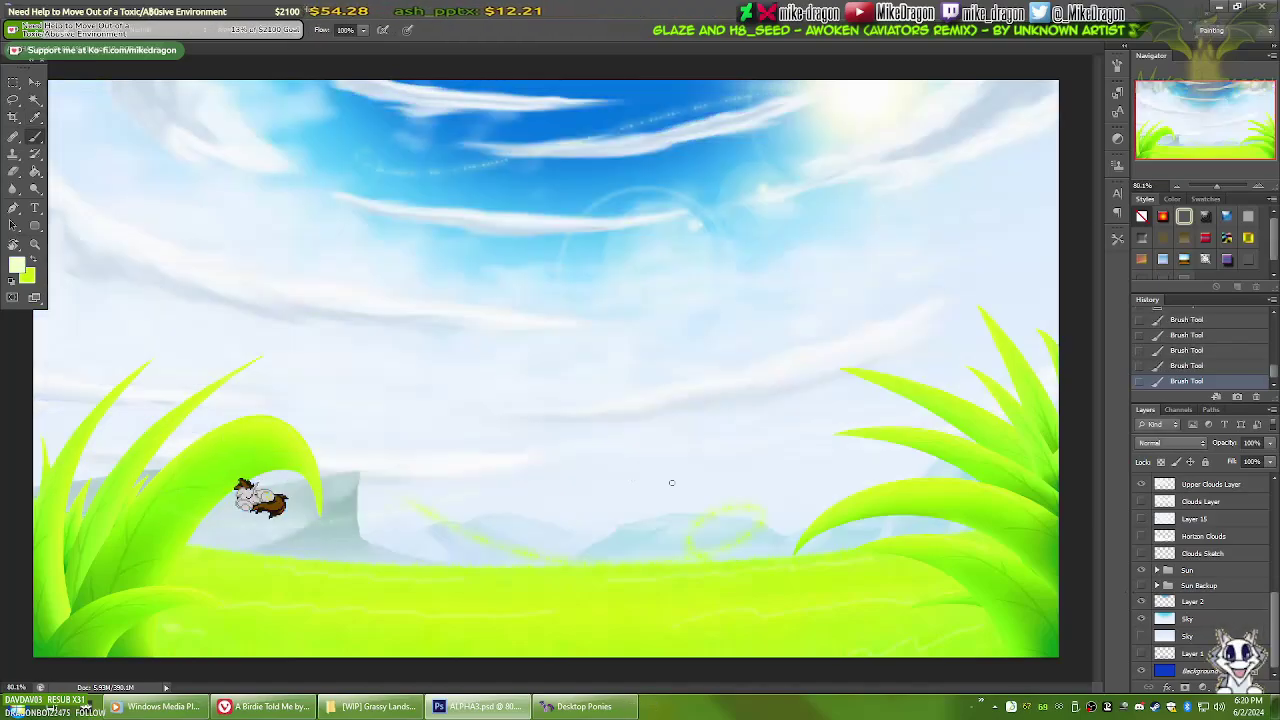
{"action": "key", "text": "ctrl+shift+alt+n"}
{"action": "double_click", "coordinate": [1200, 548]}
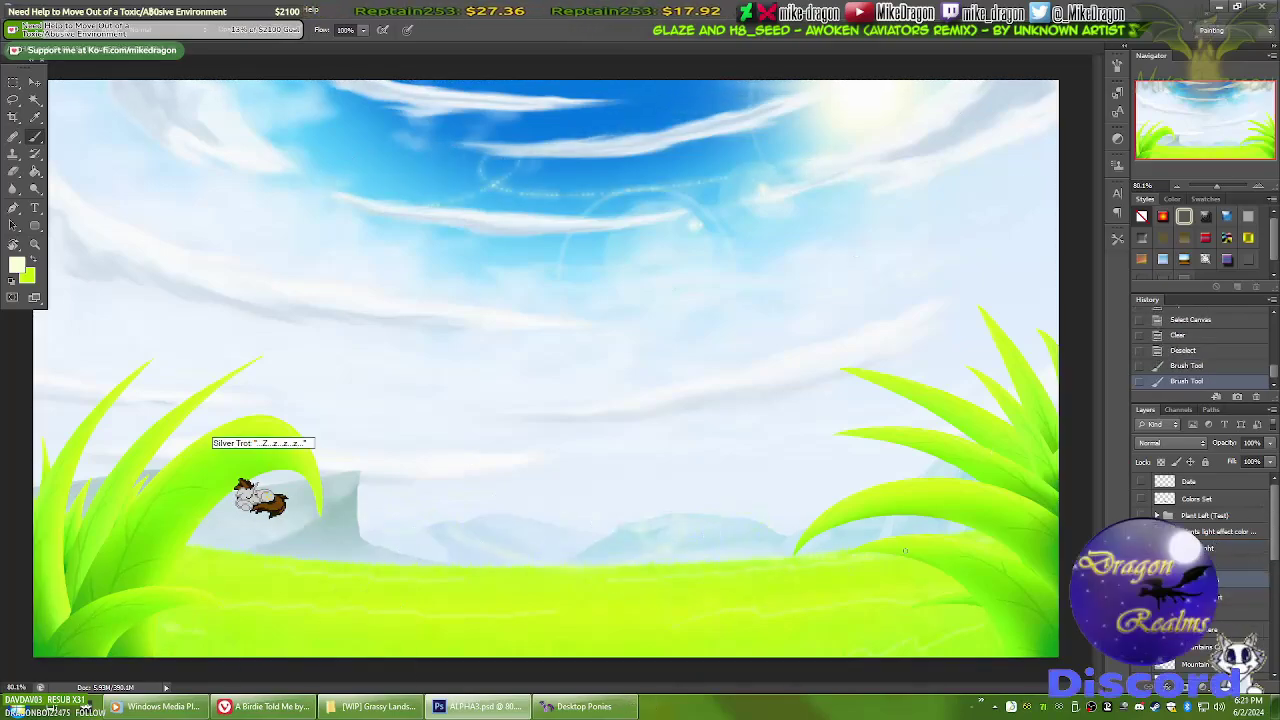
Hide the Sky, Clouds and Upper Clouds Layer layers to leave a plain dark blue background behind the trails
{"action": "scroll", "coordinate": [1200, 580], "scroll_direction": "down", "scroll_amount": 5}
{"action": "left_click", "coordinate": [1142, 676]}
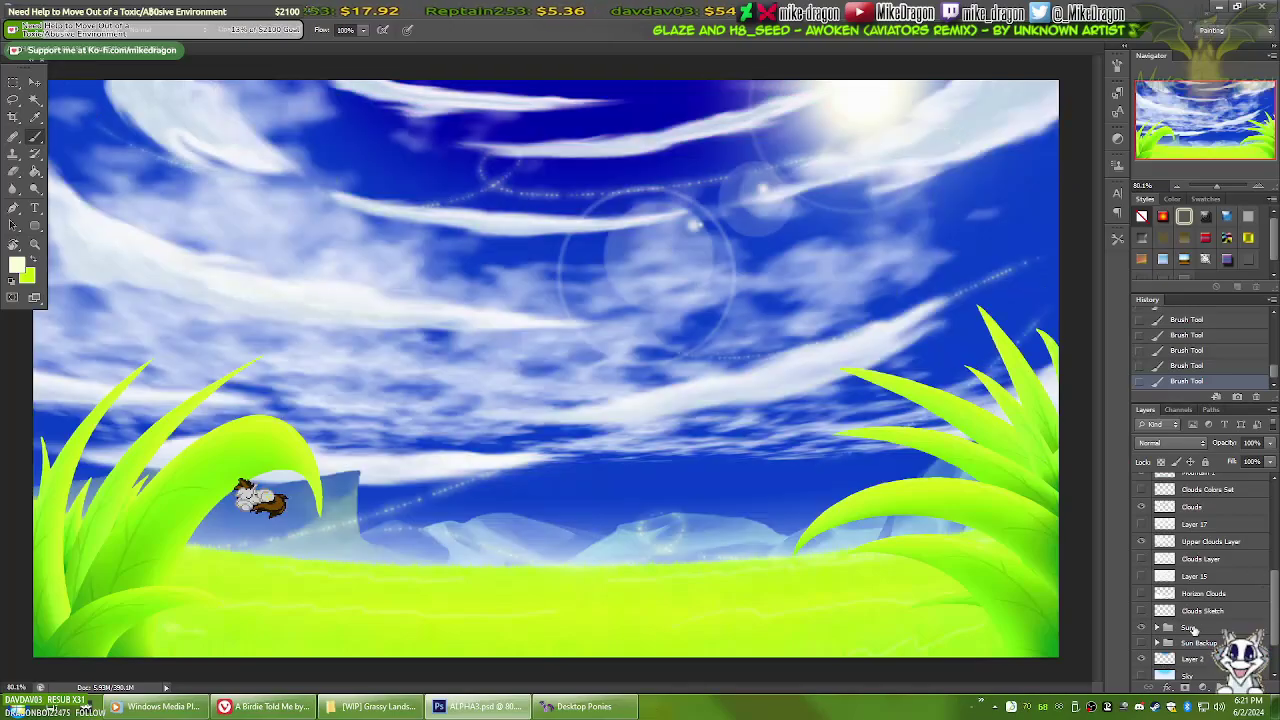
{"action": "left_click", "coordinate": [1141, 541]}
{"action": "scroll", "coordinate": [1274, 533], "scroll_direction": "up", "scroll_amount": 3}
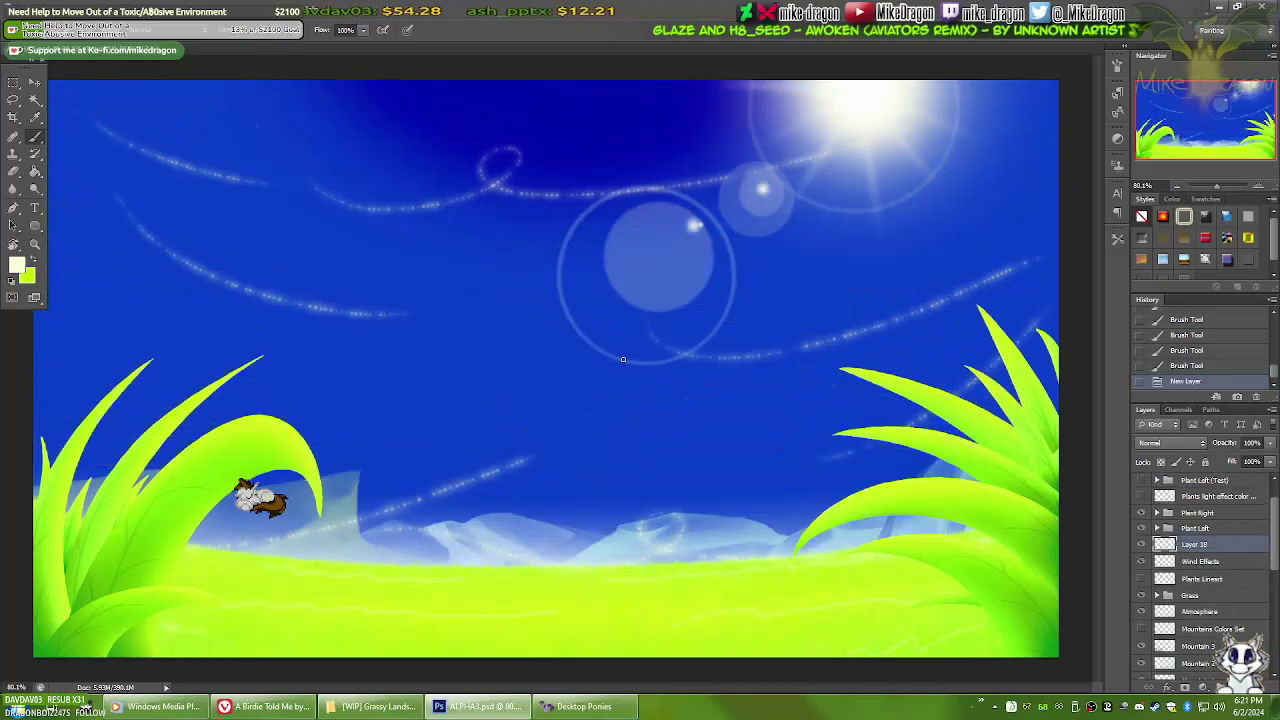
Swap the foreground to yellow-green and choose a leaf-shaped brush tip from the presets
{"action": "key", "text": "x"}
{"action": "right_click", "coordinate": [623, 359]}
{"action": "left_click_drag", "start_coordinate": [772, 646], "coordinate": [766, 488]}
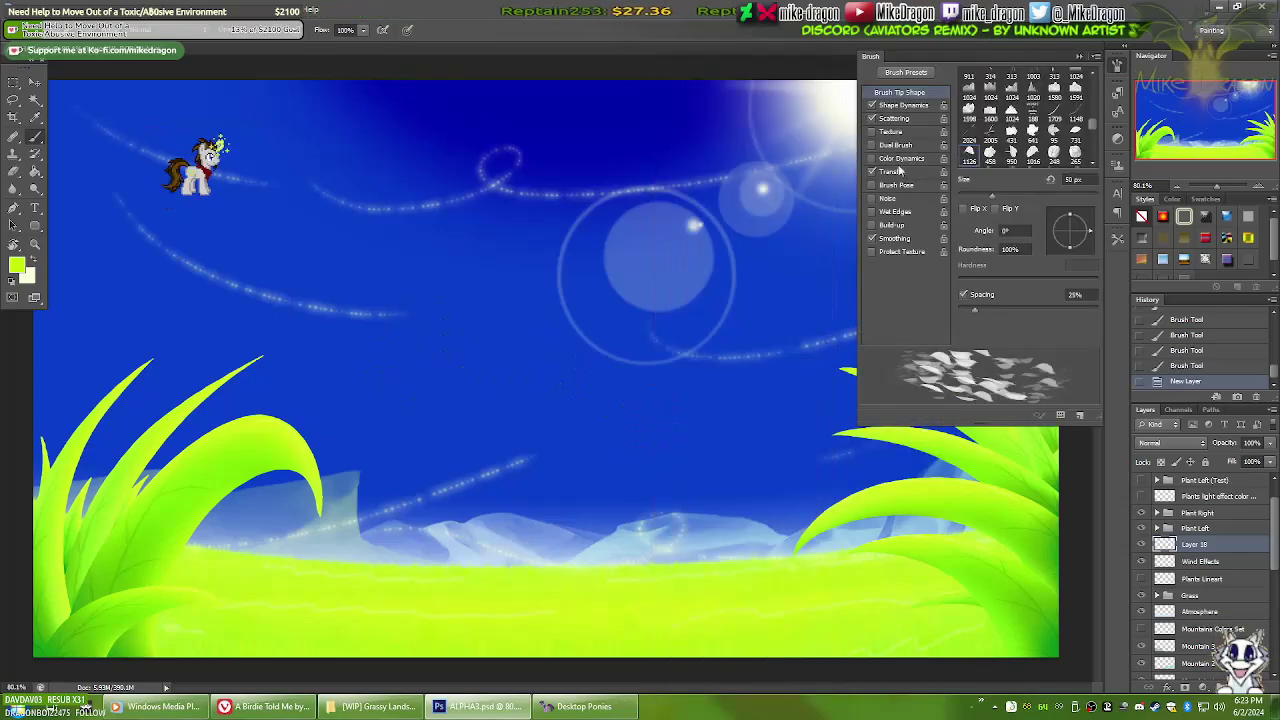
Test the leaf brush's scattering with a stroke in the sky, undo it, and adjust the count jitter
{"action": "left_click", "coordinate": [900, 119]}
{"action": "mouse_move", "coordinate": [390, 340]}
{"action": "left_mouse_down"}
{"action": "mouse_move", "coordinate": [540, 355]}
{"action": "mouse_move", "coordinate": [635, 310]}
{"action": "left_mouse_up"}
{"action": "key", "text": "ctrl+z"}
{"action": "key", "text": "ctrl+z"}
{"action": "left_click_drag", "start_coordinate": [1034, 170], "coordinate": [1053, 172]}
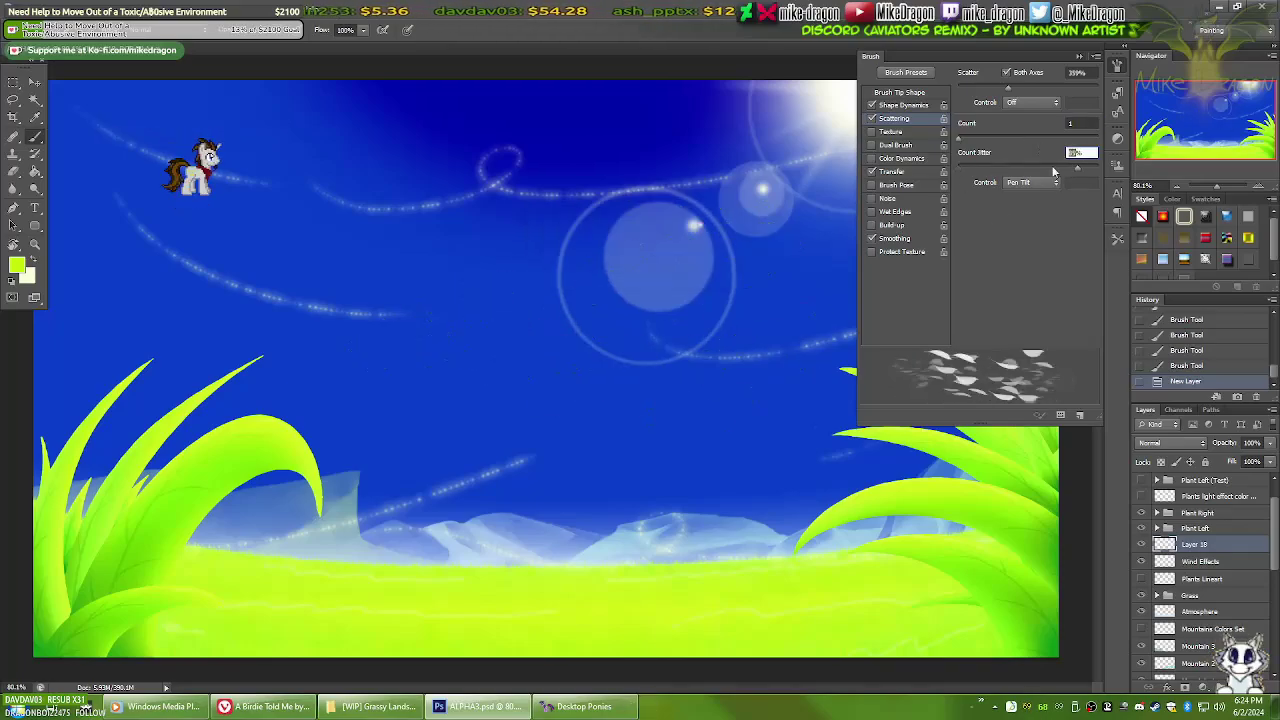
Try a leaf stroke across the middle of the sky while checking the brush's Transfer settings
{"action": "left_click", "coordinate": [891, 171]}
{"action": "left_click_drag", "start_coordinate": [410, 378], "coordinate": [740, 370]}
{"action": "key", "text": "ctrl+z"}
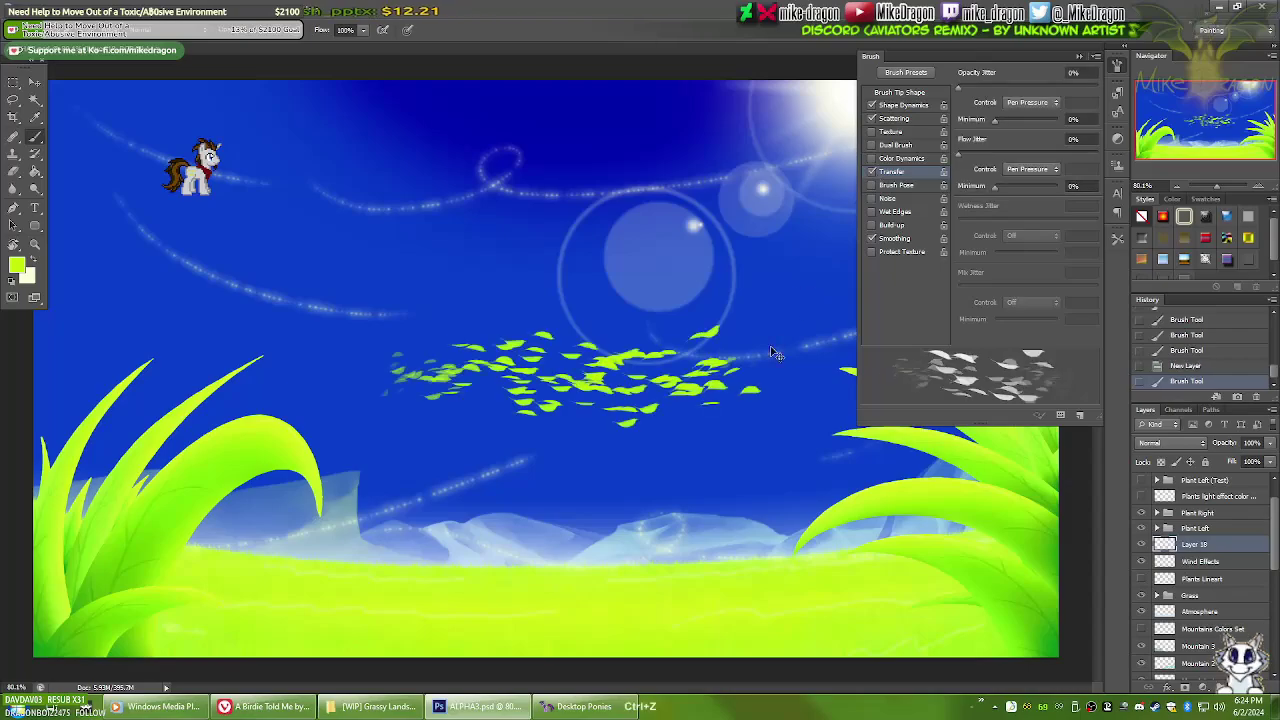
{"action": "key", "text": "ctrl+z"}
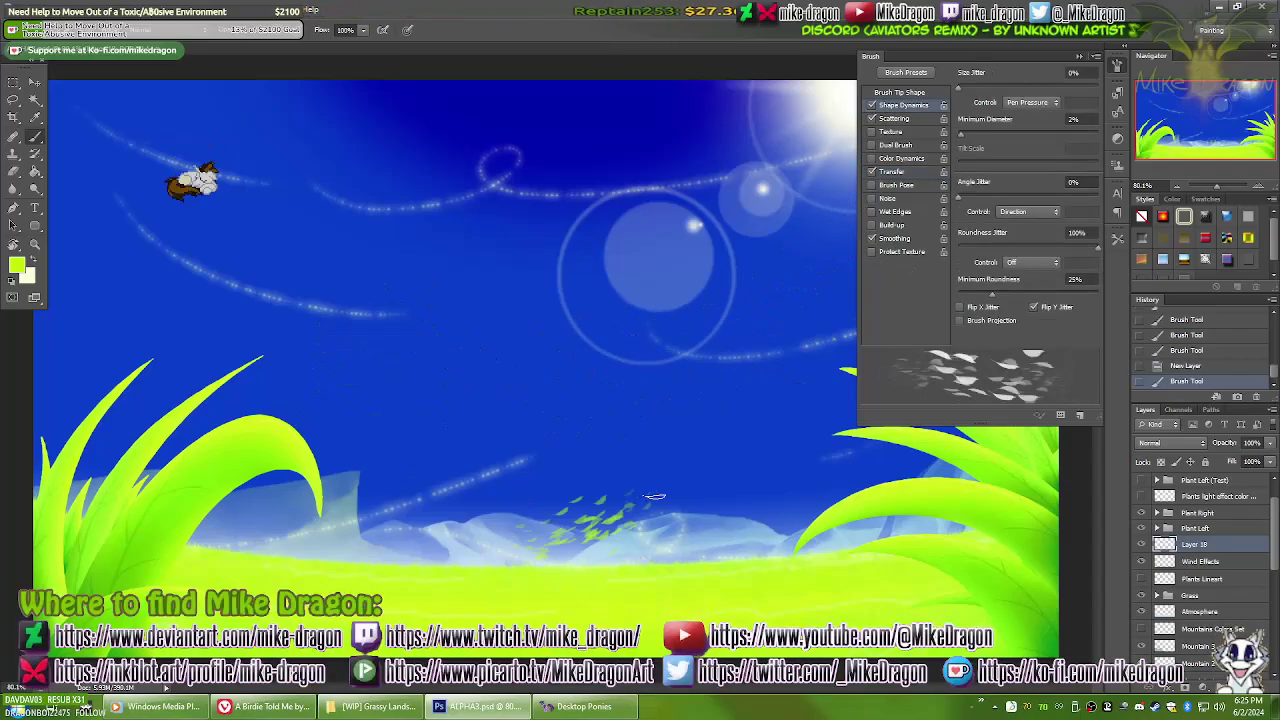
Test another leaf stroke, undo it, and readjust the brush's scatter on both axes, trying 1000%
{"action": "left_click", "coordinate": [893, 118]}
{"action": "left_click_drag", "start_coordinate": [450, 380], "coordinate": [800, 380]}
{"action": "key", "text": "ctrl+z"}
{"action": "left_click_drag", "start_coordinate": [1060, 86], "coordinate": [1014, 86]}
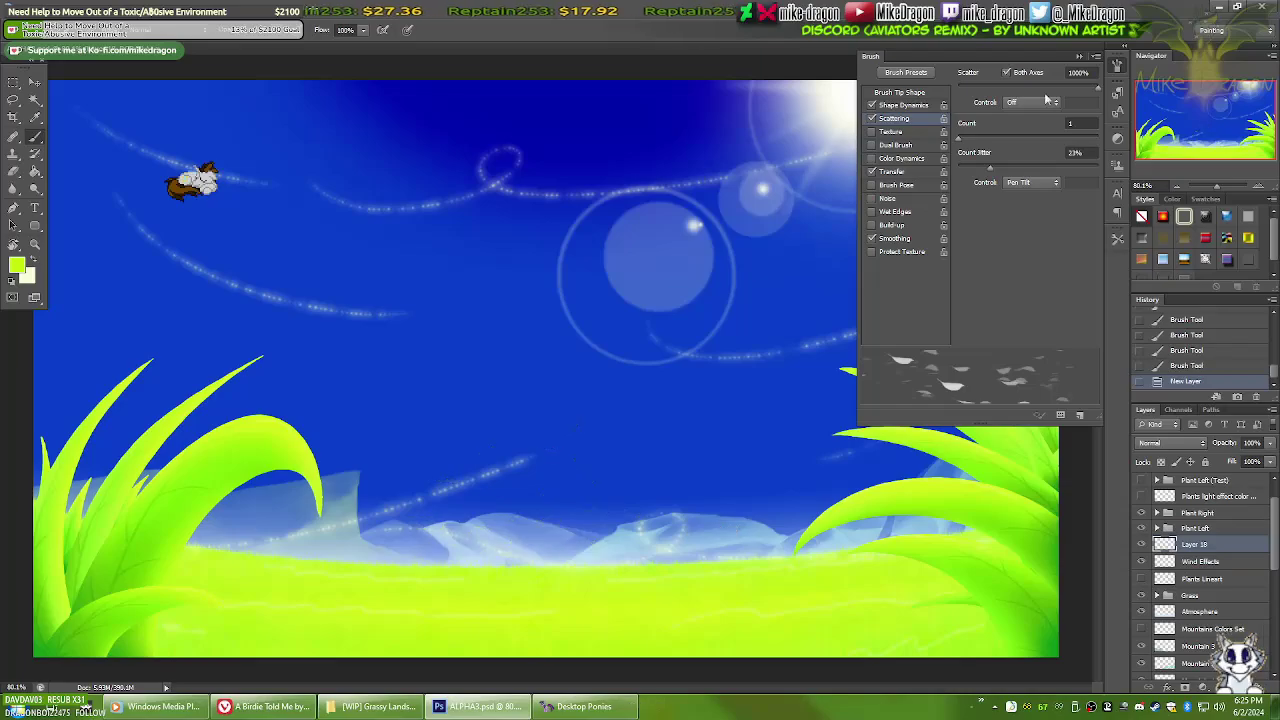
Paint scattered yellow-green leaves above the distant mountains and put away the brush settings
{"action": "mouse_move", "coordinate": [400, 430]}
{"action": "left_mouse_down"}
{"action": "mouse_move", "coordinate": [800, 420]}
{"action": "mouse_move", "coordinate": [678, 484]}
{"action": "left_mouse_up"}
{"action": "key", "text": "ctrl+z"}
{"action": "left_click", "coordinate": [1098, 68]}
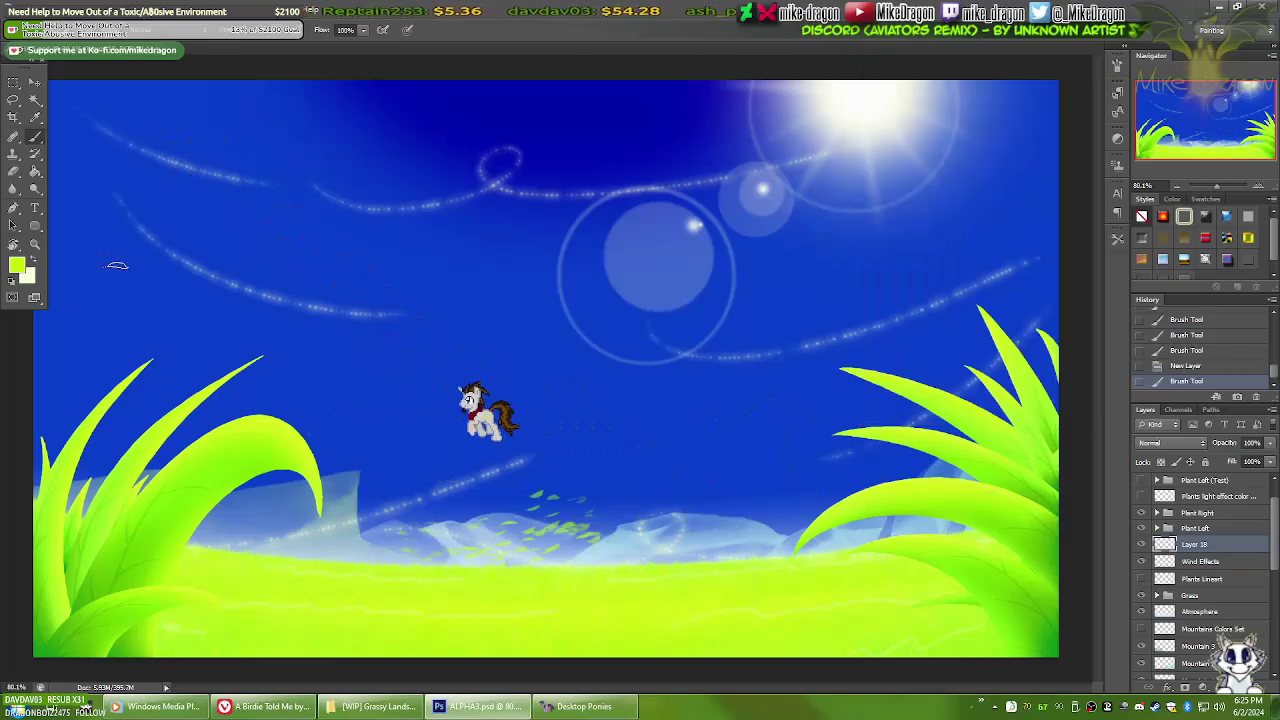
Rename the leaf layer as Wind Leaves and show the Upper Clouds Layer and Clouds layers
{"action": "scroll", "coordinate": [1200, 530], "scroll_direction": "down", "scroll_amount": 1}
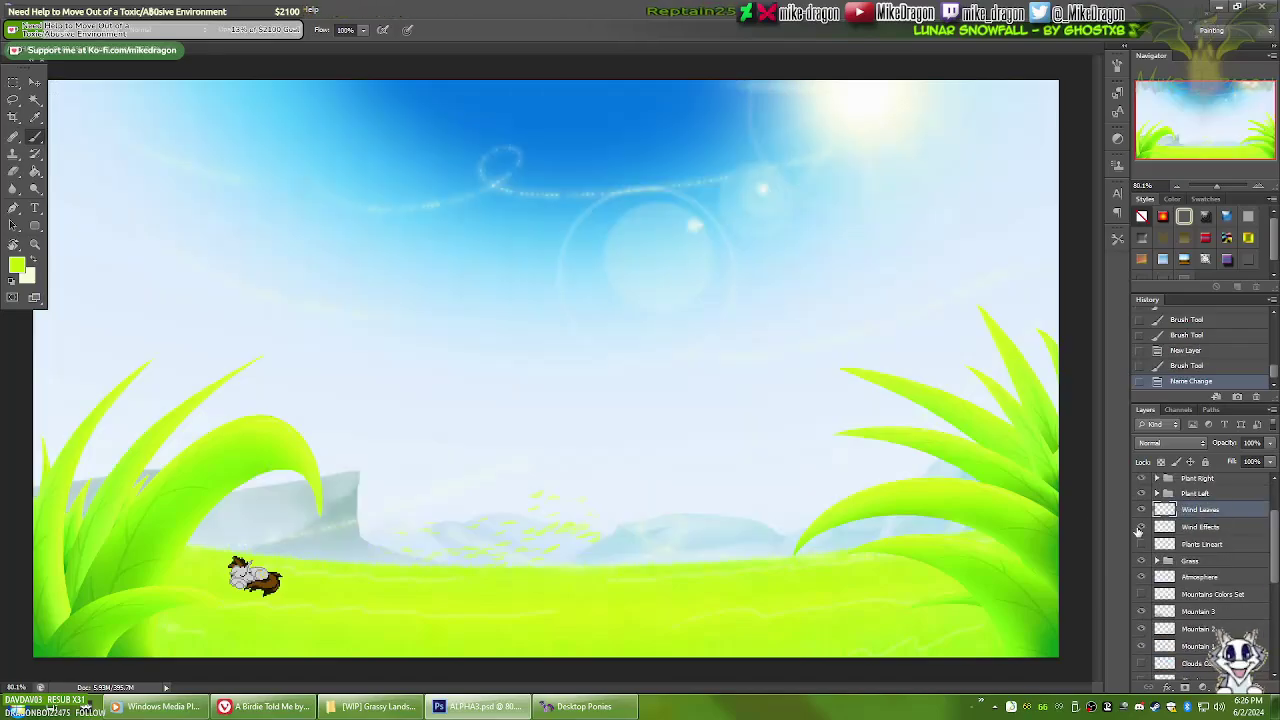
{"action": "scroll", "coordinate": [1249, 540], "scroll_direction": "down", "scroll_amount": 3}
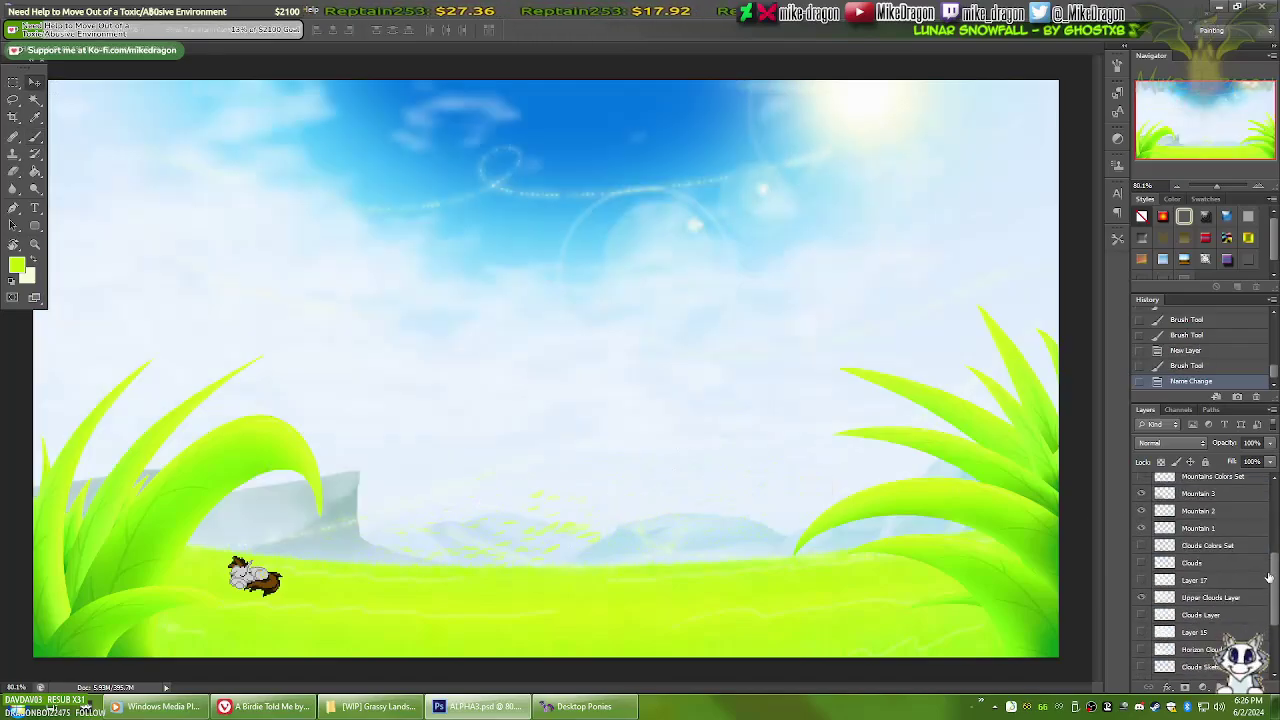
{"action": "scroll", "coordinate": [1259, 478], "scroll_direction": "down", "scroll_amount": 1}
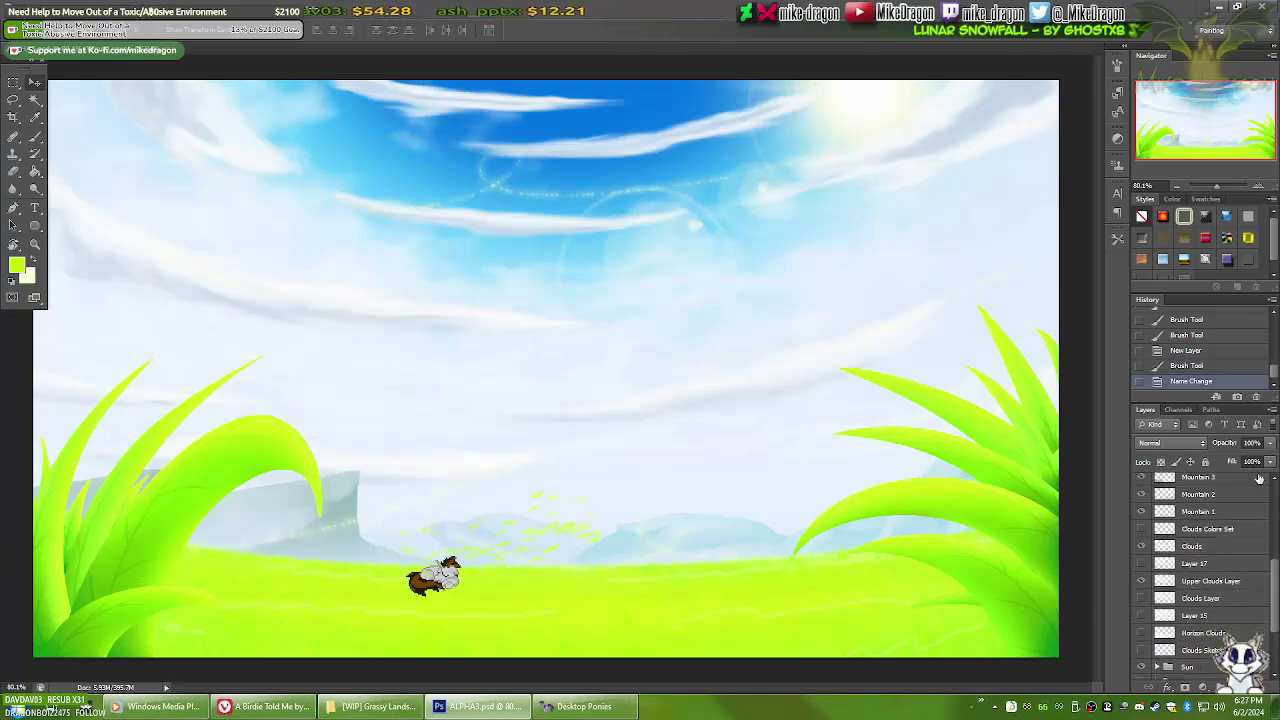
Switch to the browser and look through the featured DeviantArt gallery down to the Breathing Out artwork
{"action": "left_click", "coordinate": [265, 706]}
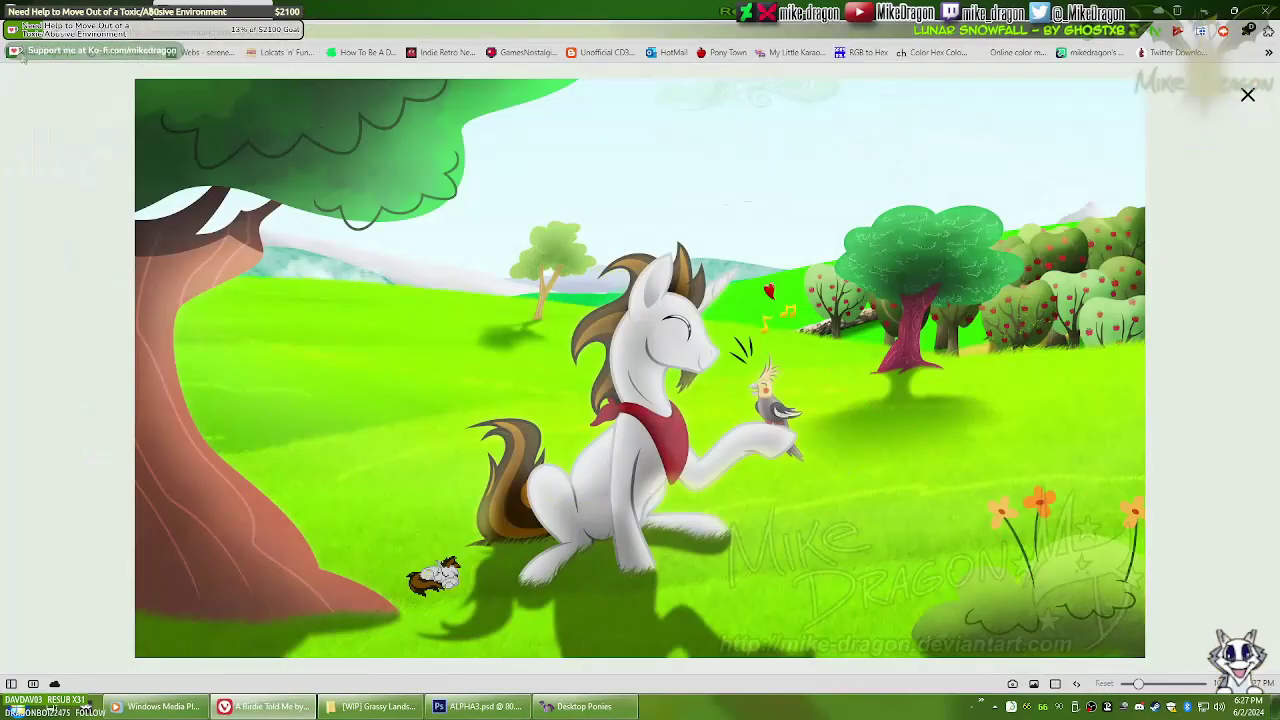
{"action": "left_click", "coordinate": [214, 84]}
{"action": "scroll", "coordinate": [640, 400], "scroll_direction": "down", "scroll_amount": 15}
{"action": "left_click", "coordinate": [689, 449]}
{"action": "scroll", "coordinate": [640, 400], "scroll_direction": "down", "scroll_amount": 15}
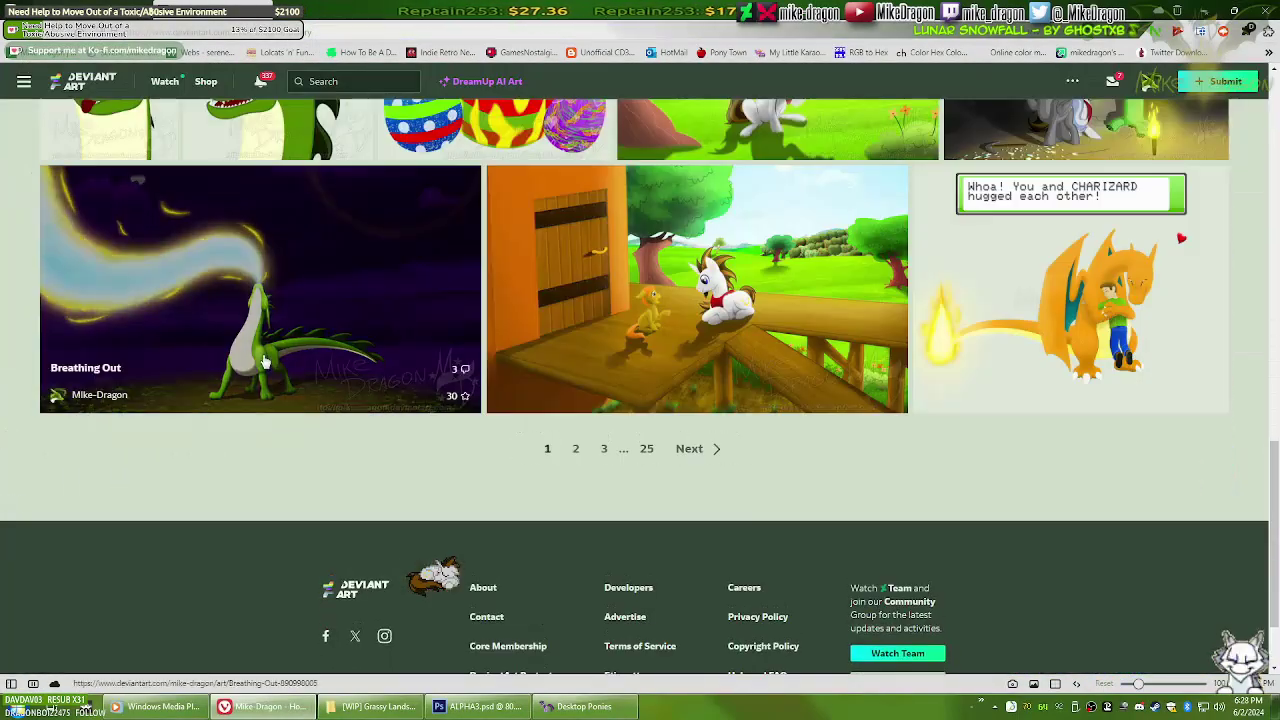
Find the Breathing Out project folder on the FILES drive and open its FINAL.psd in Photoshop
{"action": "left_click", "coordinate": [480, 706]}
{"action": "key", "text": "super+e"}
{"action": "double_click", "coordinate": [465, 102]}
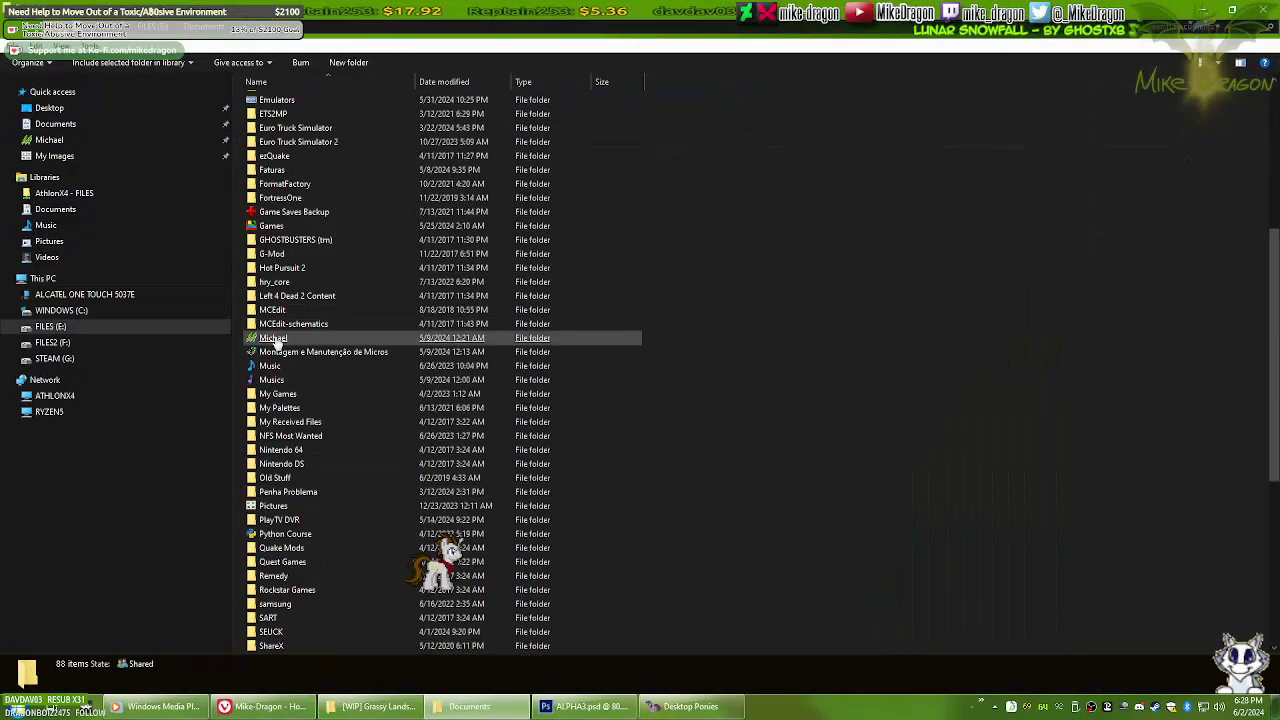
{"action": "double_click", "coordinate": [314, 334]}
{"action": "double_click", "coordinate": [300, 213]}
{"action": "left_click", "coordinate": [480, 706]}
{"action": "key", "text": "ctrl+Tab"}
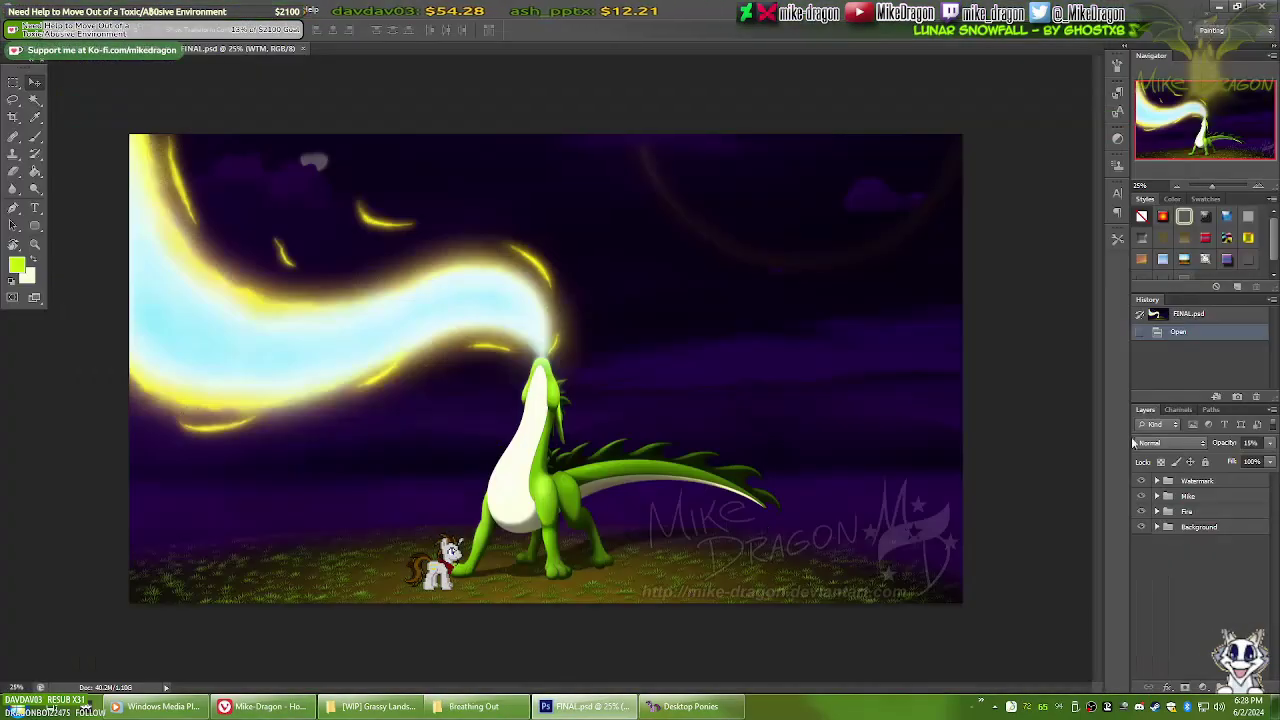
Preview Braveheart Fire.png and Braveheart.png in the Breathing Out folder and open Braveheart.png in Photoshop
{"action": "left_click", "coordinate": [480, 706]}
{"action": "double_click", "coordinate": [1236, 128]}
{"action": "key", "text": "Right"}
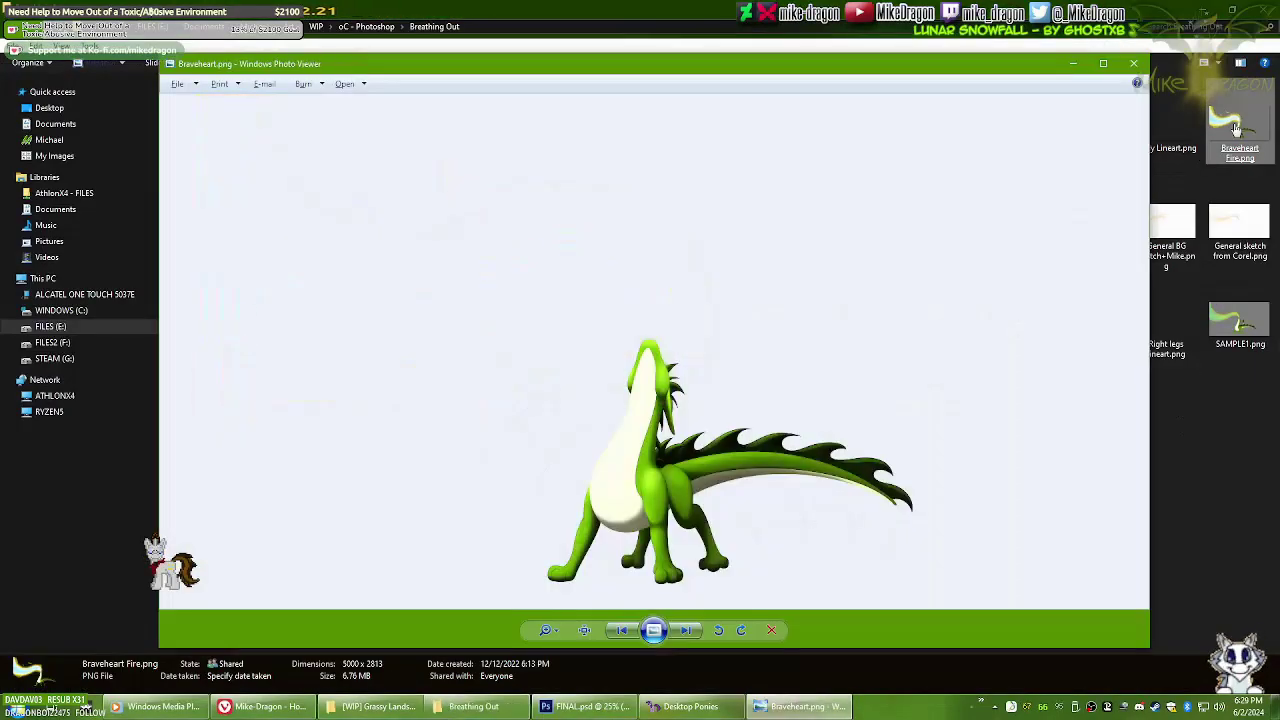
{"action": "key", "text": "alt+F4"}
{"action": "left_click_drag", "start_coordinate": [71, 205], "coordinate": [640, 360]}
Try the dragon in the landscape by pasting it, shrinking it onto the horizon and moving its layer below the Grass group
{"action": "key", "text": "ctrl+Tab"}
{"action": "scroll", "coordinate": [1271, 632], "scroll_direction": "up", "scroll_amount": 5}
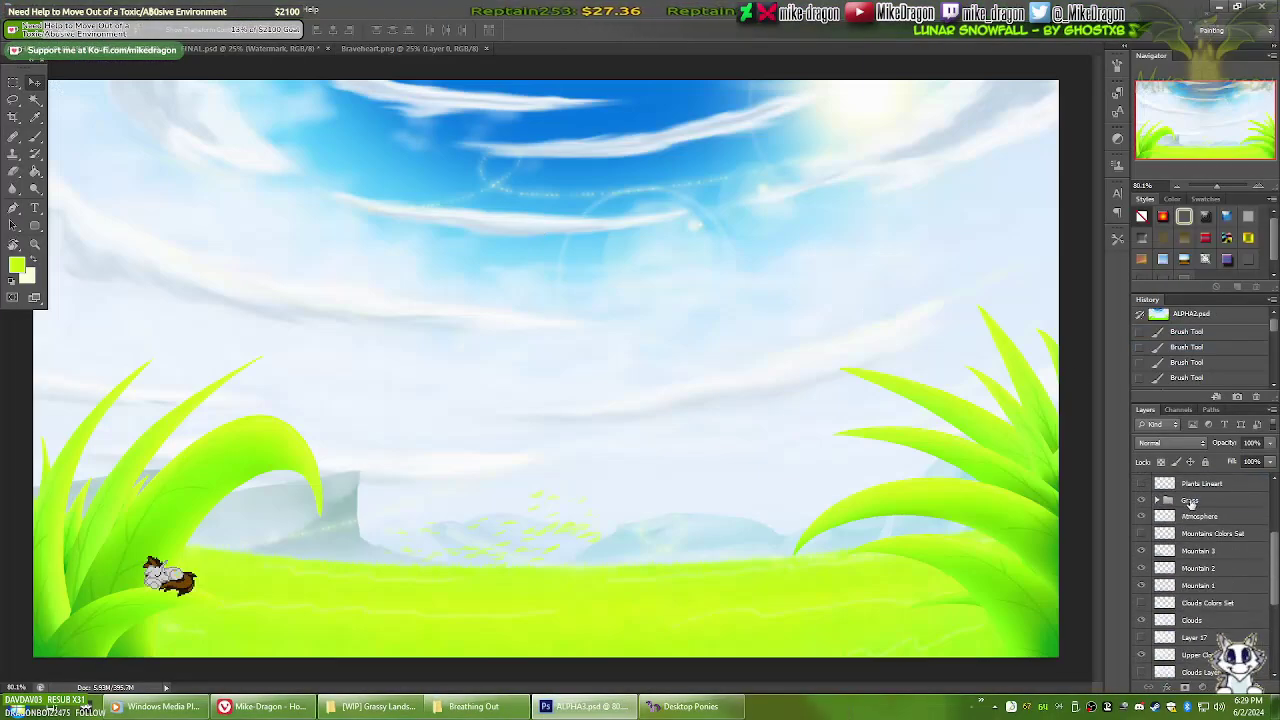
{"action": "key", "text": "ctrl+v"}
{"action": "key", "text": "ctrl+t"}
{"action": "left_click_drag", "start_coordinate": [929, 169], "coordinate": [600, 520]}
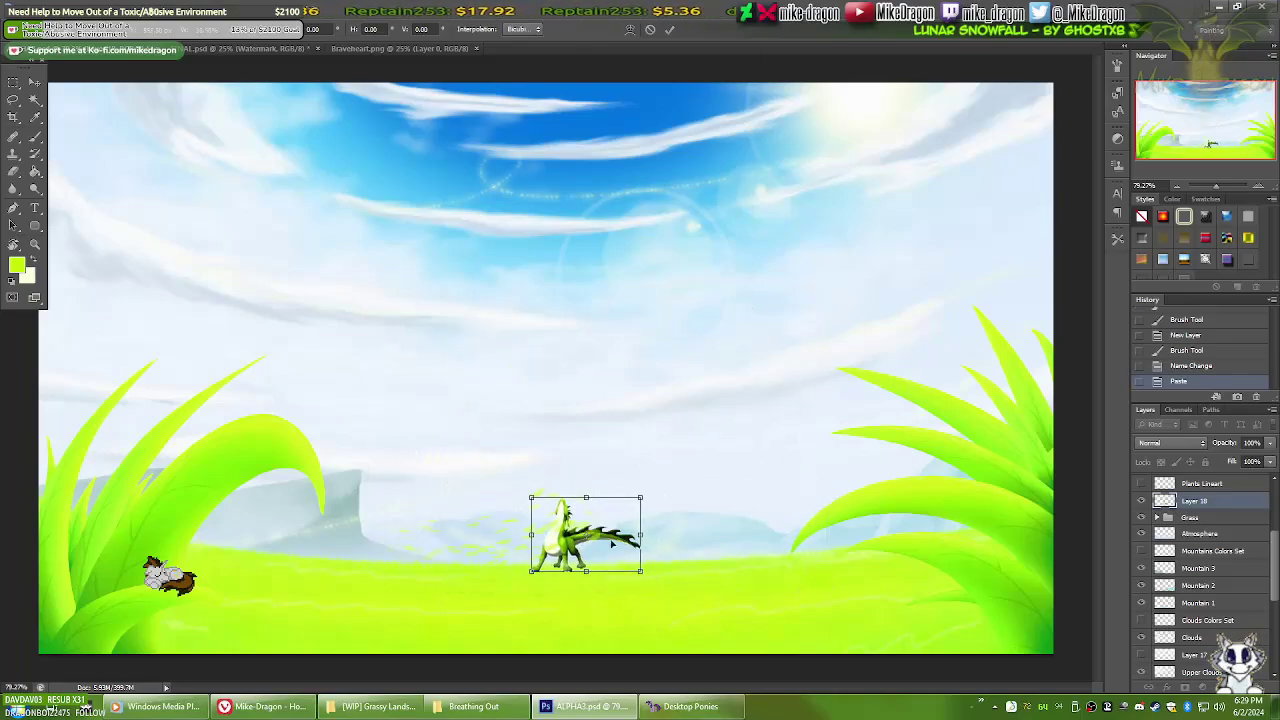
{"action": "key", "text": "ctrl+1"}
{"action": "key", "text": "Return"}
{"action": "key", "text": "ctrl+bracketleft"}
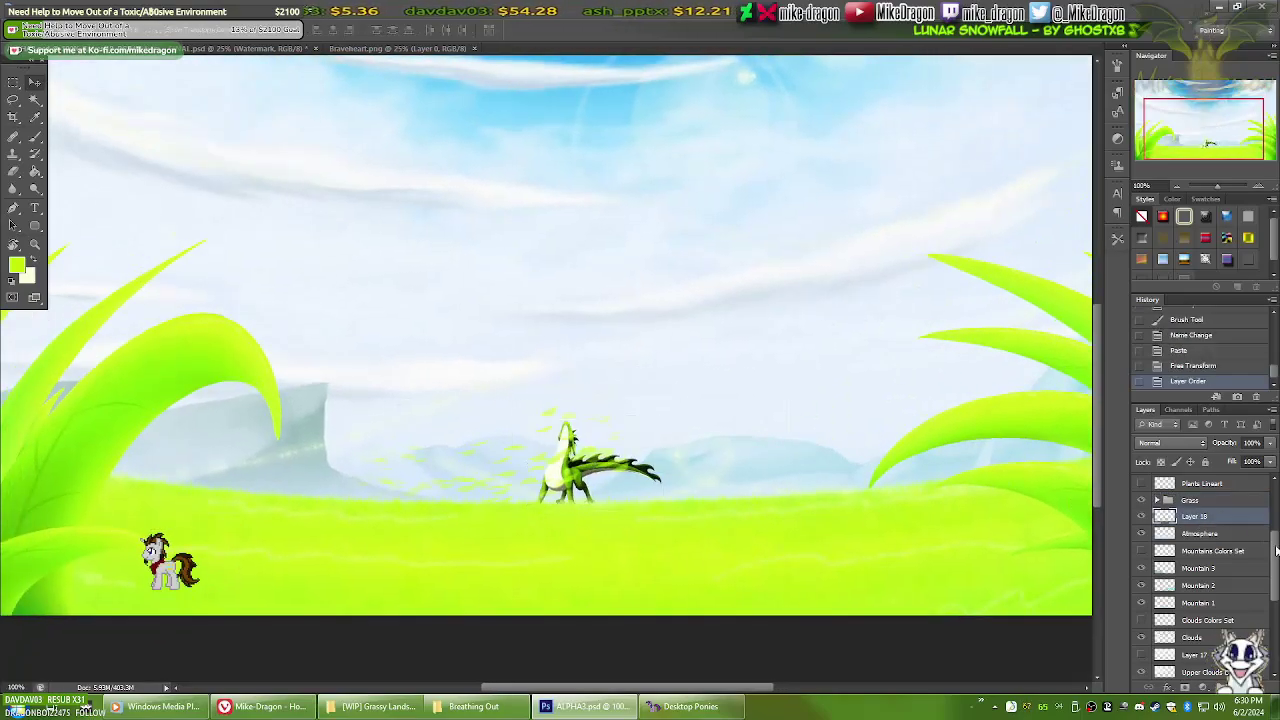
Open Braveheart Fire.png from the Breathing Out folder and copy the whole image
{"action": "key", "text": "ctrl+minus"}
{"action": "key", "text": "alt+Tab"}
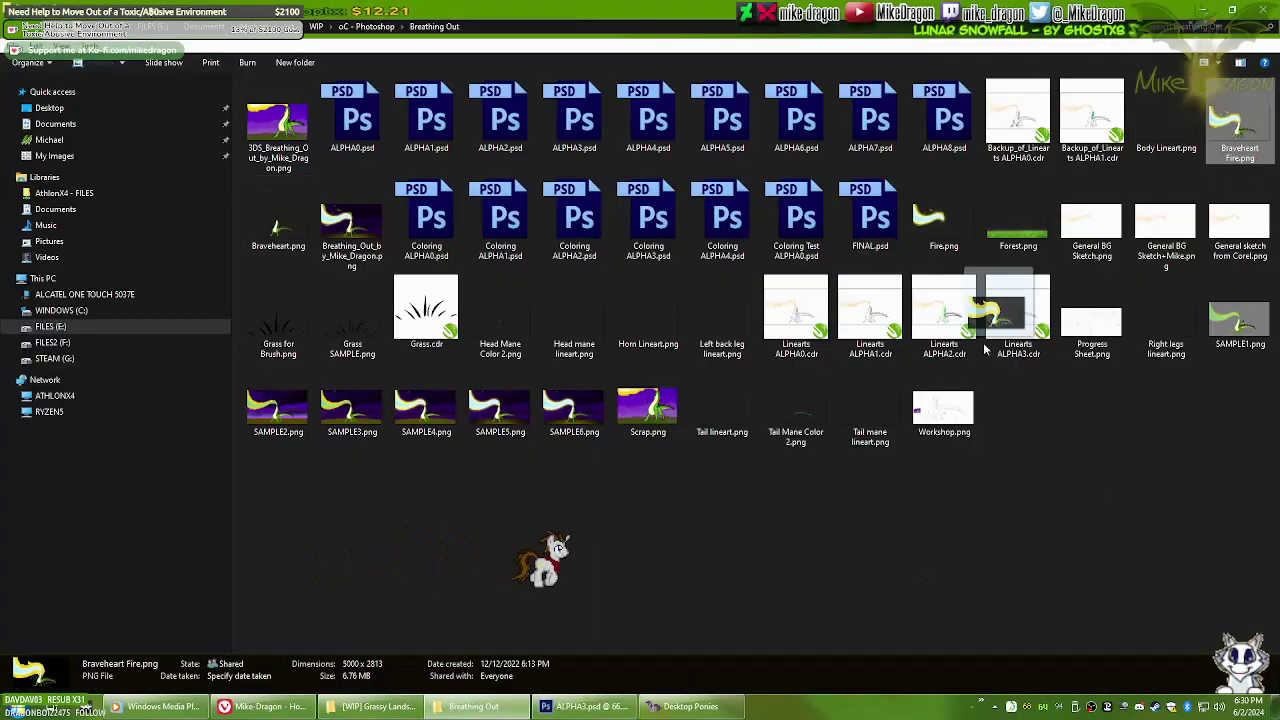
{"action": "key", "text": "Return"}
{"action": "key", "text": "ctrl+a"}
{"action": "key", "text": "ctrl+c"}
Paste the fire-breathing dragon below the Grass group, flip it horizontally and scale it to about 38 cm wide
{"action": "left_click", "coordinate": [204, 46]}
{"action": "key", "text": "ctrl+v"}
{"action": "key", "text": "ctrl+t"}
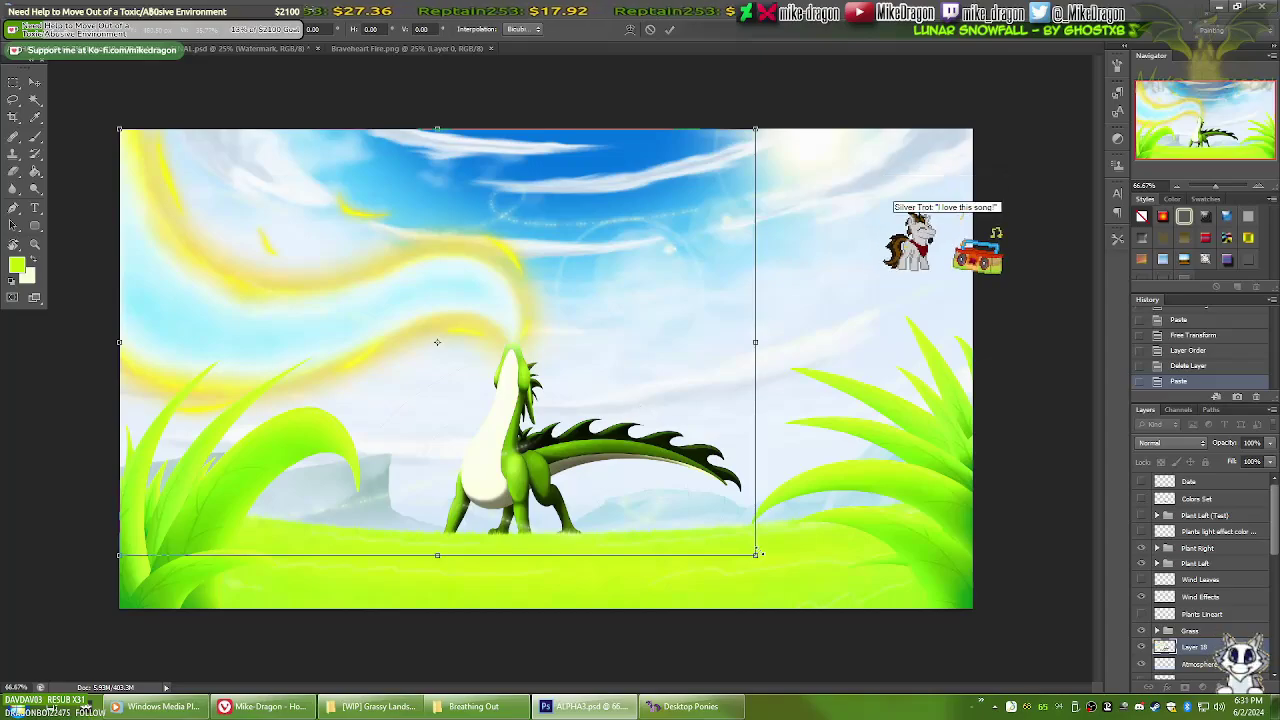
{"action": "left_click_drag", "start_coordinate": [755, 555], "coordinate": [626, 522]}
{"action": "key", "text": "ctrl+shift+h"}
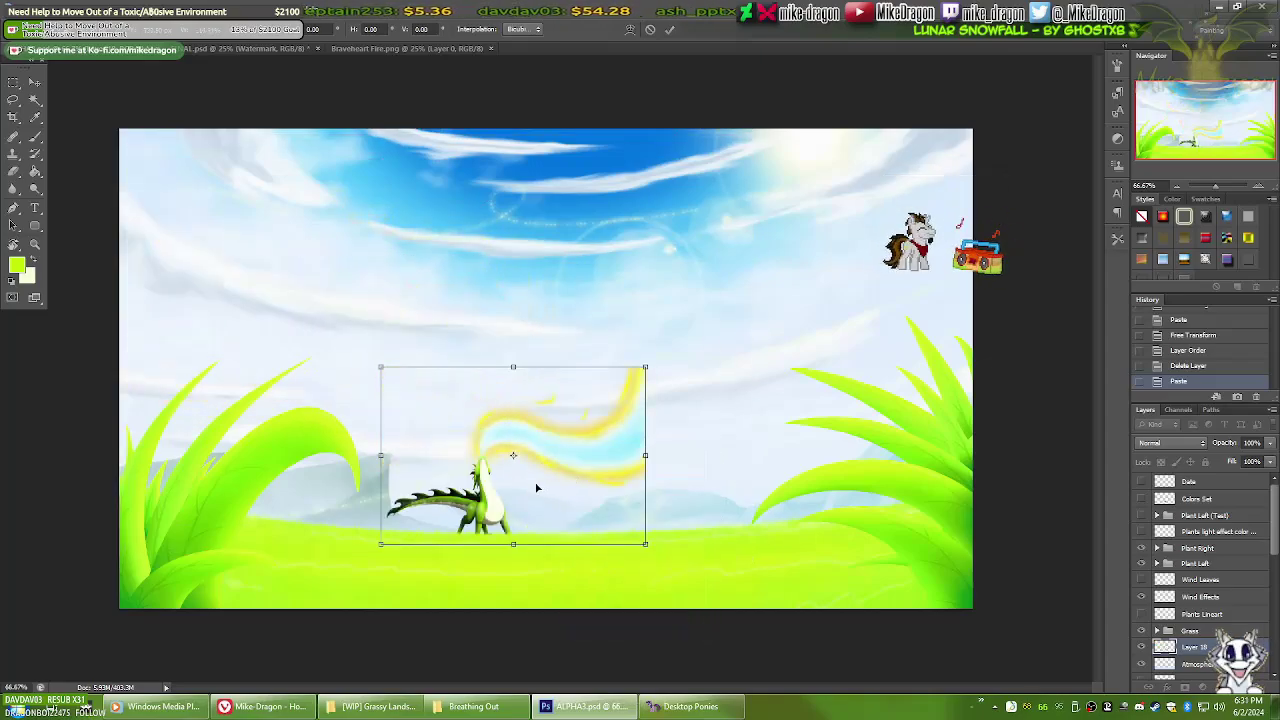
{"action": "left_click_drag", "start_coordinate": [381, 366], "coordinate": [105, 215]}
{"action": "left_click_drag", "start_coordinate": [371, 528], "coordinate": [315, 537]}
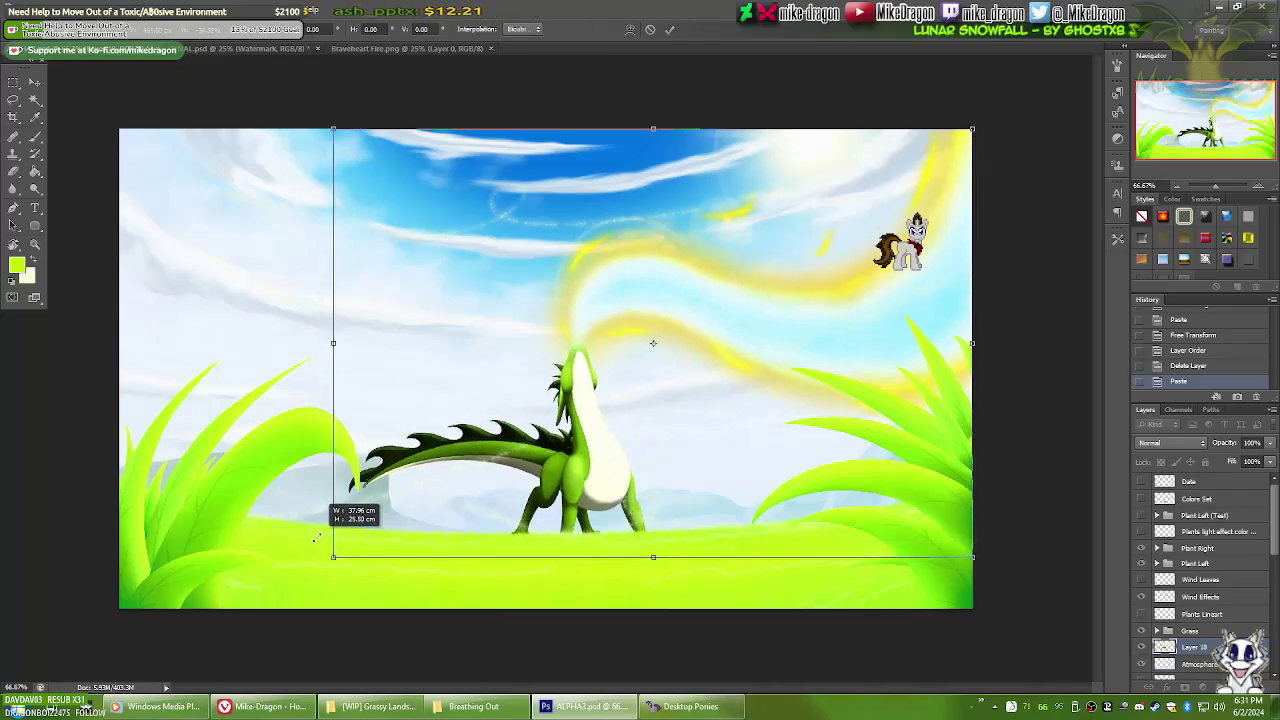
Apply the dragon's transform, inspect it against the landscape and delete its layer
{"action": "key", "text": "Return"}
{"action": "scroll", "coordinate": [323, 531], "scroll_direction": "up", "scroll_amount": 2}
{"action": "scroll", "coordinate": [323, 531], "scroll_direction": "down", "scroll_amount": 3}
{"action": "scroll", "coordinate": [330, 541], "scroll_direction": "up", "scroll_amount": 3}
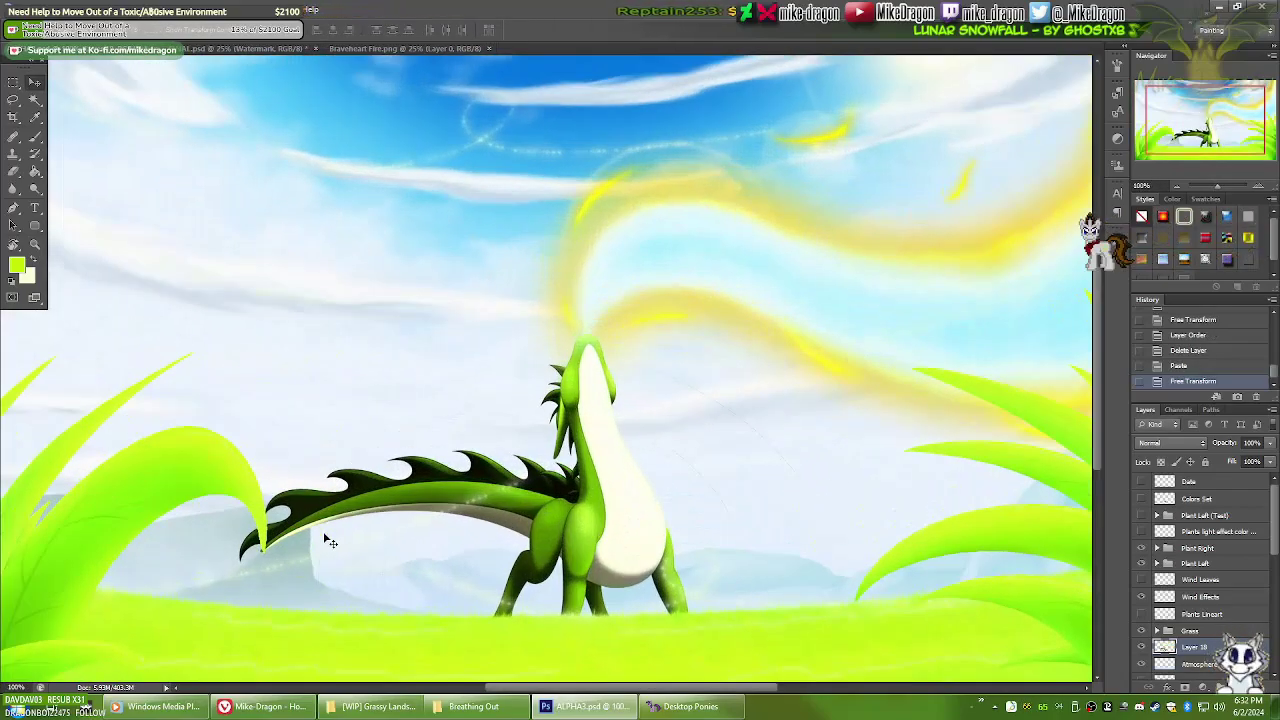
{"action": "key", "text": "Delete"}
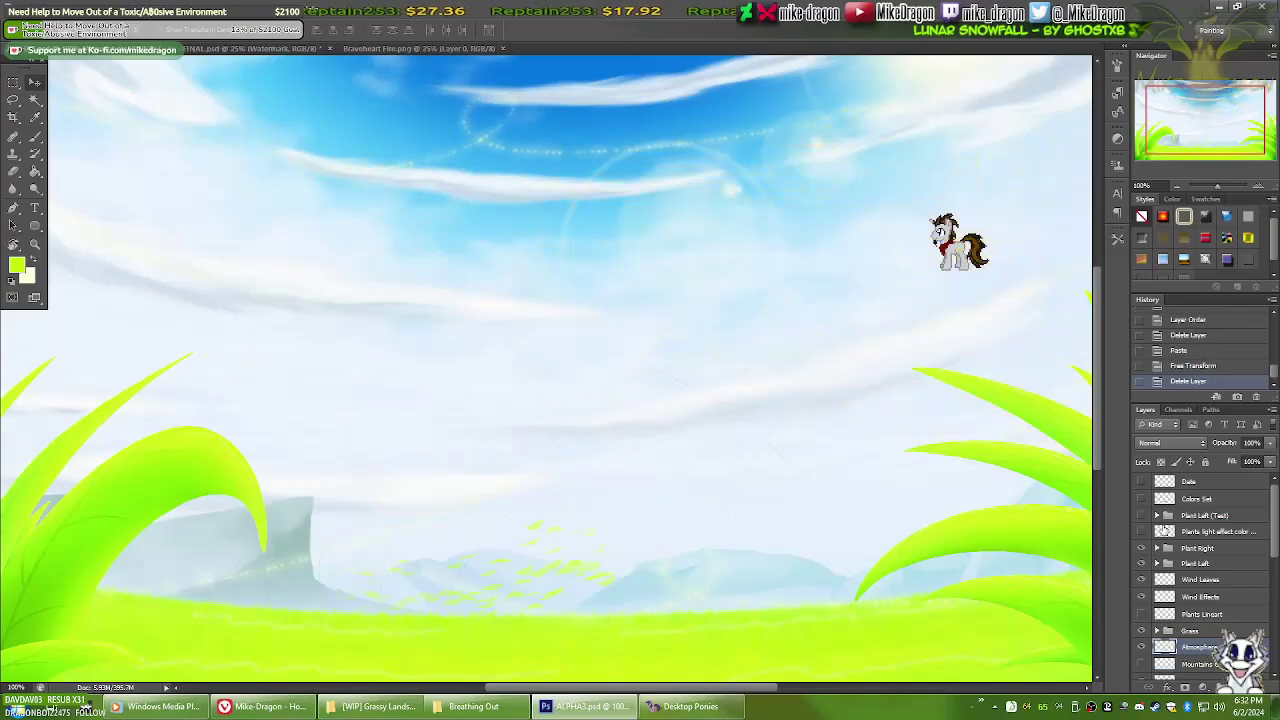
Close the Breathing Out folder, check the DeviantArt gallery again and return to the whole landscape
{"action": "key", "text": "alt+Tab"}
{"action": "key", "text": "alt+F4"}
{"action": "key", "text": "alt+Tab"}
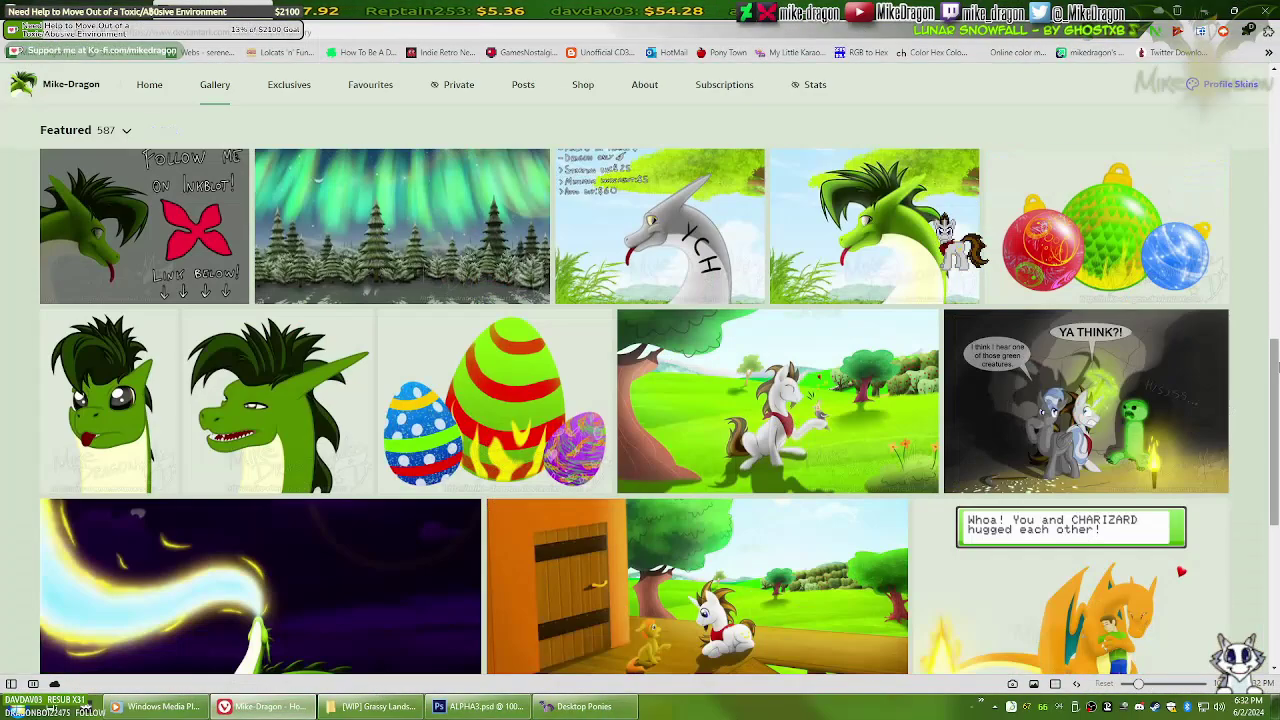
{"action": "key", "text": "alt+Tab"}
{"action": "key", "text": "ctrl+0"}
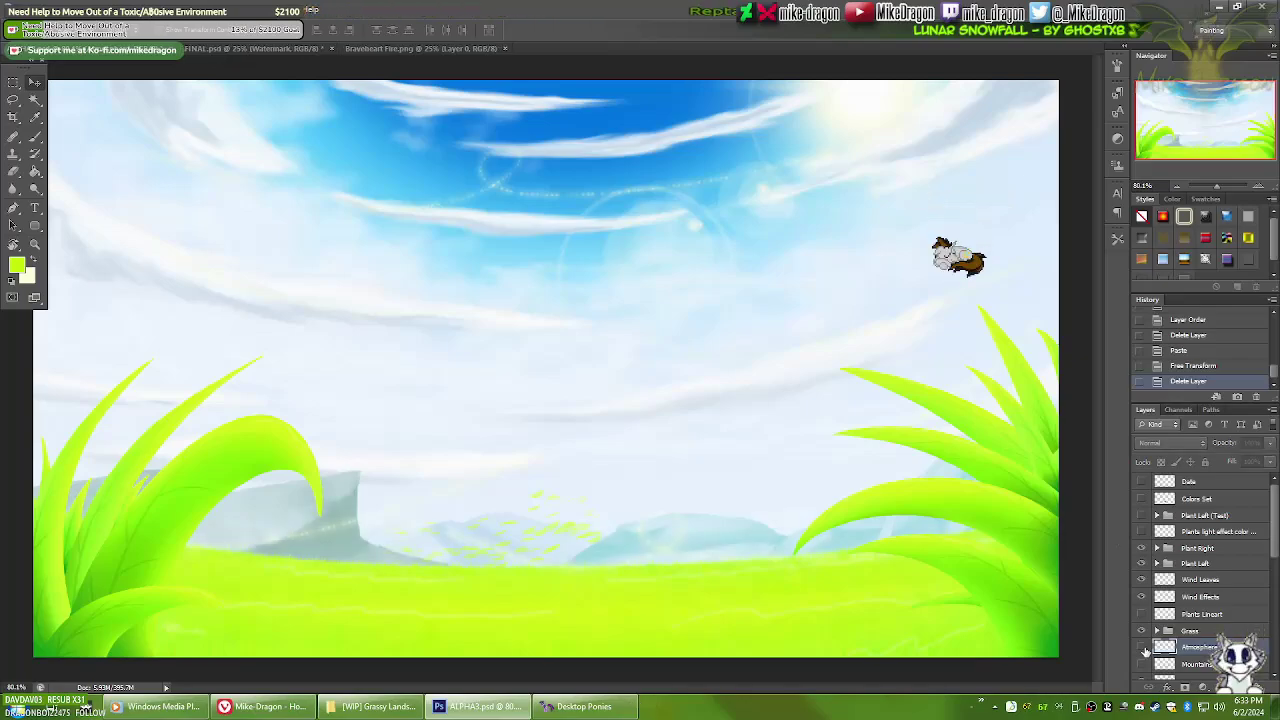
Save the landscape as FINAL.psd in the [WIP] Grassy Landscape folder
{"action": "left_click_drag", "start_coordinate": [1276, 546], "coordinate": [1274, 584]}
{"action": "key", "text": "ctrl+shift+s"}
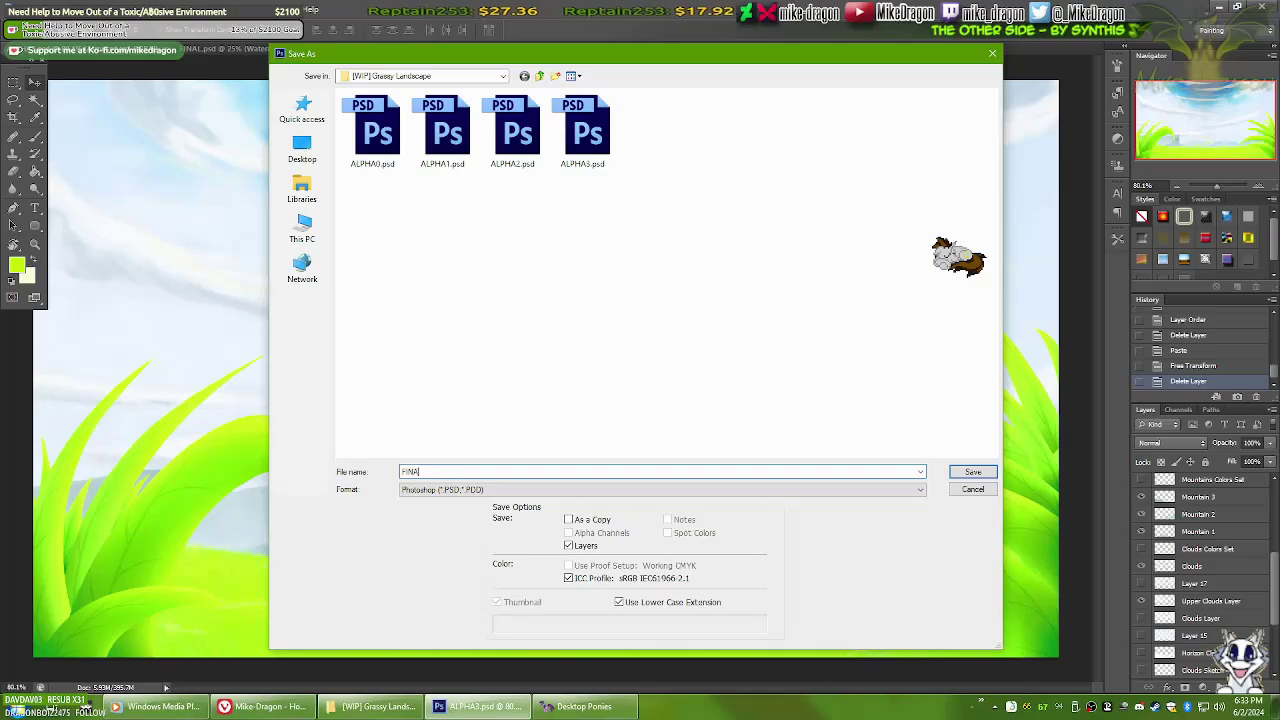
{"action": "key", "text": "Return"}
Delete the hidden draft layers, including Mountains Colors Set, Plants Lineart, Plant Left (Test), Data and Colors Set
{"action": "scroll", "coordinate": [1276, 622], "scroll_direction": "down", "scroll_amount": 2}
{"action": "key", "text": "Delete"}
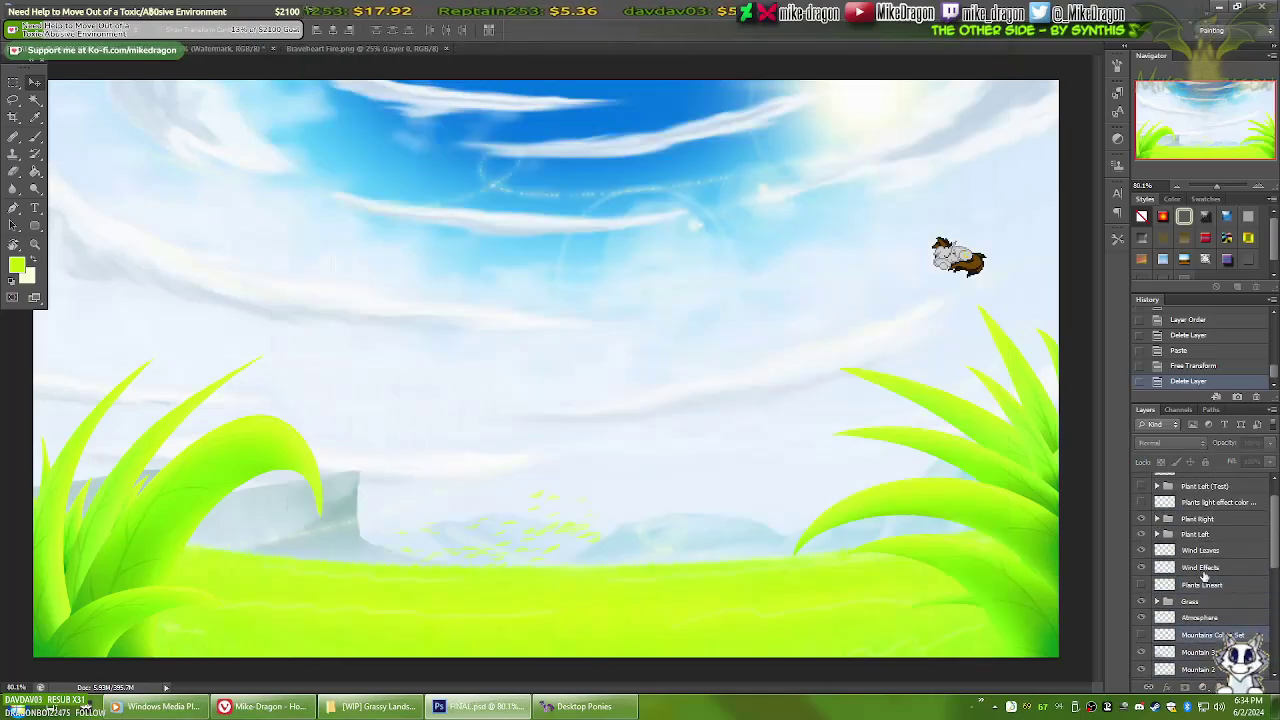
{"action": "scroll", "coordinate": [1210, 560], "scroll_direction": "up", "scroll_amount": 5}
{"action": "left_click", "coordinate": [1190, 482]}
{"action": "scroll", "coordinate": [1190, 560], "scroll_direction": "down", "scroll_amount": 2}
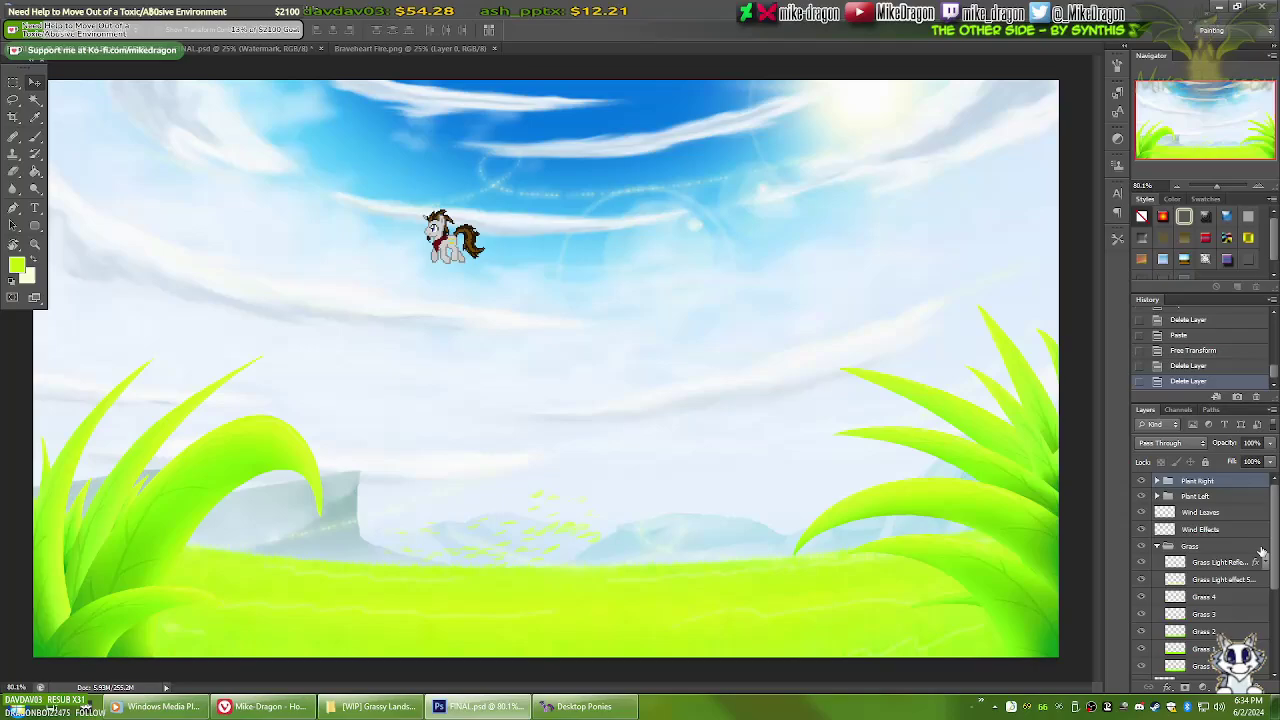
Rename the layer directly above the Sky layer as Sky Top
{"action": "double_click", "coordinate": [1194, 653]}
{"action": "type", "text": "Sky Top"}
{"action": "key", "text": "Return"}
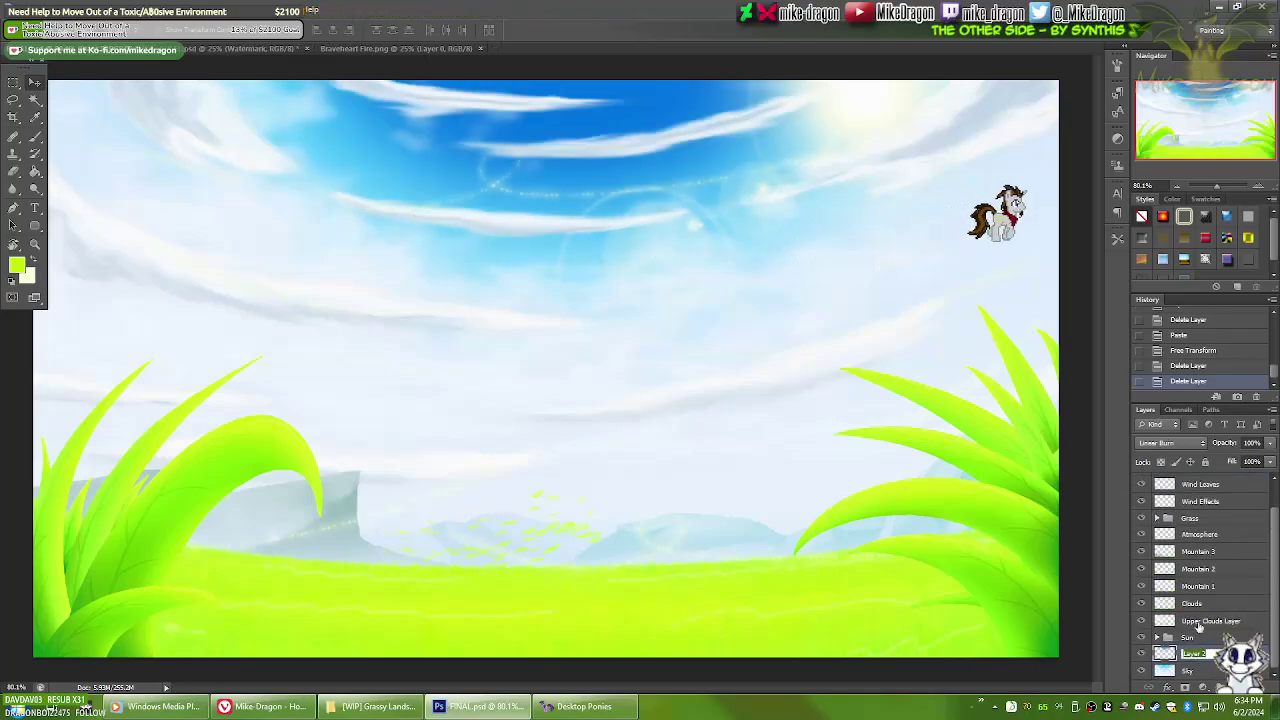
Group the sky layers as Sky and the three mountain layers as Mountains
{"action": "left_click", "coordinate": [1222, 688]}
{"action": "double_click", "coordinate": [1188, 637]}
{"action": "type", "text": "Sky Top"}
{"action": "key", "text": "Return"}
{"action": "left_click_drag", "start_coordinate": [1196, 670], "coordinate": [1200, 644]}
{"action": "key", "text": "ctrl+g"}
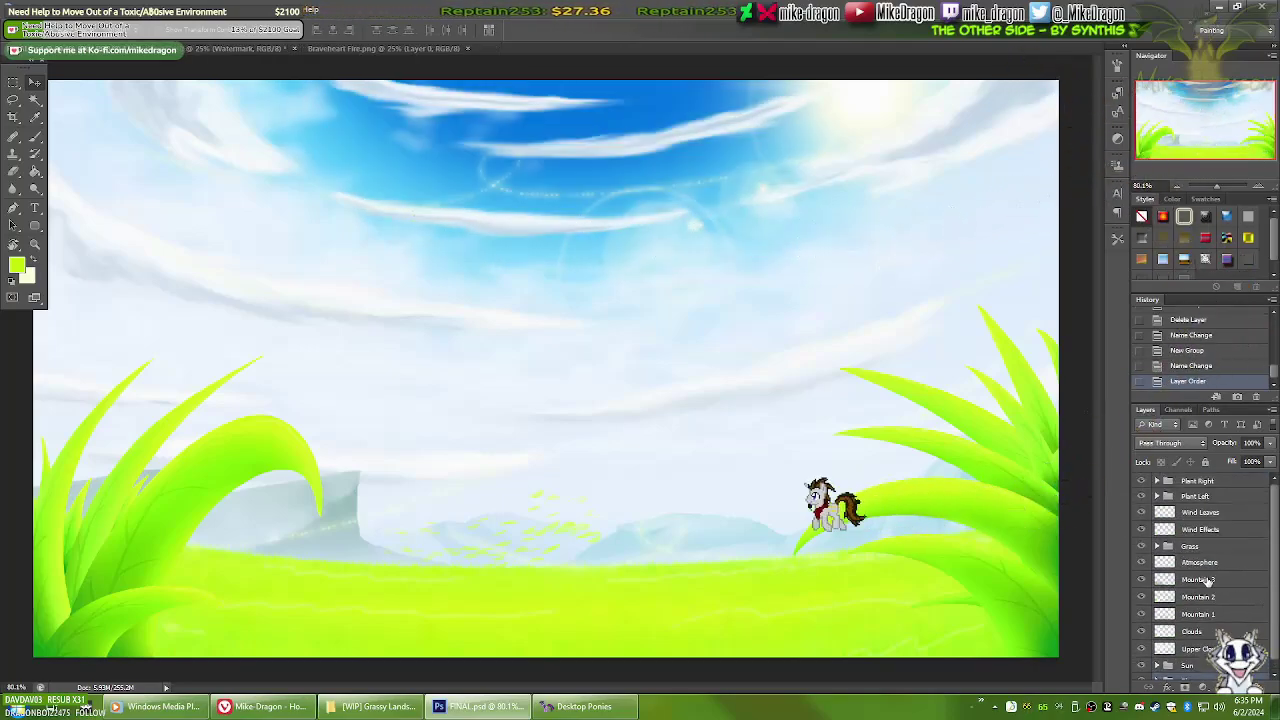
{"action": "left_click", "coordinate": [1157, 580]}
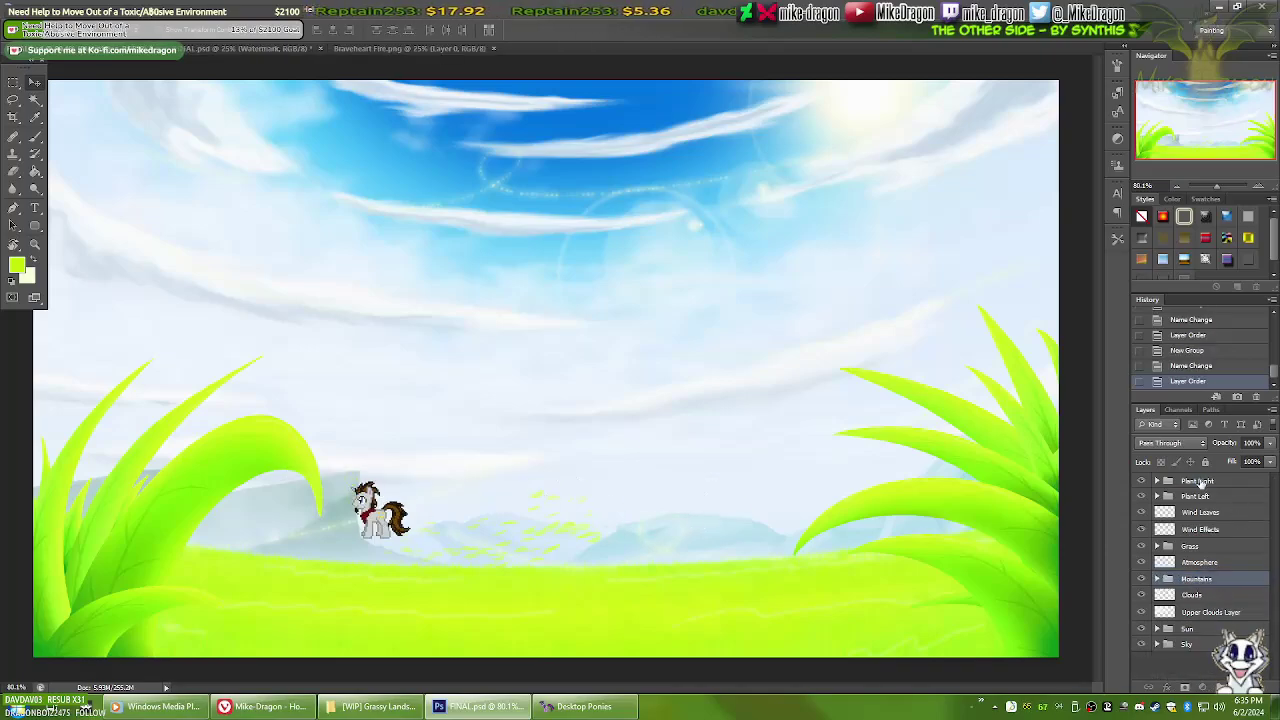
Open Watermark 7.psd and copy its WTM White+URLs layer
{"action": "key", "text": "ctrl+o"}
{"action": "key", "text": "Return"}
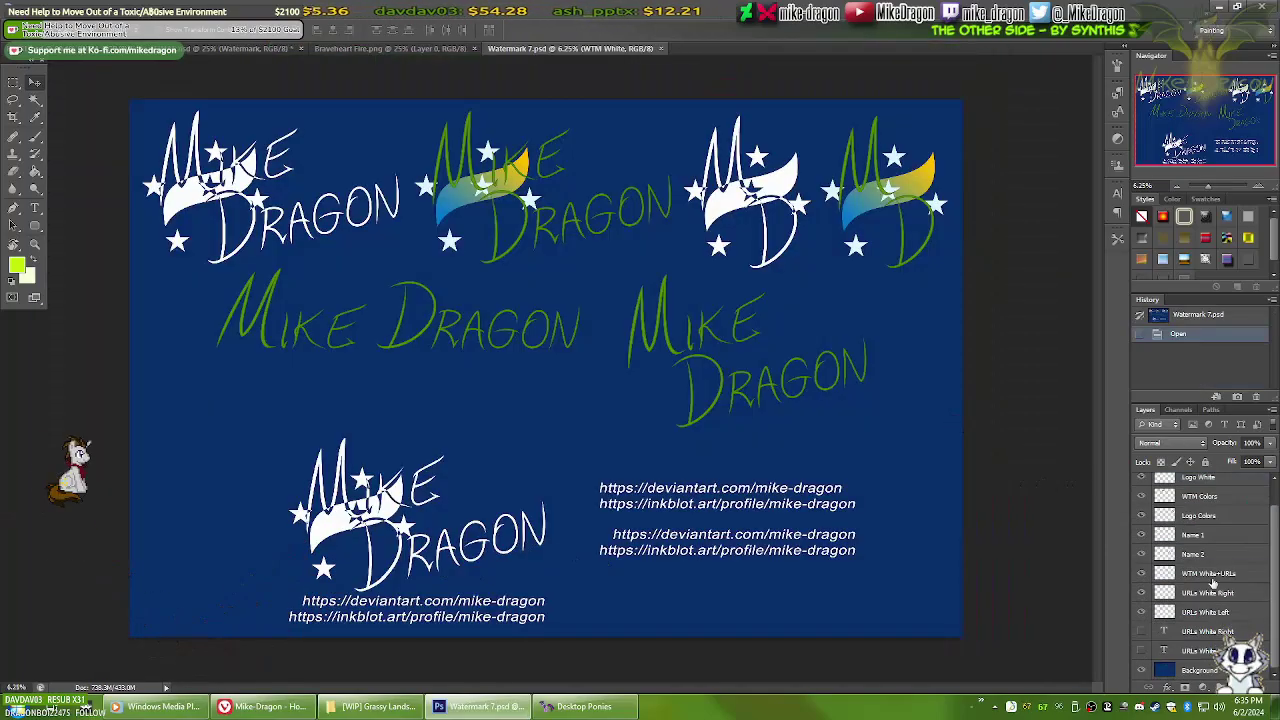
{"action": "left_click", "coordinate": [1210, 573]}
{"action": "key", "text": "ctrl+a"}
{"action": "key", "text": "ctrl+c"}
Paste the watermark into a new topmost group named WTM and scale it to fit the picture's lower right corner
{"action": "key", "text": "ctrl+Tab"}
{"action": "key", "text": "ctrl+v"}
{"action": "key", "text": "ctrl+t"}
{"action": "key", "text": "ctrl+0"}
{"action": "left_click_drag", "start_coordinate": [400, 290], "coordinate": [1000, 622]}
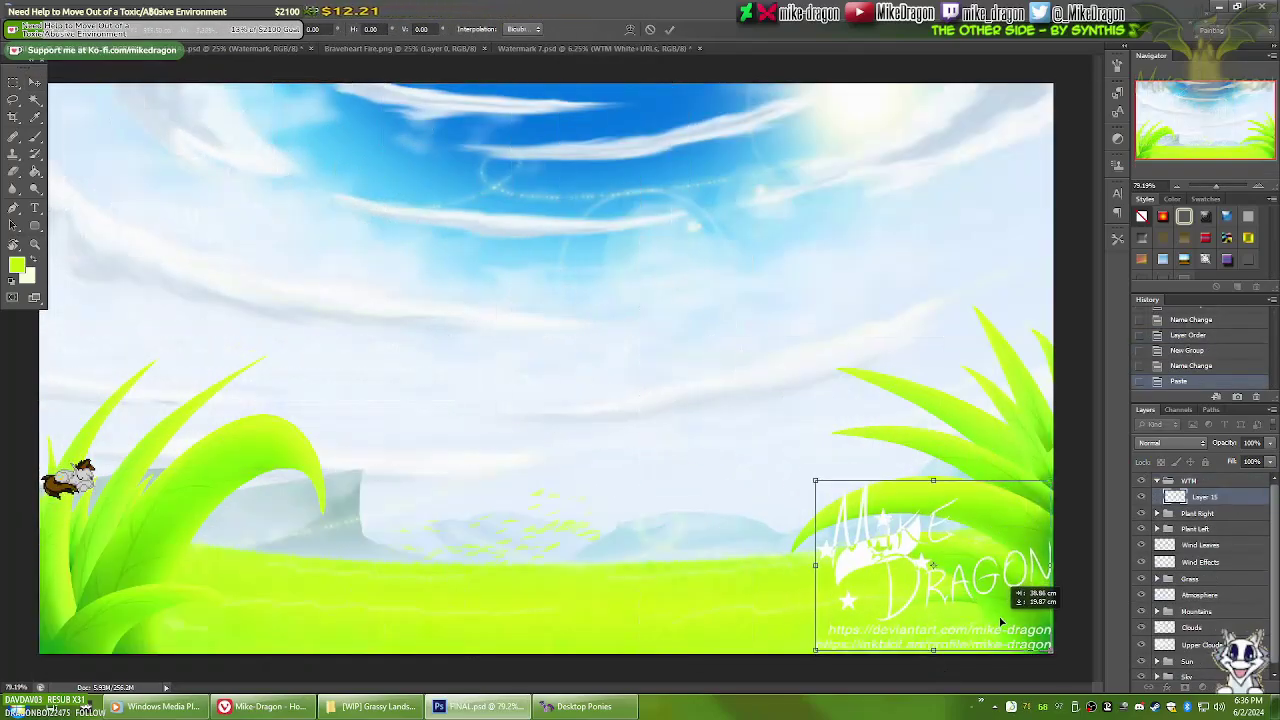
{"action": "left_click_drag", "start_coordinate": [815, 481], "coordinate": [798, 469]}
{"action": "key", "text": "Return"}
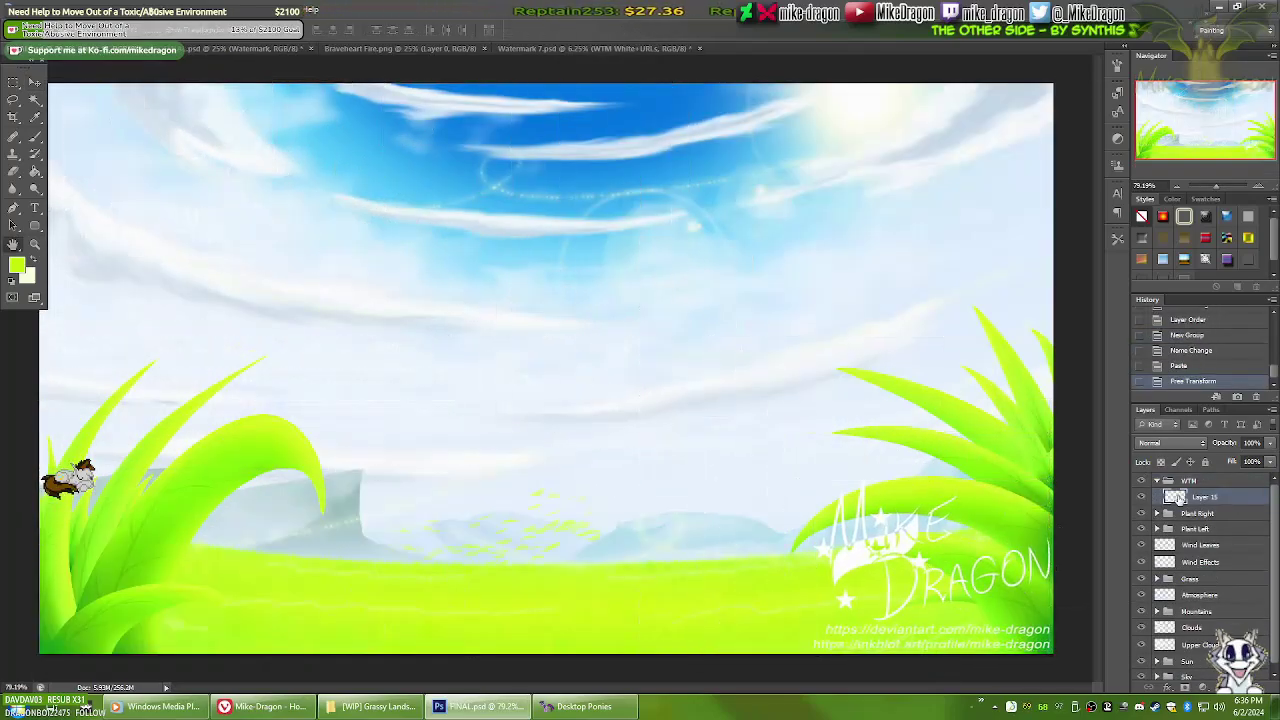
Add a Stroke layer style to the watermark, lower its opacity to 10% and check it up close
{"action": "double_click", "coordinate": [1177, 497]}
{"action": "left_click", "coordinate": [1140, 126]}
{"action": "key", "text": "ctrl+plus"}
{"action": "key", "text": "ctrl+plus"}
{"action": "key", "text": "1"}
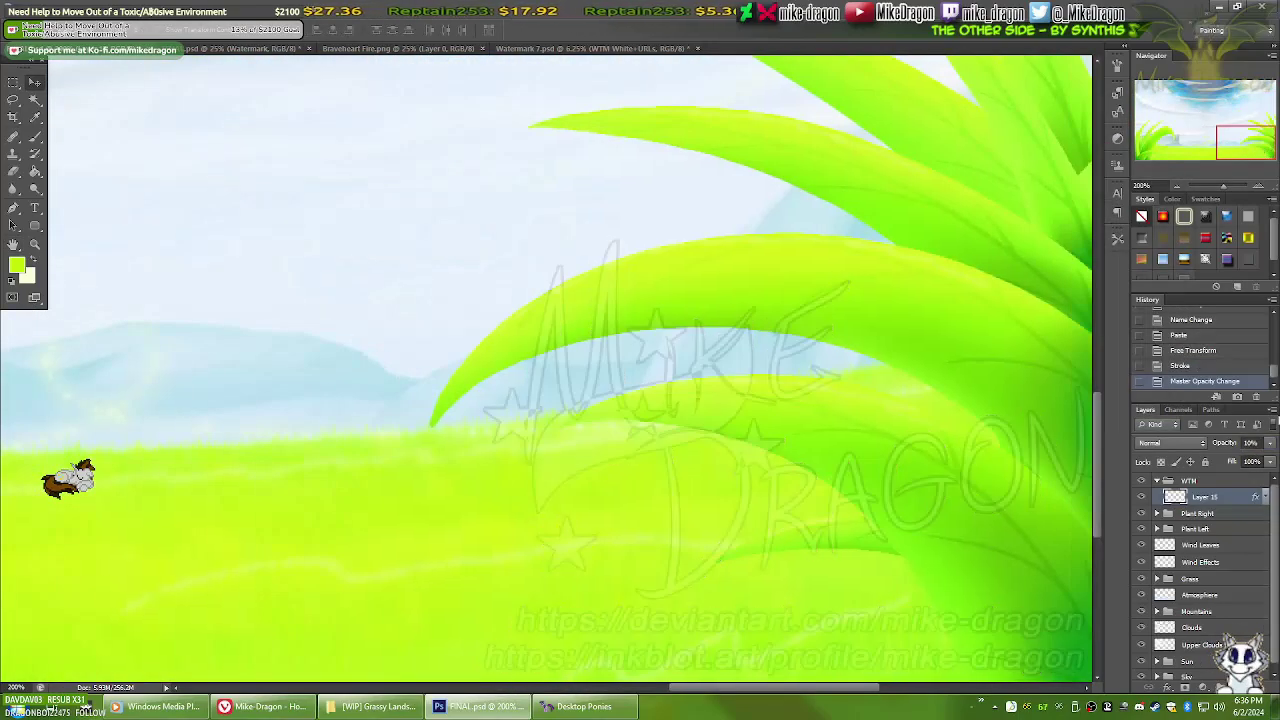
{"action": "key", "text": "ctrl+0"}
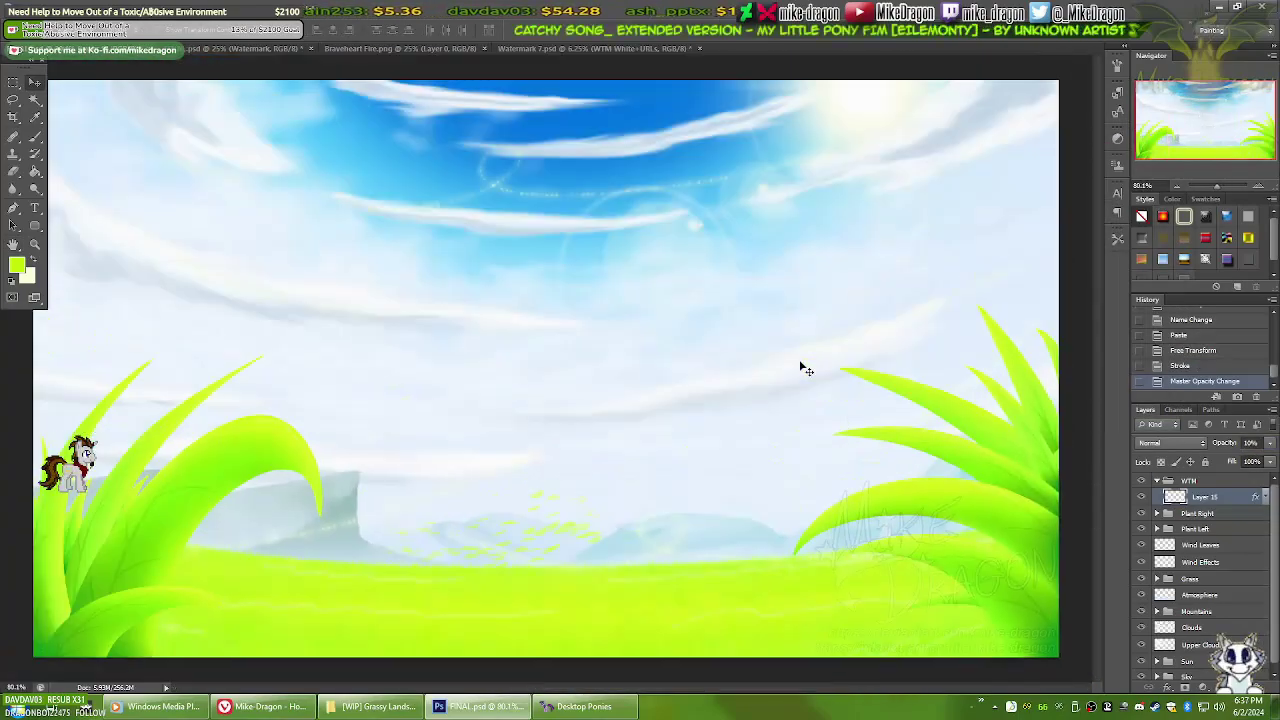
Replace the watermark with a freshly pasted, larger copy in the picture's lower right corner
{"action": "key", "text": "Delete"}
{"action": "key", "text": "ctrl+v"}
{"action": "key", "text": "ctrl+t"}
{"action": "key", "text": "ctrl+0"}
{"action": "left_click_drag", "start_coordinate": [771, 449], "coordinate": [803, 455]}
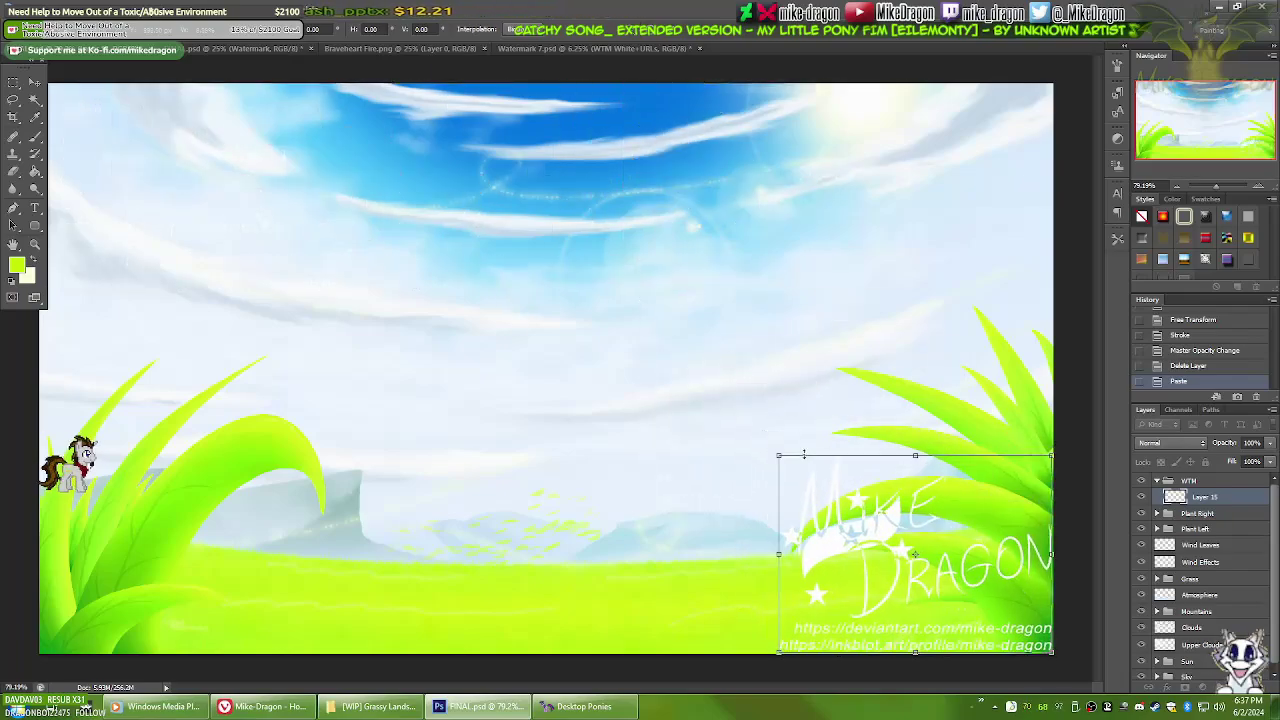
{"action": "key", "text": "Return"}
Outline the new watermark with a Stroke layer style, reduce its opacity and check the result
{"action": "double_click", "coordinate": [1177, 497]}
{"action": "left_click", "coordinate": [1143, 126]}
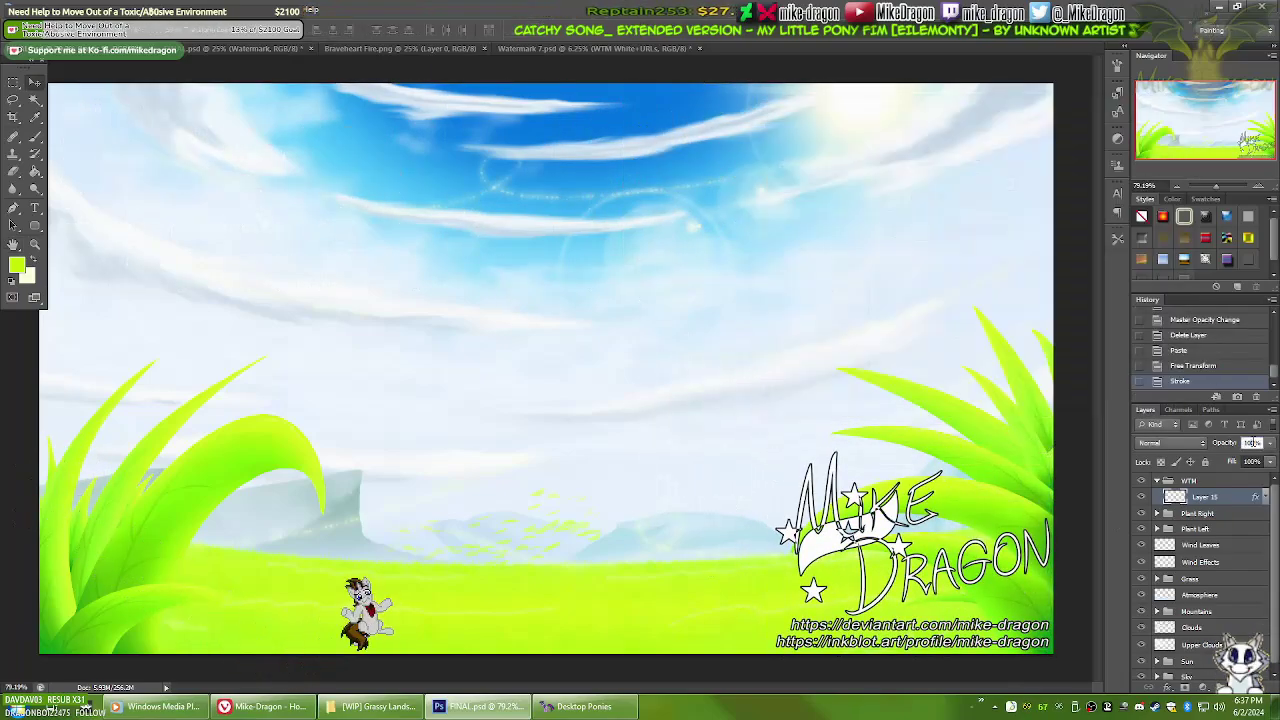
{"action": "key", "text": "Return"}
{"action": "key", "text": "ctrl+plus"}
{"action": "key", "text": "ctrl+plus"}
{"action": "key", "text": "ctrl+0"}
Save a PNG copy without the watermark as Serenety_by_Mike_Dragon in the [WIP] Grassy Landscape folder, and save FINAL.psd
{"action": "key", "text": "ctrl+shift+s"}
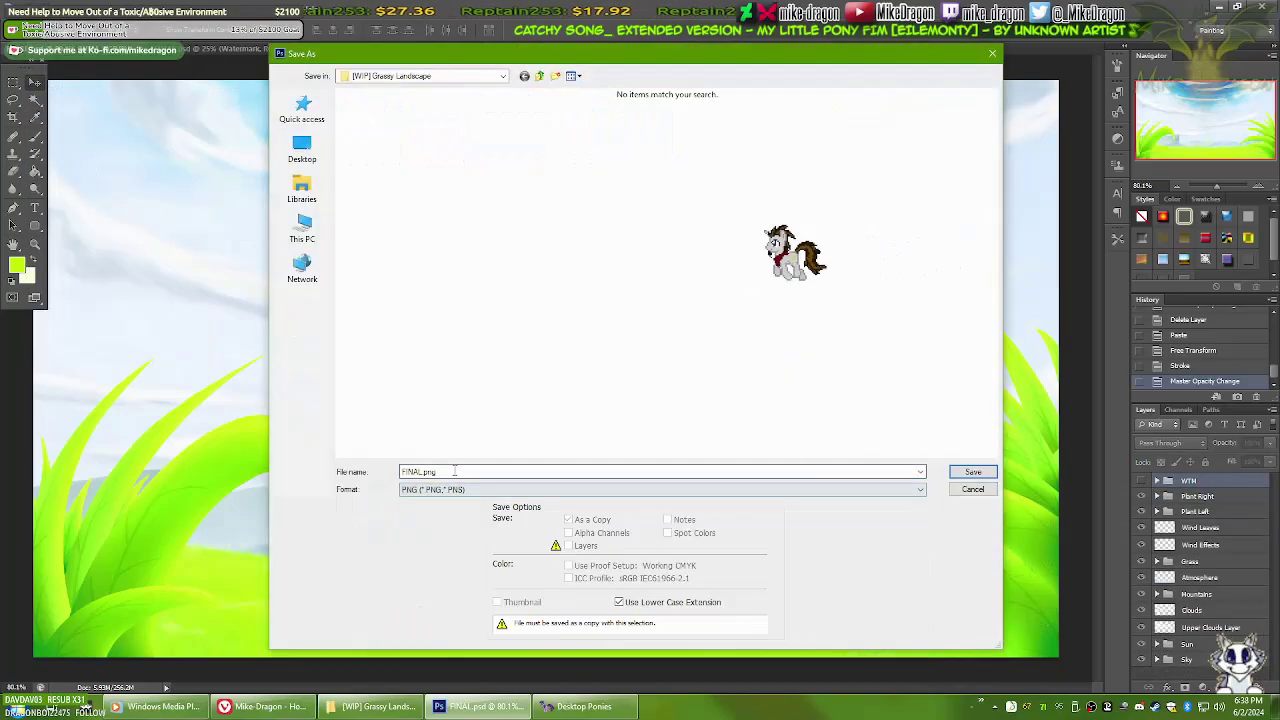
{"action": "double_click", "coordinate": [449, 472]}
{"action": "key", "text": "Return"}
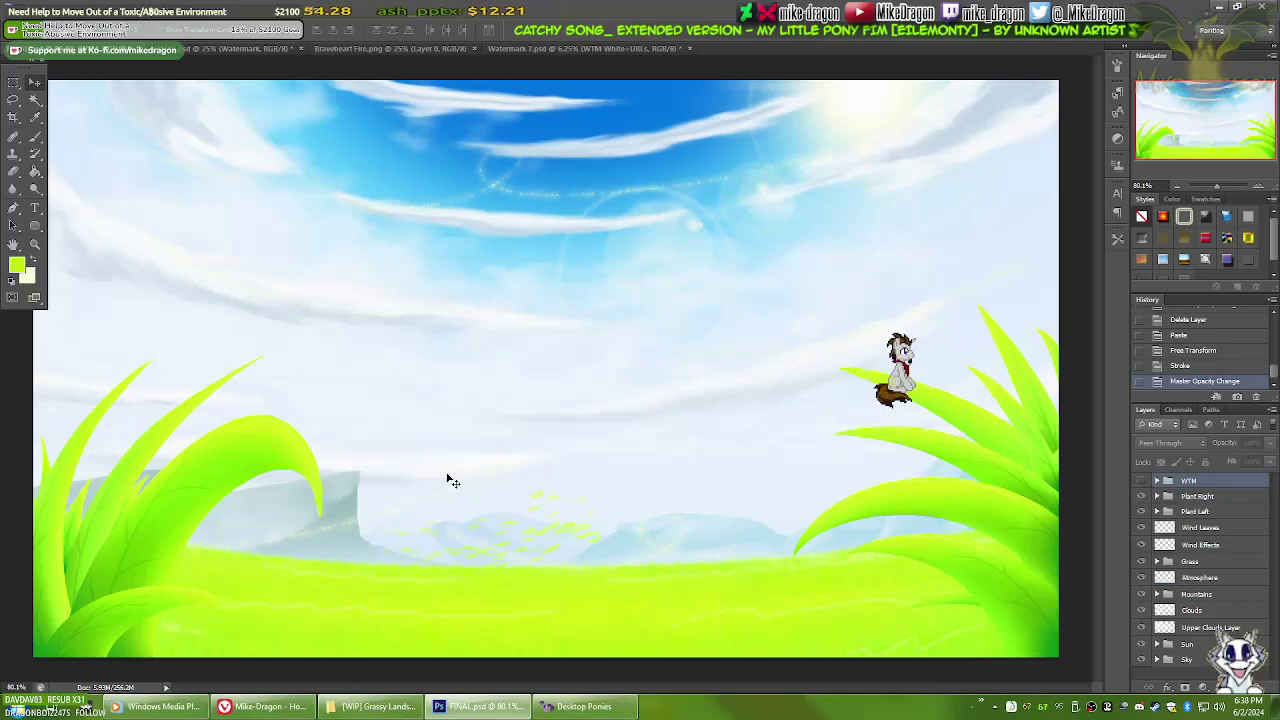
{"action": "key", "text": "ctrl+shift+s"}
{"action": "type", "text": "Serenity_ps_BG"}
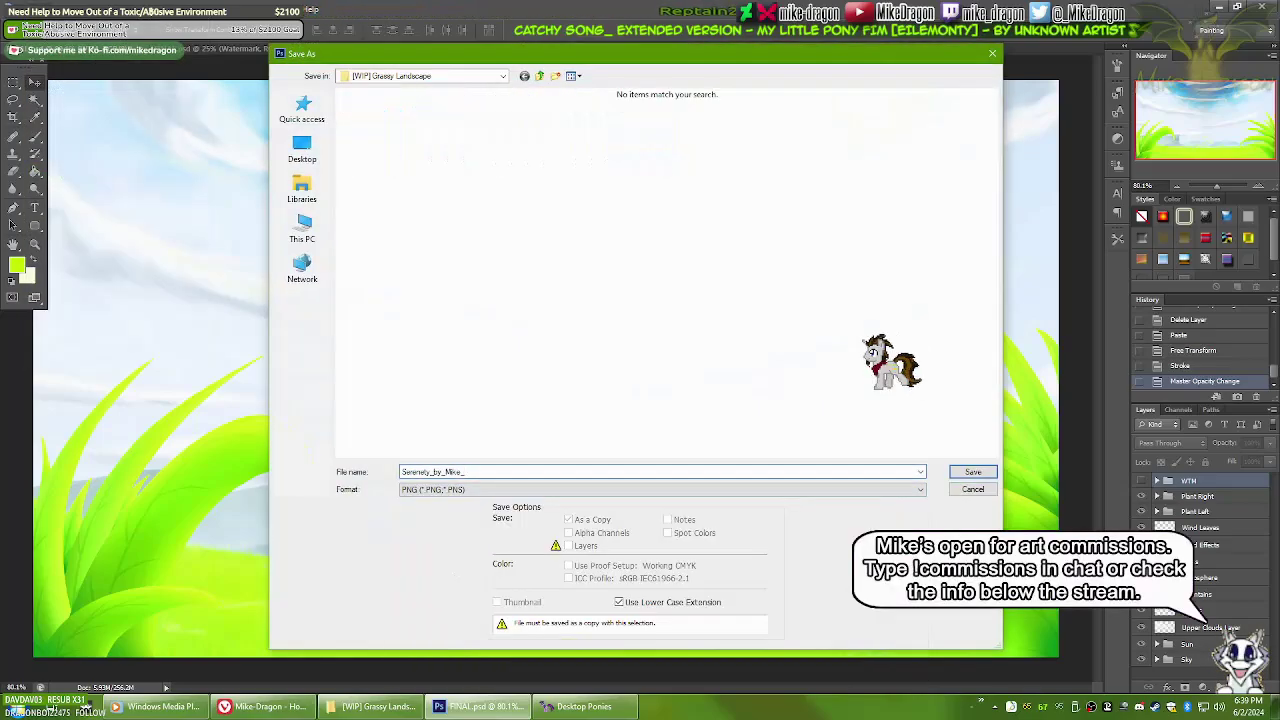
{"action": "key", "text": "Return"}
{"action": "key", "text": "Return"}
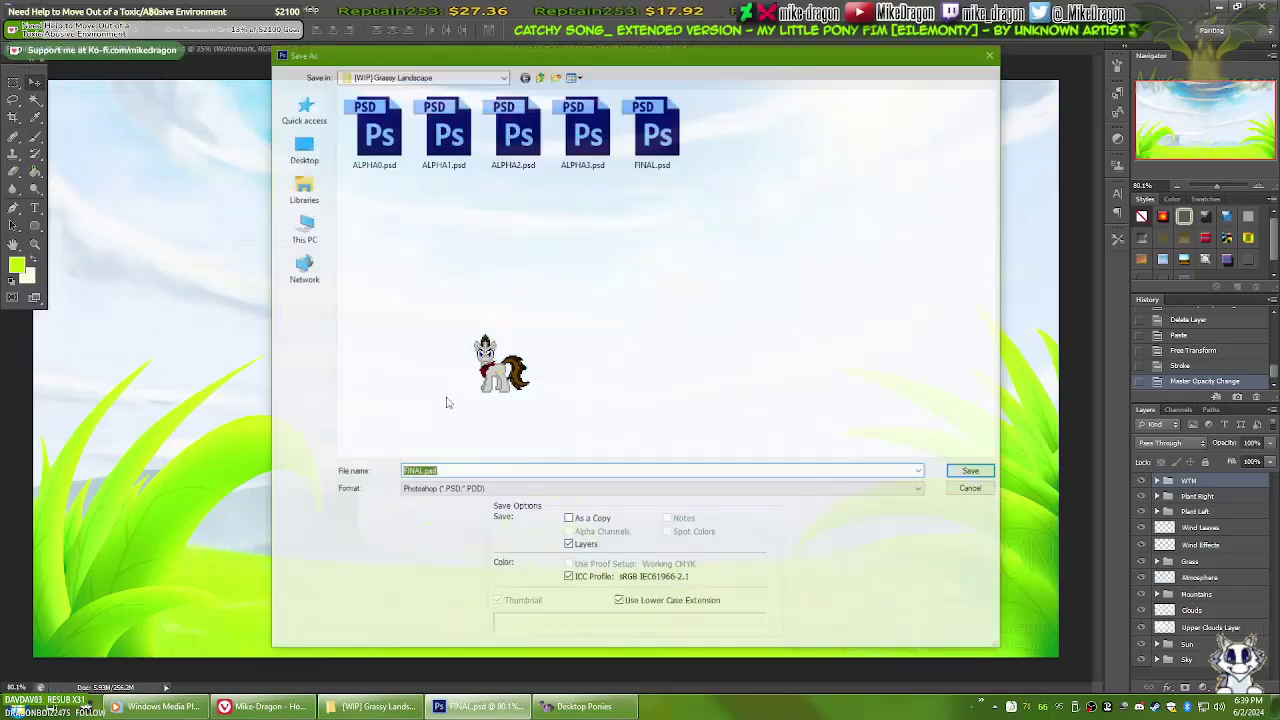
Close the open Photoshop documents and rename the project folder to Serenity in File Explorer
{"action": "key", "text": "ctrl+w"}
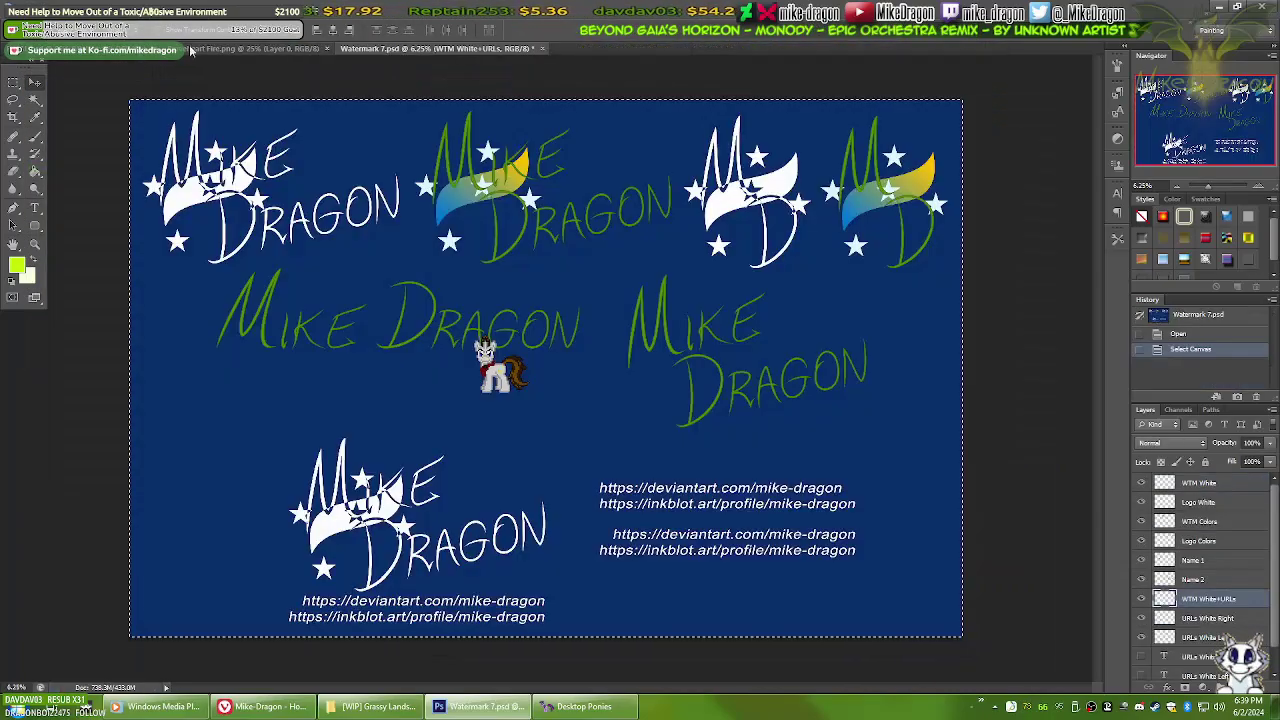
{"action": "key", "text": "ctrl+w"}
{"action": "key", "text": "ctrl+w"}
{"action": "key", "text": "alt+Tab"}
{"action": "key", "text": "F2"}
{"action": "type", "text": "S"}
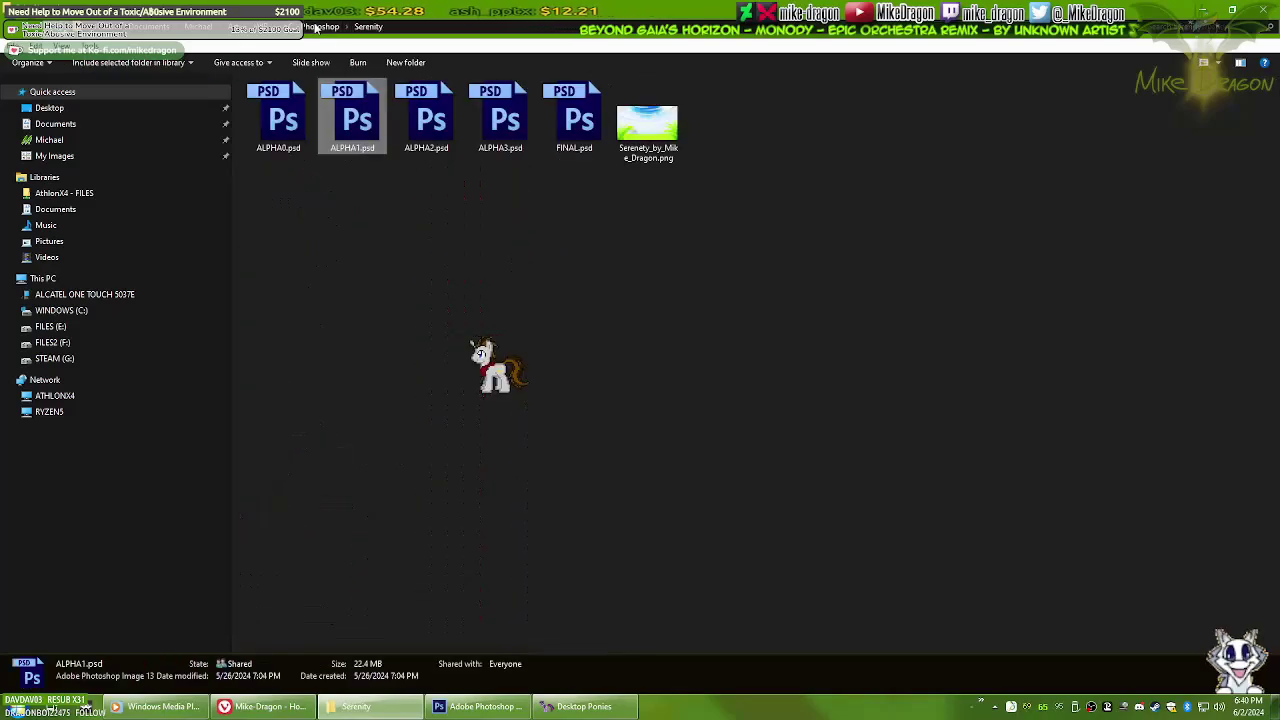
View the exported PNG in Windows Photo Viewer and inspect its details up close and as a whole
{"action": "key", "text": "alt+Tab"}
{"action": "key", "text": "alt+Tab"}
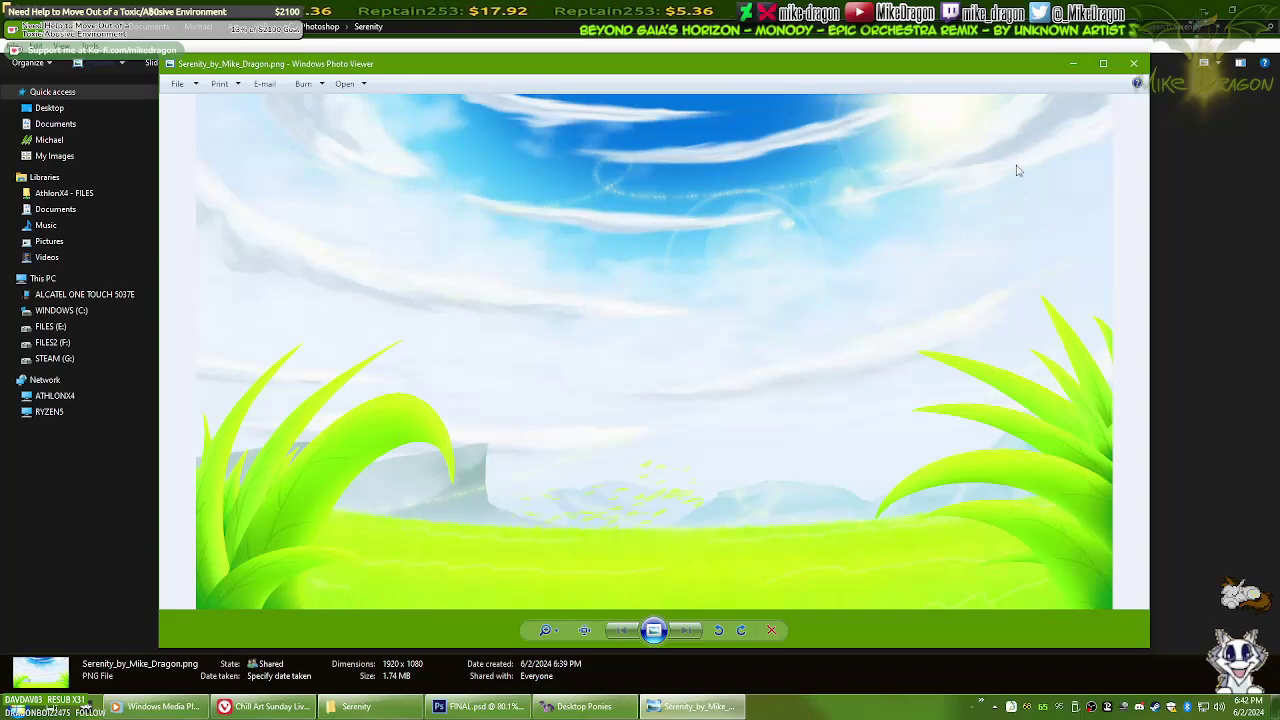
{"action": "scroll", "coordinate": [546, 314], "scroll_direction": "up", "scroll_amount": 3}
{"action": "left_click_drag", "start_coordinate": [546, 314], "coordinate": [731, 285]}
{"action": "scroll", "coordinate": [731, 285], "scroll_direction": "down", "scroll_amount": 3}
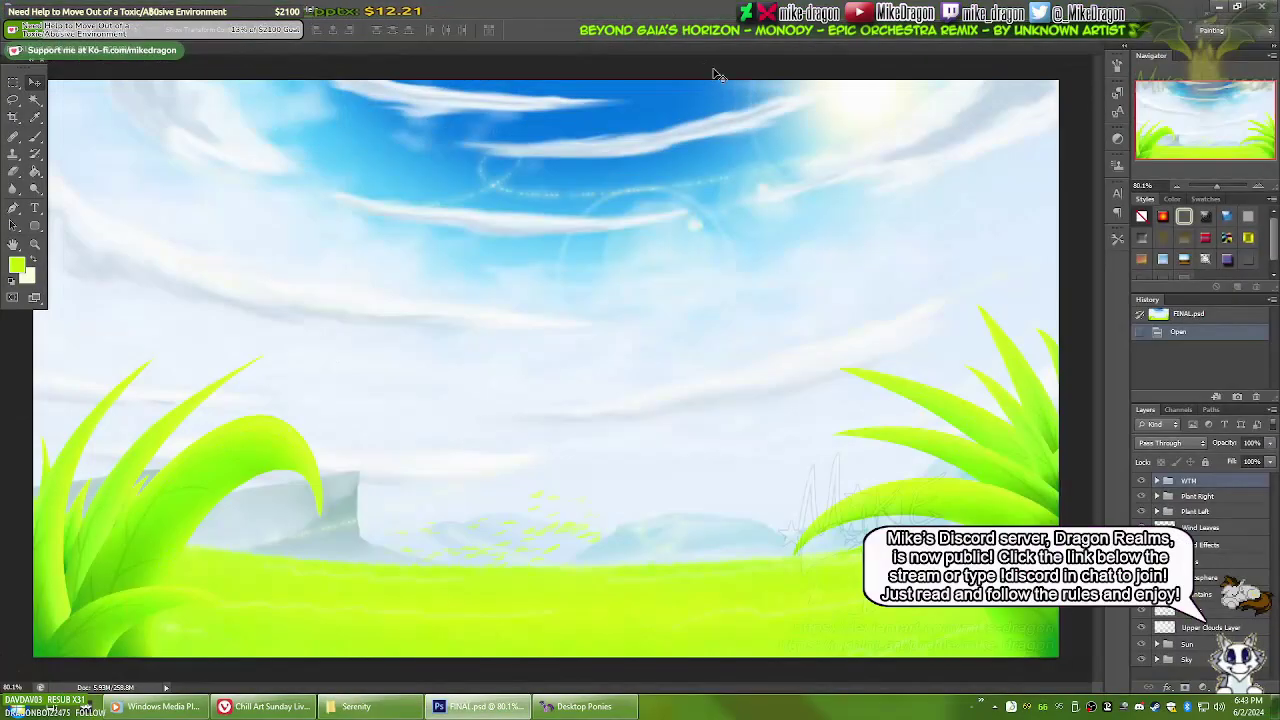
Browse the artist's DeviantArt gallery in the browser to review the earlier artworks, and return to Photoshop
{"action": "double_click", "coordinate": [279, 120]}
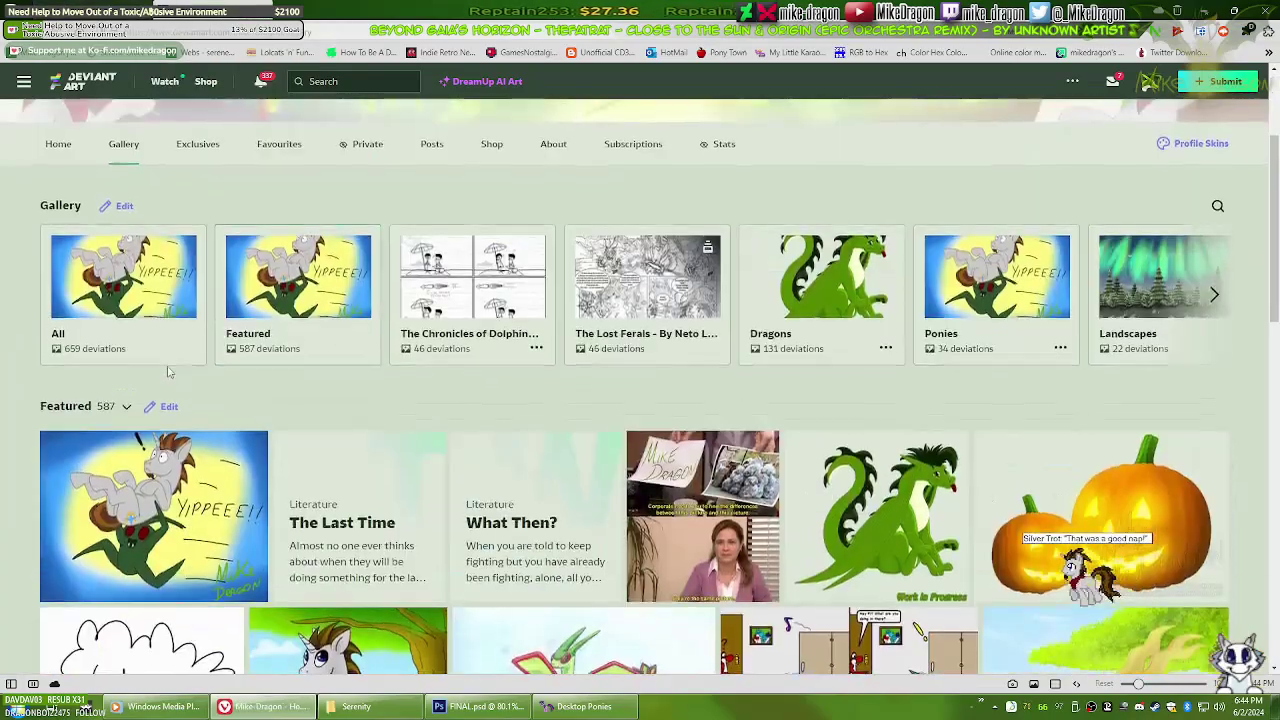
{"action": "scroll", "coordinate": [168, 372], "scroll_direction": "down", "scroll_amount": 10}
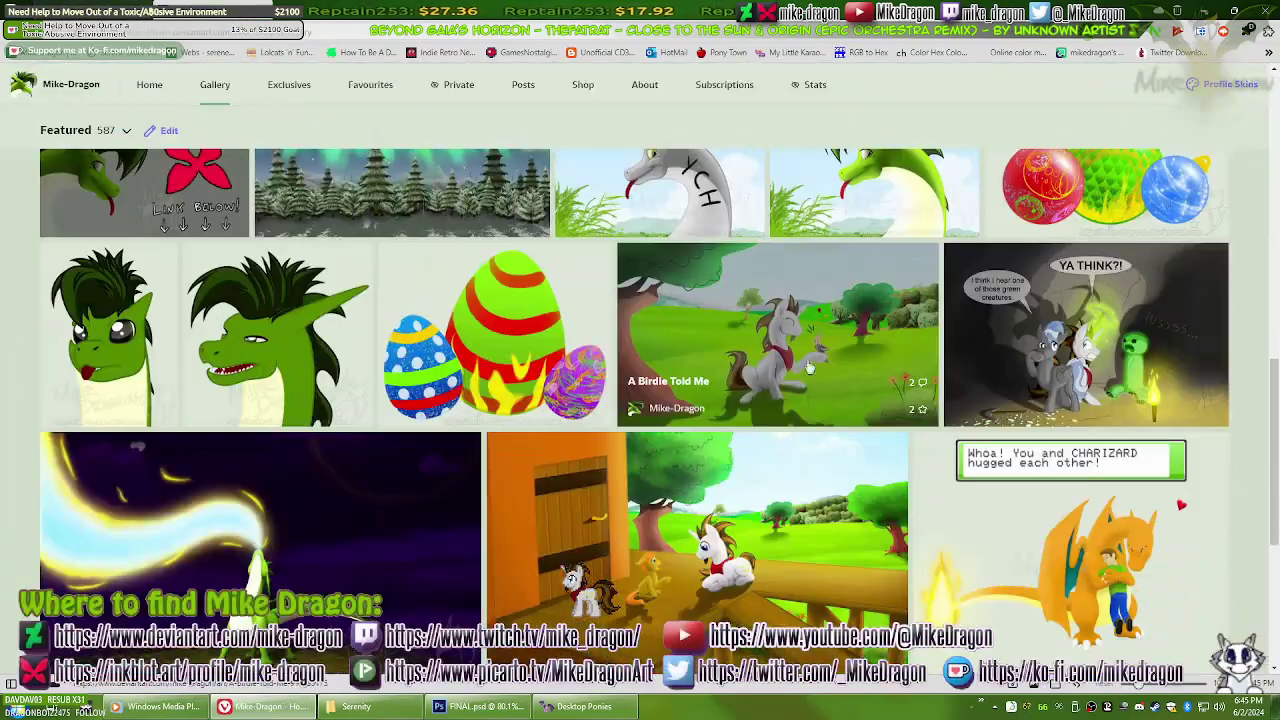
{"action": "scroll", "coordinate": [1258, 334], "scroll_direction": "down", "scroll_amount": 3}
{"action": "scroll", "coordinate": [640, 400], "scroll_direction": "up", "scroll_amount": 10}
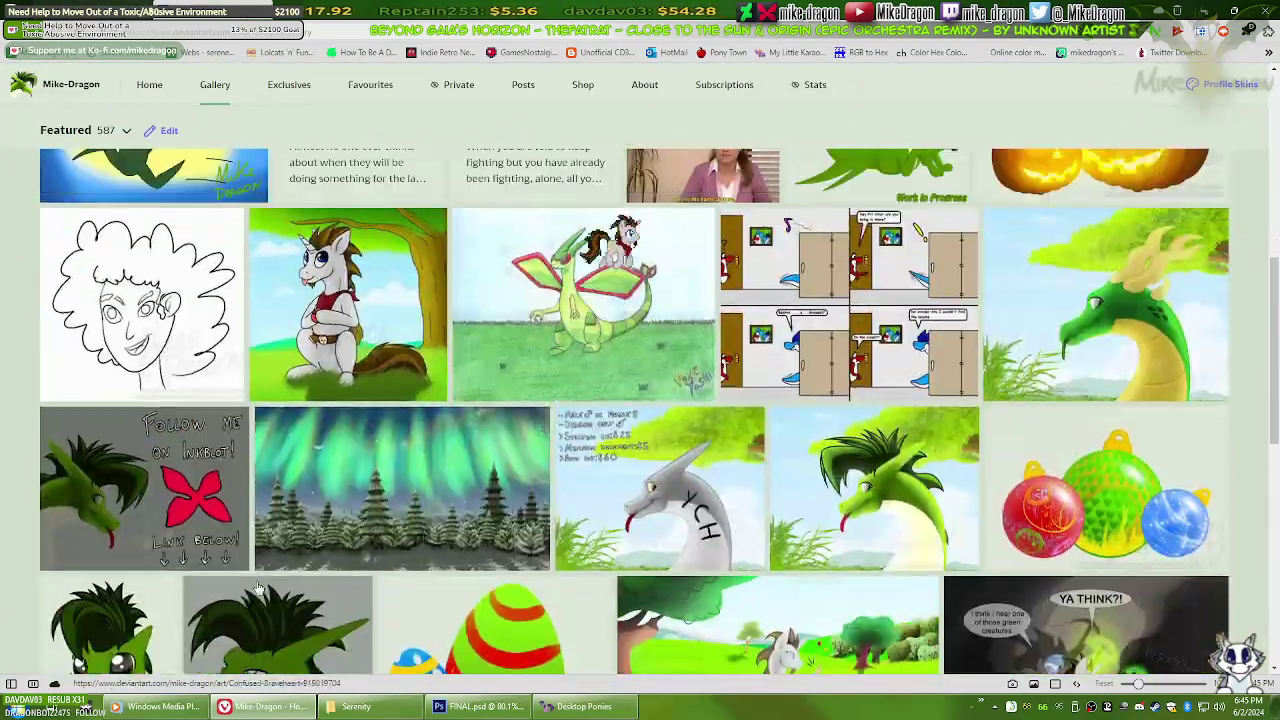
{"action": "scroll", "coordinate": [640, 400], "scroll_direction": "down", "scroll_amount": 10}
{"action": "left_click", "coordinate": [689, 380]}
{"action": "scroll", "coordinate": [1250, 320], "scroll_direction": "up", "scroll_amount": 15}
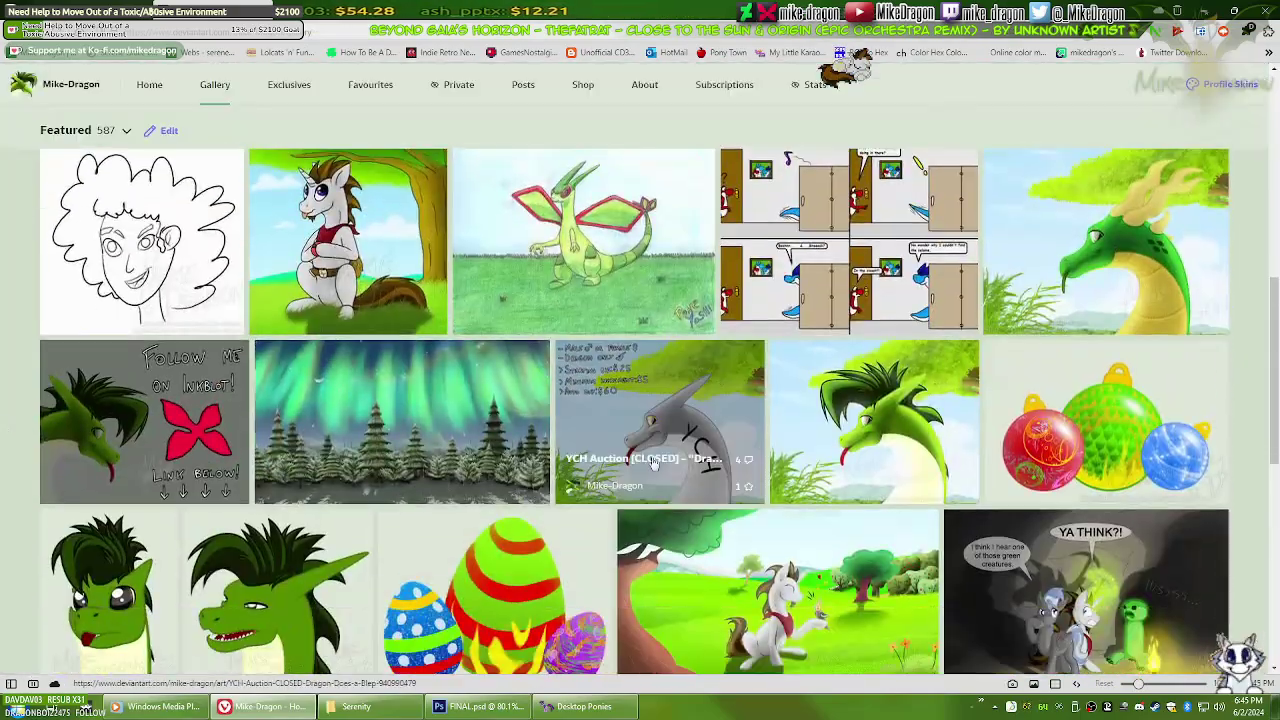
{"action": "scroll", "coordinate": [1250, 320], "scroll_direction": "up", "scroll_amount": 10}
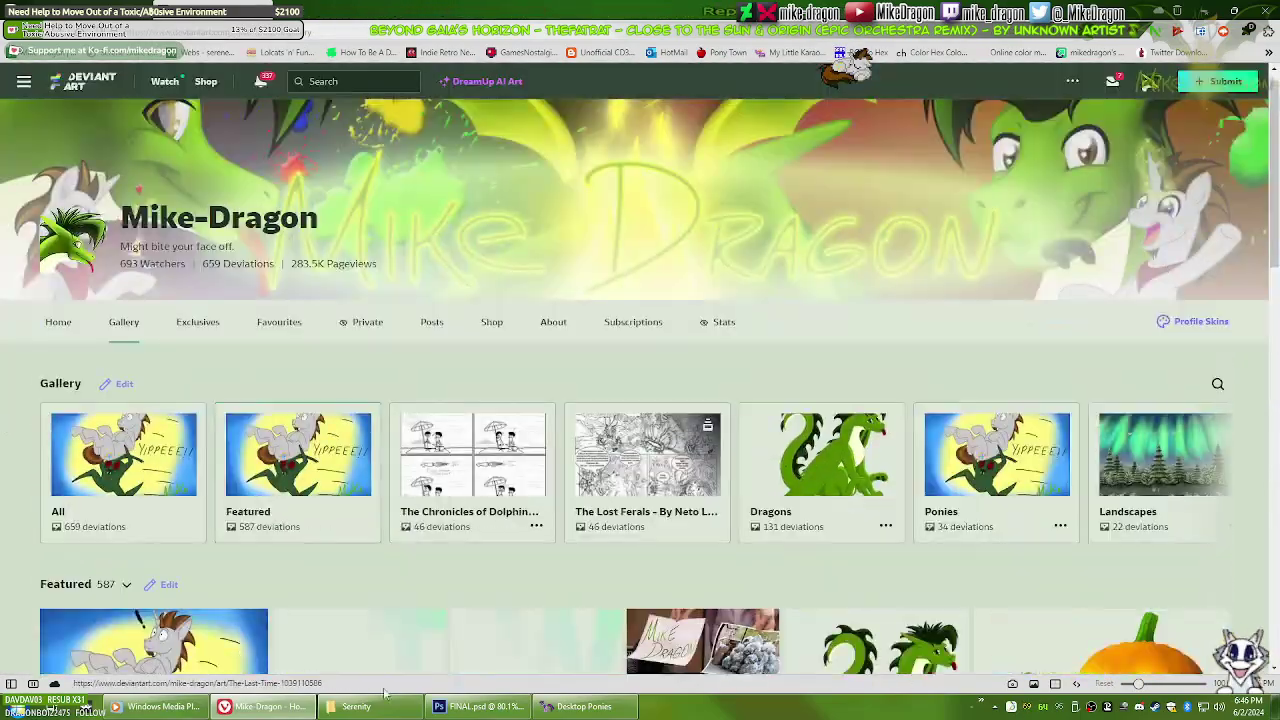
{"action": "key", "text": "alt+Tab"}
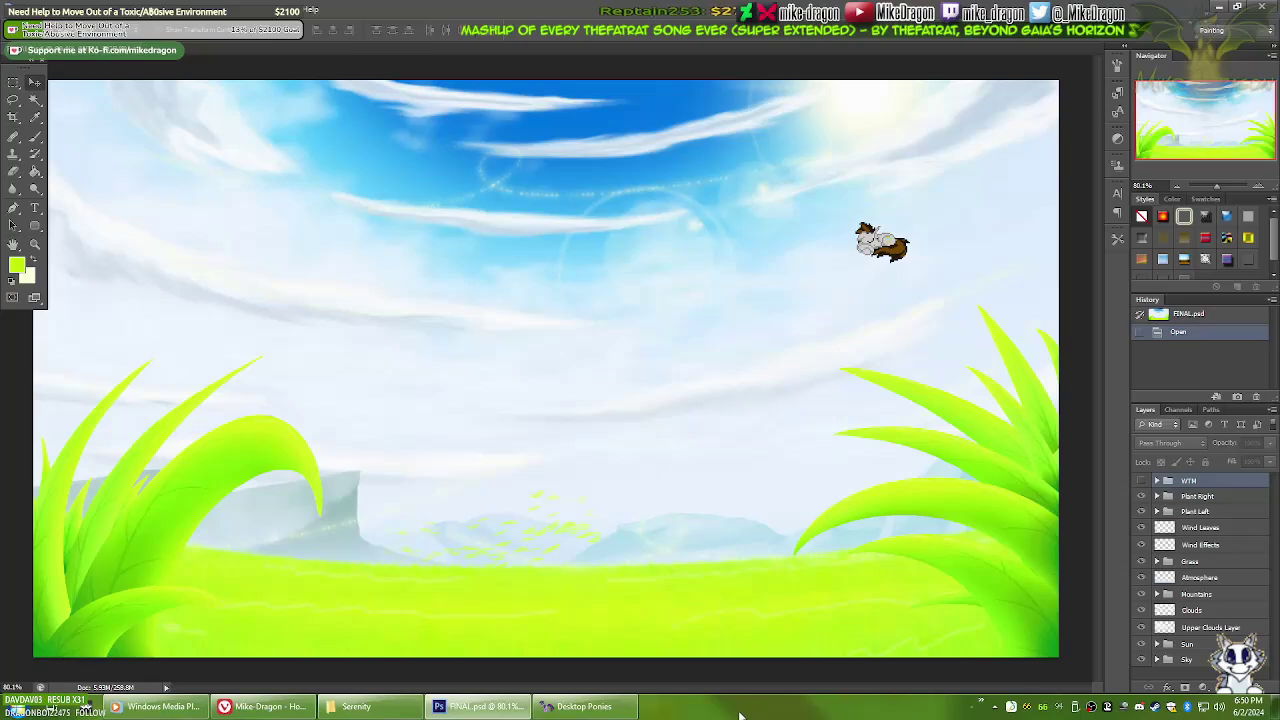
Switch to the Vivaldi browser, search the web for "Mental exhaustion" and close the results page
{"action": "key", "text": "alt+Tab"}
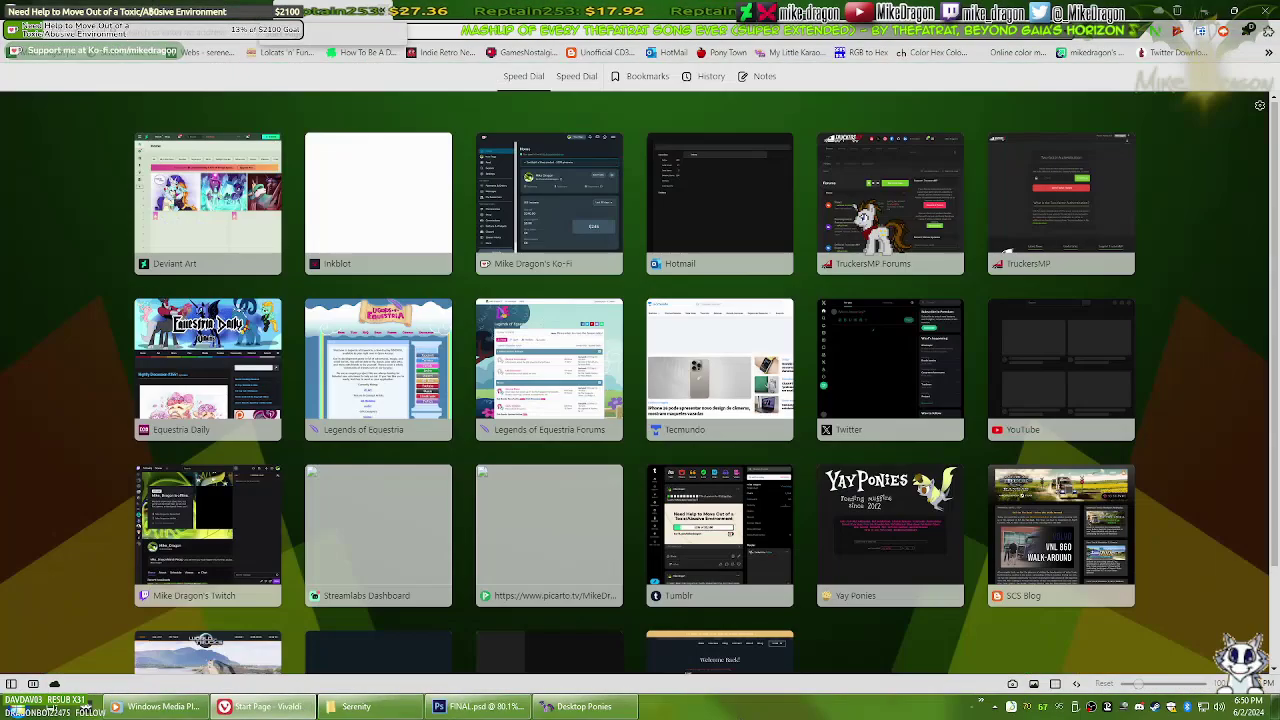
{"action": "type", "text": "Mental exhaustion"}
{"action": "key", "text": "Return"}
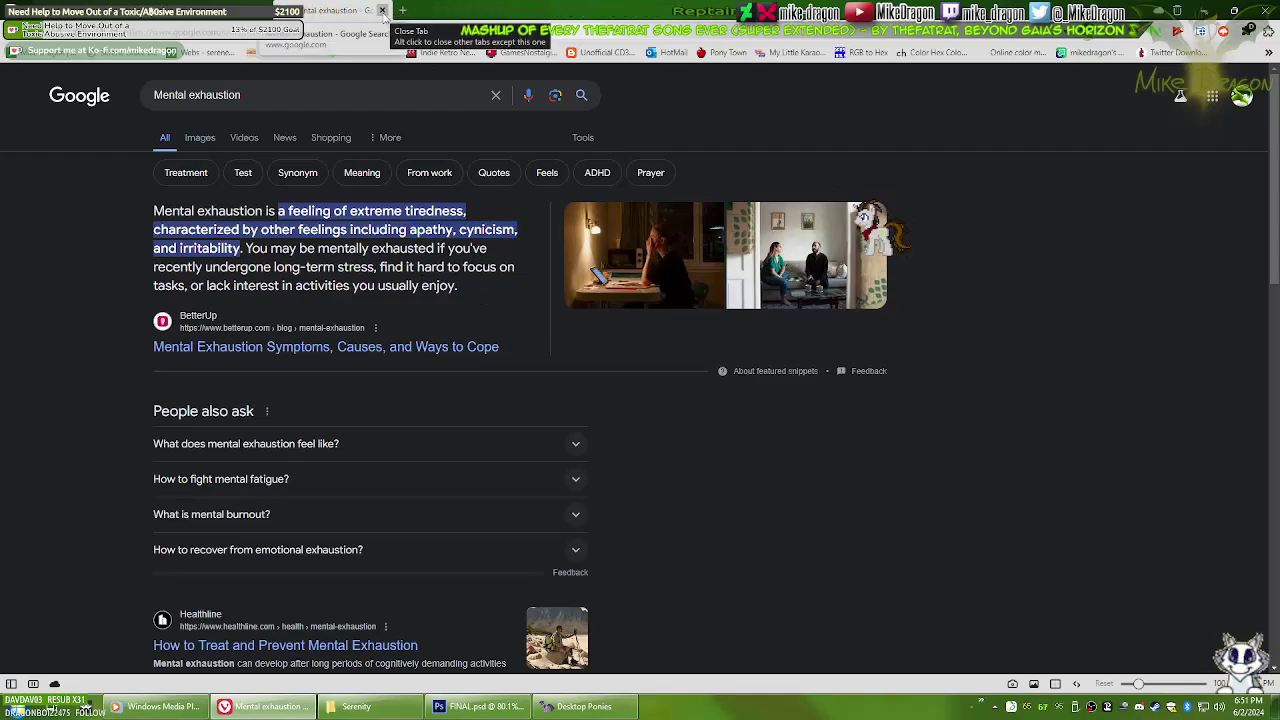
{"action": "left_click", "coordinate": [382, 10]}
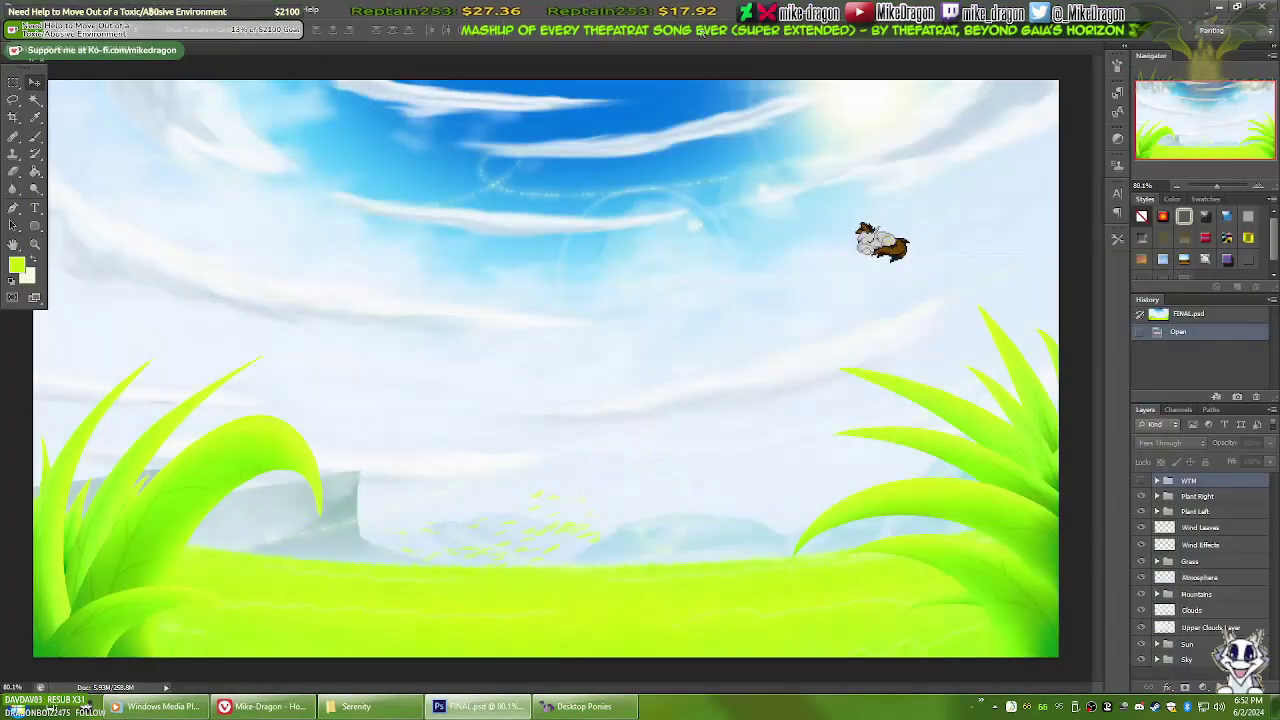